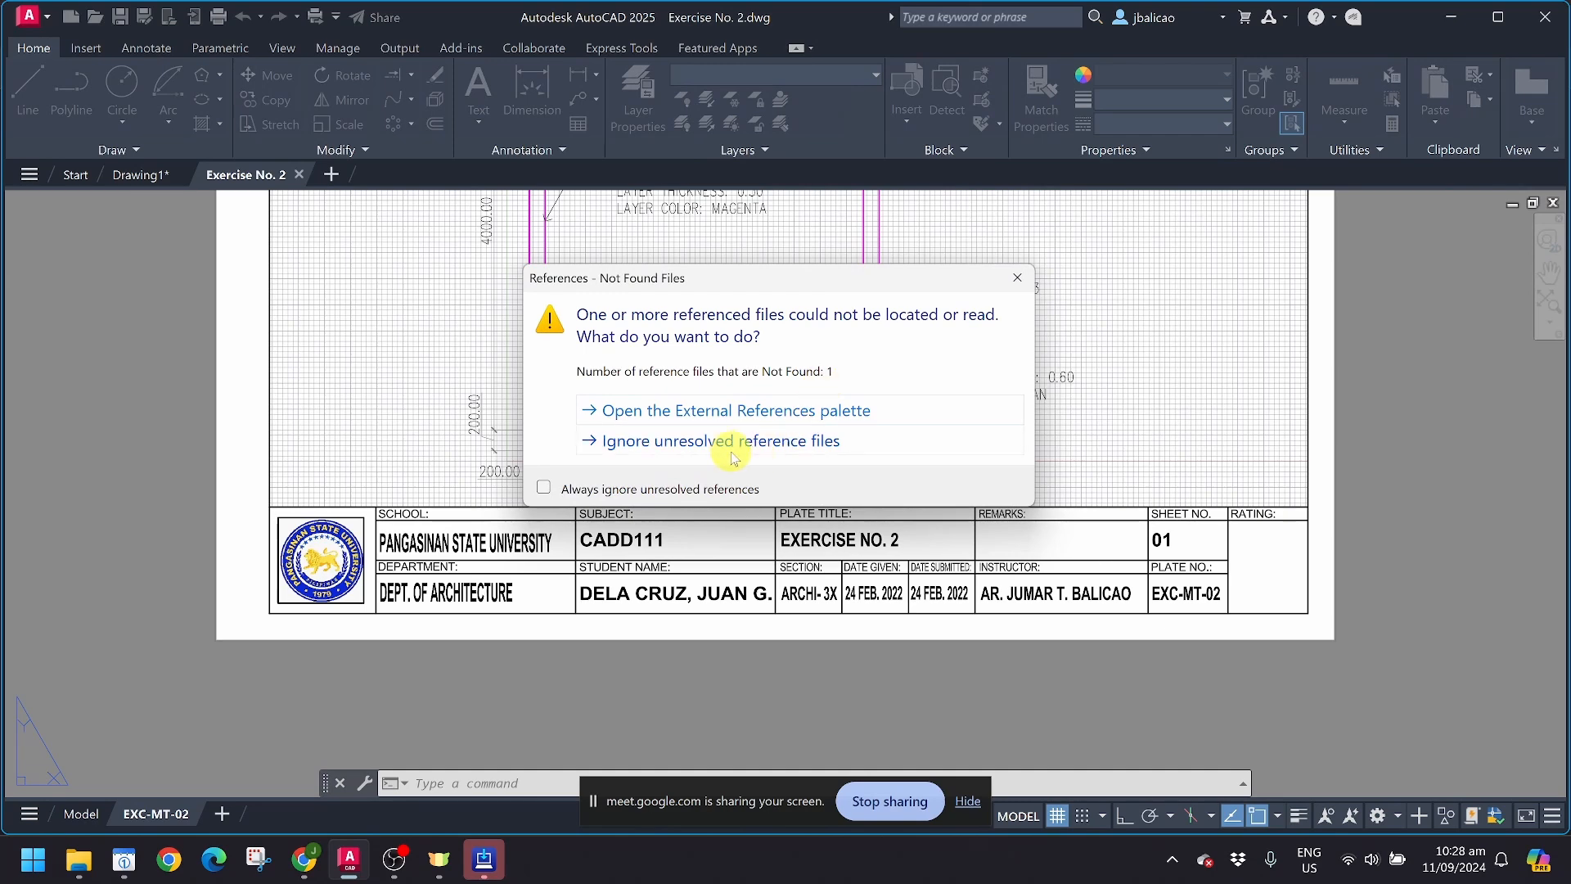
Step: Ignore the unresolved reference files, look over the EXC-MT-02 layout sheet and switch to model space
click(724, 442)
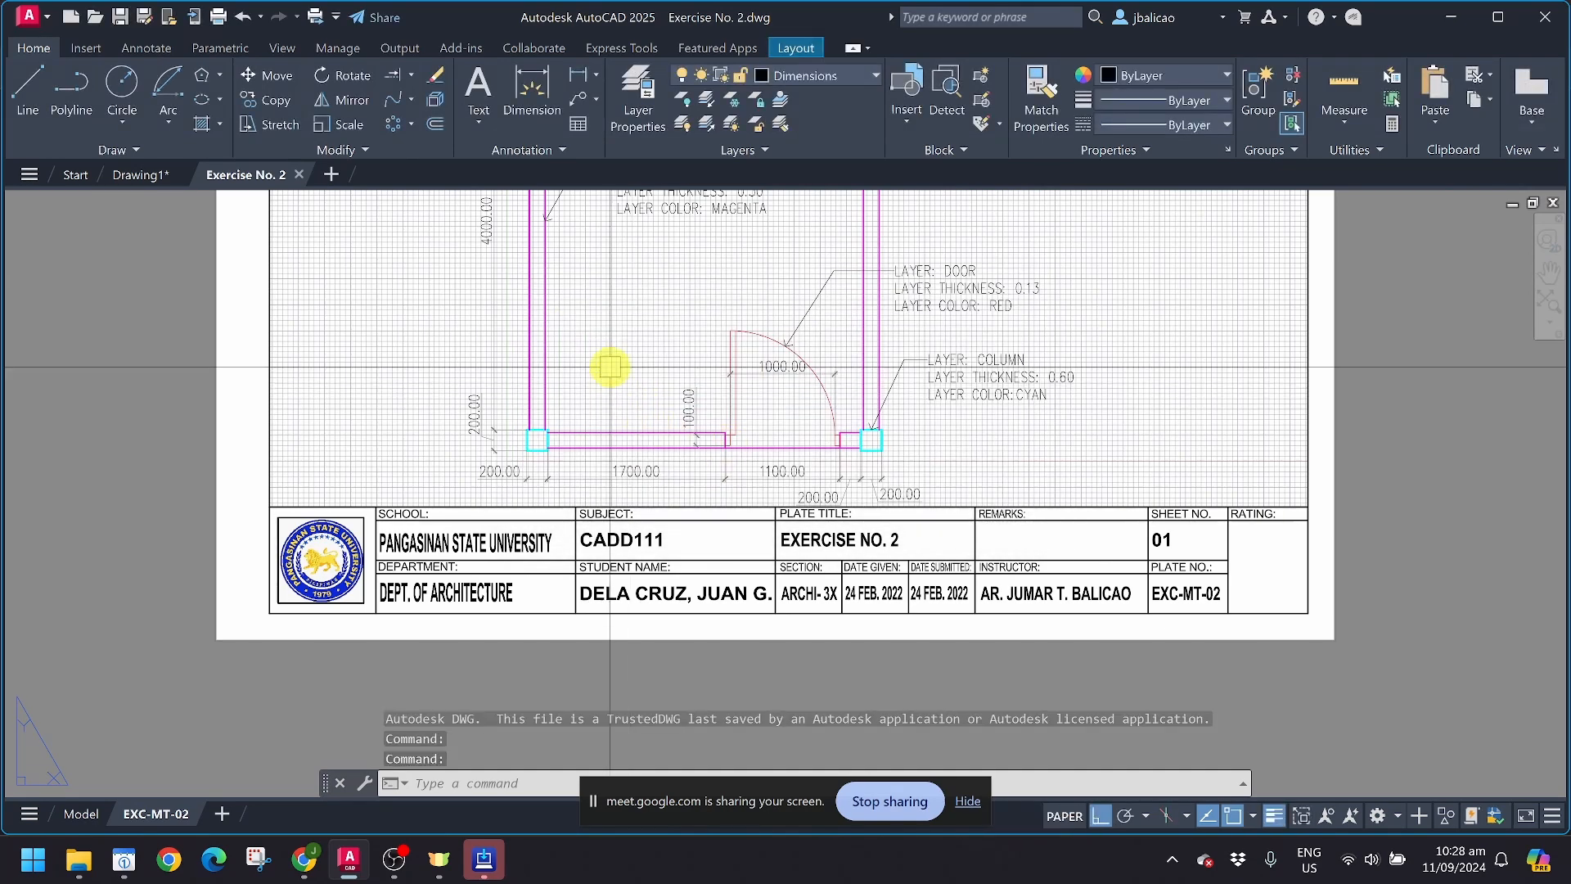
middle_drag(610, 361, 545, 632)
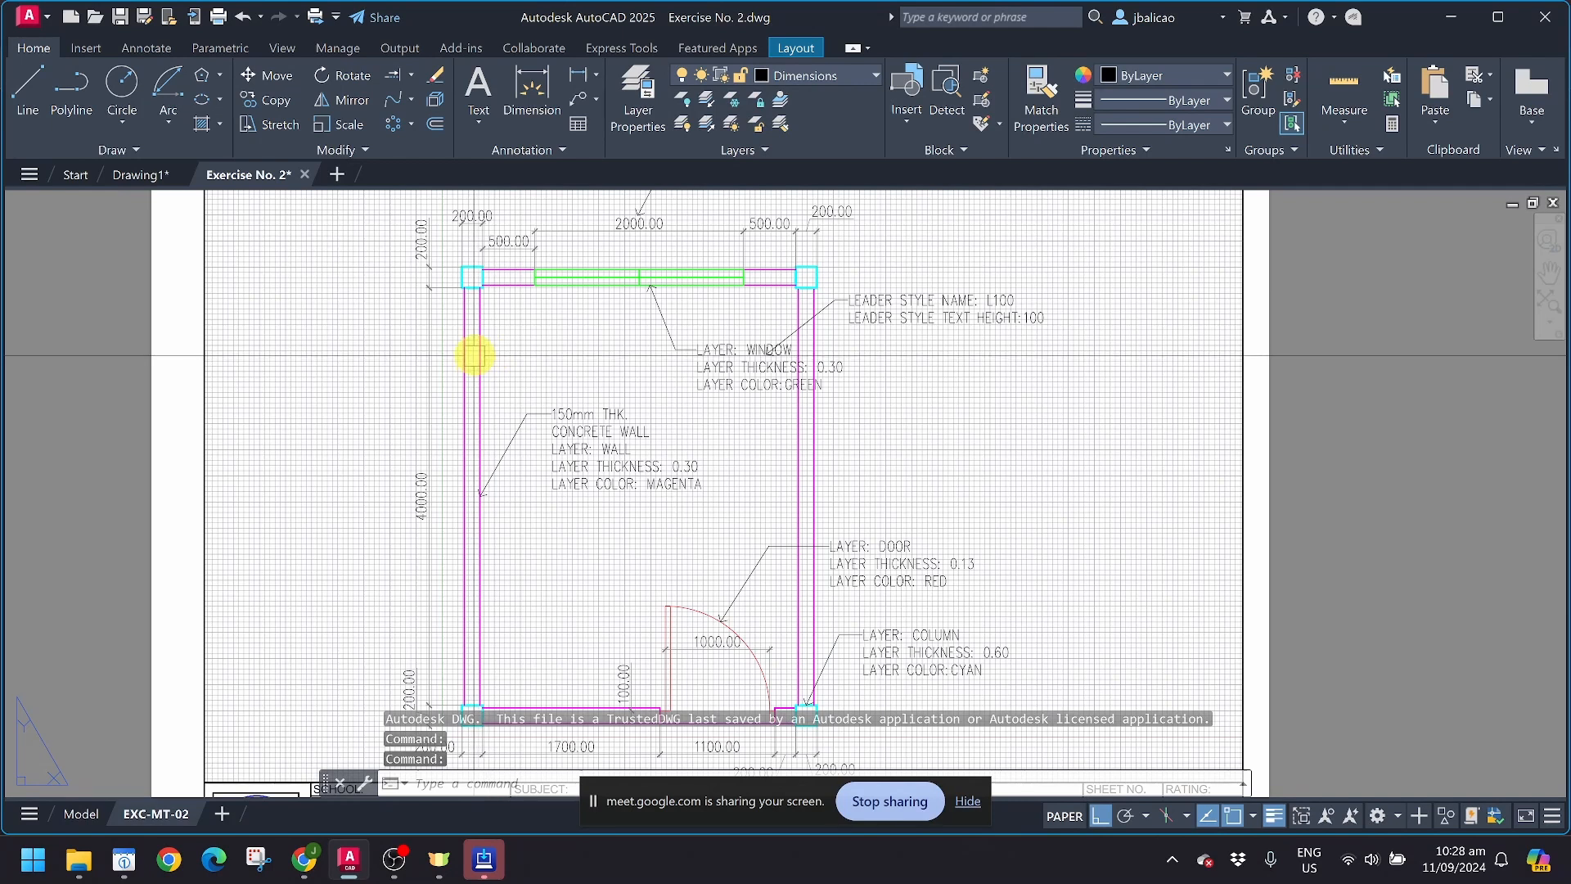
middle_drag(666, 253, 645, 351)
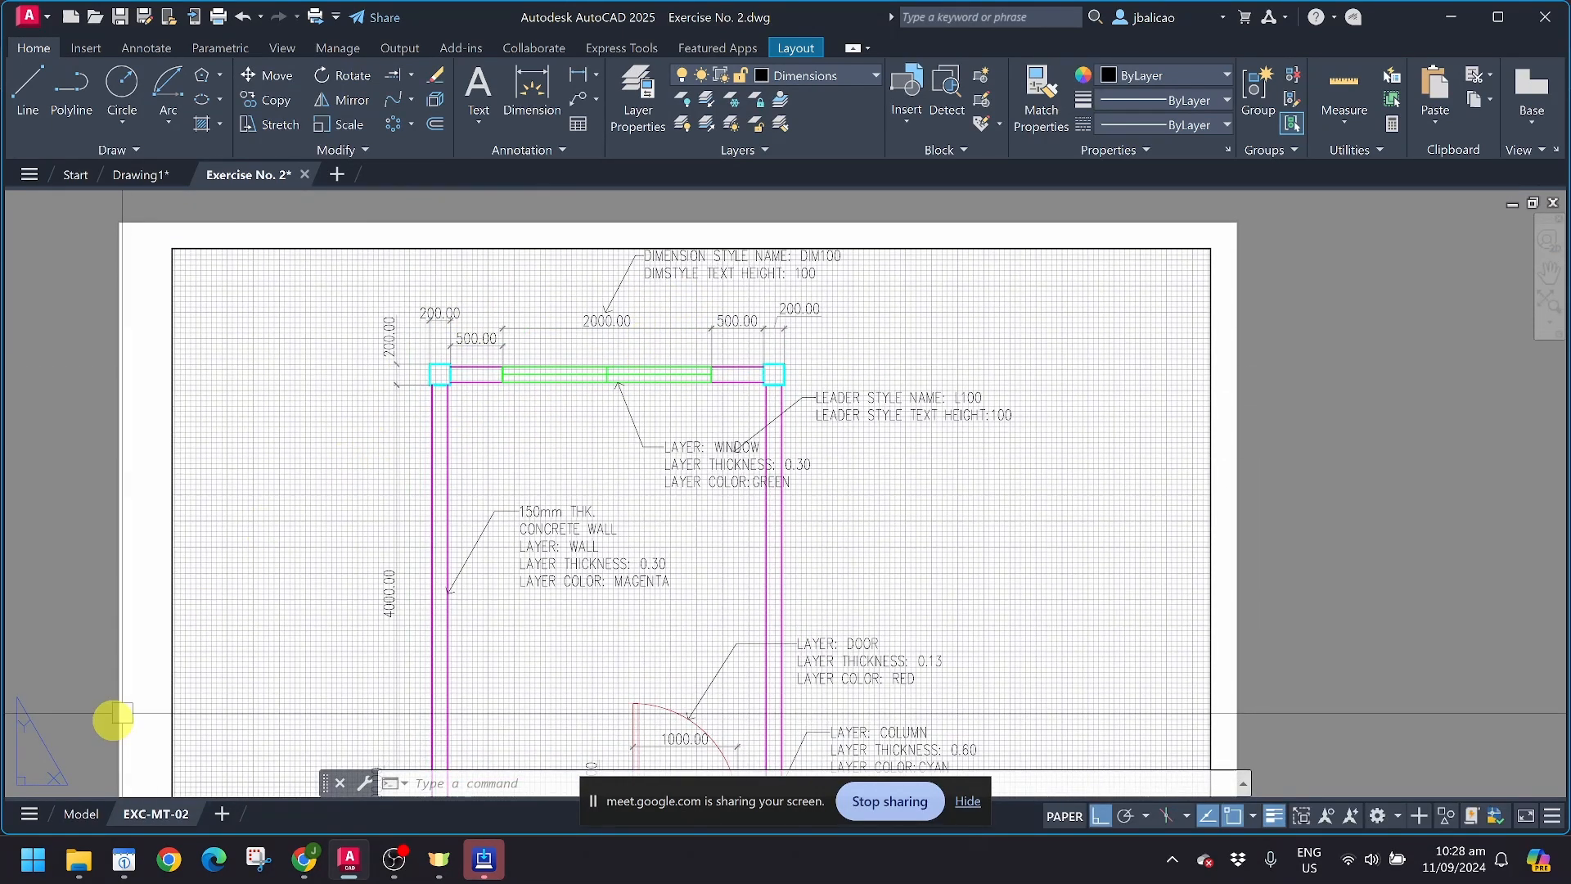
click(88, 815)
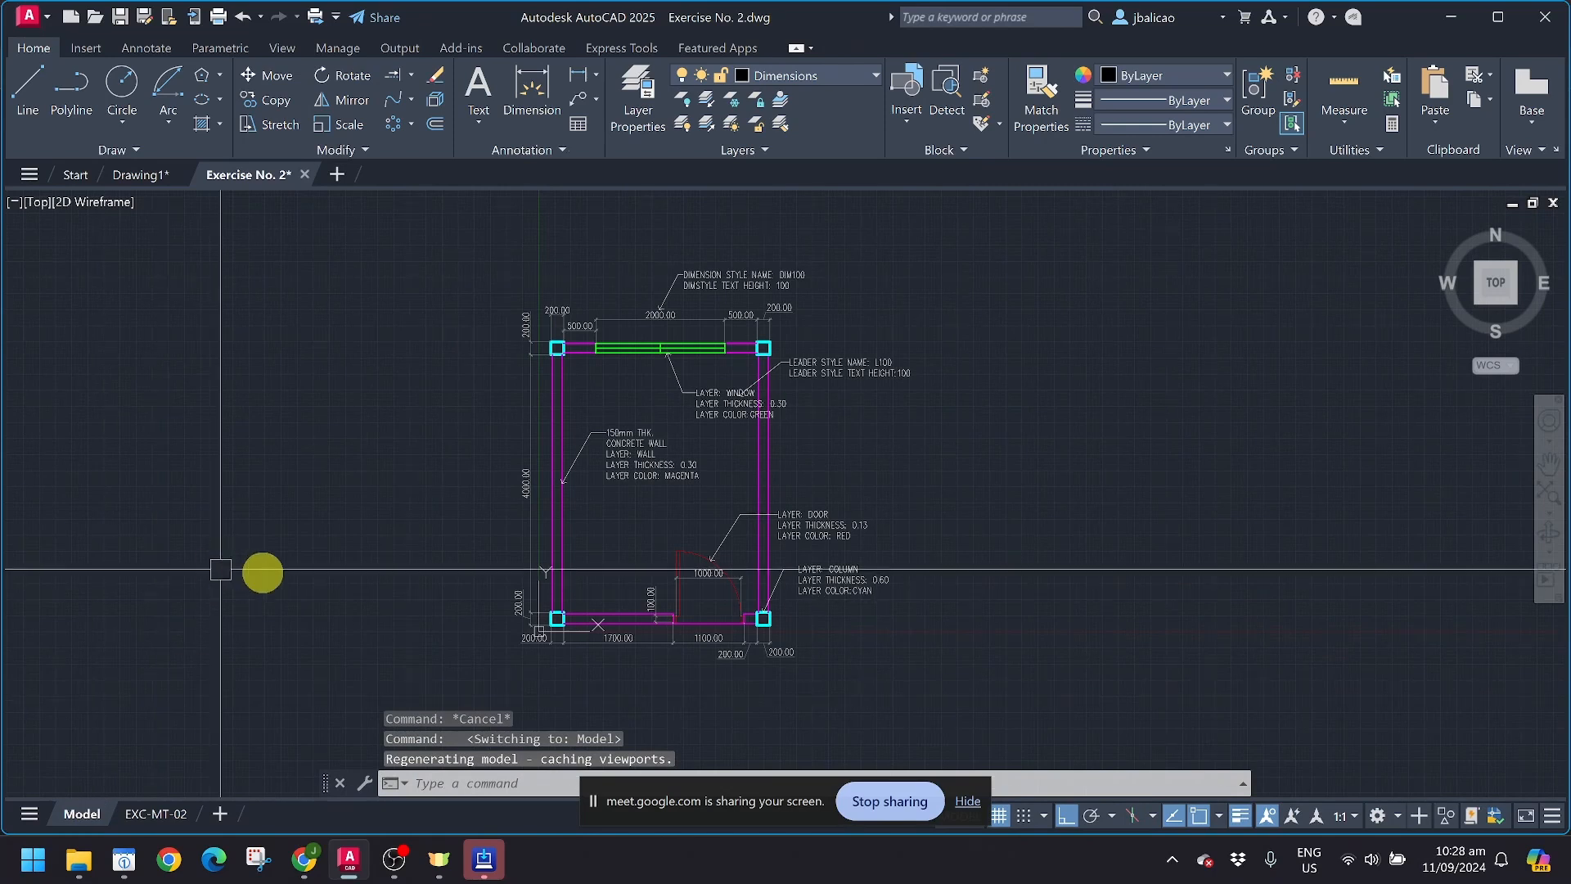
Step: Examine the floor plan's dimensions and the dimension style, leader style and layer notes around the window wall
scroll(593, 397, up, 4)
scroll(594, 398, down, 2)
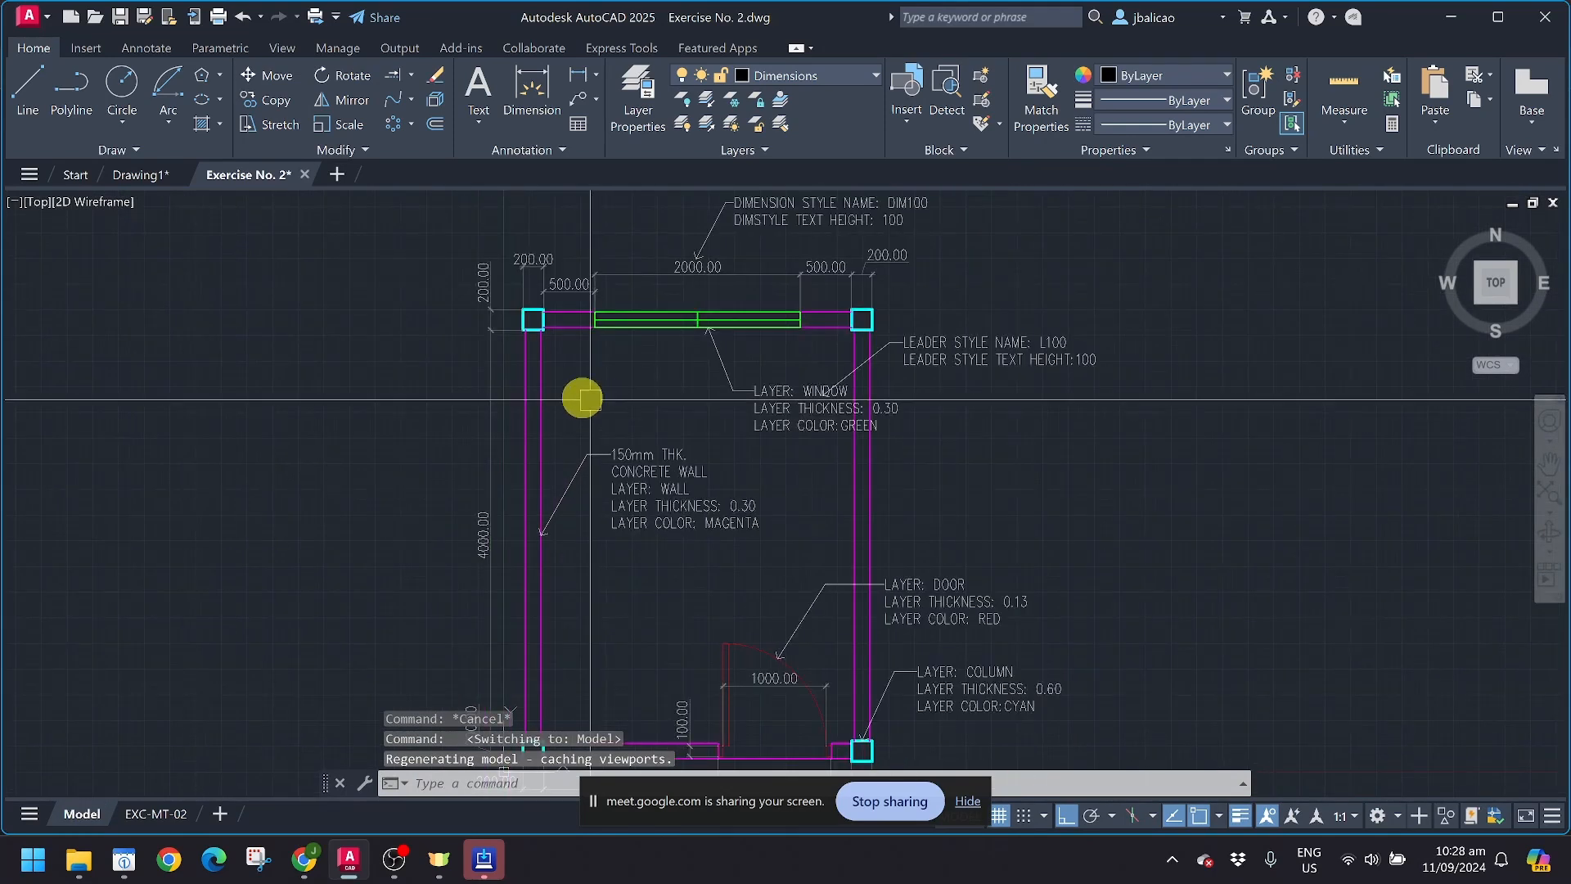
middle_drag(593, 400, 593, 409)
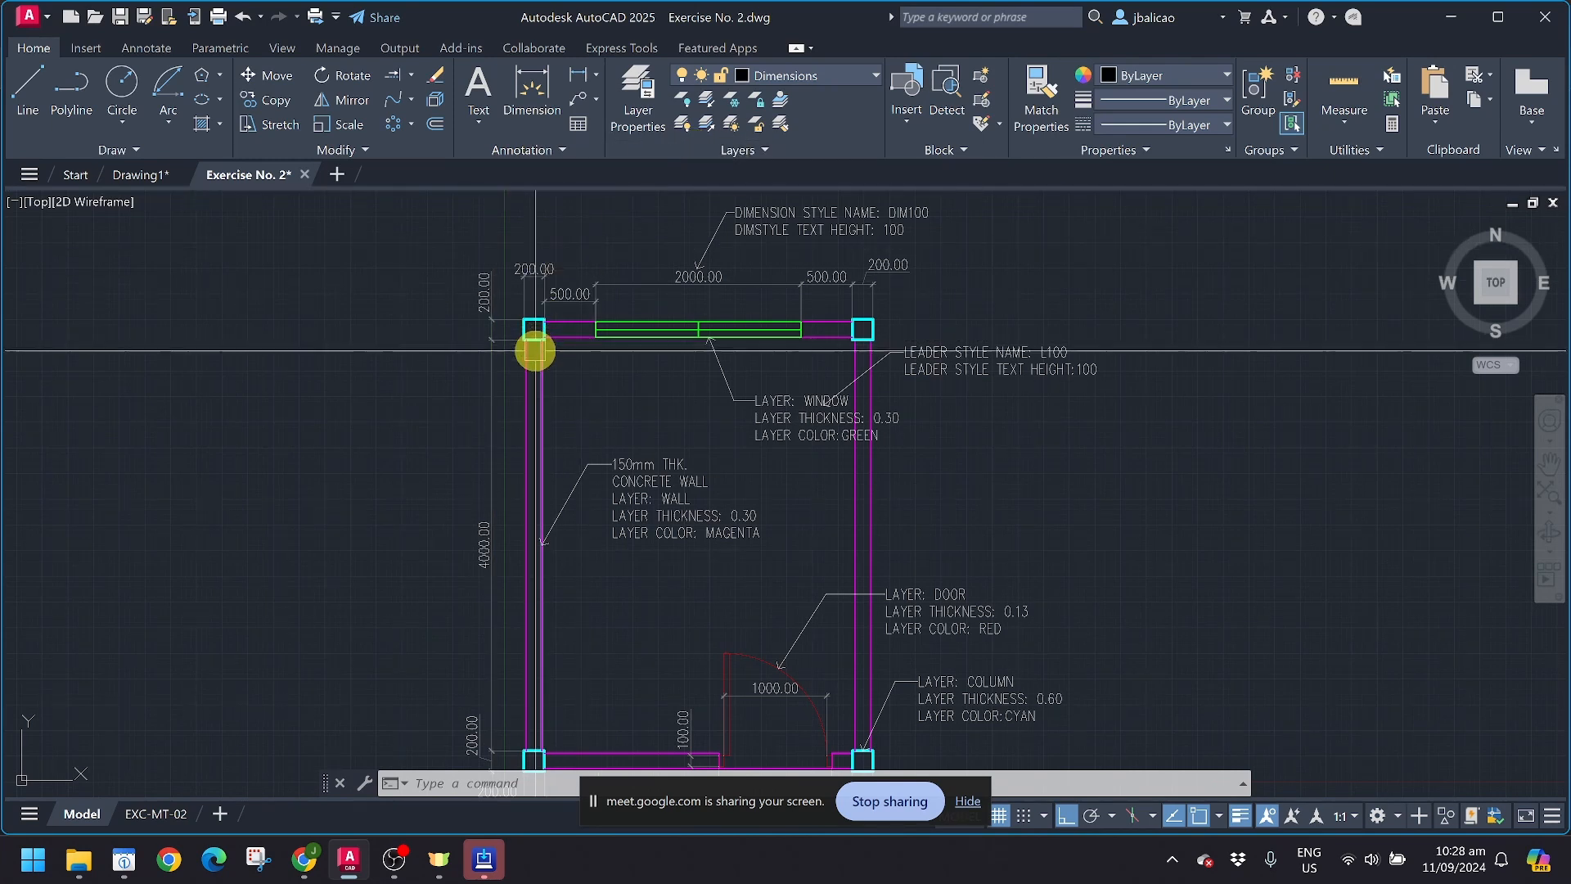
middle_drag(744, 309, 649, 385)
scroll(403, 305, up, 2)
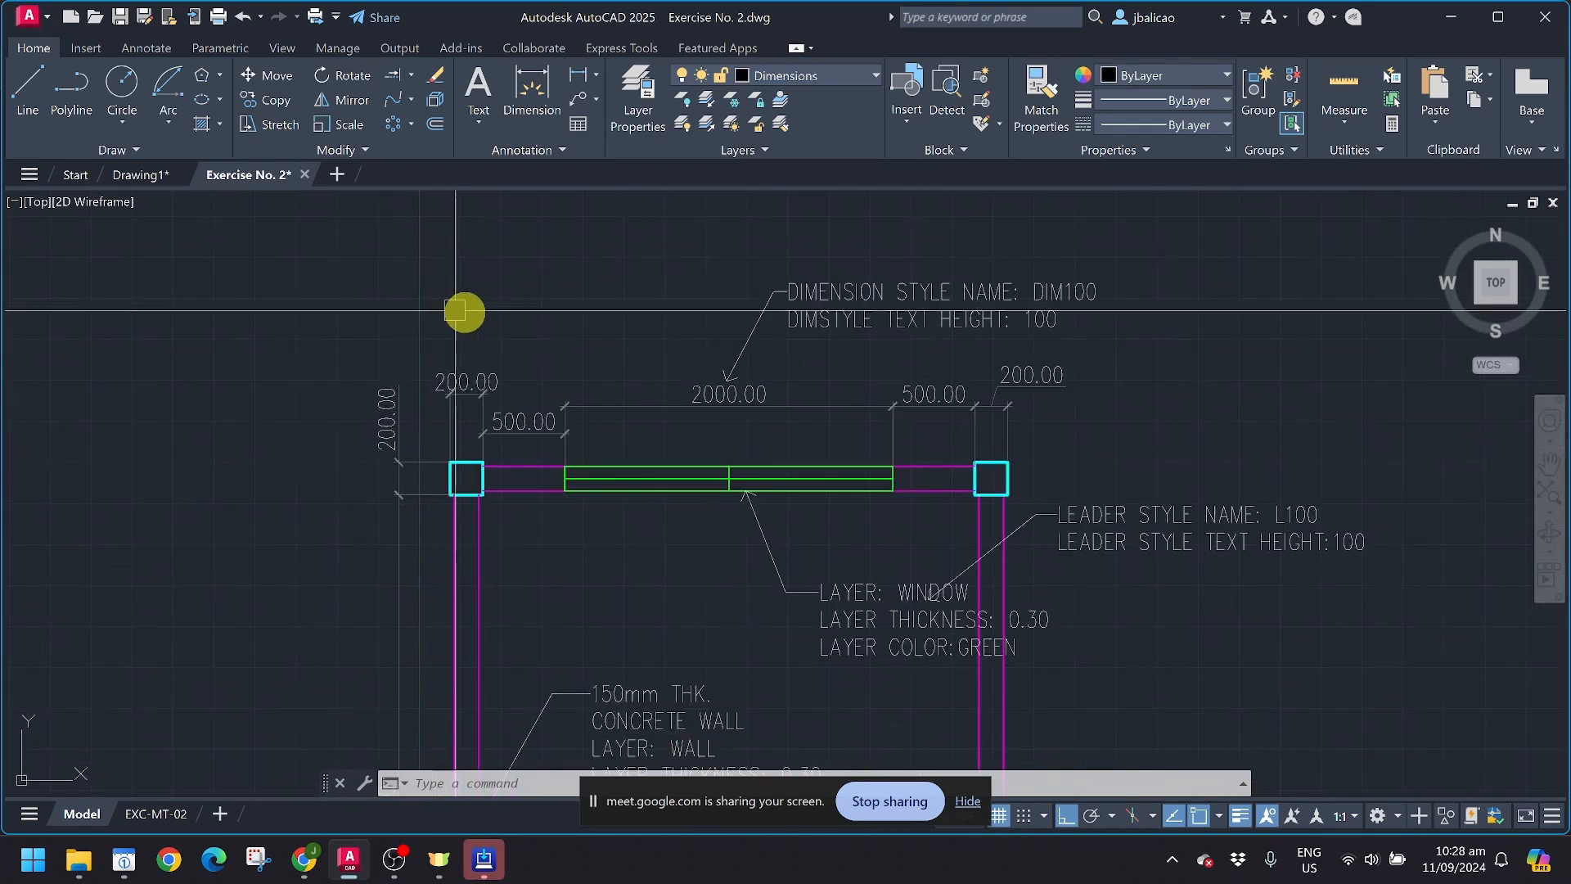
scroll(456, 311, up, 2)
mouse_move(736, 330)
middle_down()
mouse_move(589, 347)
mouse_move(588, 319)
middle_up()
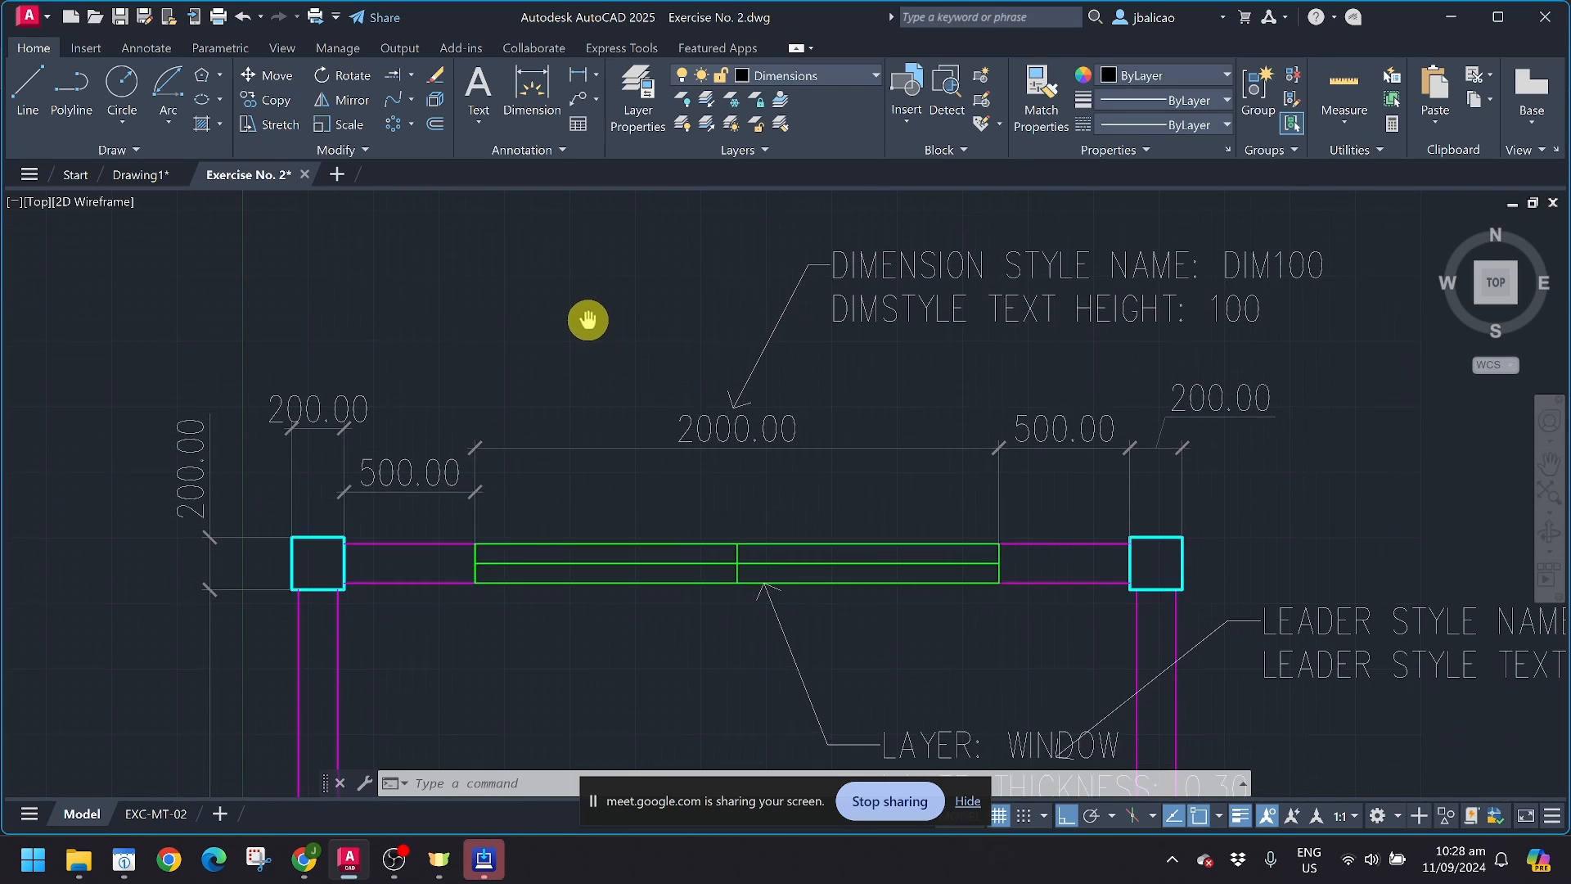
scroll(606, 331, down, 7)
scroll(639, 364, up, 7)
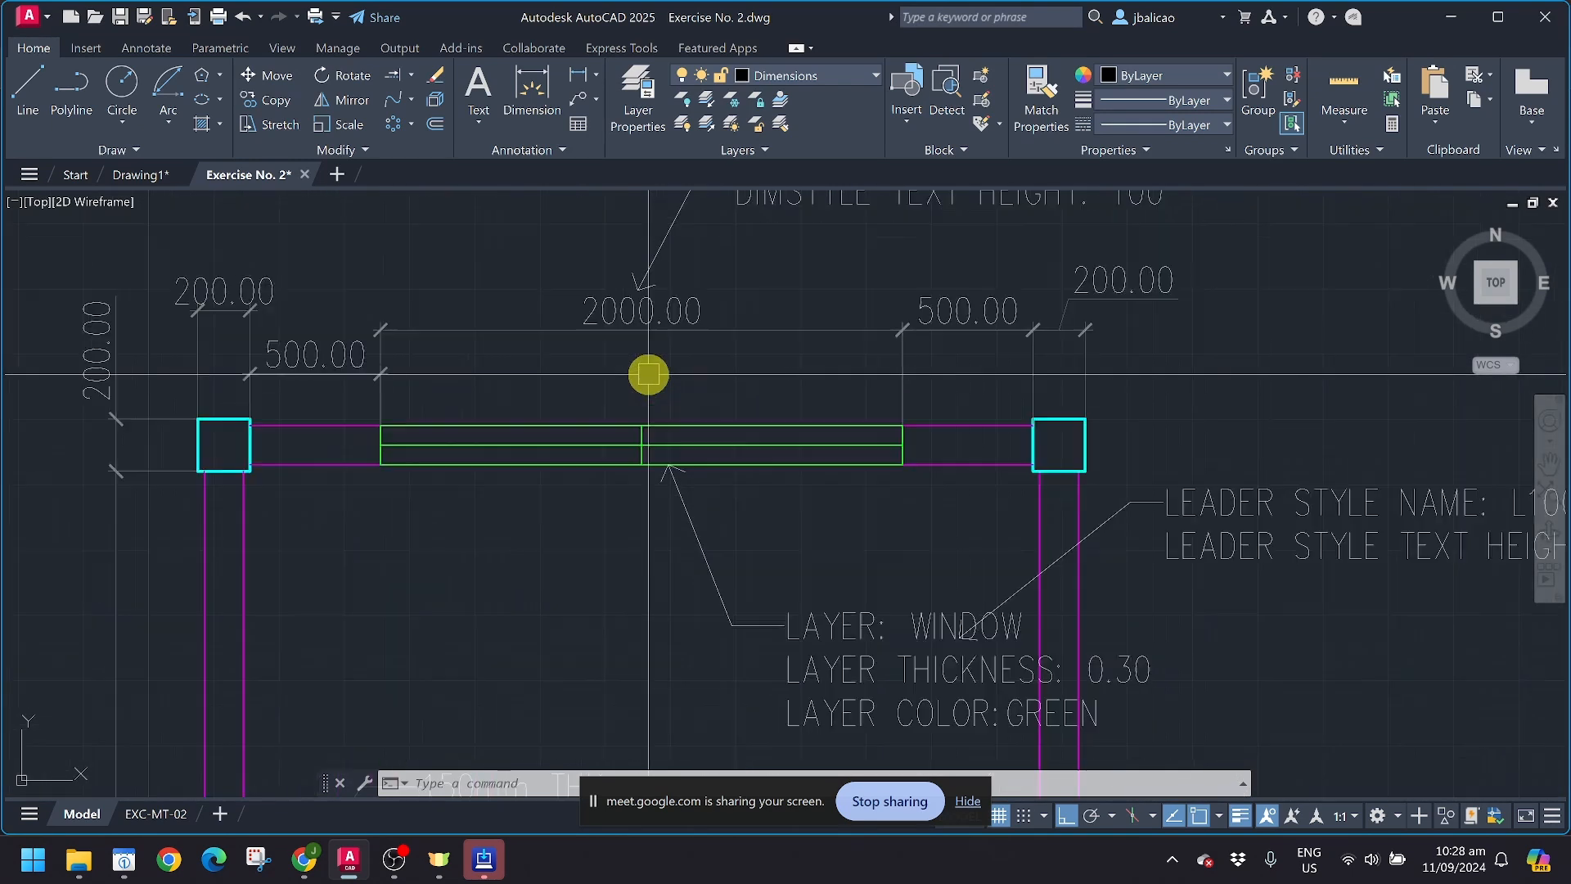
middle_drag(649, 375, 649, 412)
middle_drag(670, 343, 655, 435)
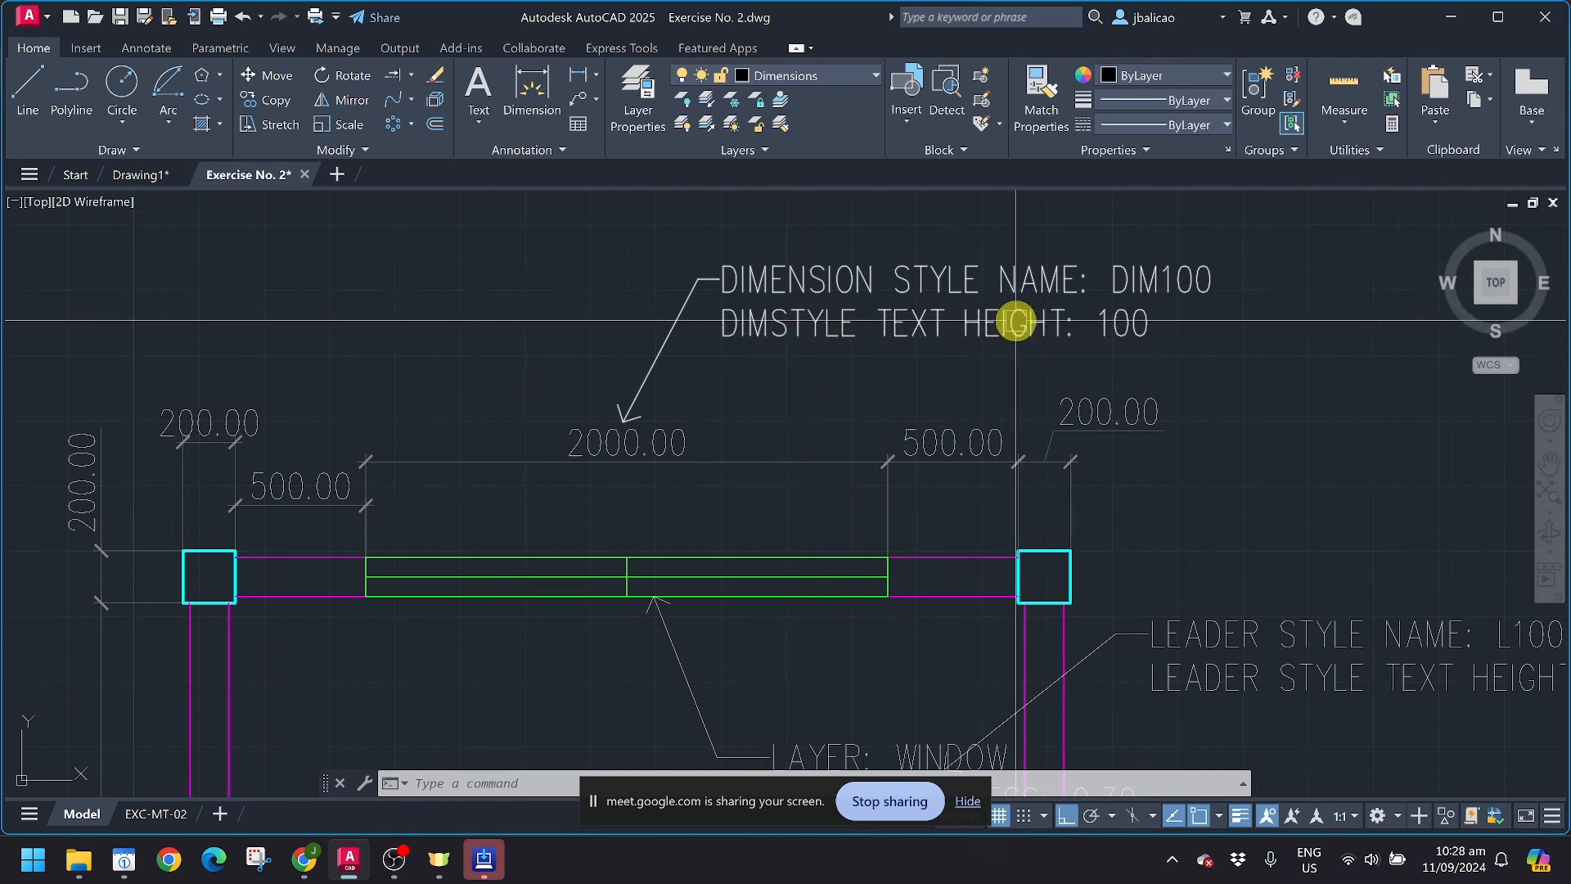
Step: Create a new text style named 50 and set its text height to 50
click(141, 49)
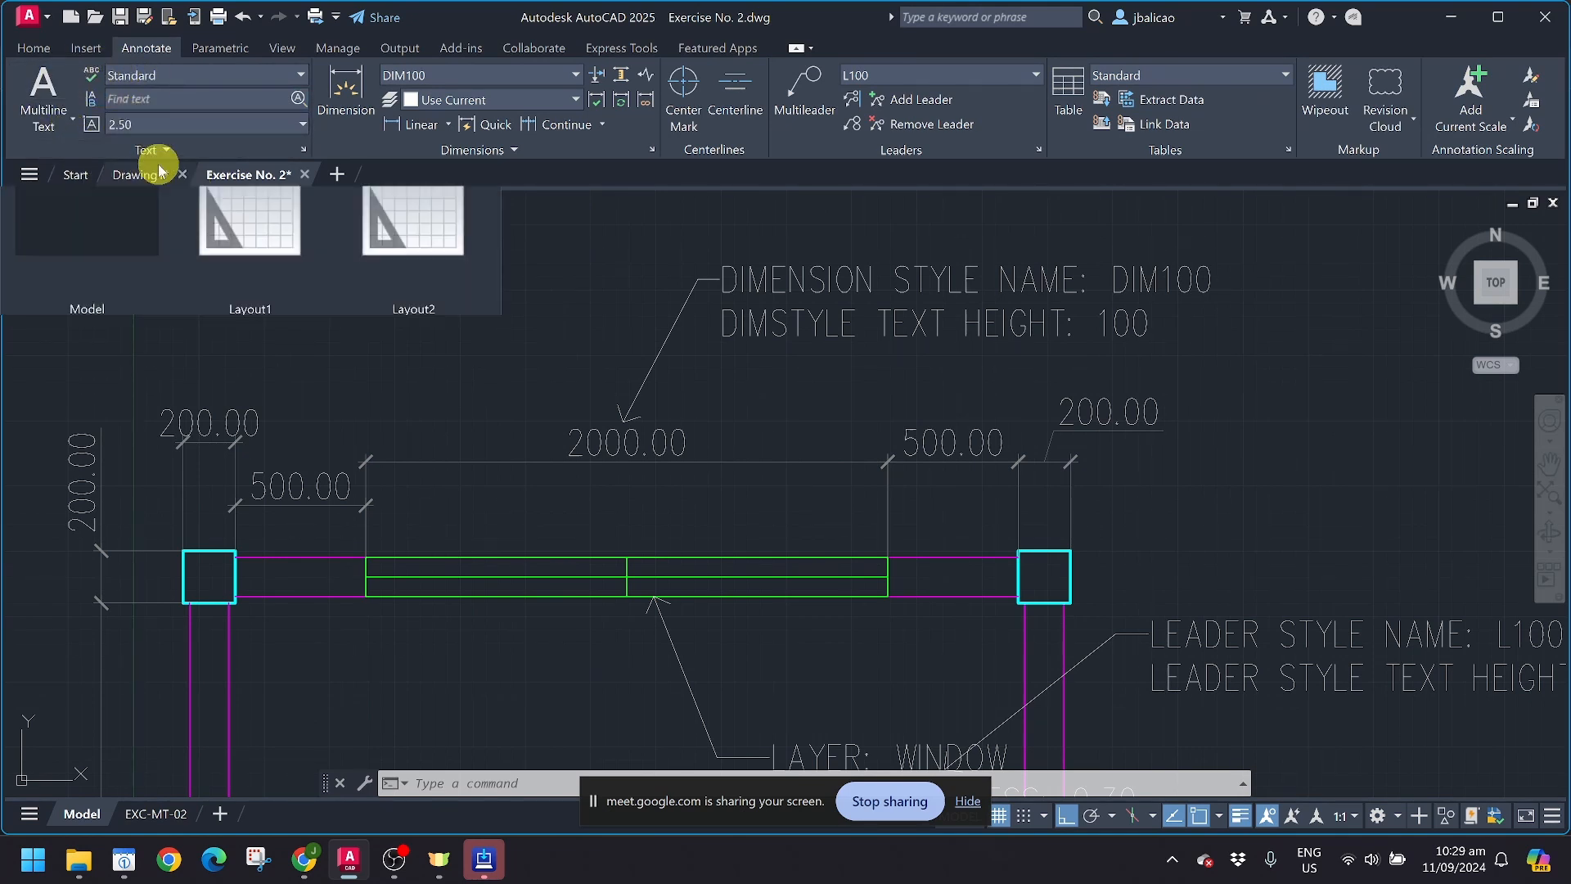
click(303, 151)
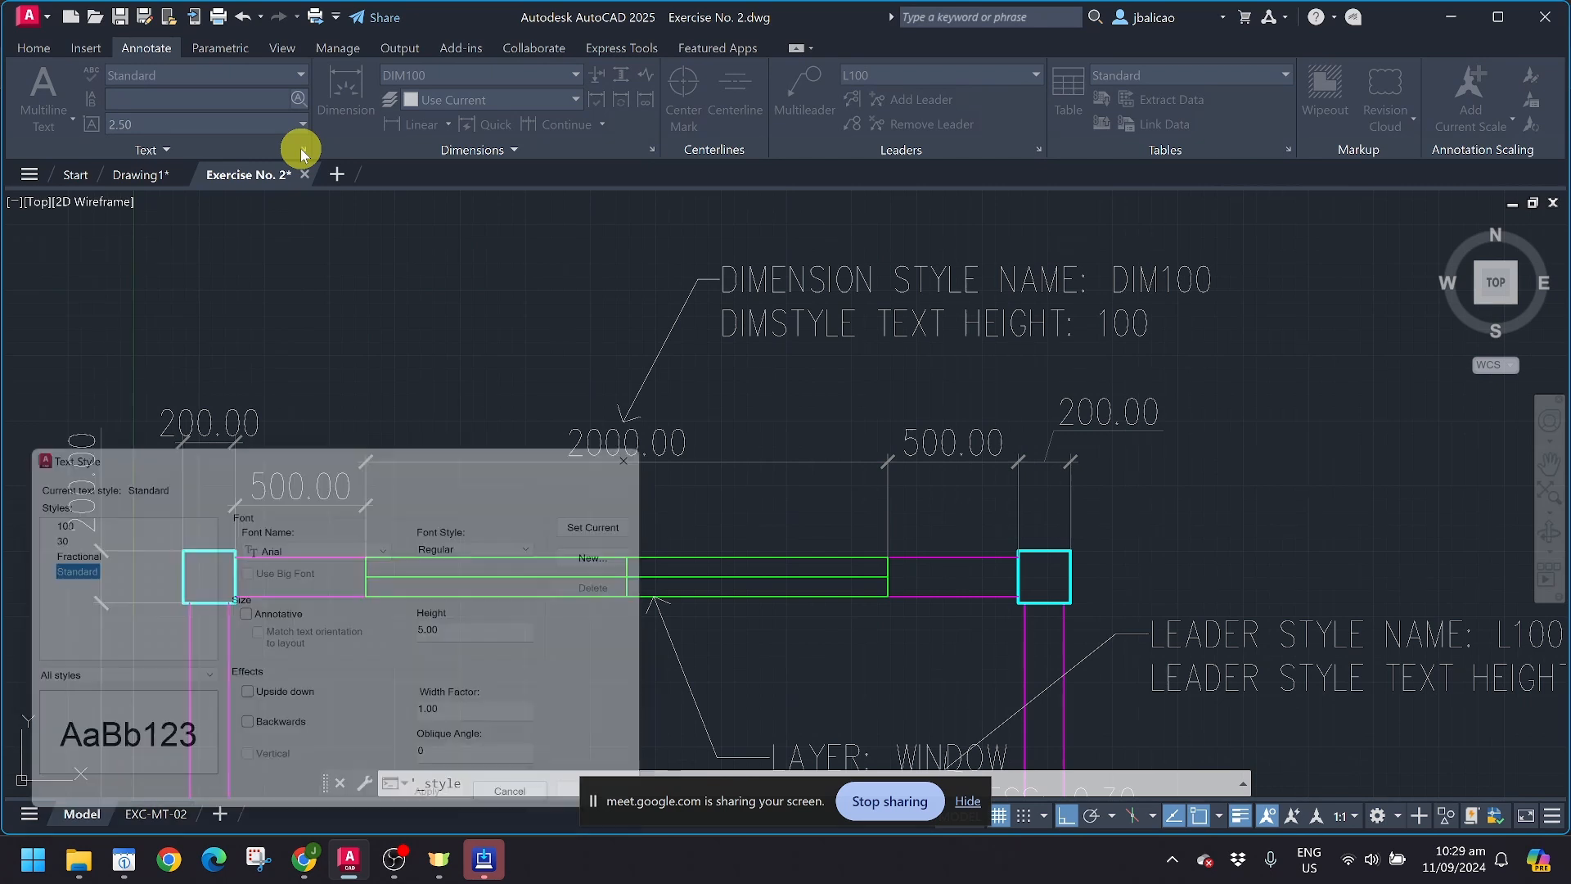
drag(299, 447, 750, 109)
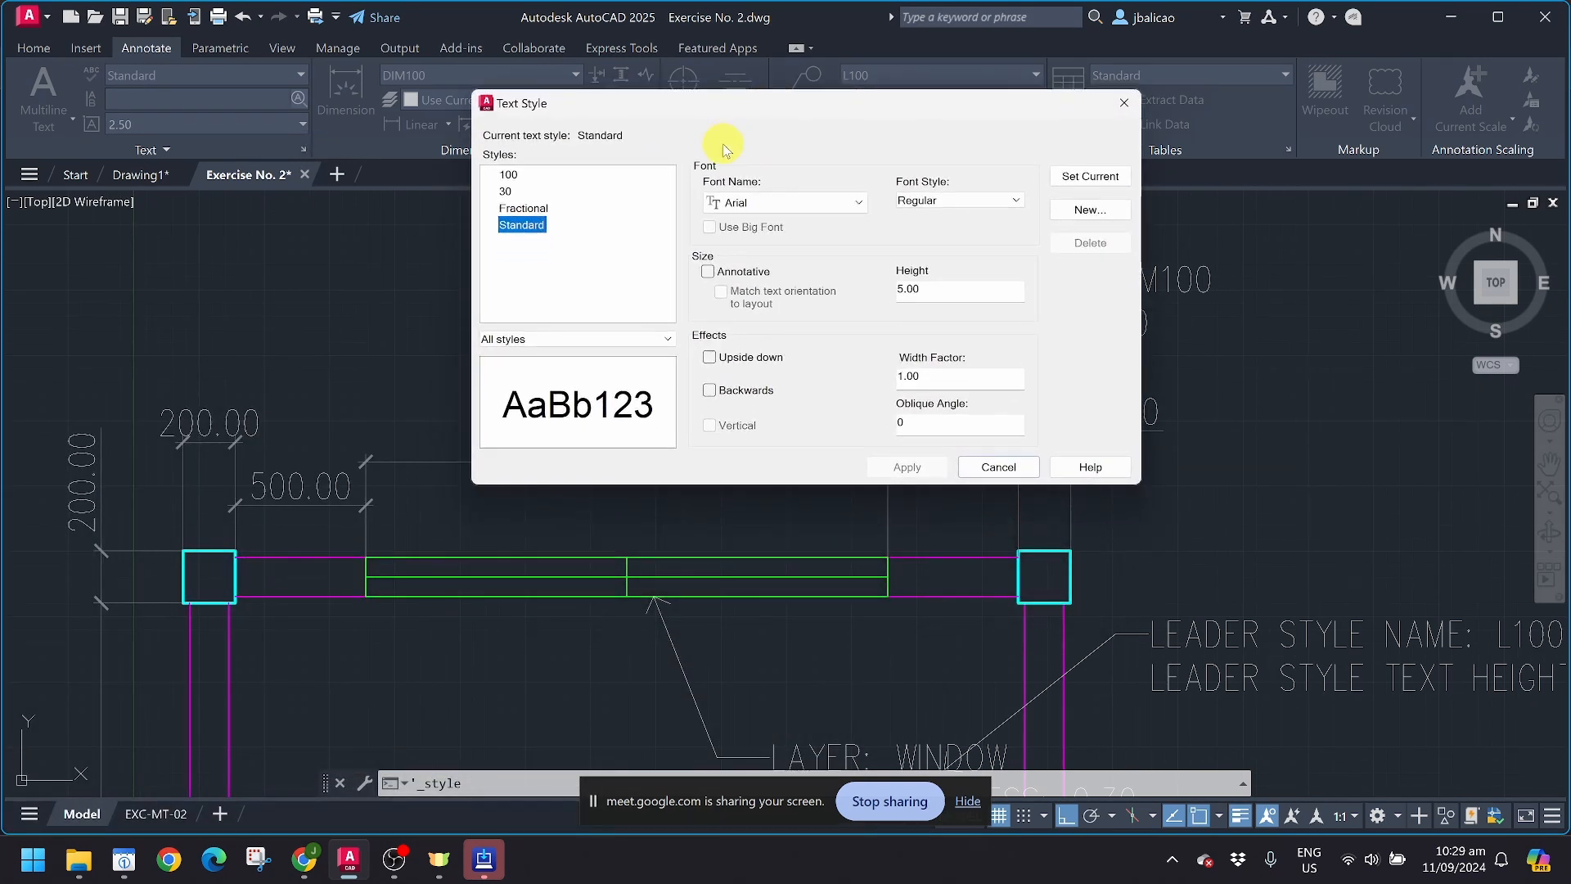
click(1074, 211)
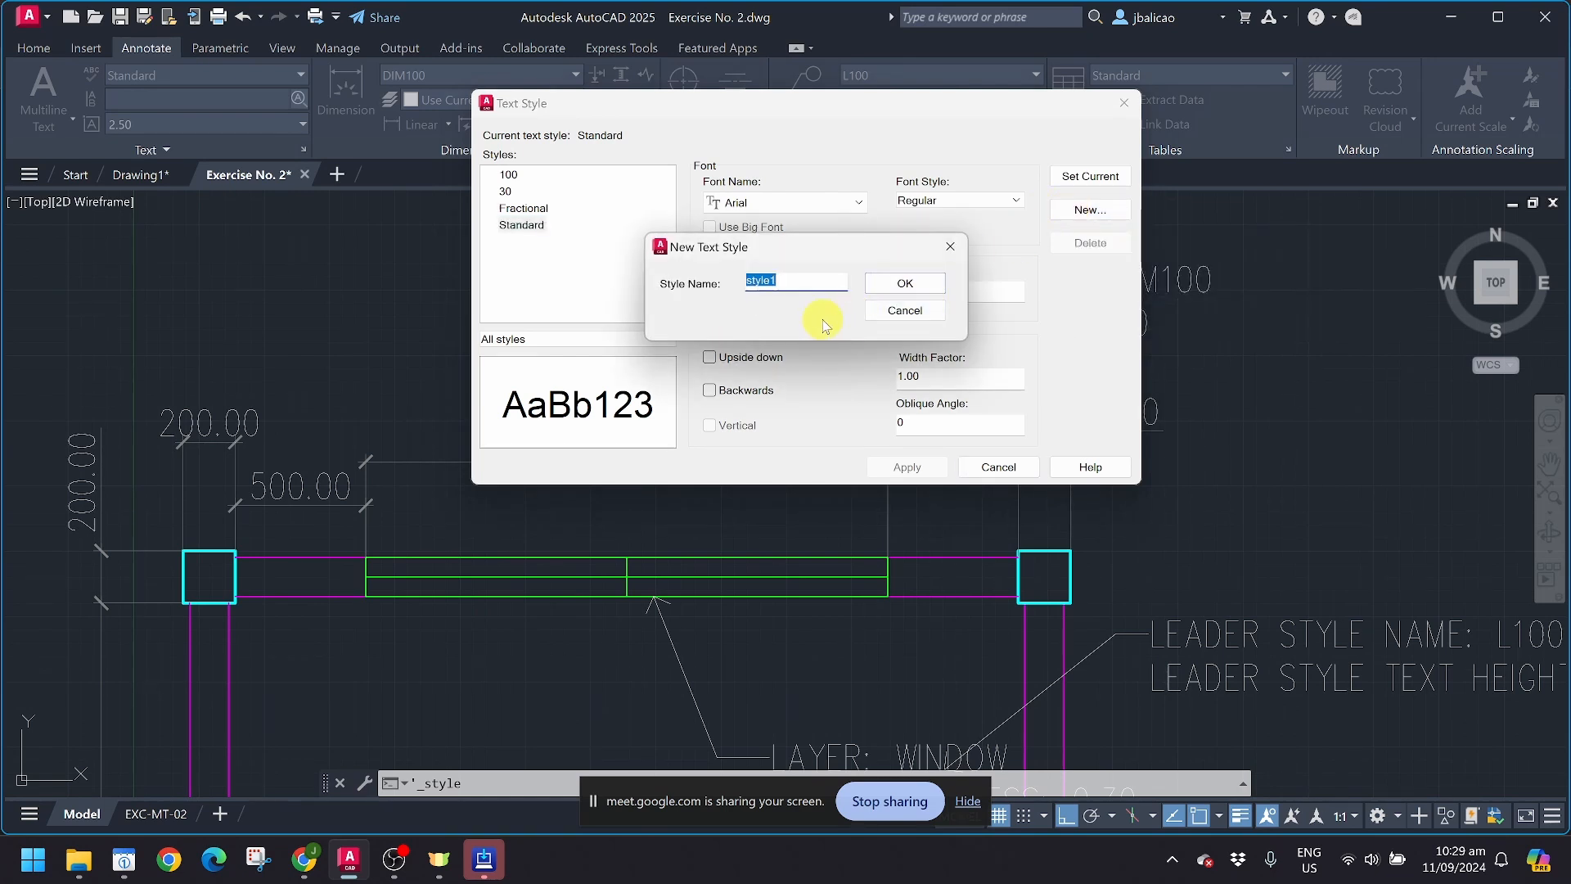
text(50)
click(927, 284)
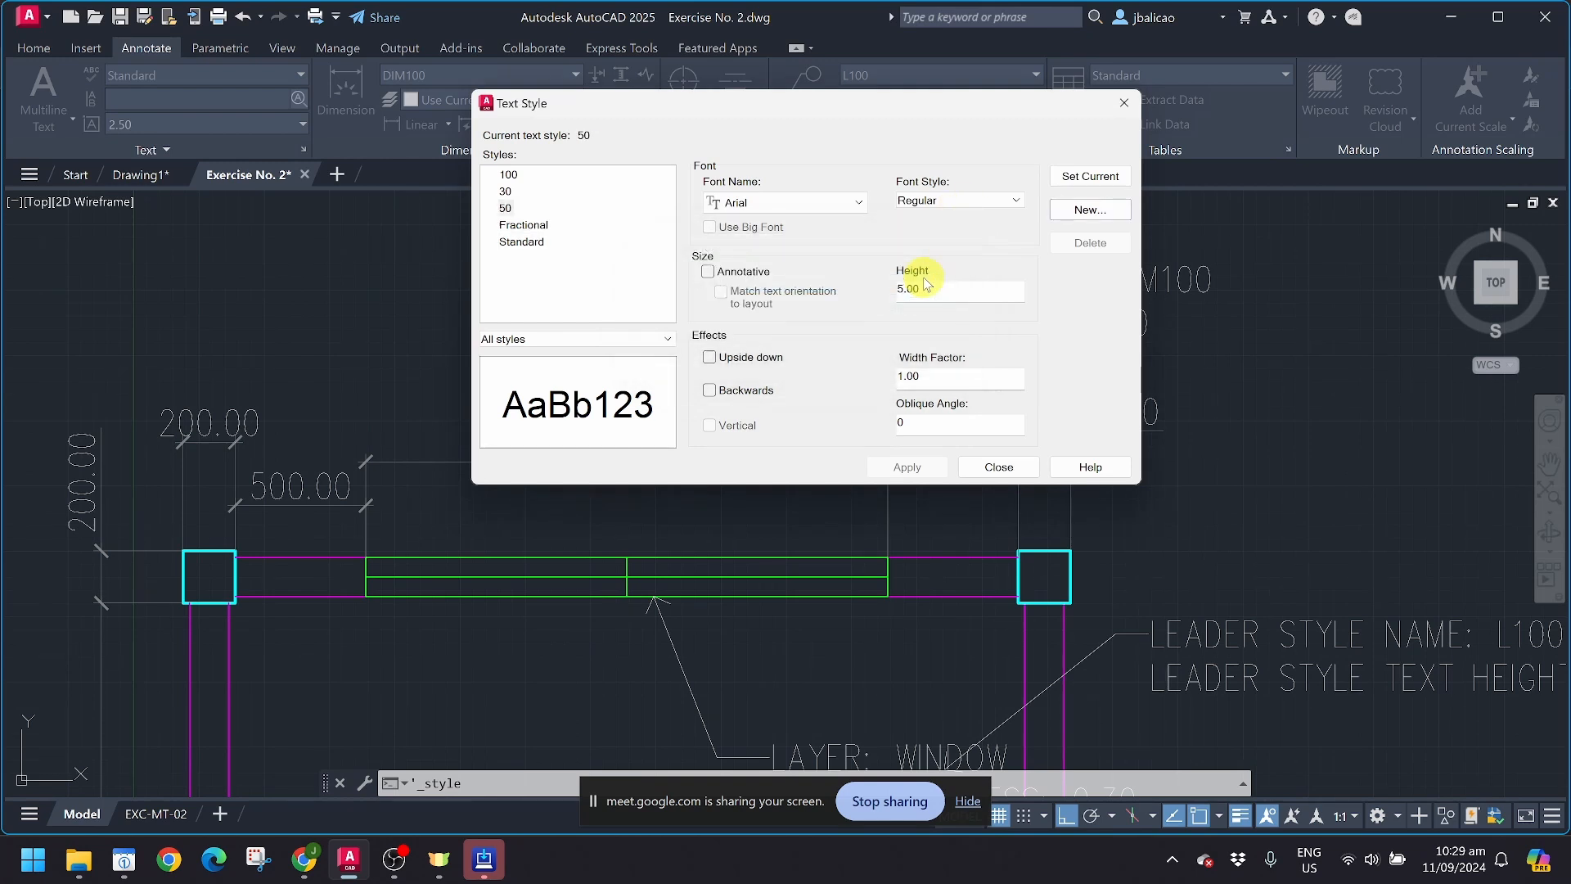
drag(936, 292, 861, 294)
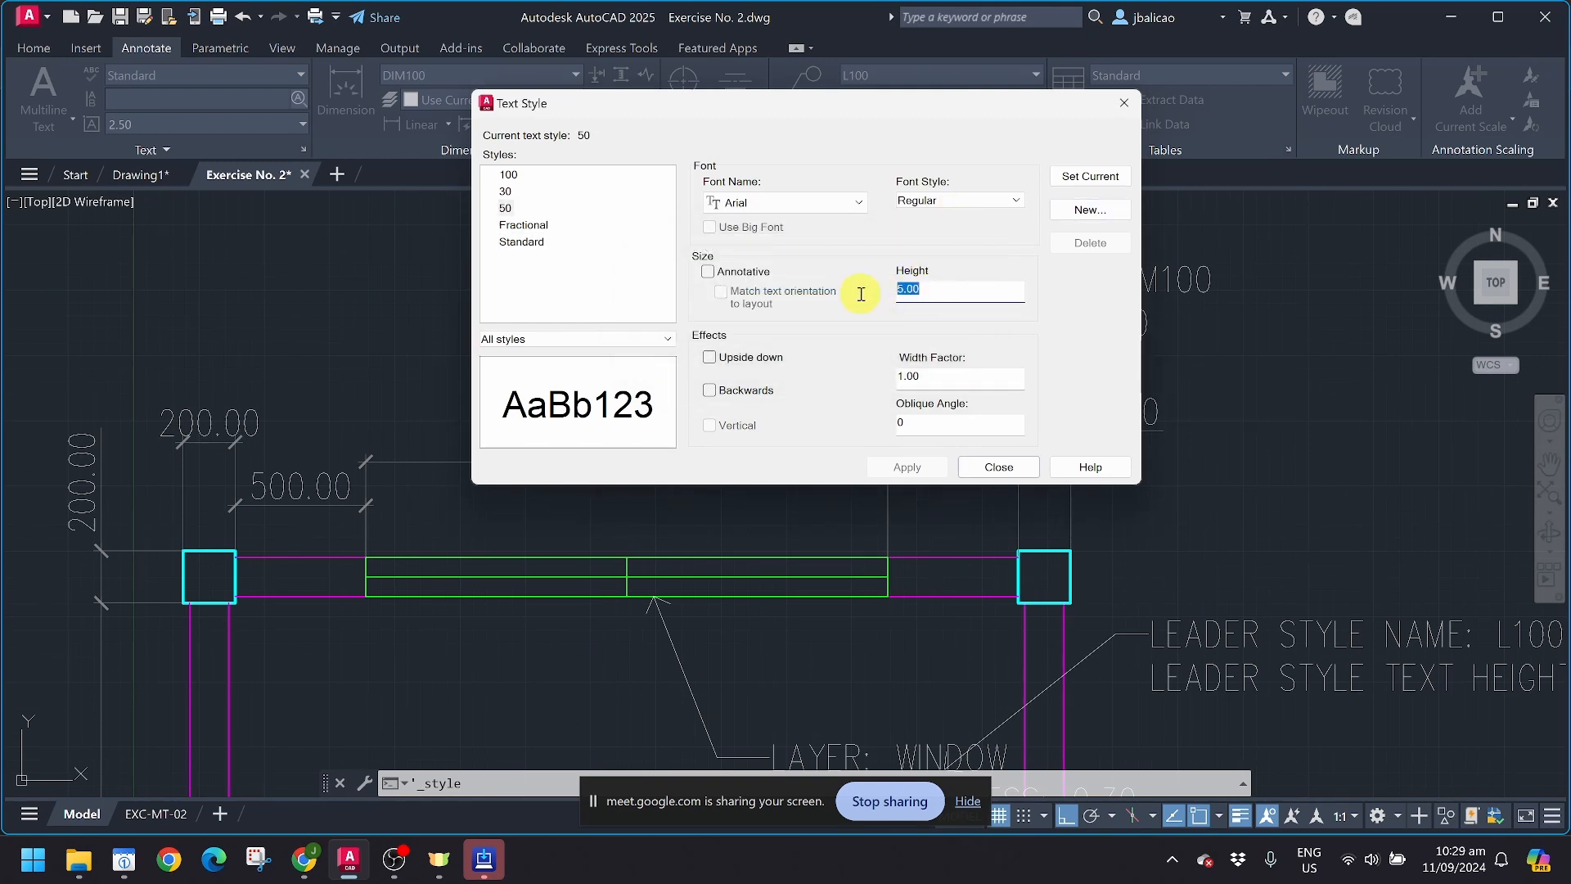
text(50)
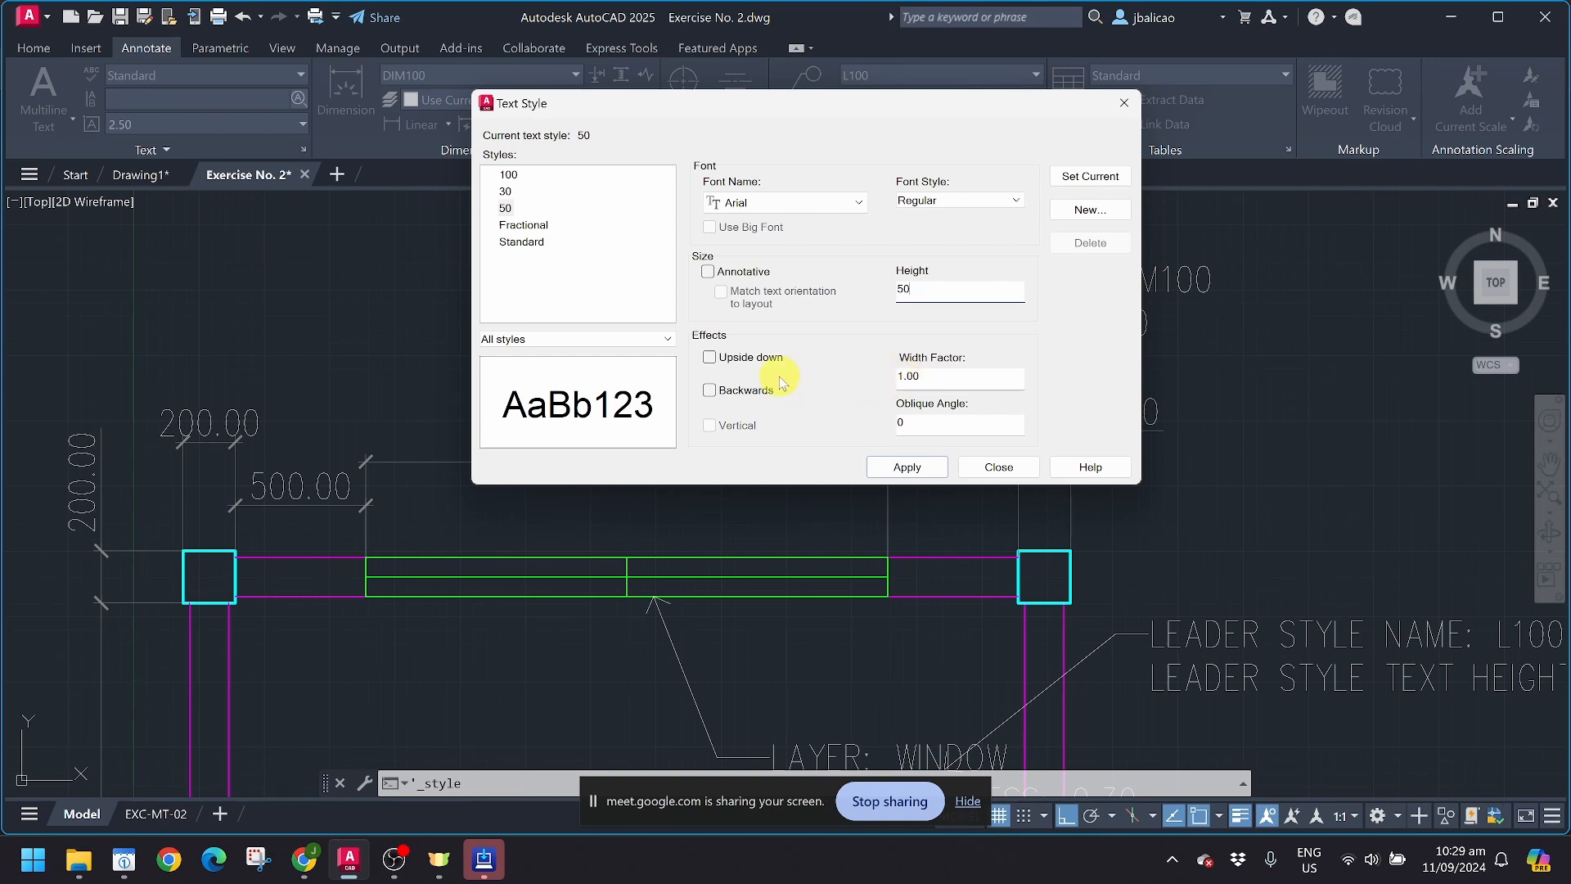
Step: Try a width factor of 2 for text style 50 and settle on 0.75
double_click(937, 379)
text(2)
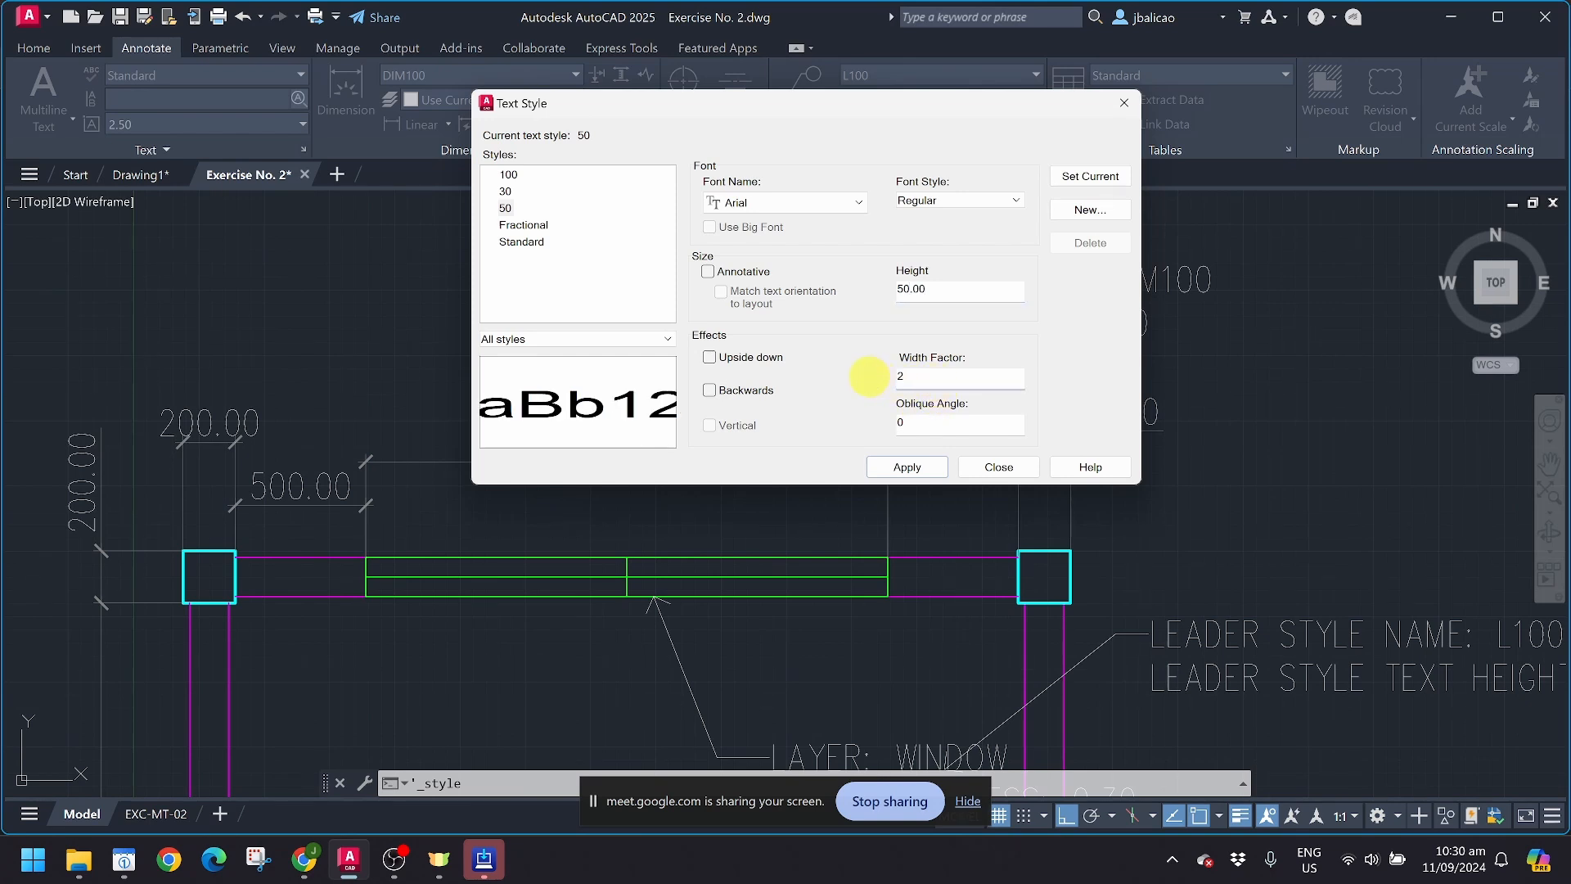
double_click(945, 378)
text(.75)
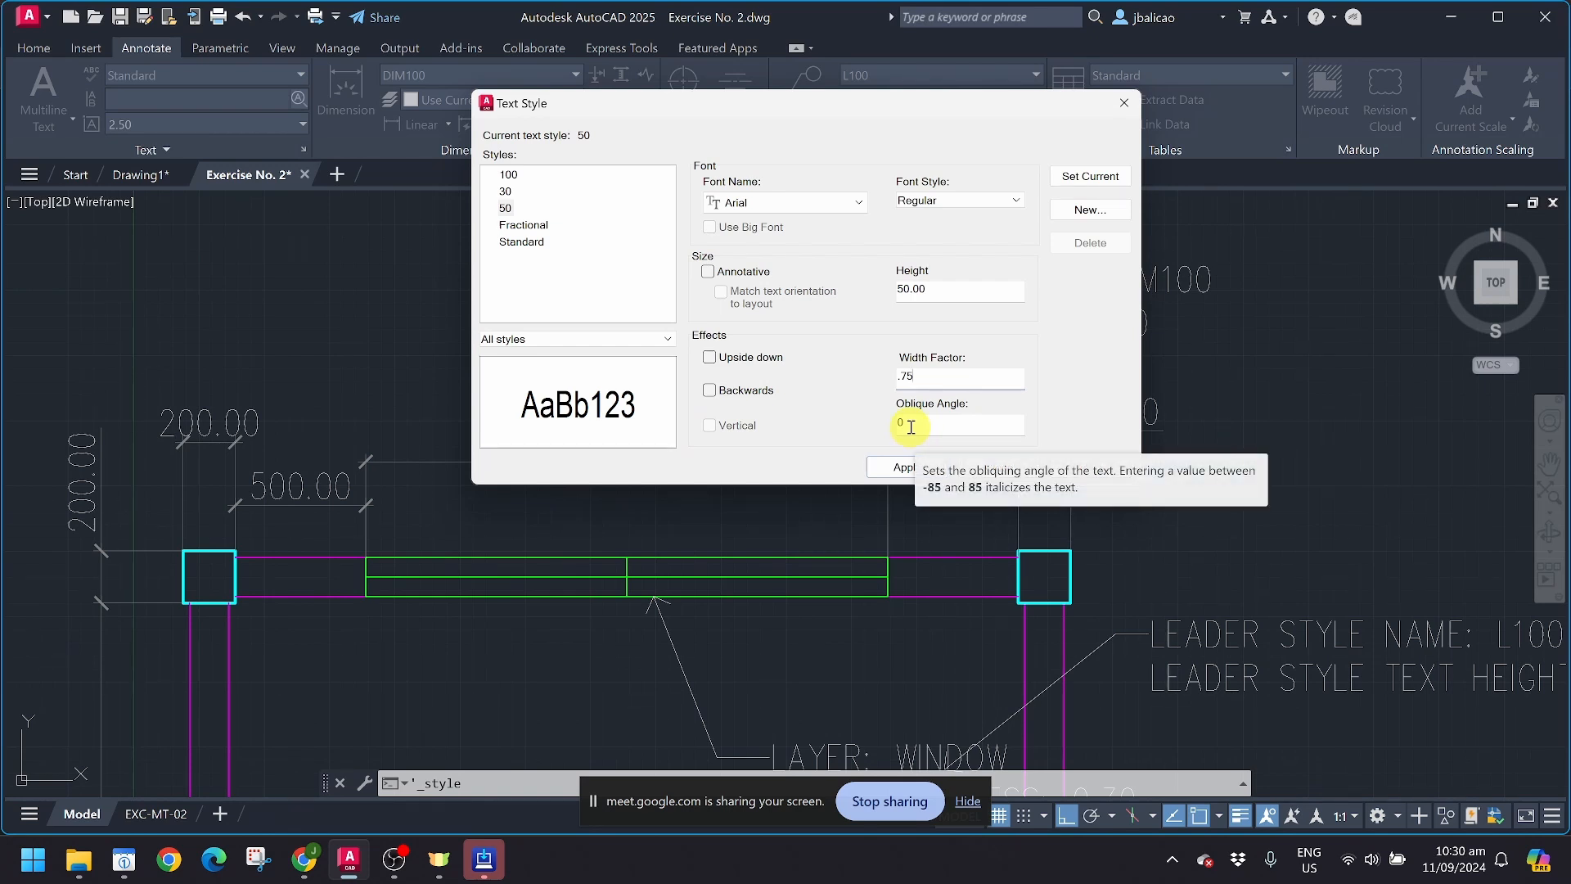
Step: Try an oblique angle of 15 for the text style and settle on 45
key(Tab)
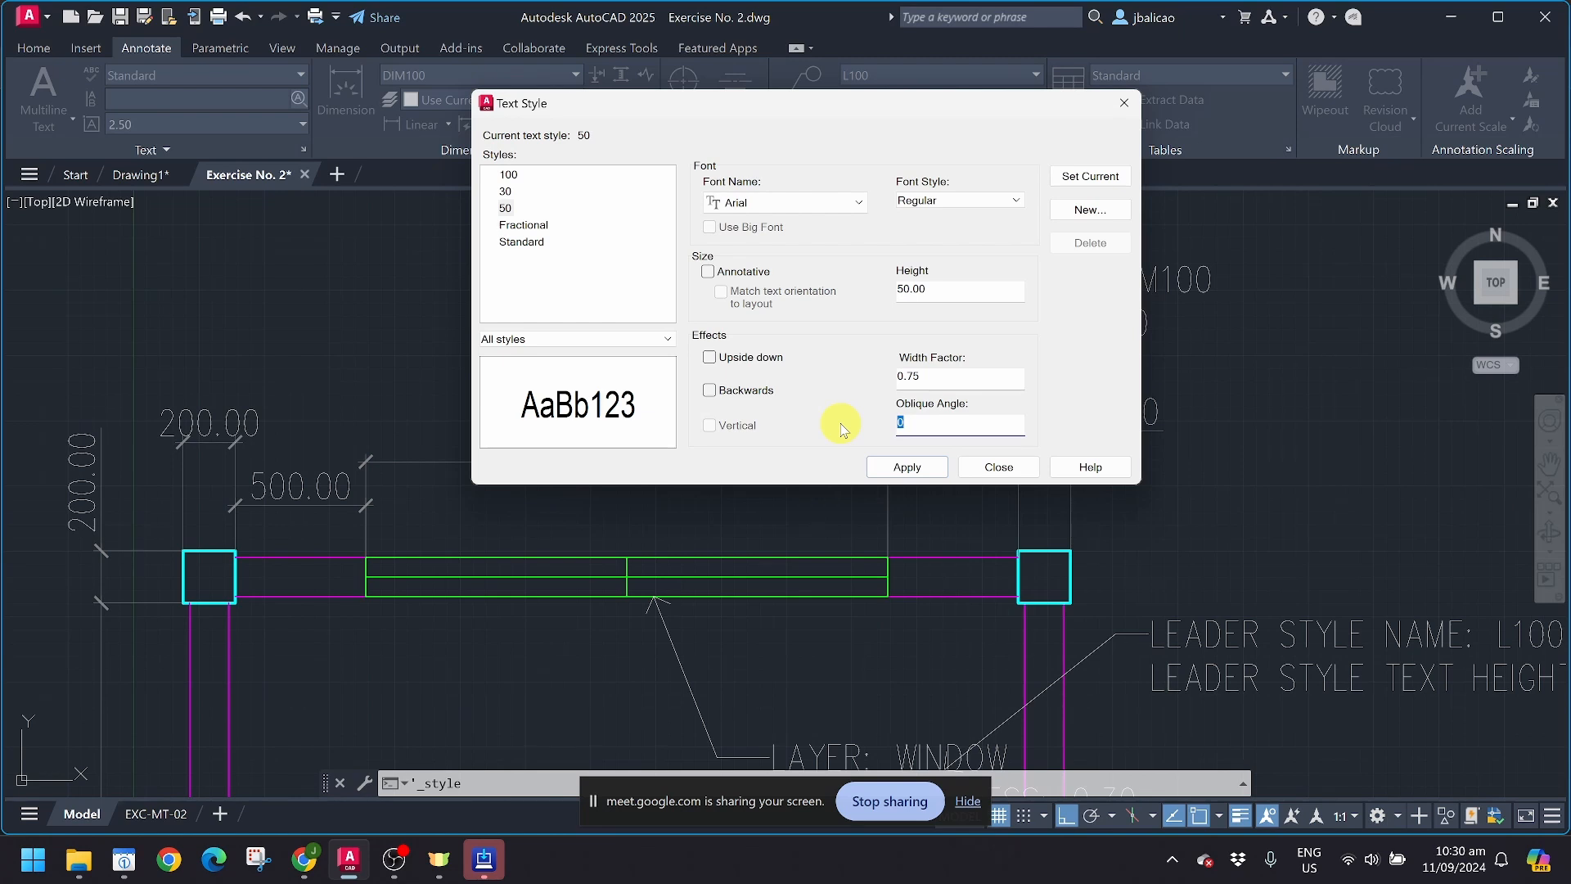
text(15)
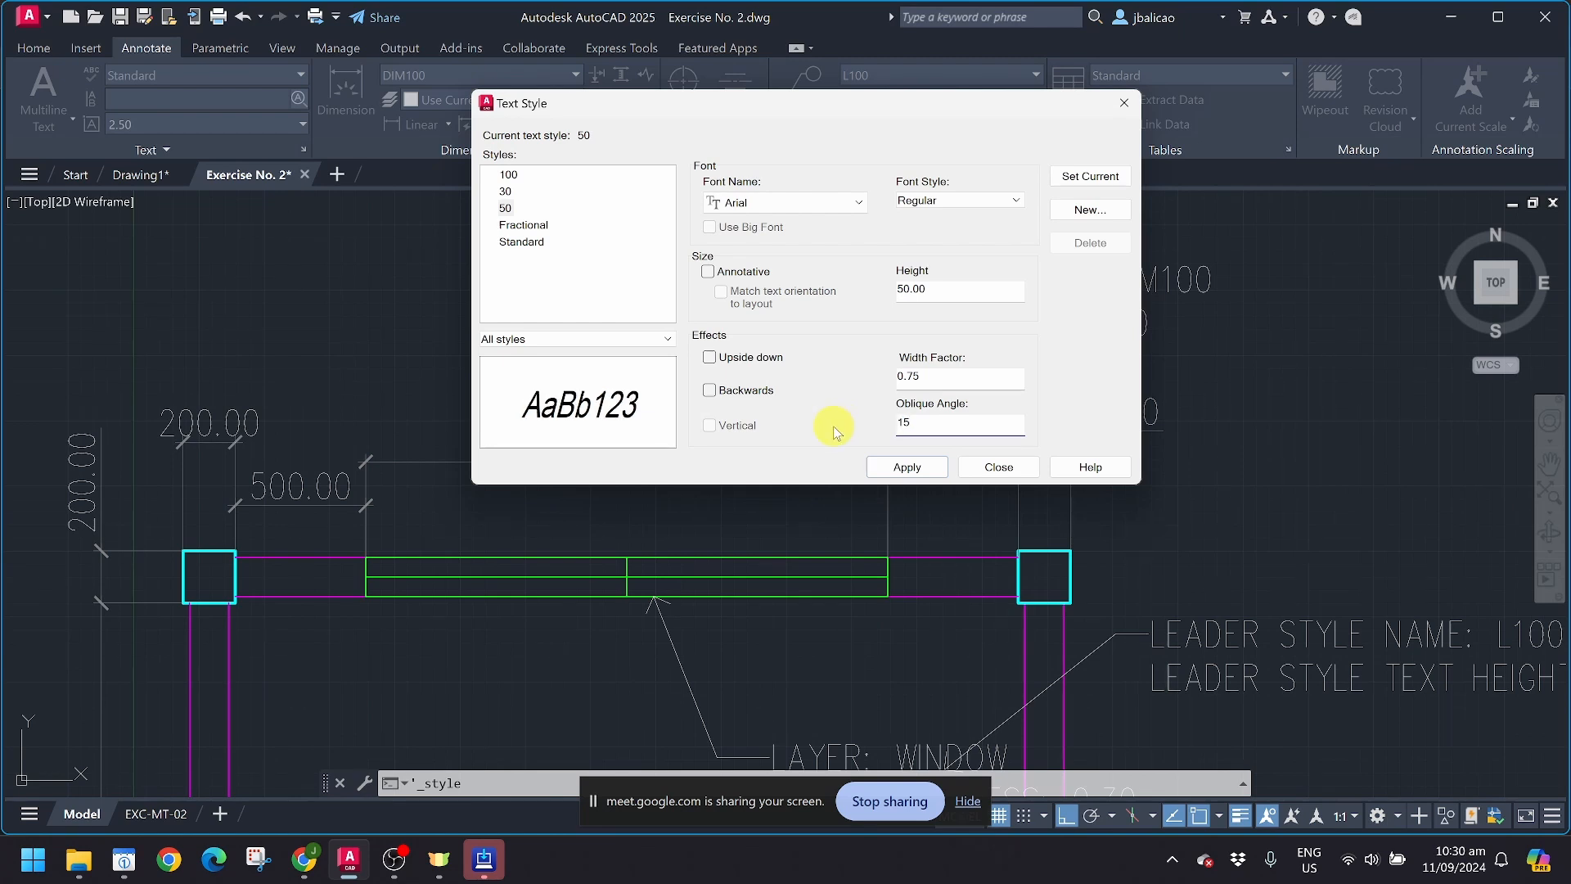
double_click(904, 424)
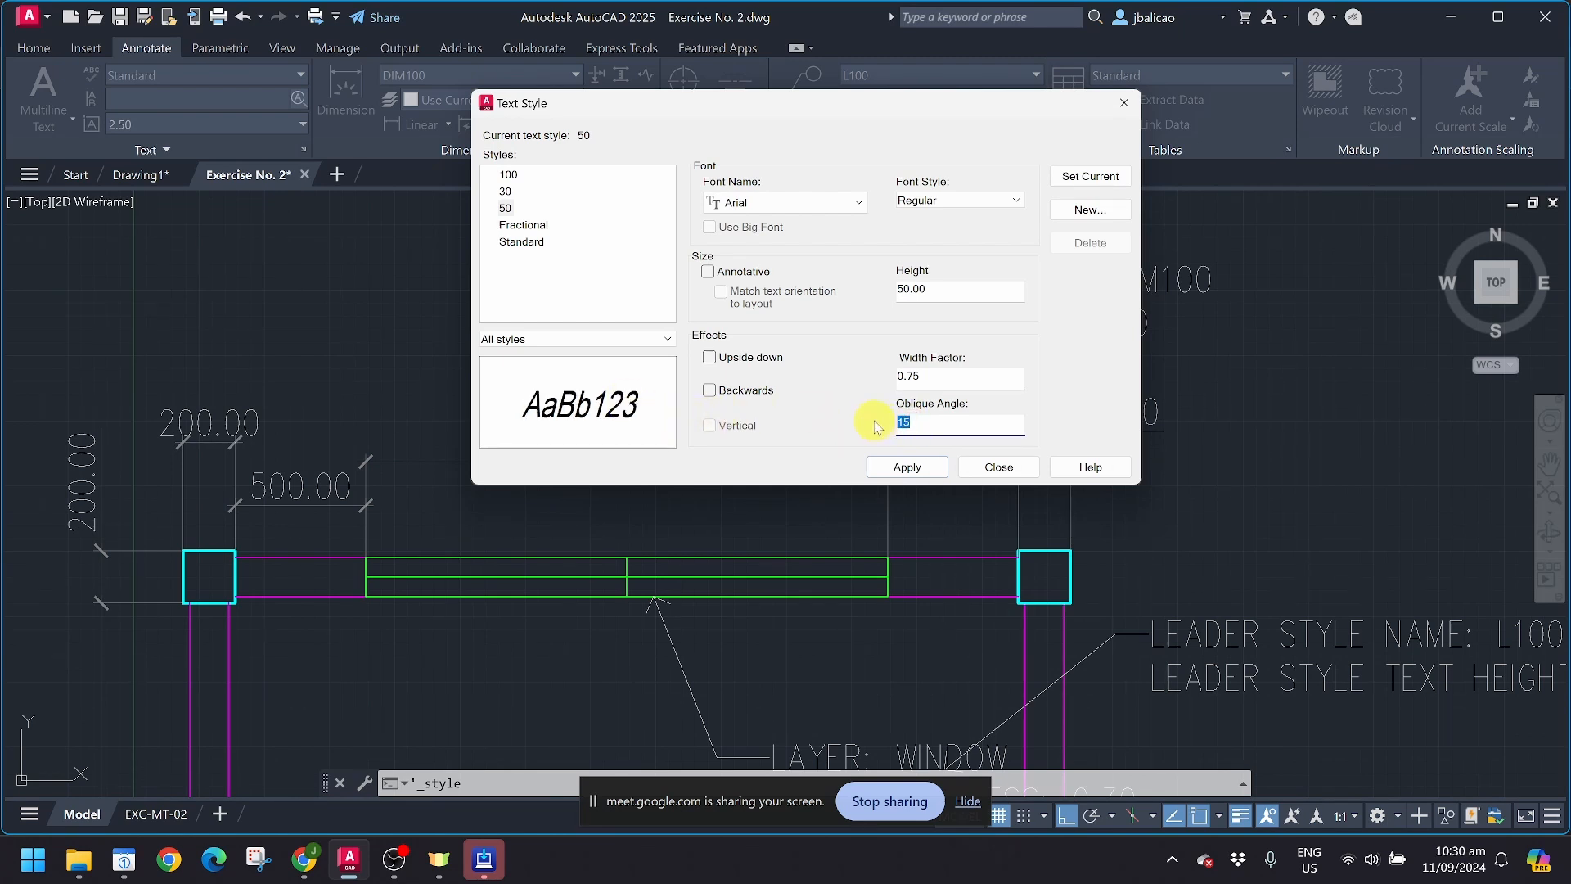
text(415)
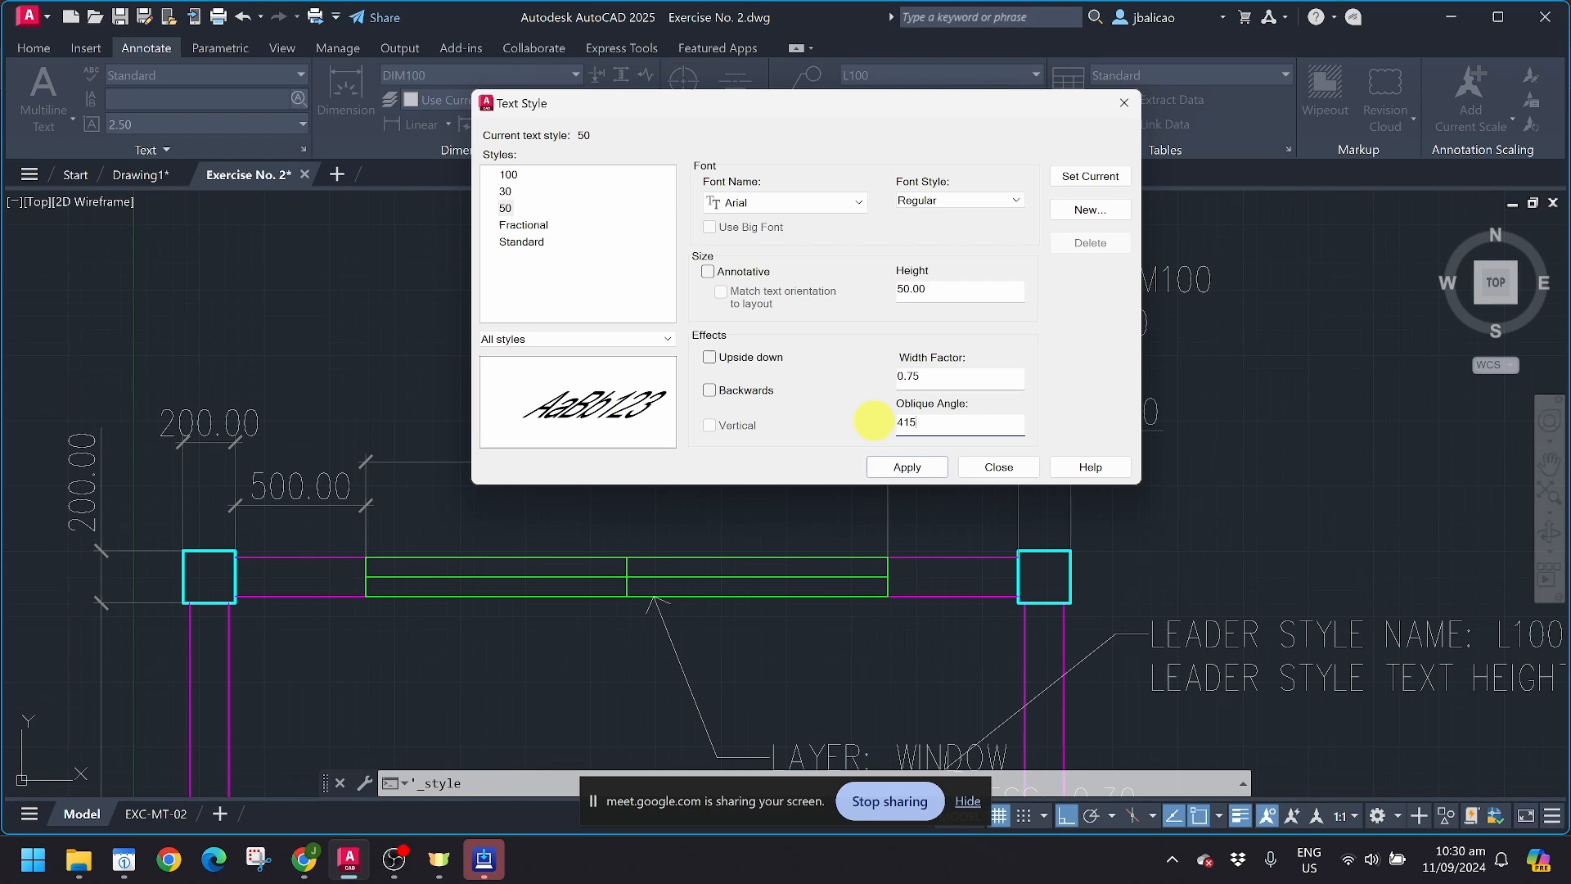
double_click(925, 424)
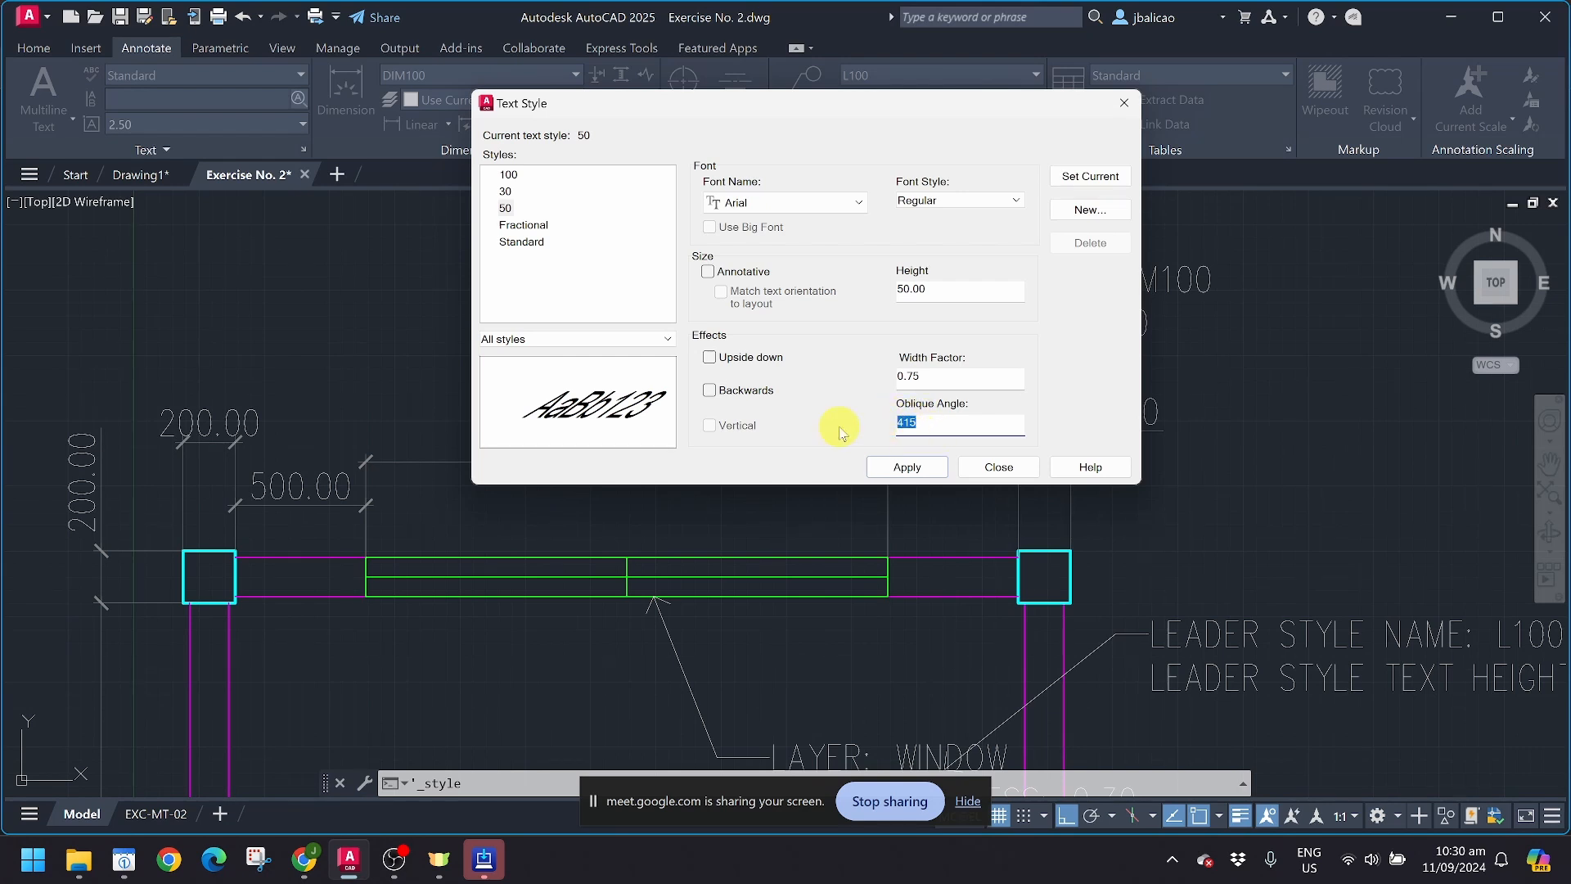
text(45)
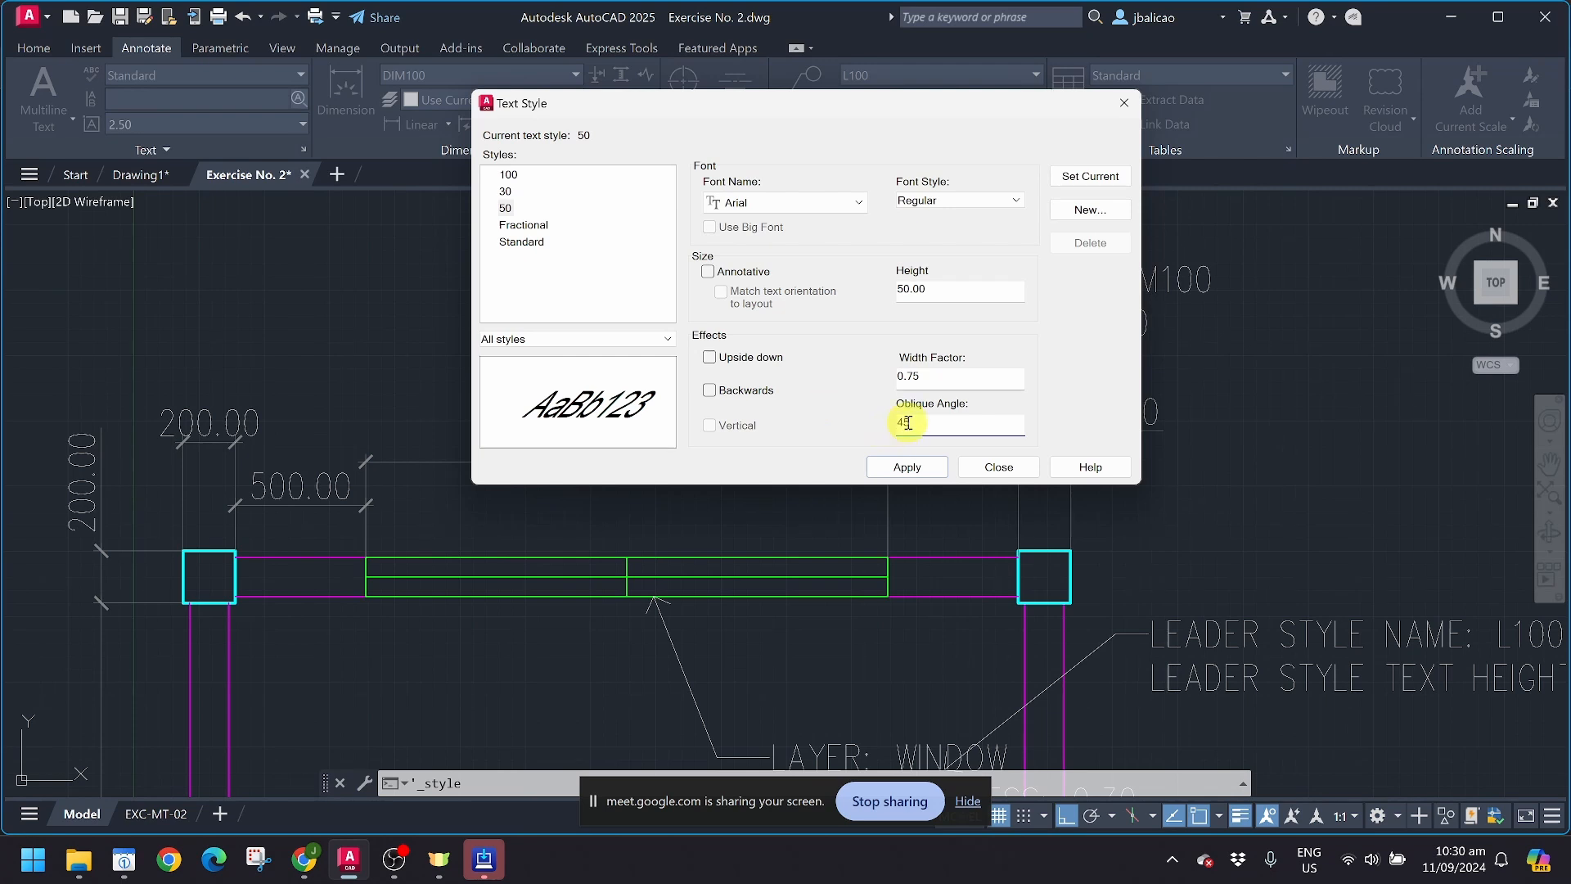
Step: Try the Upside down and Backwards text effects one at a time, switching each off again
click(708, 356)
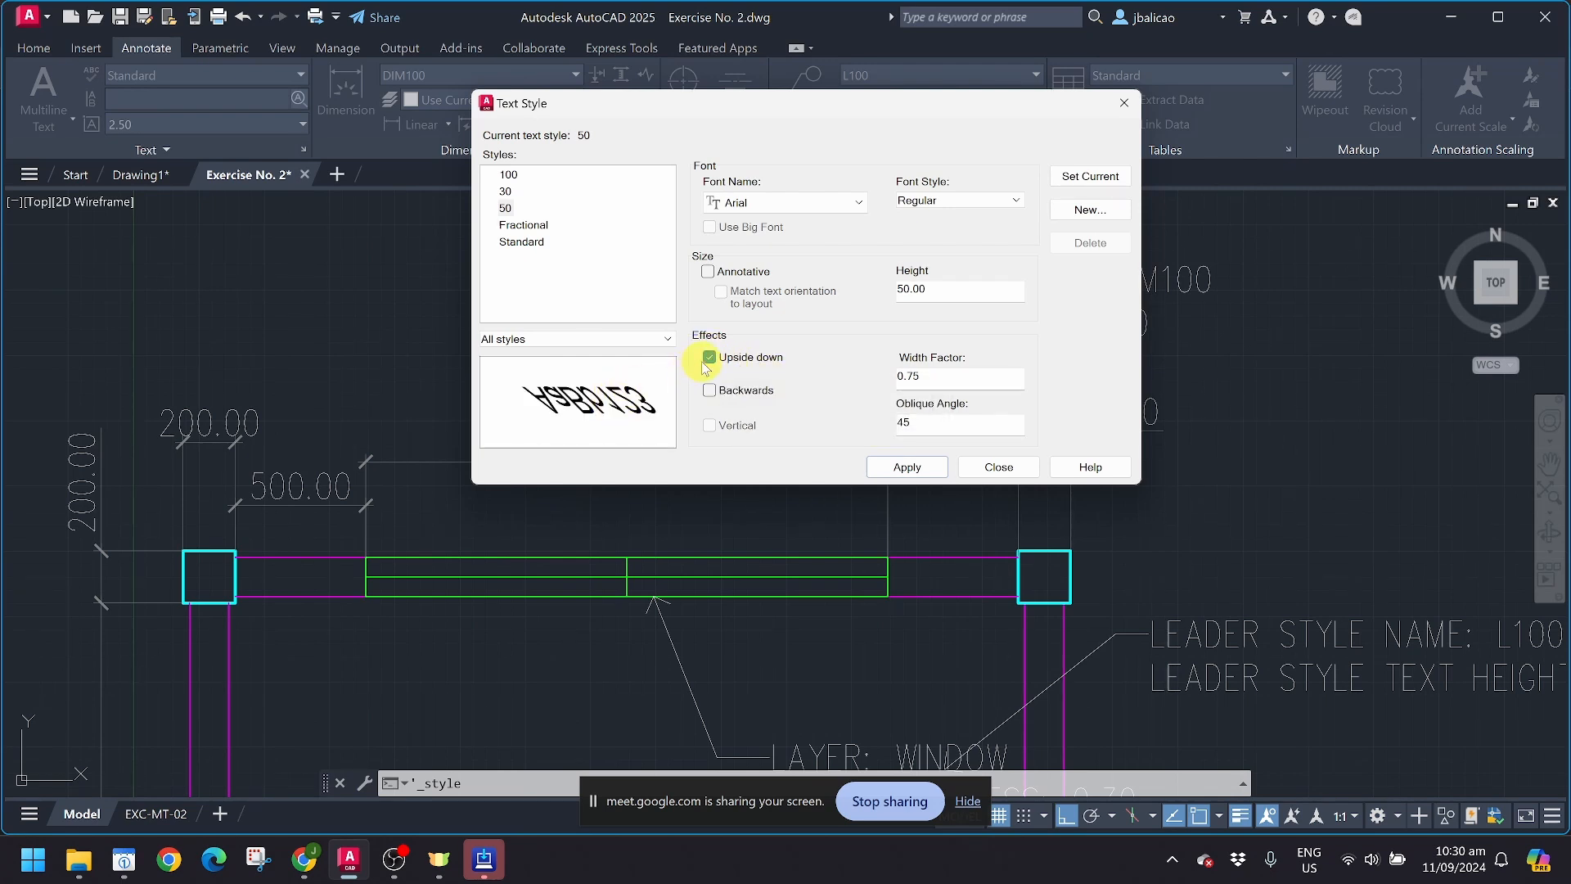
click(708, 358)
click(708, 390)
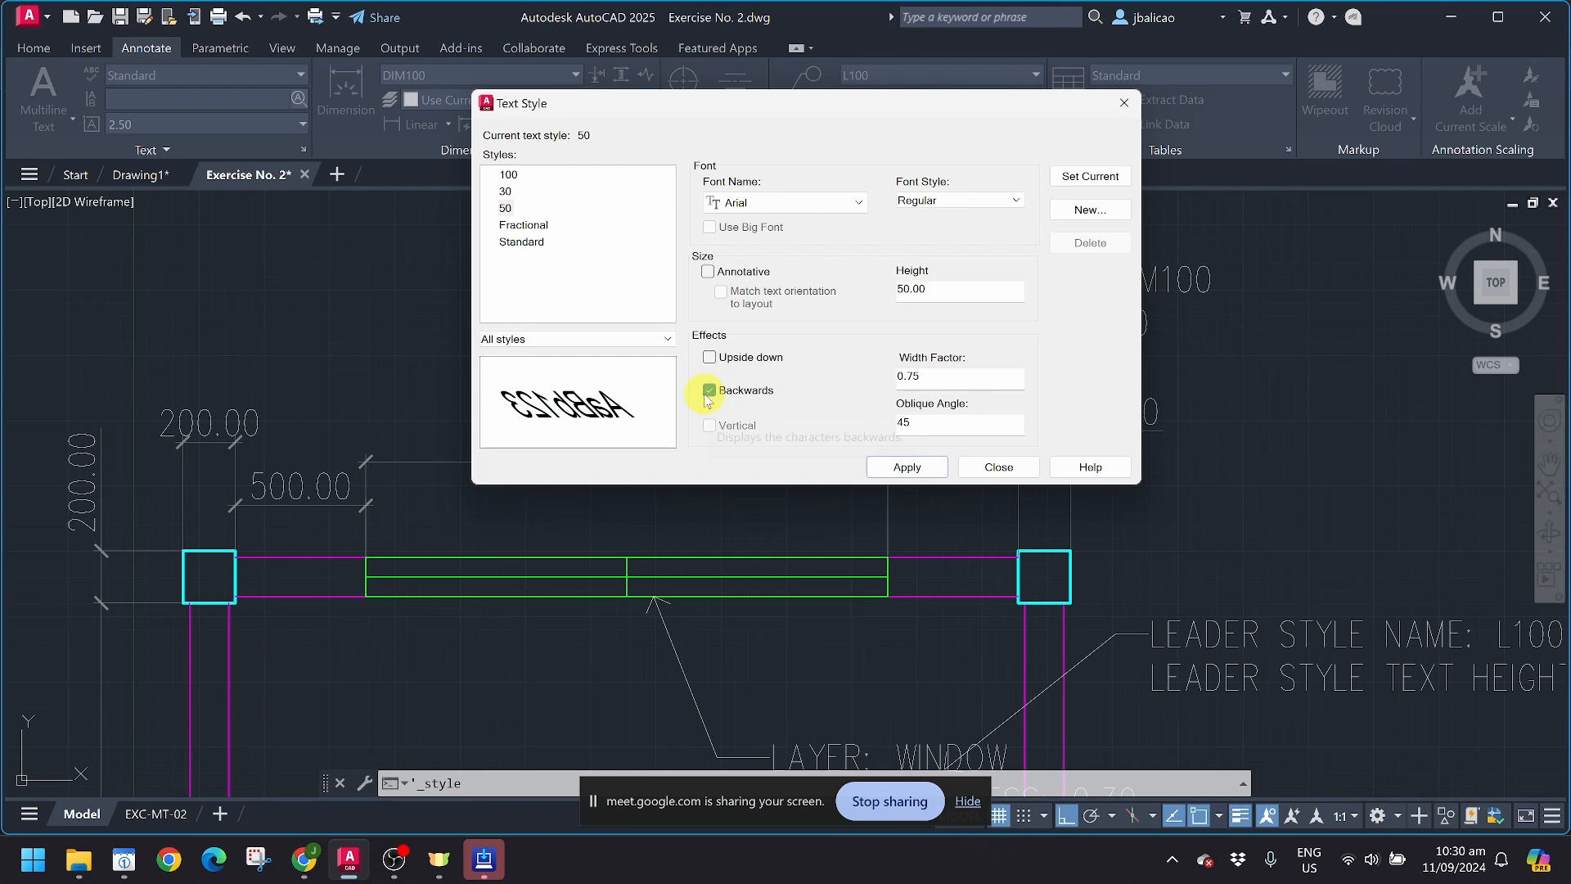
click(709, 390)
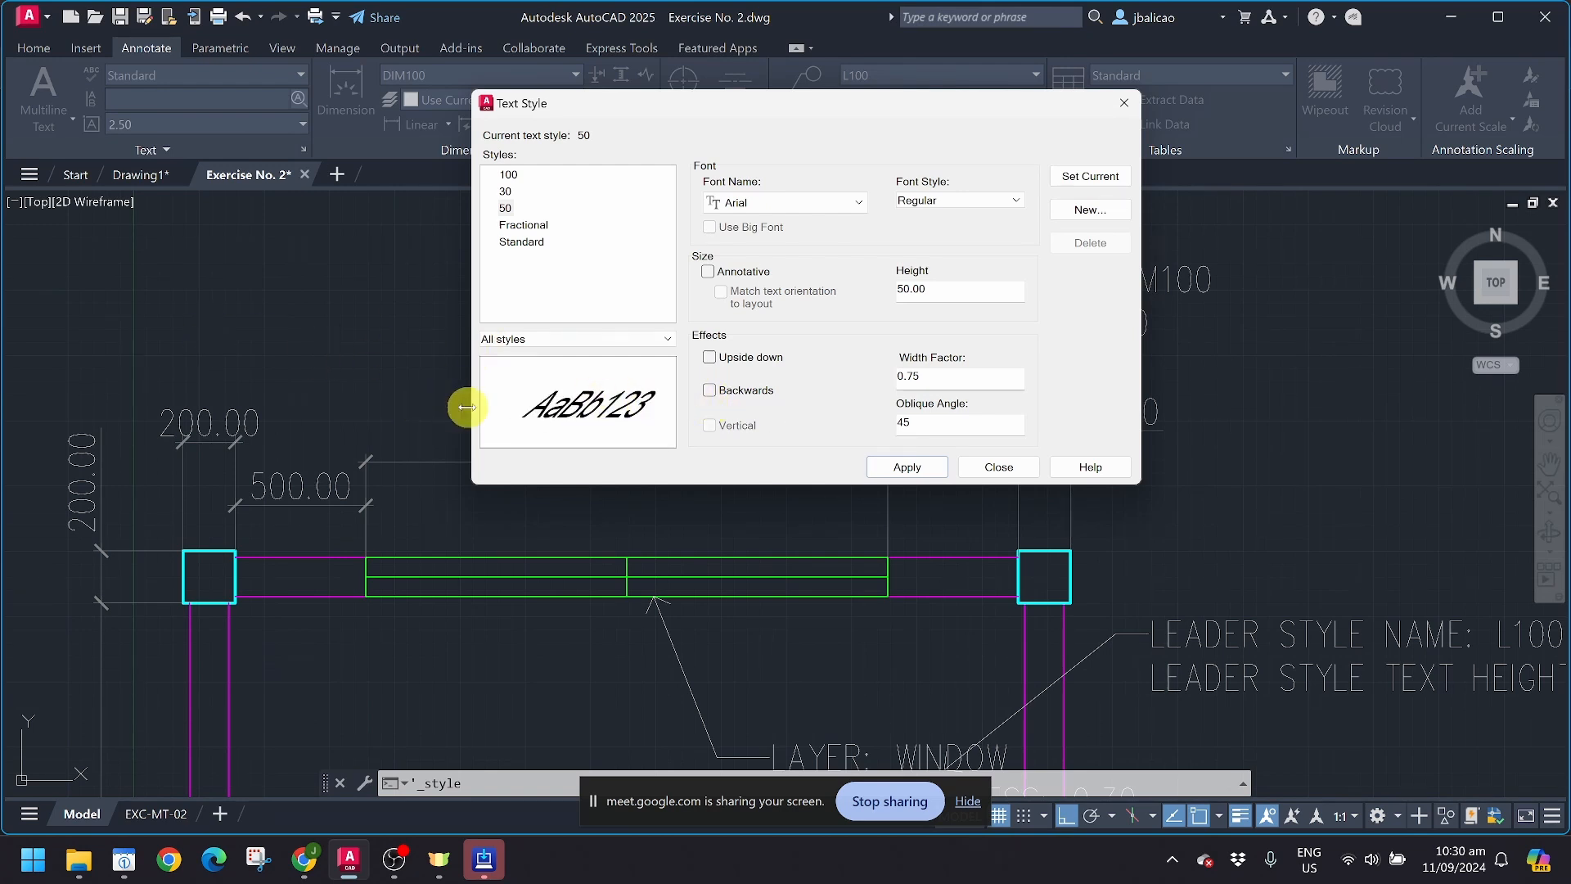
click(710, 358)
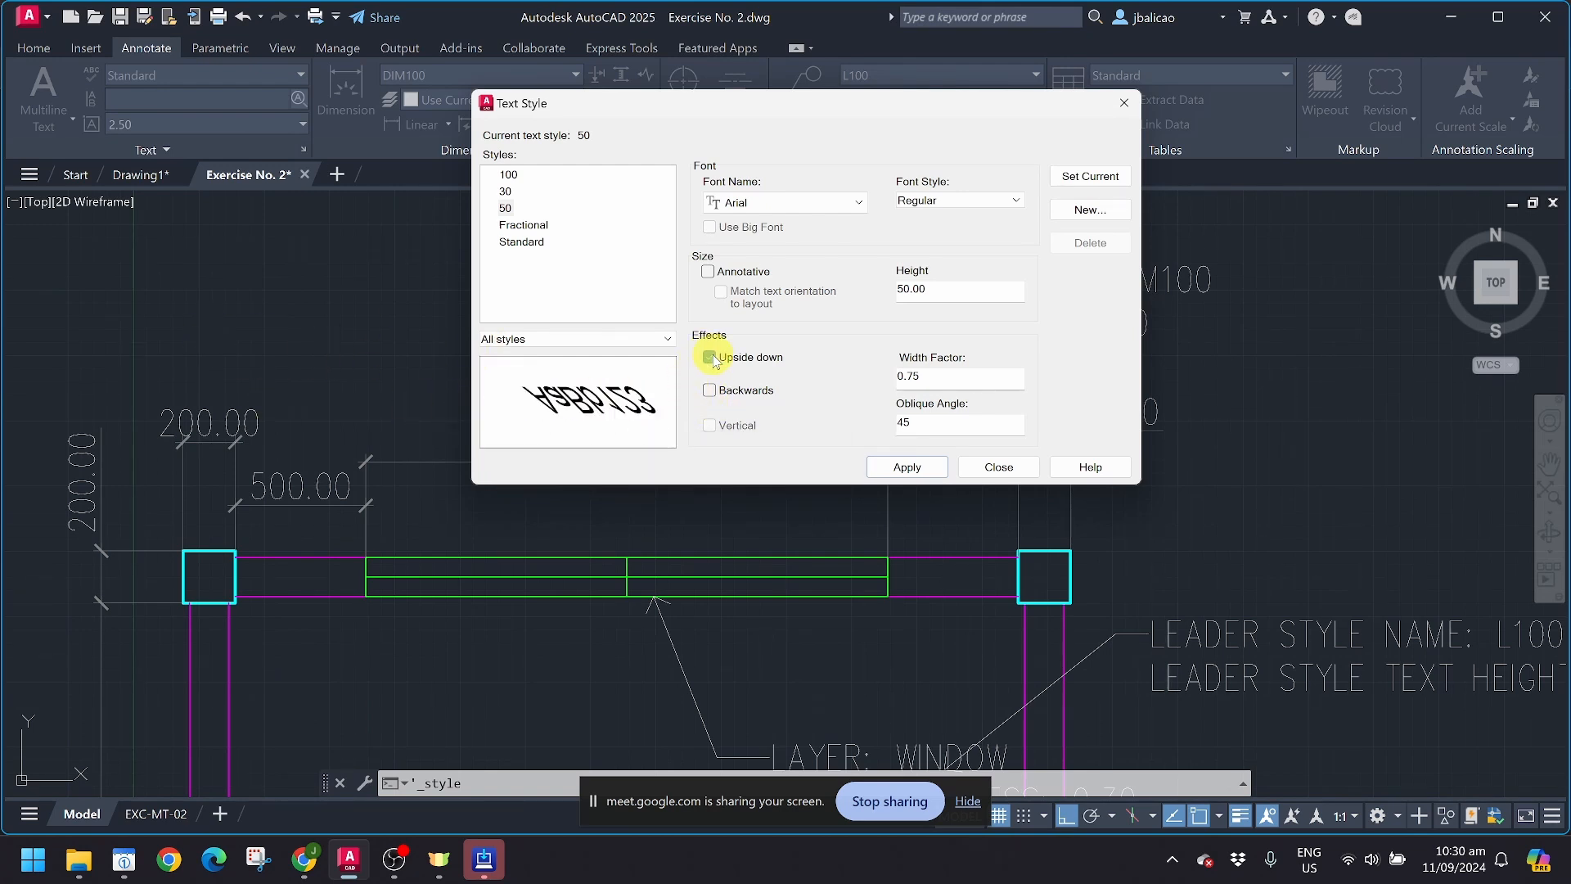
click(709, 357)
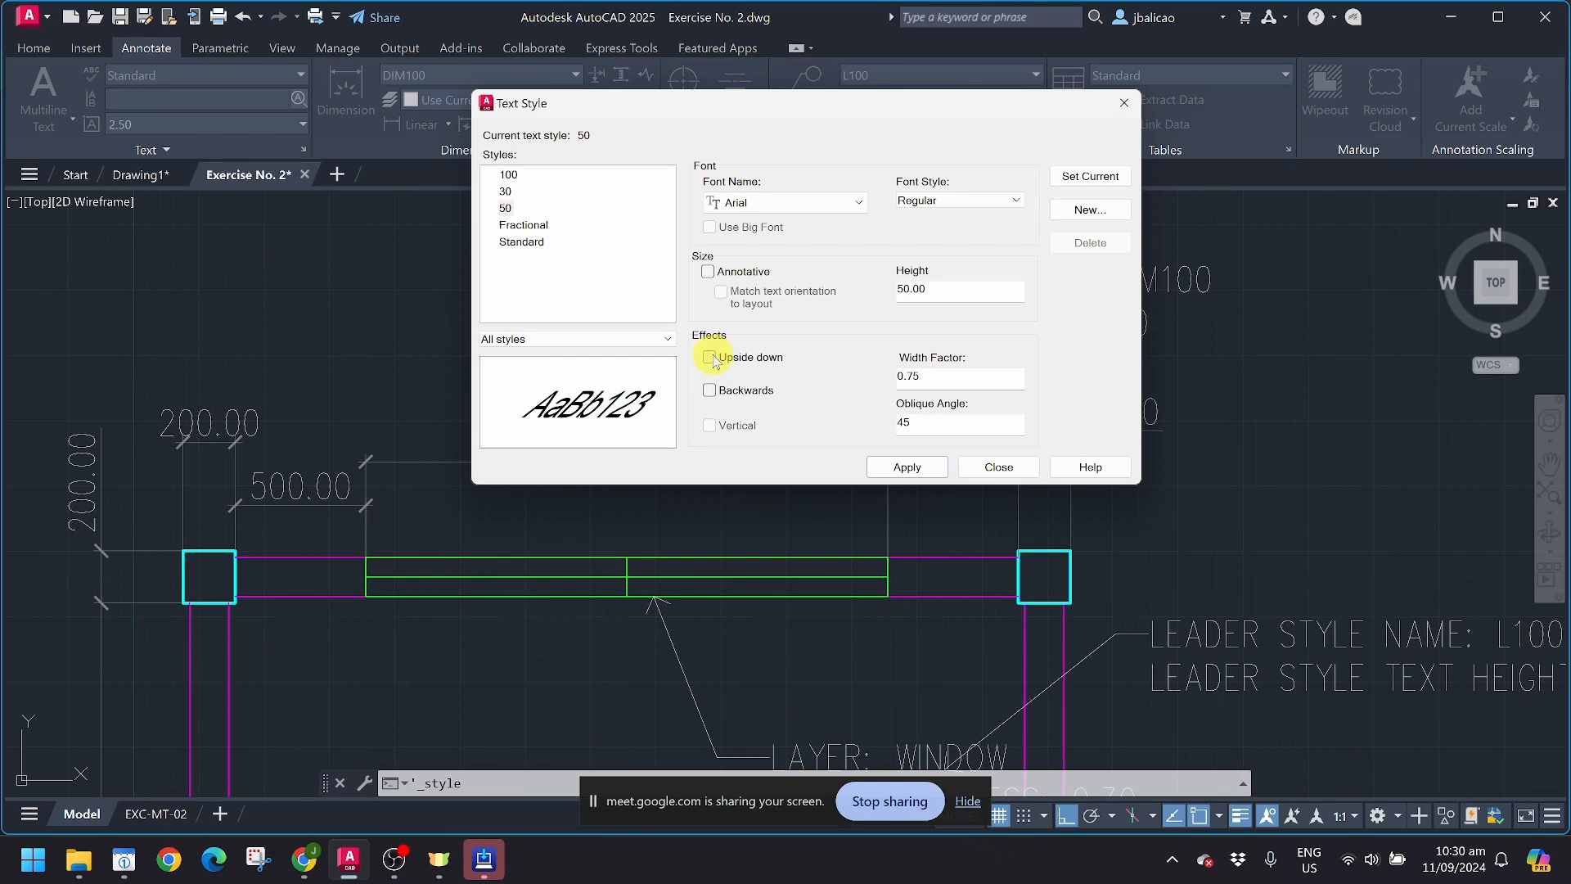
Step: Make text style 50 annotative and change its font to simplex.shx
click(709, 273)
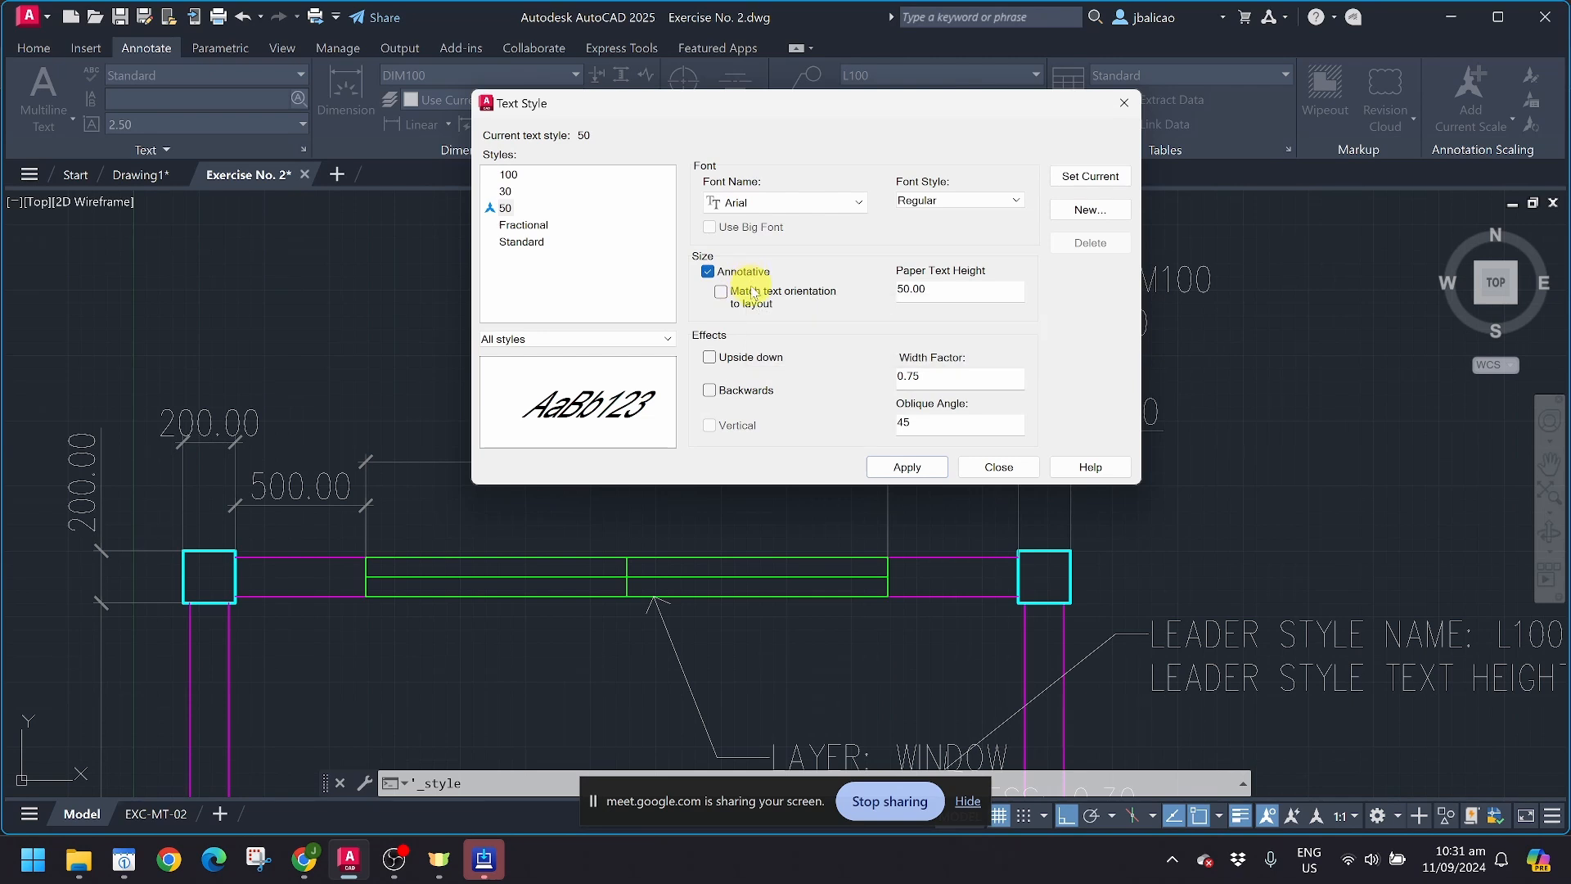
click(747, 204)
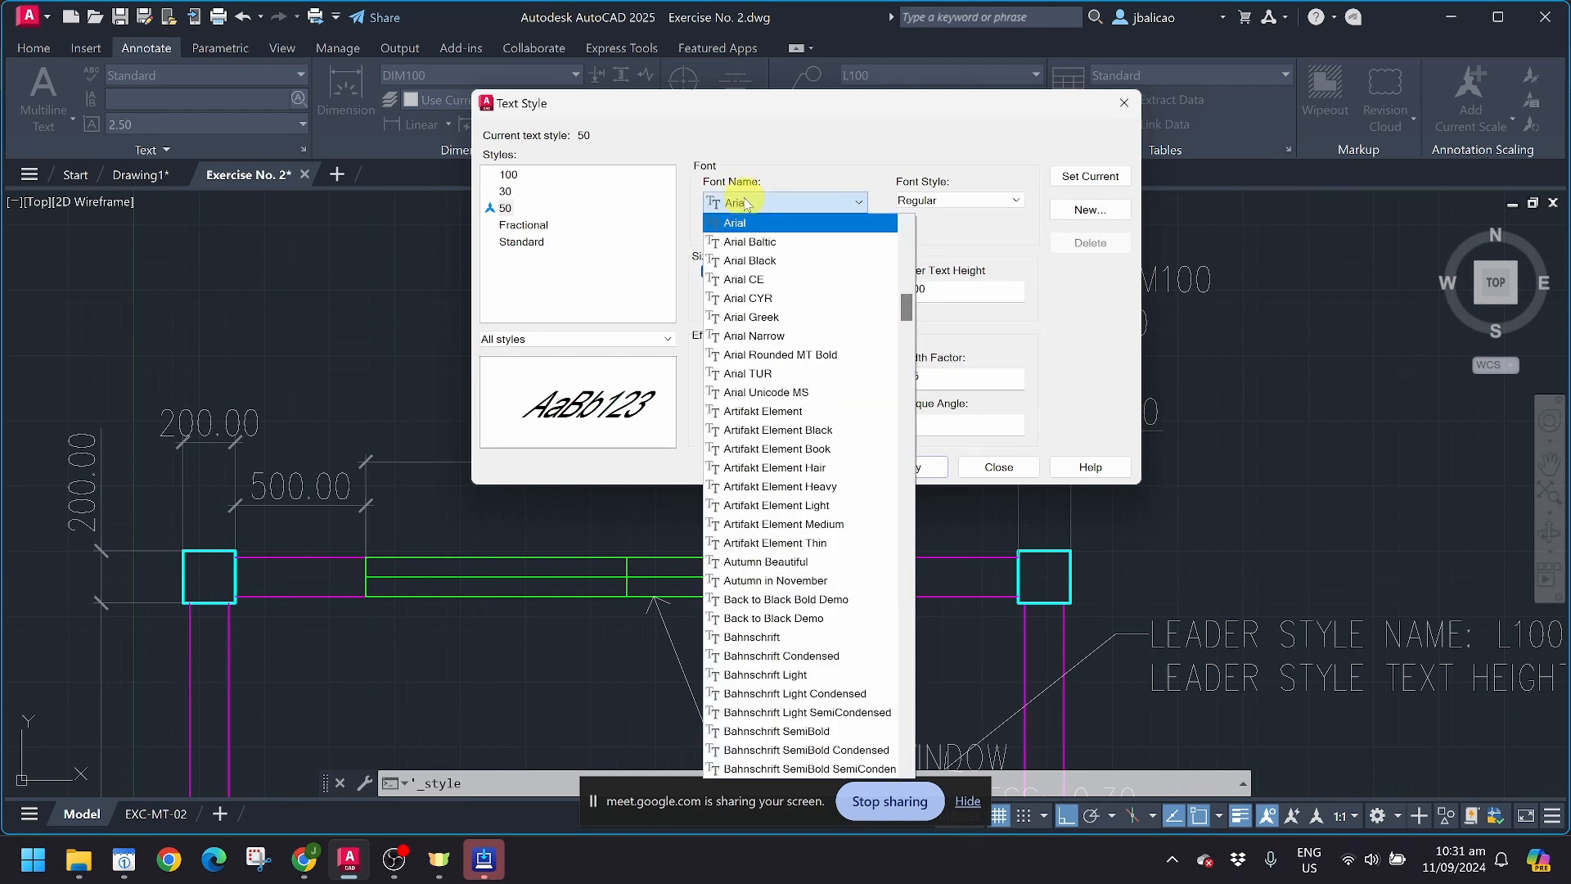
scroll(798, 360, down, 4)
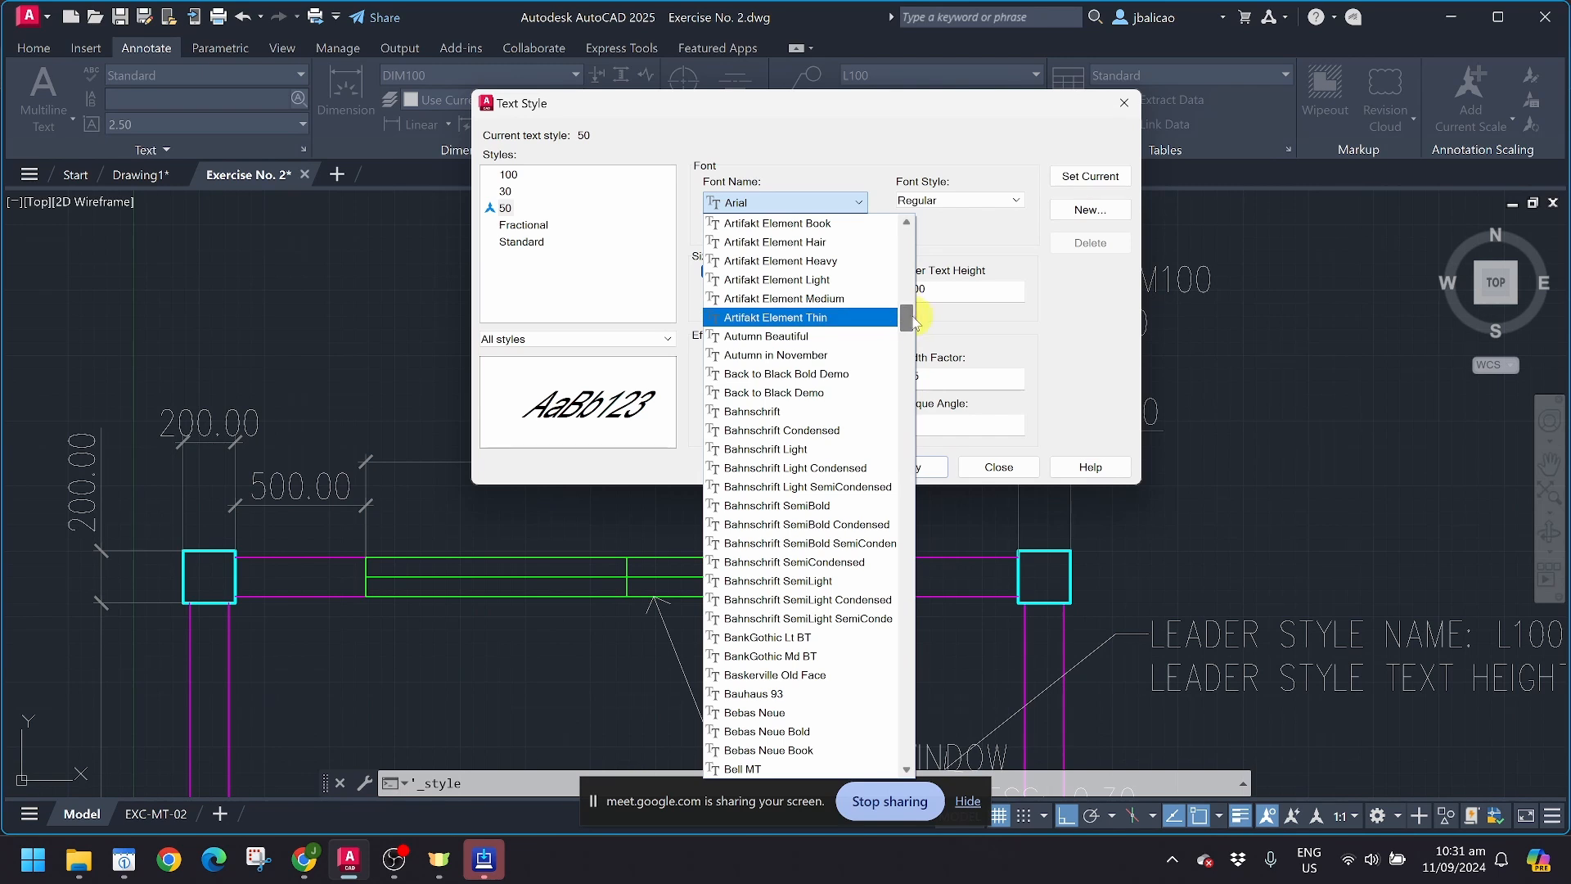
drag(915, 321, 883, 558)
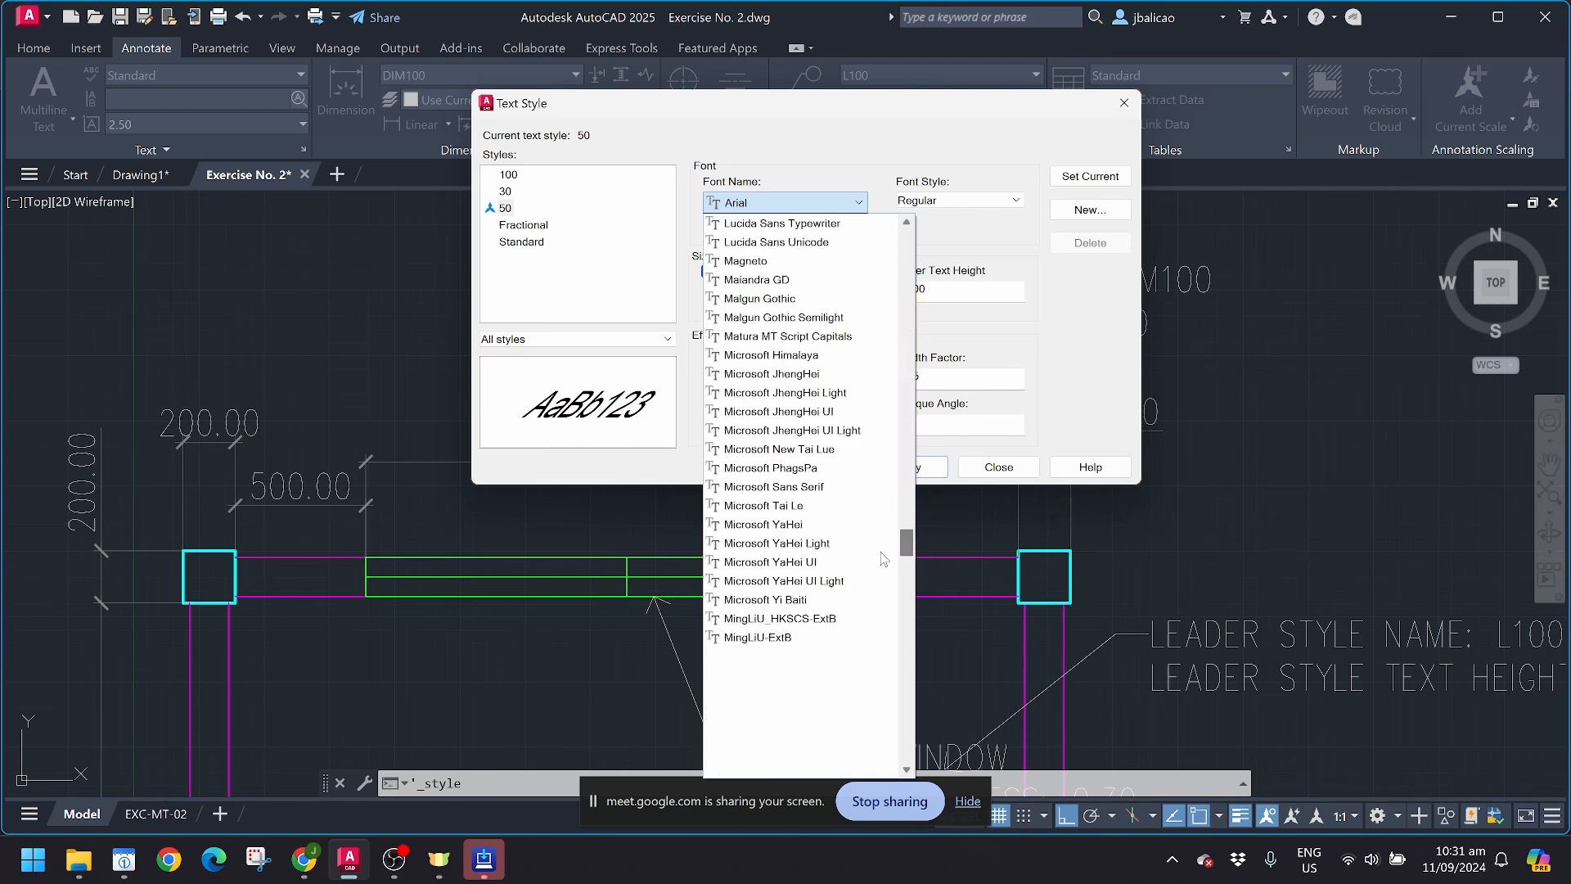
scroll(883, 558, down, 15)
scroll(876, 422, down, 10)
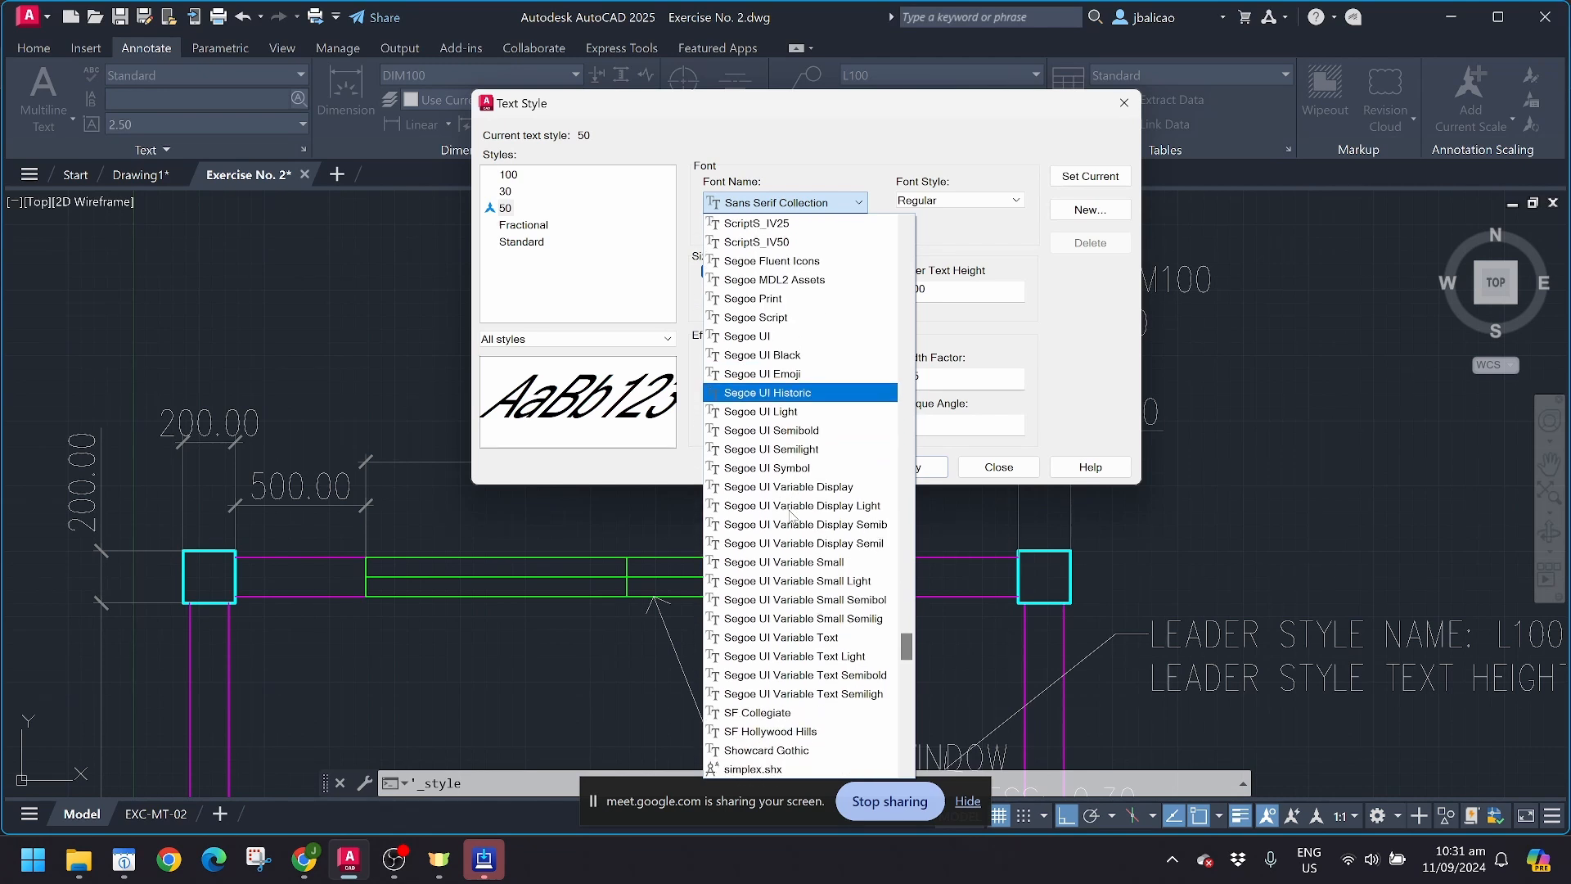
scroll(791, 513, down, 5)
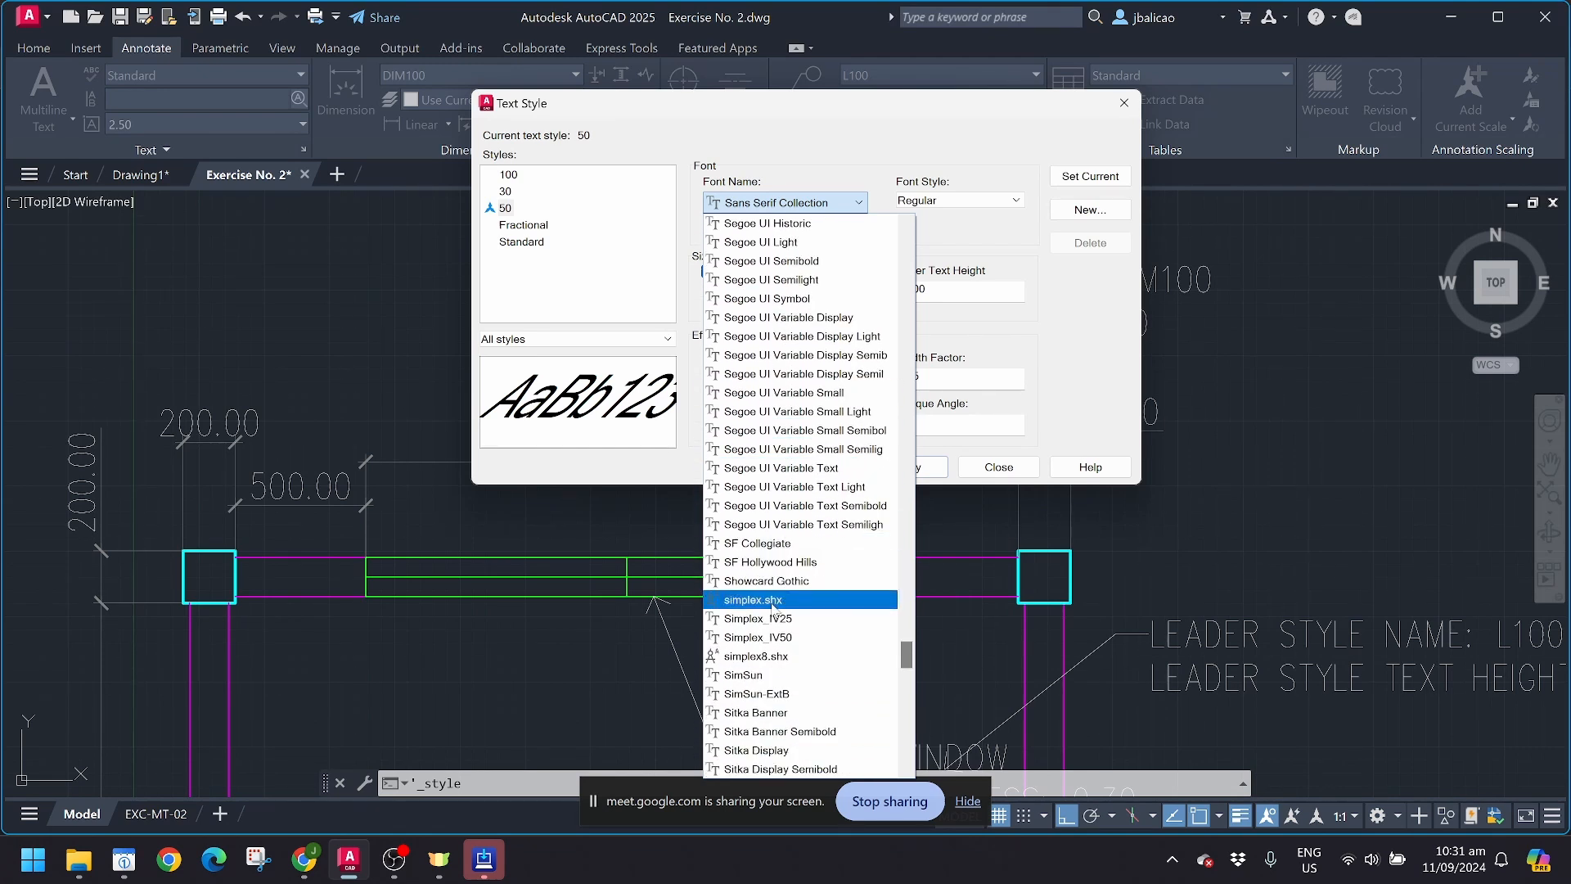
click(773, 605)
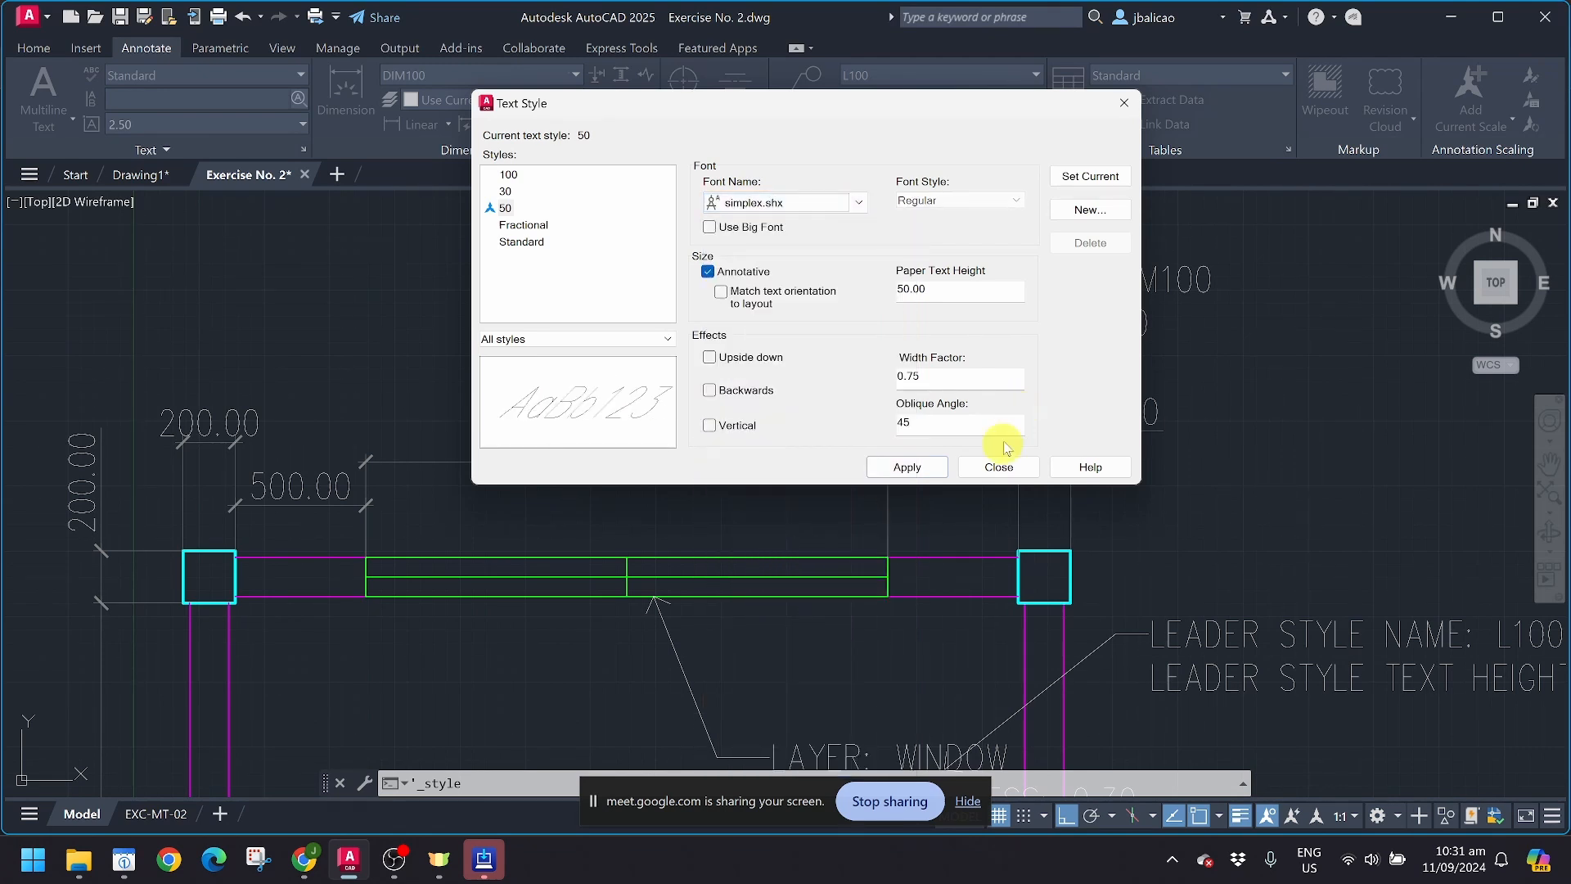
Step: Set the oblique angle of text style 50 to 0, apply the changes and close the style settings
double_click(938, 430)
text(0)
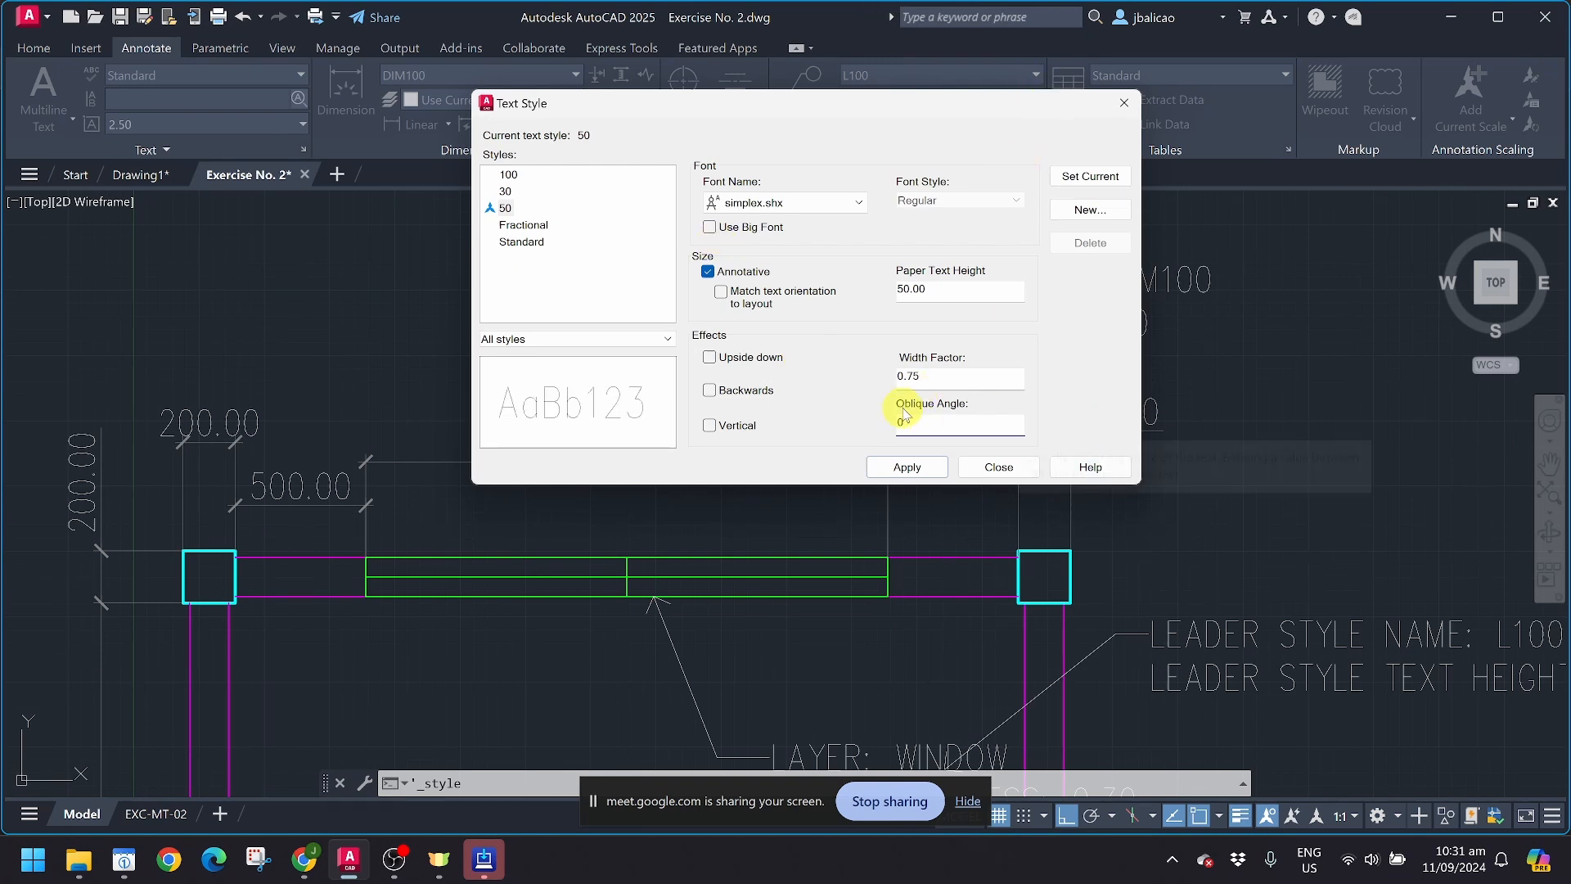
click(910, 469)
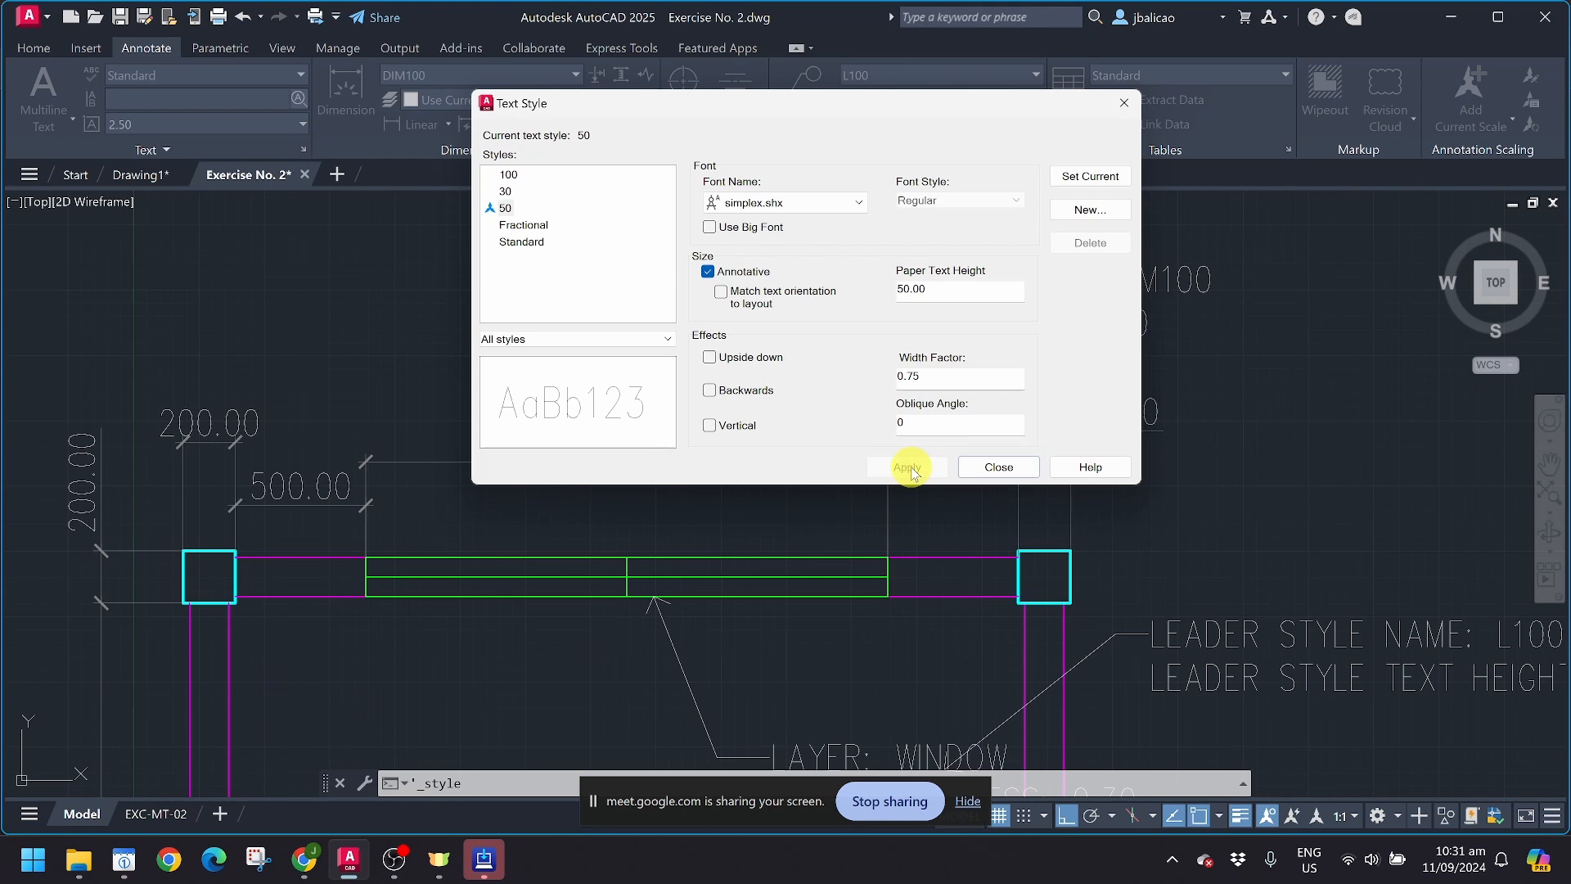
click(995, 467)
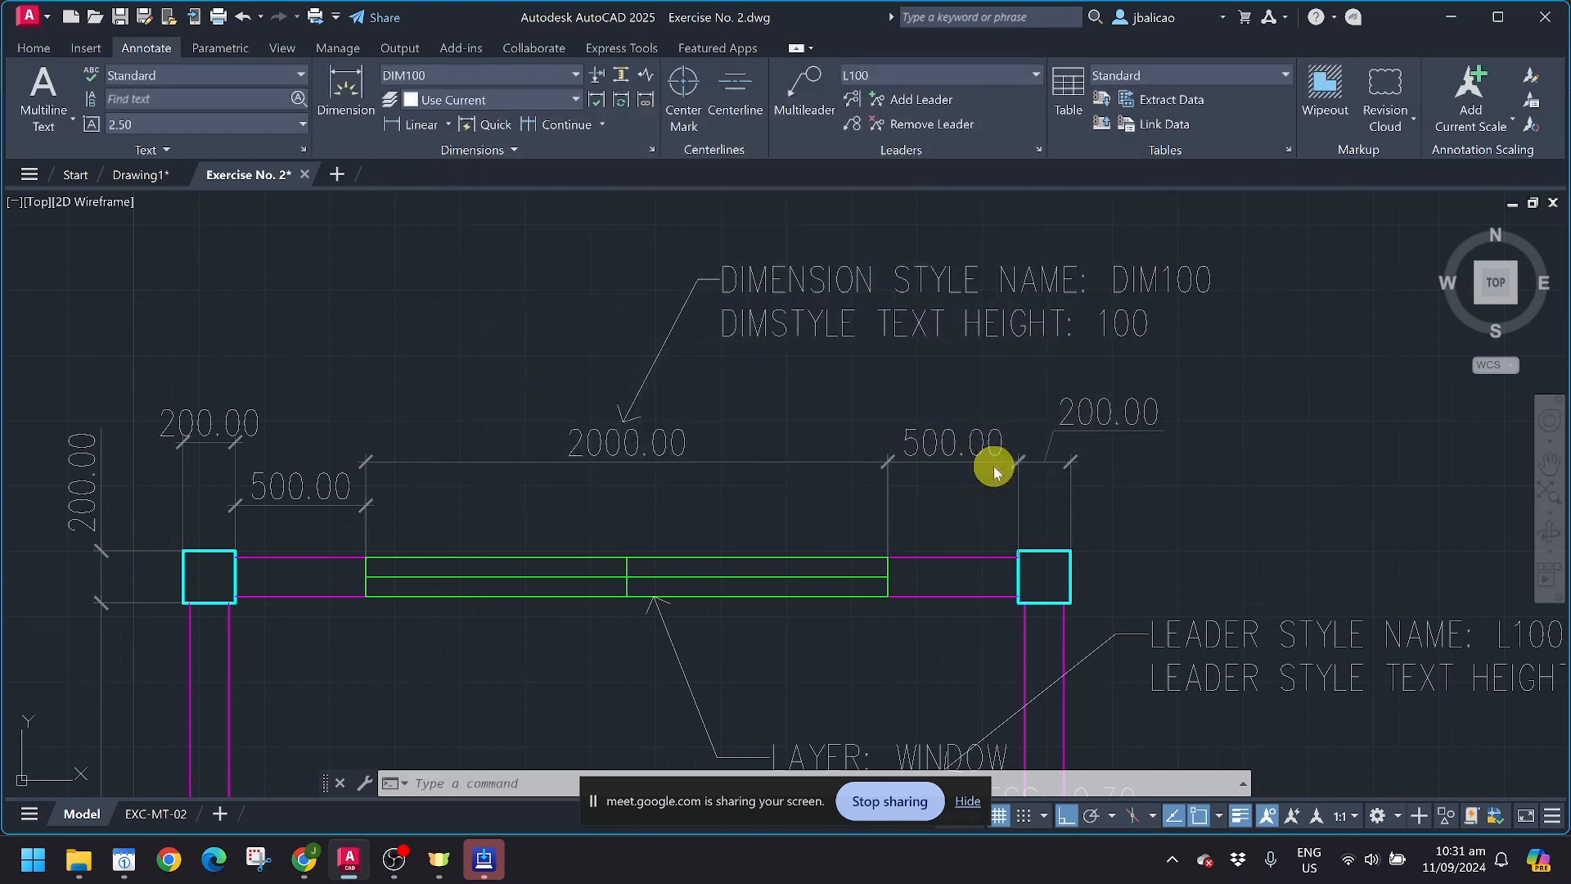
Step: Start a multiline text at annotation scale 1:1 and draw its text box in the empty area beside the plan's upper-left column
scroll(716, 391, down, 3)
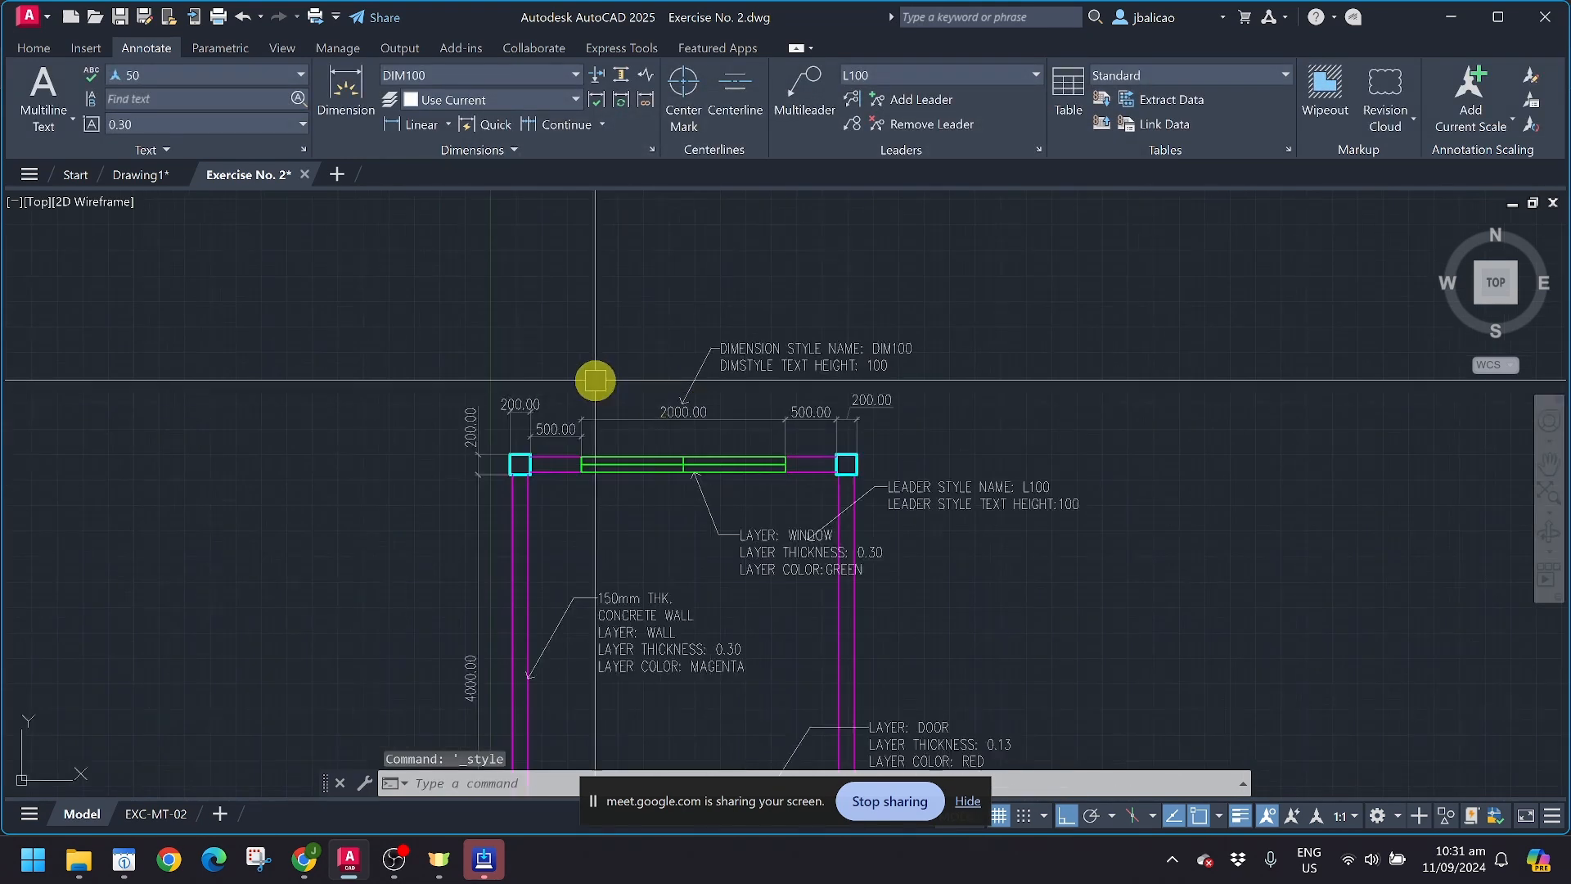
middle_drag(597, 375, 774, 356)
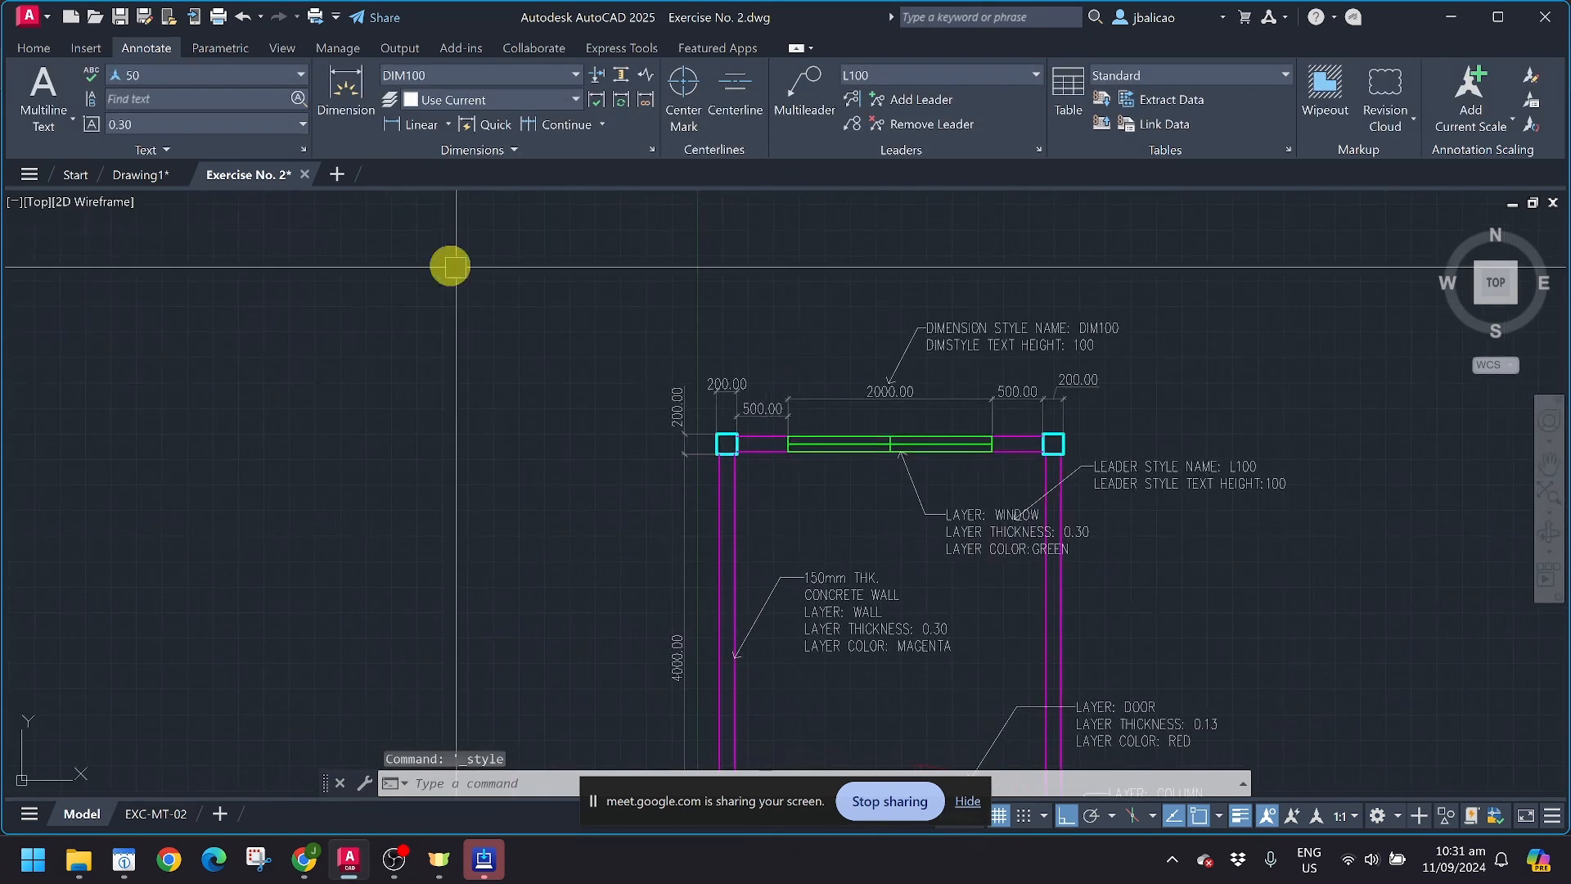
click(41, 121)
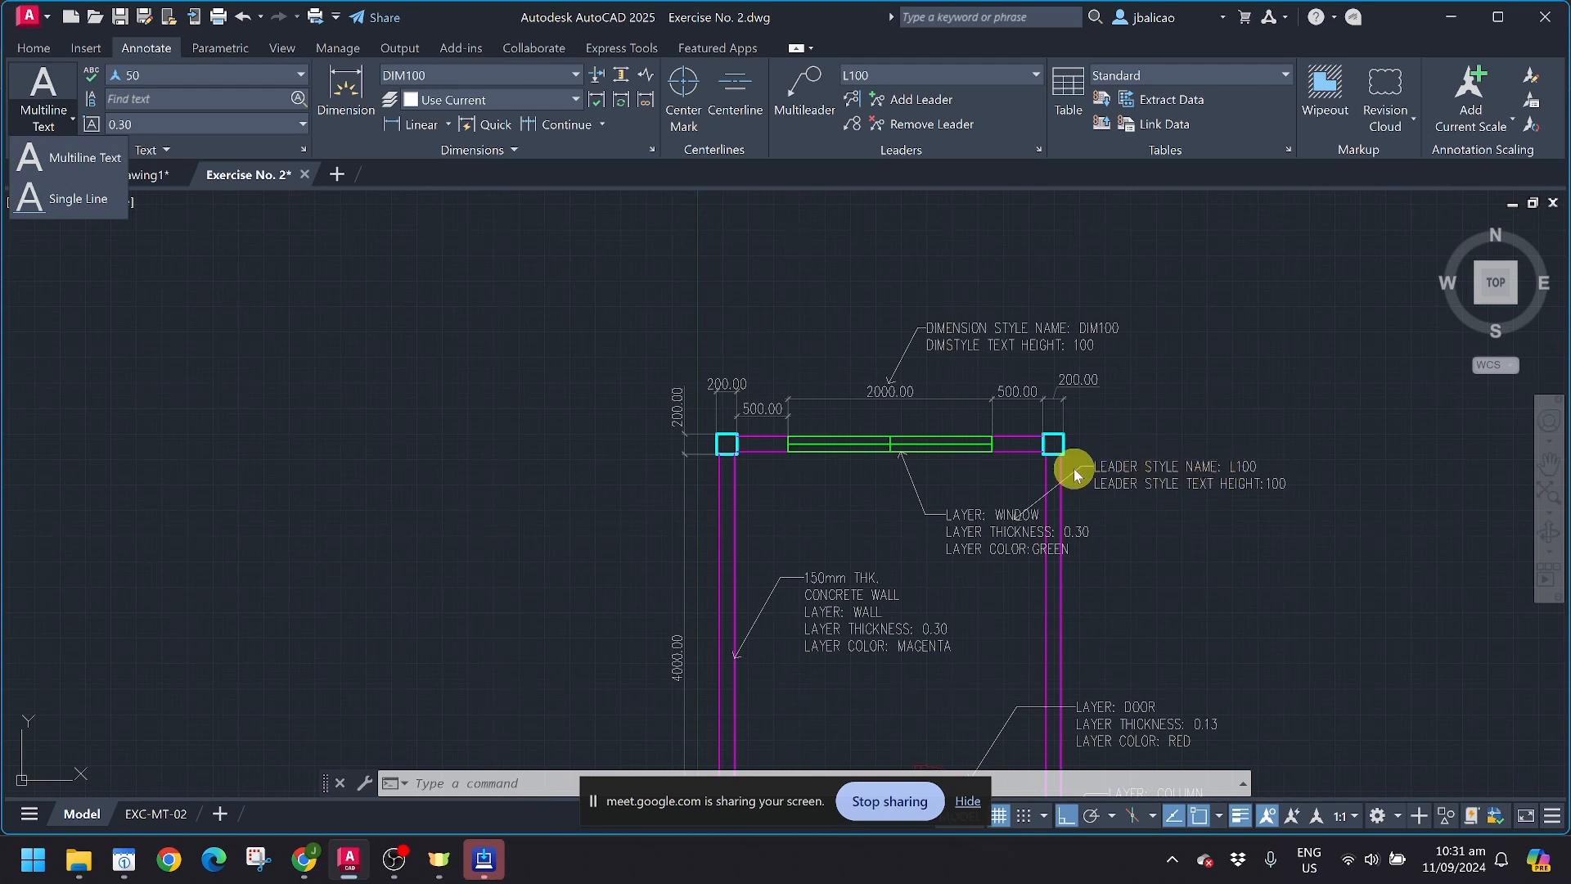
click(50, 161)
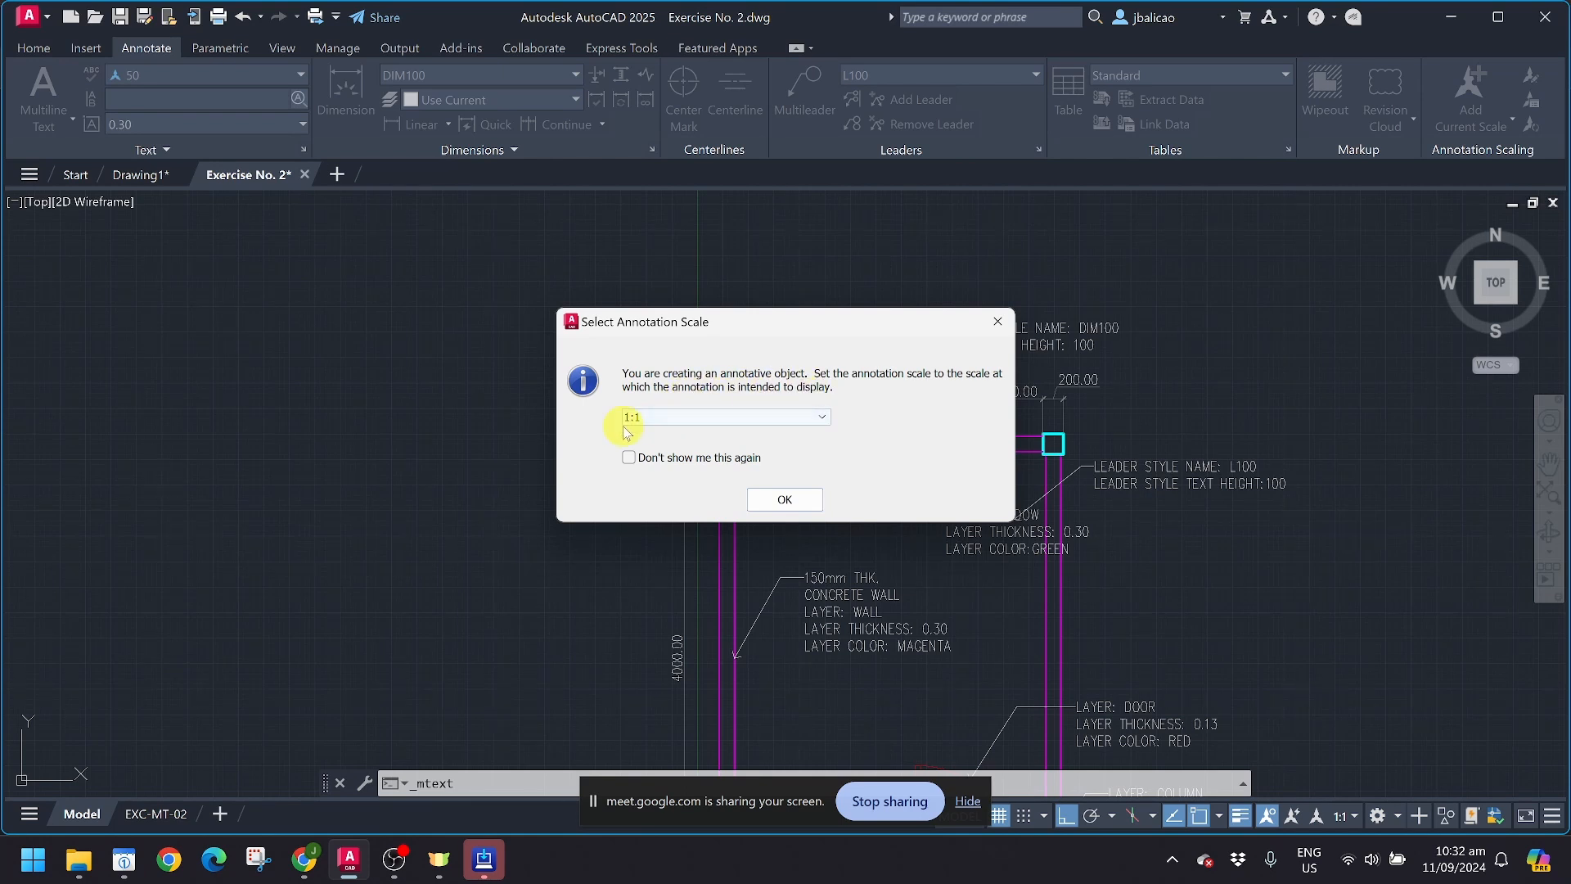
click(788, 500)
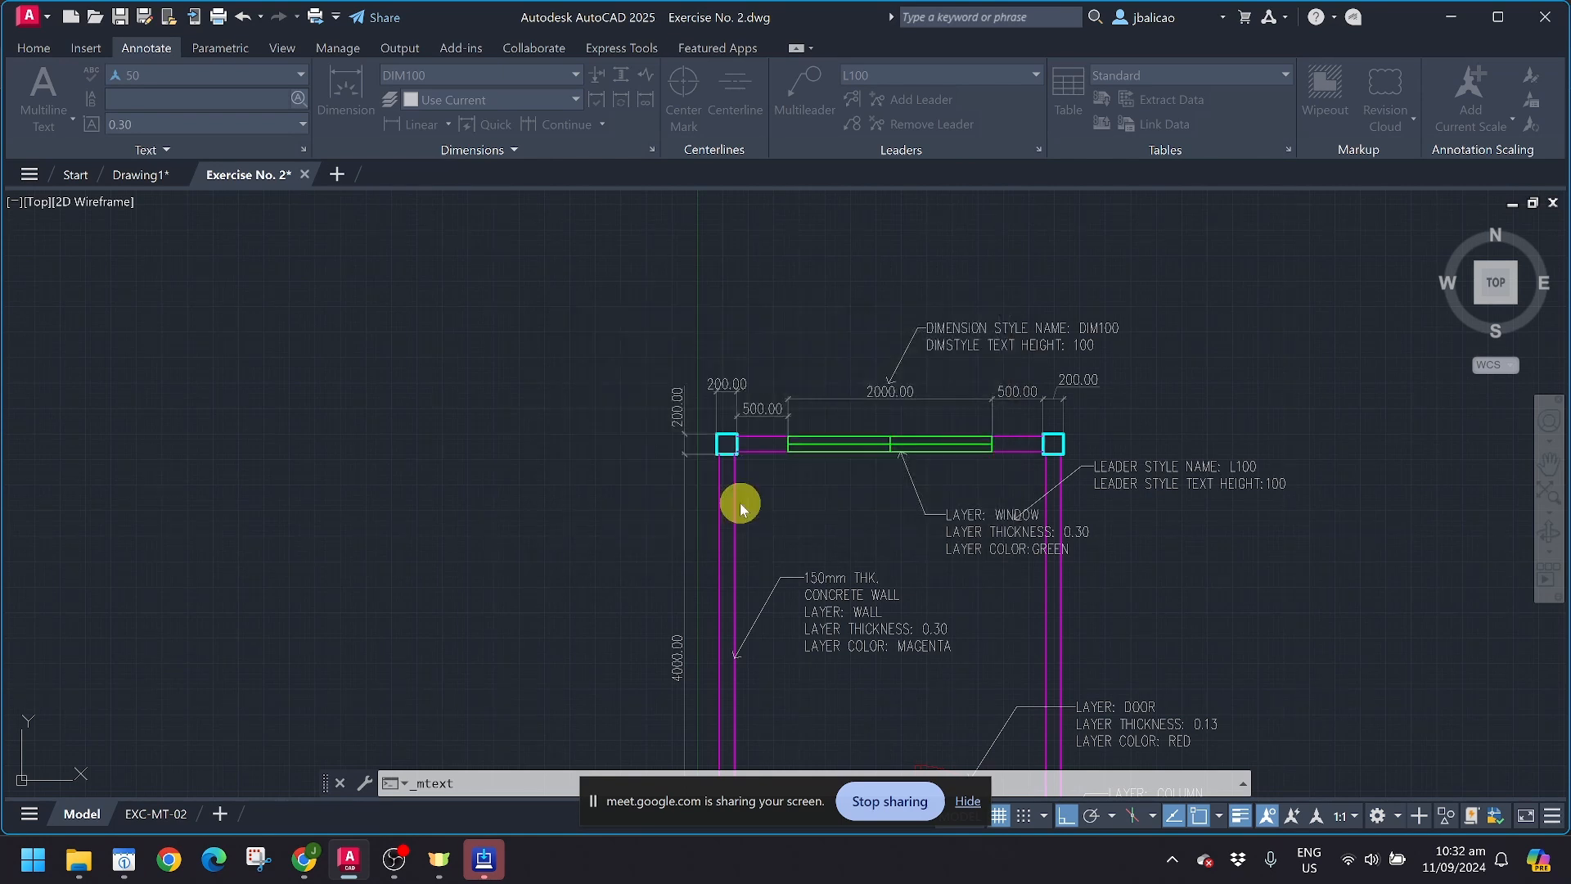
click(450, 439)
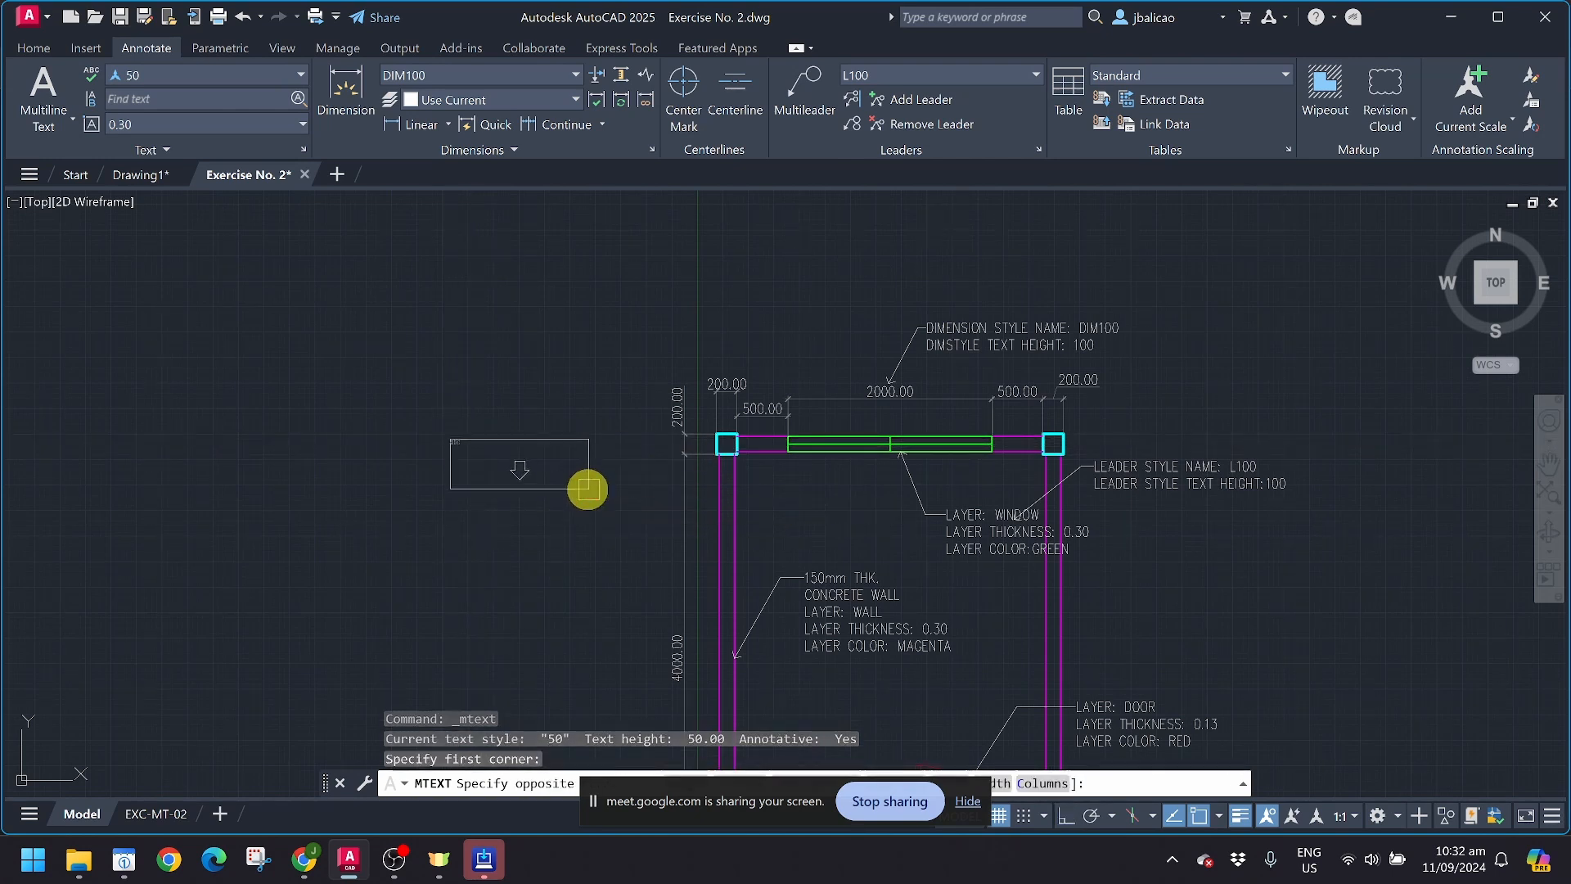
click(587, 487)
scroll(467, 494, up, 4)
scroll(467, 494, up, 2)
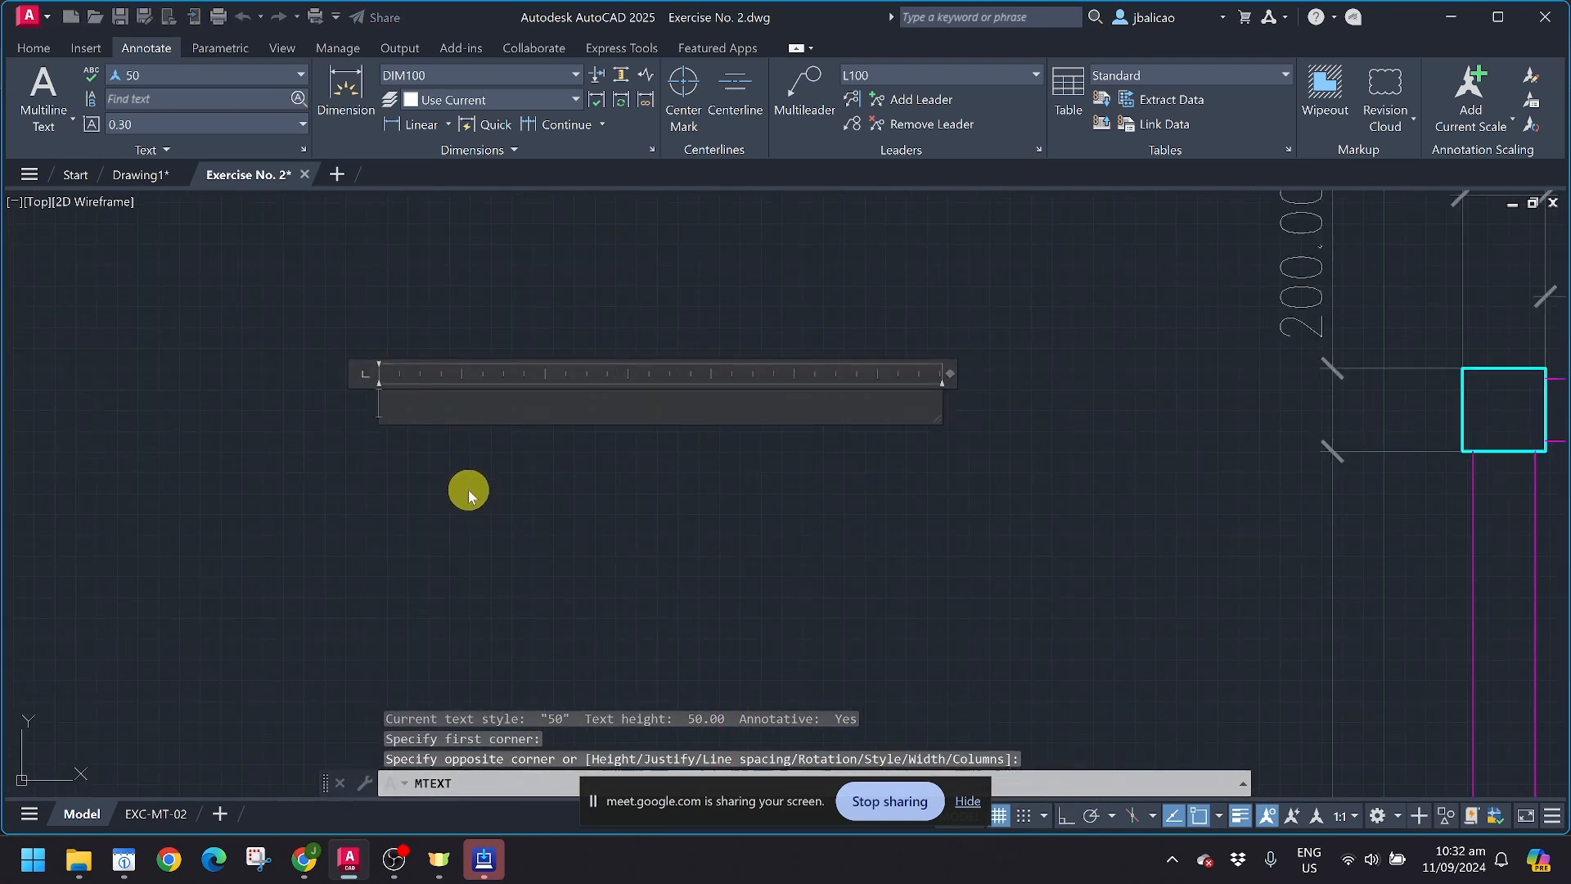
Step: Fill the multiline text box with three lines of random filler letters and finish the text
text(asdfasfafasfasfadawdrwqef)
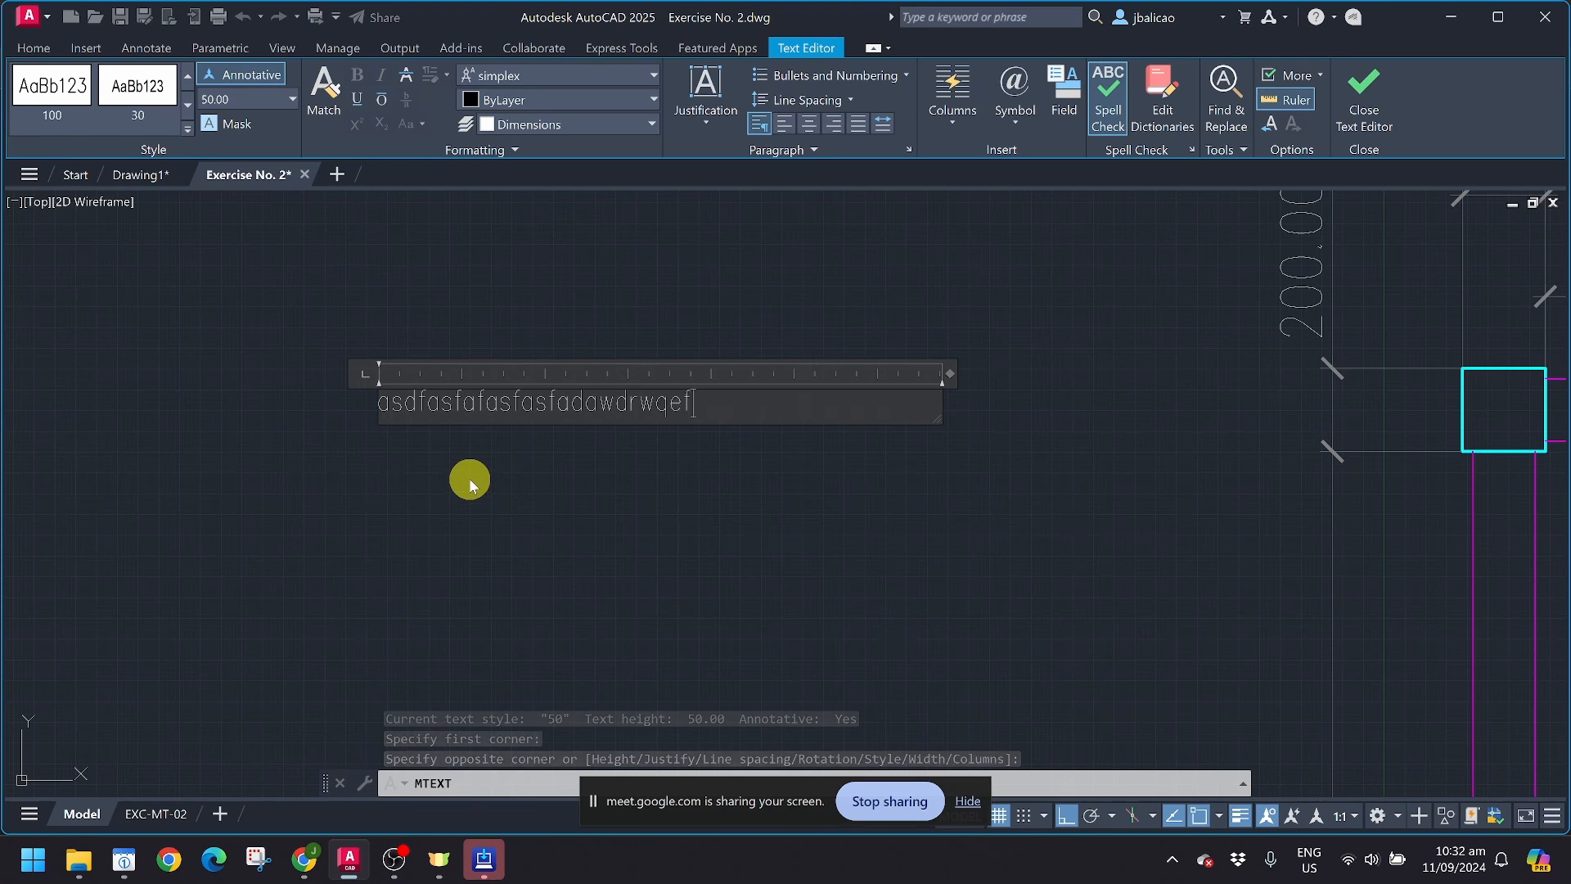
text(qwerfasfasrfafasfasfasfasfasfafsafa)
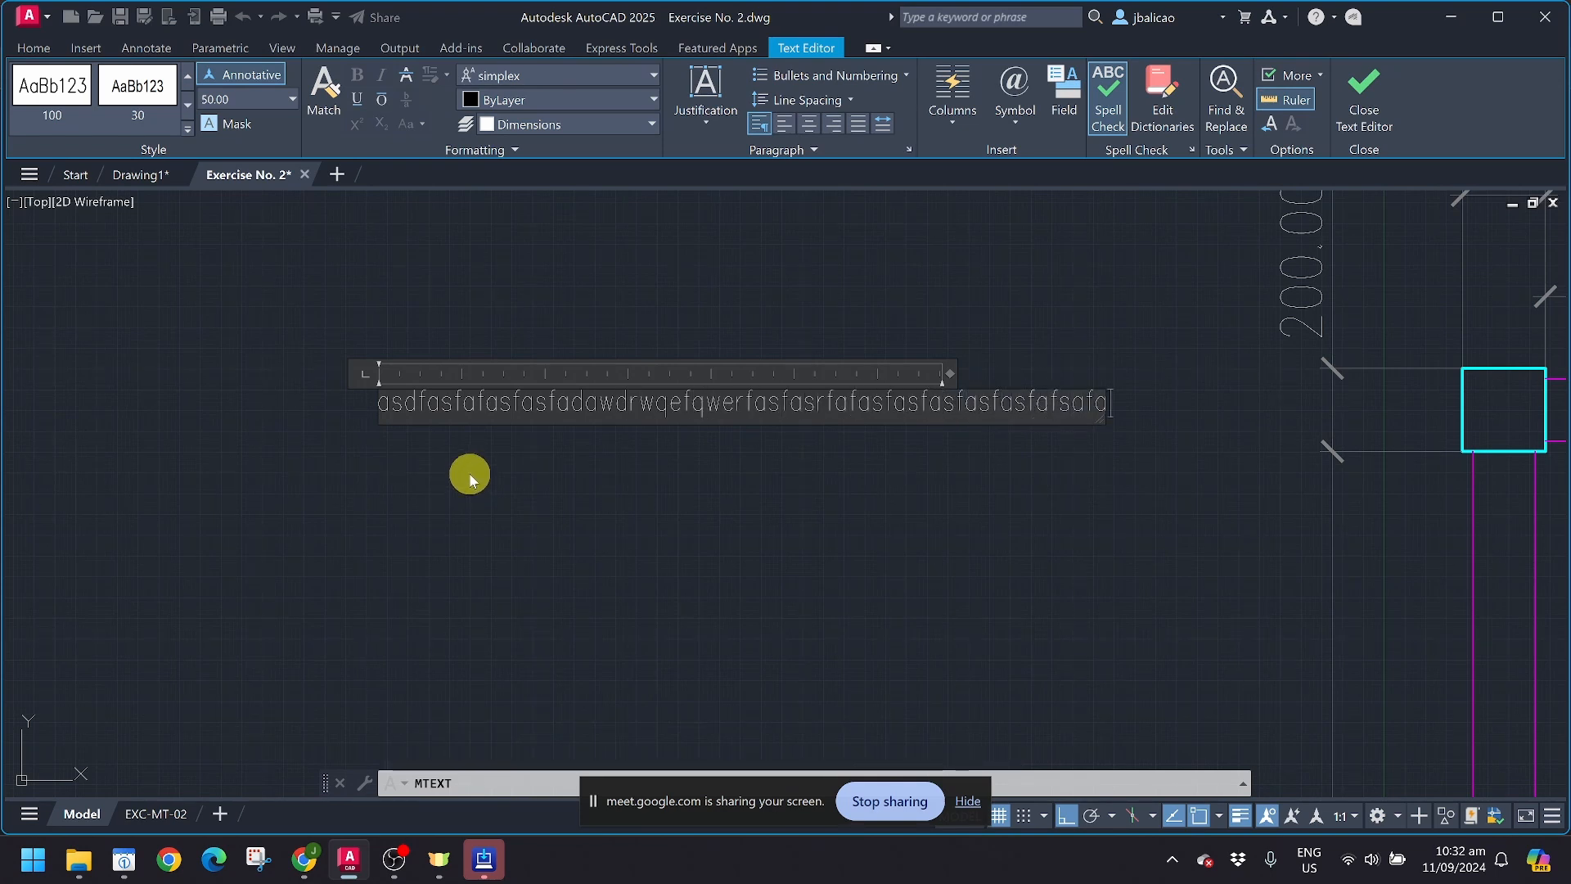
text(asdfasdasdasdas)
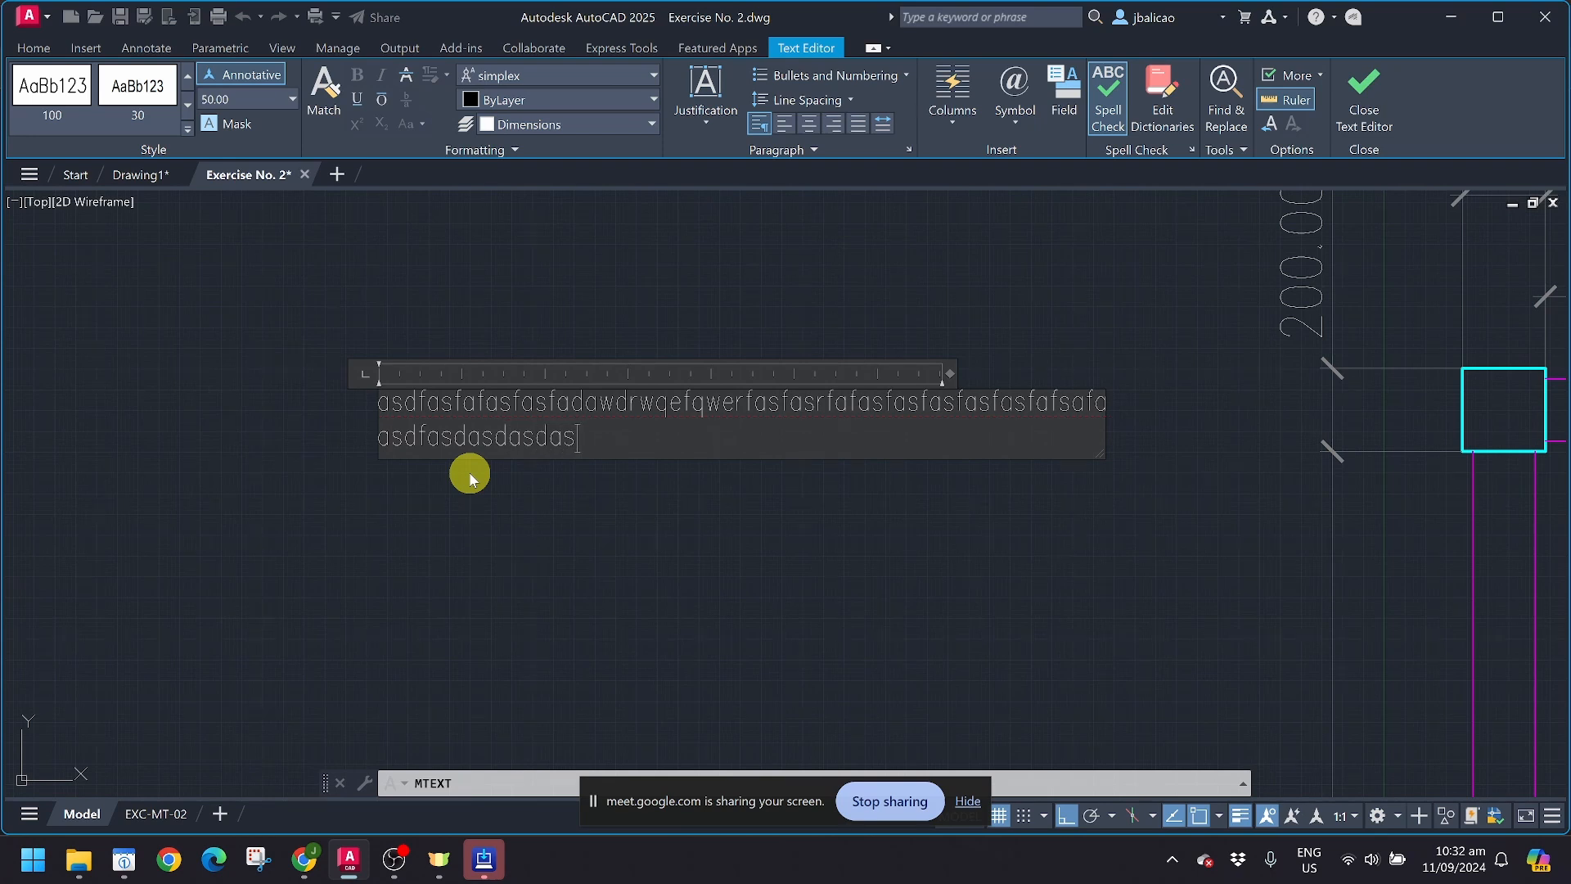
text(da asadsadasdasdasdasdasdasdas)
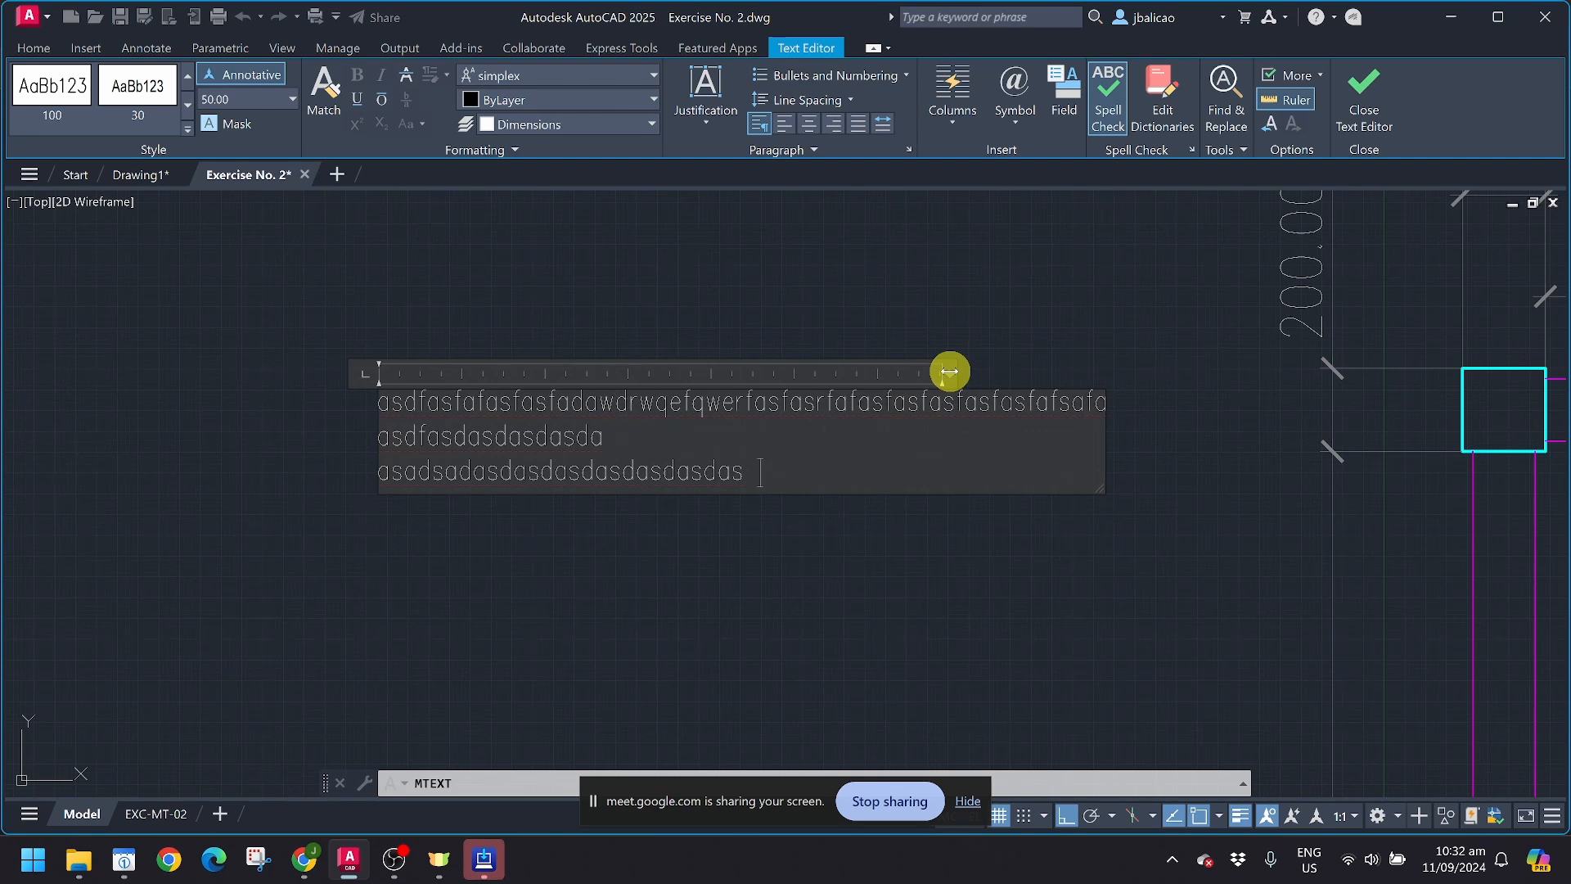
click(835, 330)
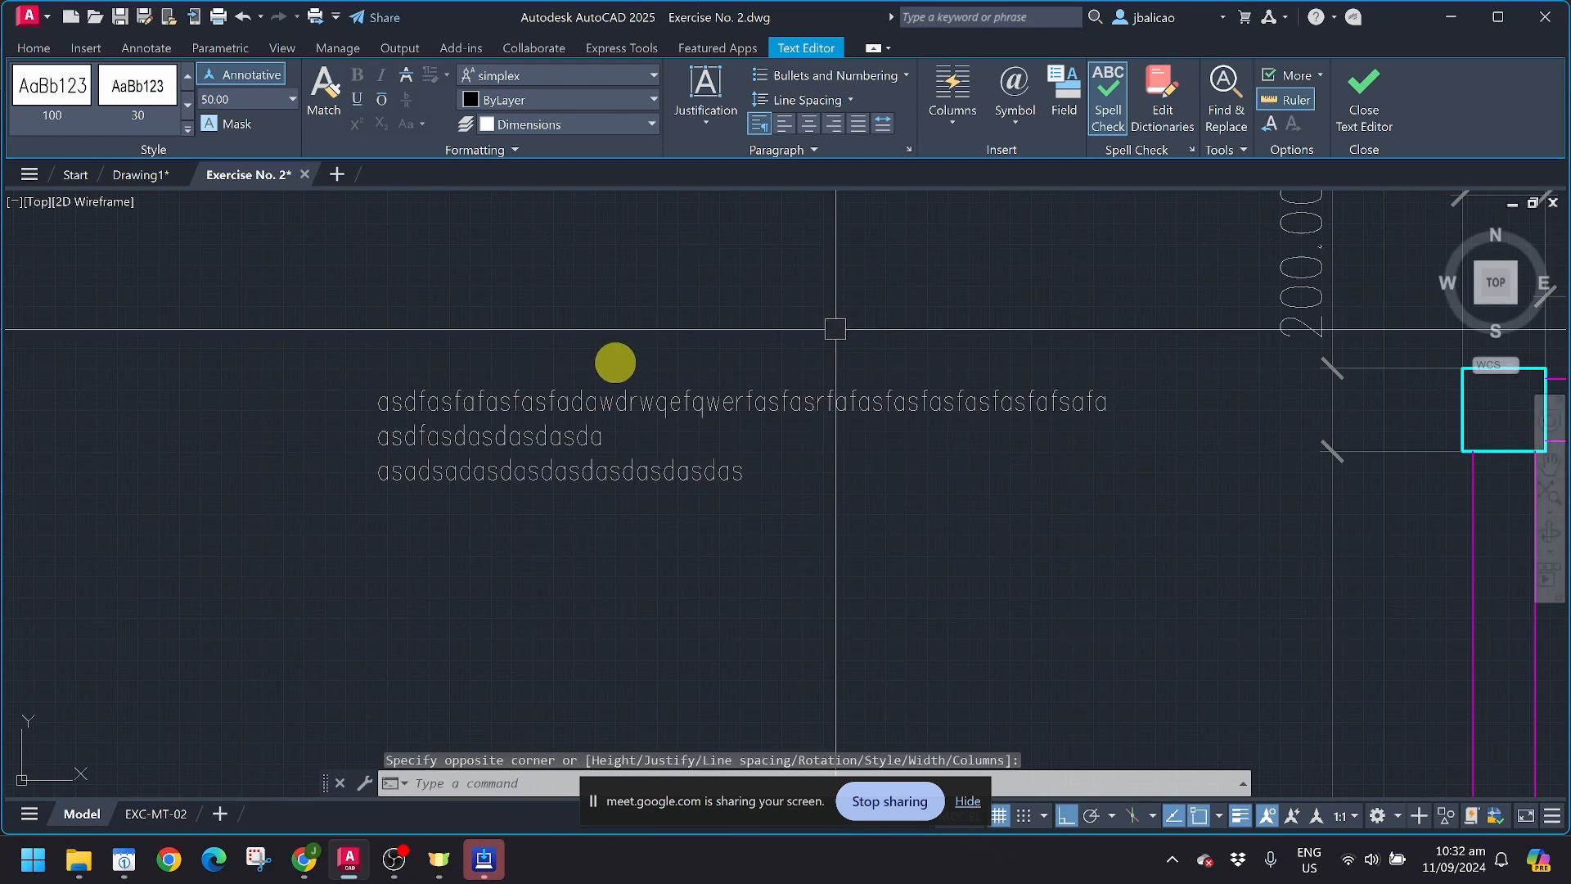
Step: Start a single-line text below the multiline sample and set its direction horizontal
click(43, 127)
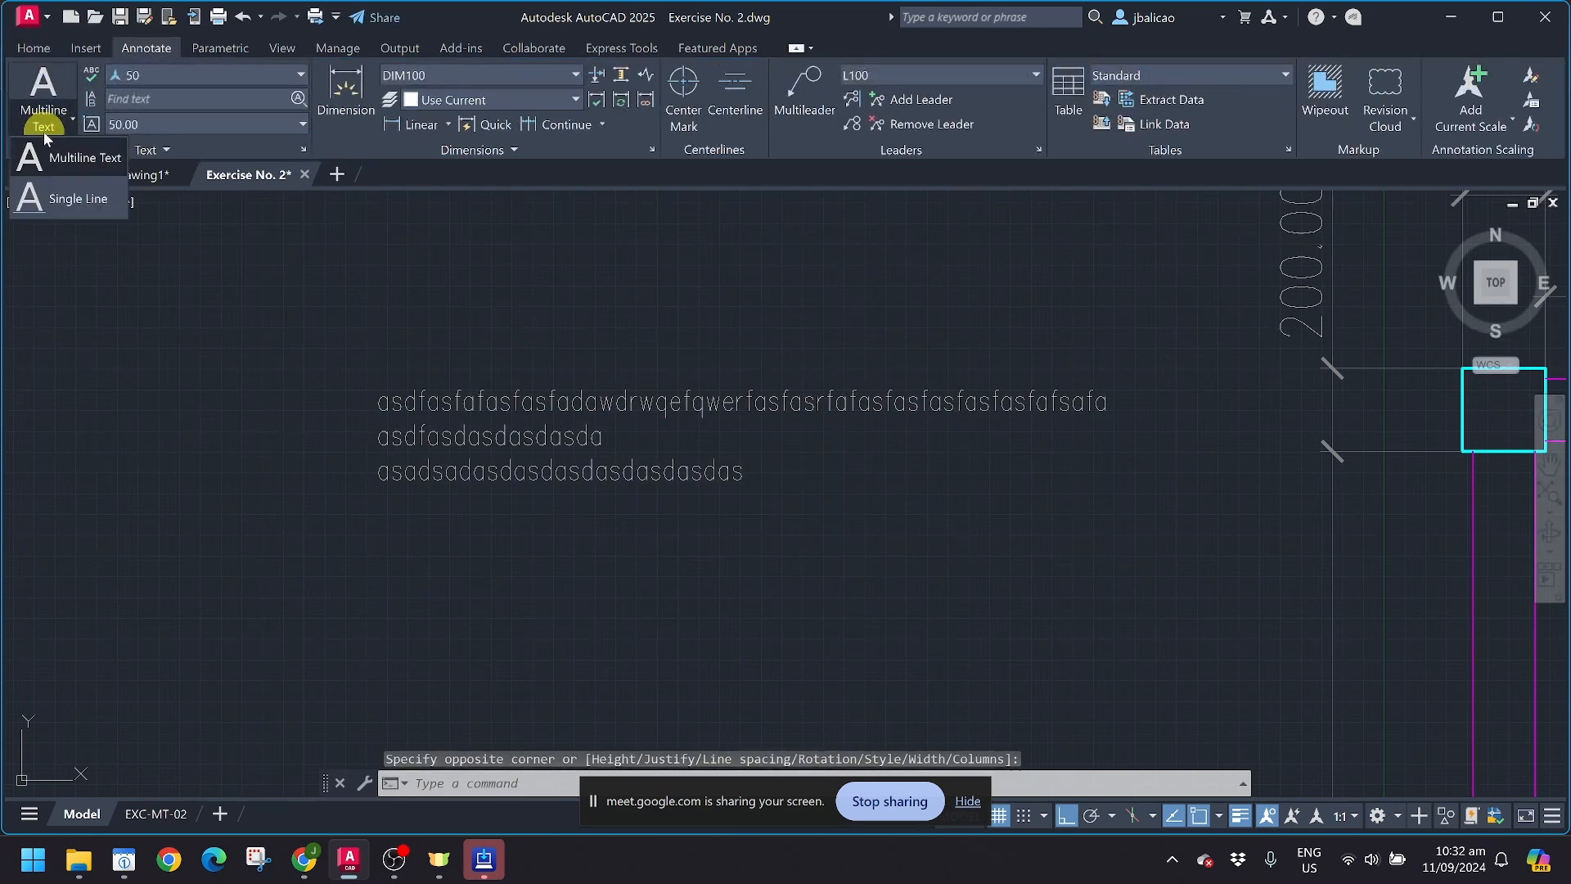
click(42, 199)
middle_drag(181, 518, 203, 402)
click(441, 465)
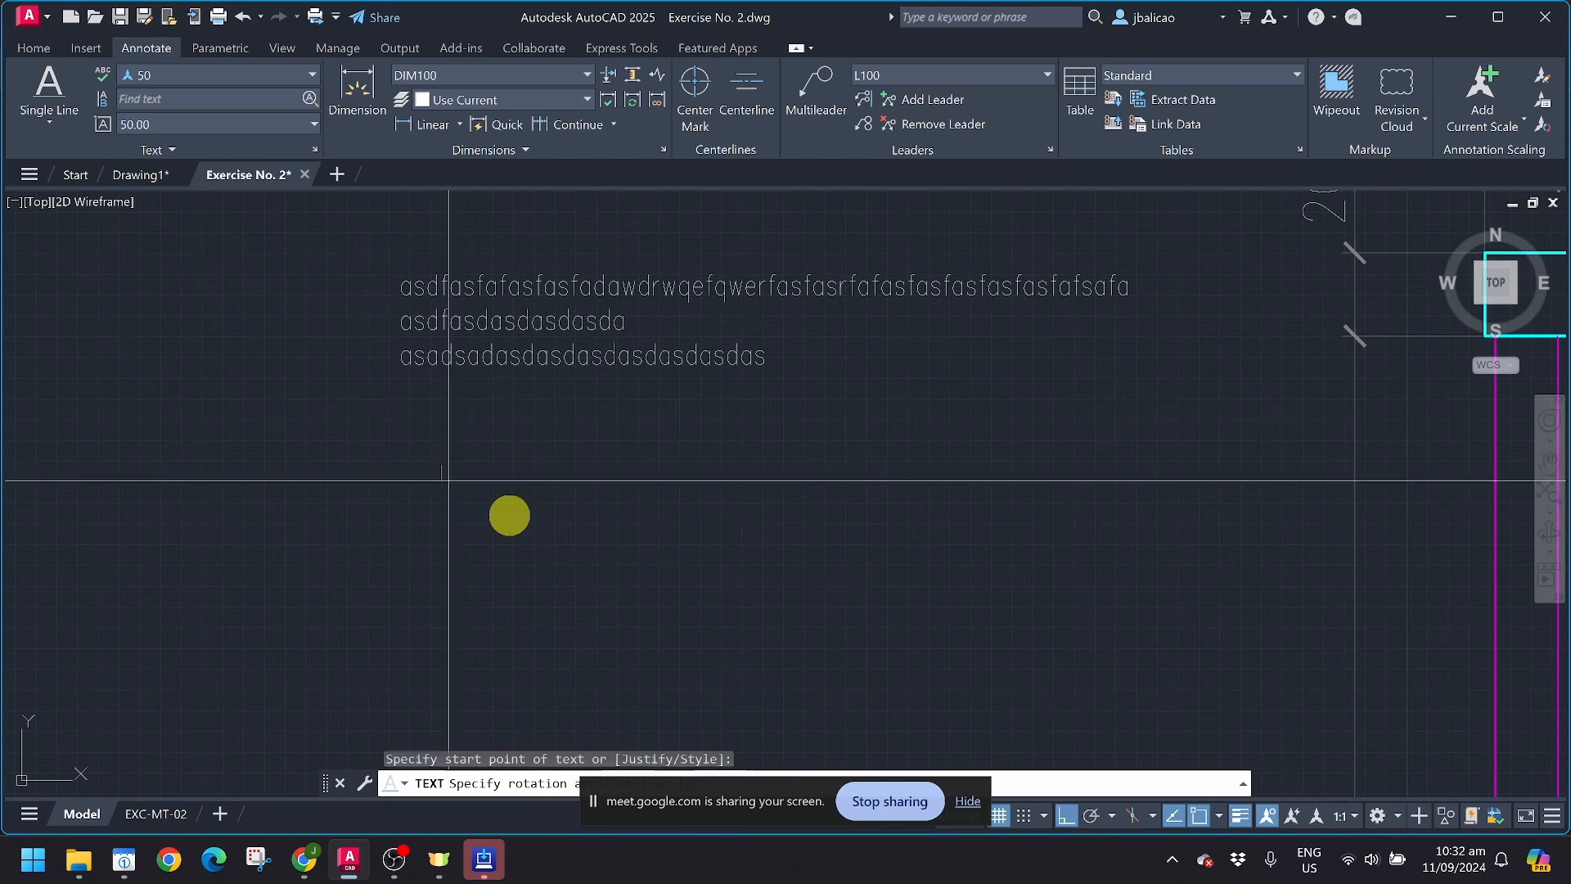
click(1164, 481)
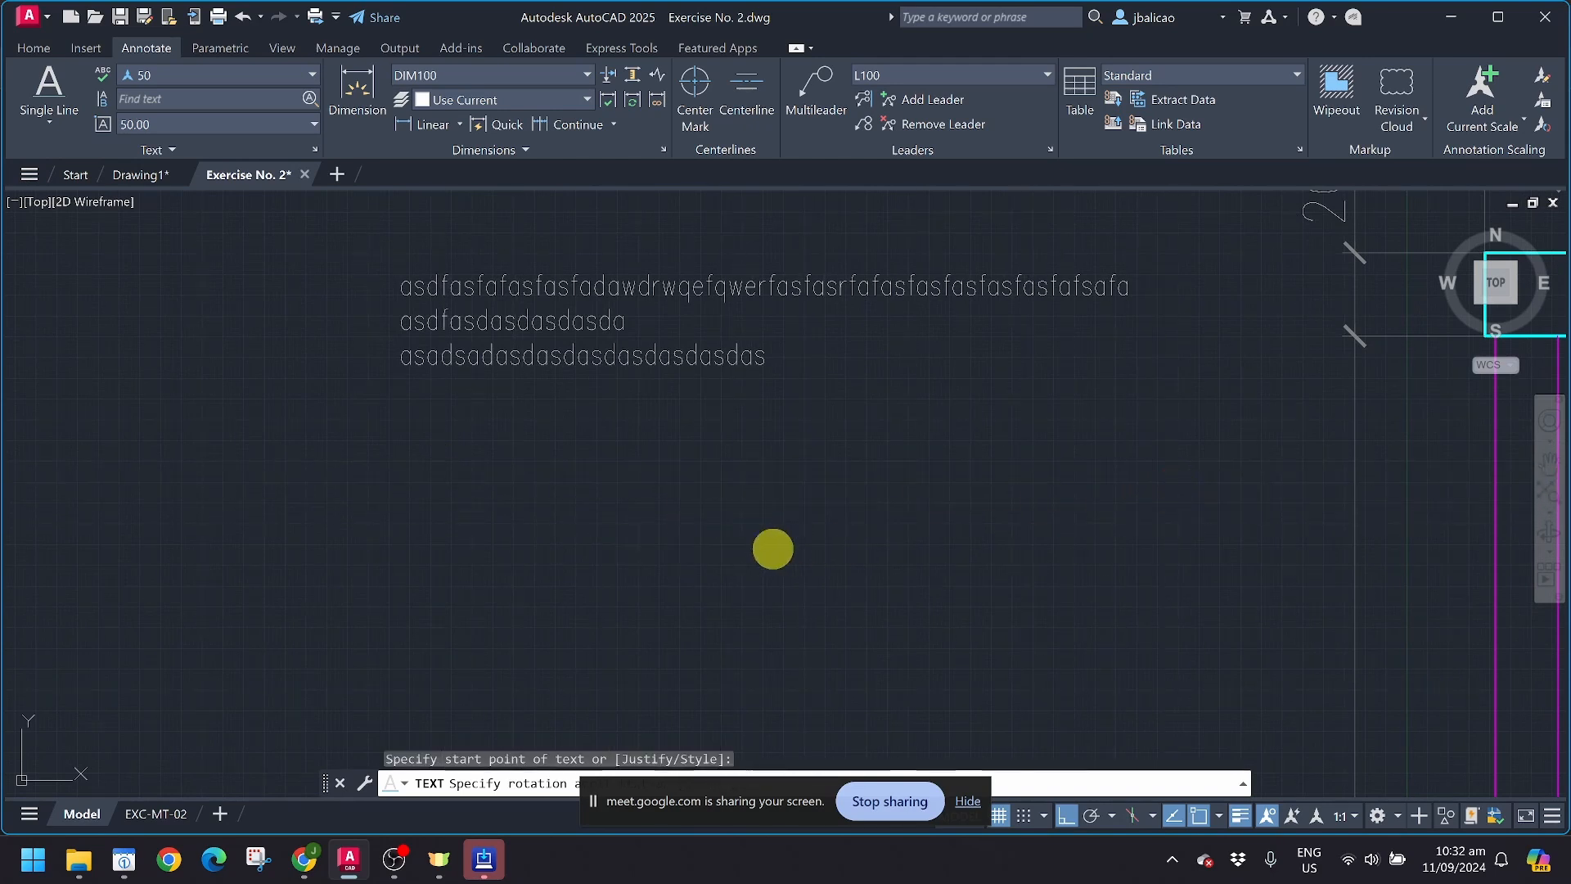
Step: Enter one long line of random filler letters as the single-line text and end the command
text(SD)
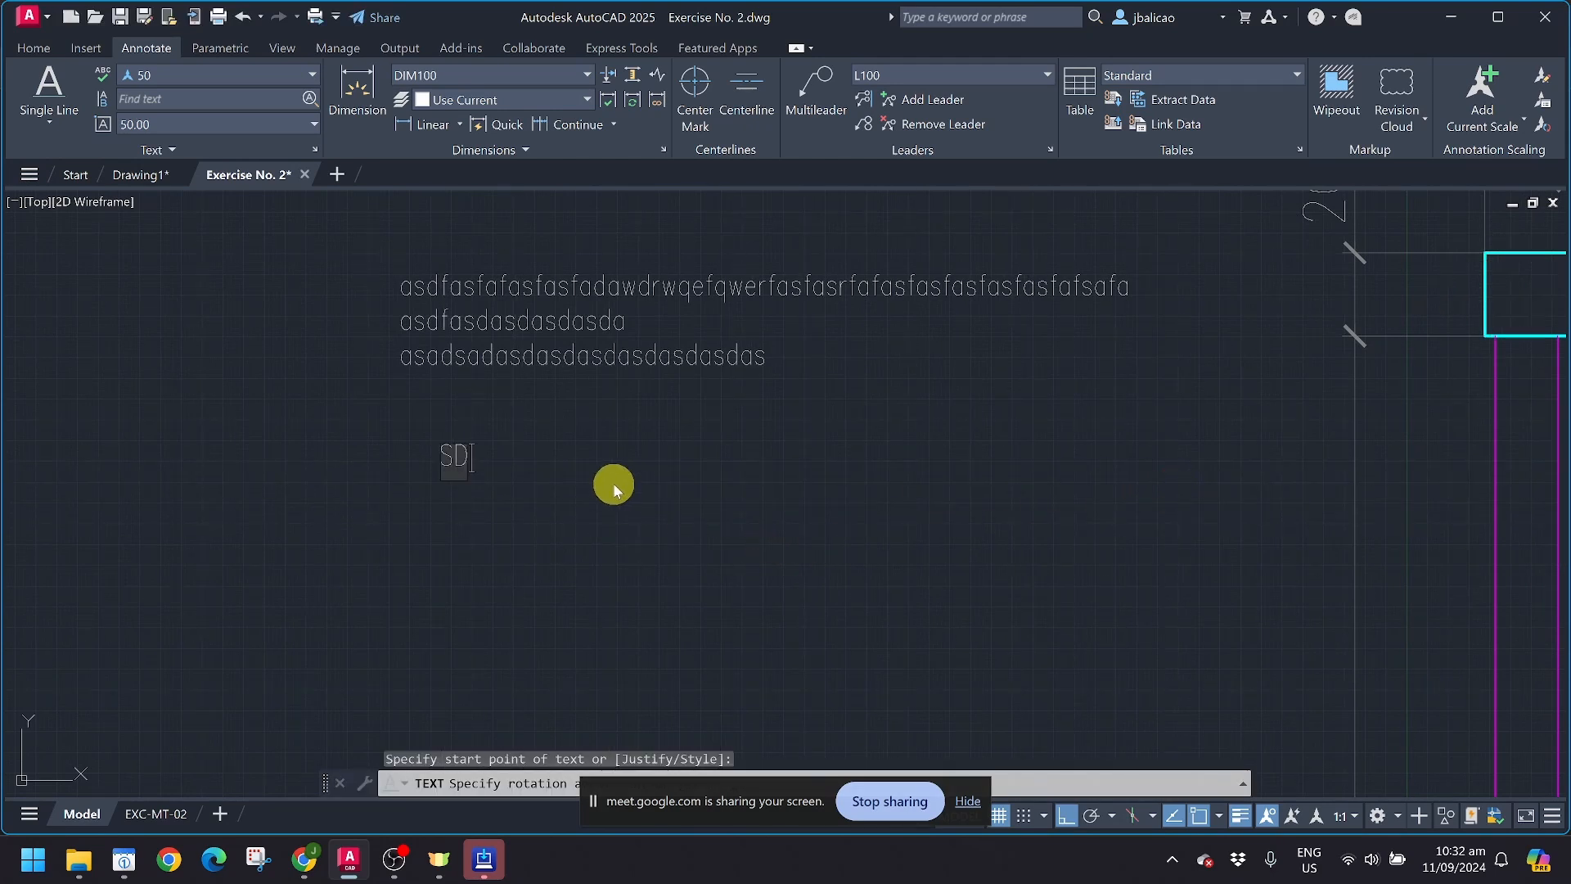
text(ASDFAsfasfasfaSFASFAFASFASFAFAS)
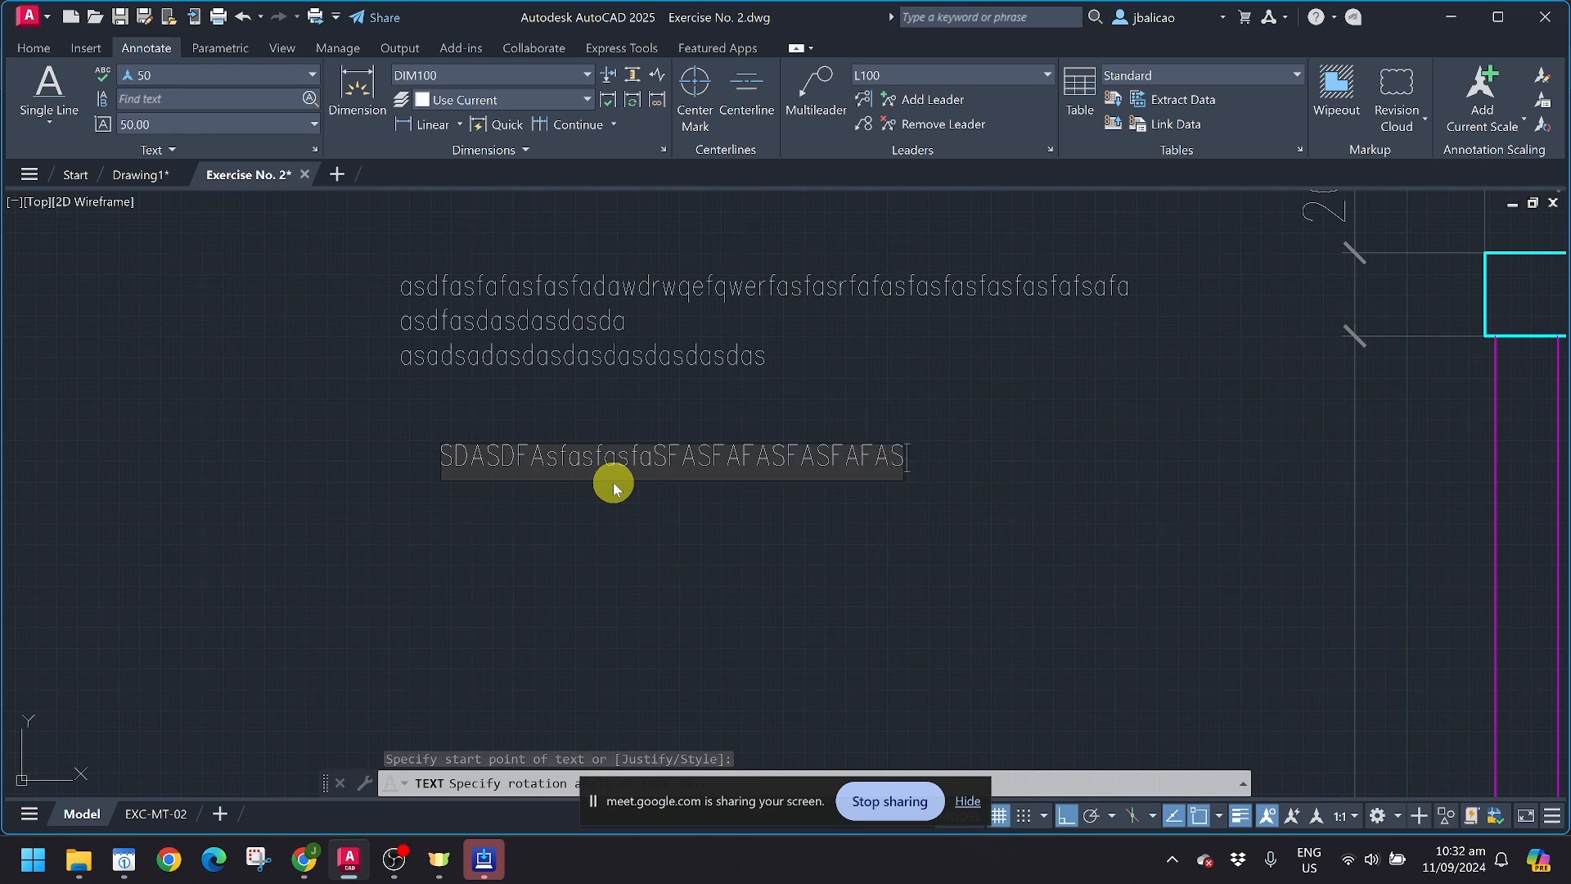
text(FSAFASFASFASFAFASFAFASFAFAF)
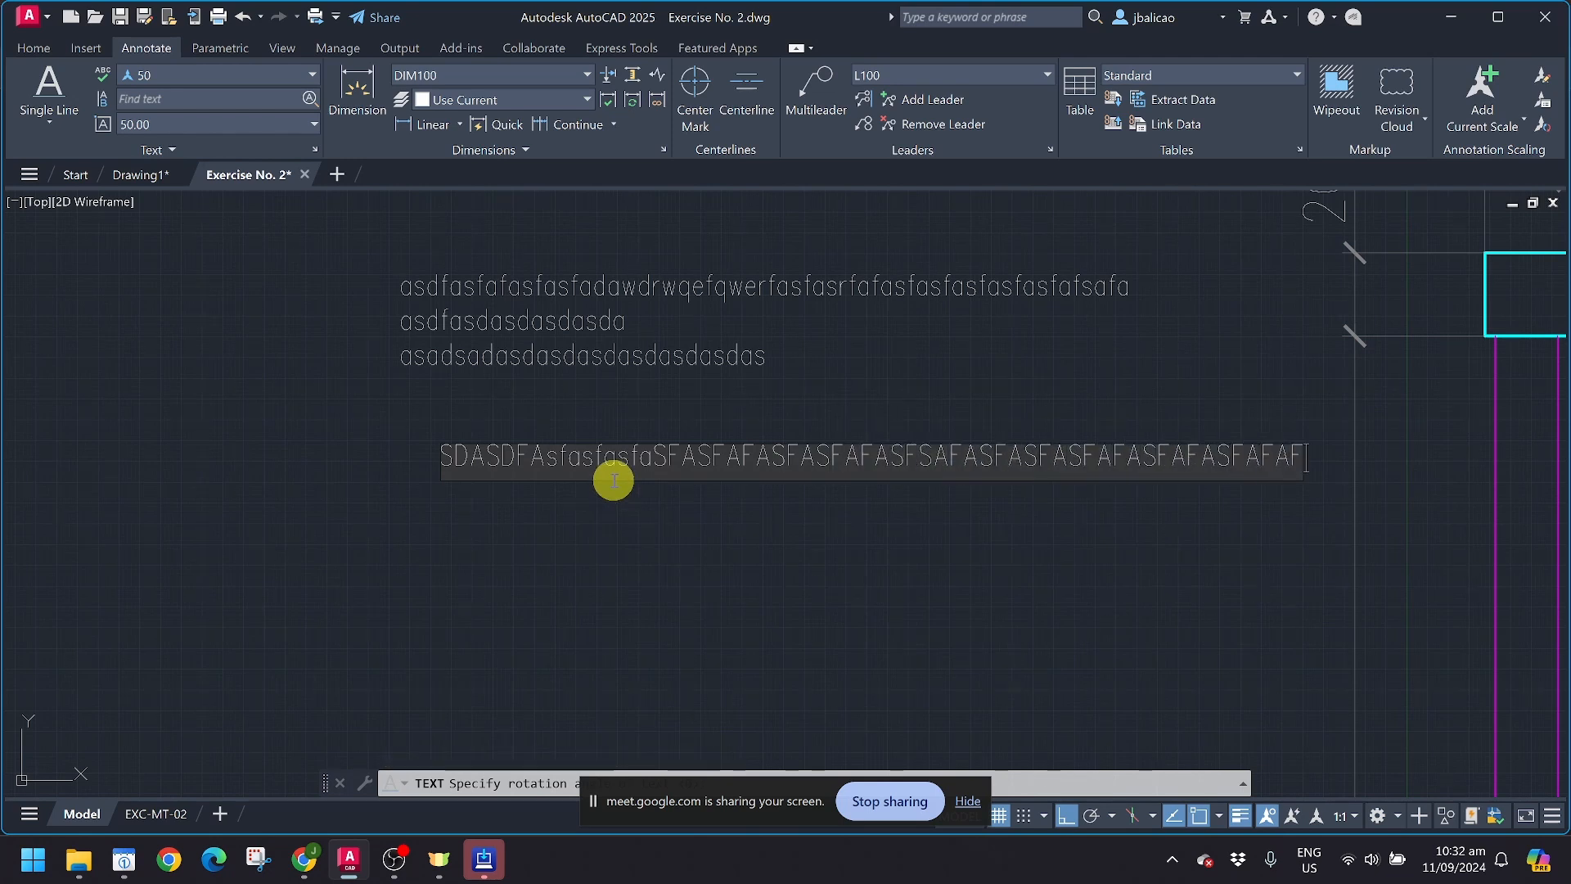
text(ASFAAXDAsdasdad)
key(Return)
key(Return)
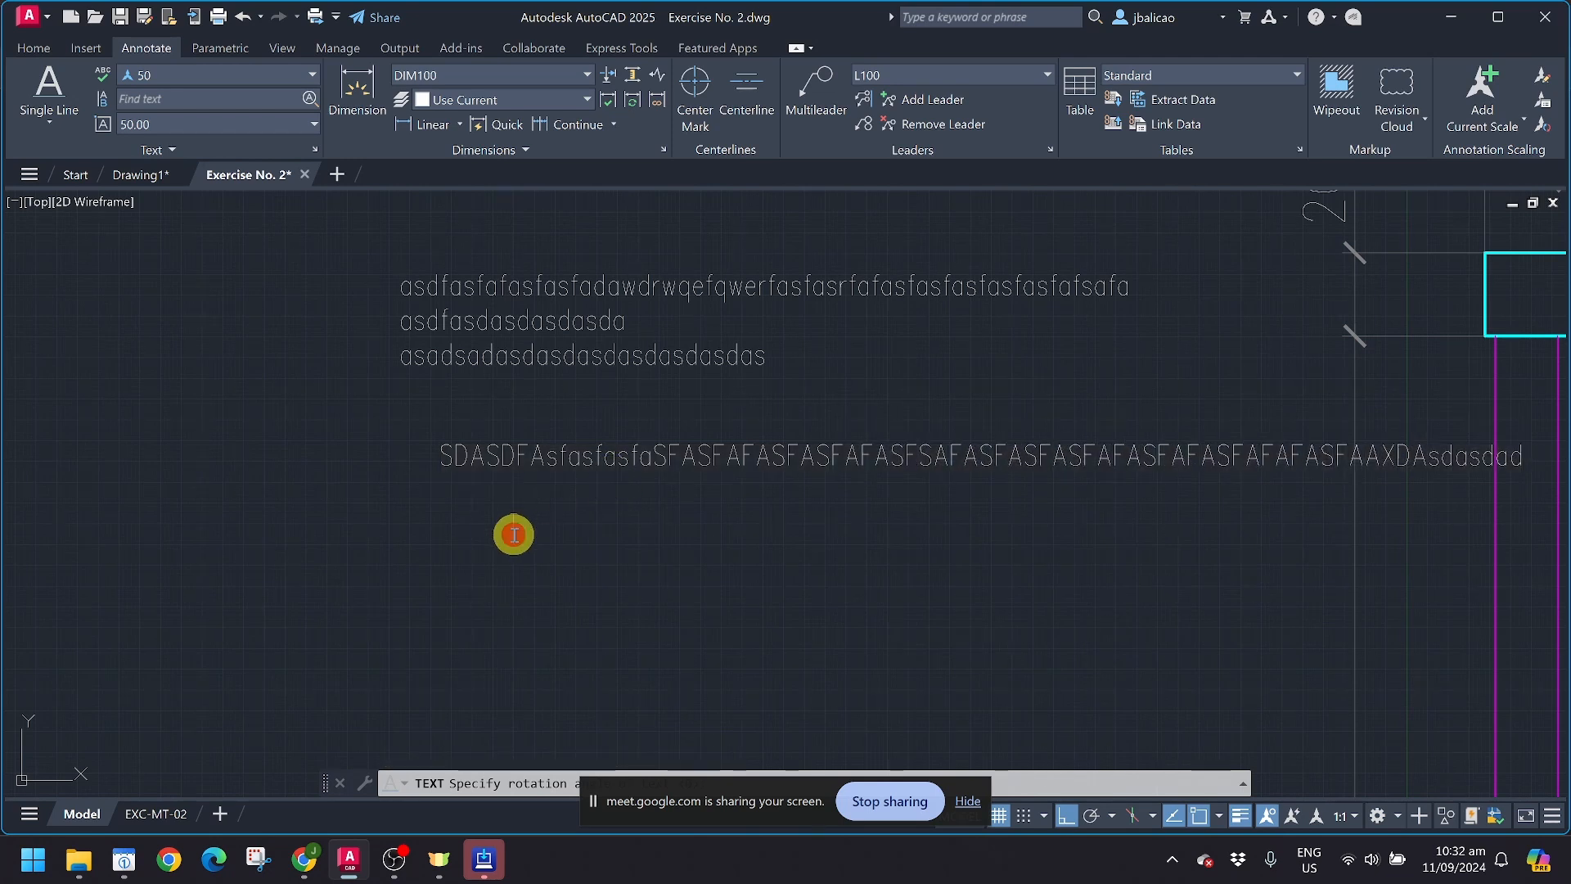
scroll(486, 534, down, 1)
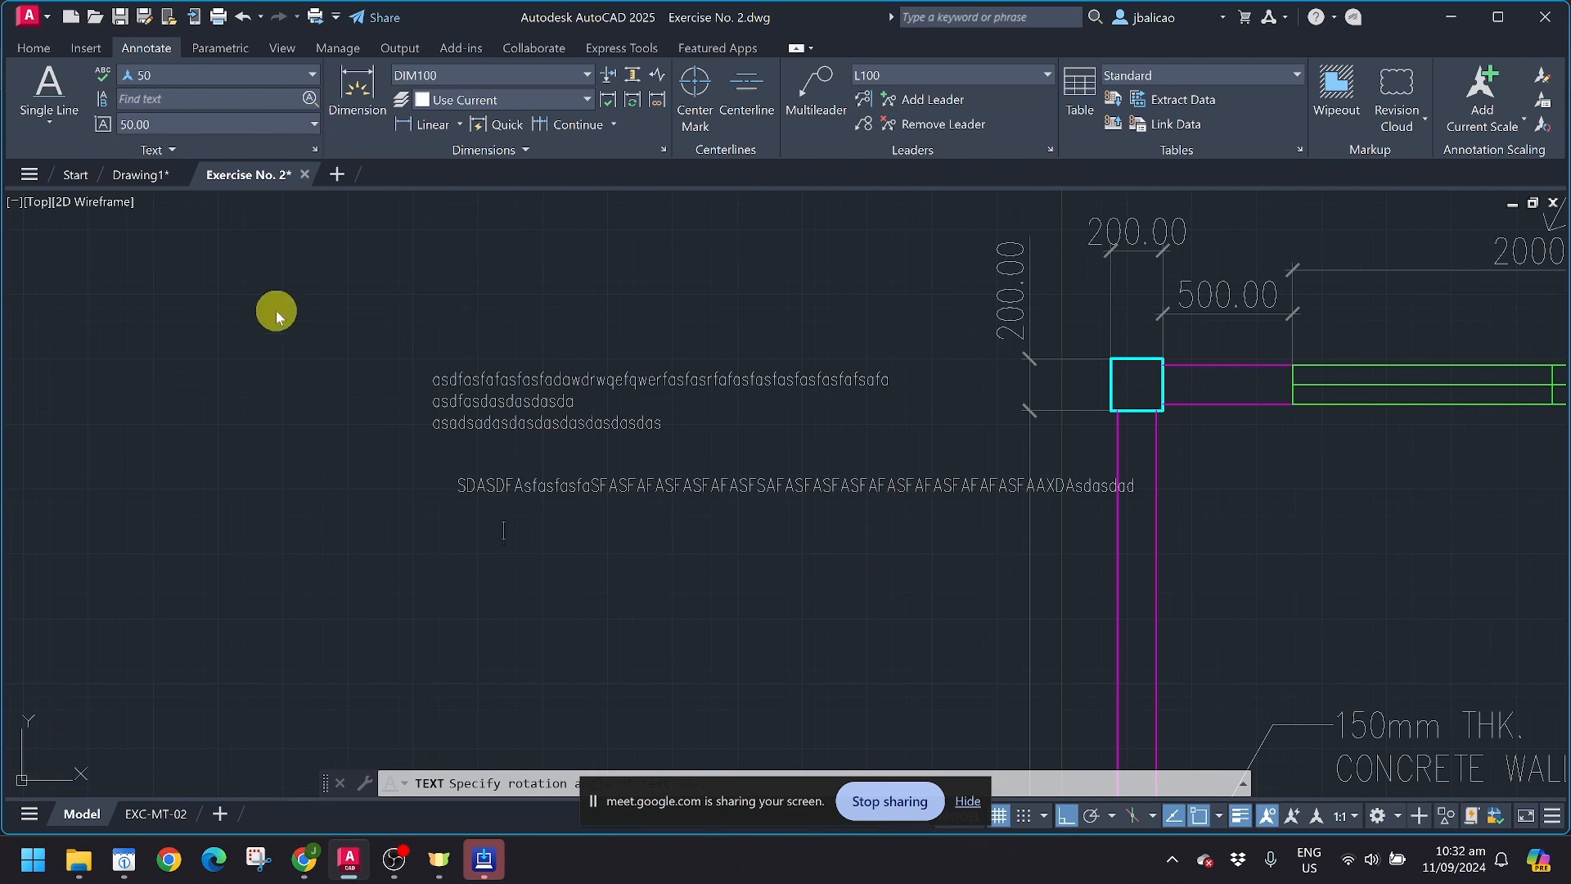
key(Escape)
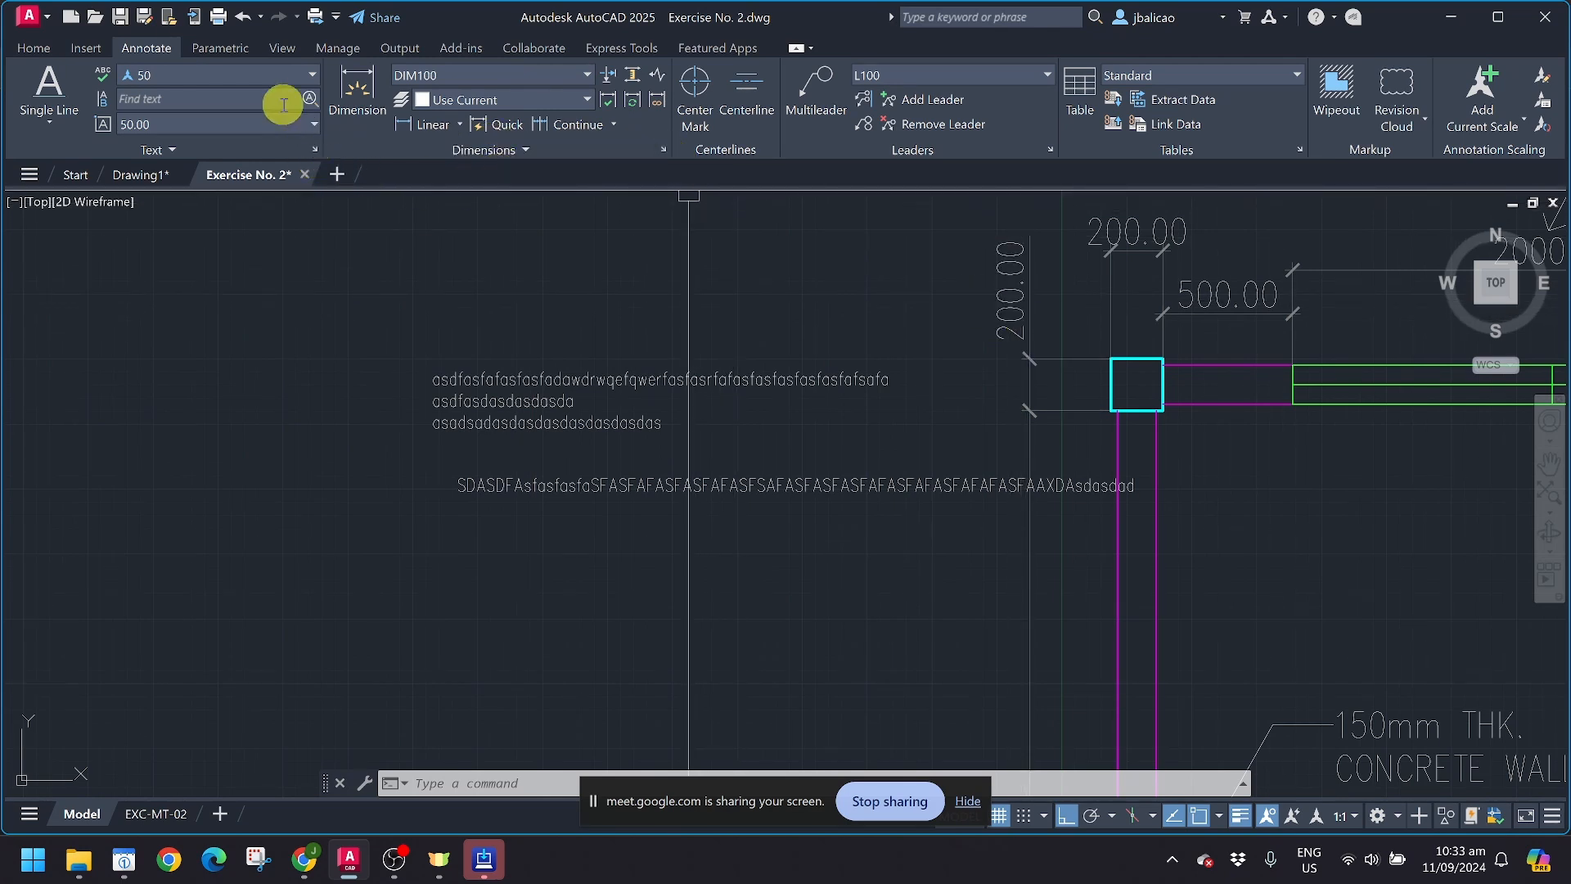
Step: Create a new dimension style named DIM50 based on DIM100 and continue to its settings
click(664, 152)
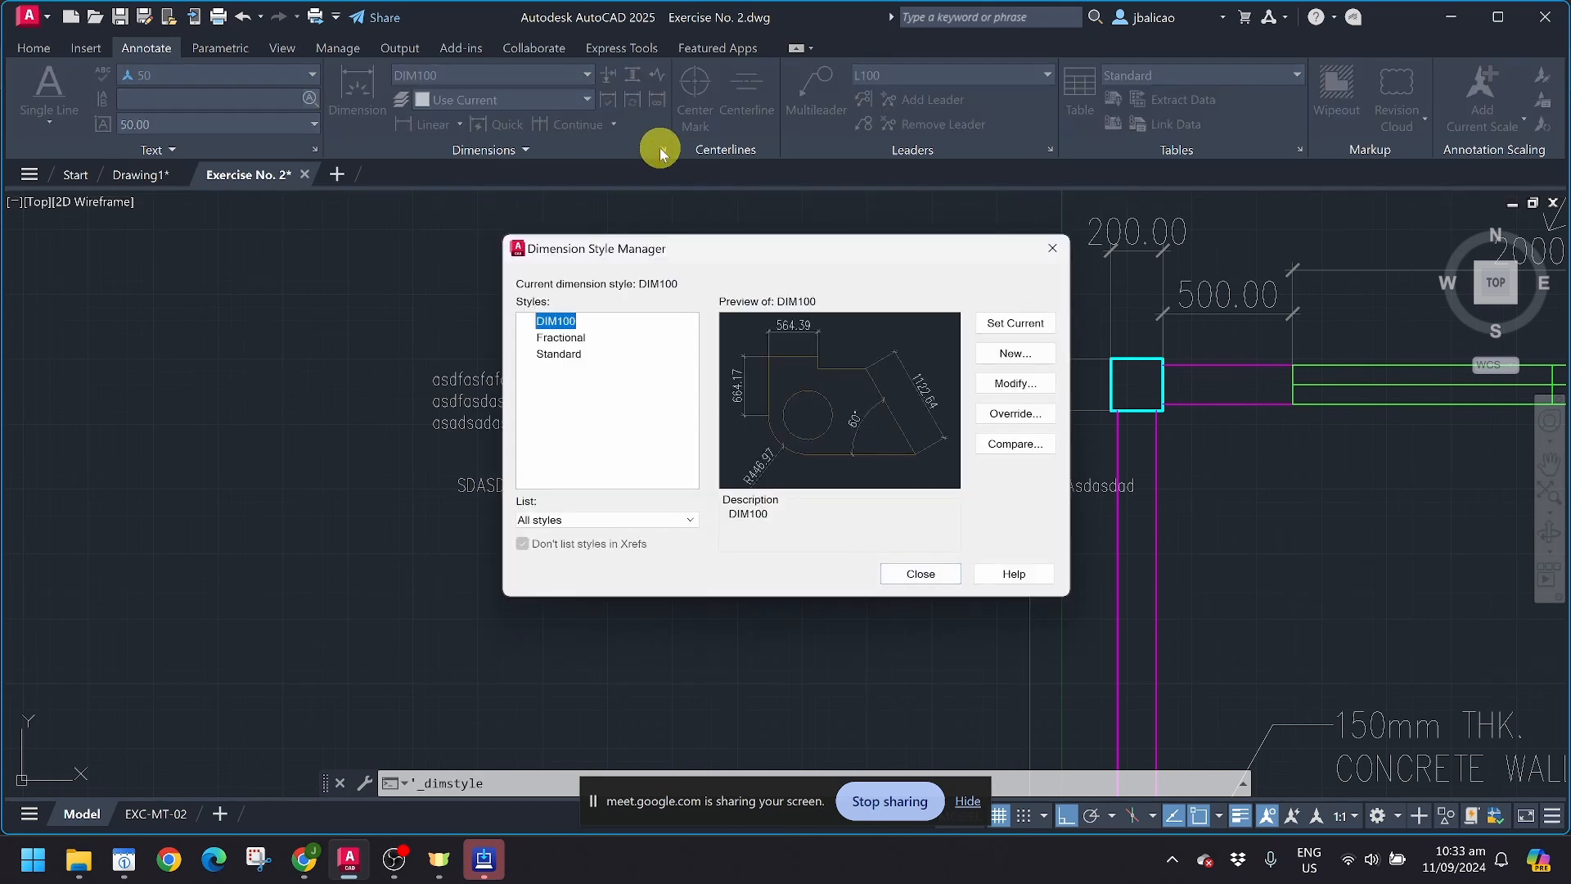
click(1003, 356)
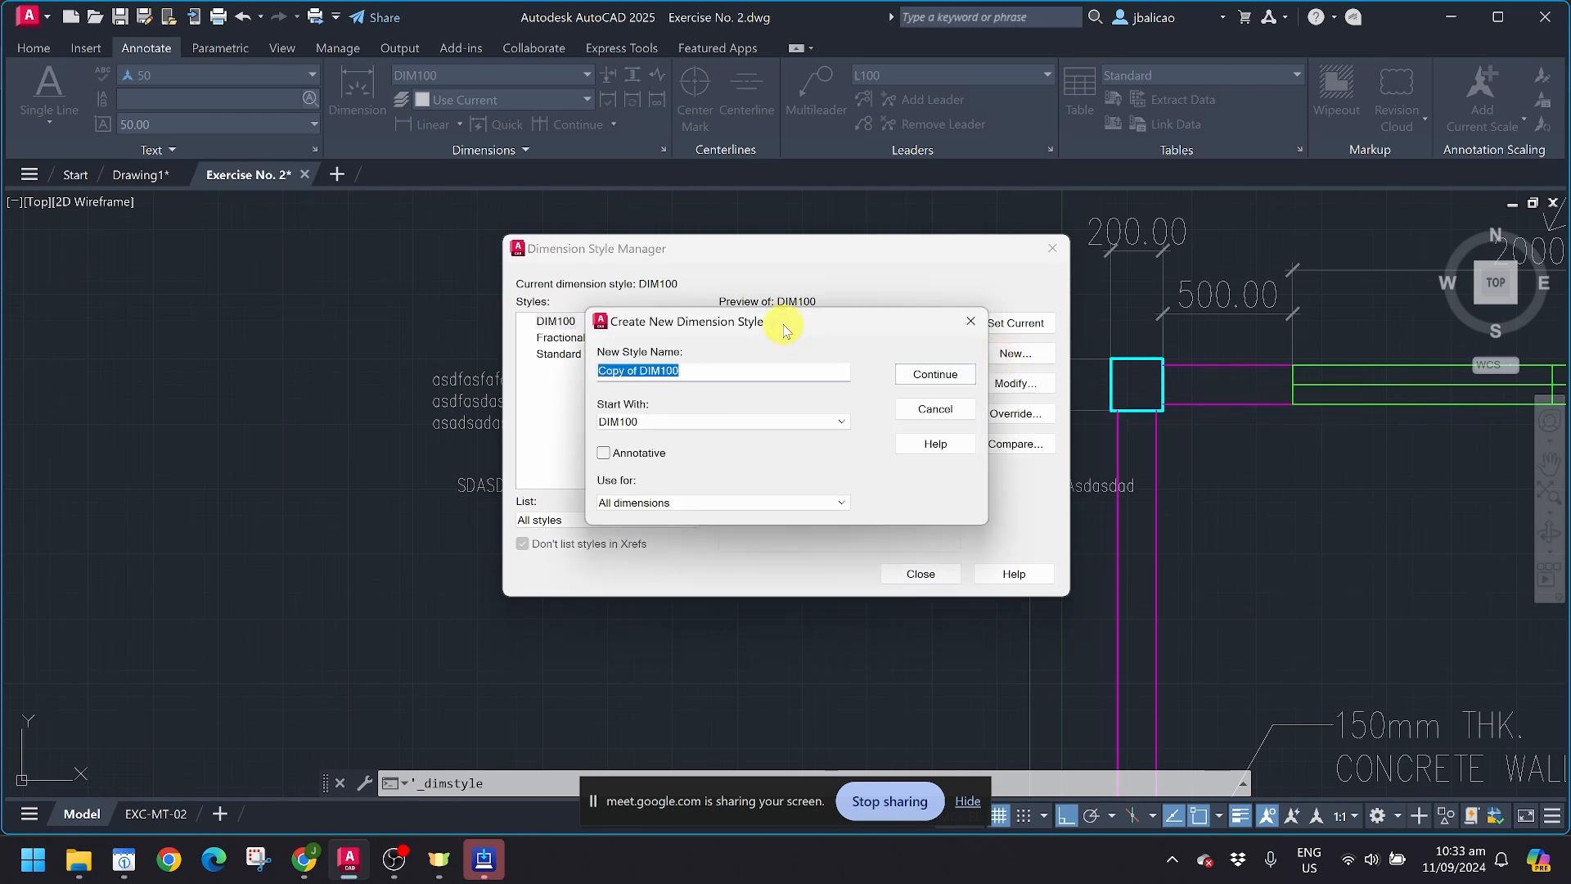
drag(783, 330, 934, 253)
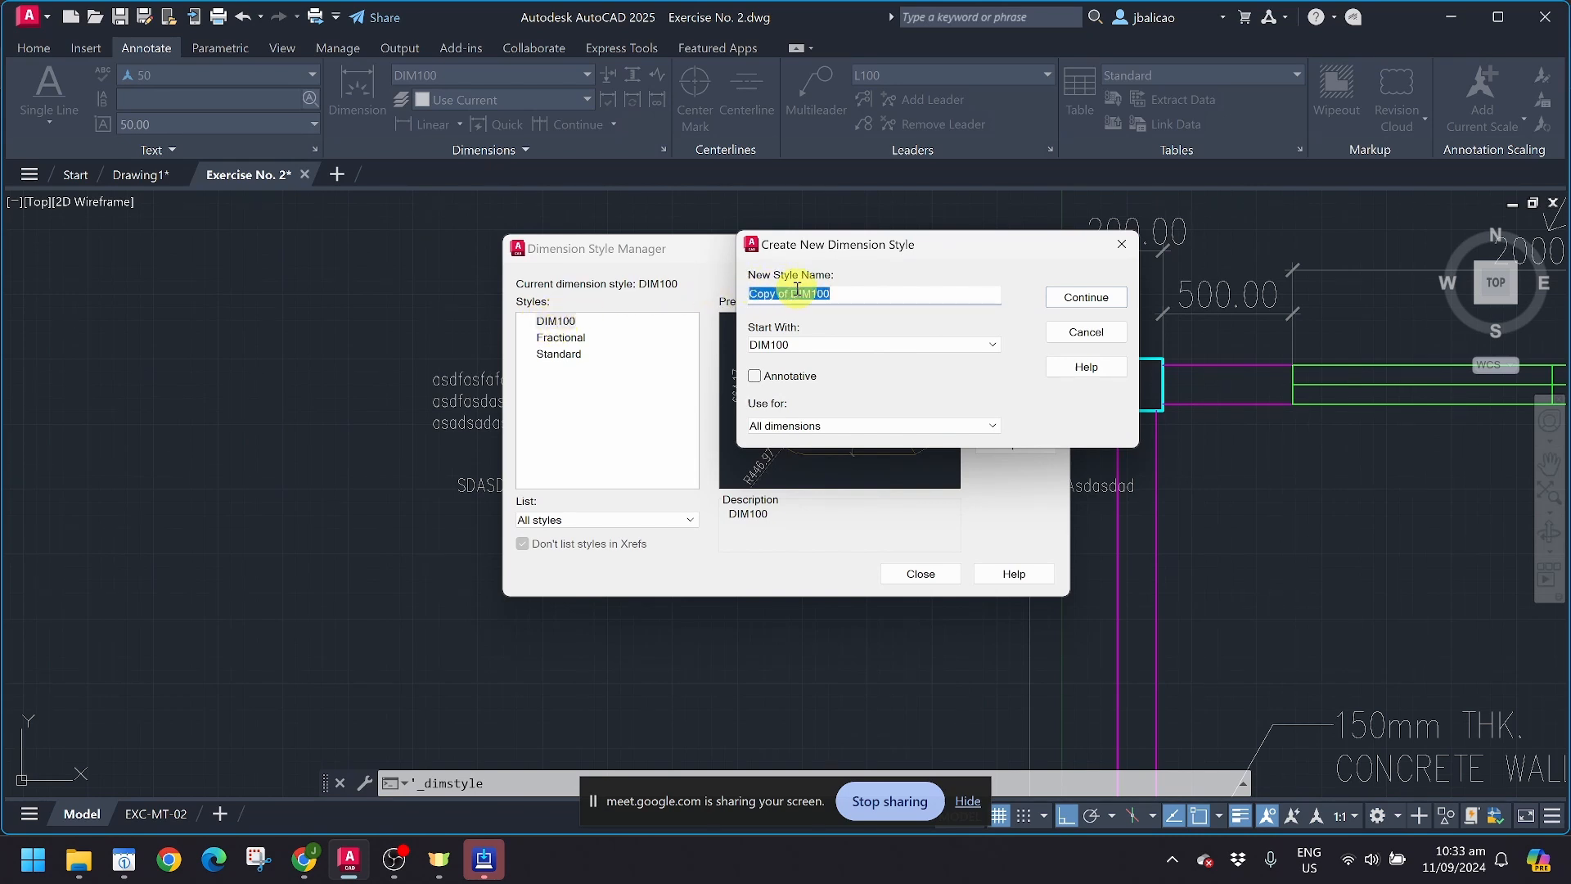
text(DIM50)
click(1080, 299)
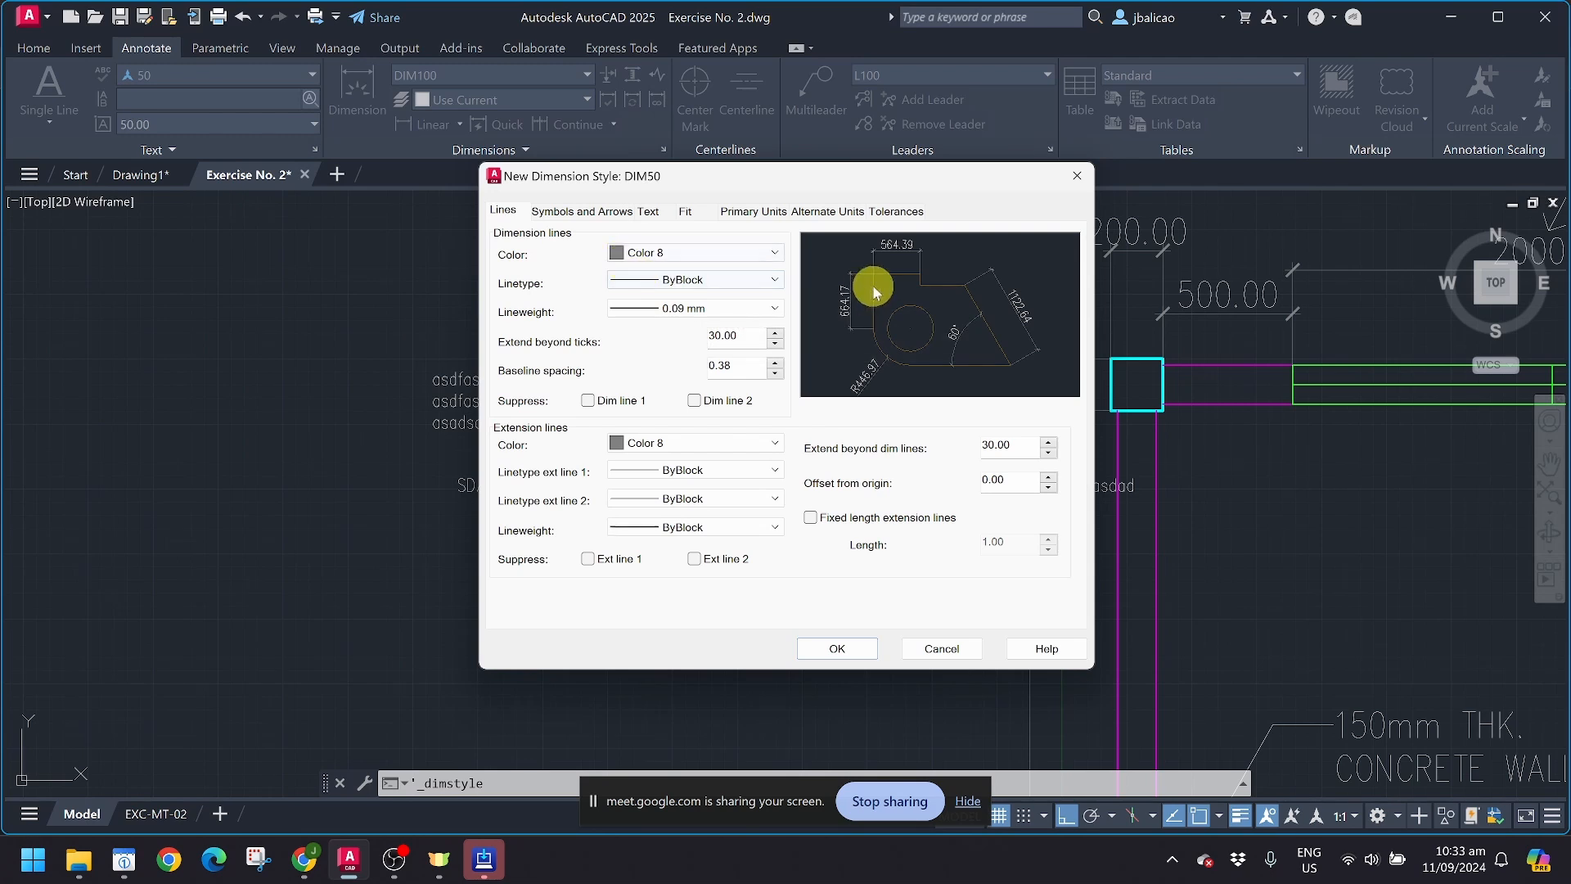
Step: Examine the linetypes available to load and the lineweight choices for the DIM50 dimension lines
click(663, 281)
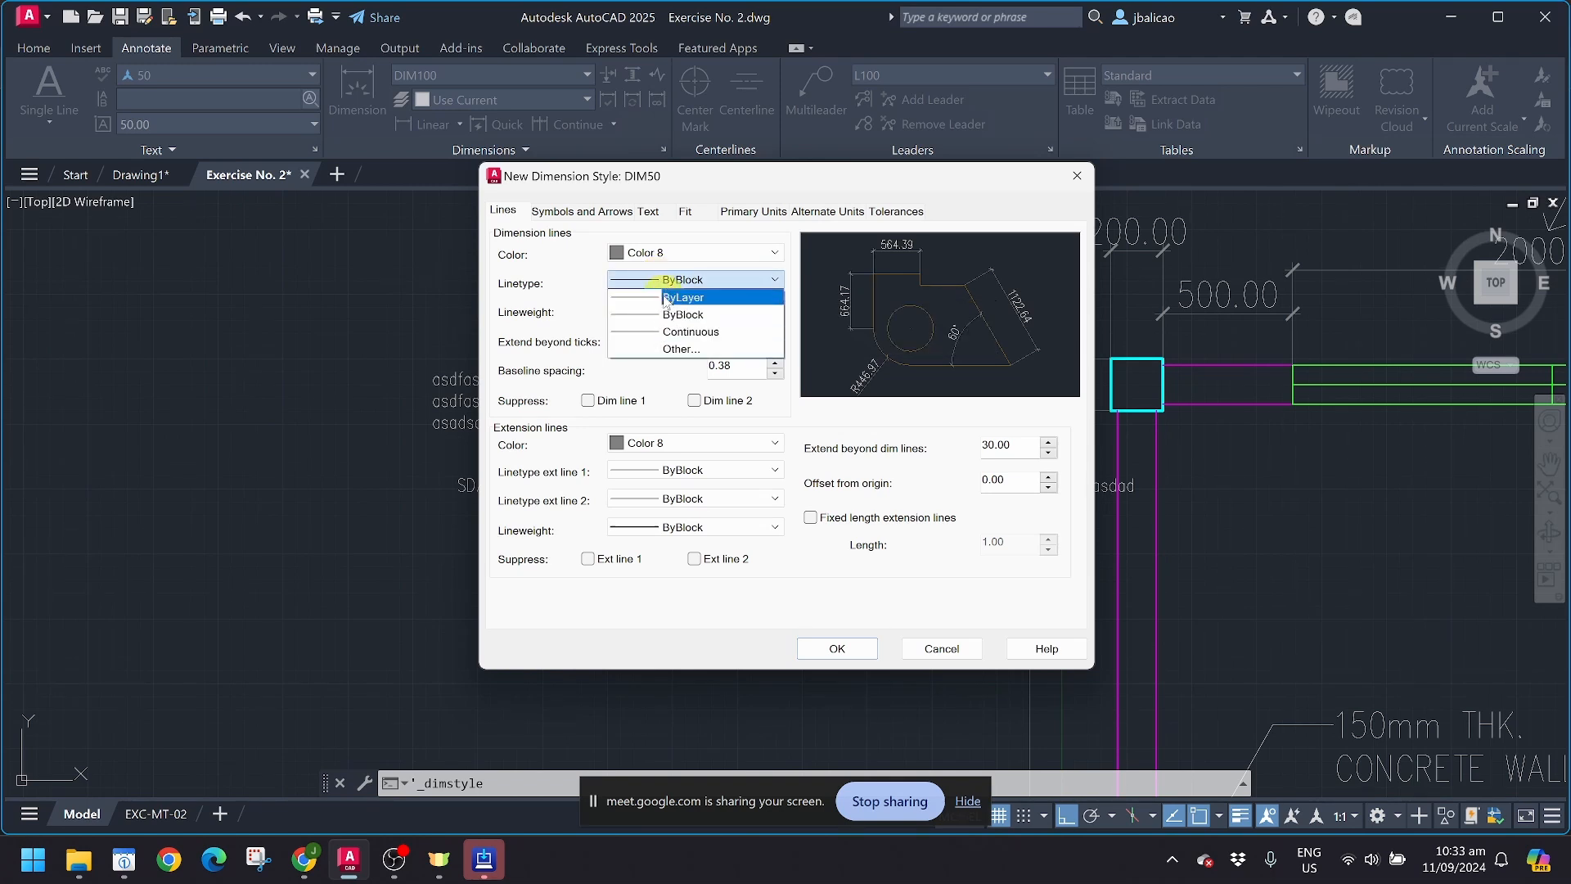
click(679, 350)
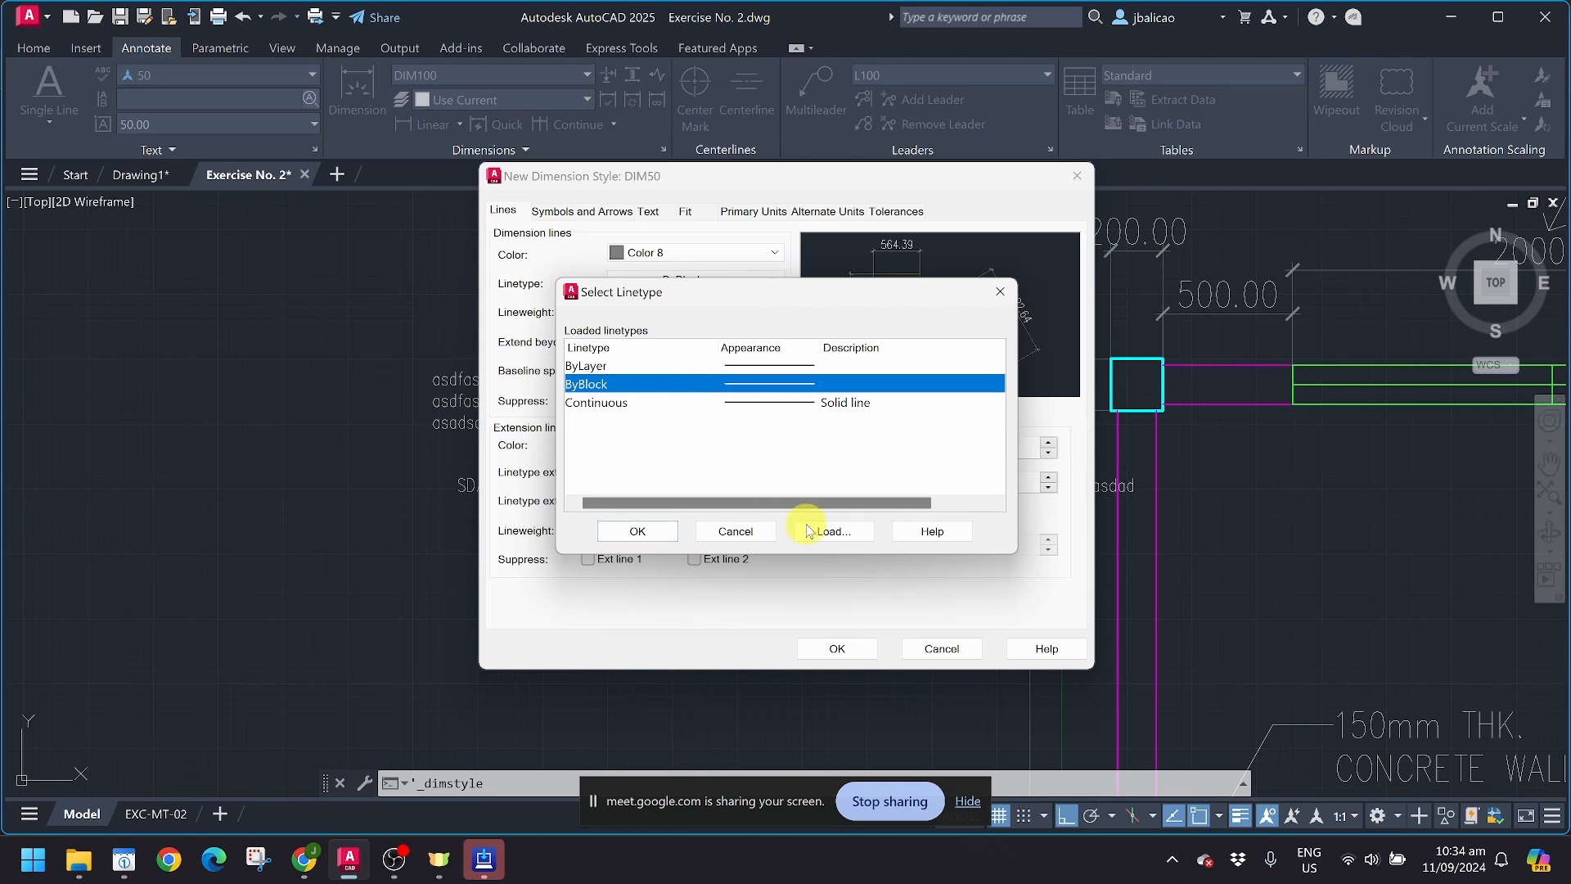
click(833, 530)
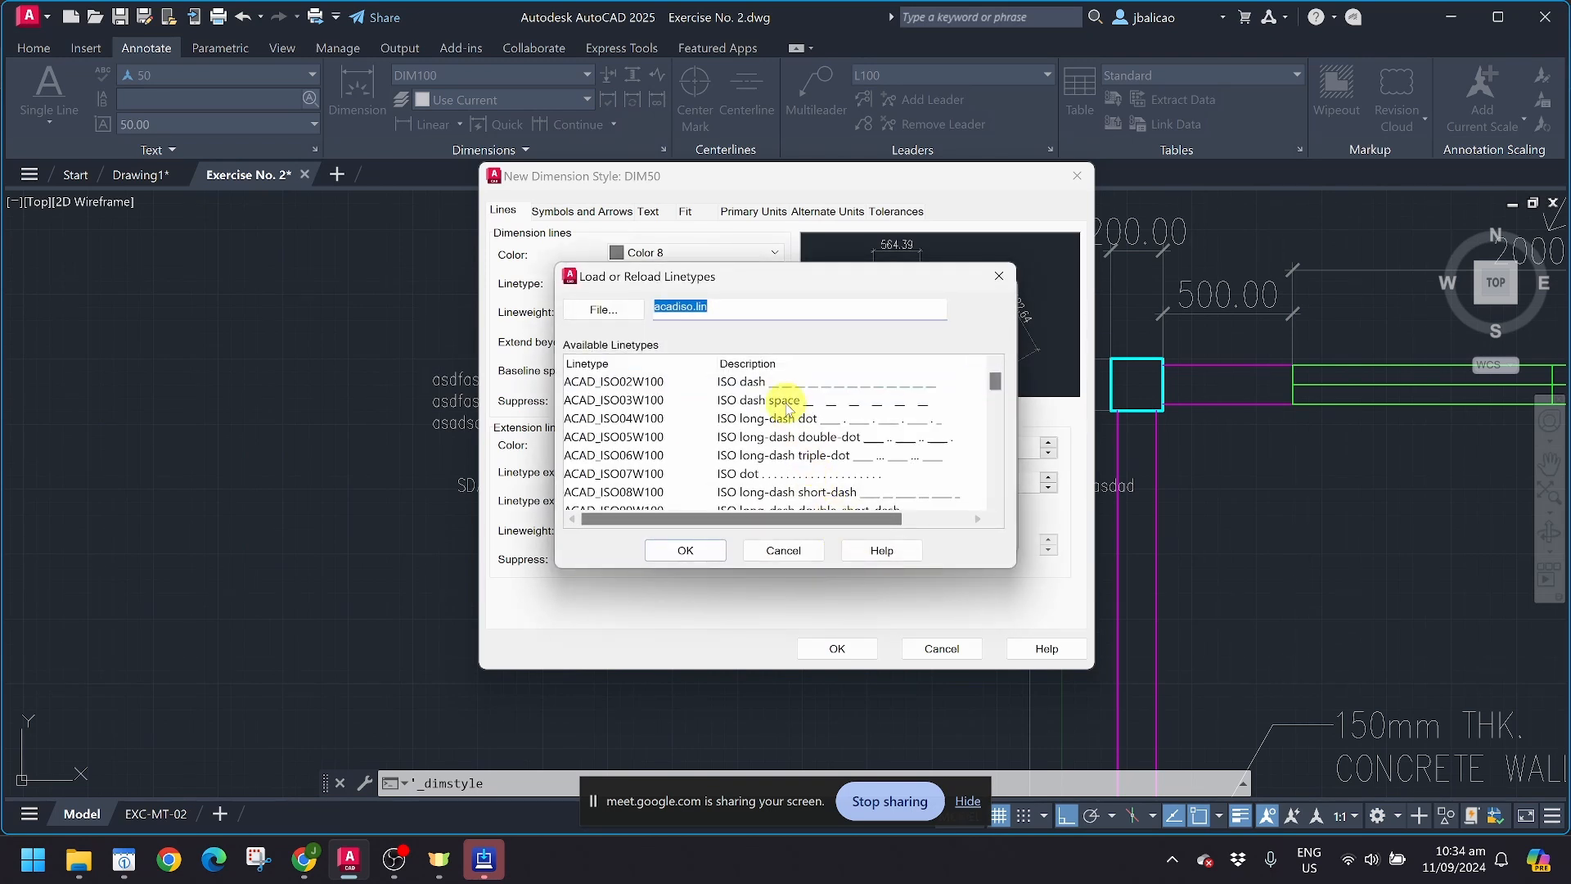
scroll(784, 401, down, 10)
scroll(745, 454, up, 2)
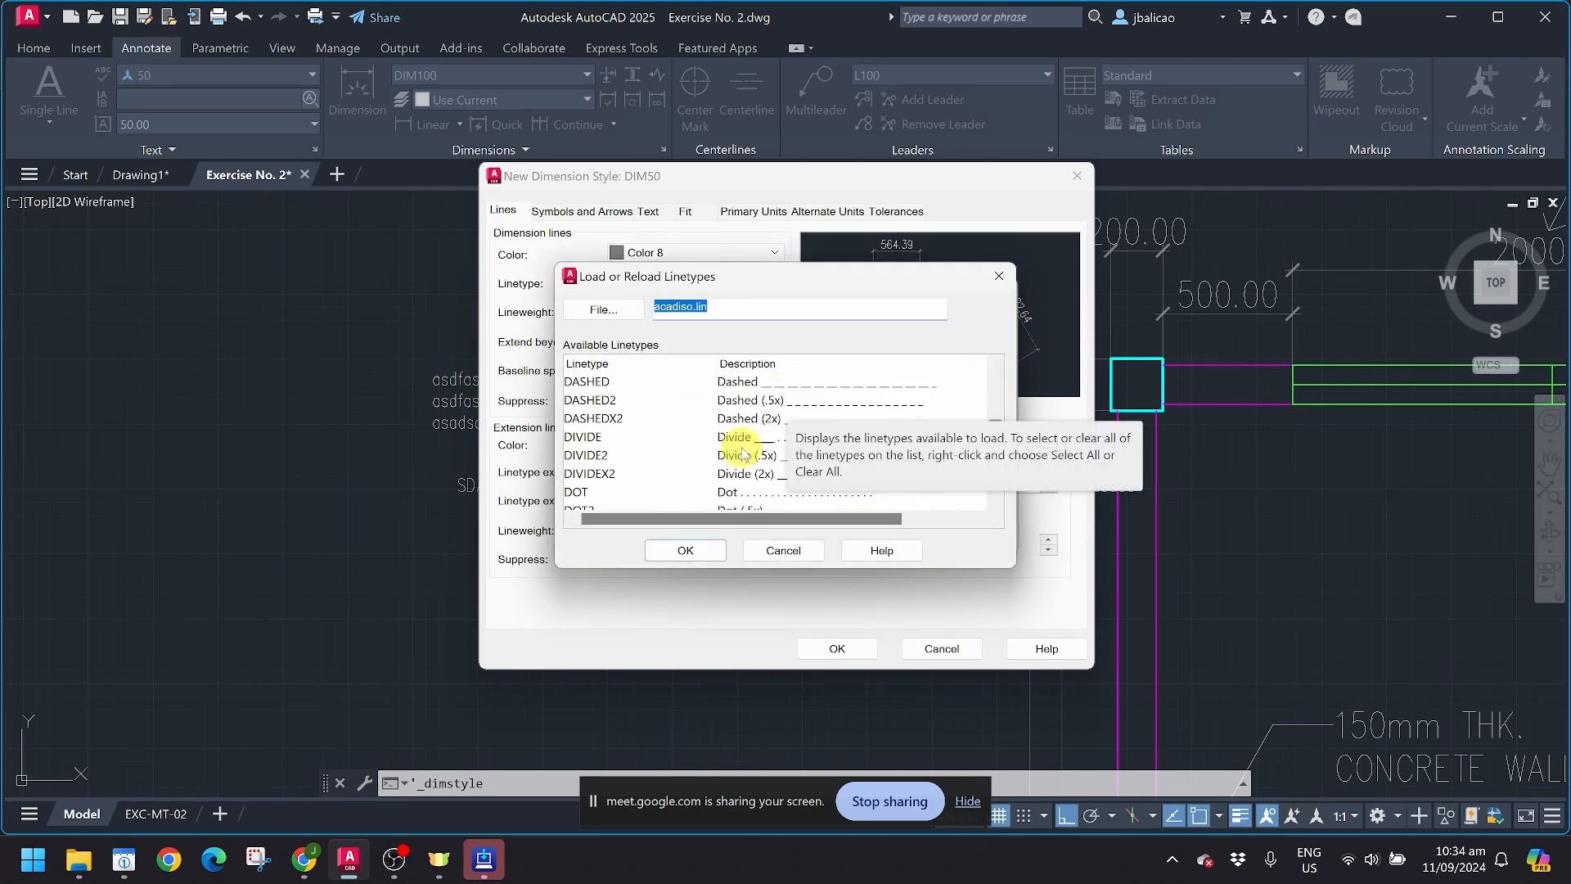
scroll(822, 491, down, 3)
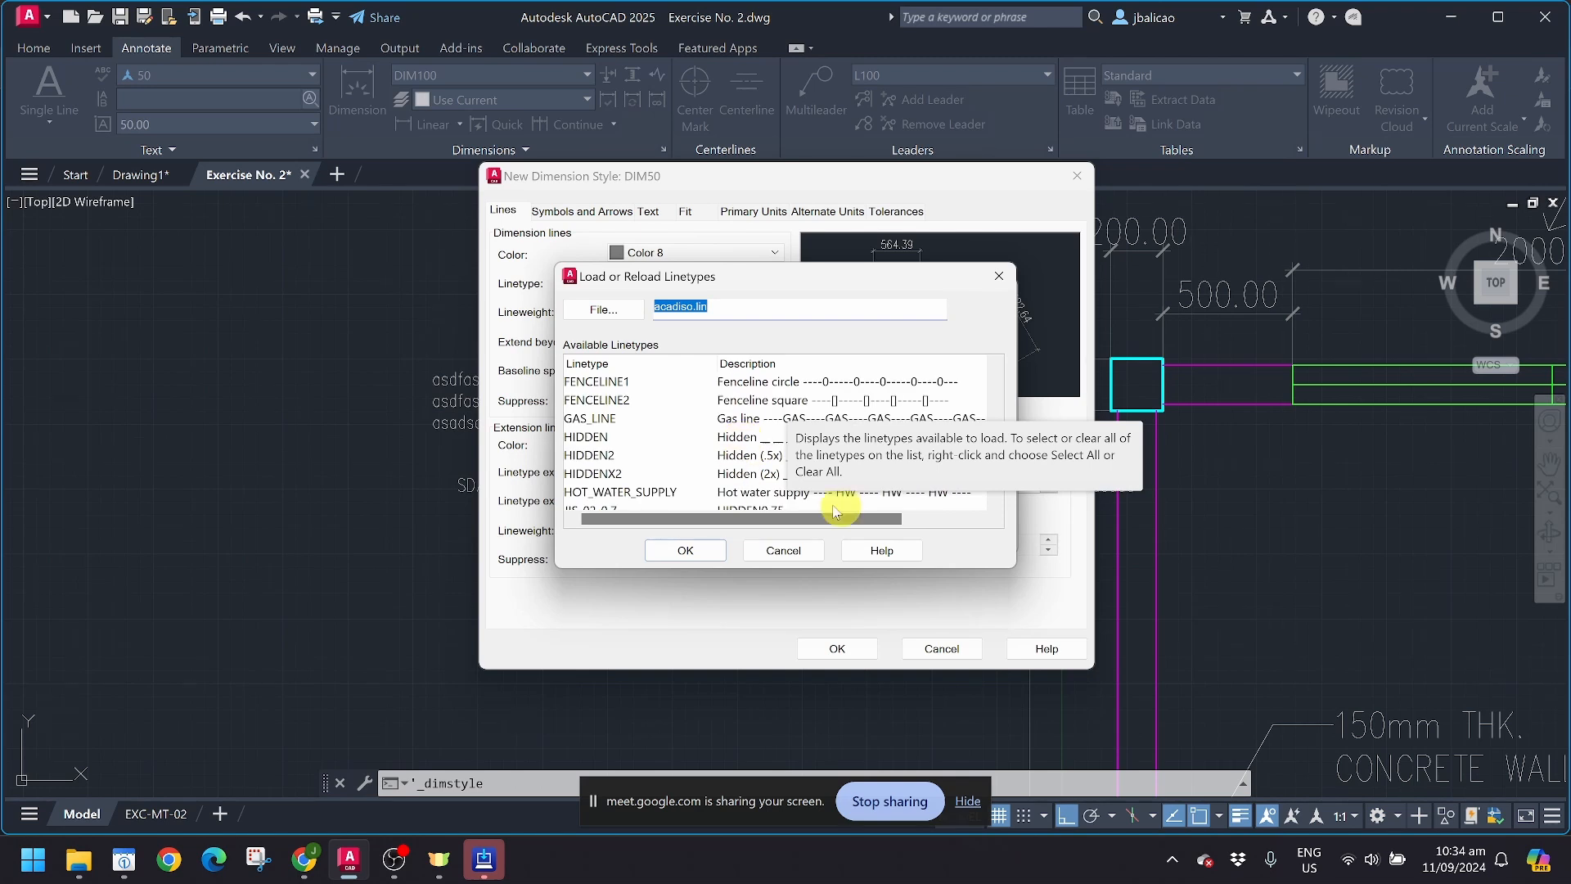
click(783, 551)
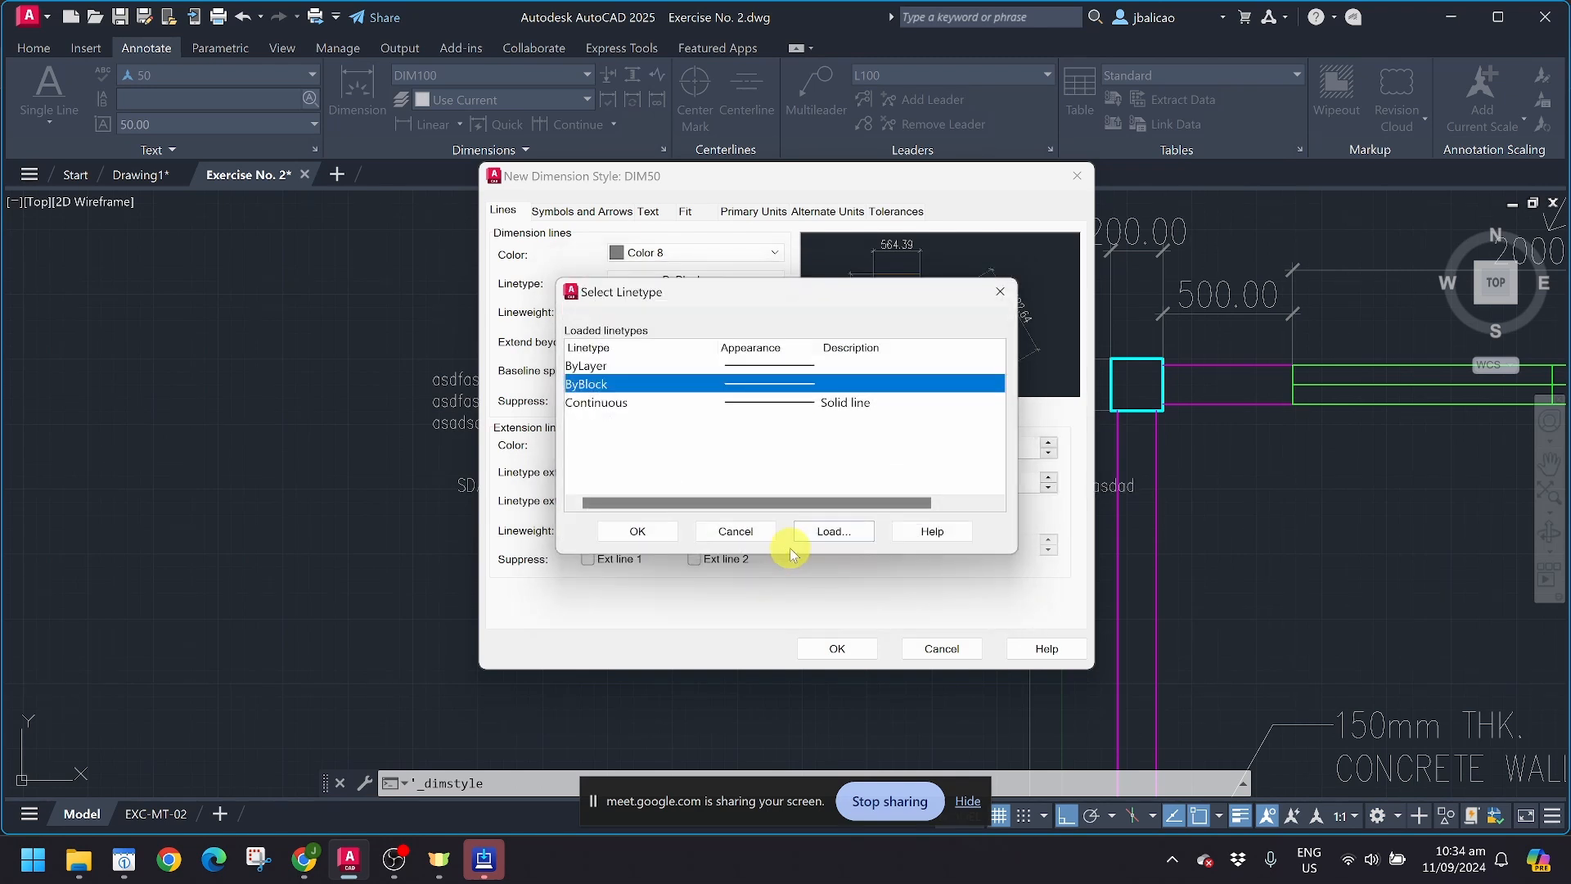
click(754, 533)
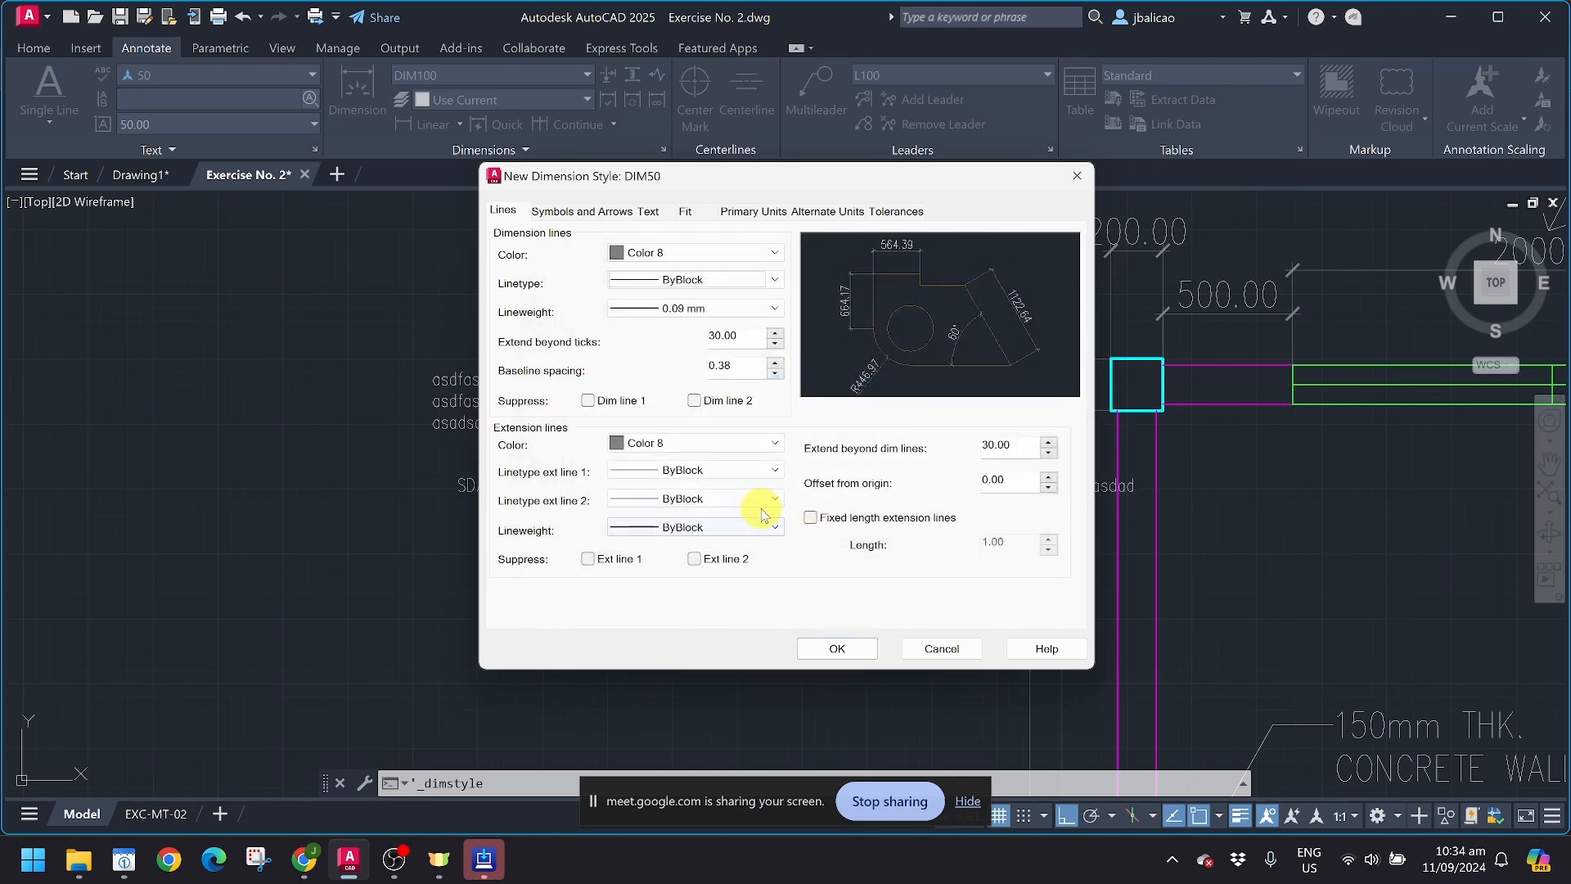
click(647, 308)
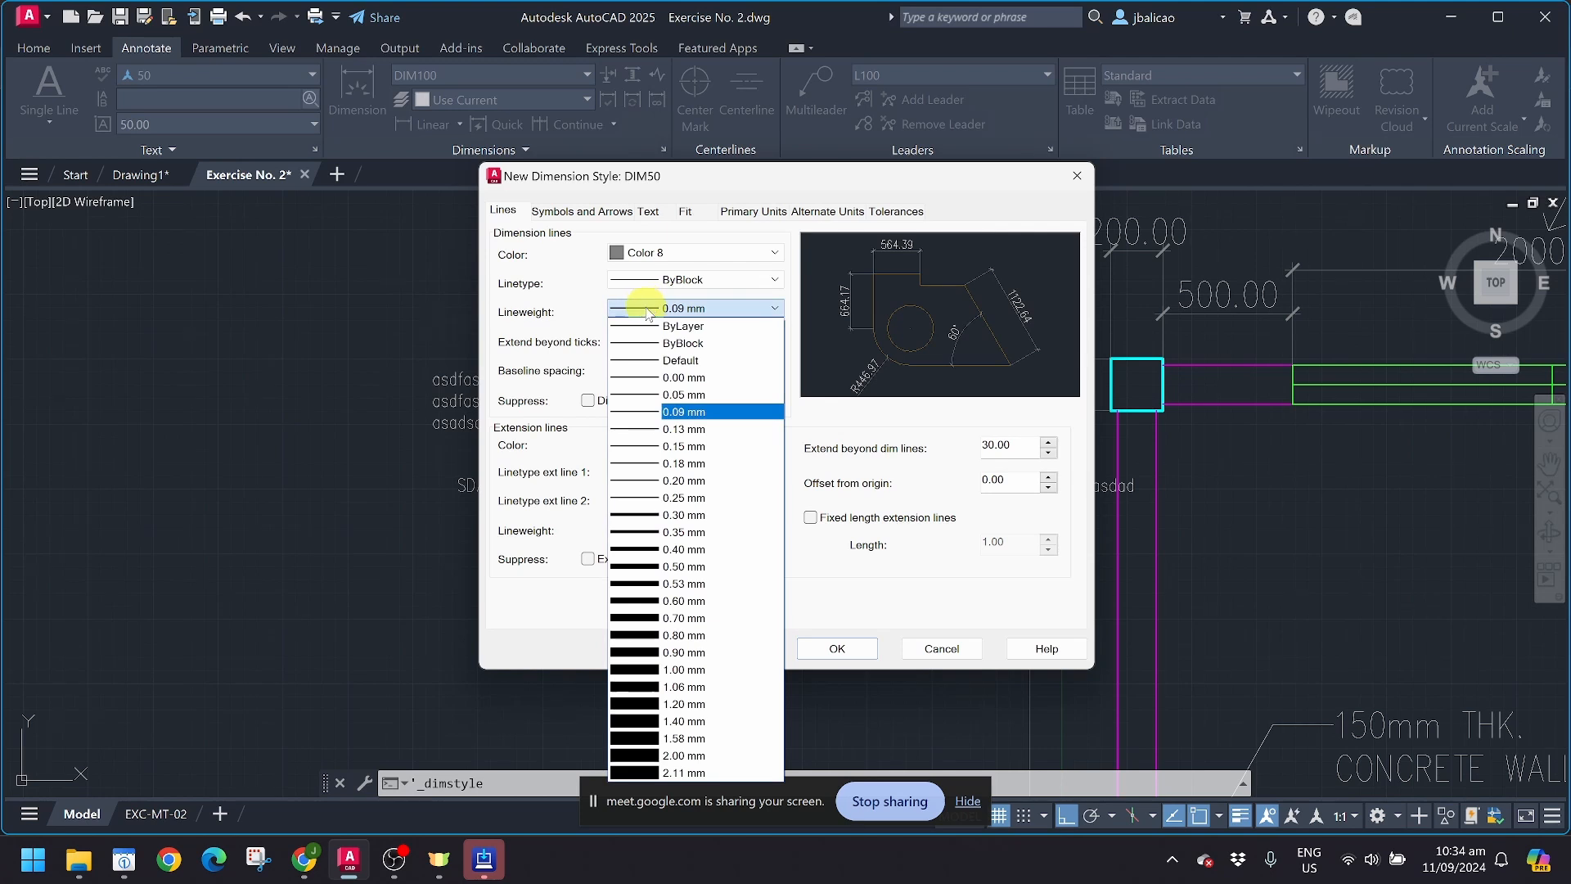
click(724, 234)
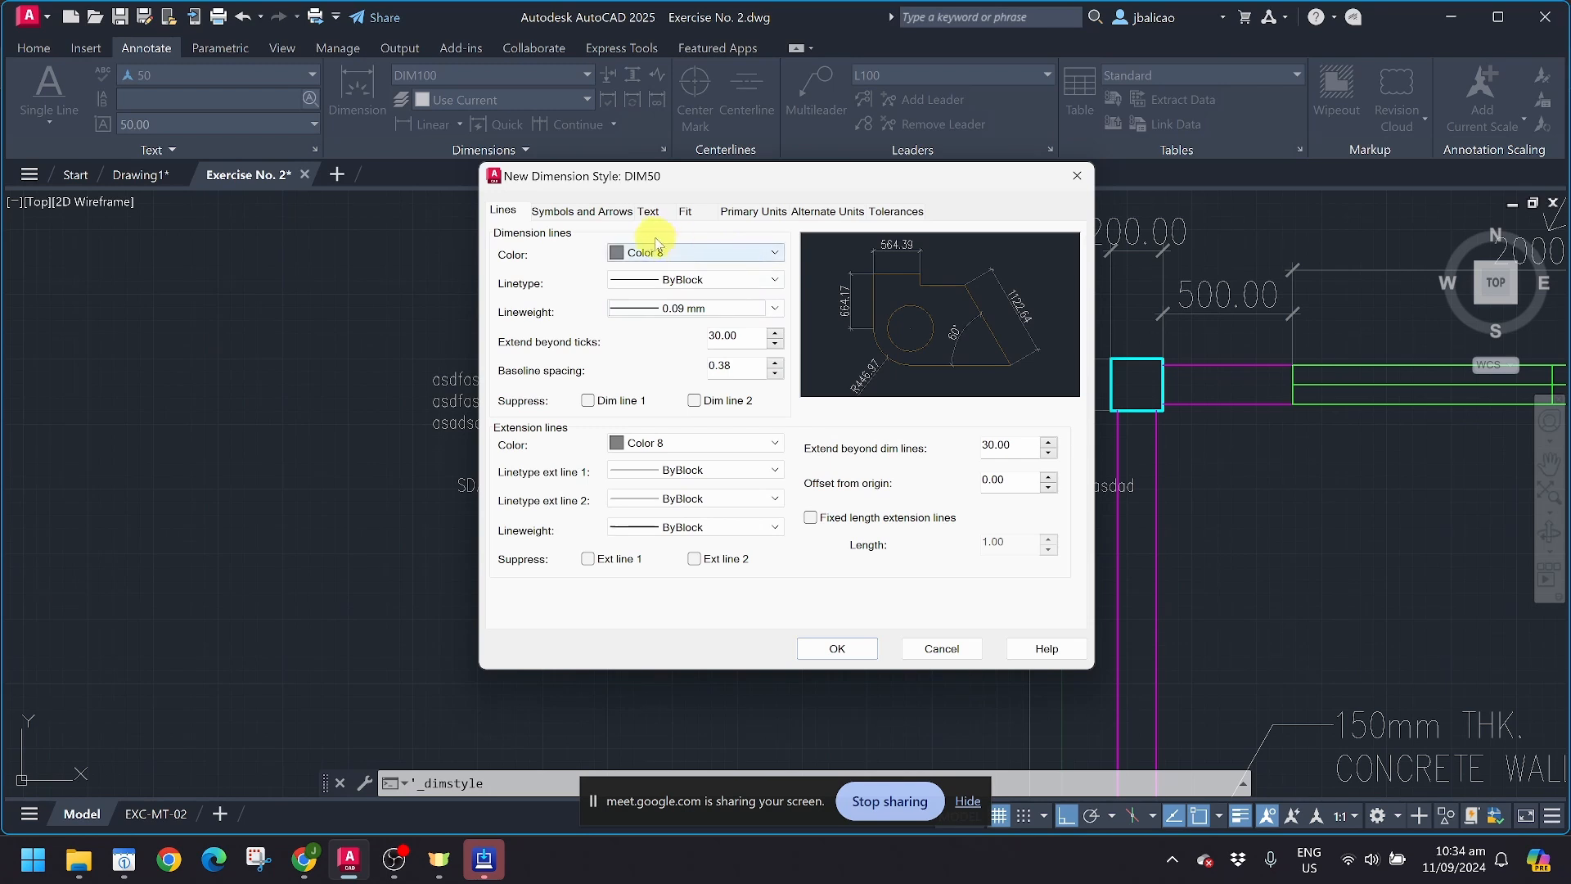
Step: Set the dimension text style of DIM50 to 50
click(648, 213)
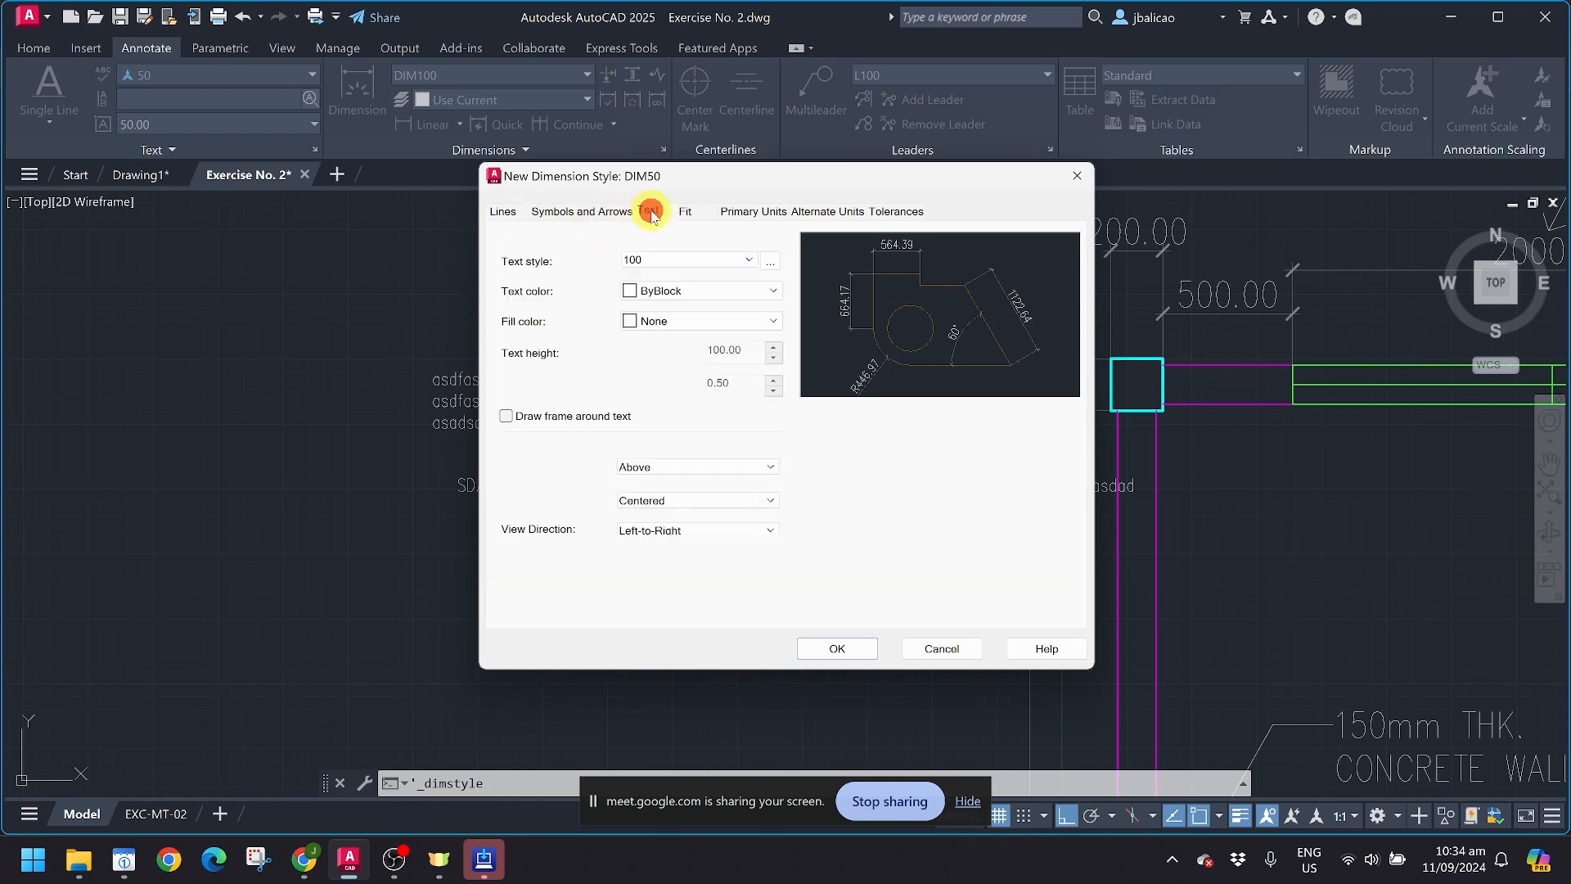
click(732, 262)
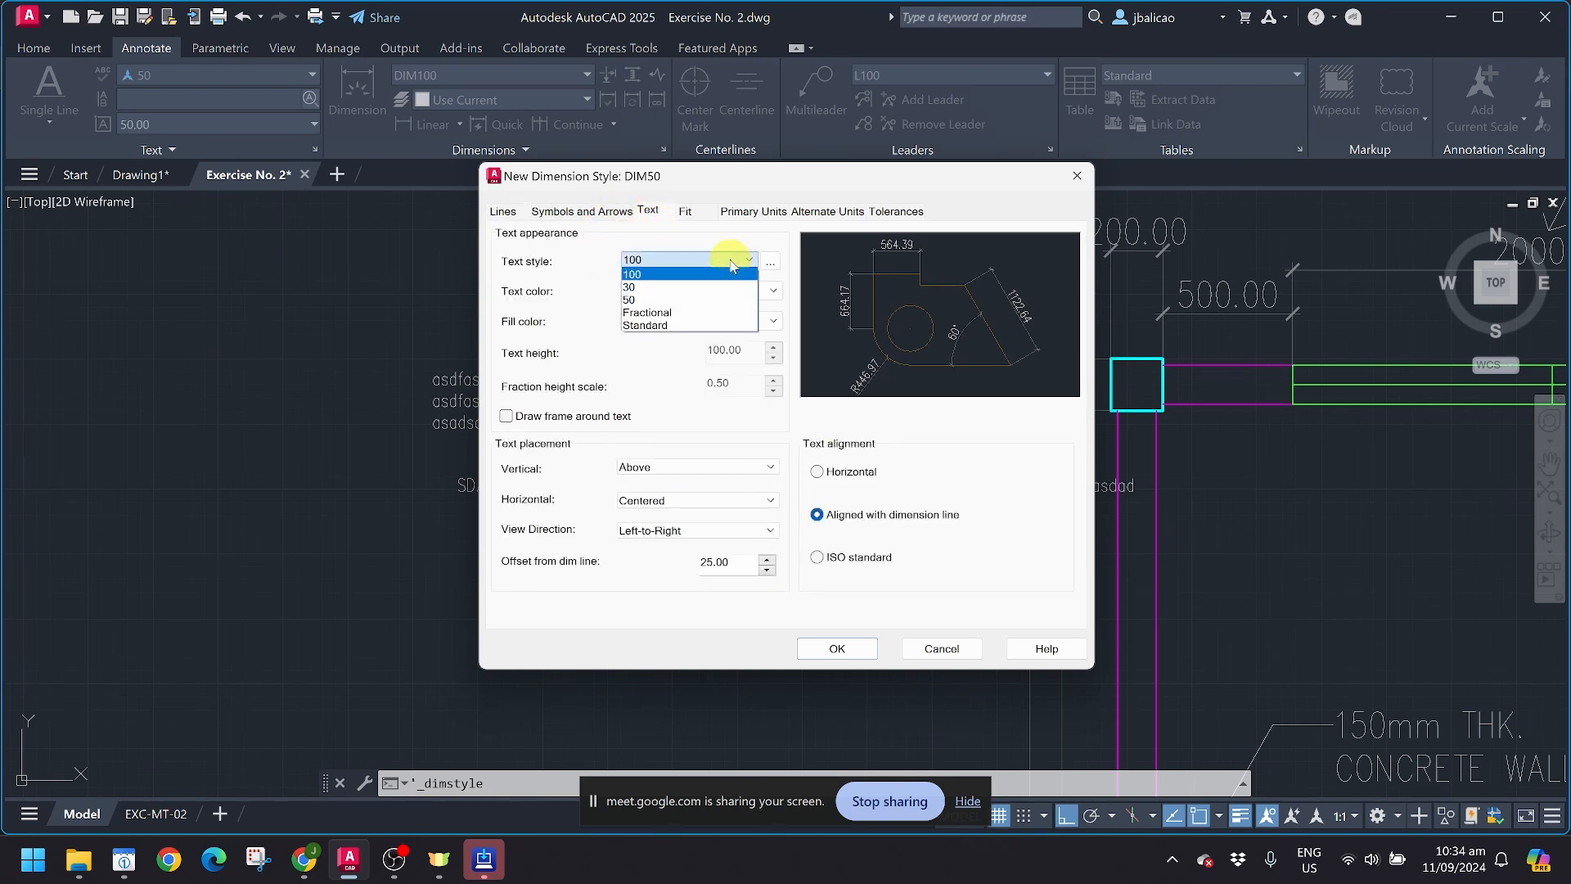
click(687, 299)
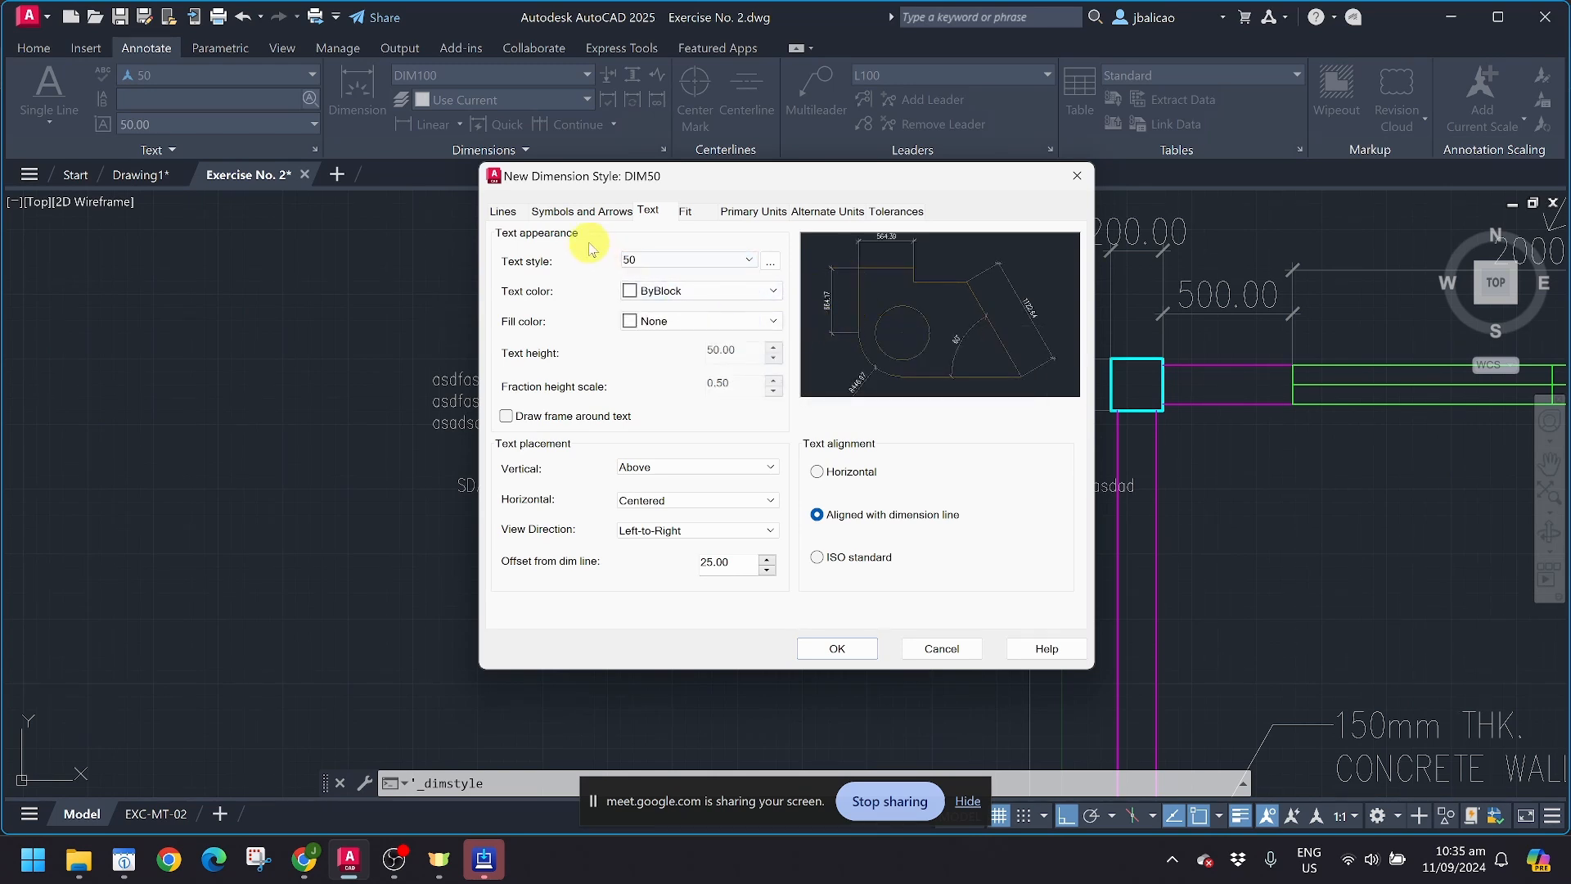
Step: Set the extension beyond ticks and beyond dimension lines to 25 each, and colour the extension lines red
click(503, 213)
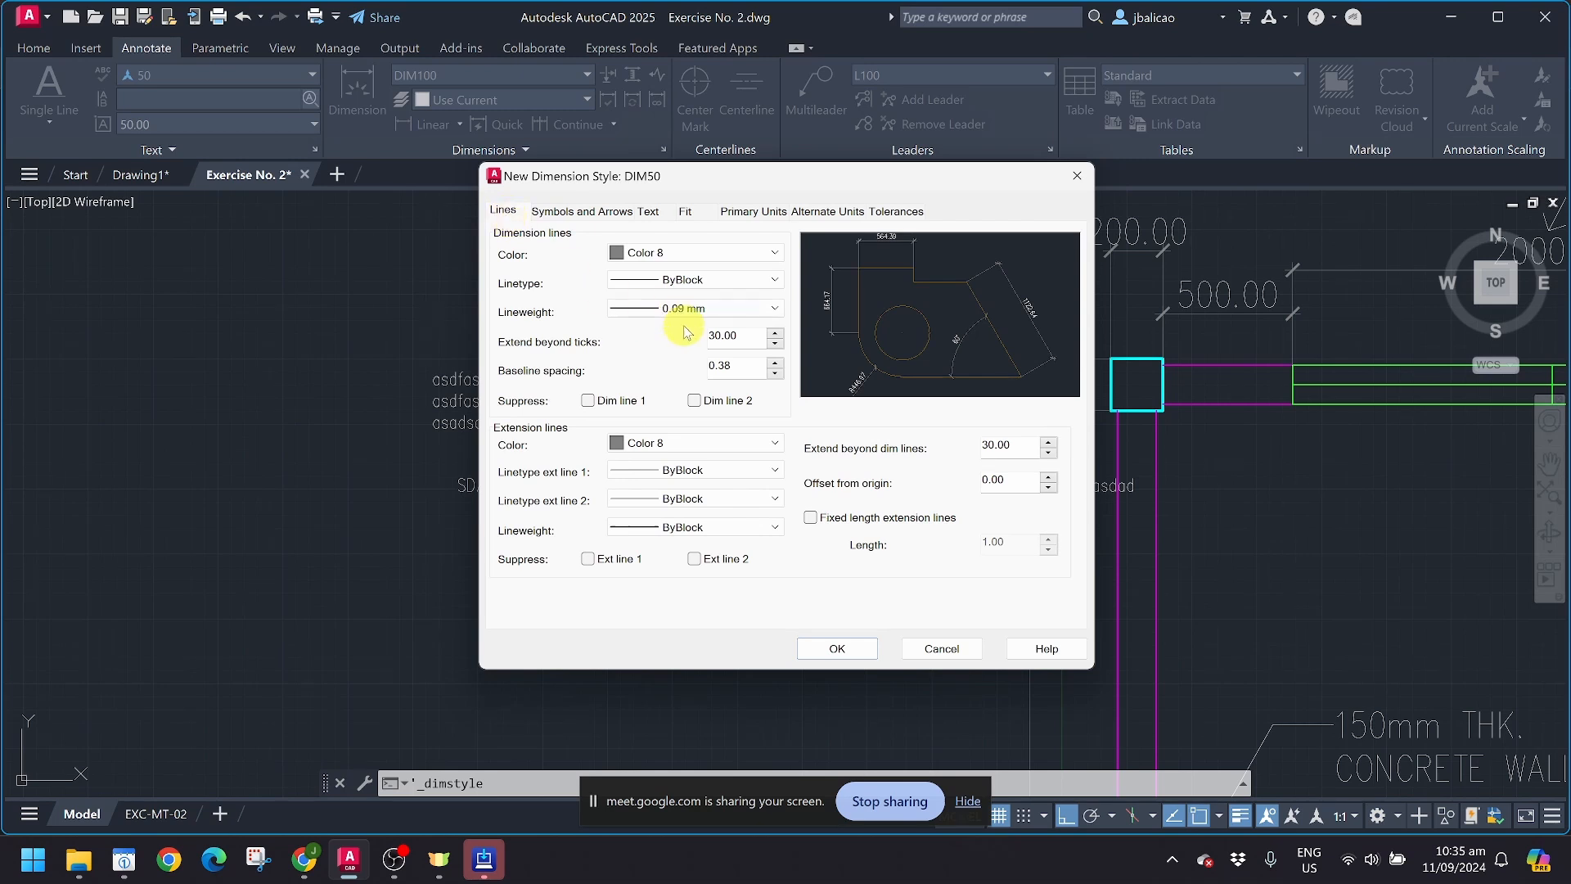
drag(745, 337, 640, 322)
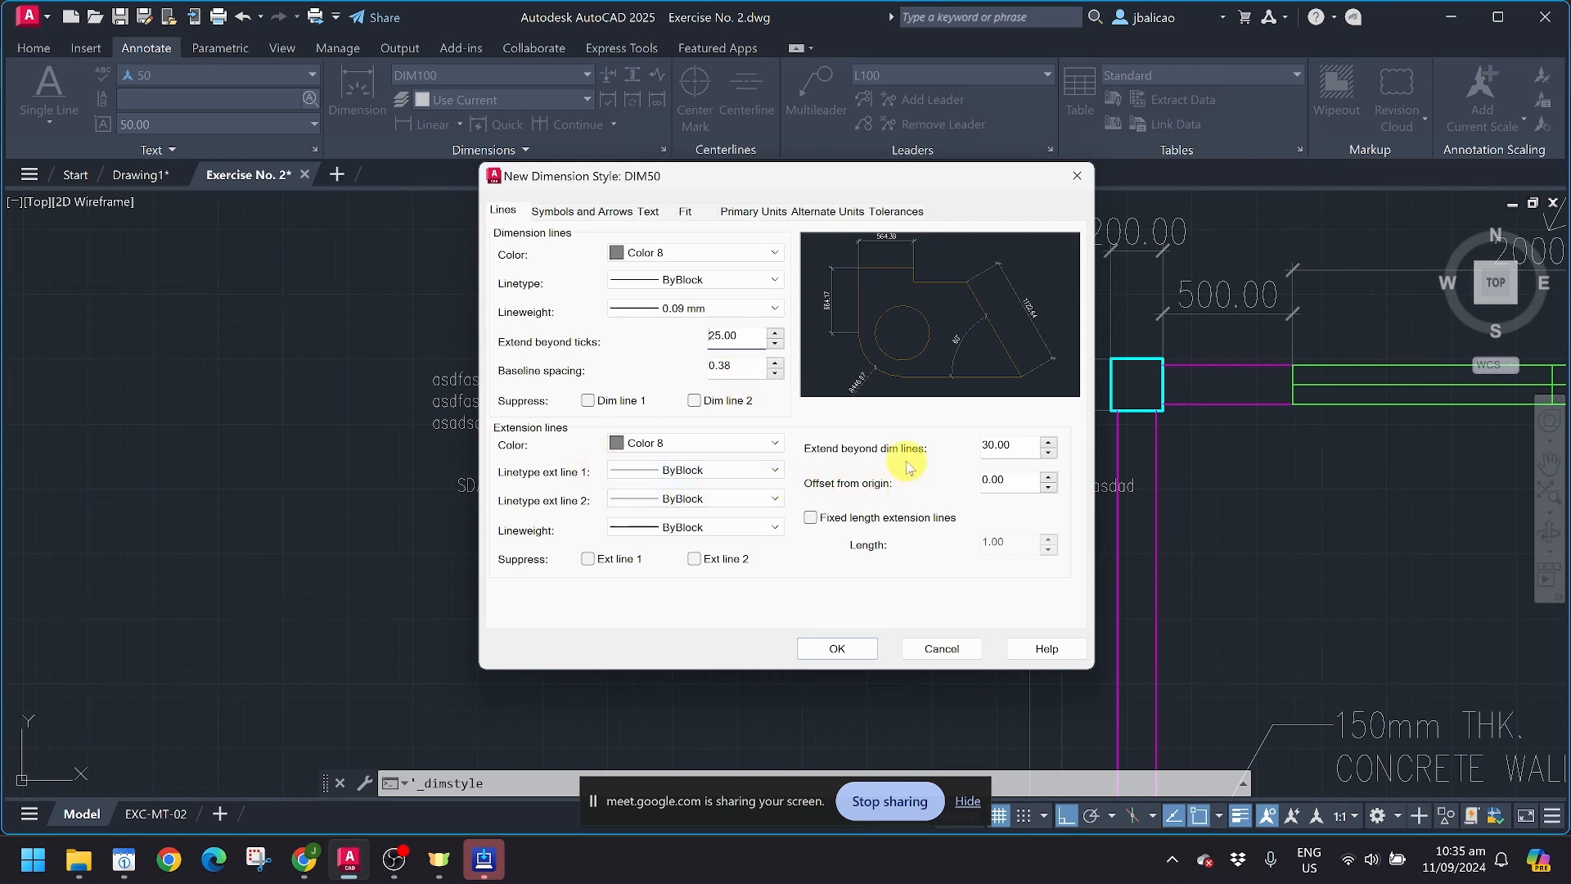
drag(1014, 446, 963, 437)
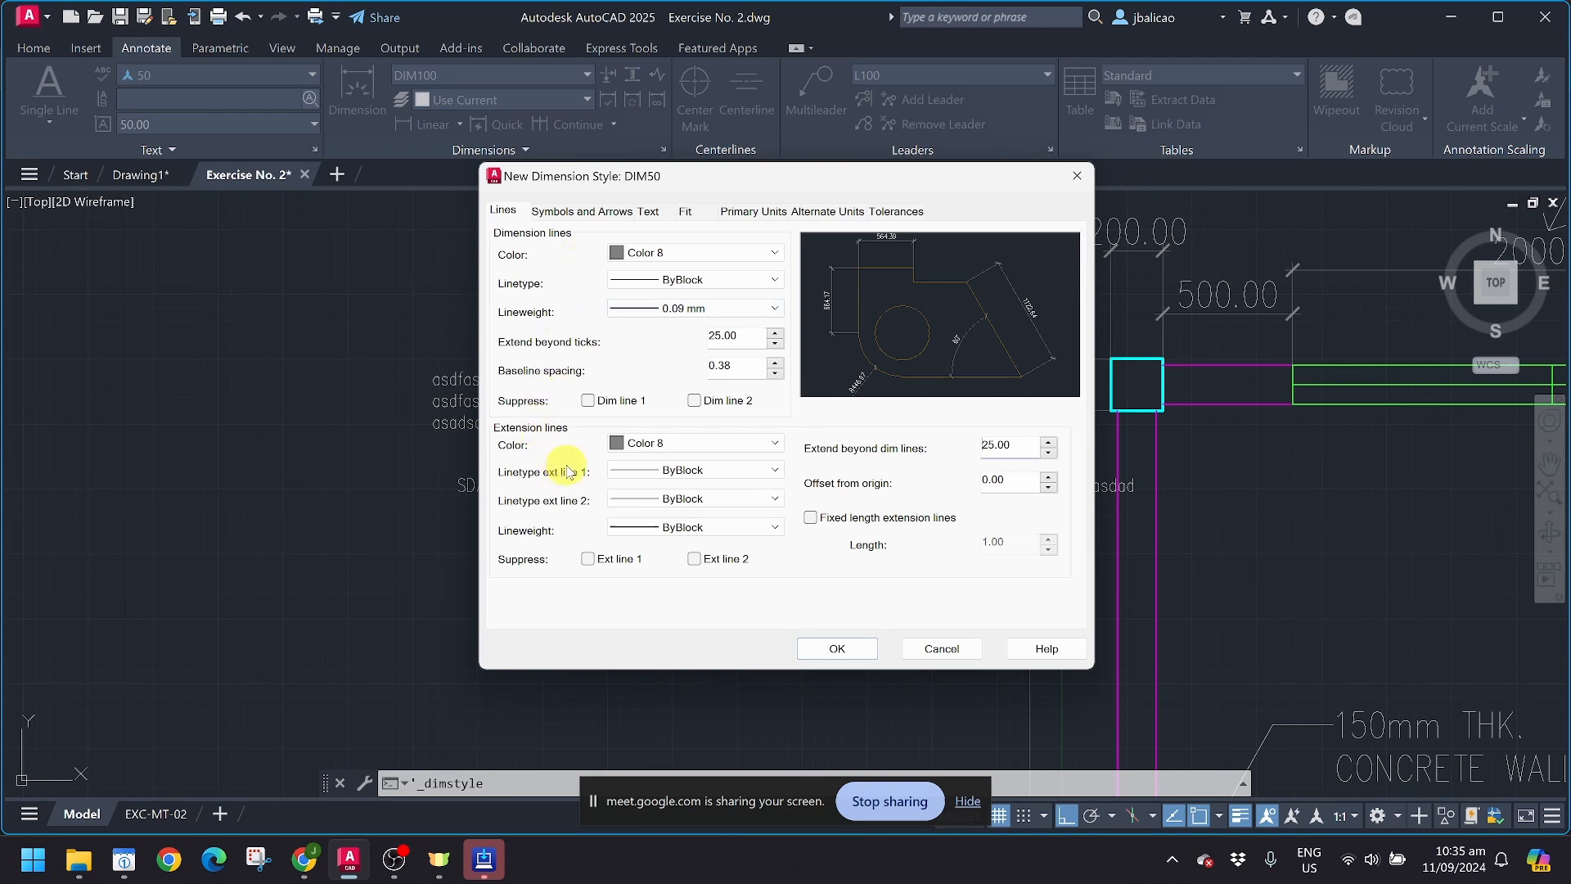
click(710, 442)
click(676, 497)
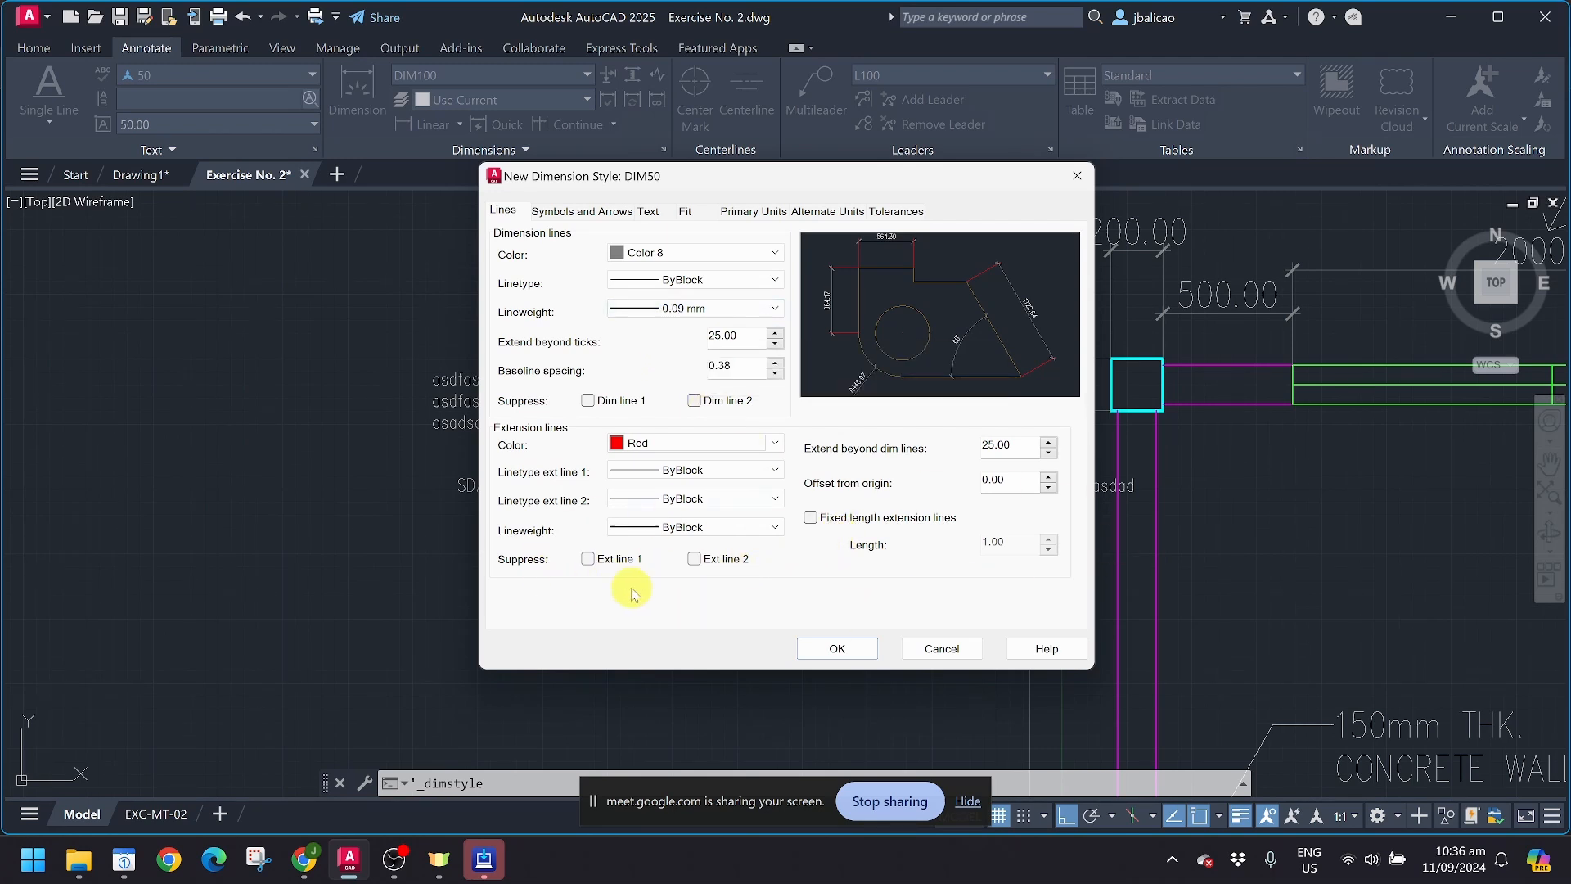
Step: Try the Dot arrowhead for both ends of the dimension lines and check the dimension line settings
click(584, 212)
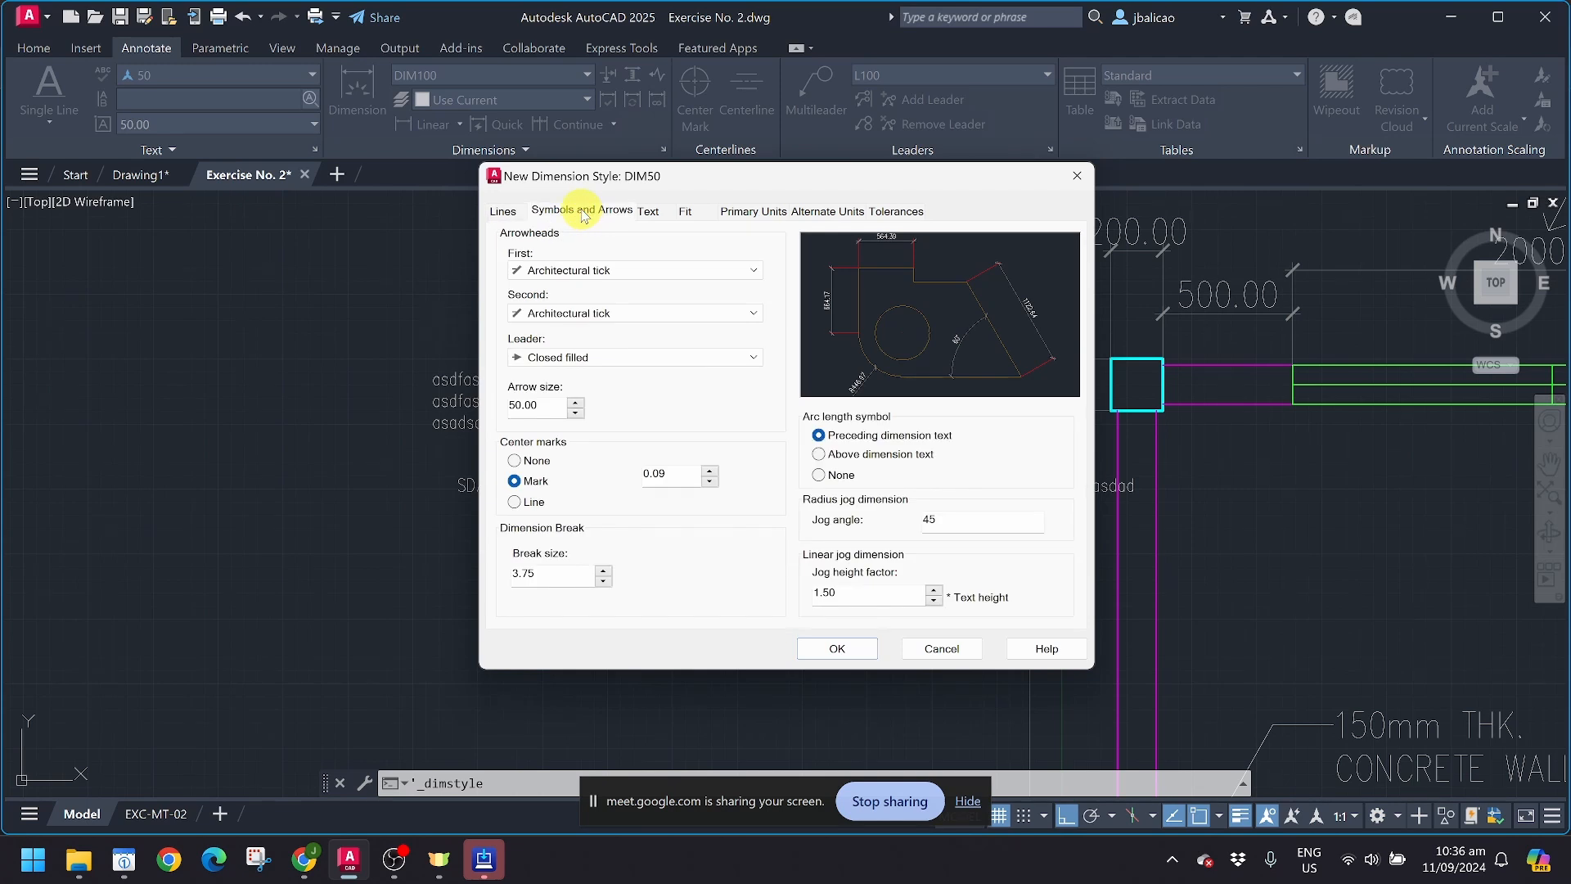
click(696, 270)
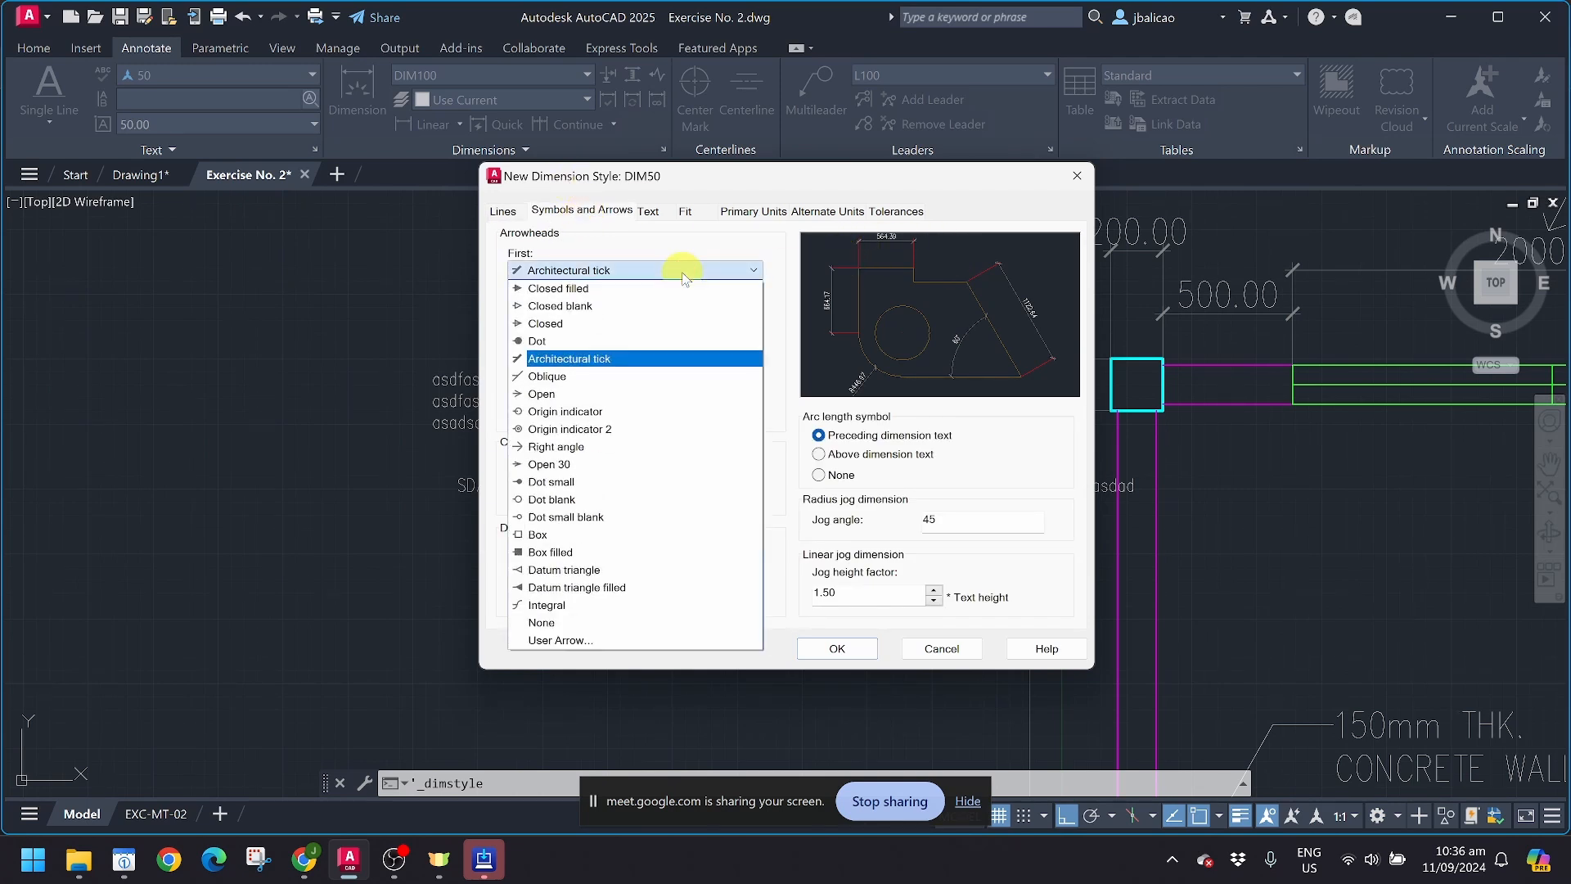
click(593, 340)
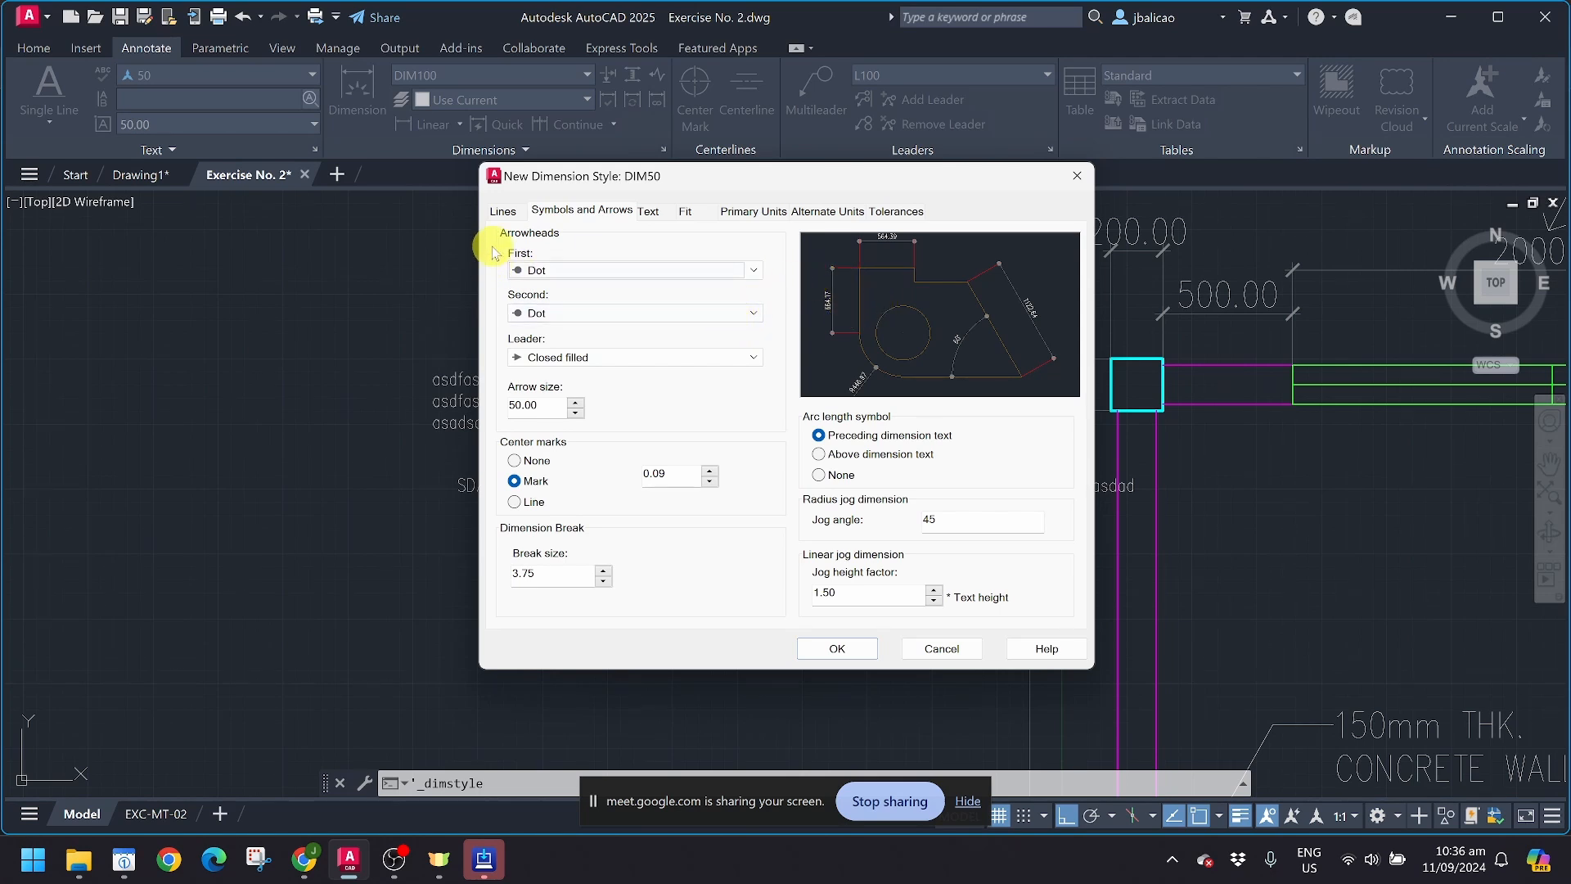
click(507, 211)
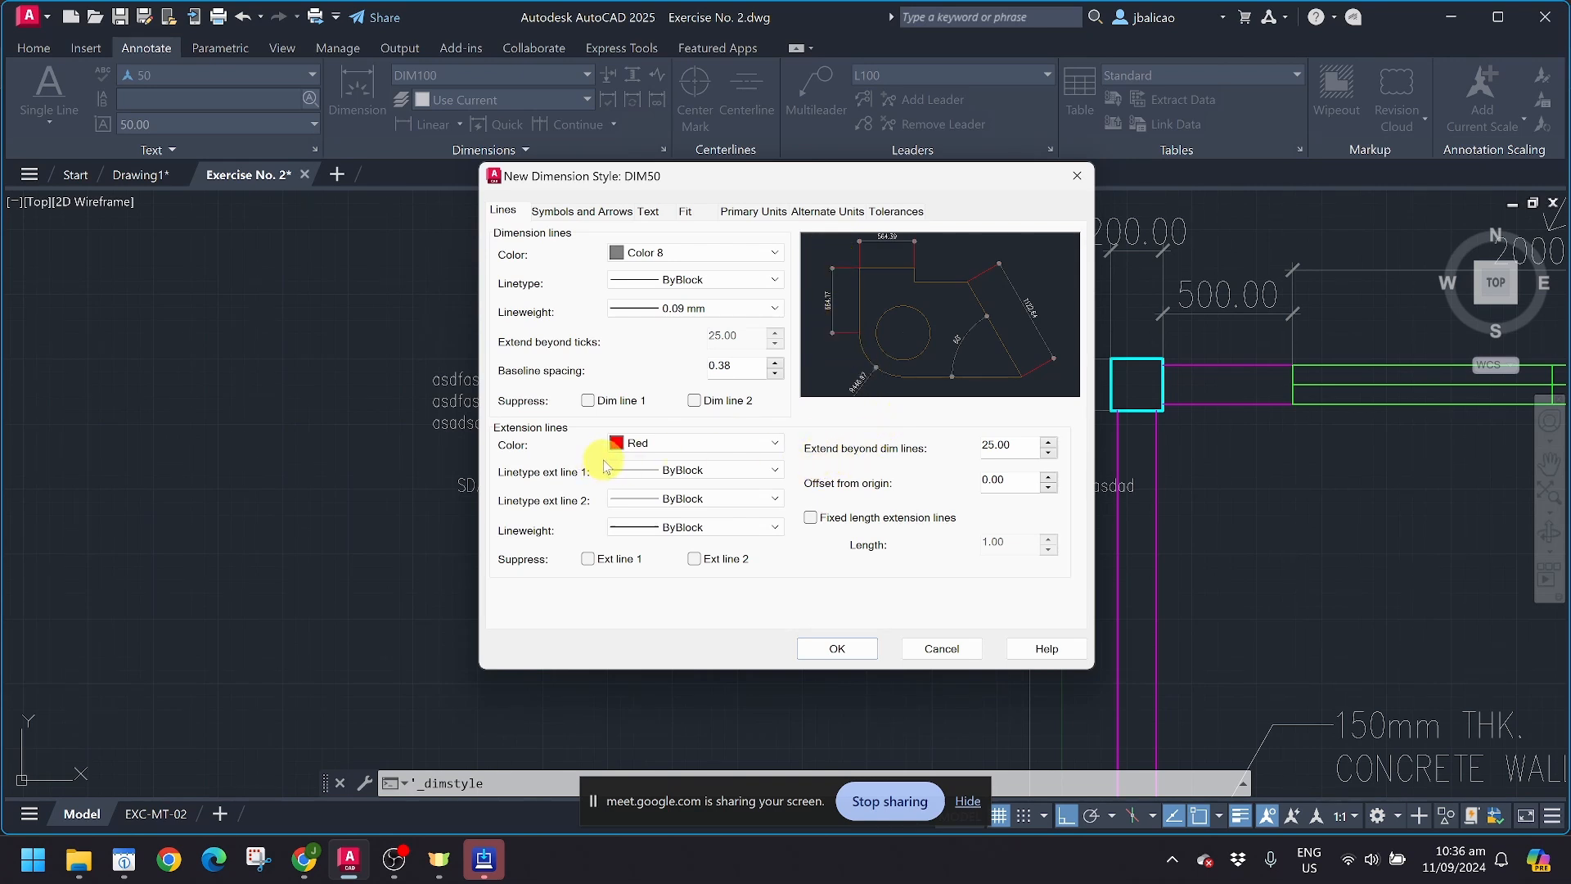
Step: Try the Dot small blank and Closed filled arrowheads, and set both arrowheads back to Architectural tick
click(575, 214)
click(569, 271)
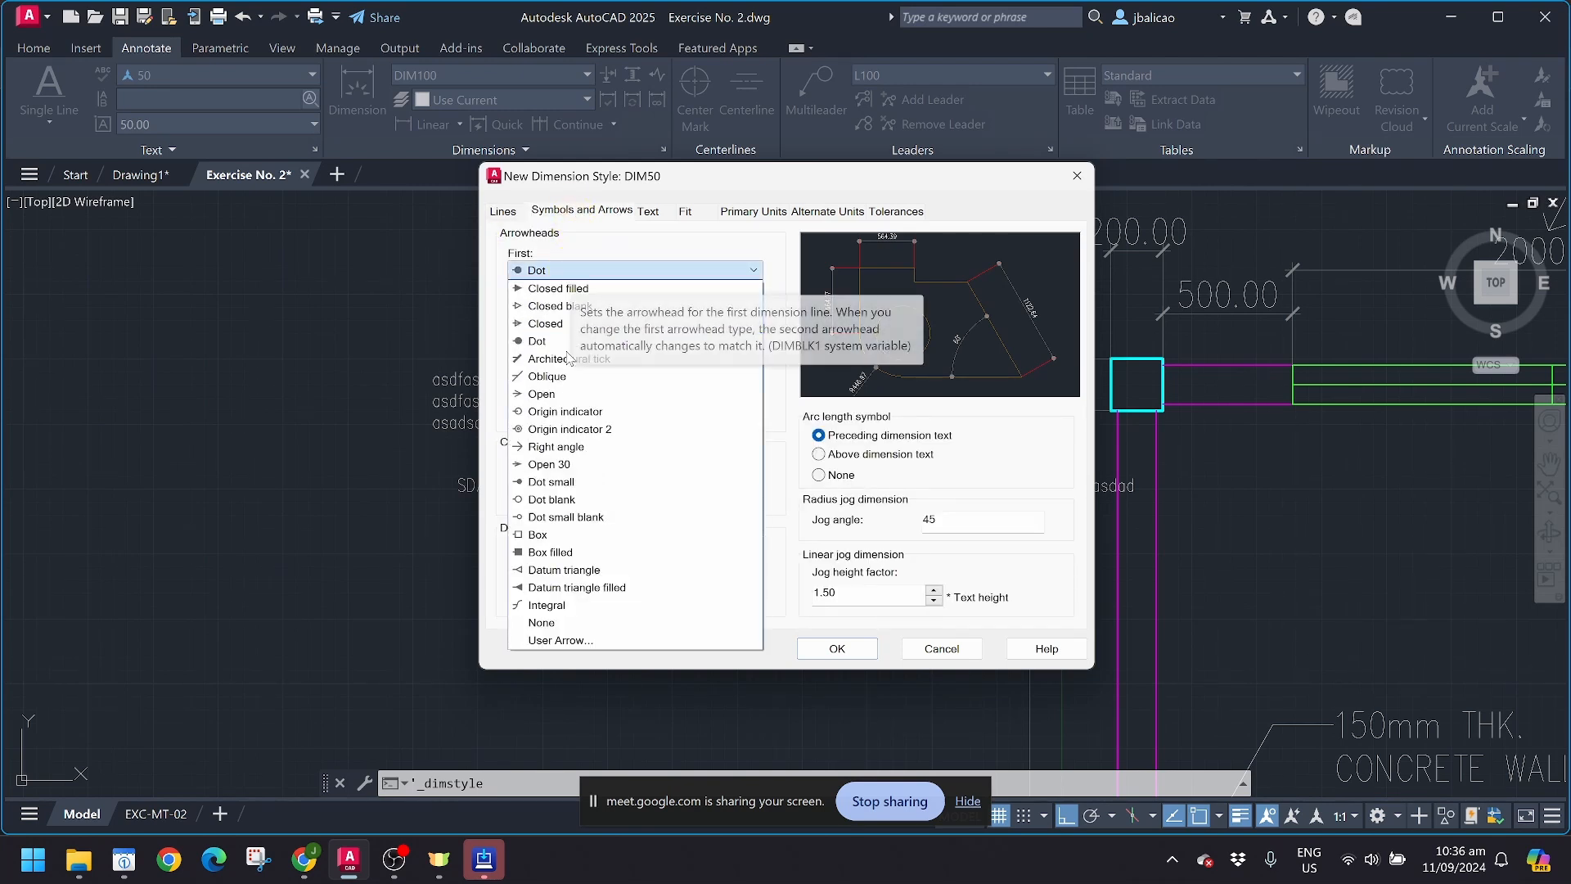
click(585, 518)
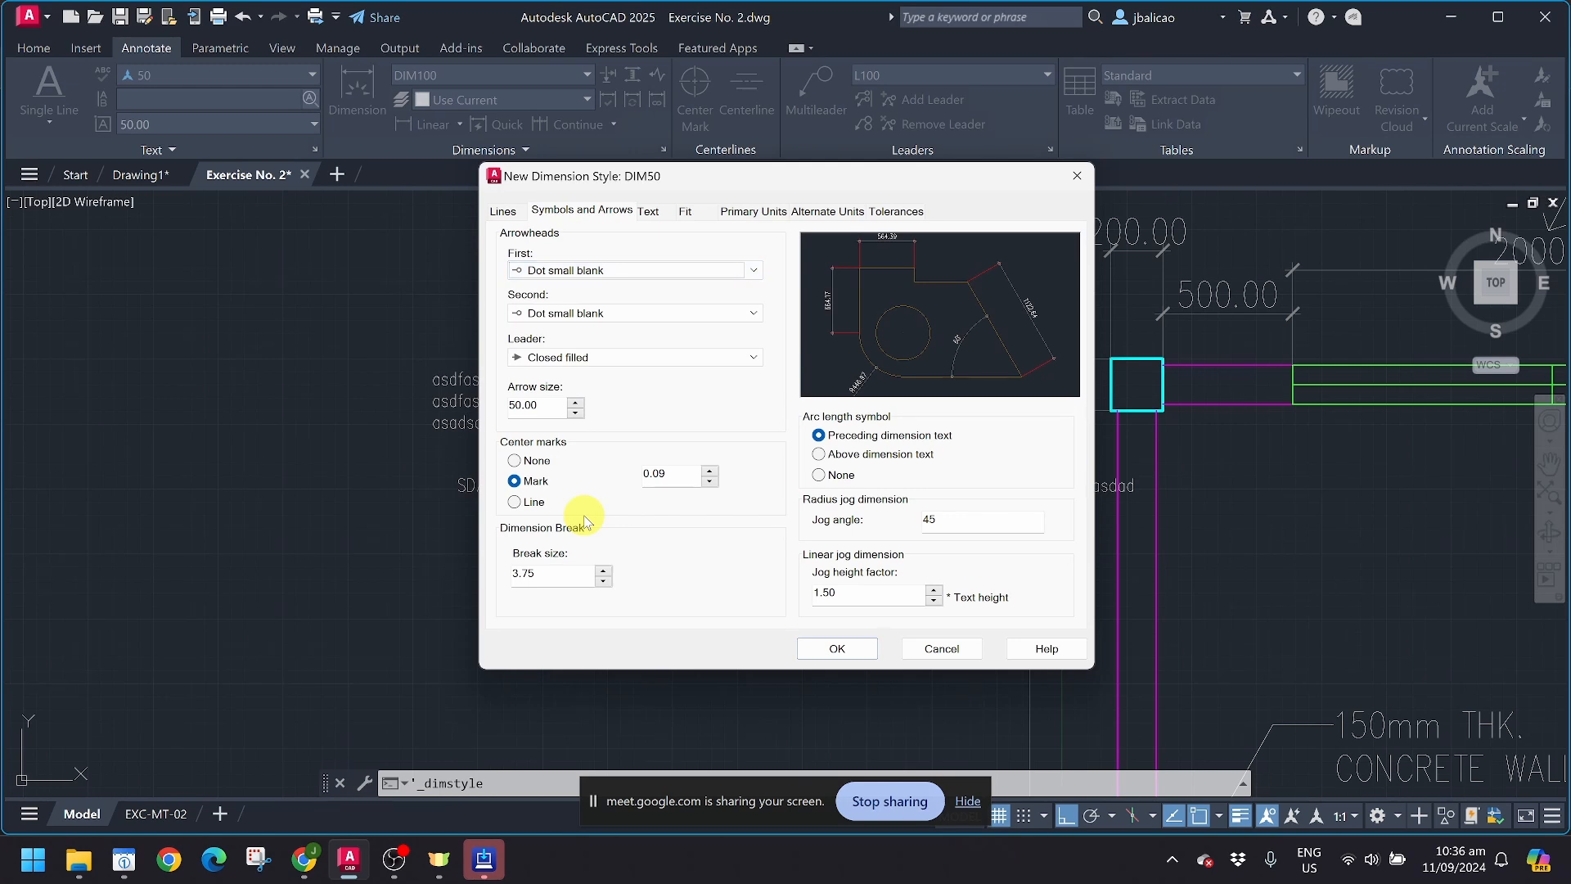
click(590, 270)
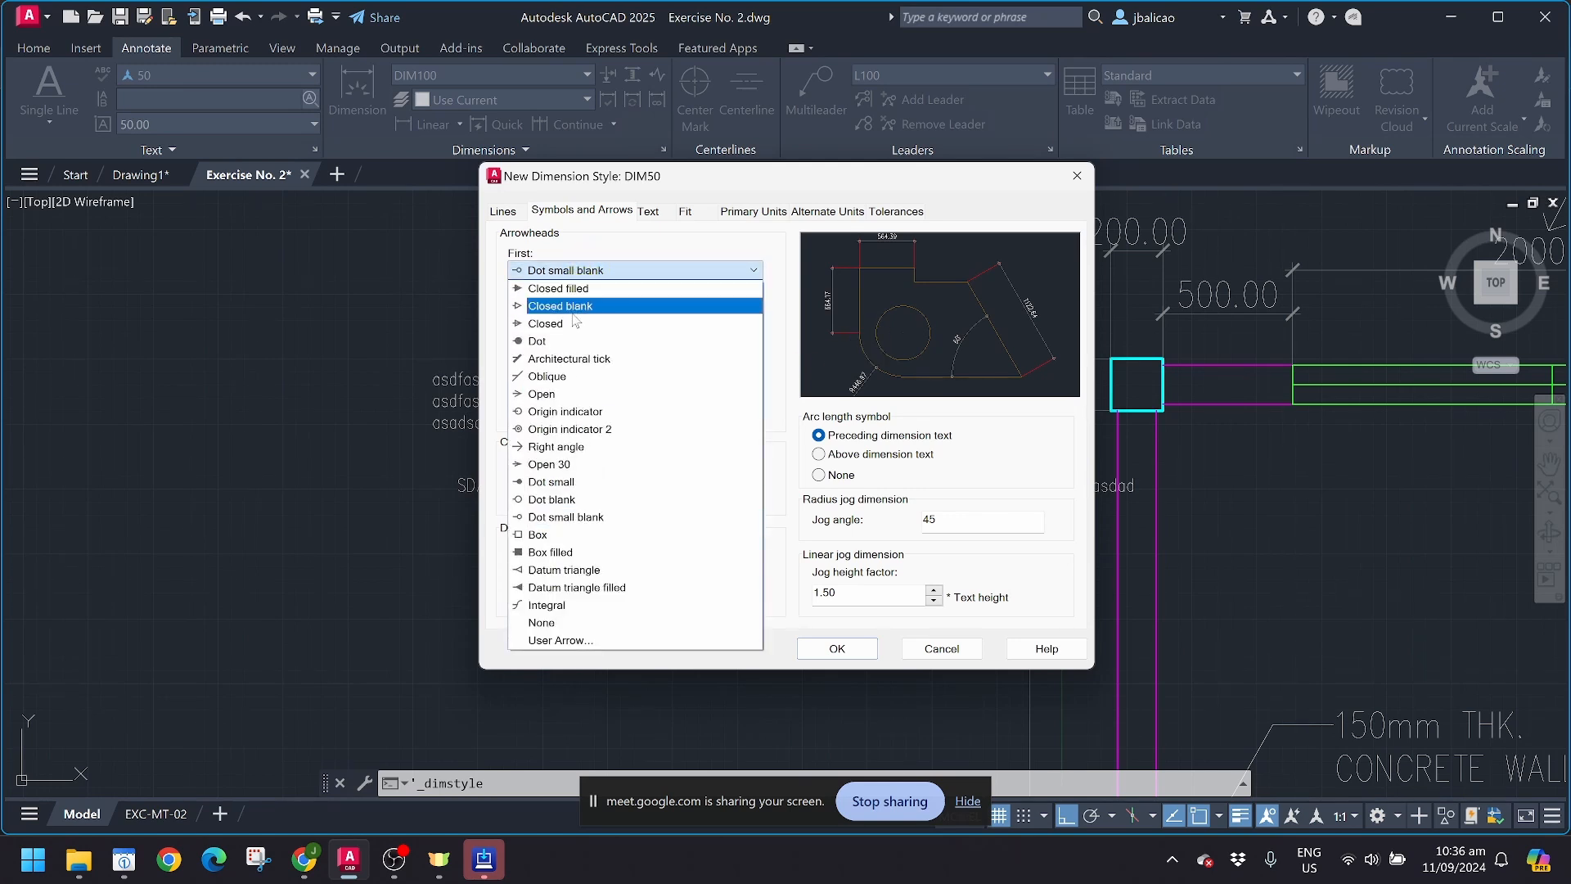
click(589, 288)
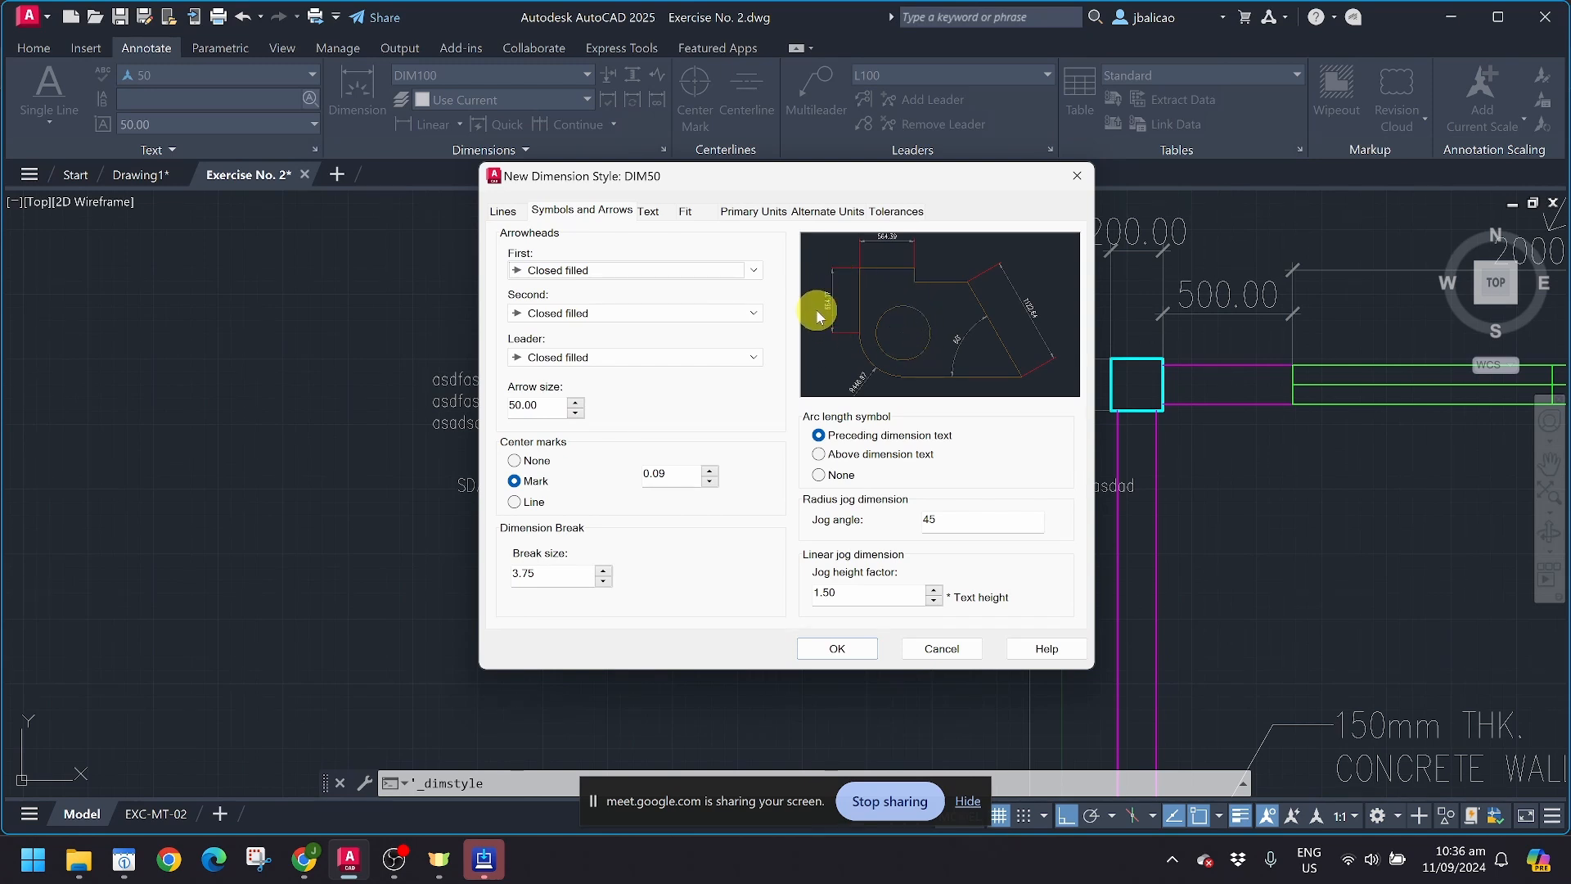
click(605, 271)
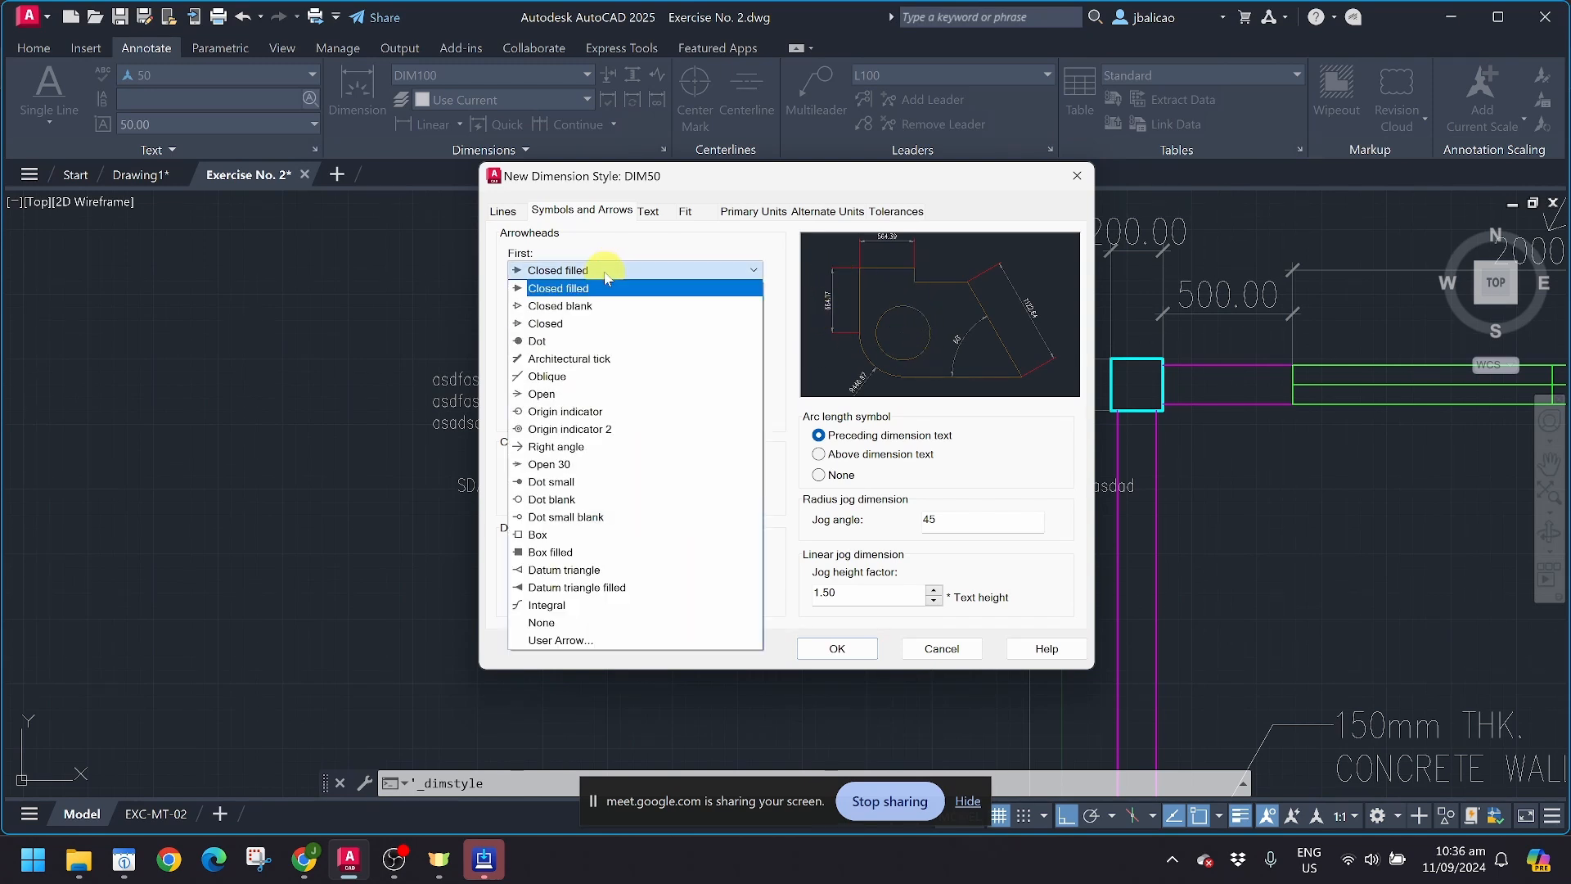
click(586, 358)
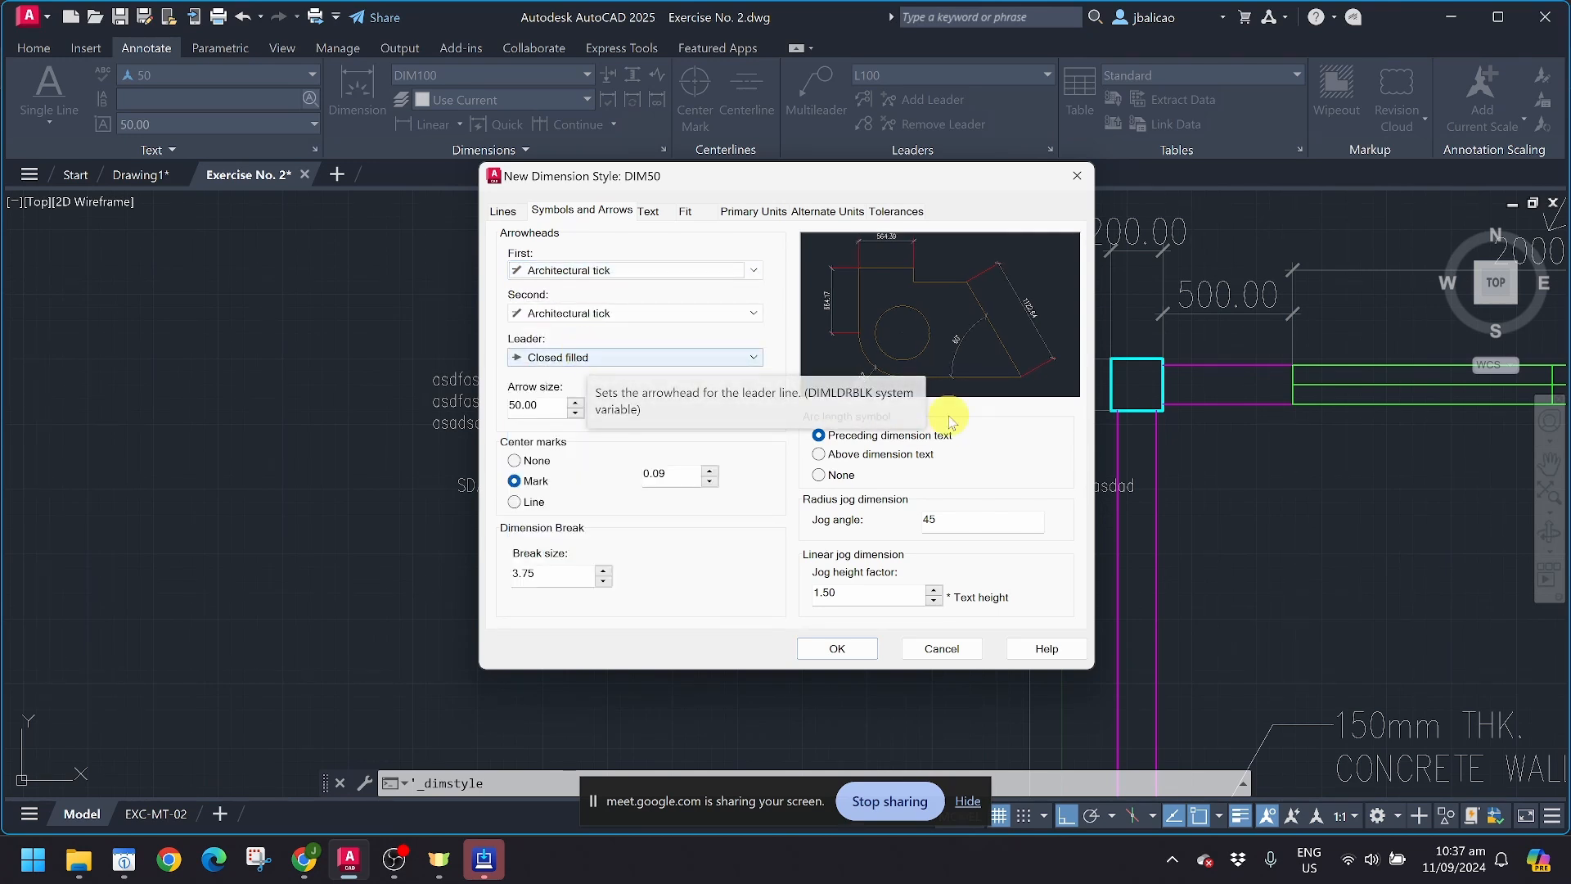
Step: Try Horizontal dimension text alignment twice in the preview, returning to Aligned with dimension line each time
click(651, 215)
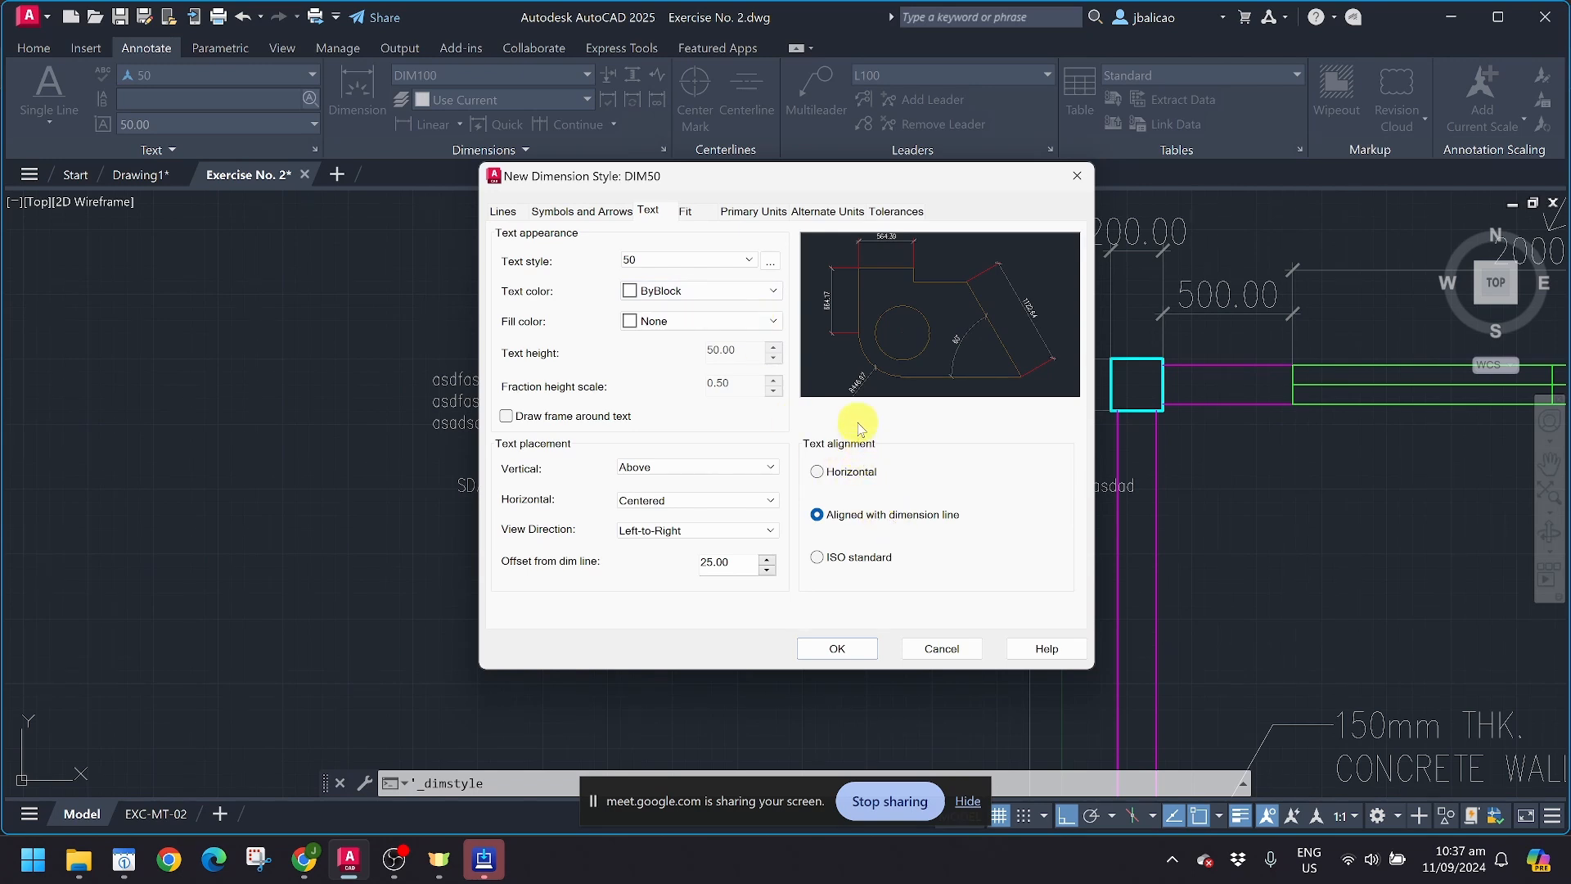
click(818, 472)
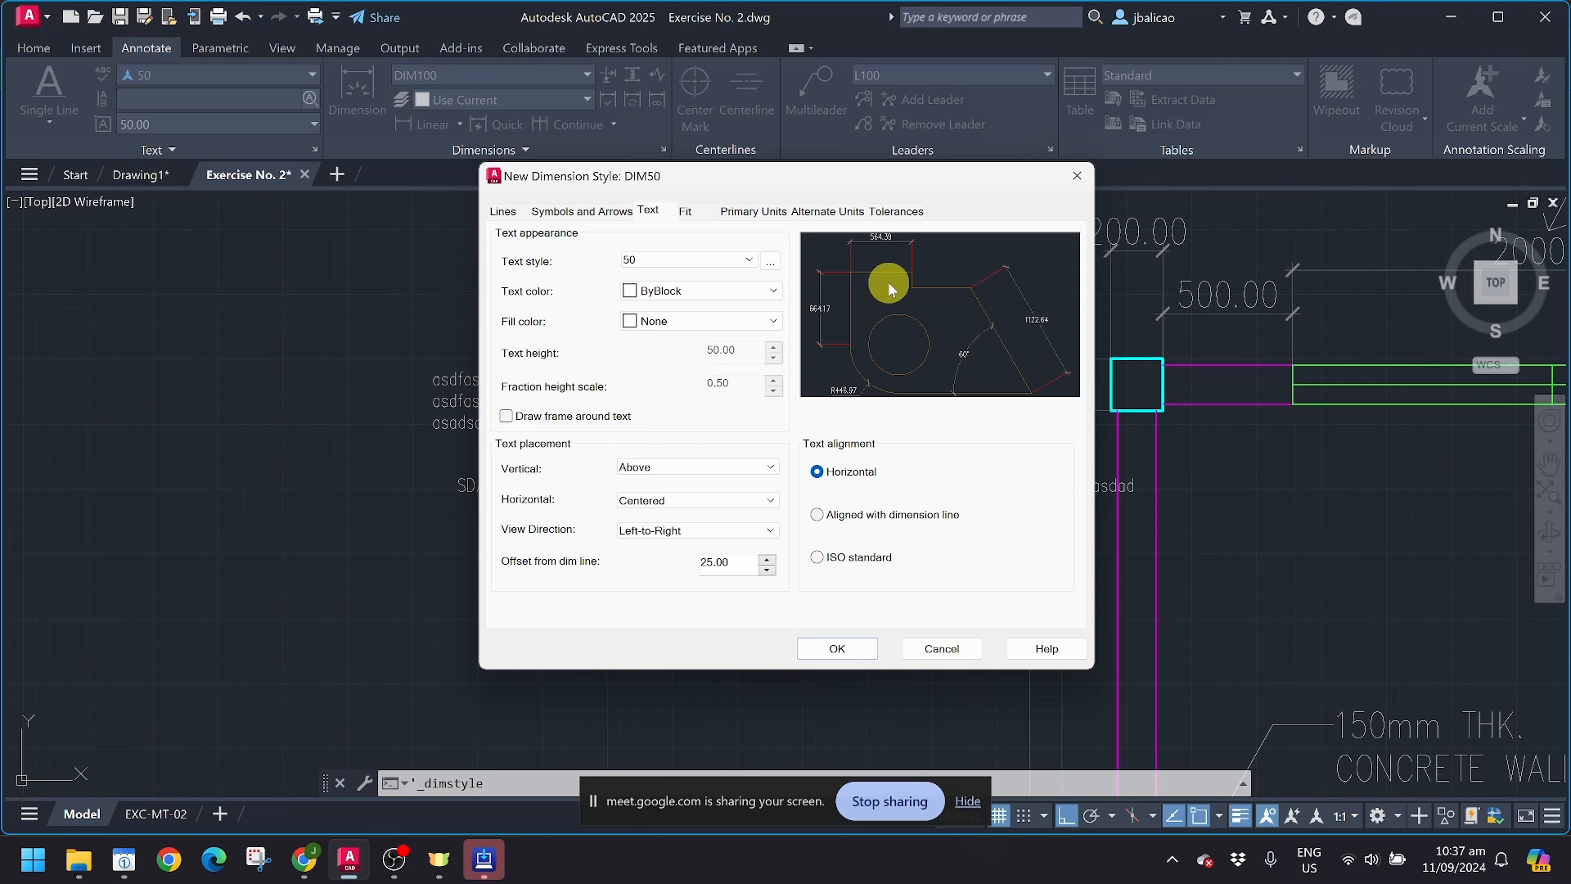
click(869, 515)
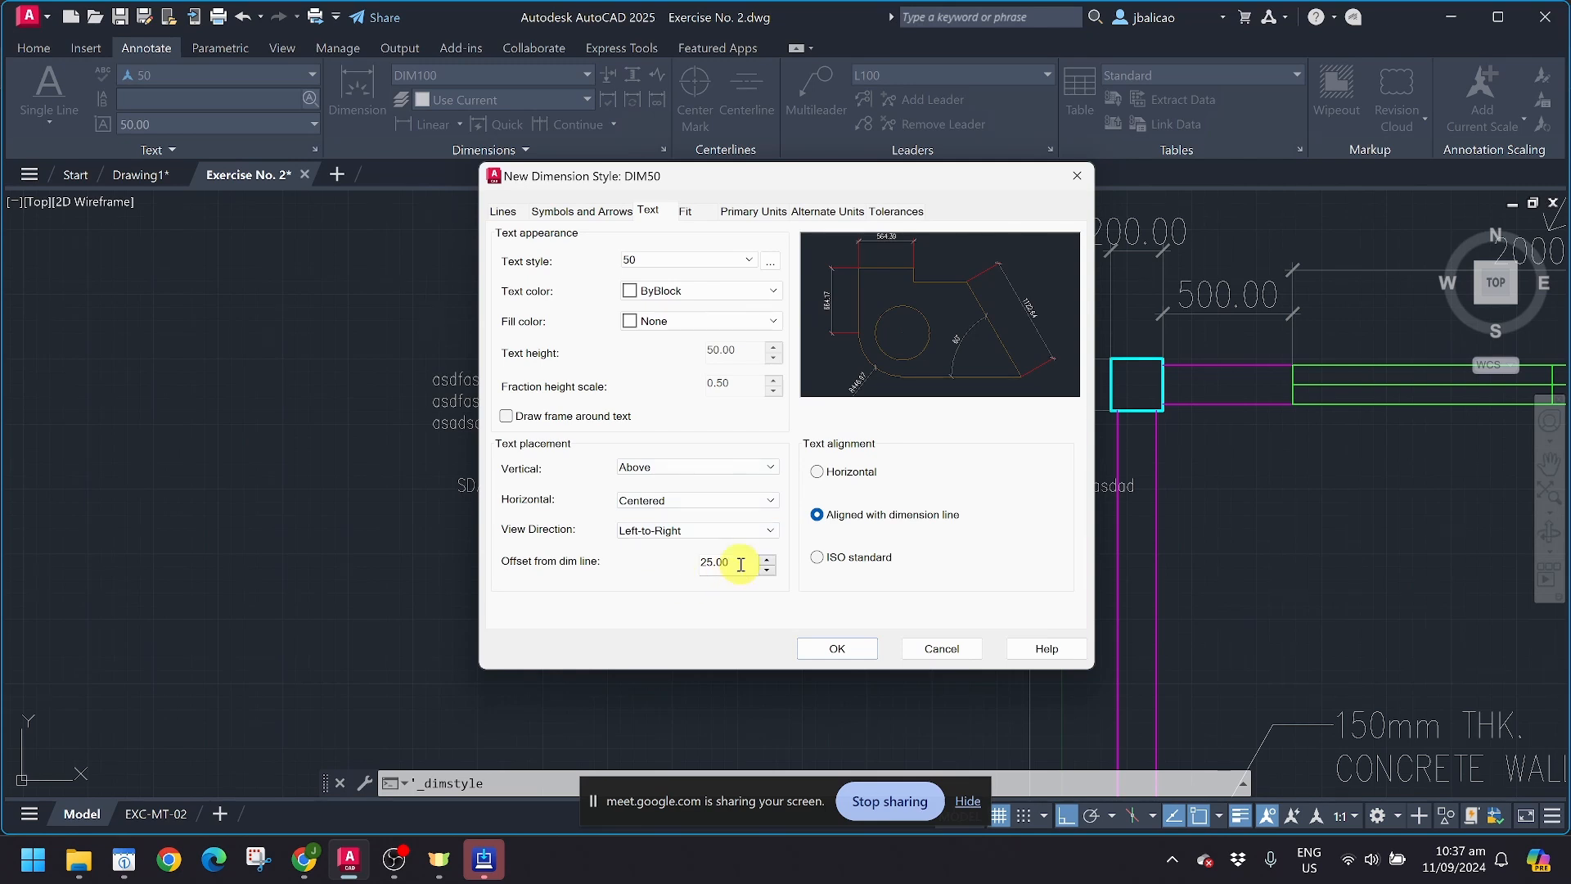
click(816, 471)
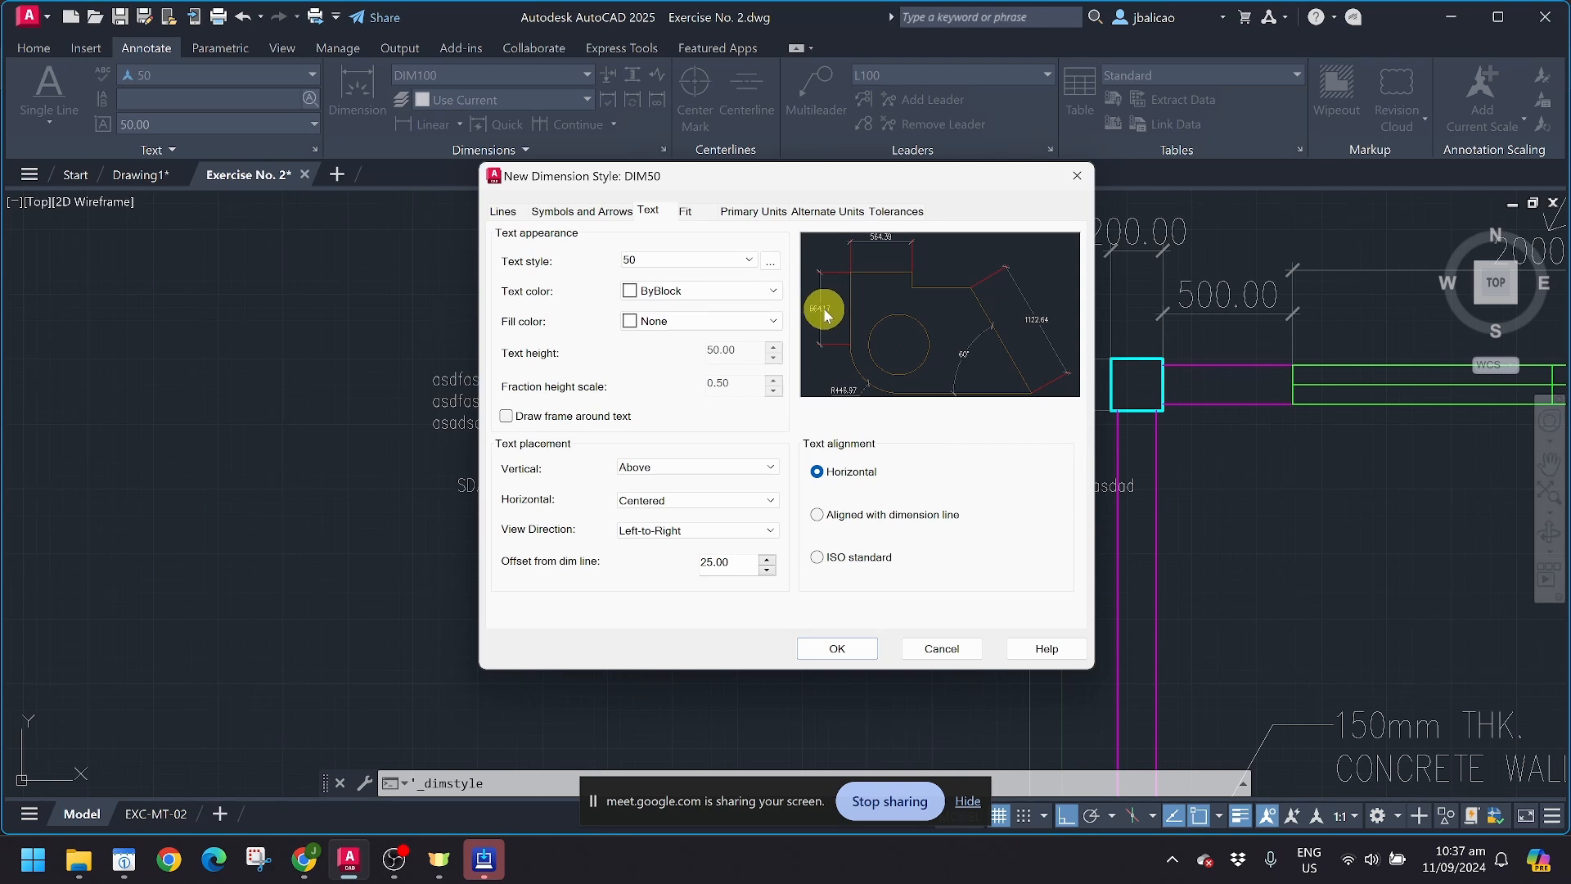
click(832, 515)
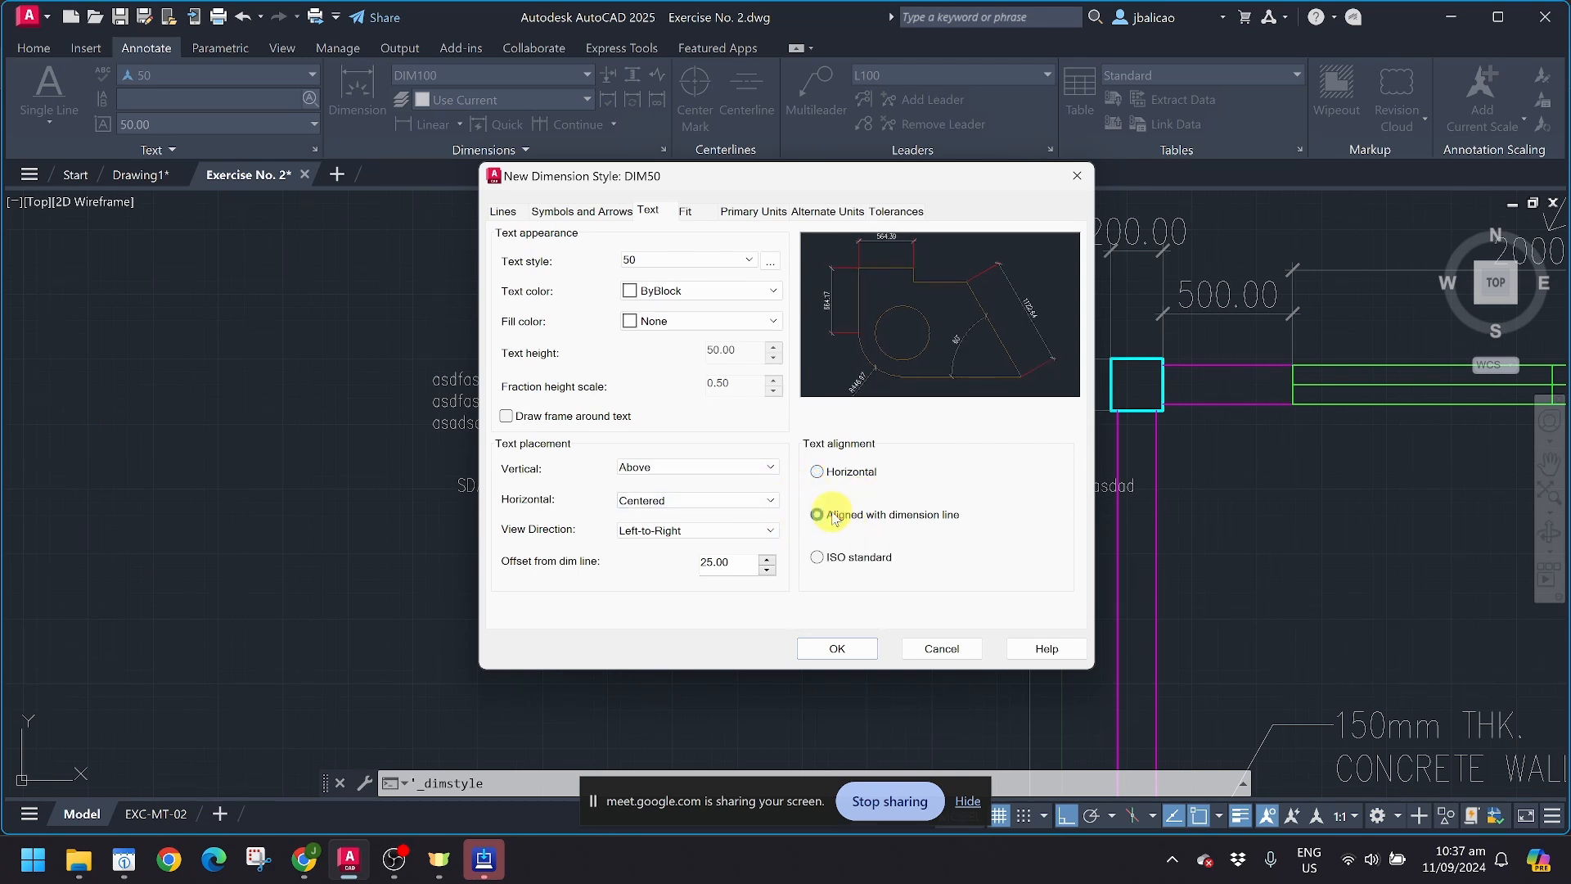
Step: Compare ISO standard text alignment with Aligned with dimension line in the preview, ending on Aligned with dimension line
click(829, 563)
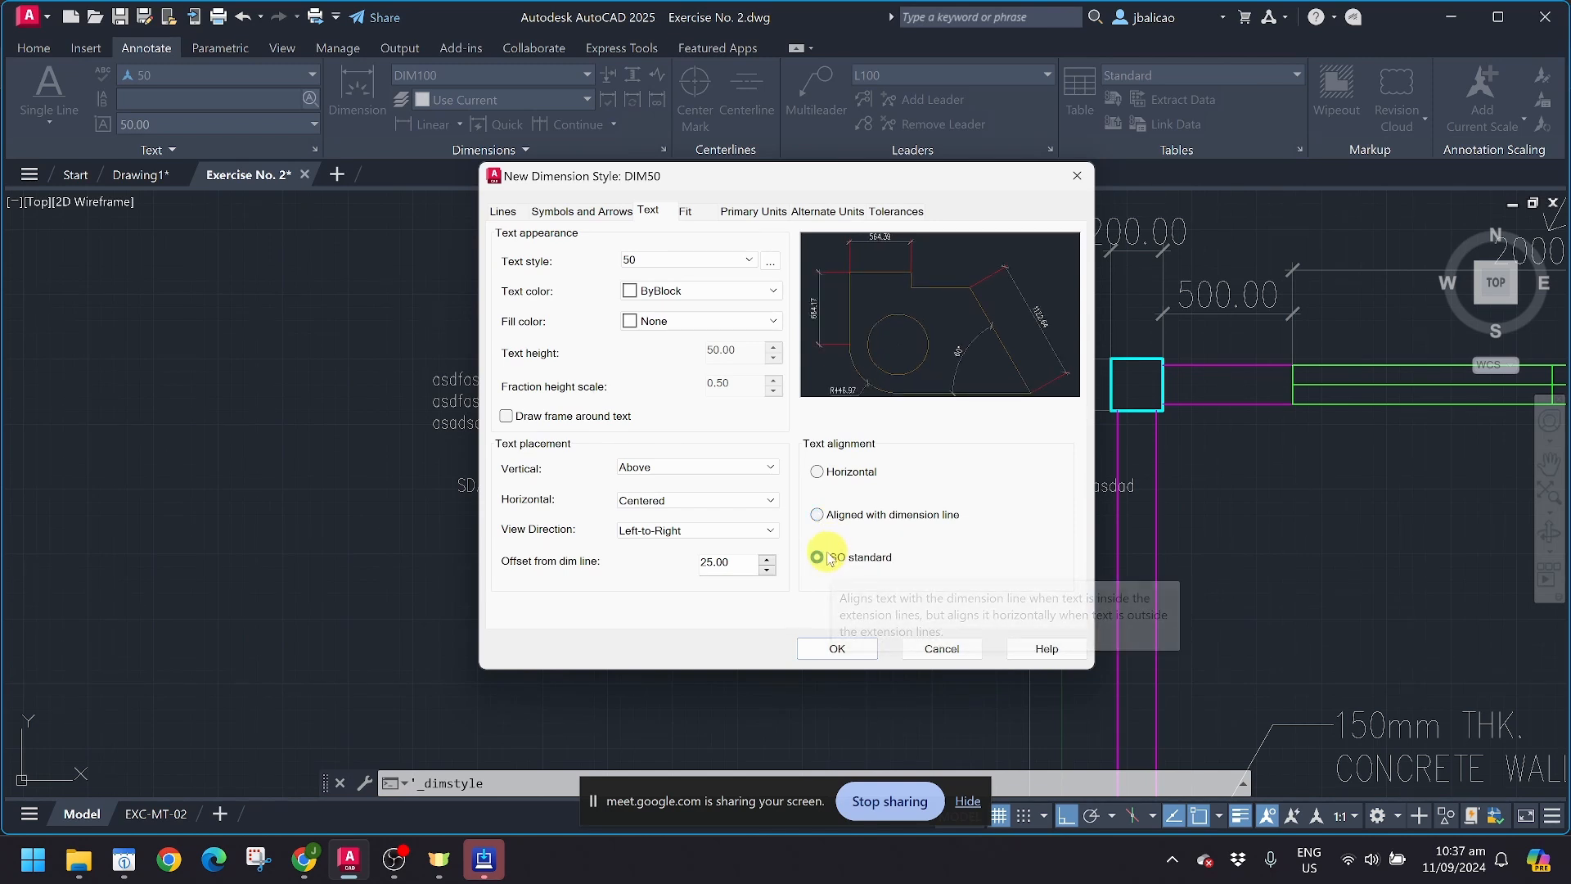
click(836, 515)
click(838, 556)
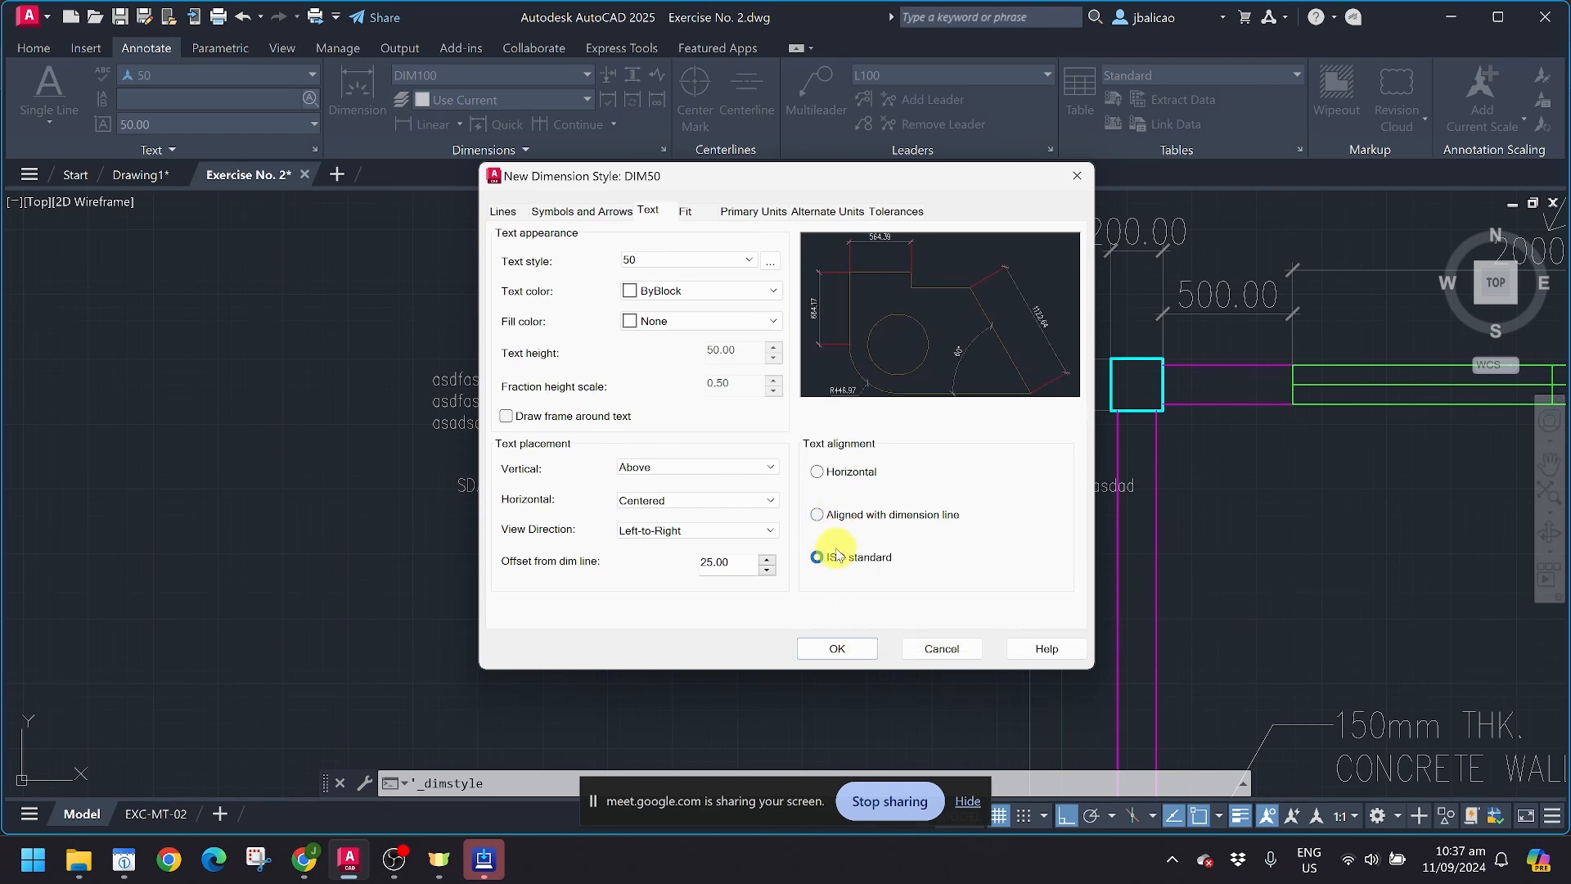
click(838, 516)
click(836, 557)
click(848, 515)
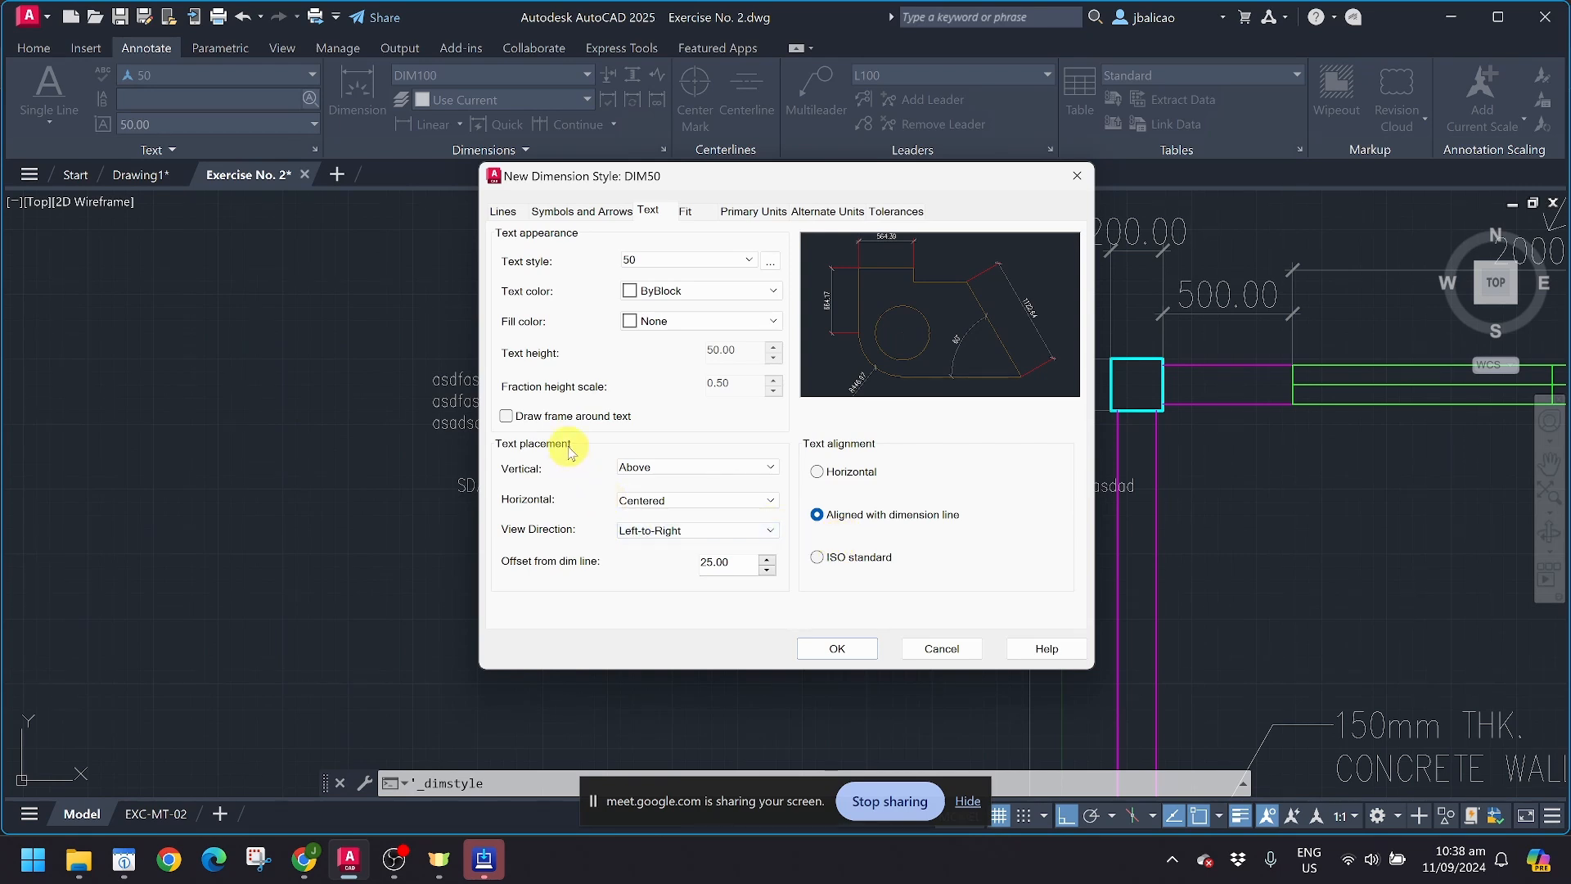
Step: Try Centered vertical text placement in the DIM50 preview and return it to Above
click(635, 464)
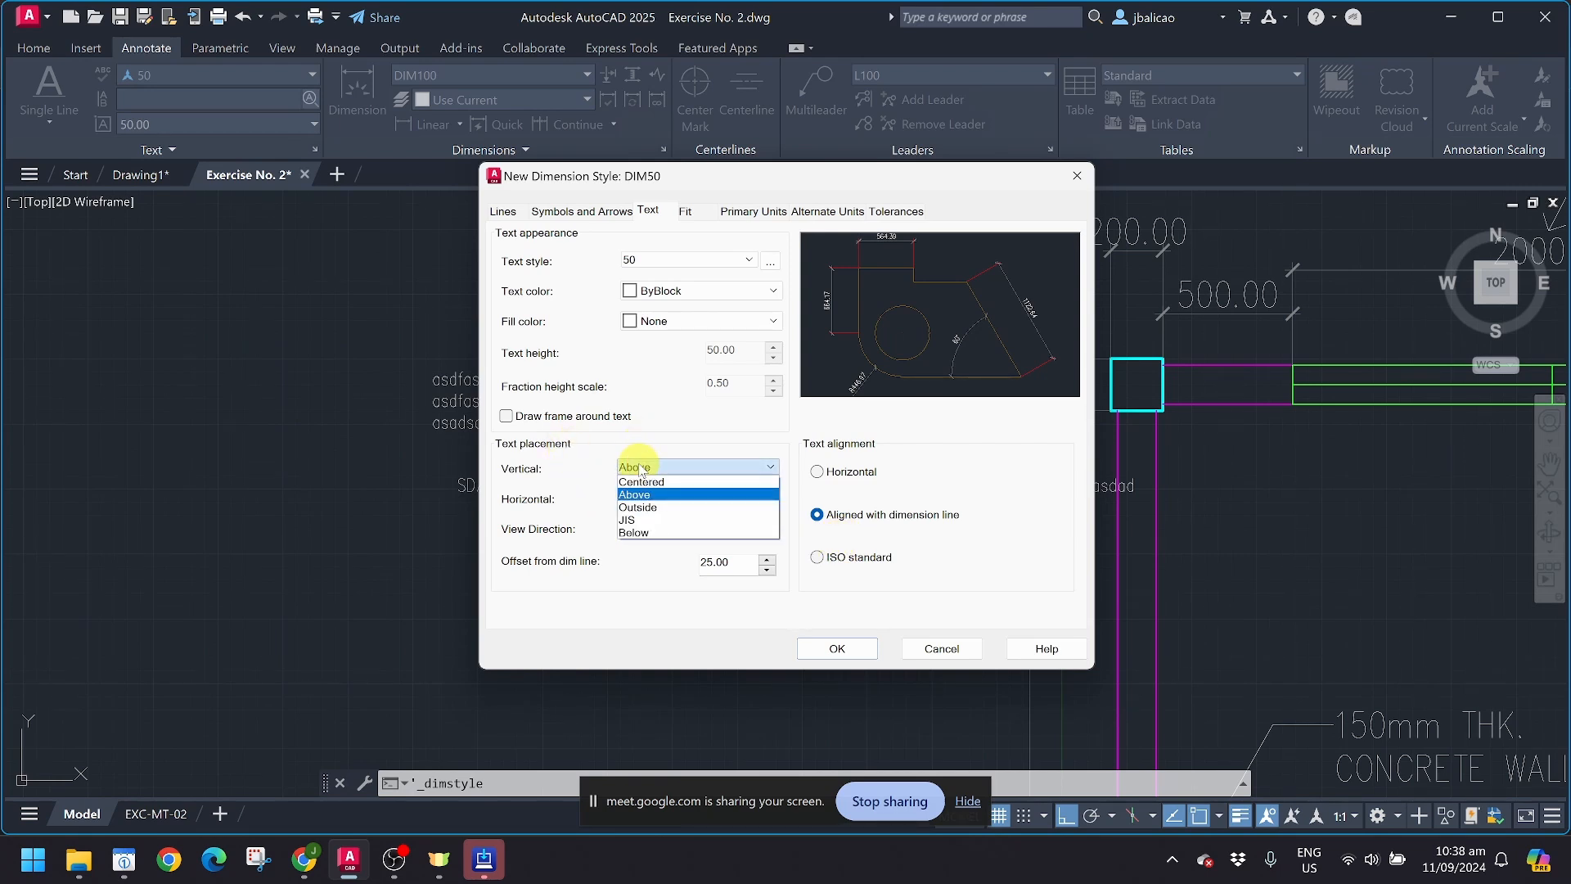
click(647, 486)
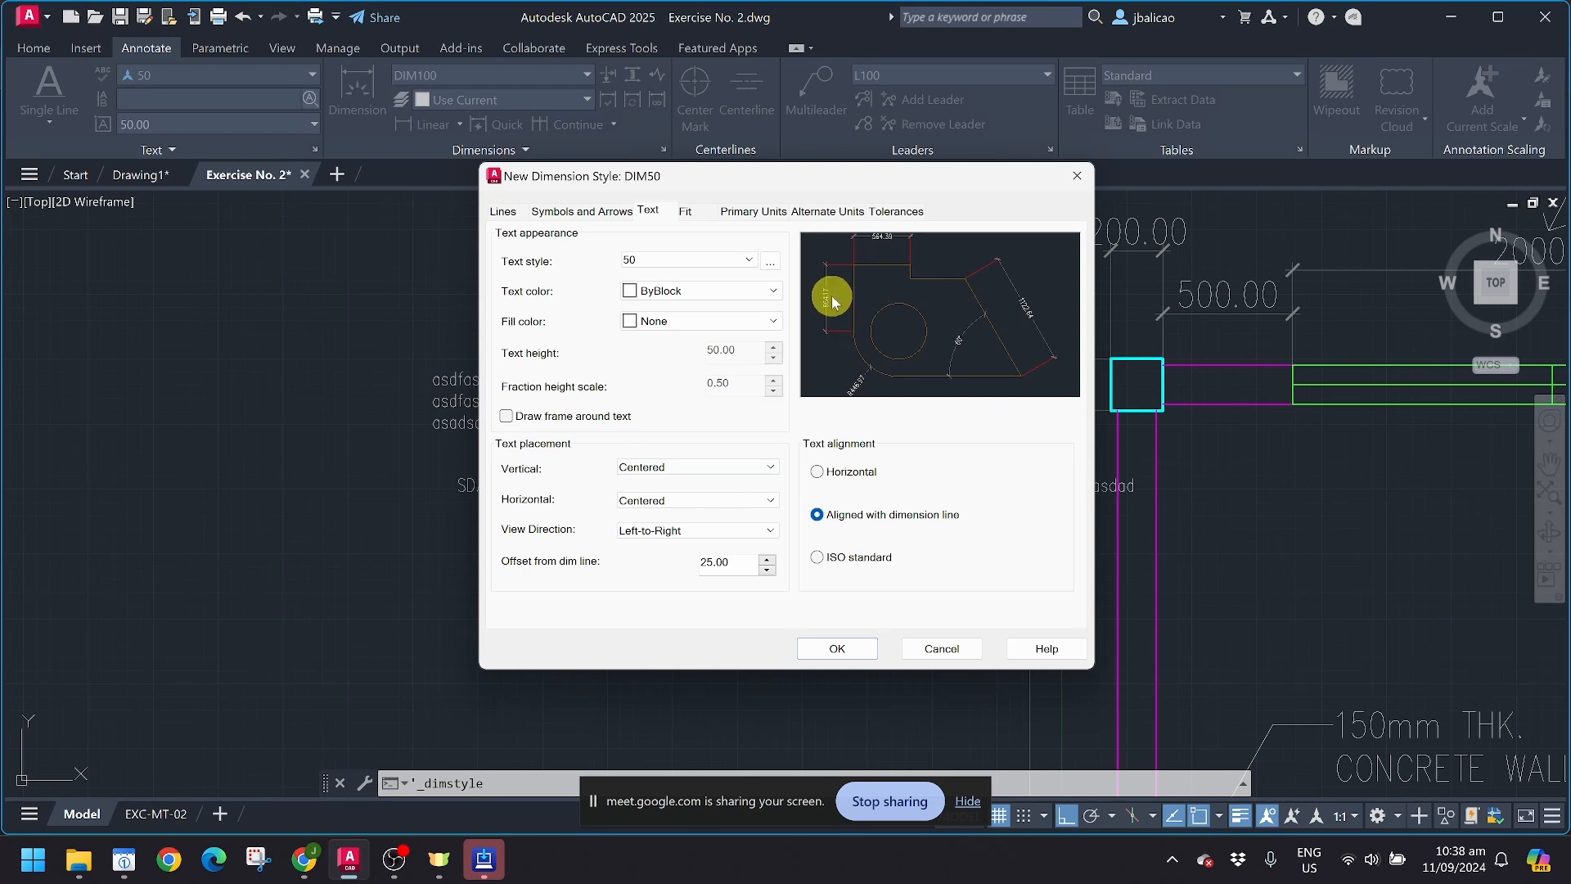
click(719, 466)
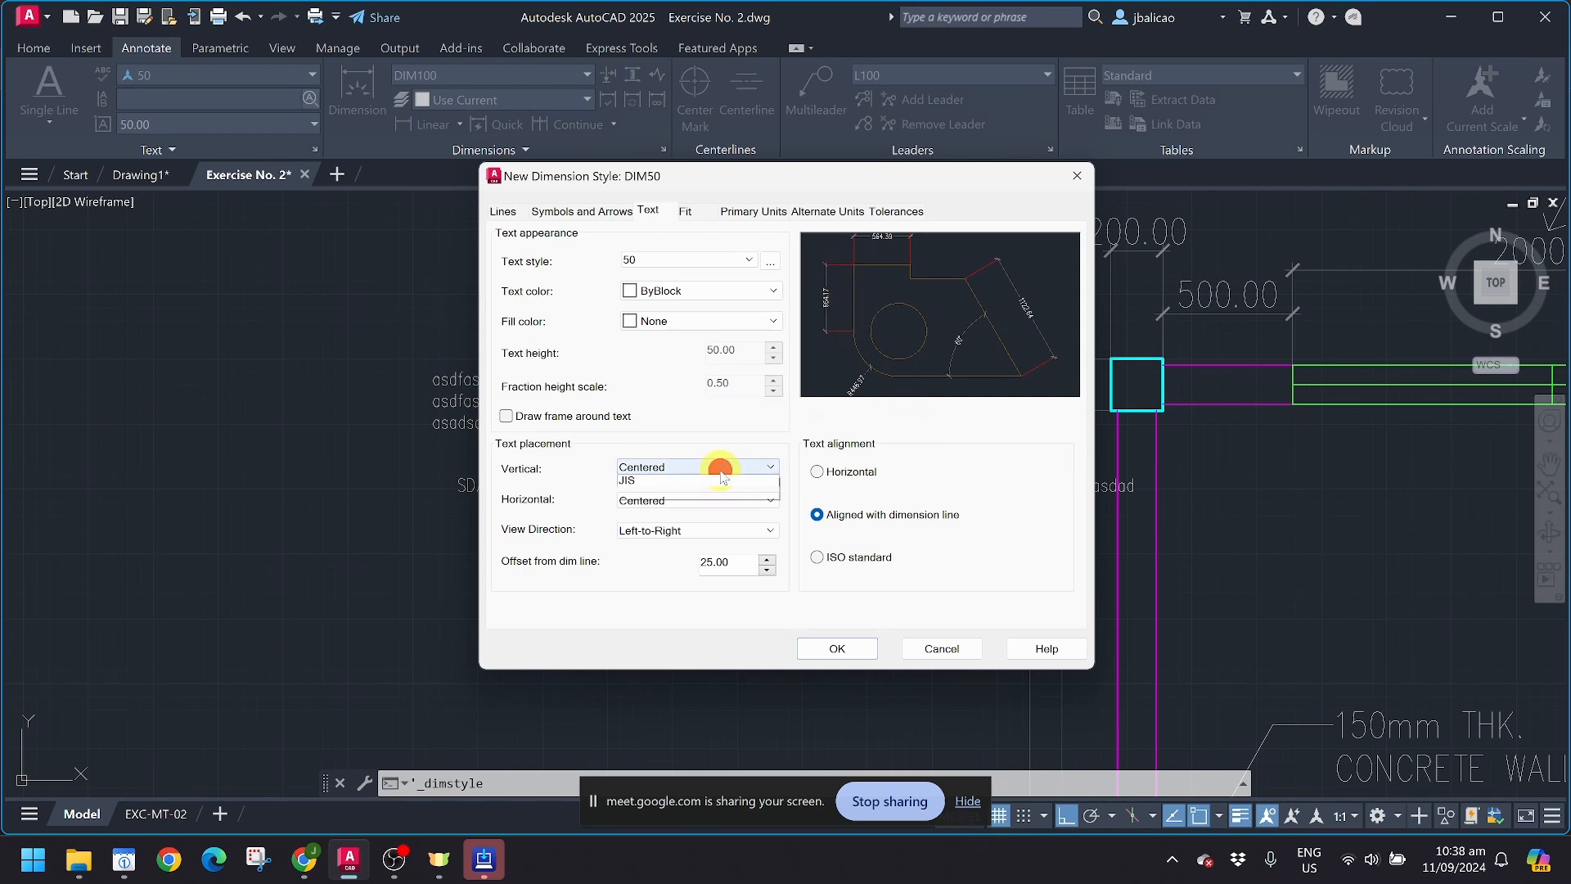
click(704, 495)
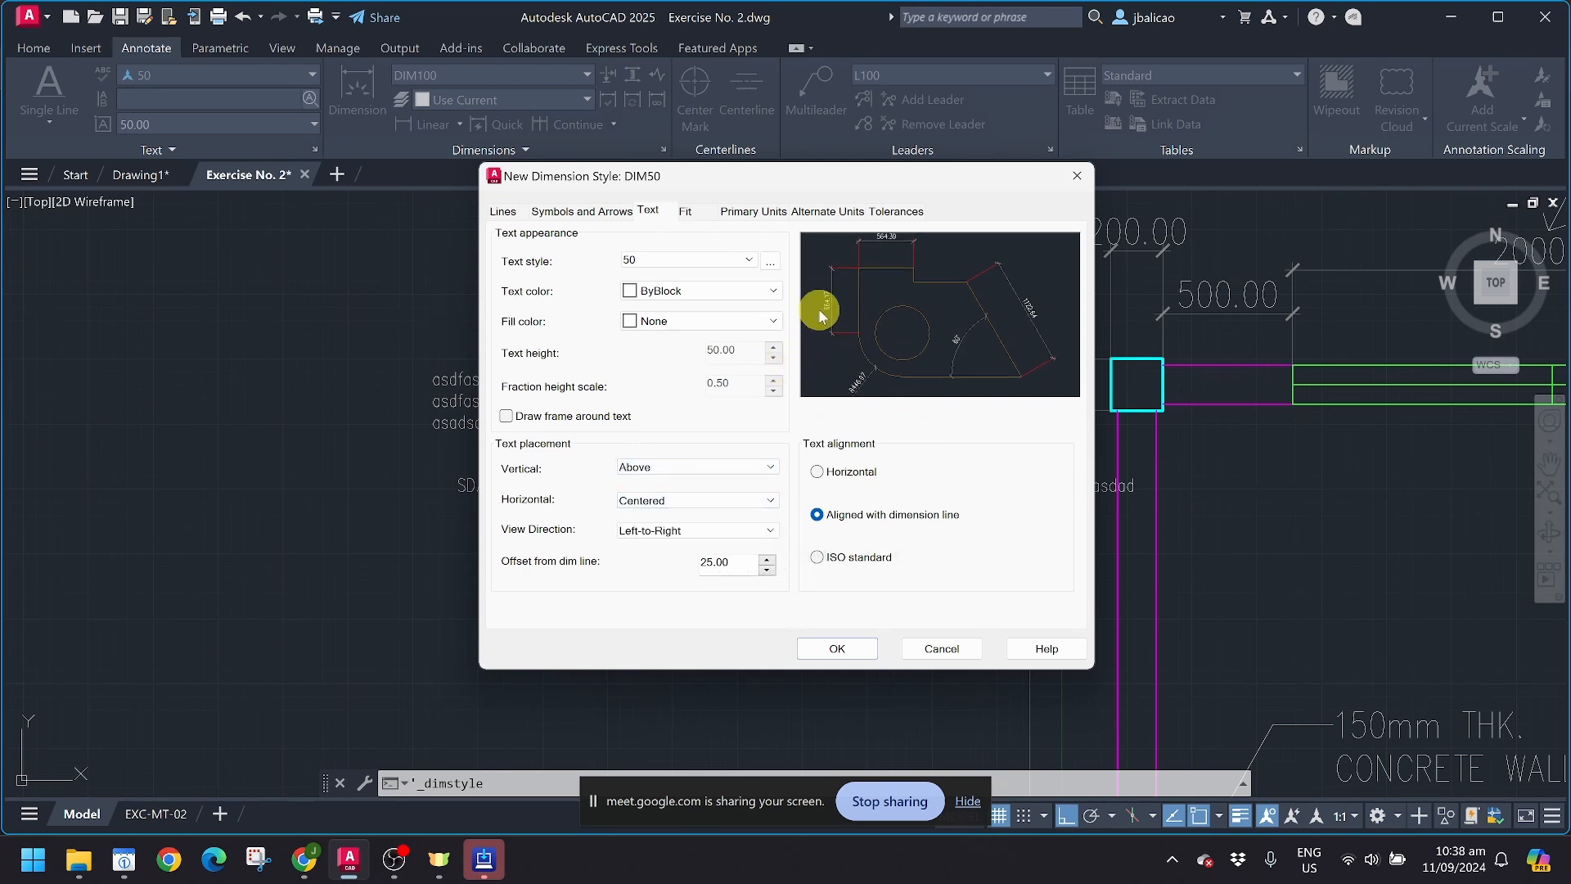
Step: Try Outside vertical text placement combined with Horizontal text alignment in the preview
click(672, 500)
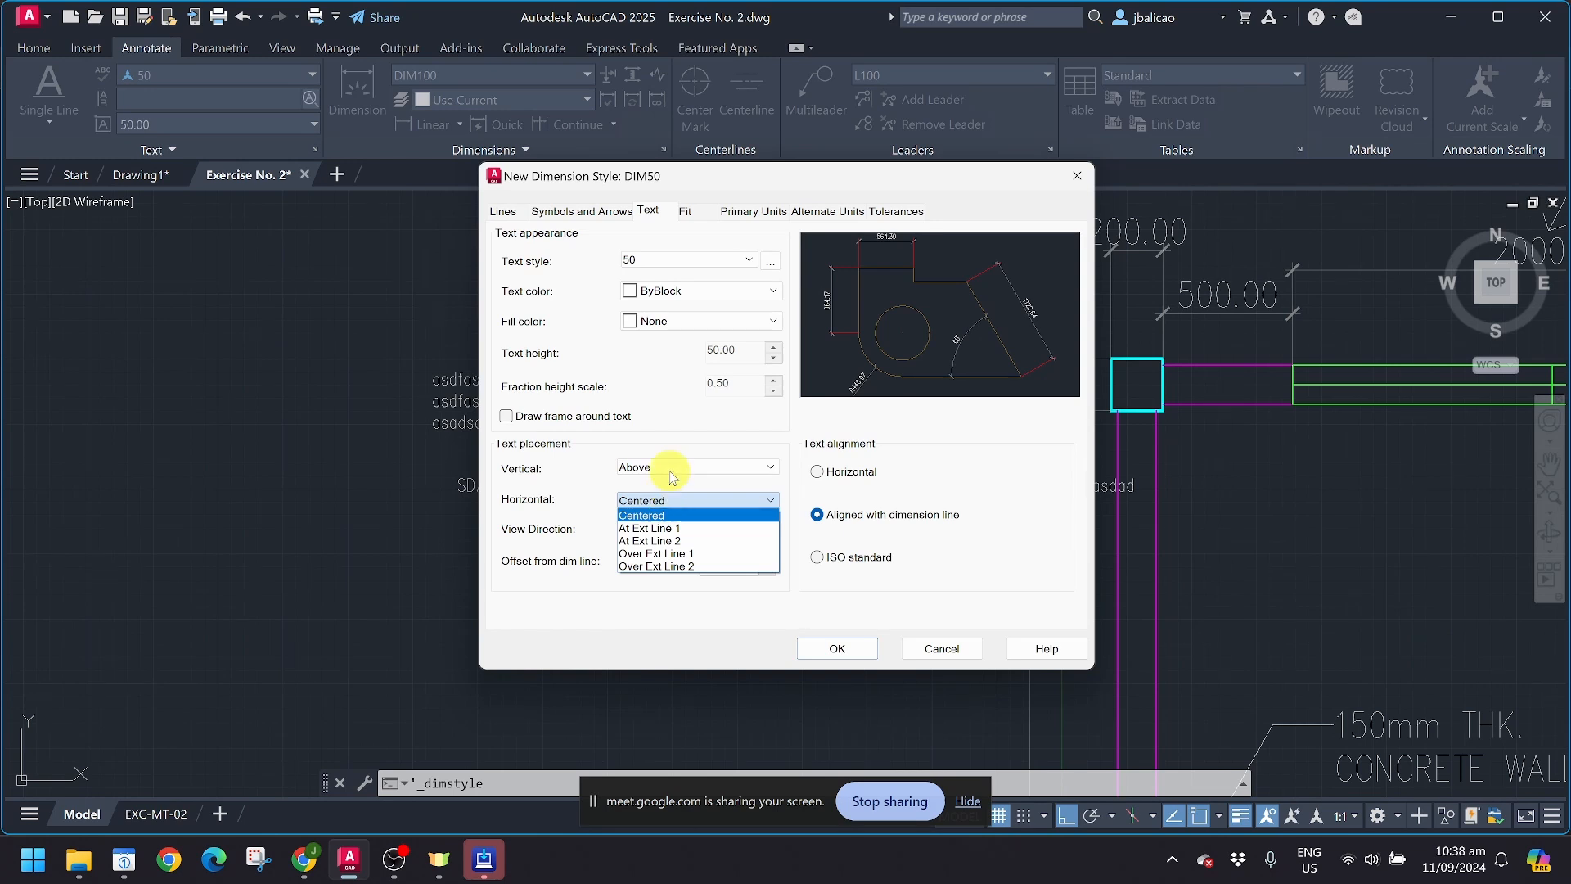
click(670, 470)
click(671, 468)
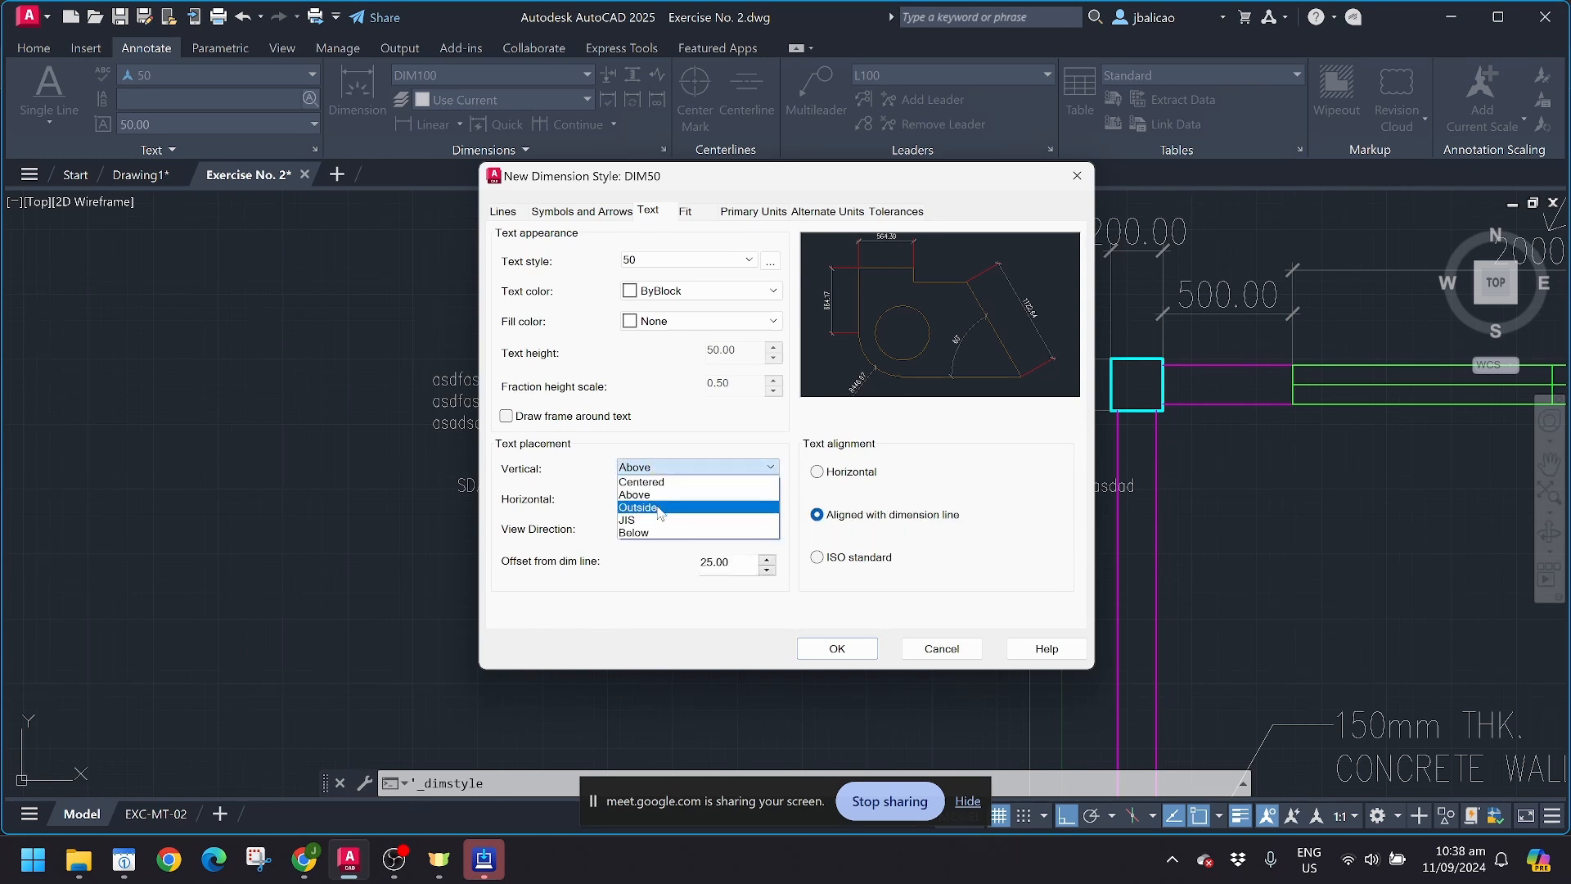
click(659, 508)
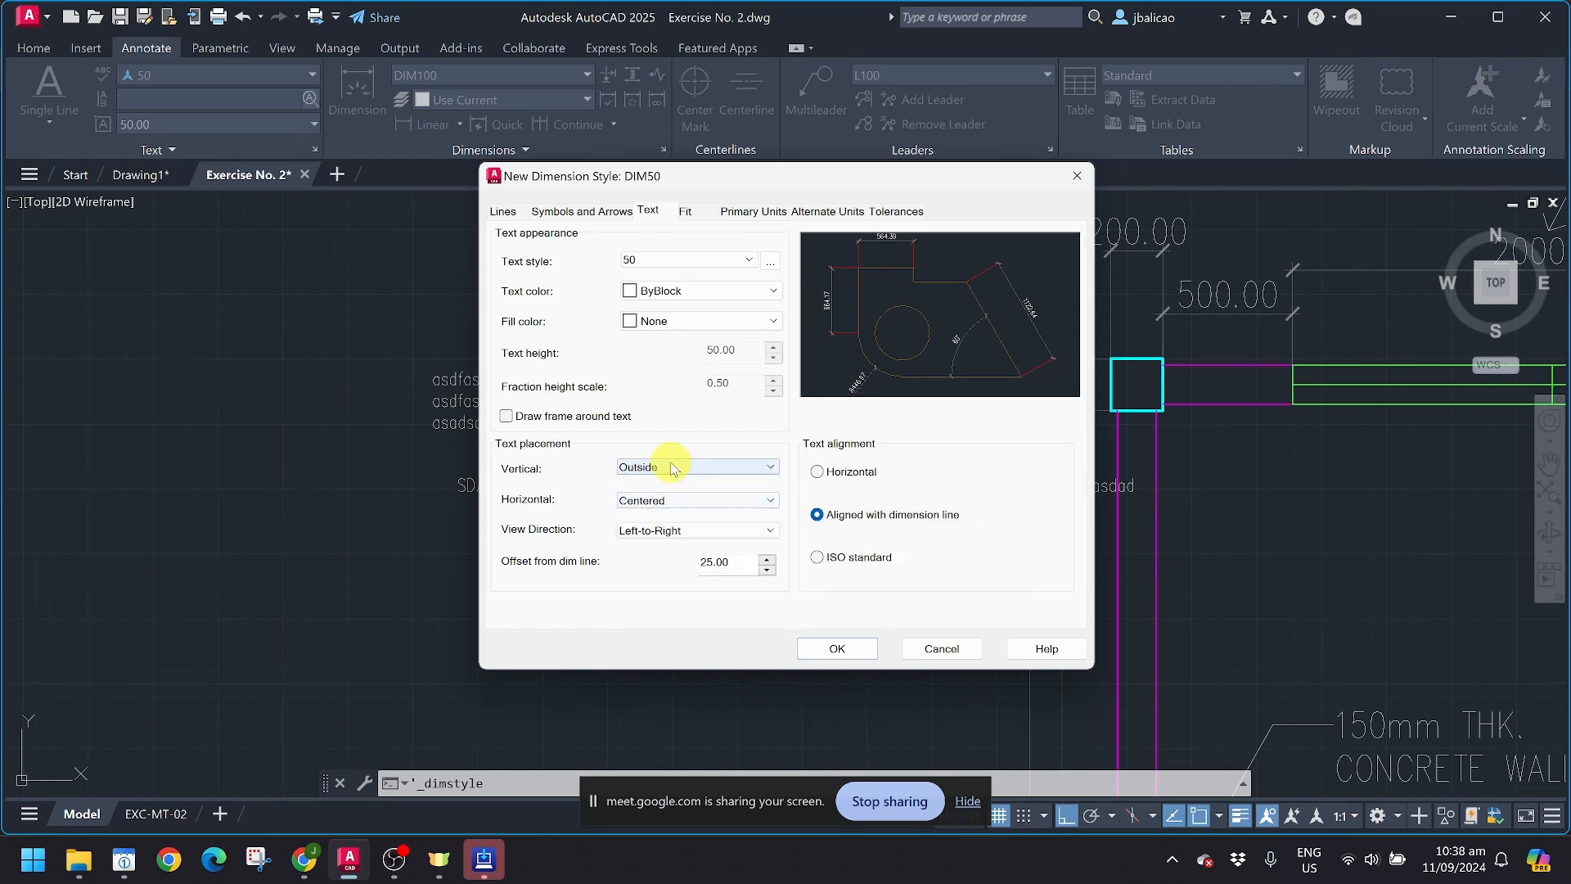
click(672, 468)
click(673, 468)
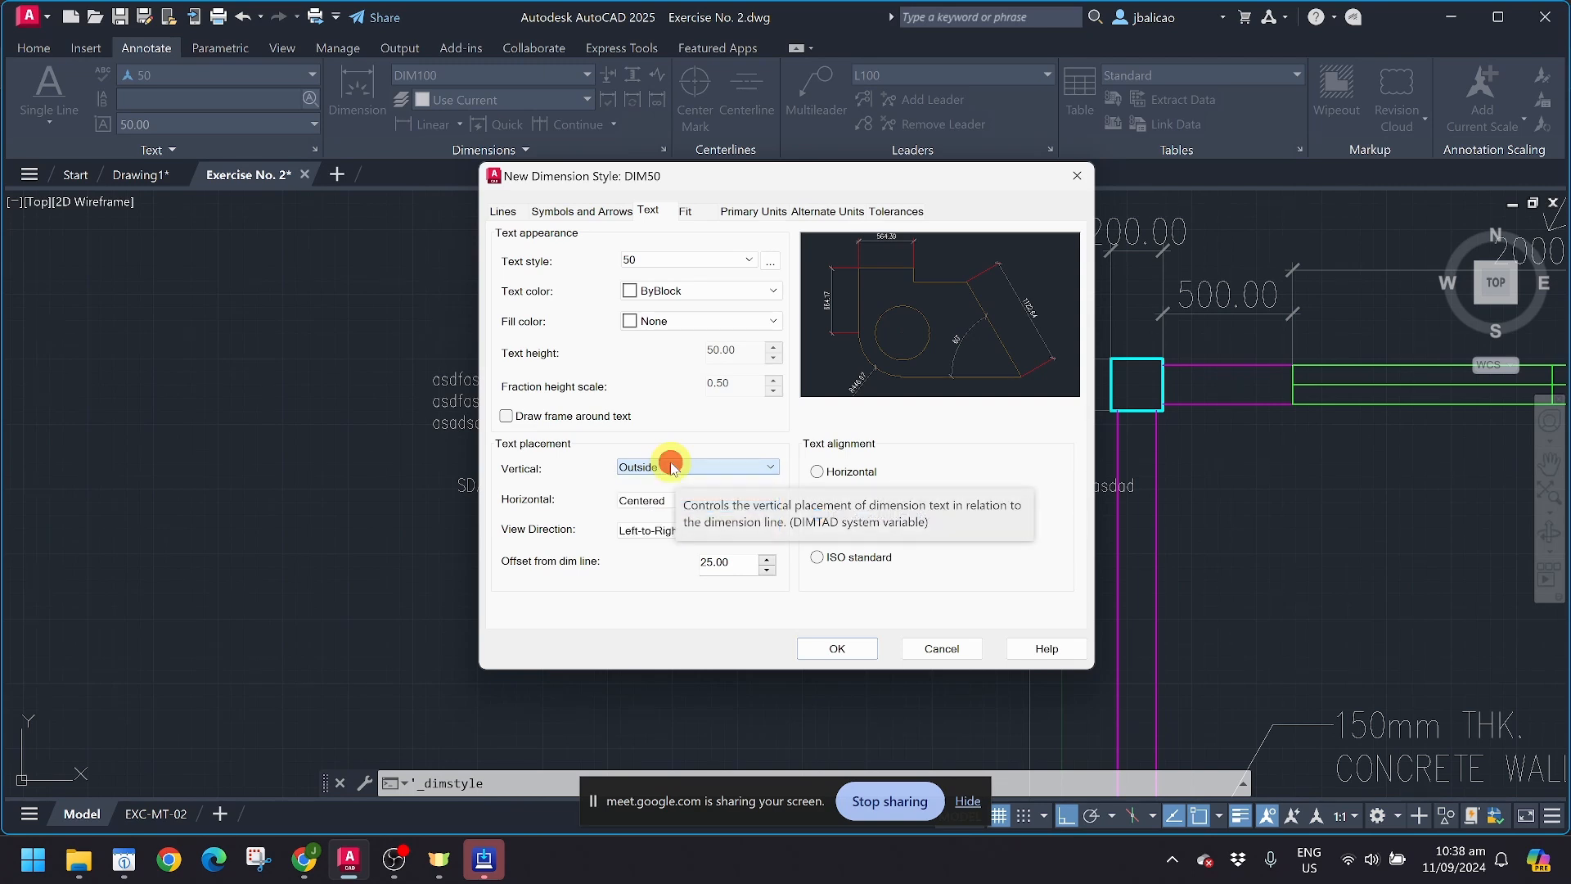
click(817, 472)
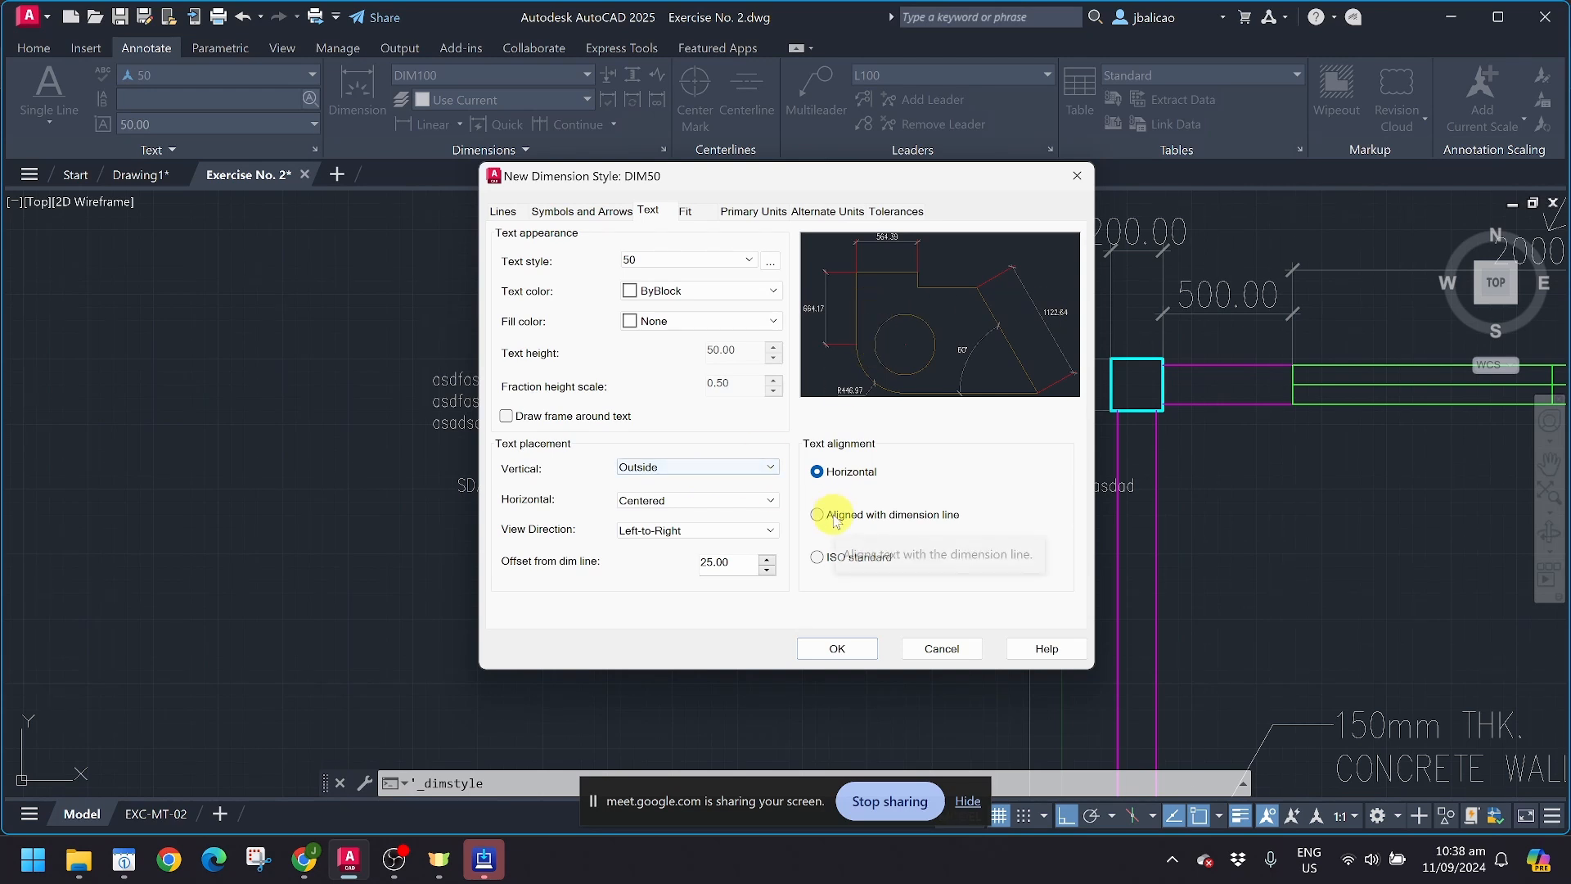
Step: Set vertical text placement to JIS and compare the Aligned with dimension line and ISO standard alignments, ending on Horizontal
click(737, 475)
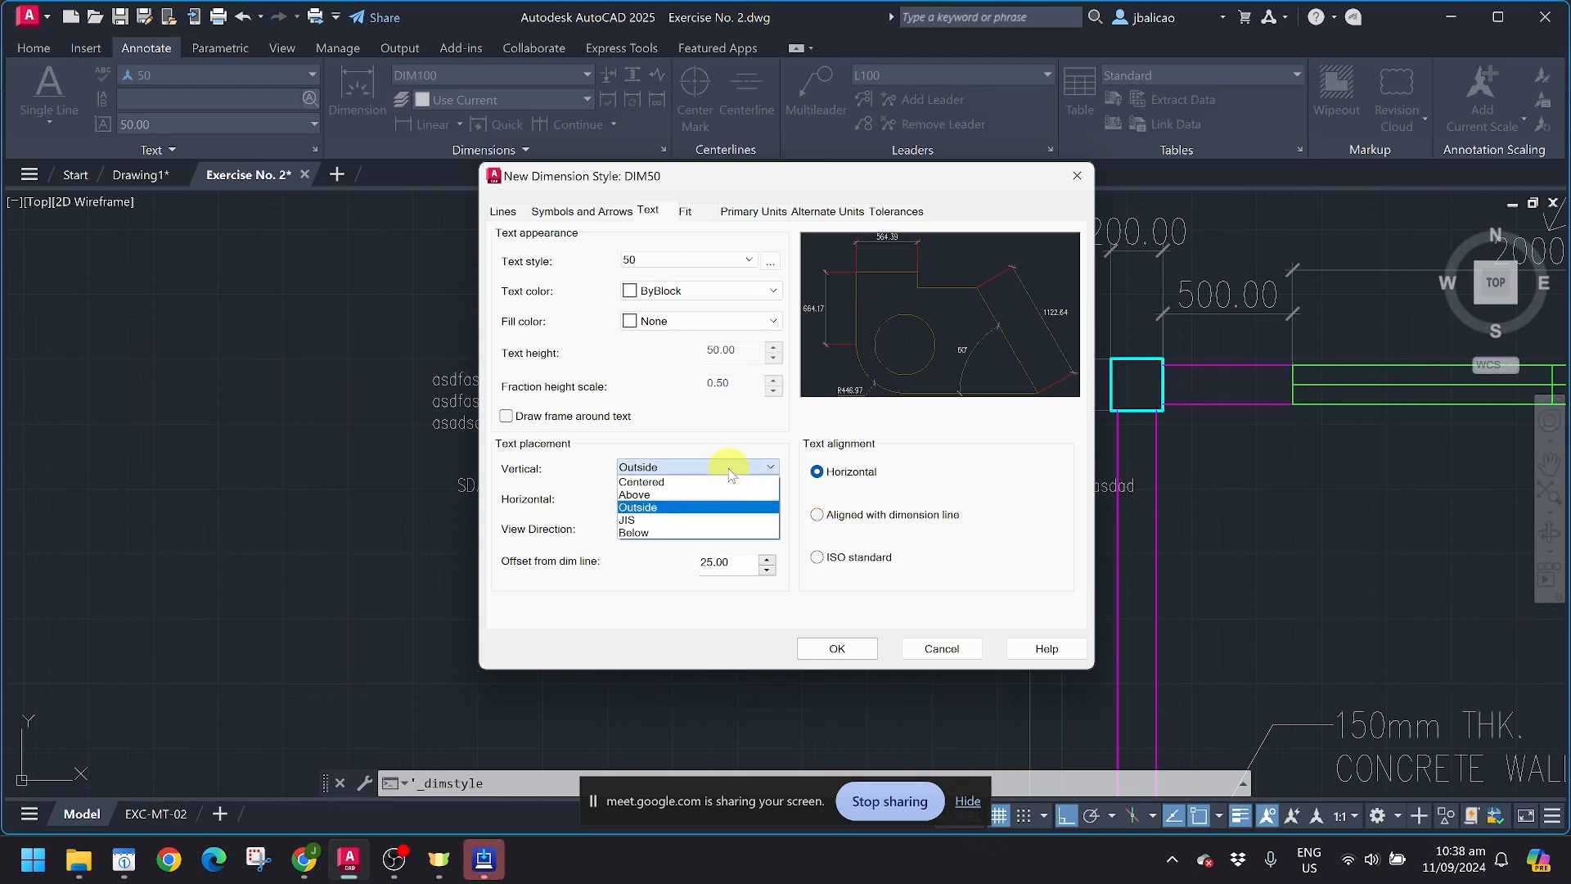
click(699, 526)
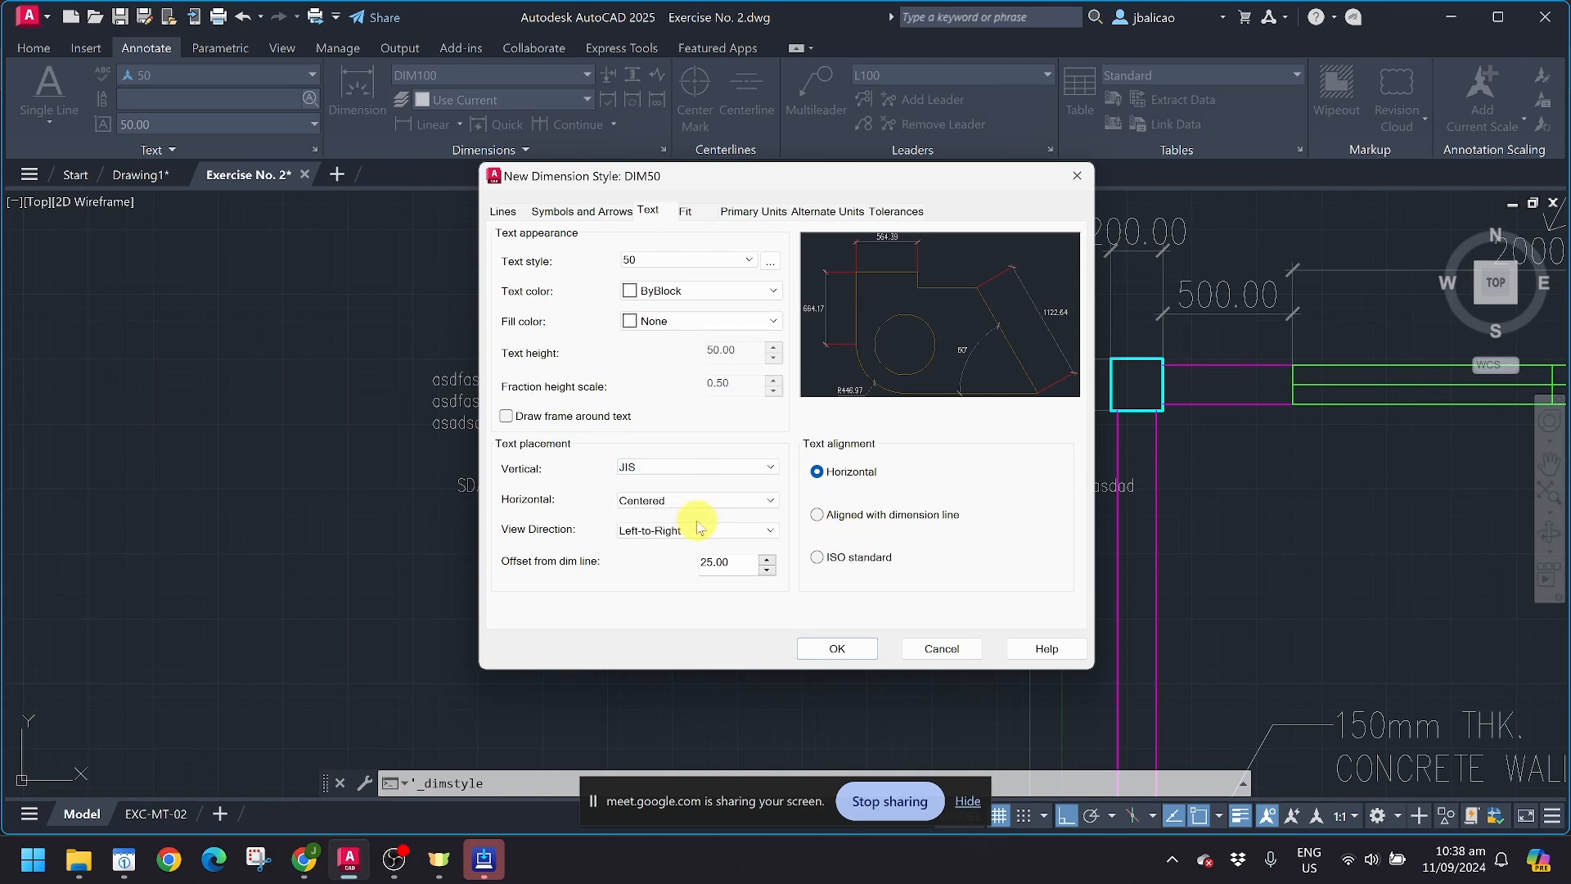
click(847, 518)
click(845, 560)
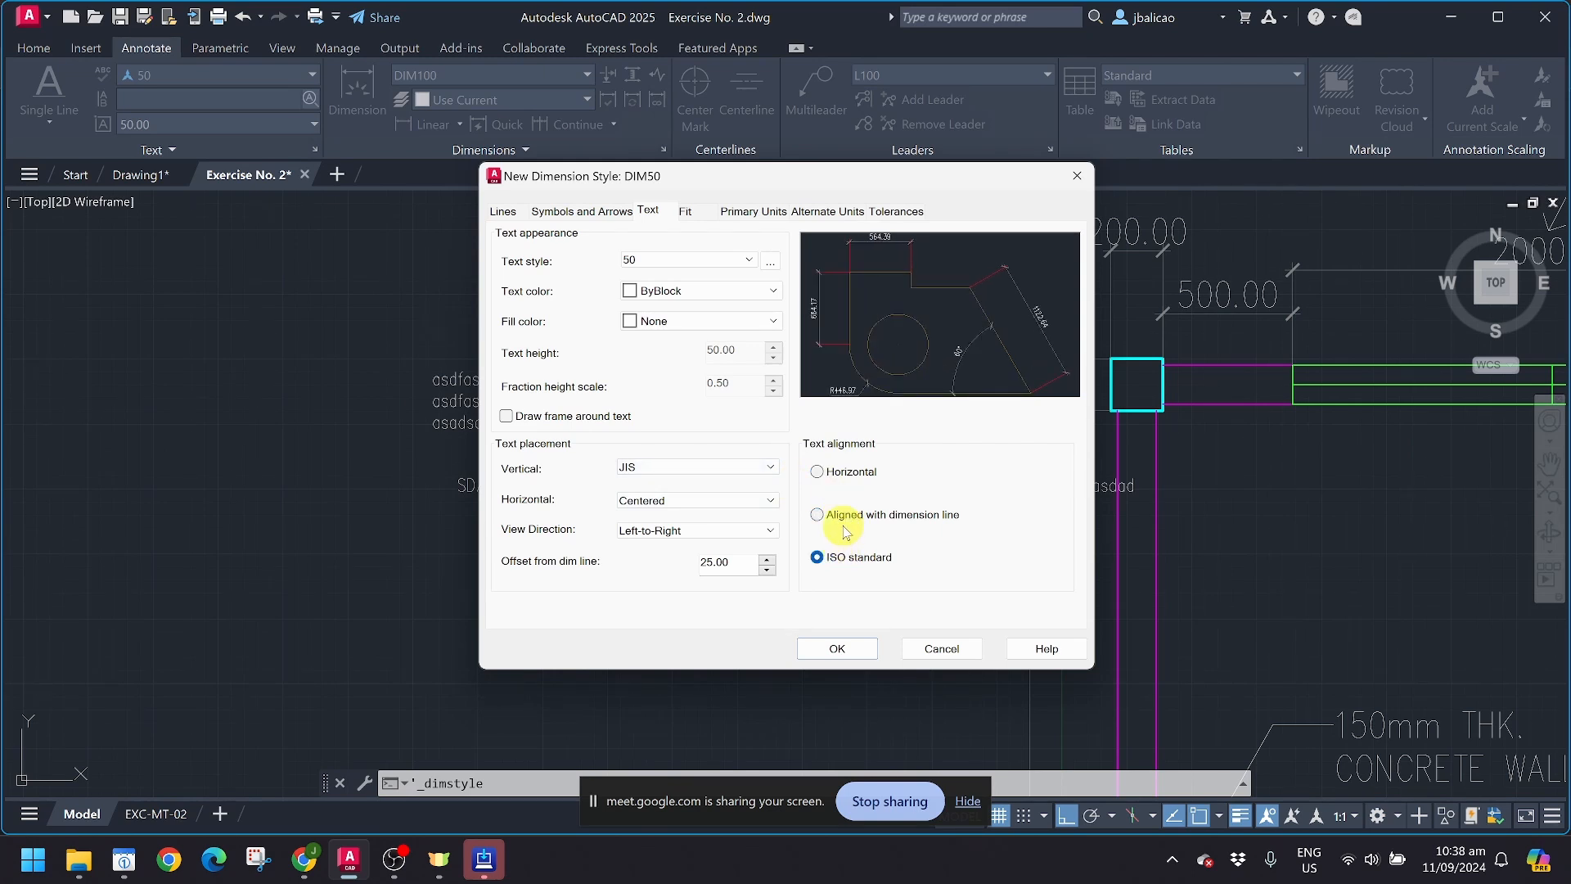
click(847, 516)
click(845, 478)
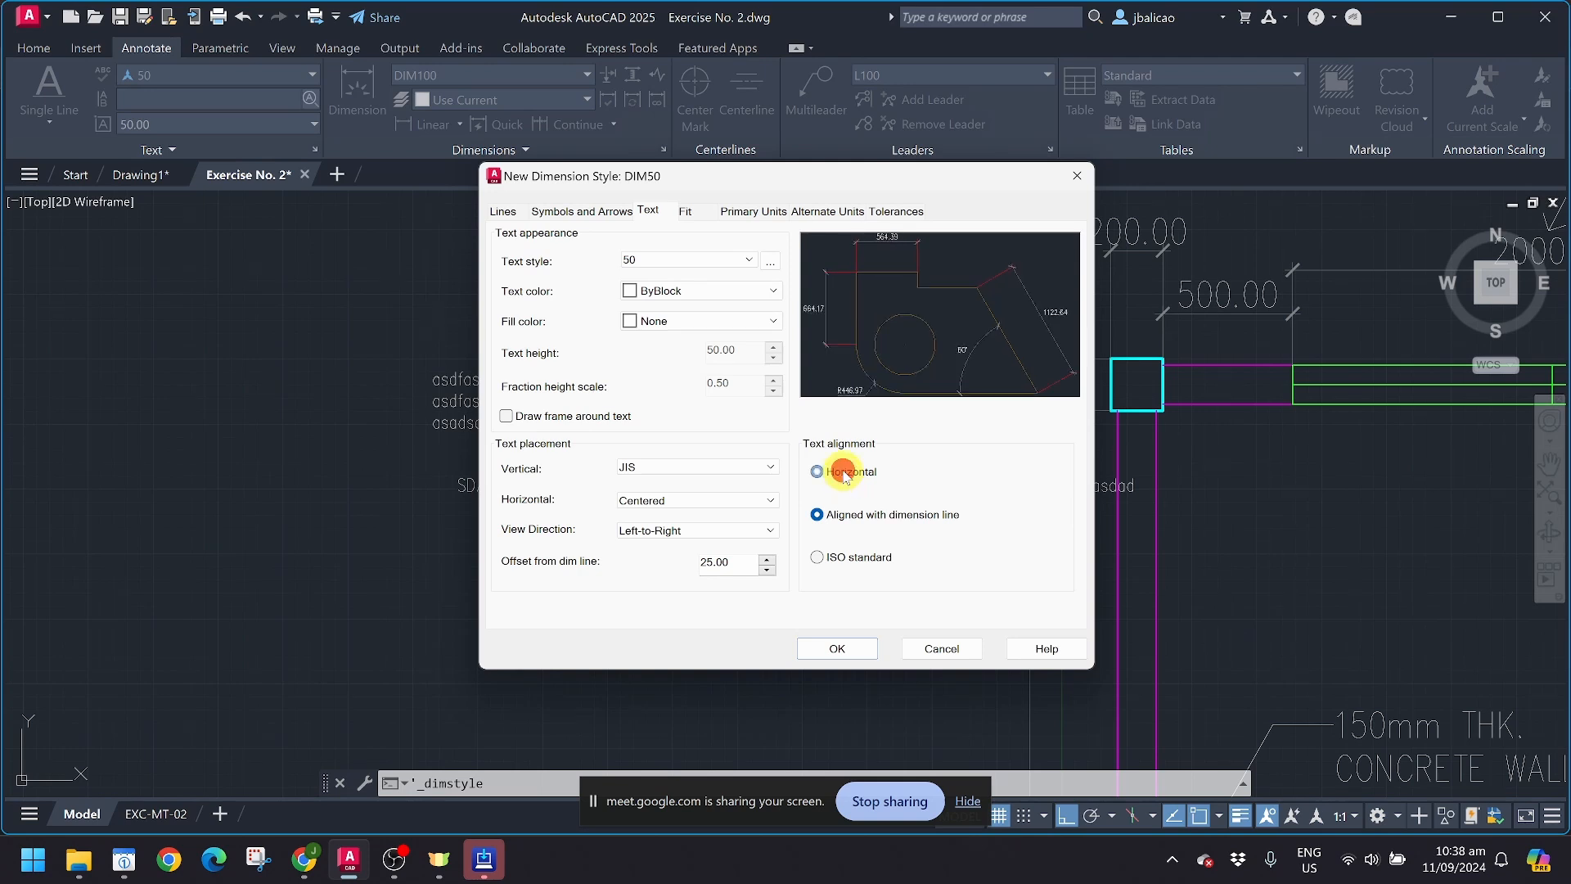
Step: Try the horizontal text placements At Ext Line 1, At Ext Line 2, Over Ext Line 2 and Over Ext Line 1
click(720, 501)
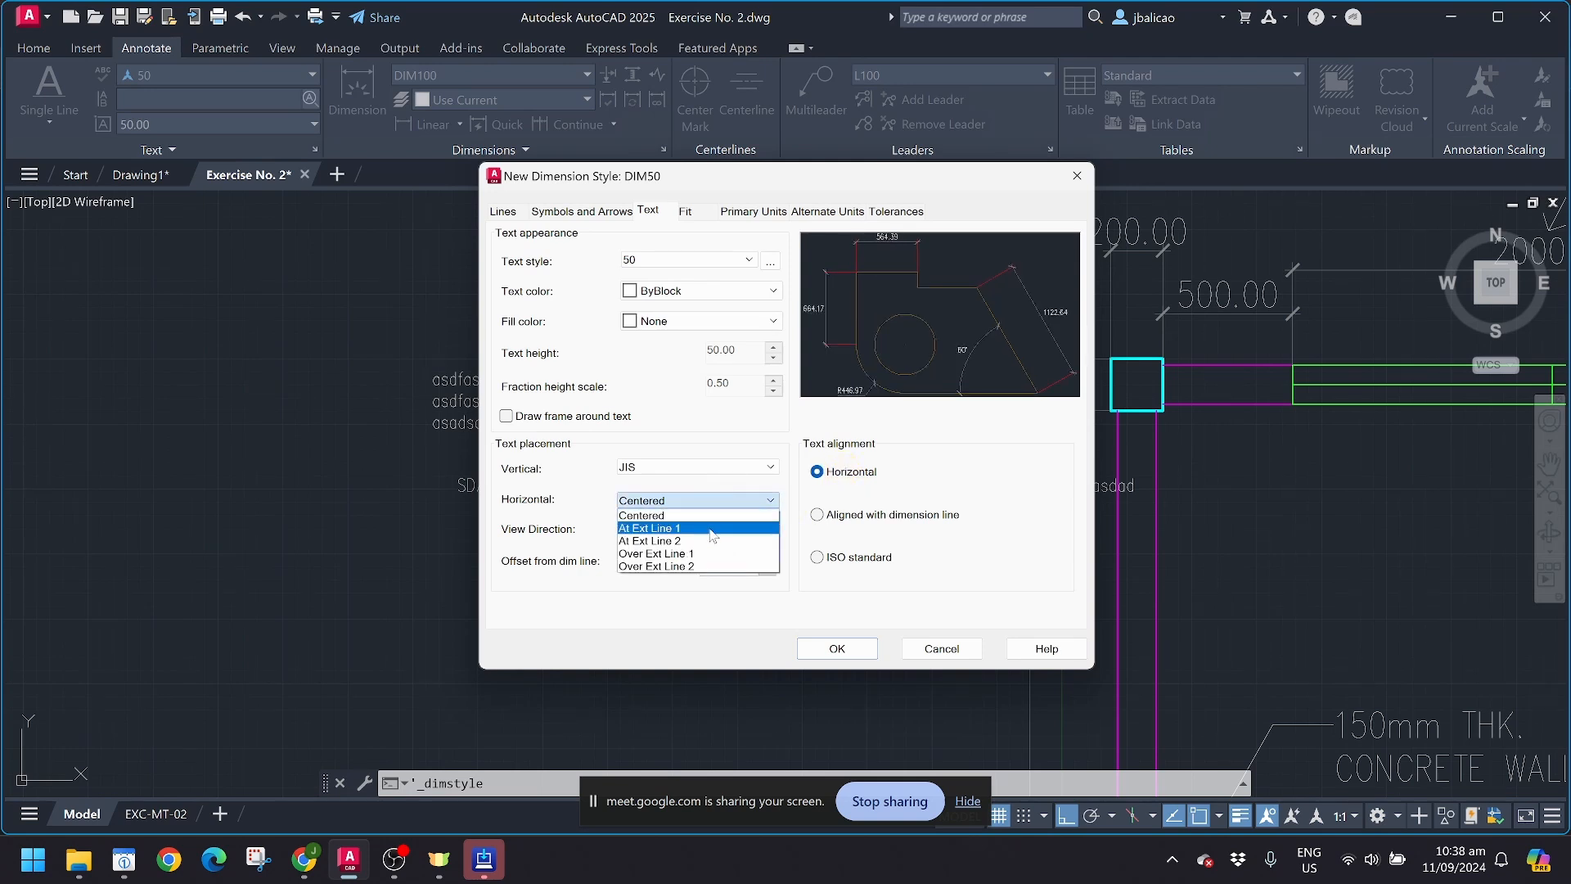
click(702, 523)
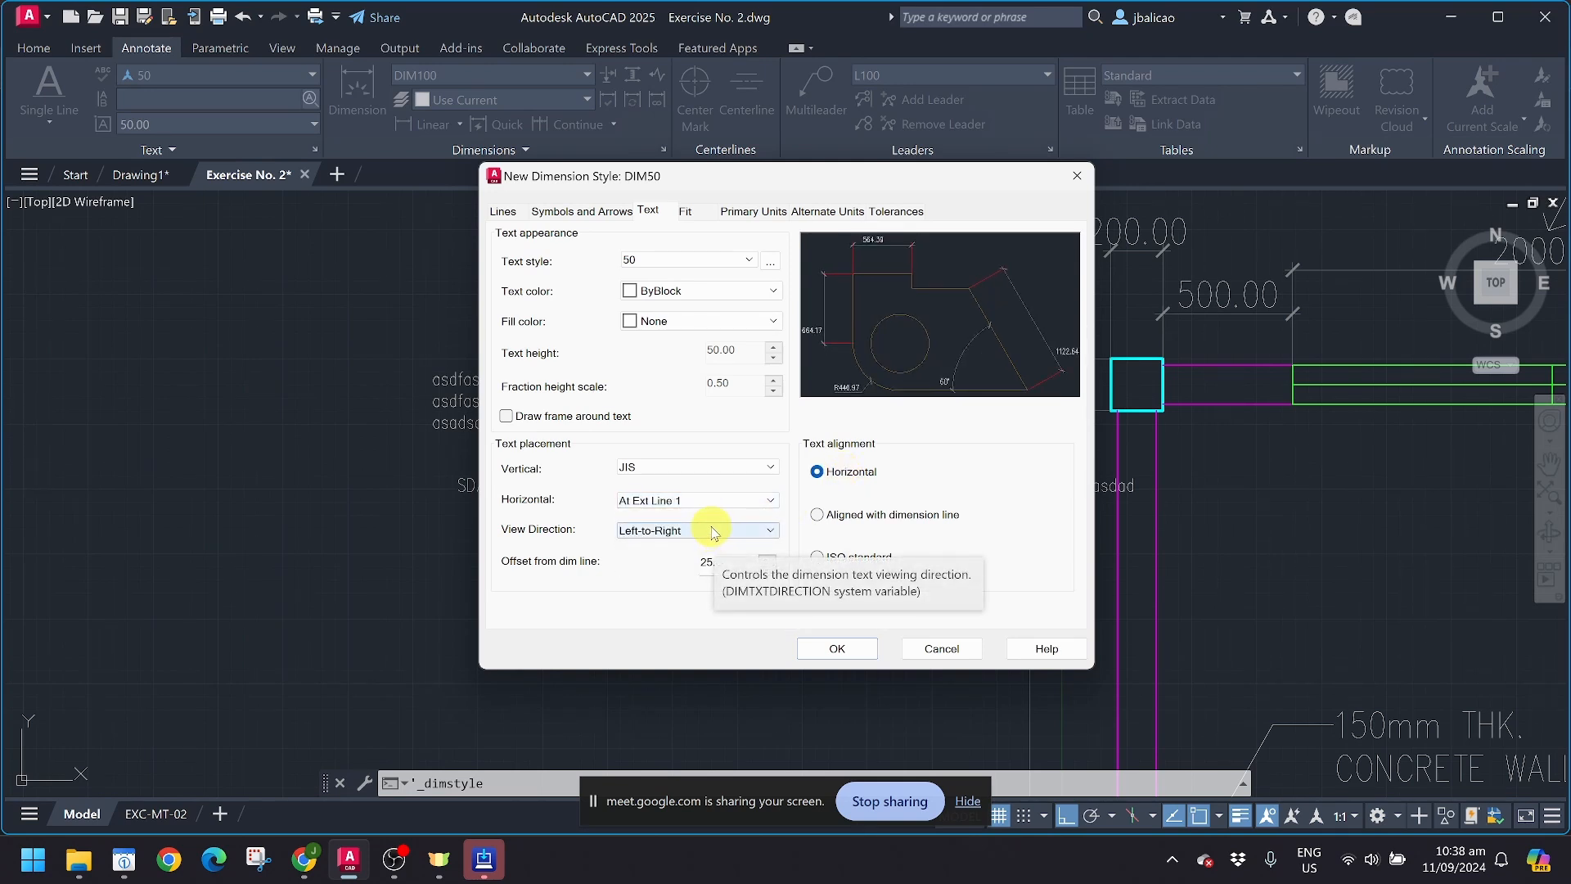
click(712, 499)
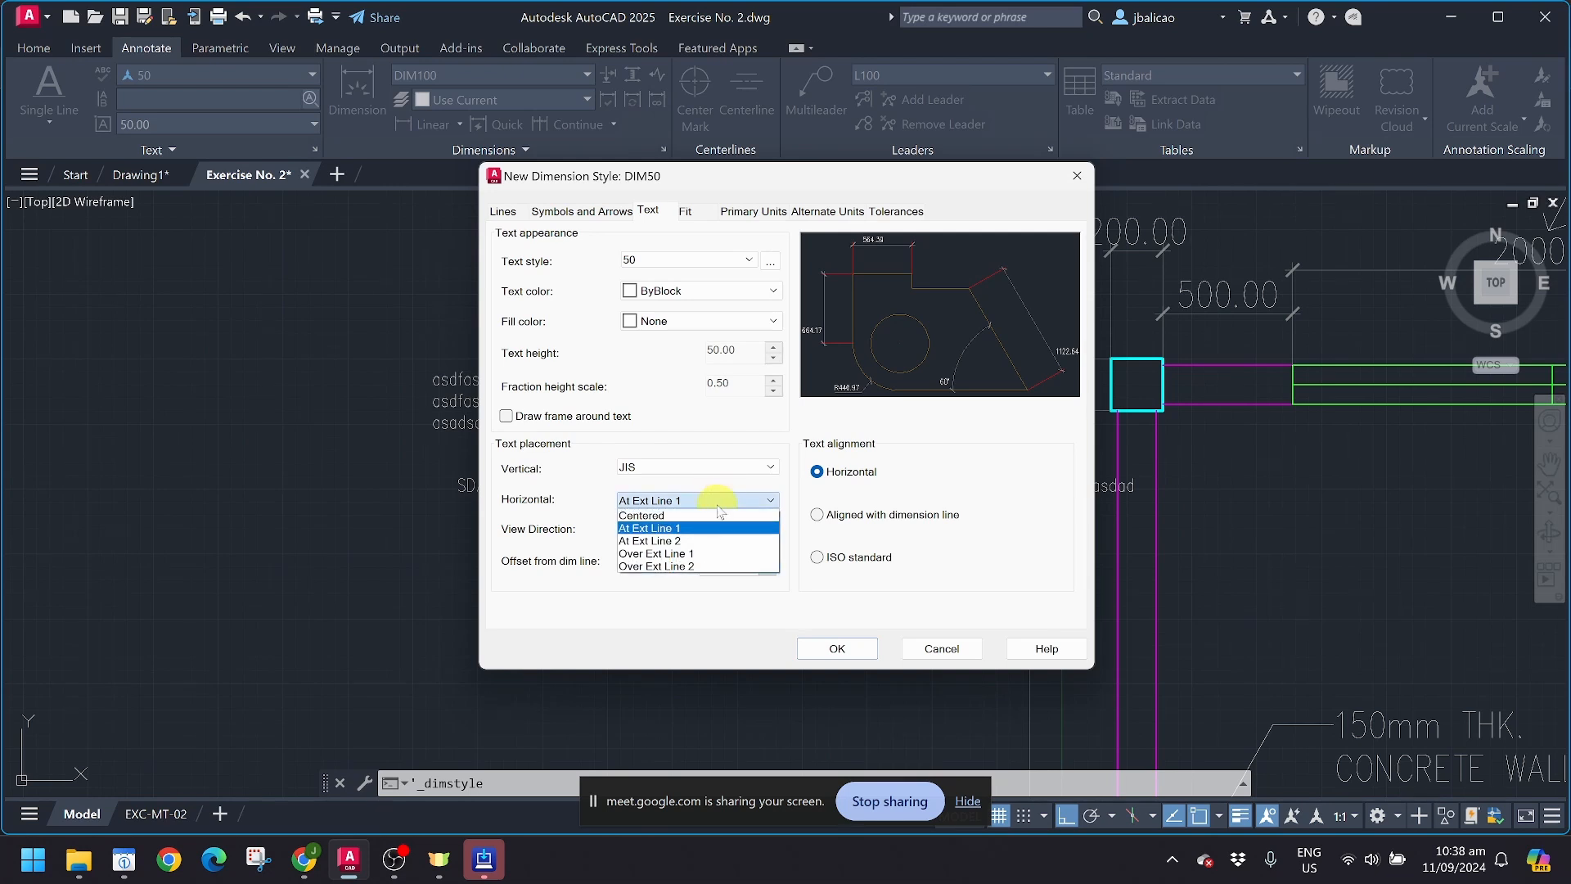
click(709, 543)
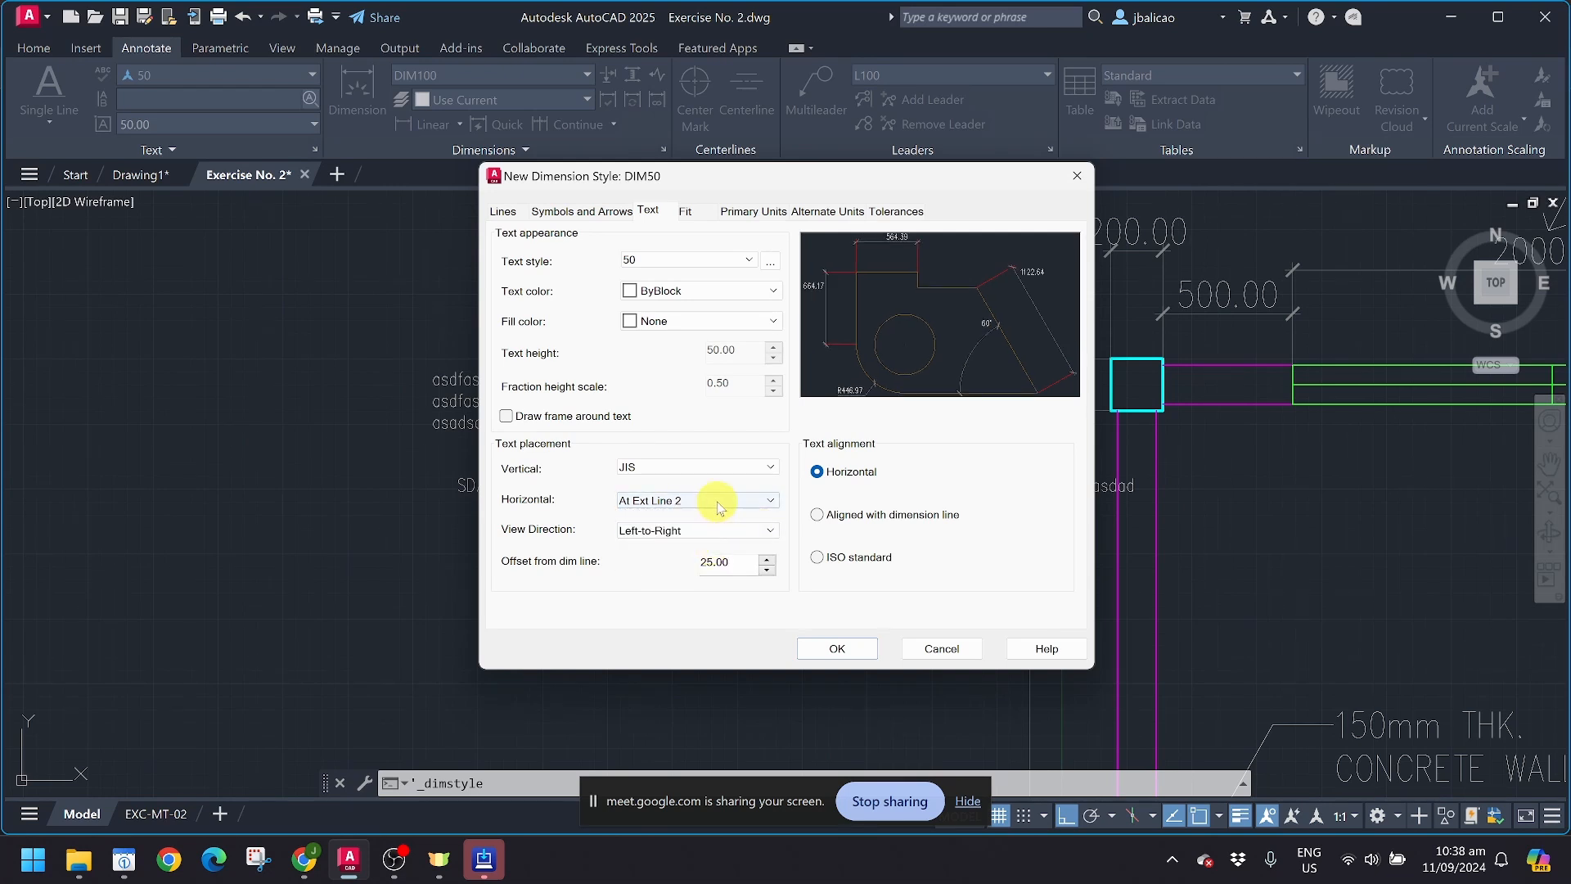
click(713, 501)
click(696, 565)
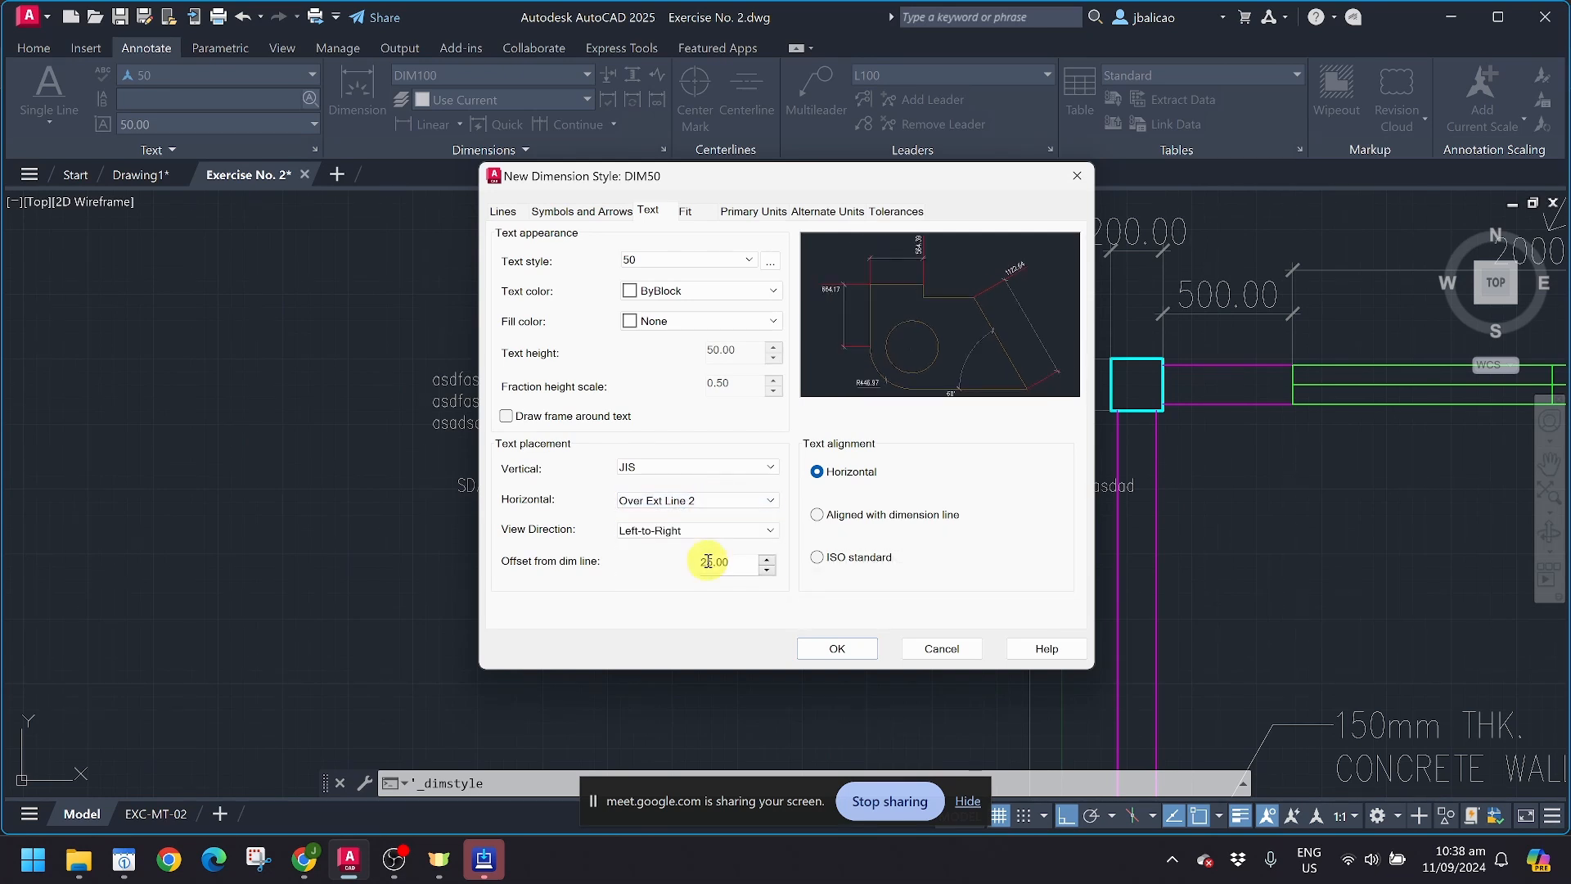
click(713, 501)
click(711, 553)
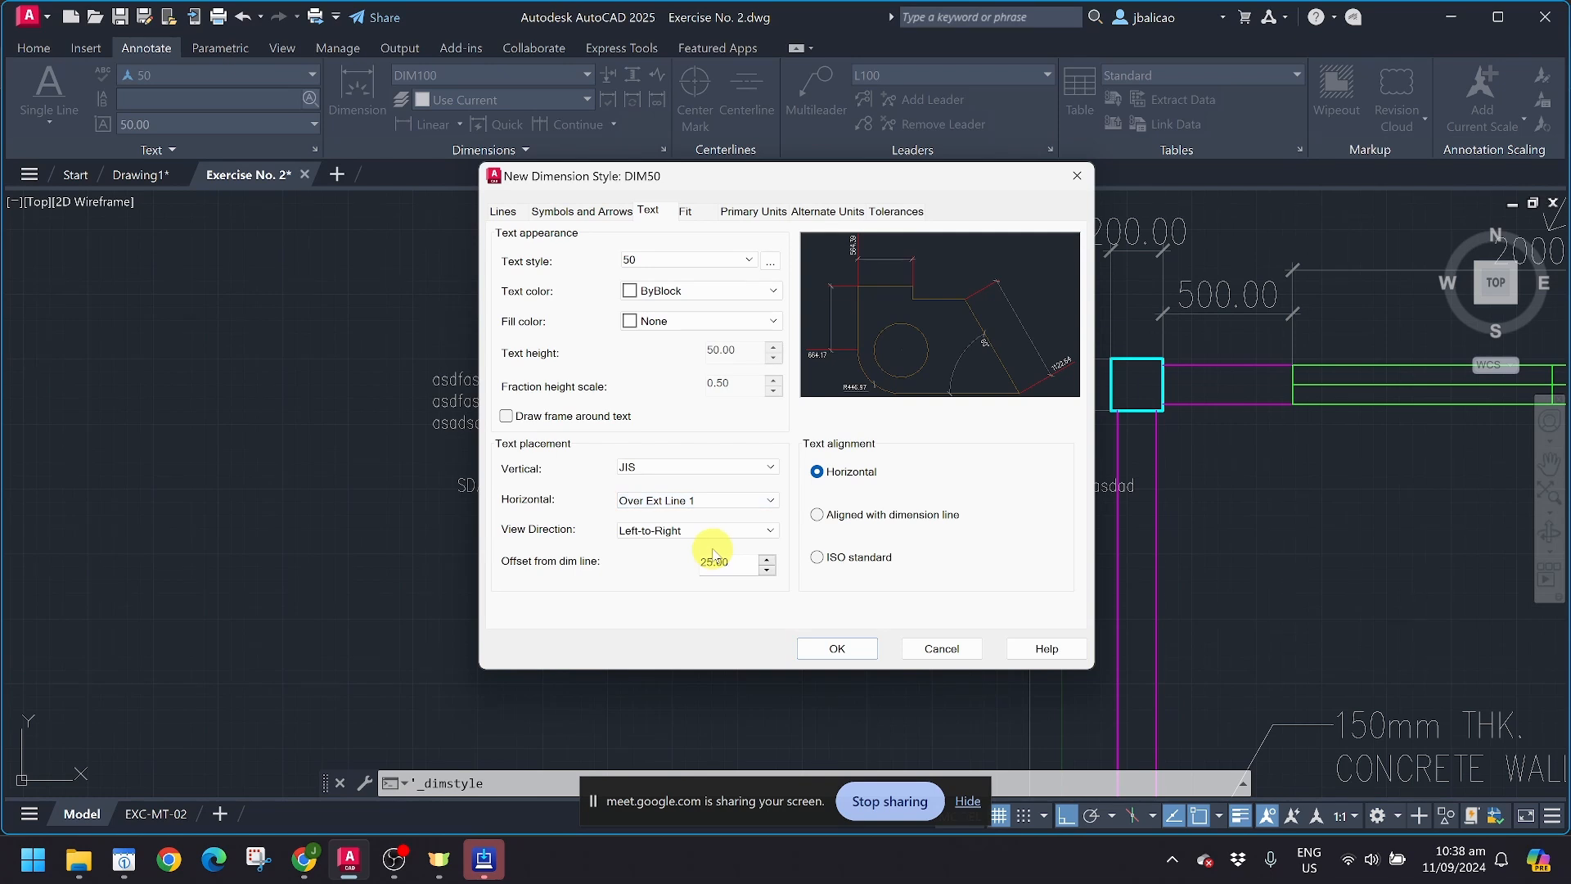
Step: Try Below vertical text placement with horizontal placement set to Centered
click(720, 468)
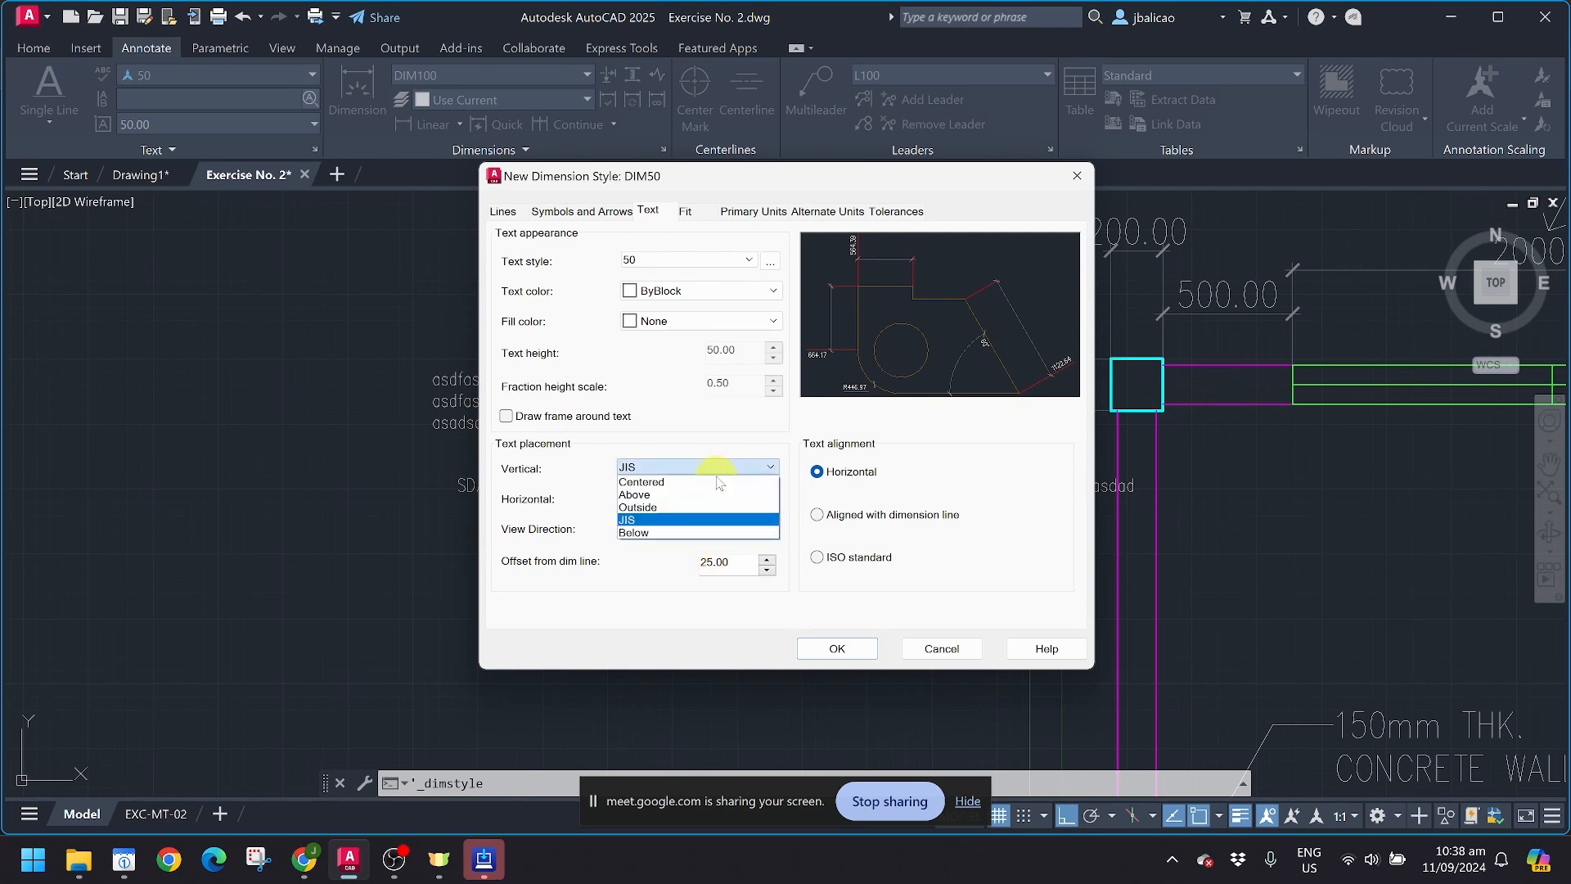
click(700, 534)
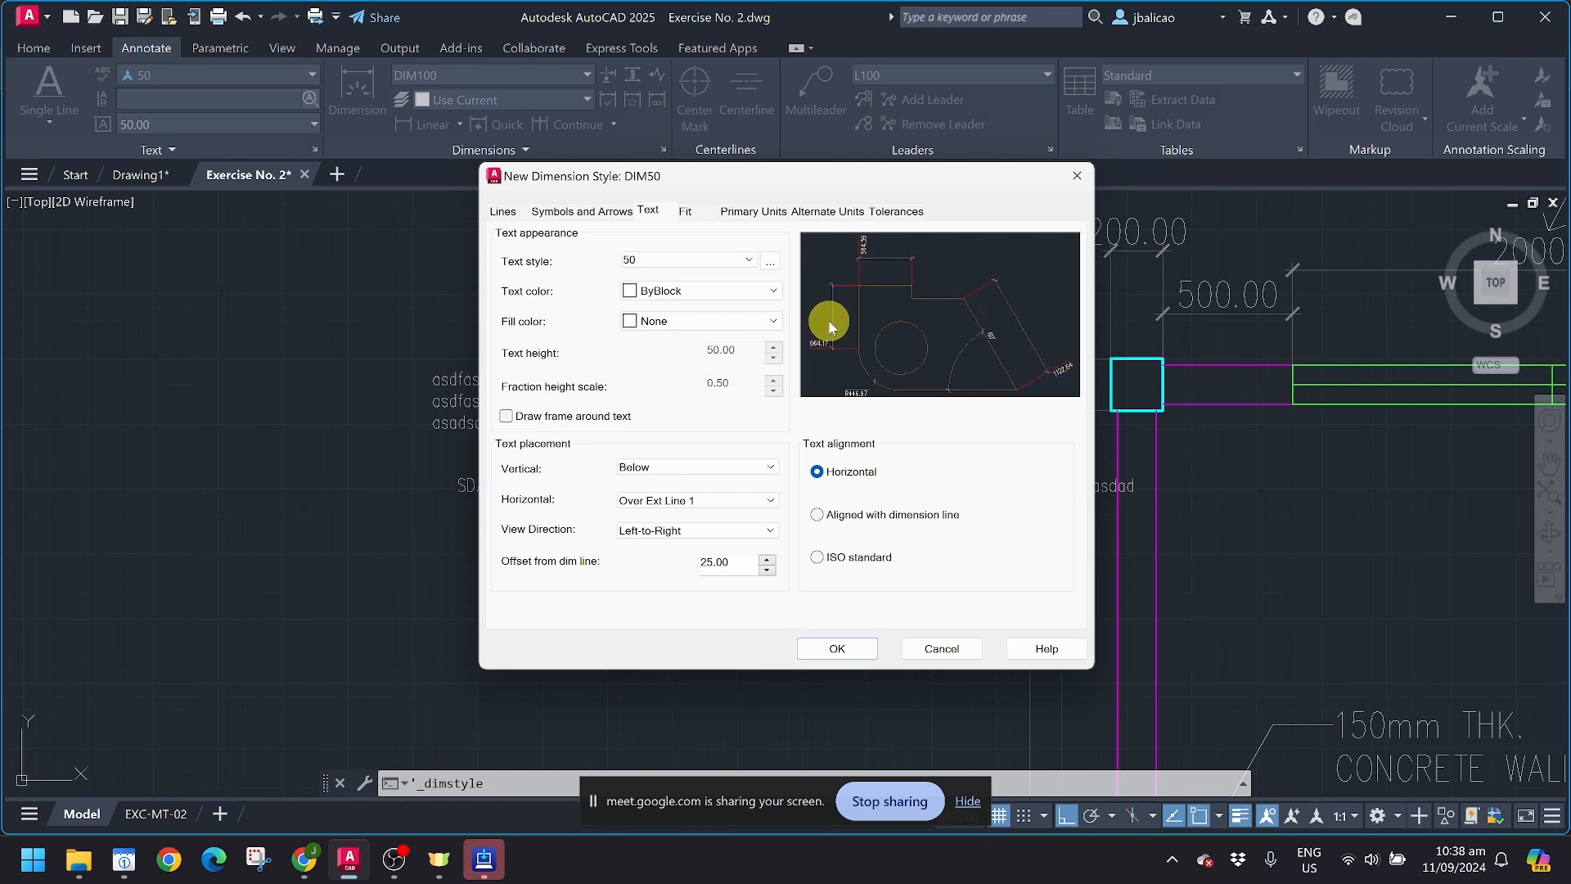
click(696, 500)
click(684, 515)
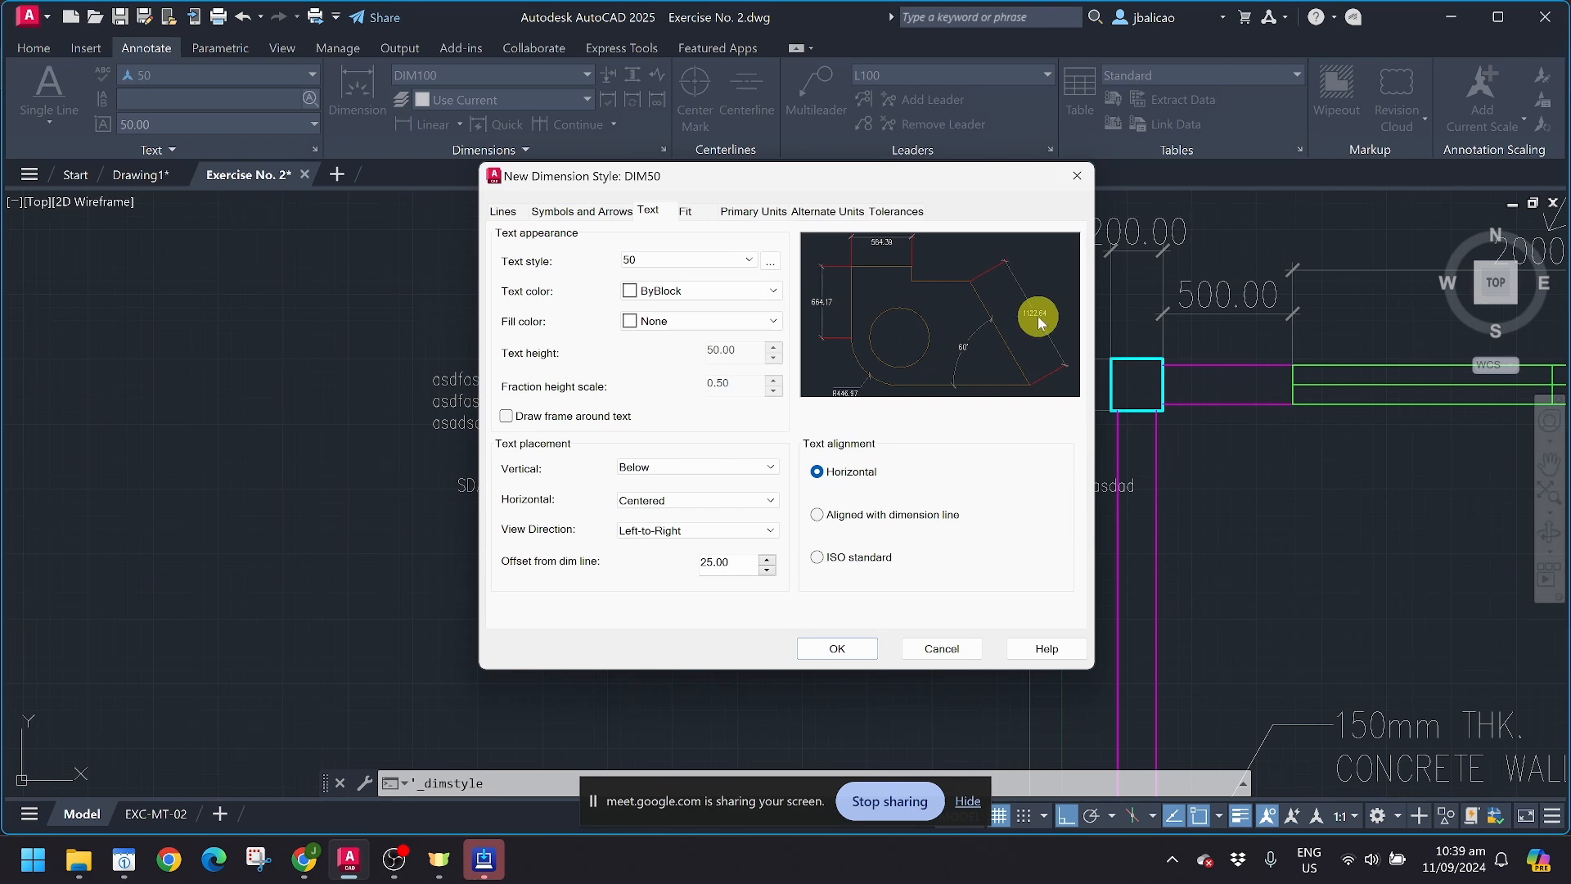
click(670, 501)
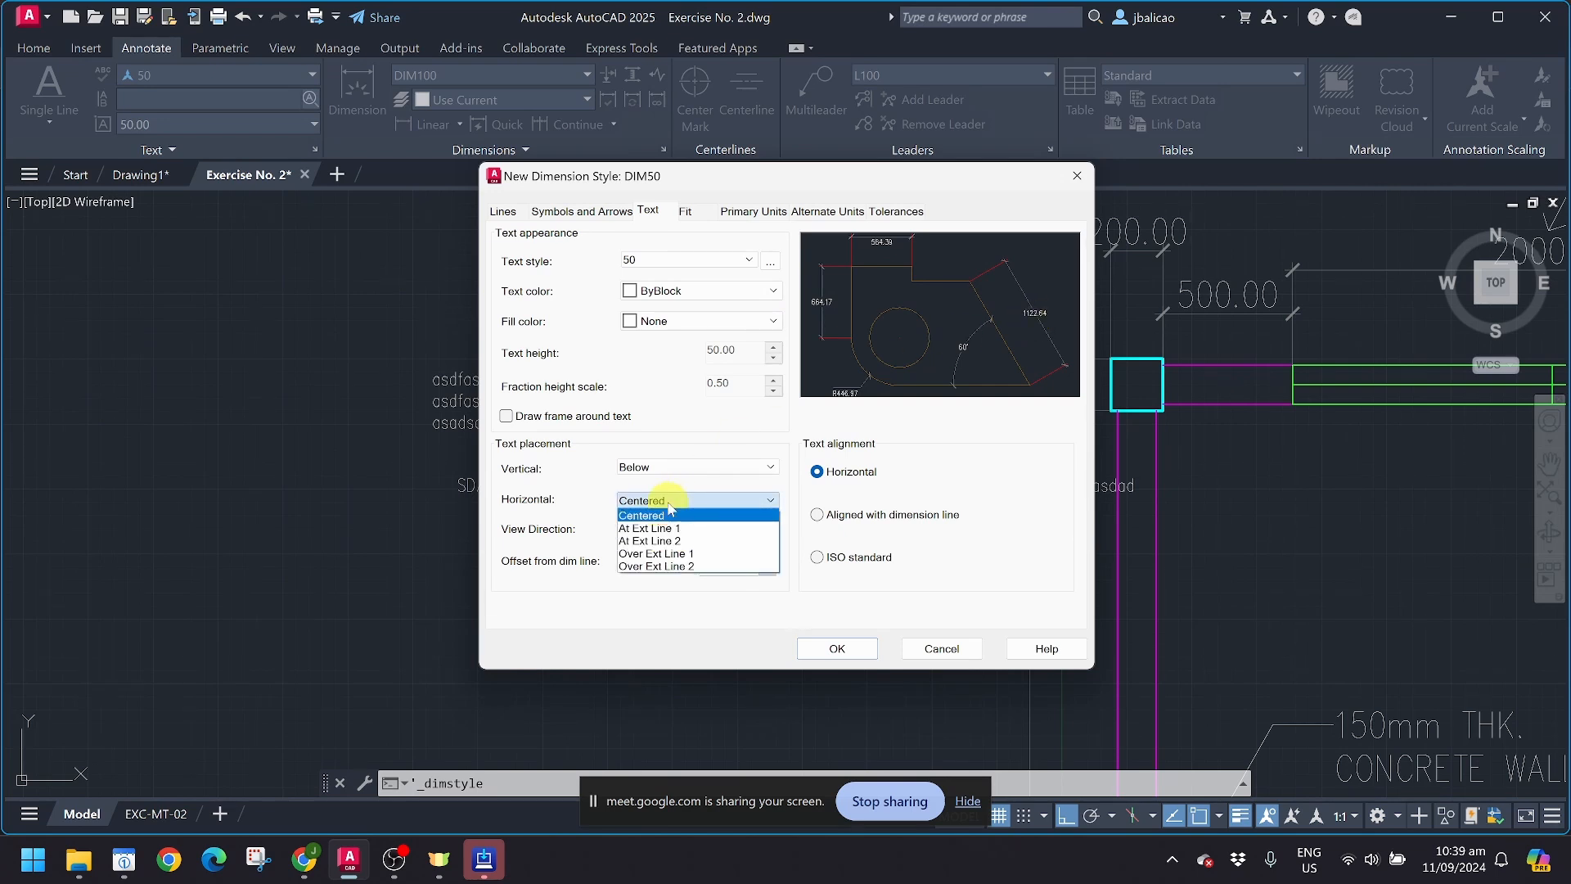
click(669, 514)
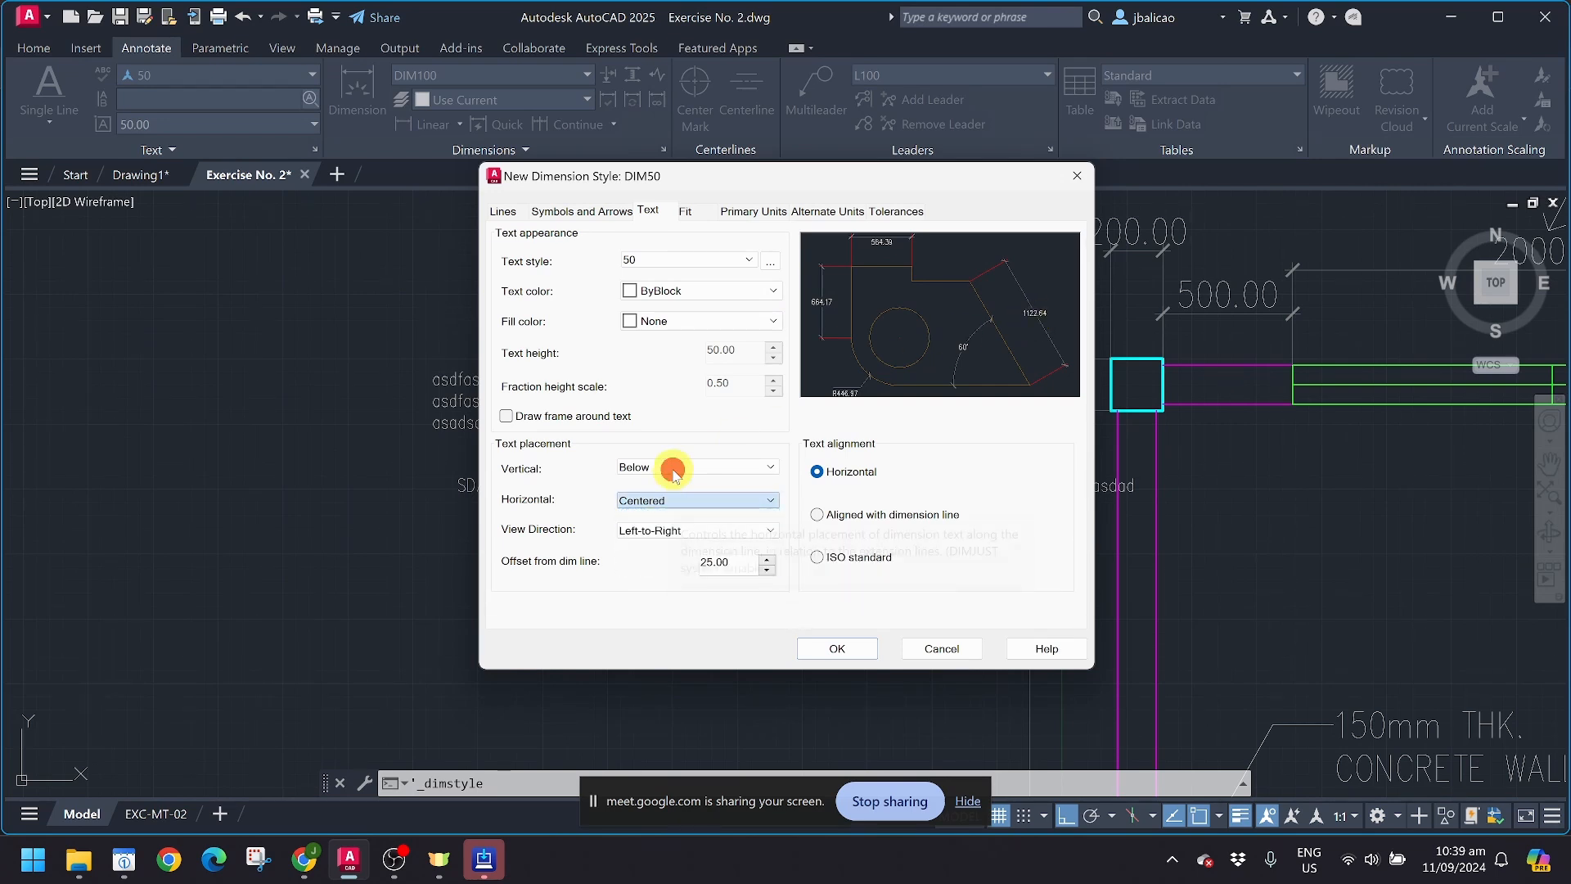
Step: Set vertical text placement to Centered and try At Ext Line 1 and At Ext Line 2 for the horizontal placement
click(666, 467)
click(667, 482)
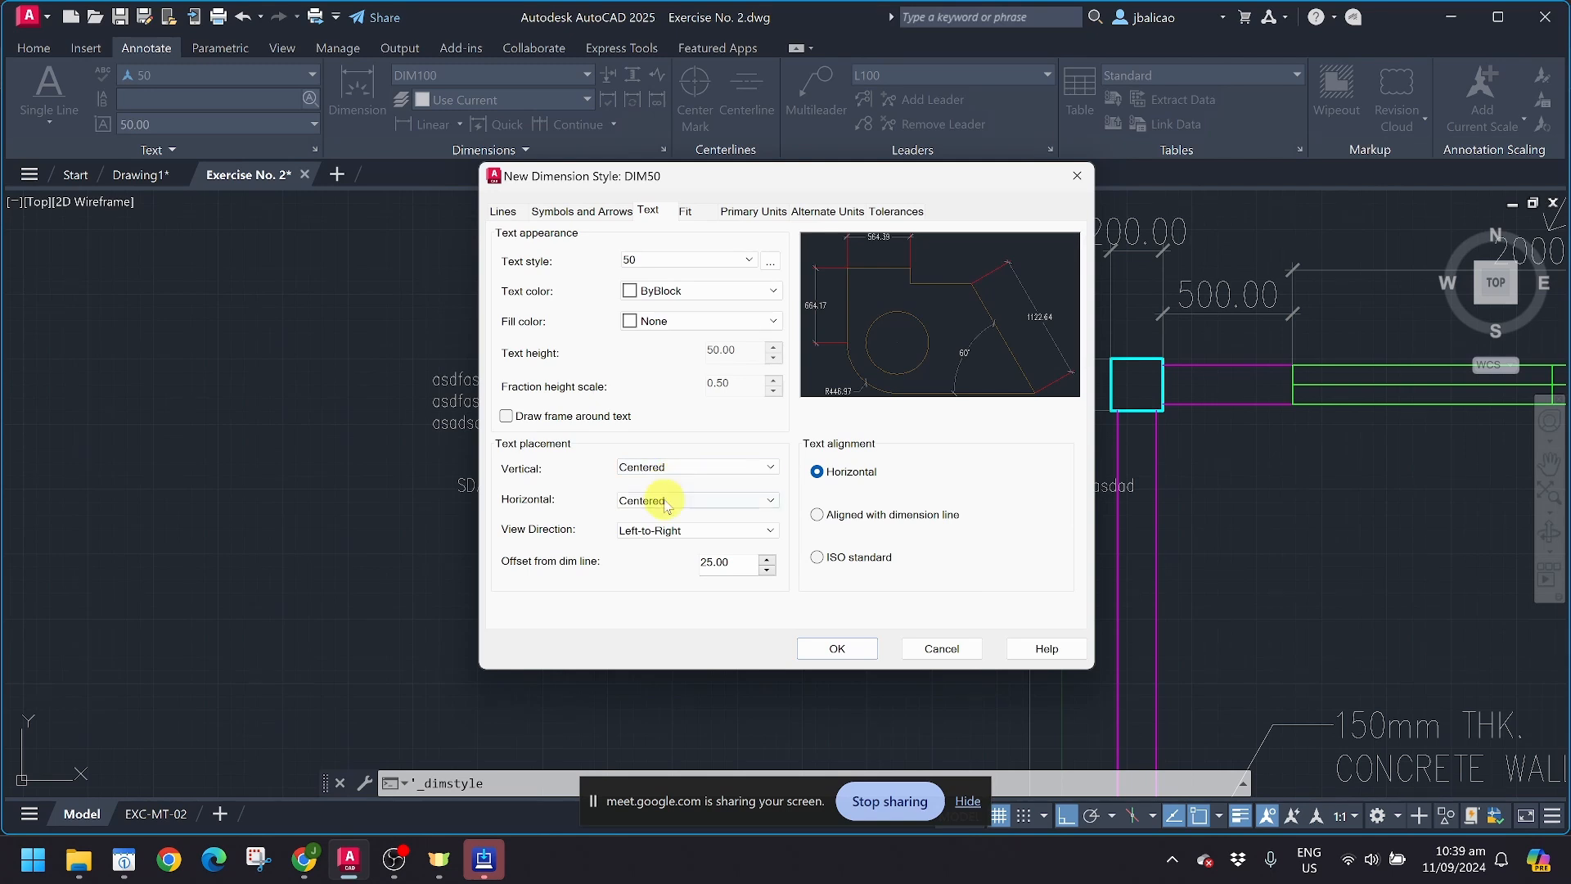
click(668, 500)
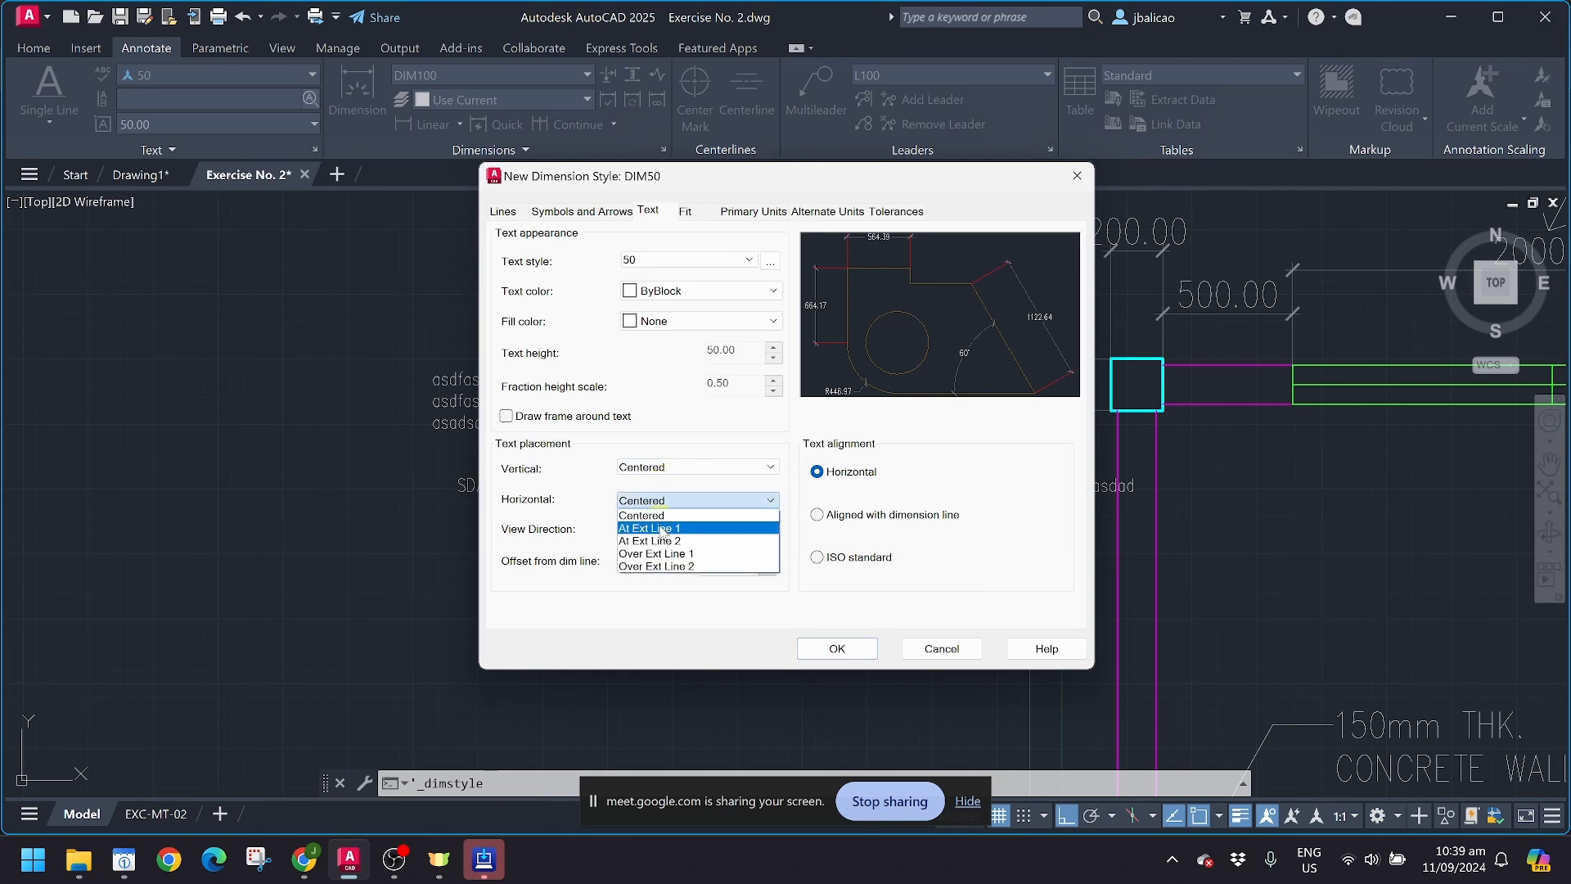
click(661, 528)
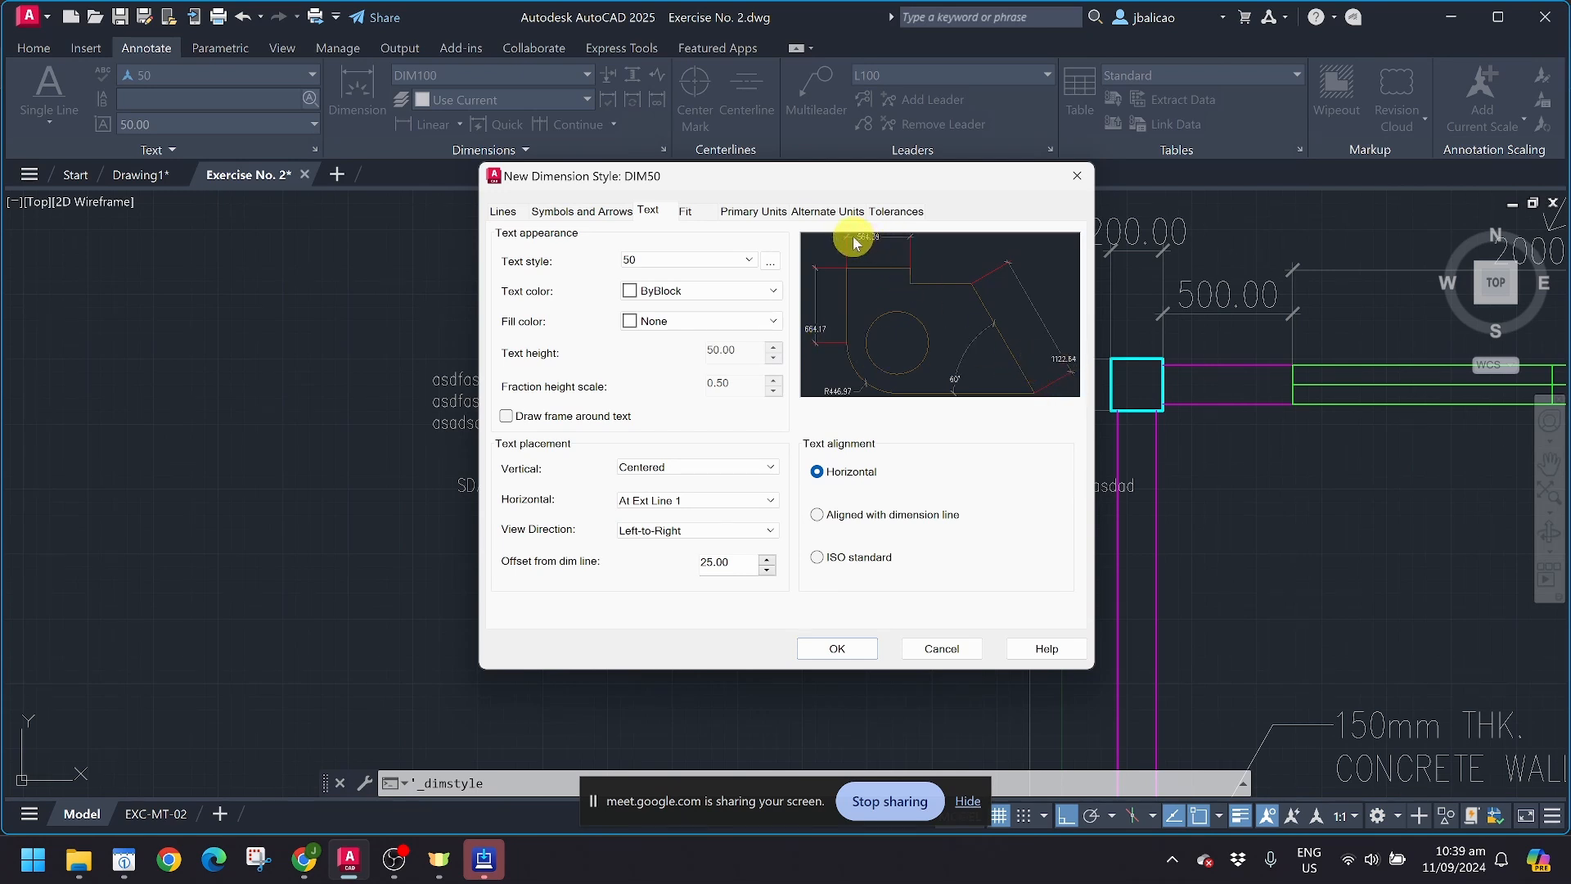
click(701, 499)
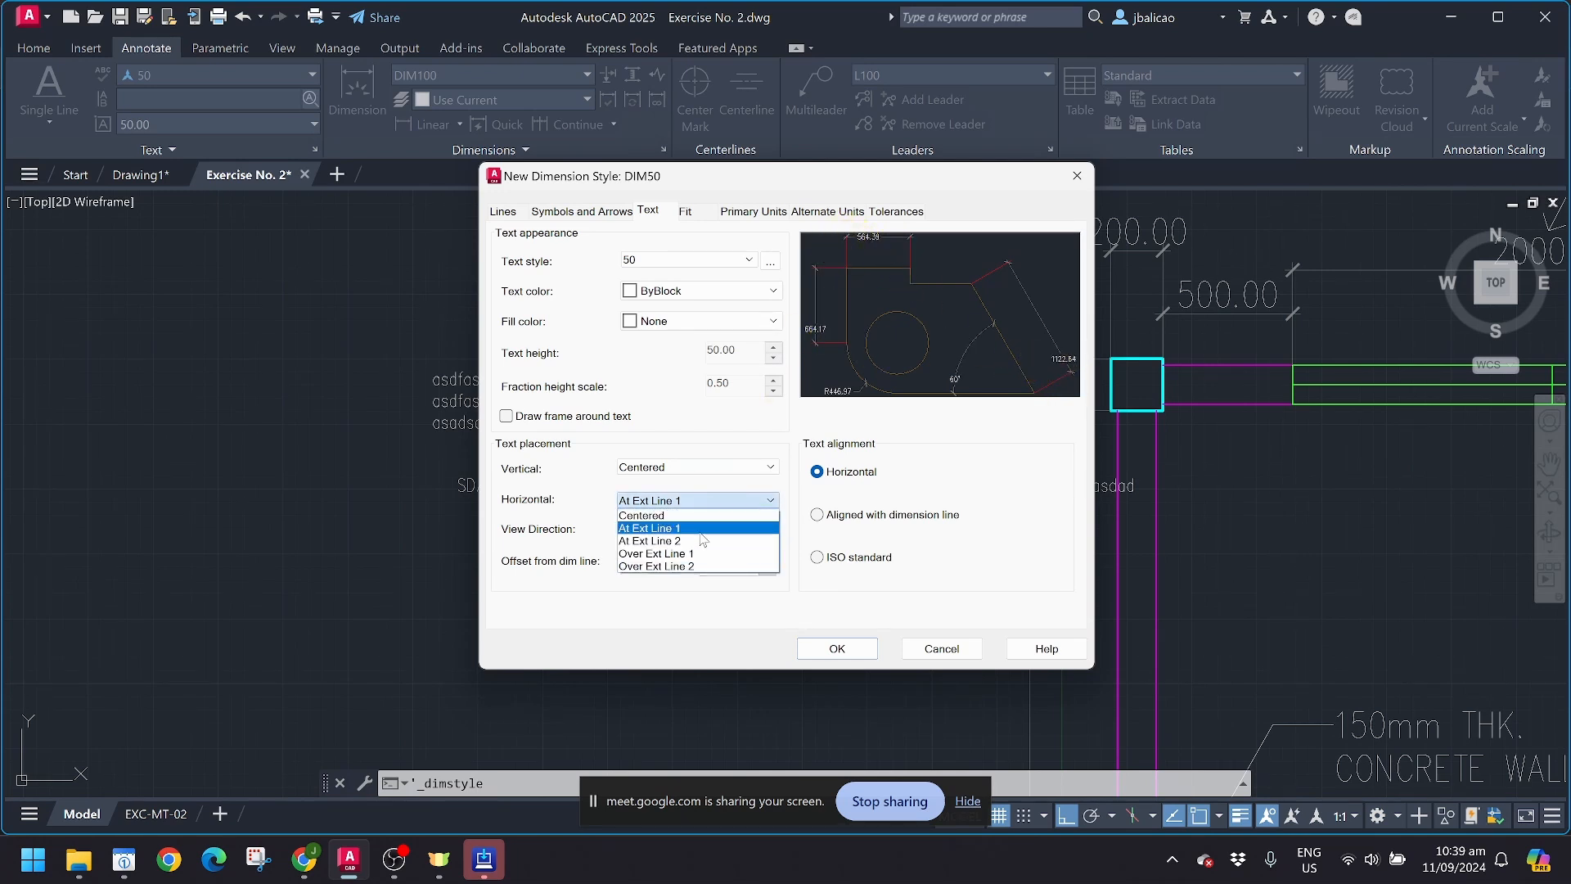
click(700, 540)
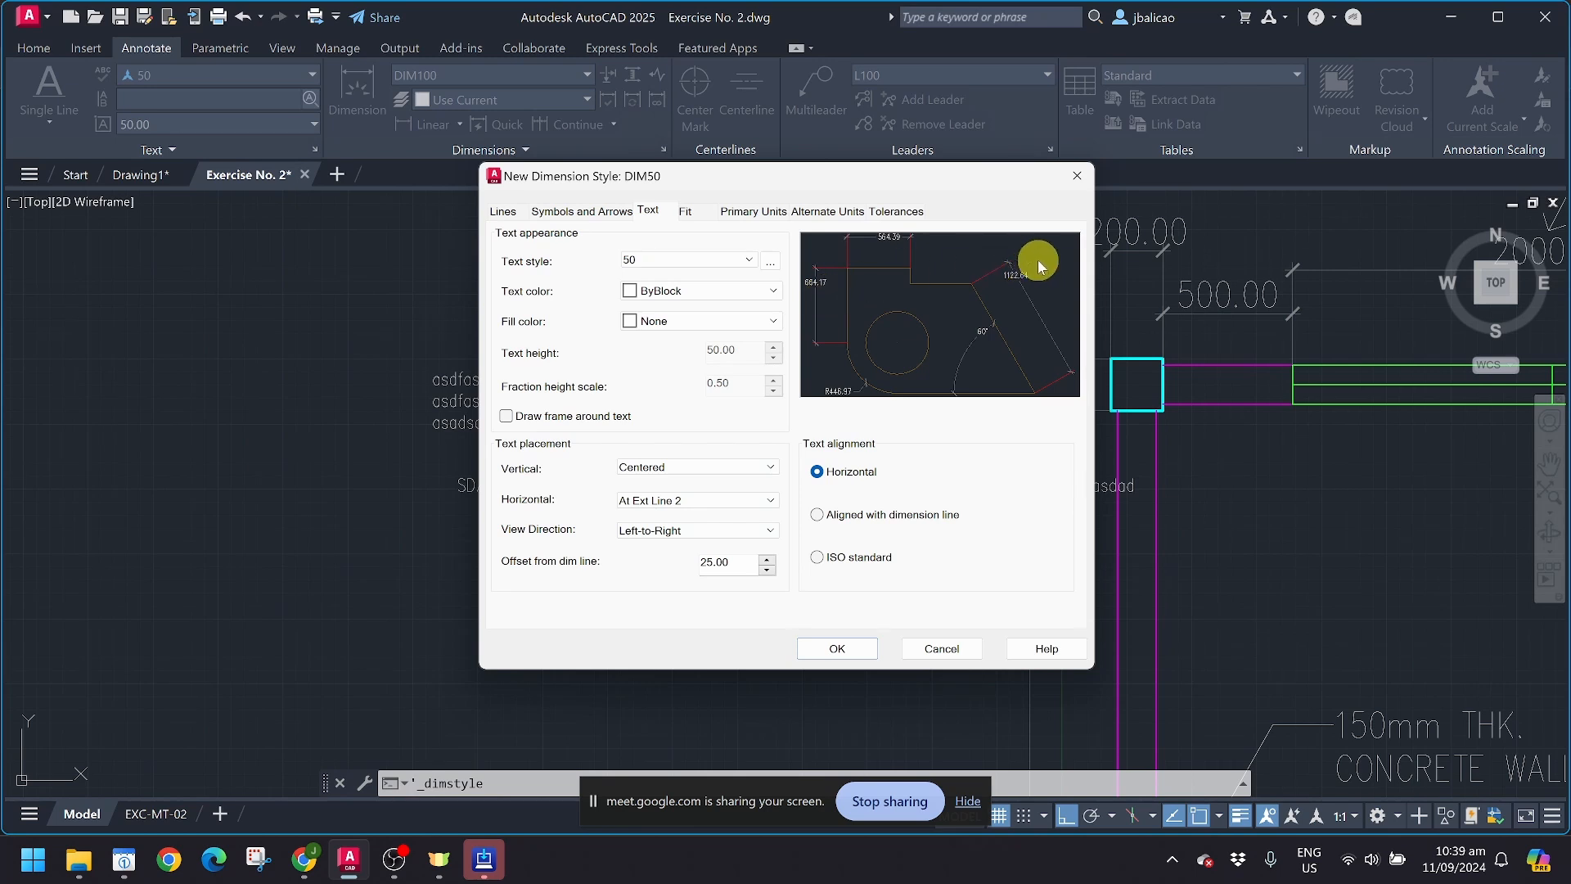
Step: Try Over Ext Line 1 as the horizontal text placement and set it to Over Ext Line 2
click(658, 501)
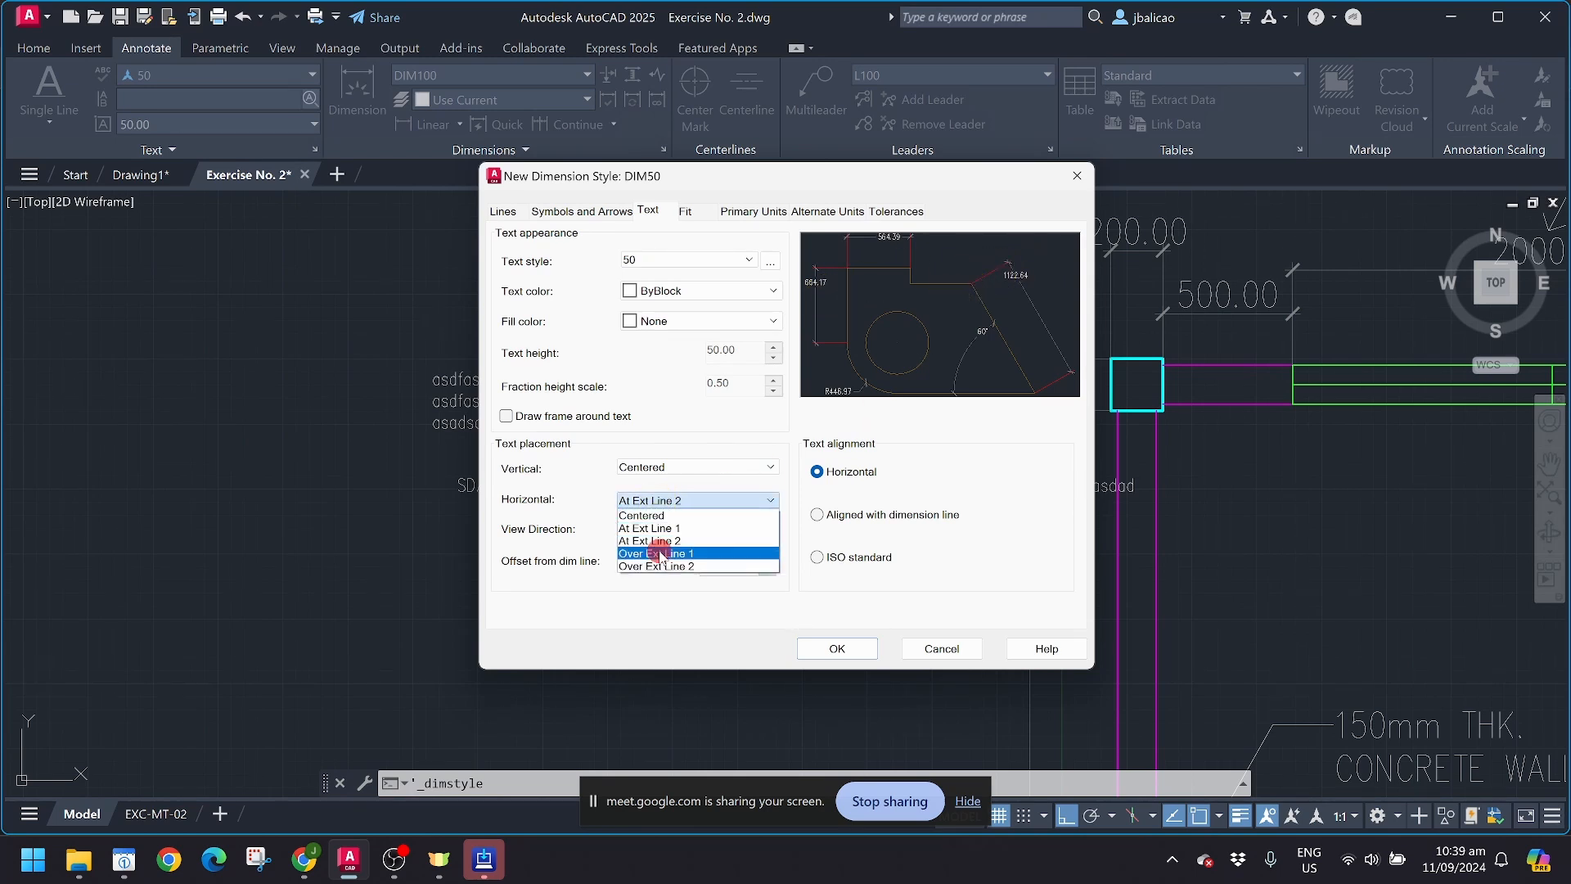
click(660, 553)
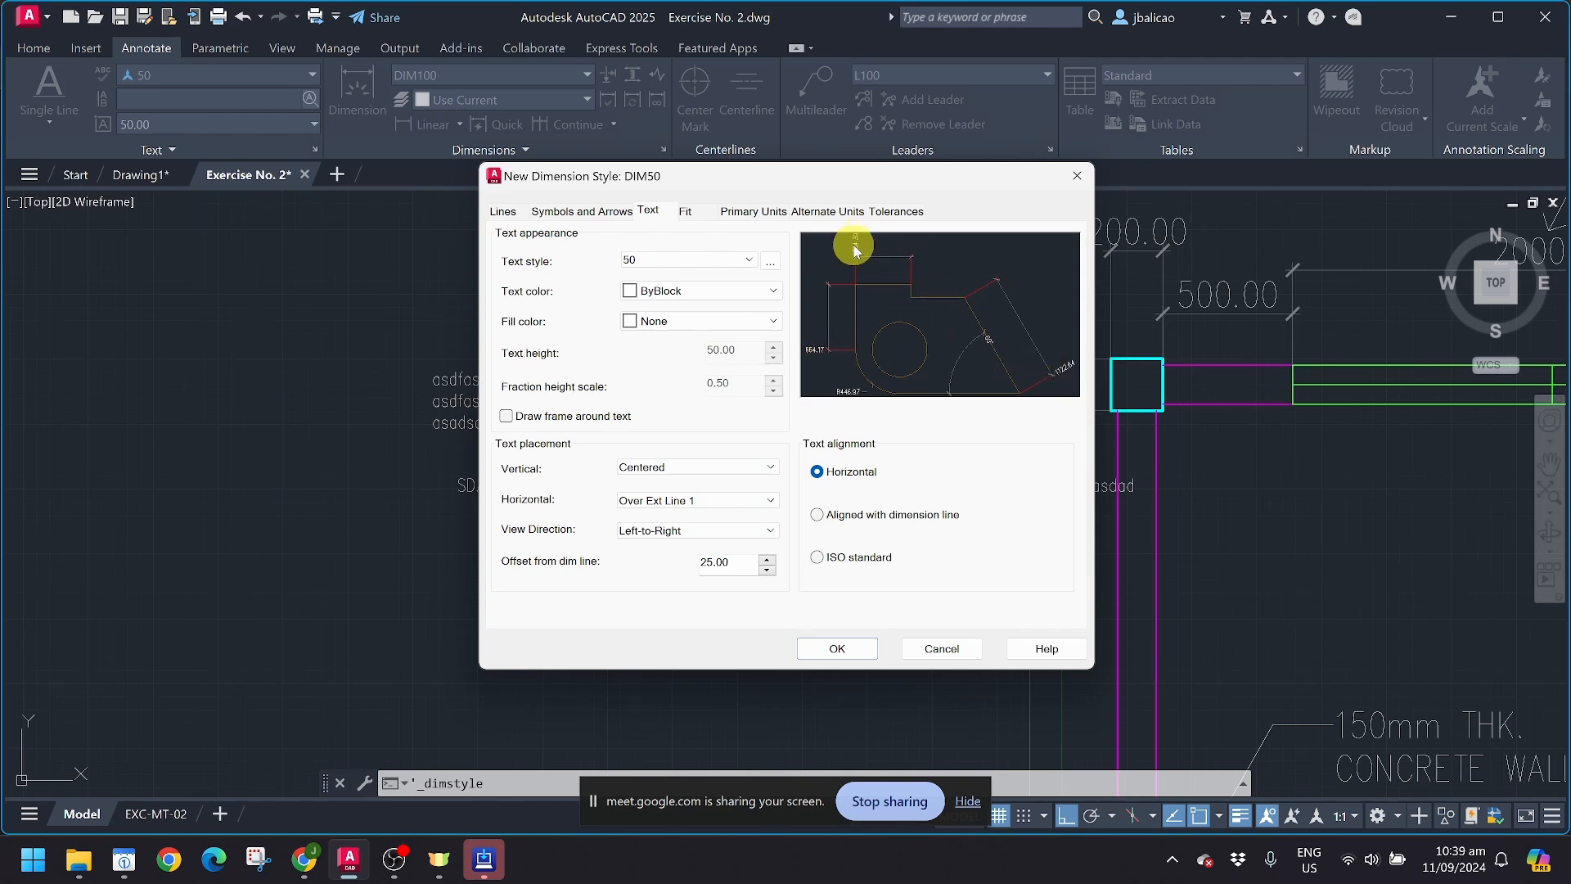
click(701, 500)
click(669, 566)
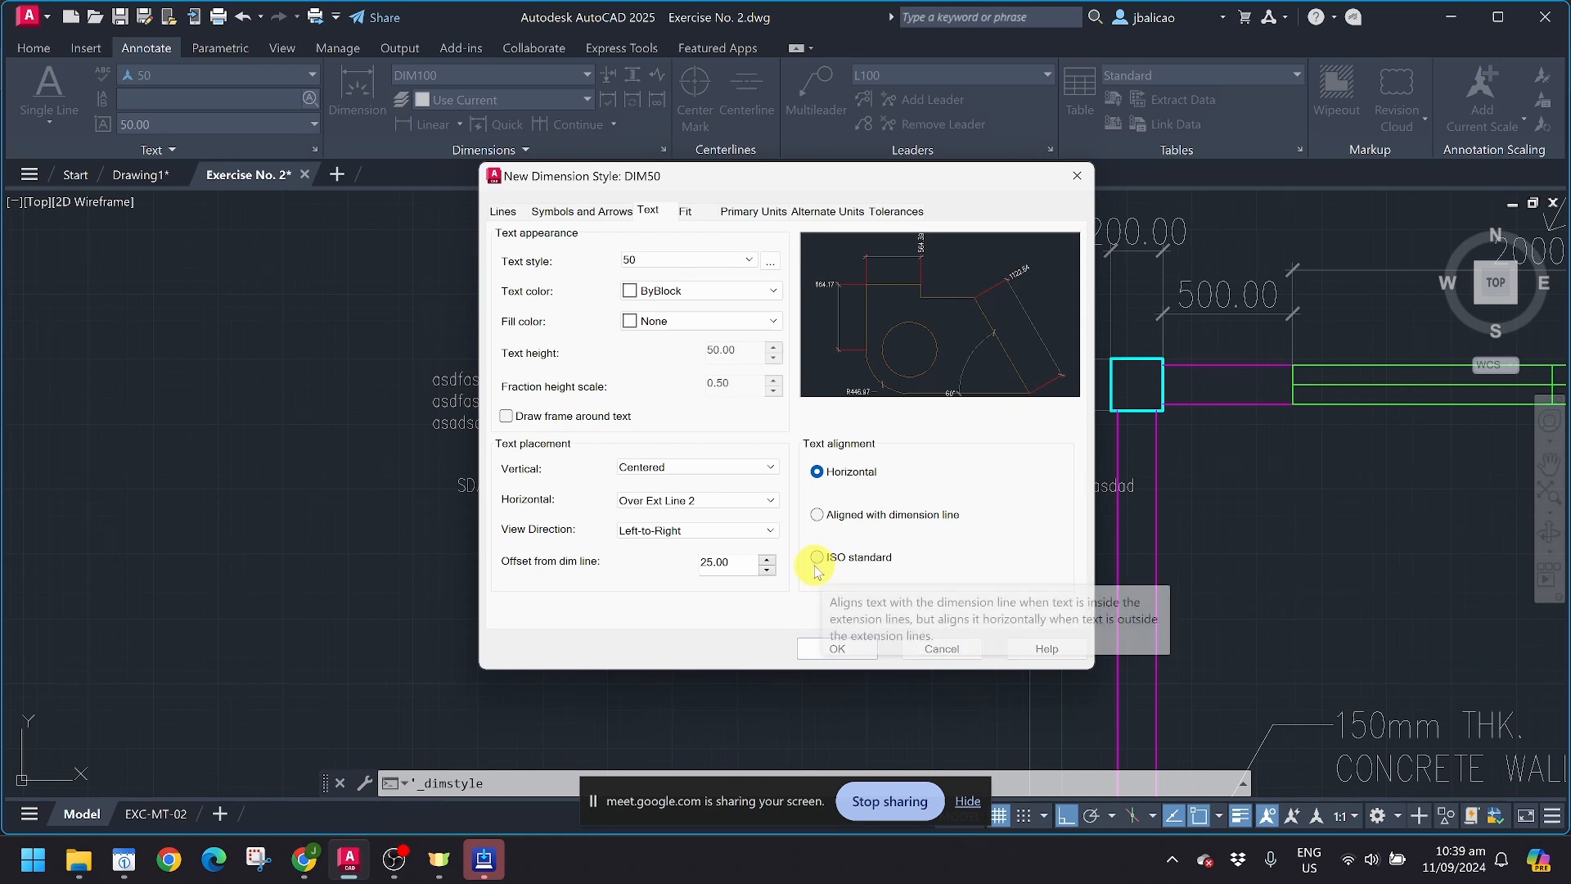
Step: Try the Right-to-Left view direction for the dimension text and return it to Left-to-Right
click(659, 531)
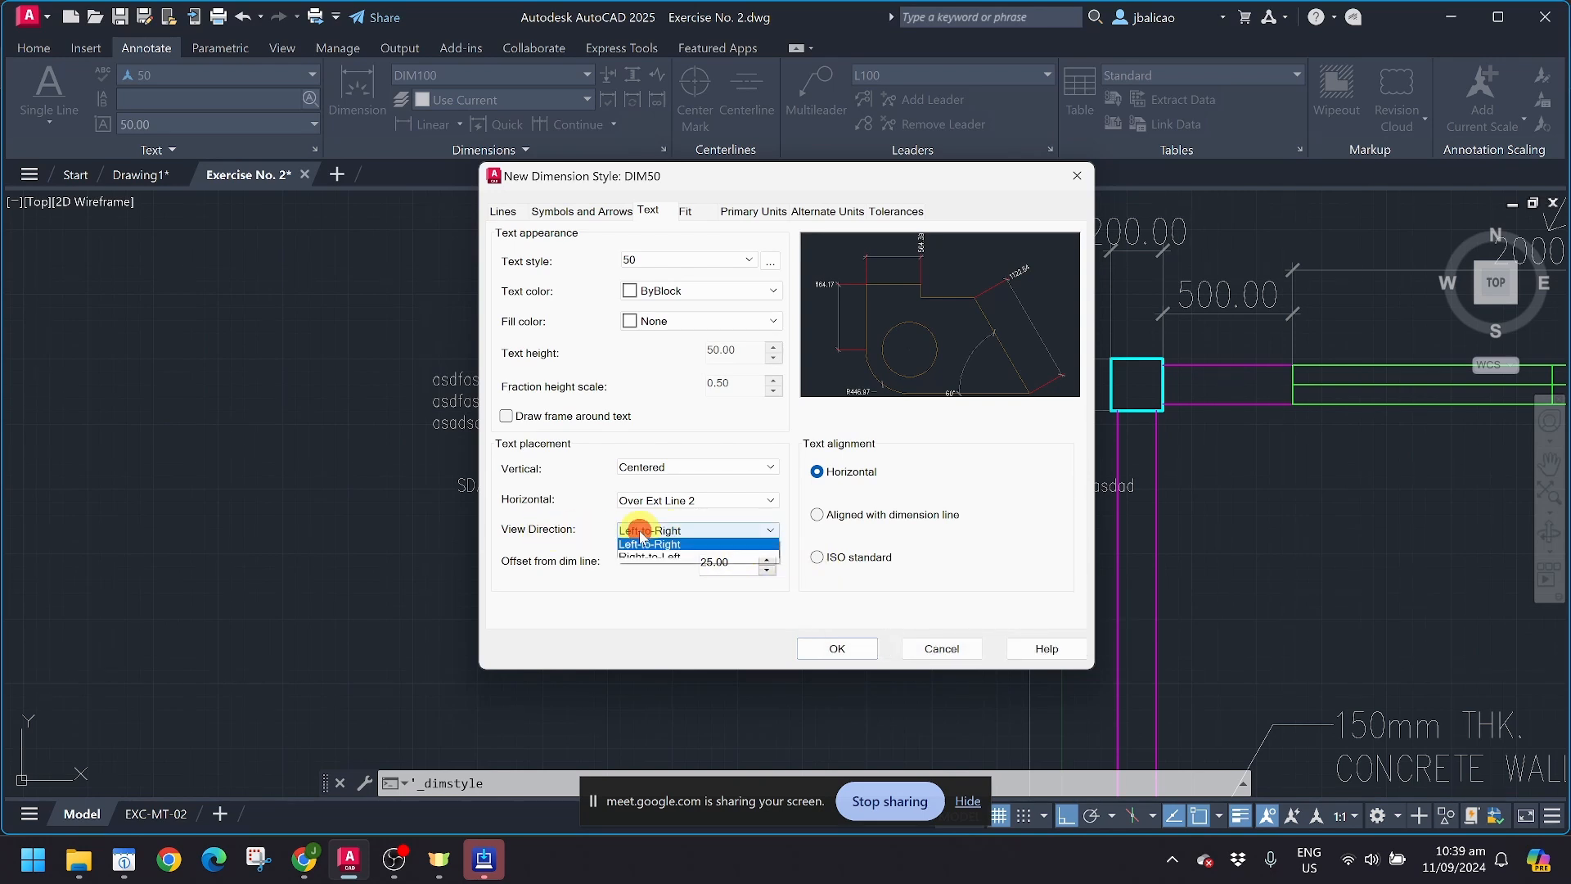
click(641, 531)
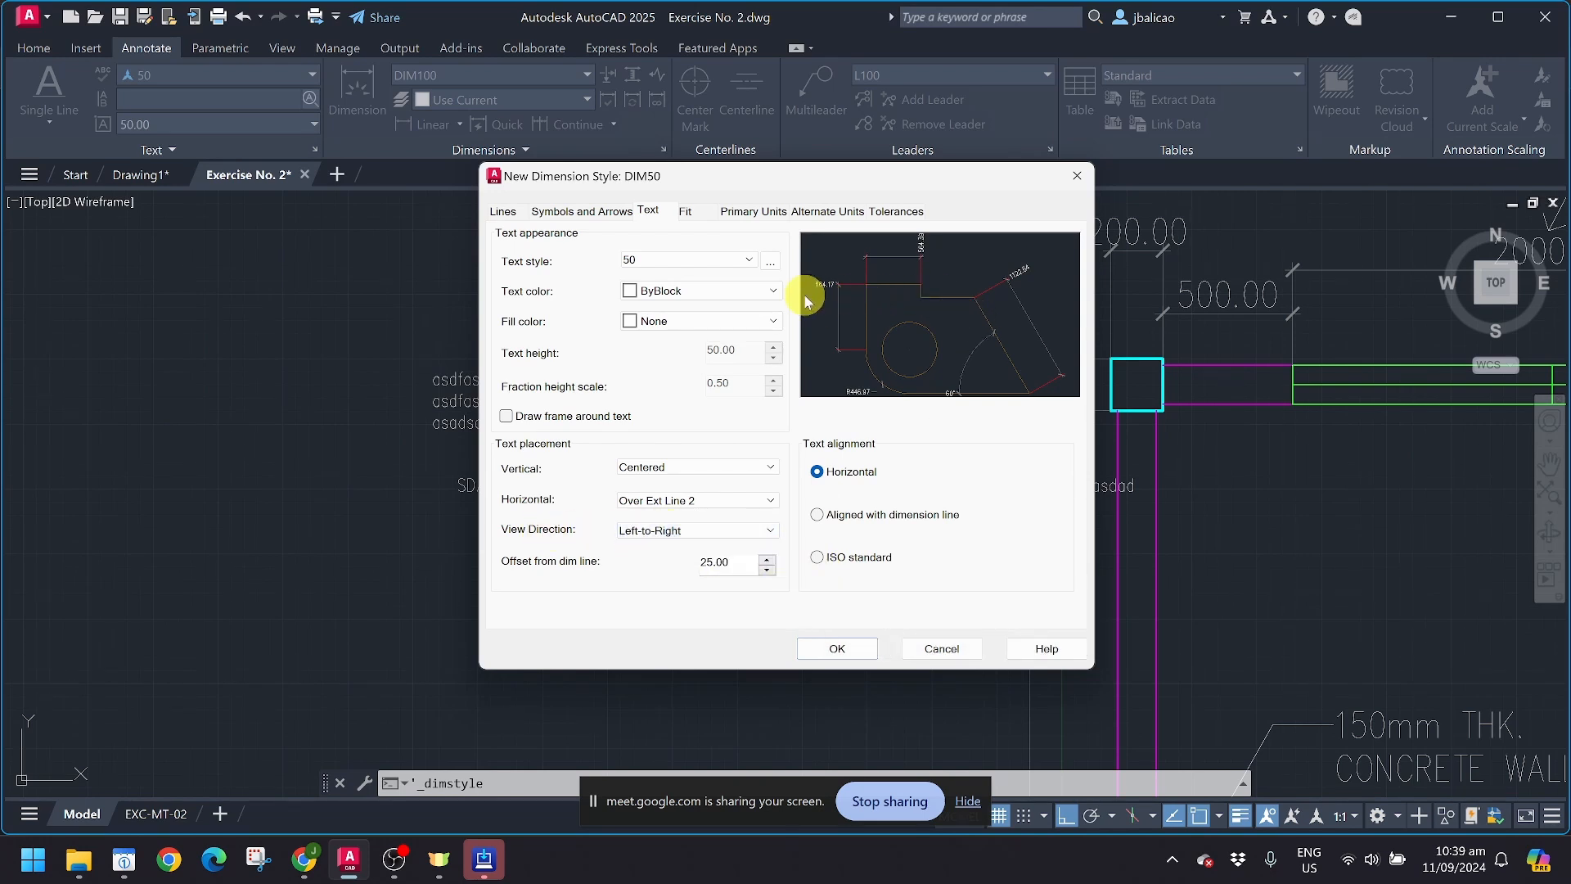
click(708, 530)
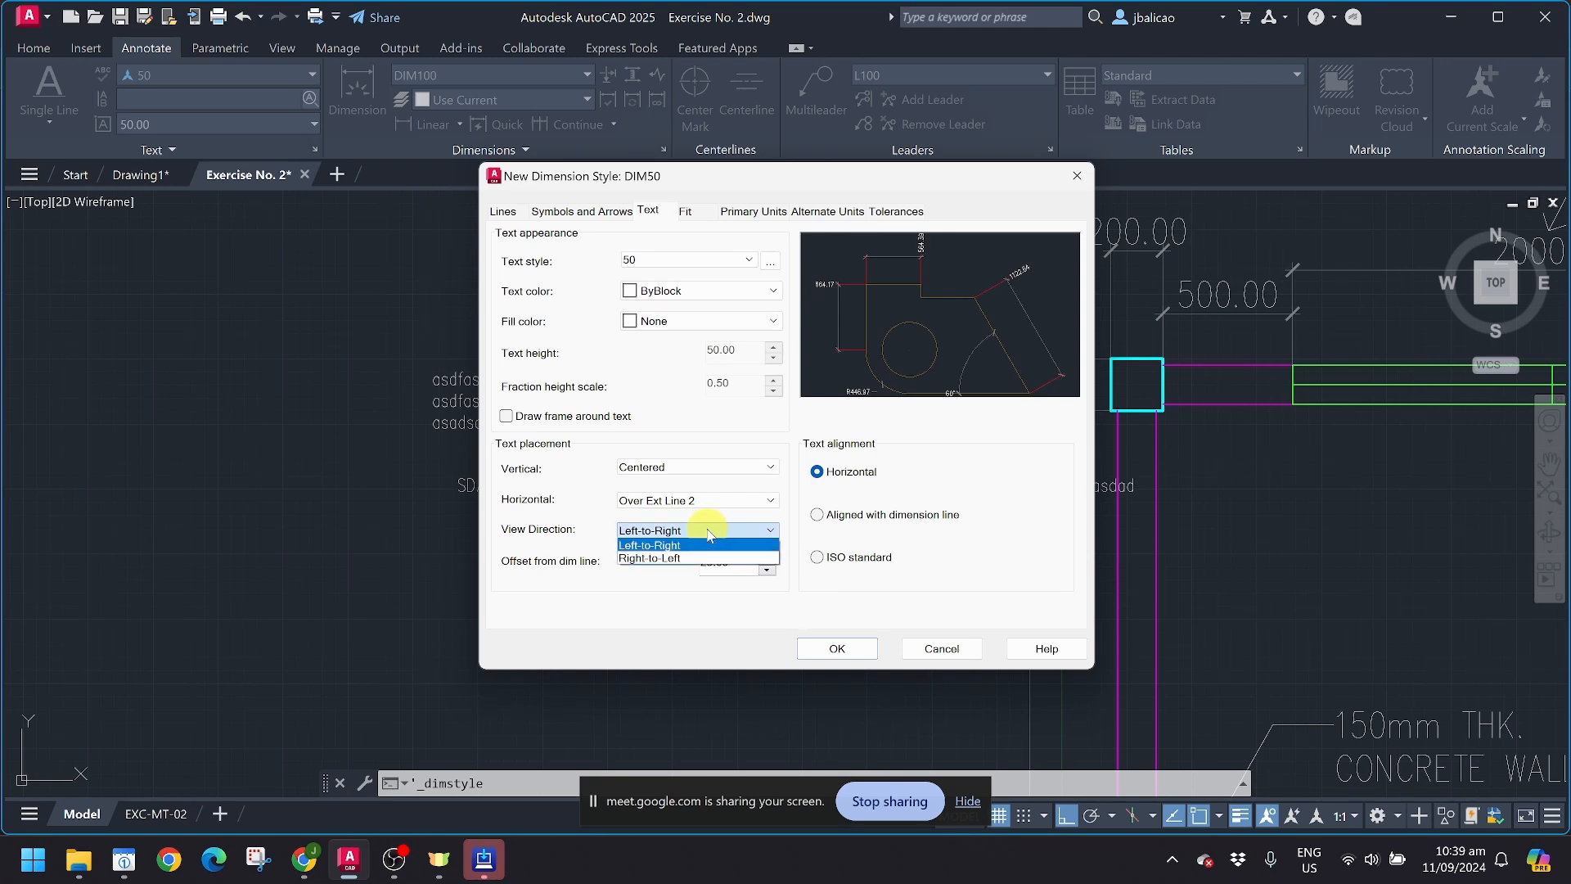
click(692, 559)
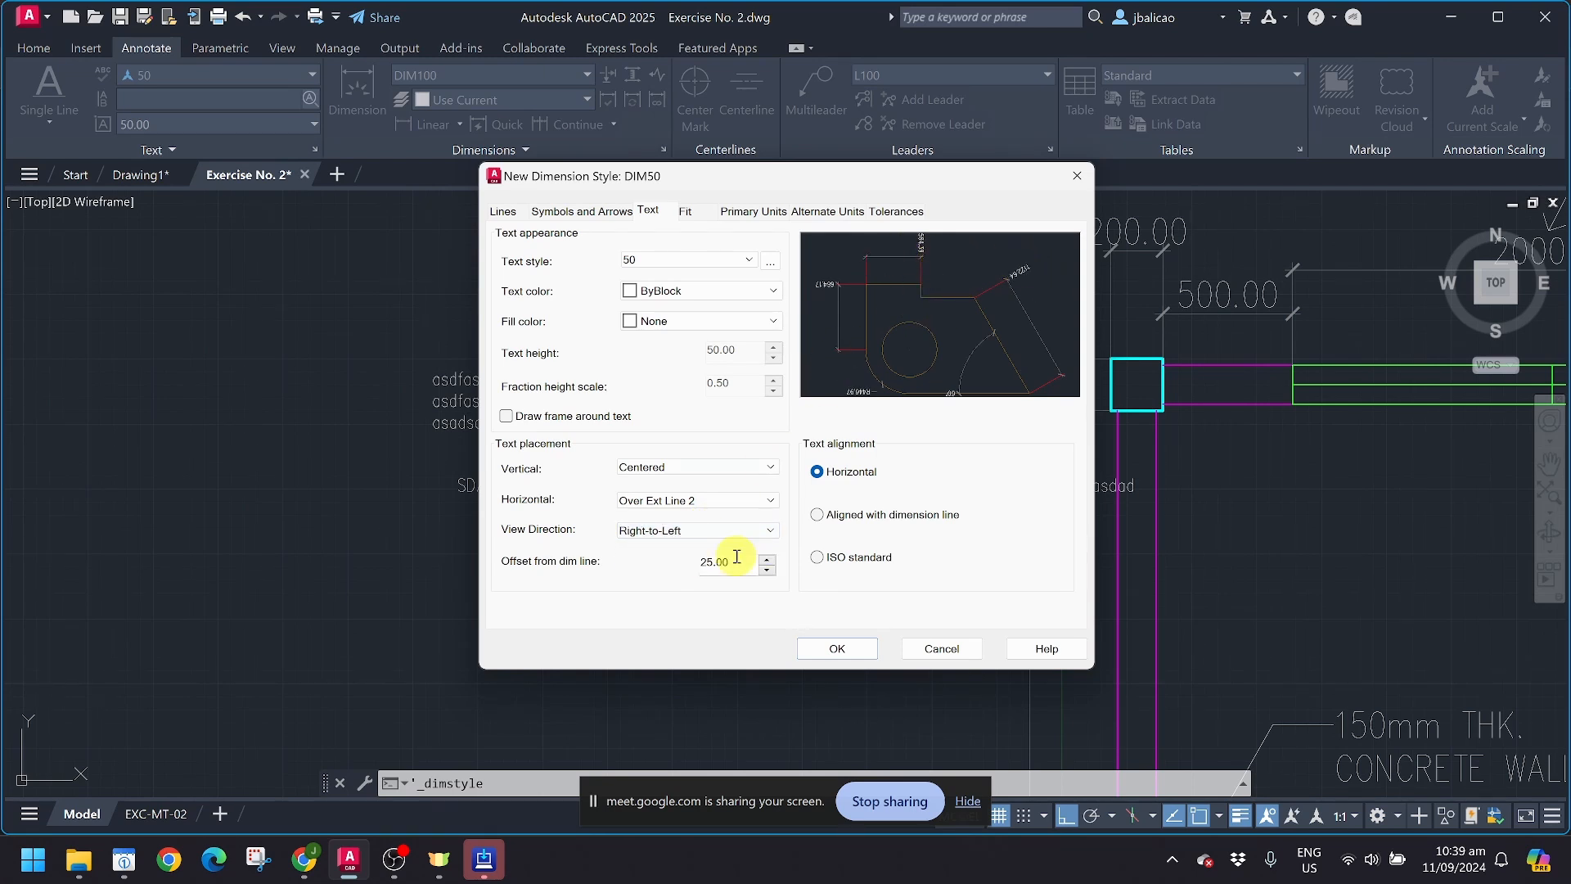
click(720, 531)
click(703, 544)
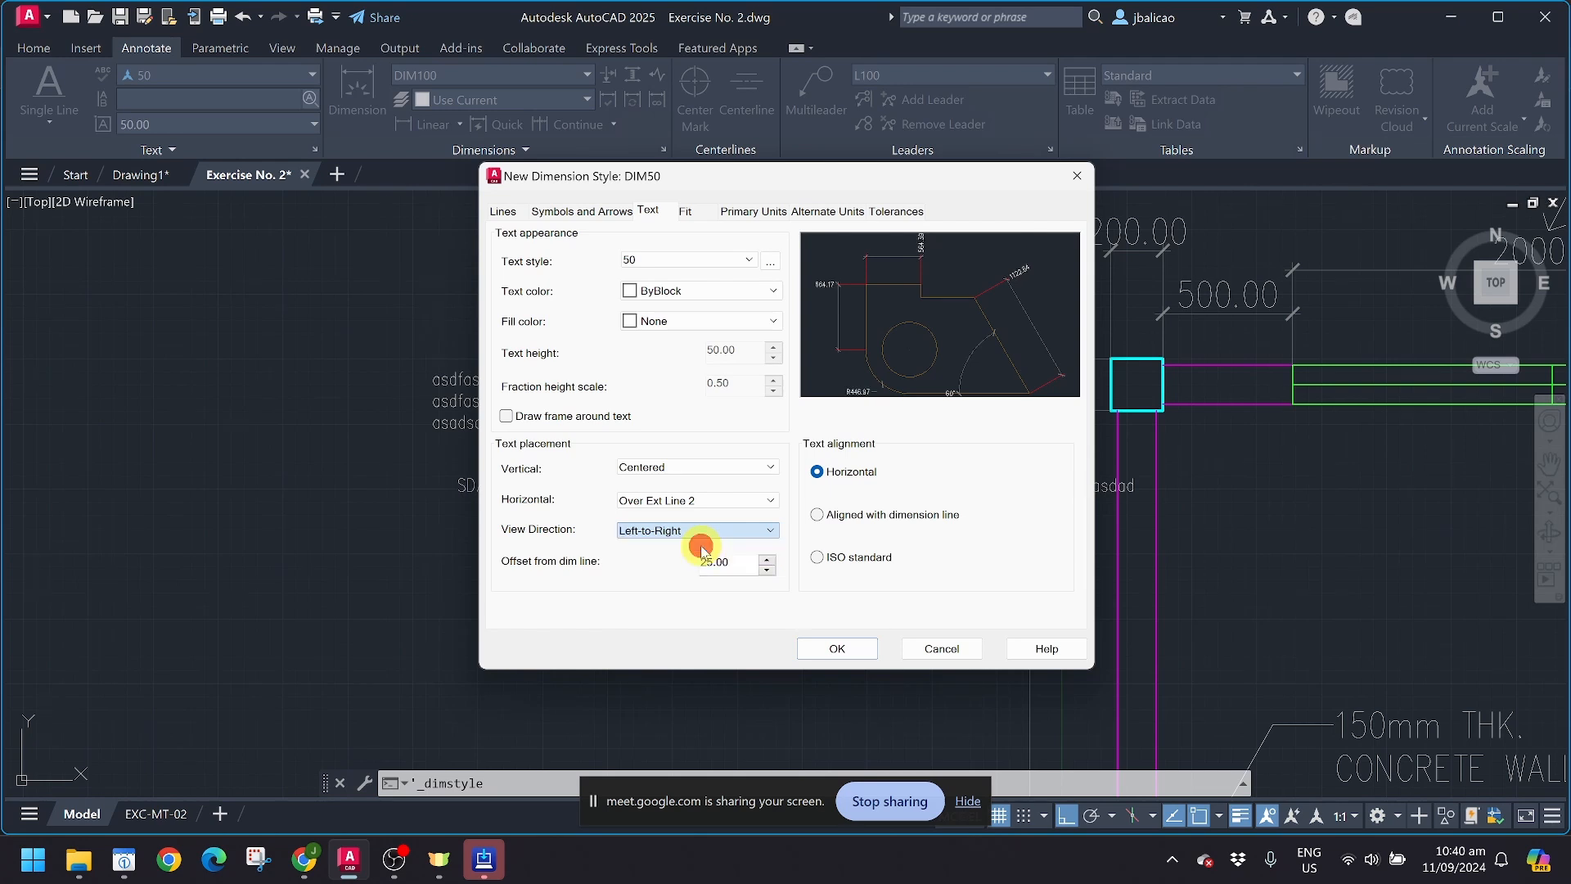
Step: Set the text placement to Centered horizontally and Above vertically, with the text aligned with the dimension line
click(691, 499)
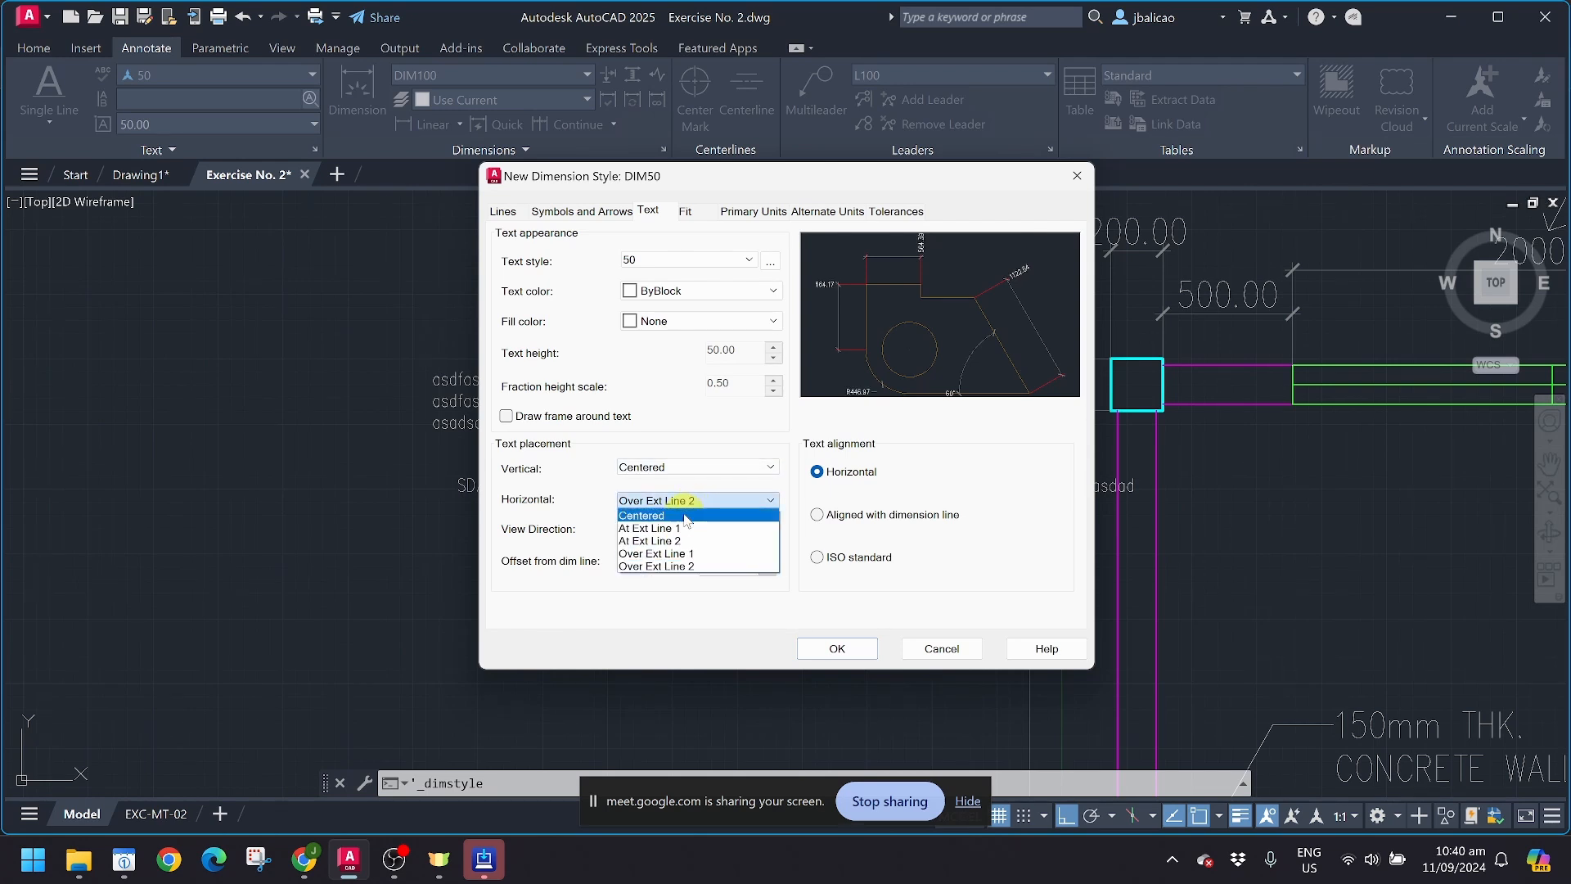
click(679, 514)
click(711, 468)
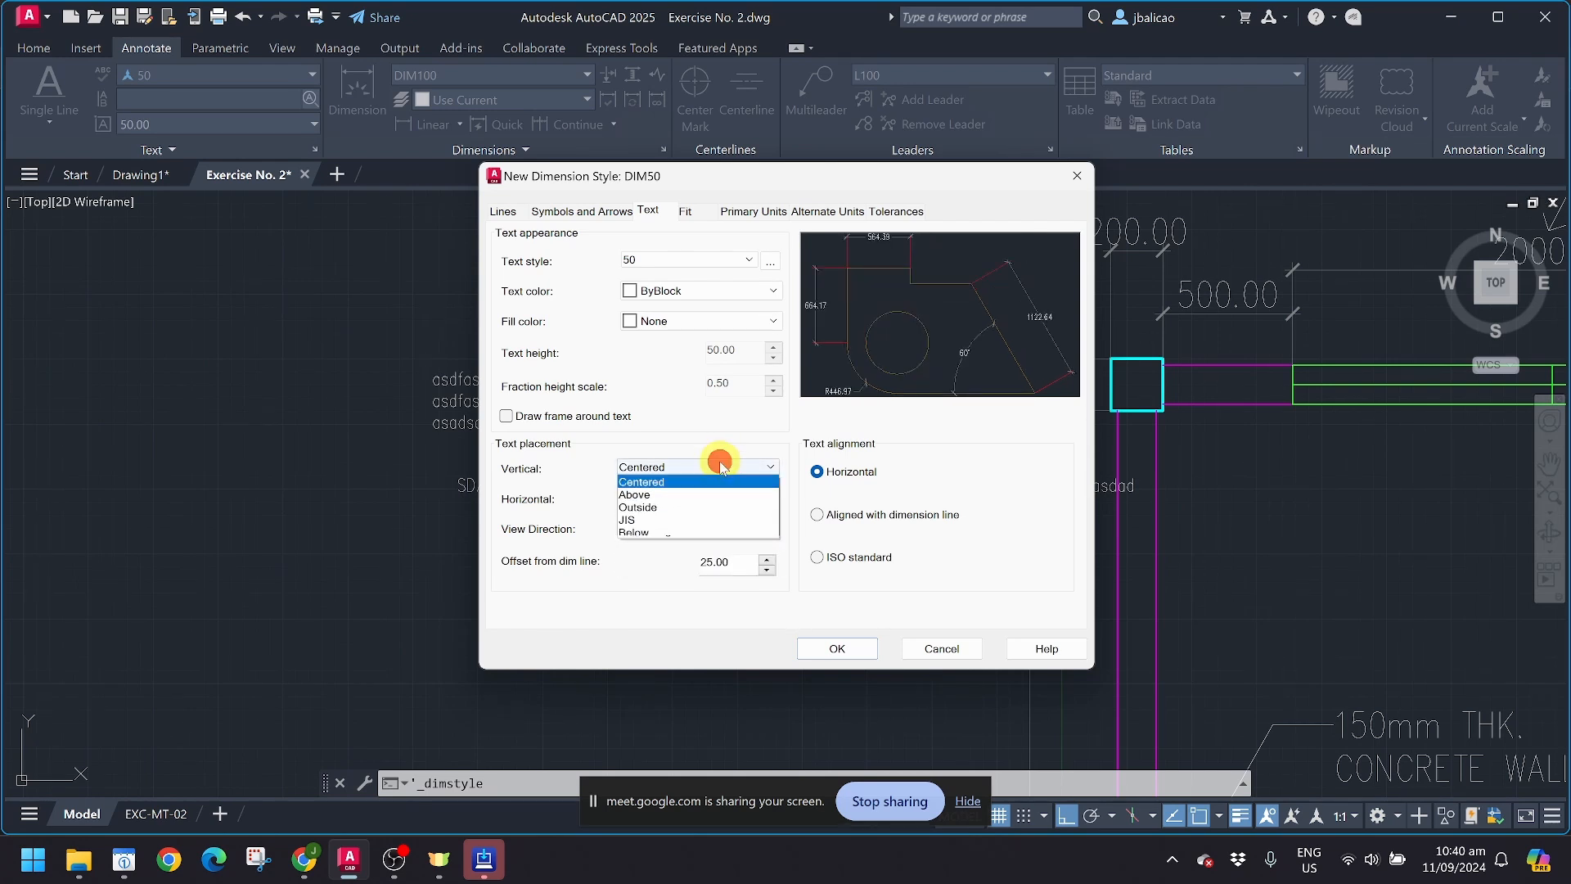
click(701, 494)
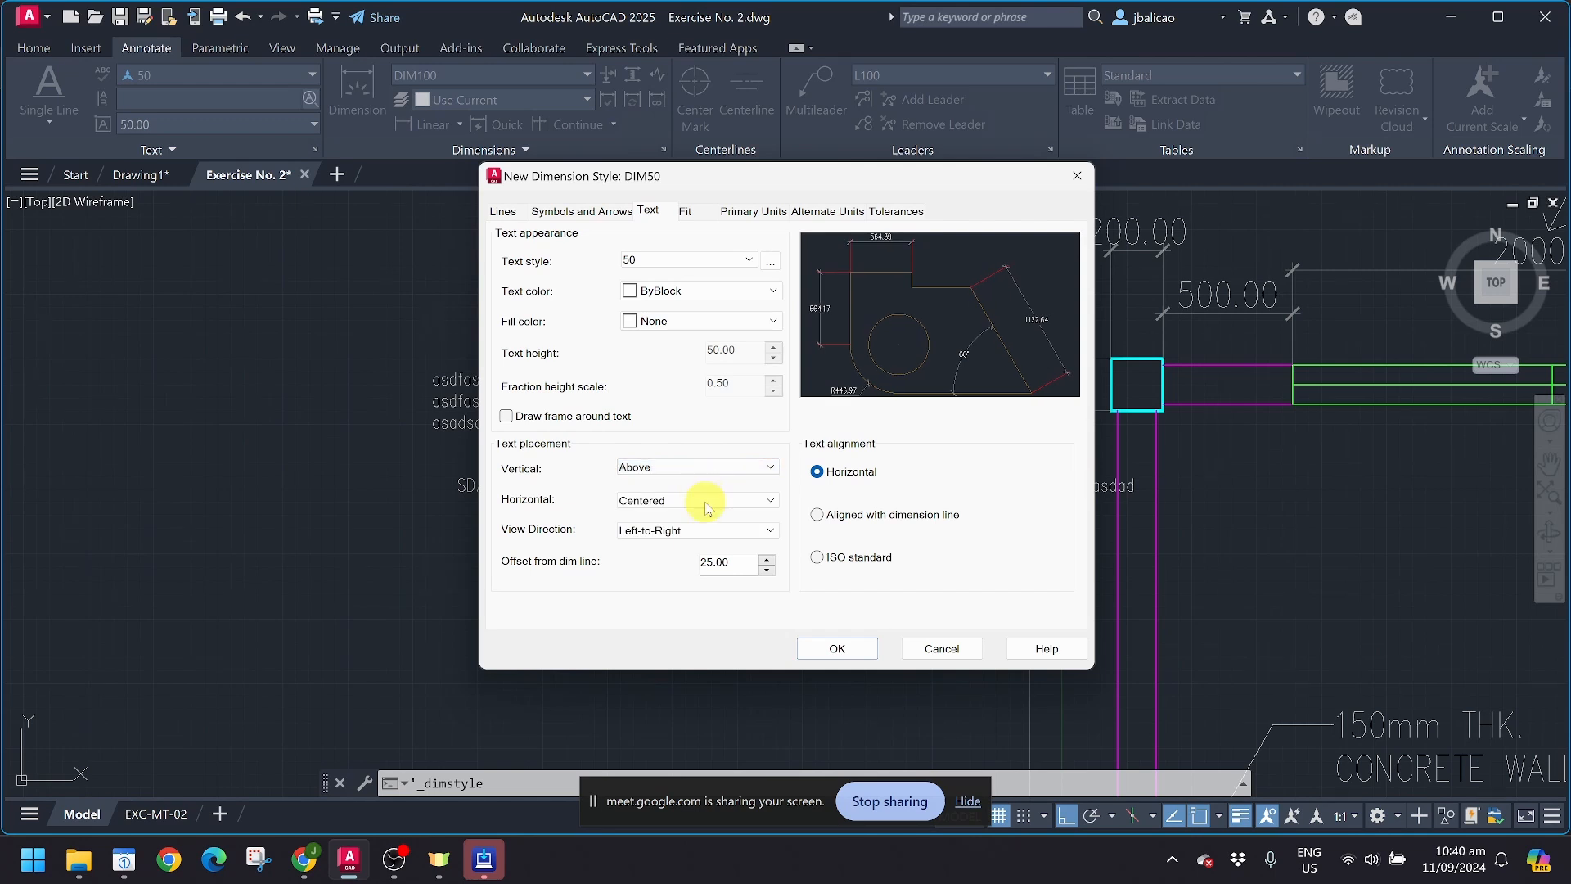
click(832, 517)
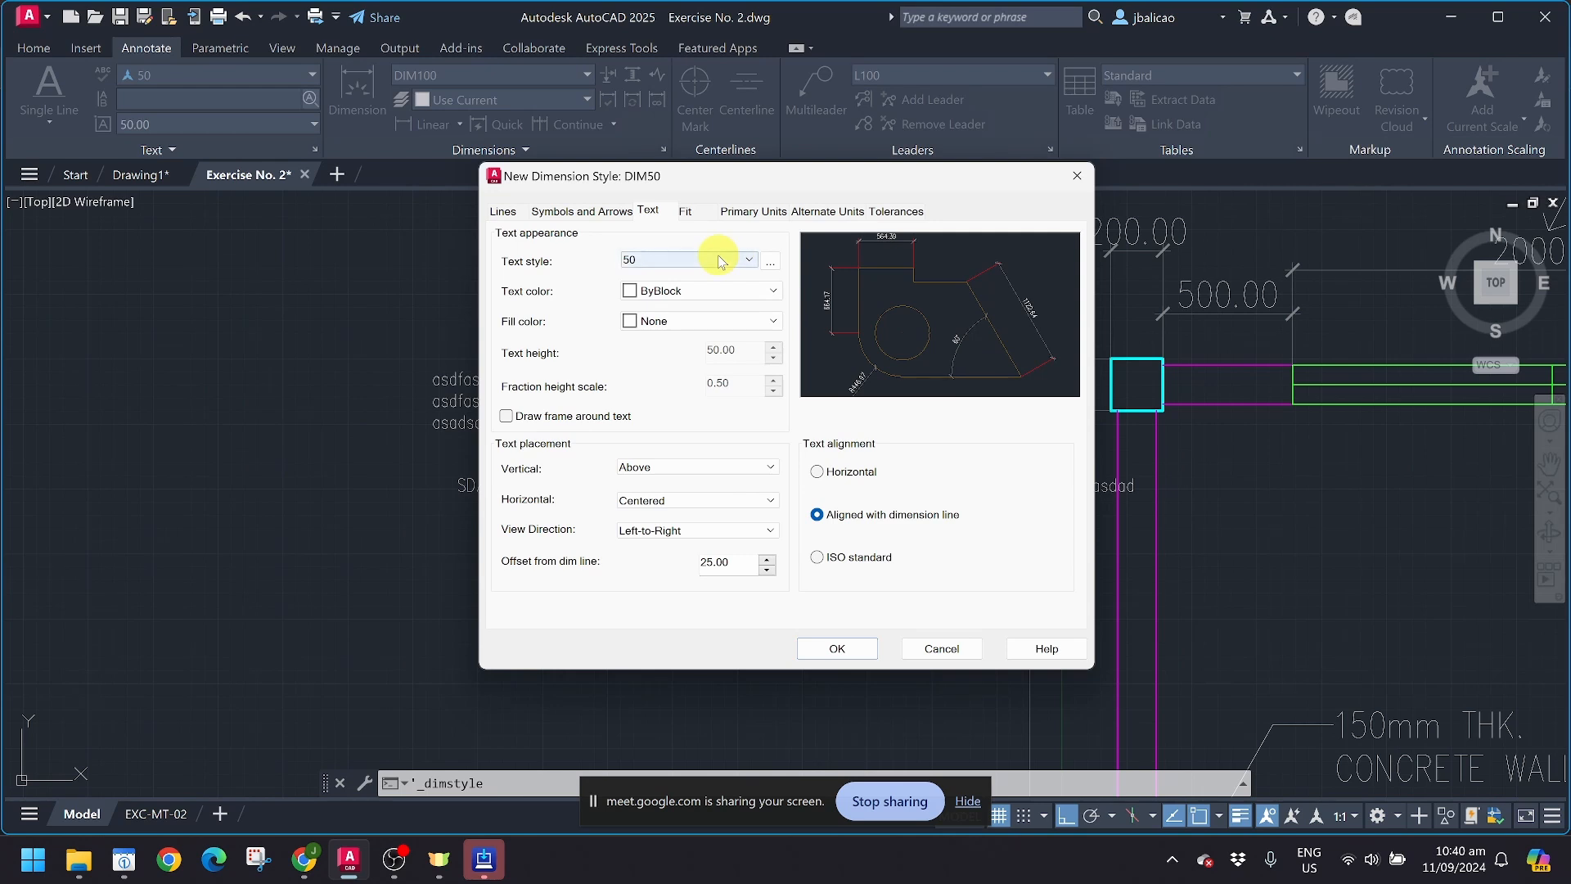
Step: Examine the fit settings and the unit format, precision and decimal separator options of the primary units
click(686, 214)
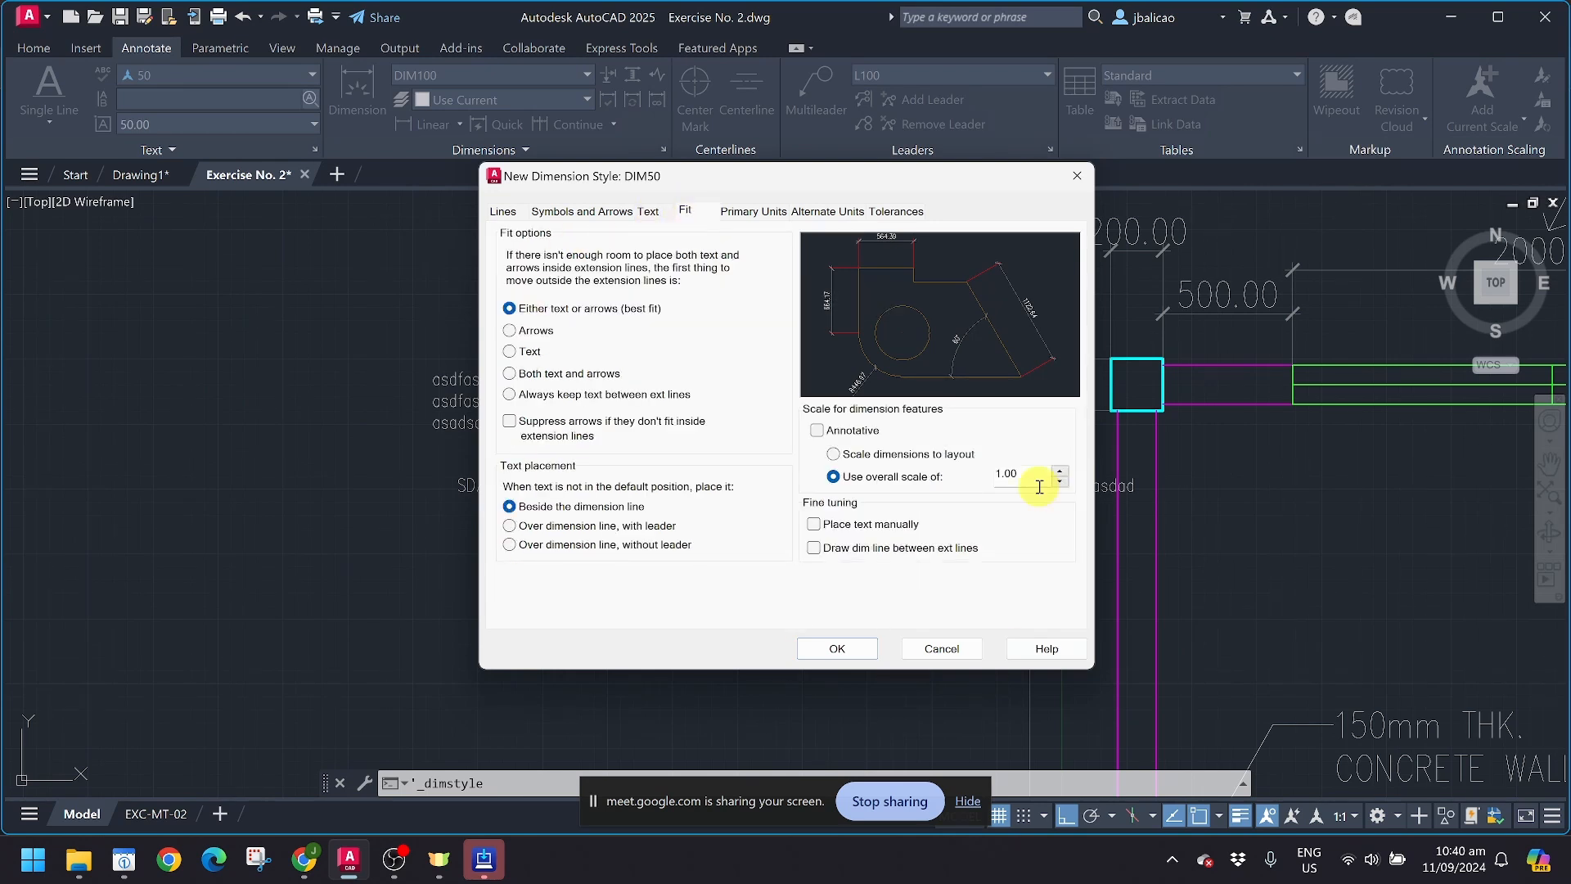
click(752, 213)
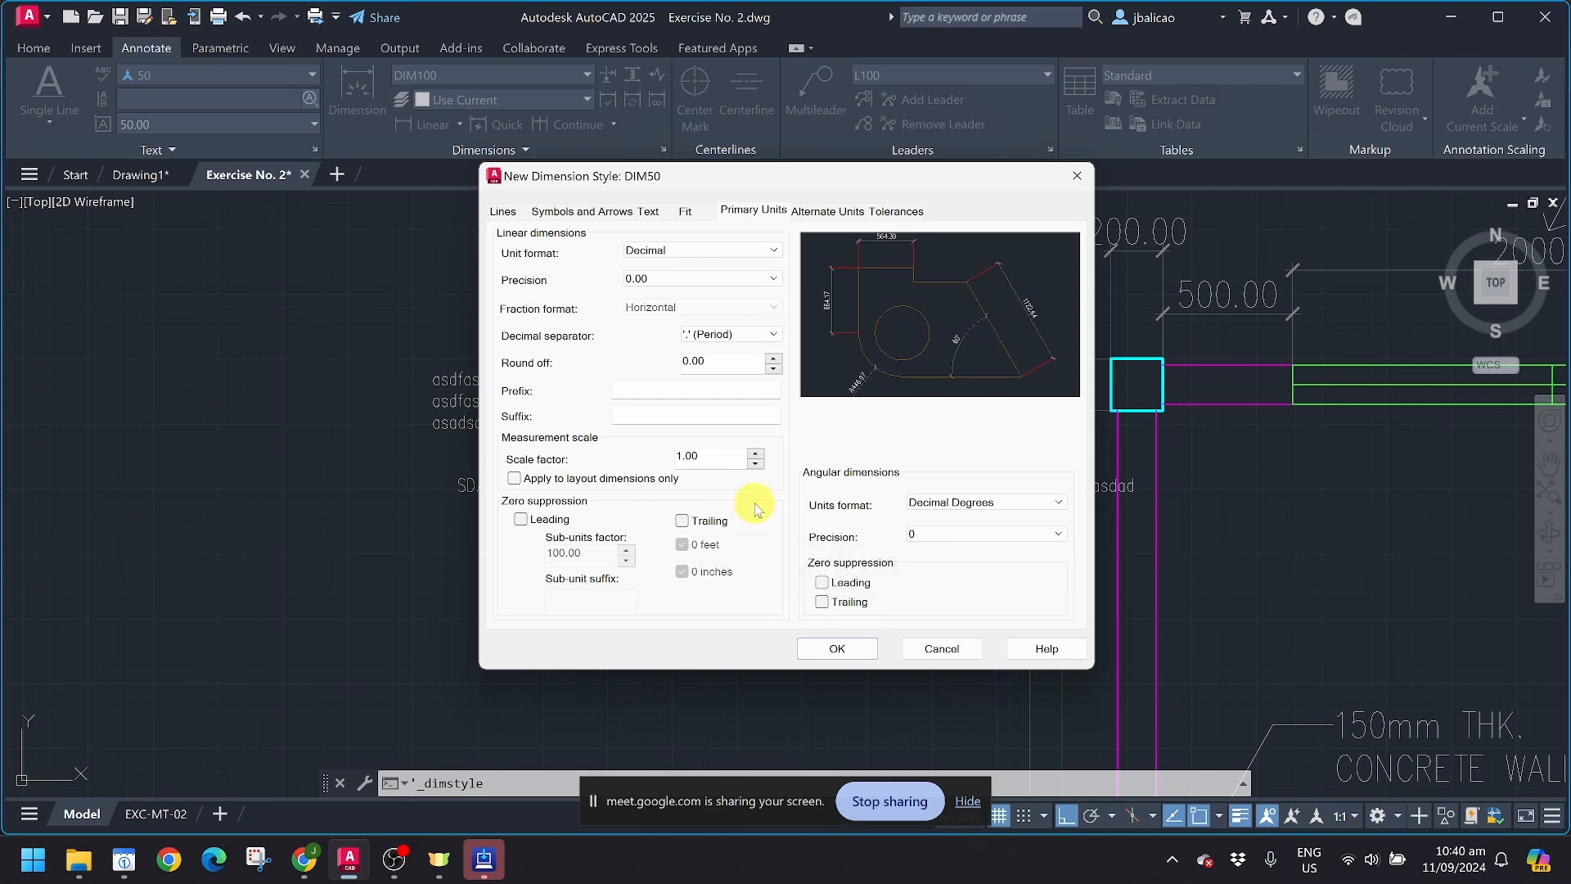
click(663, 259)
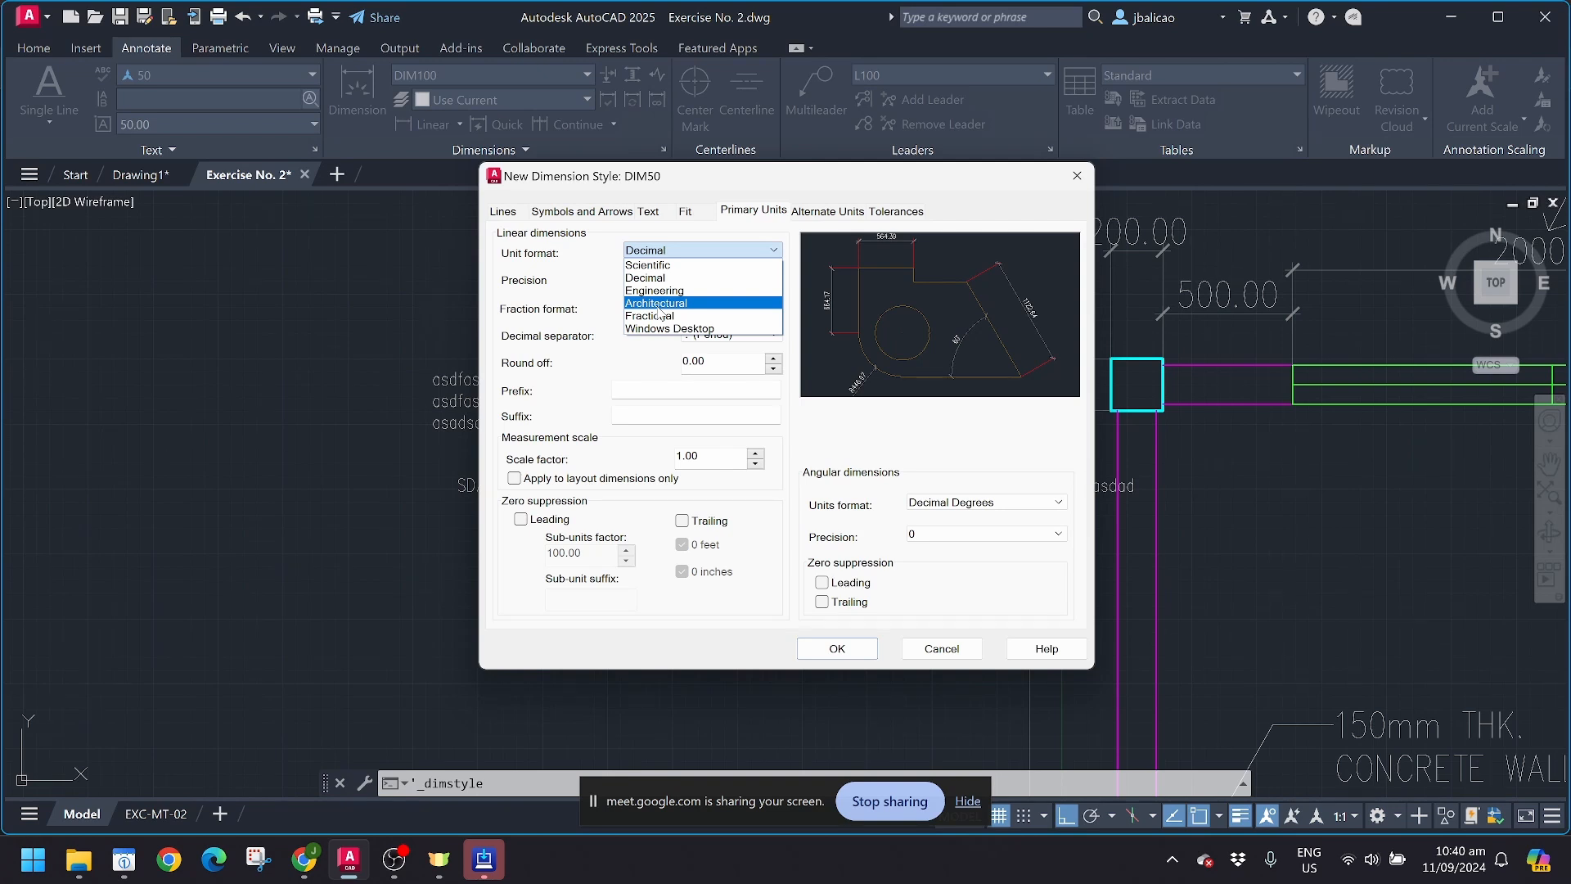
click(661, 251)
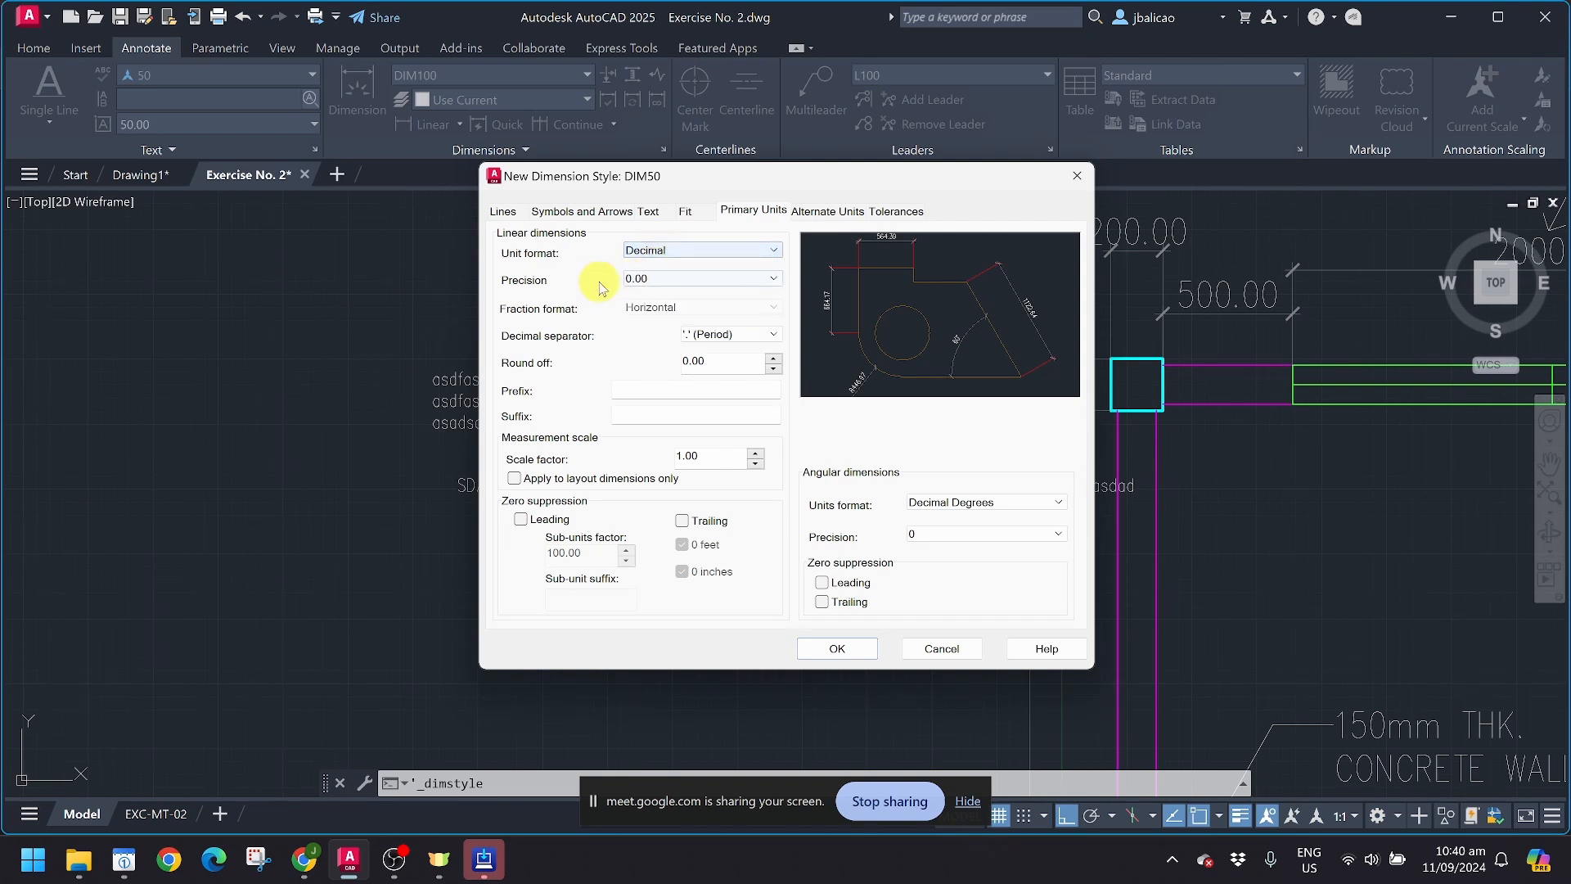
click(661, 280)
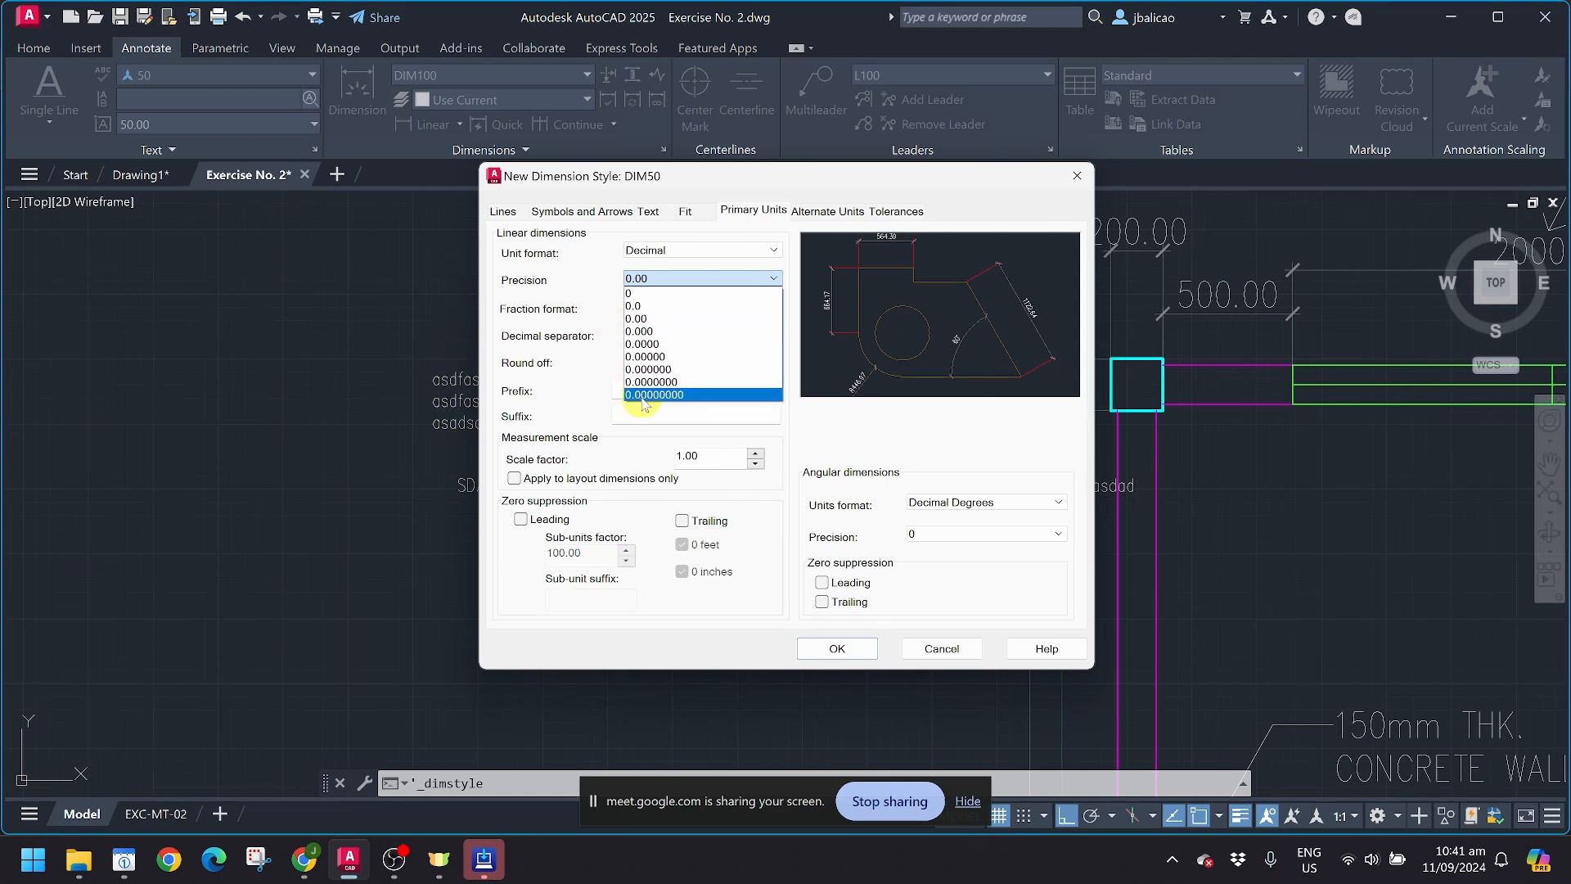
click(558, 314)
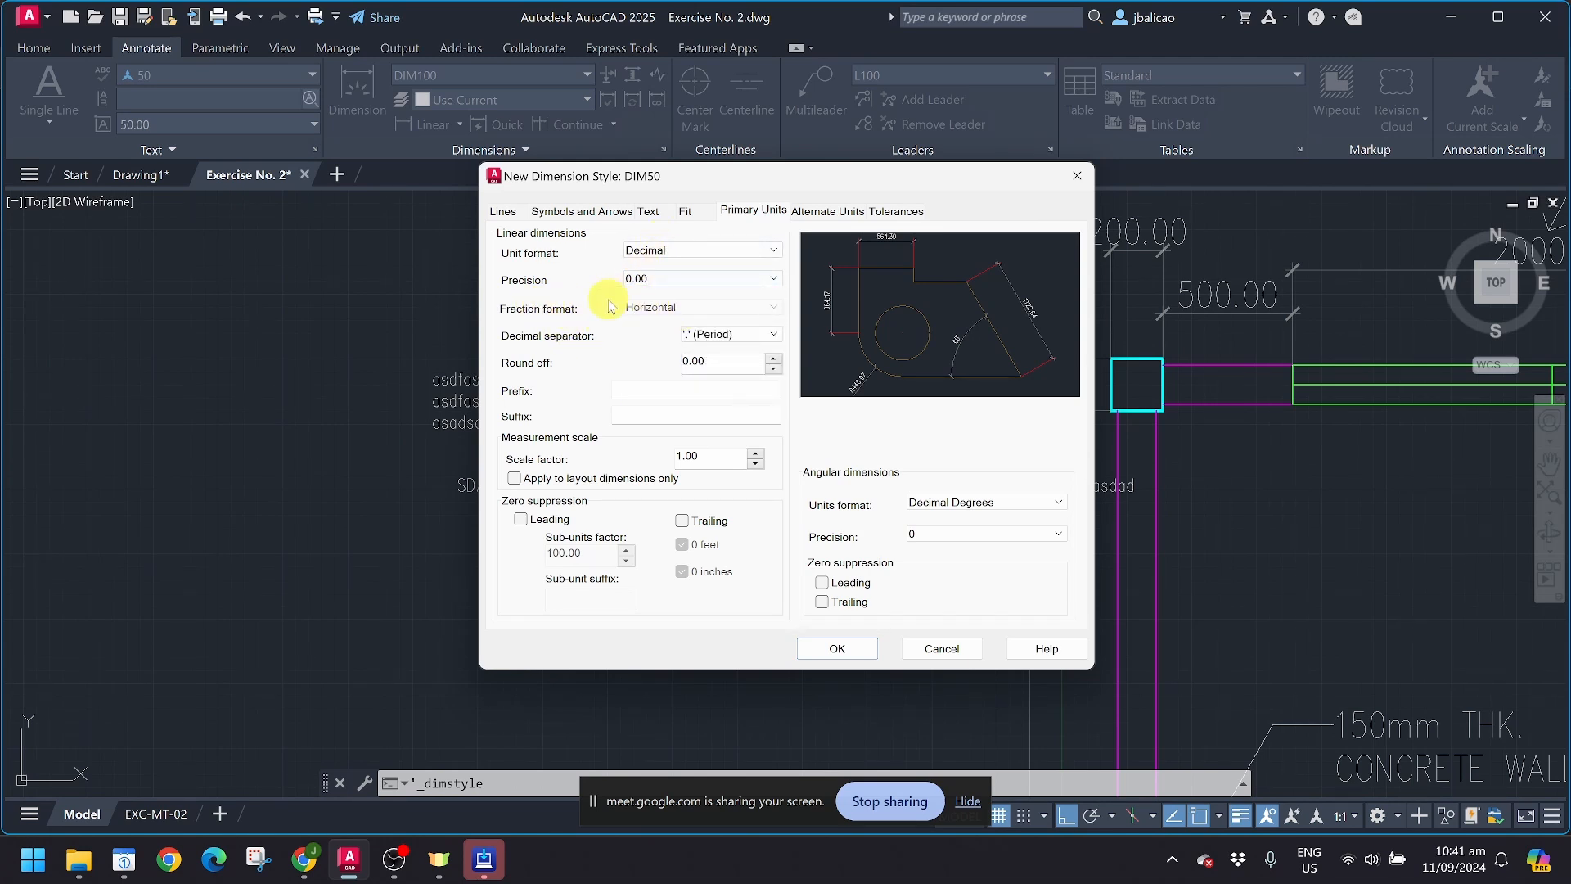
click(759, 335)
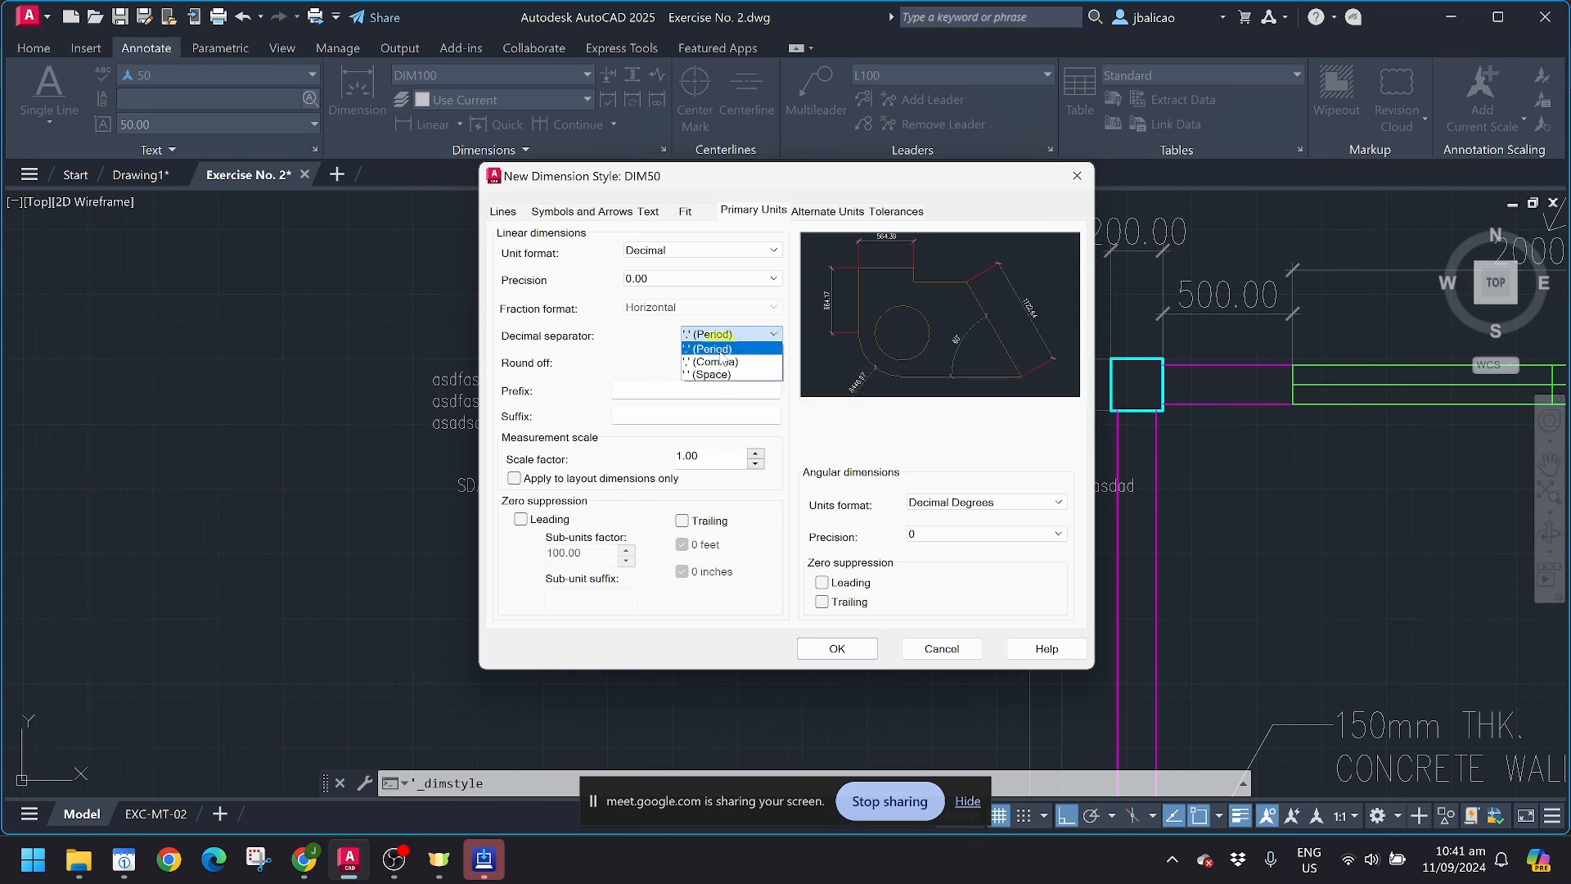
click(714, 349)
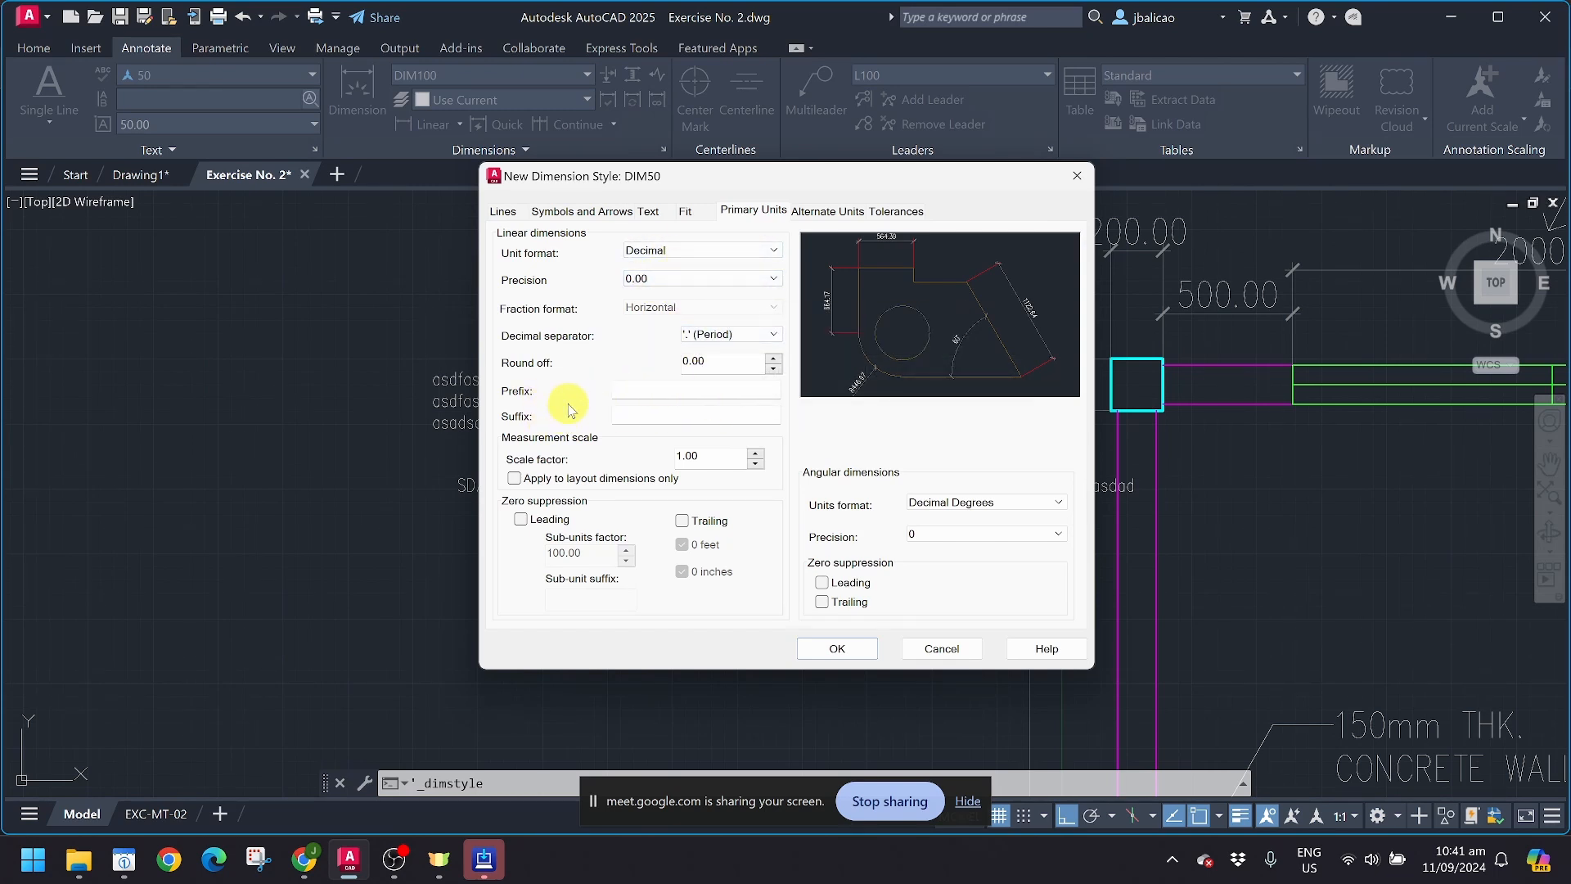
Step: Add the suffix mm to the linear dimensions and suppress their trailing zeros
click(652, 391)
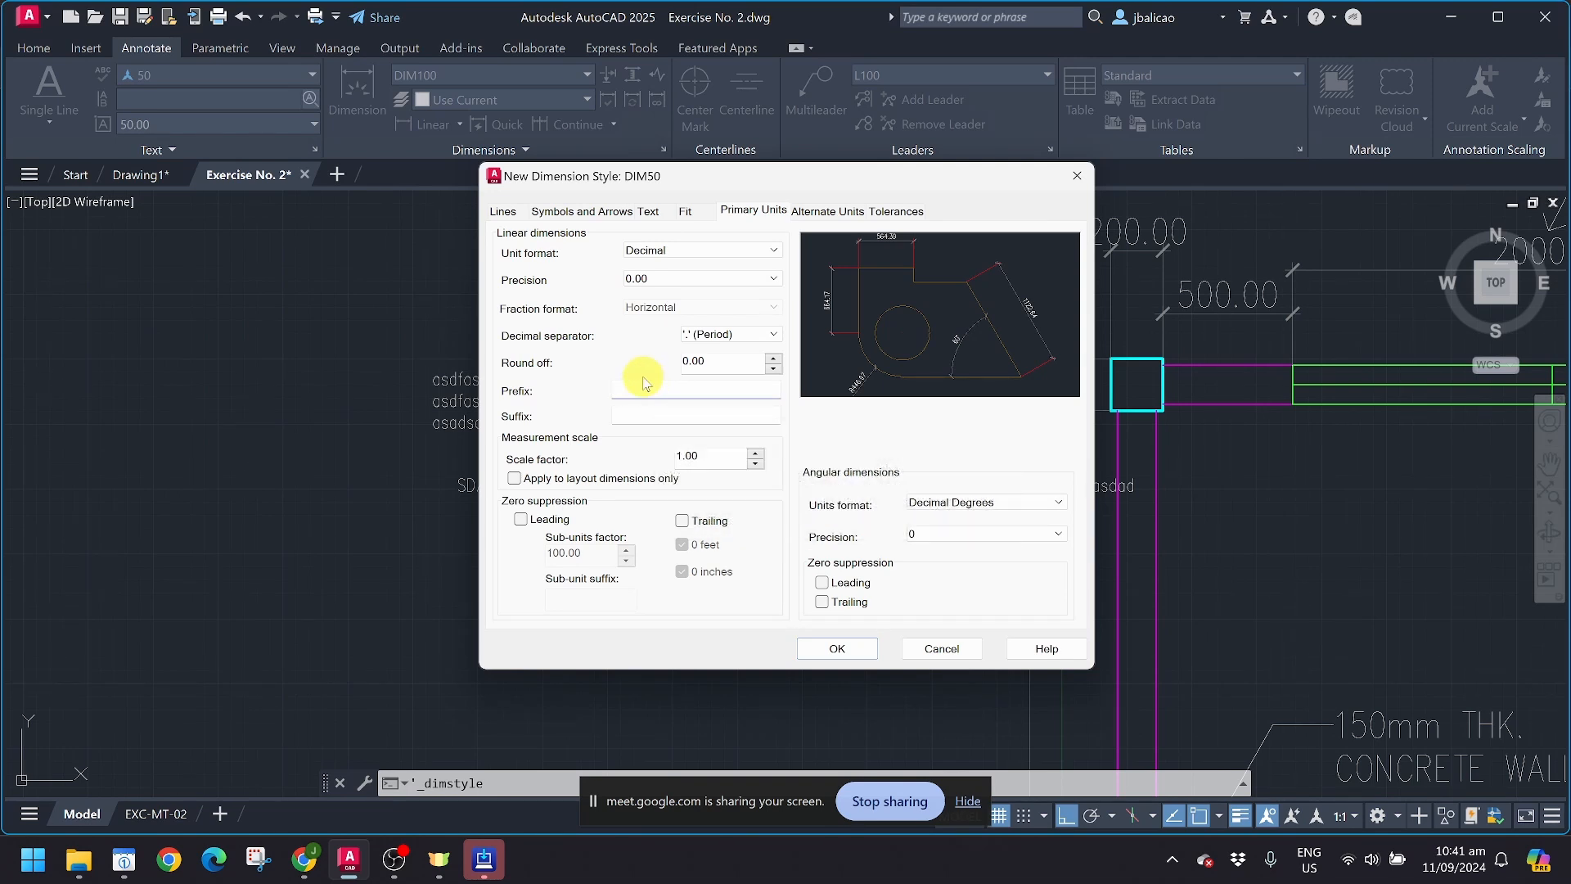
click(644, 413)
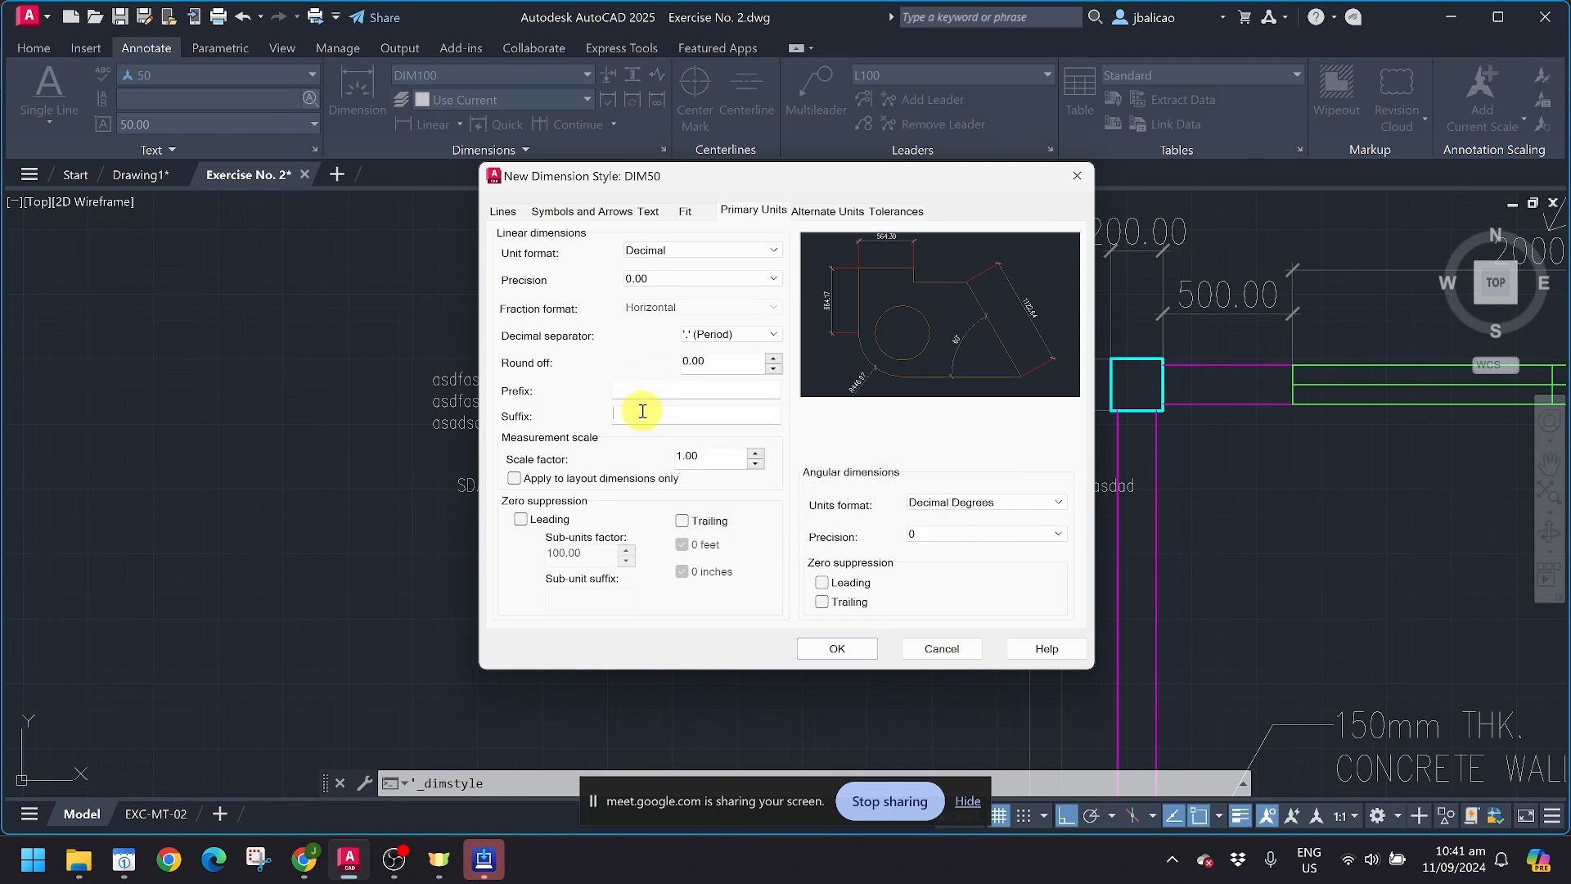
text(mm)
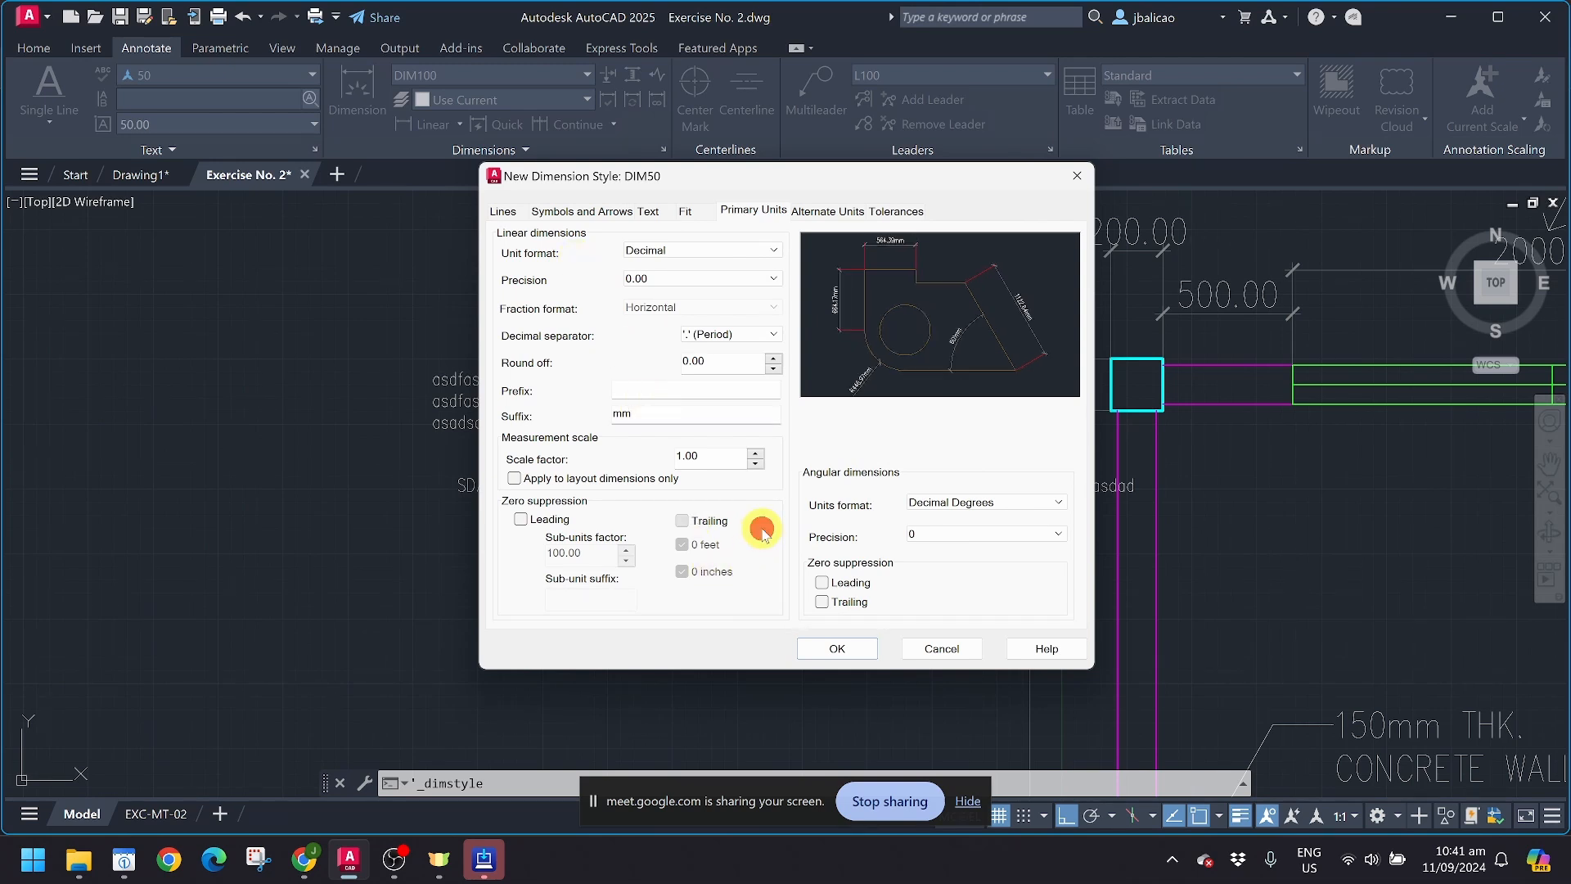
click(703, 522)
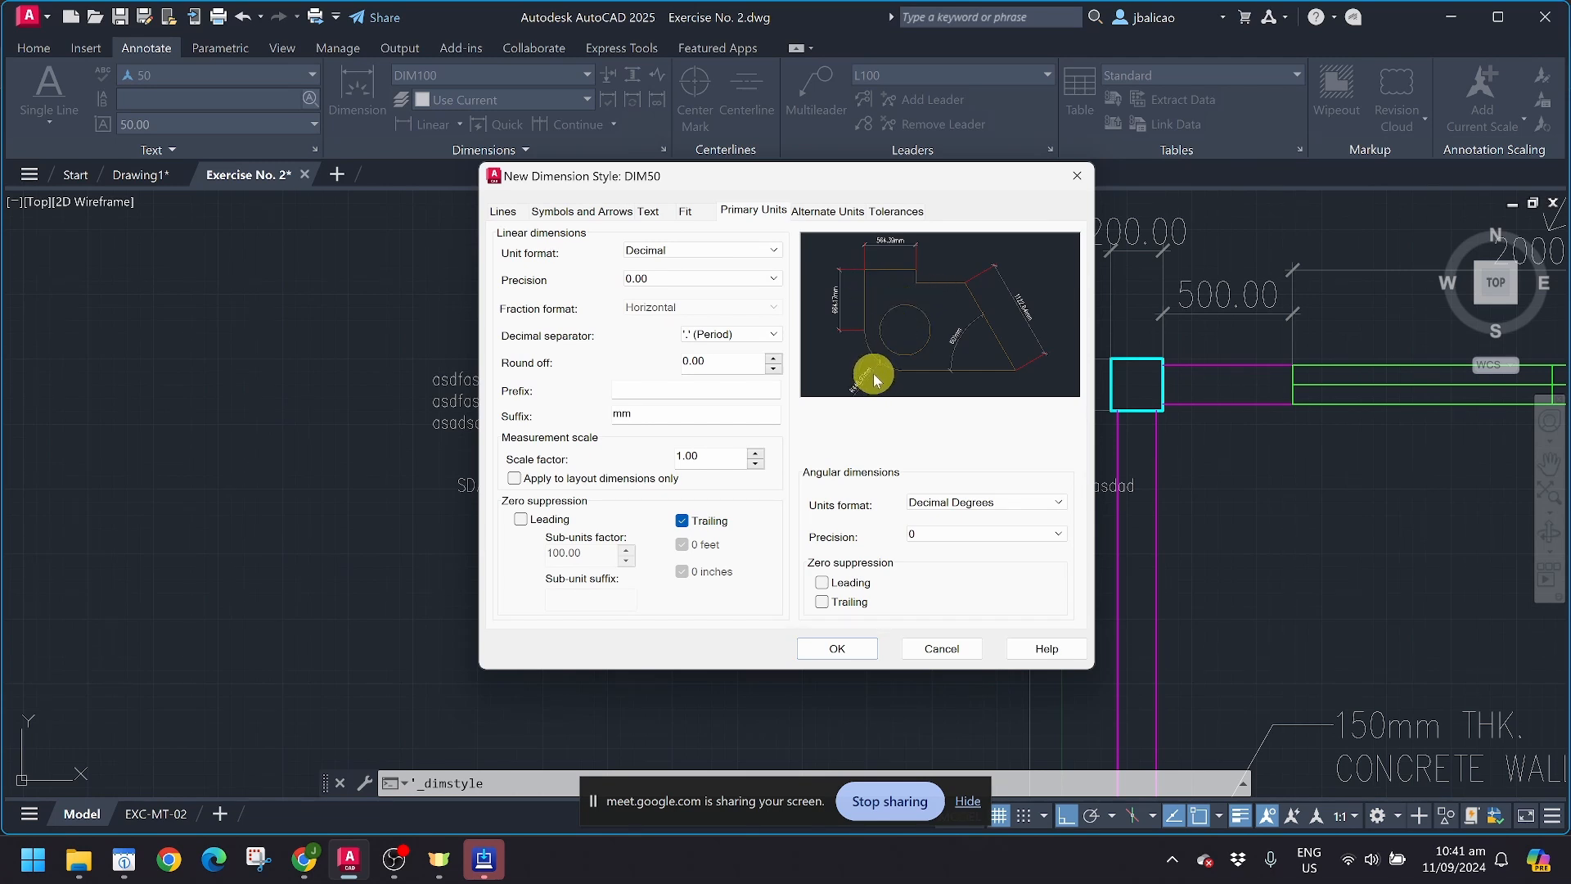
Step: Change the linear dimension suffix to m and save the new dimension style DIM50
drag(659, 411, 553, 403)
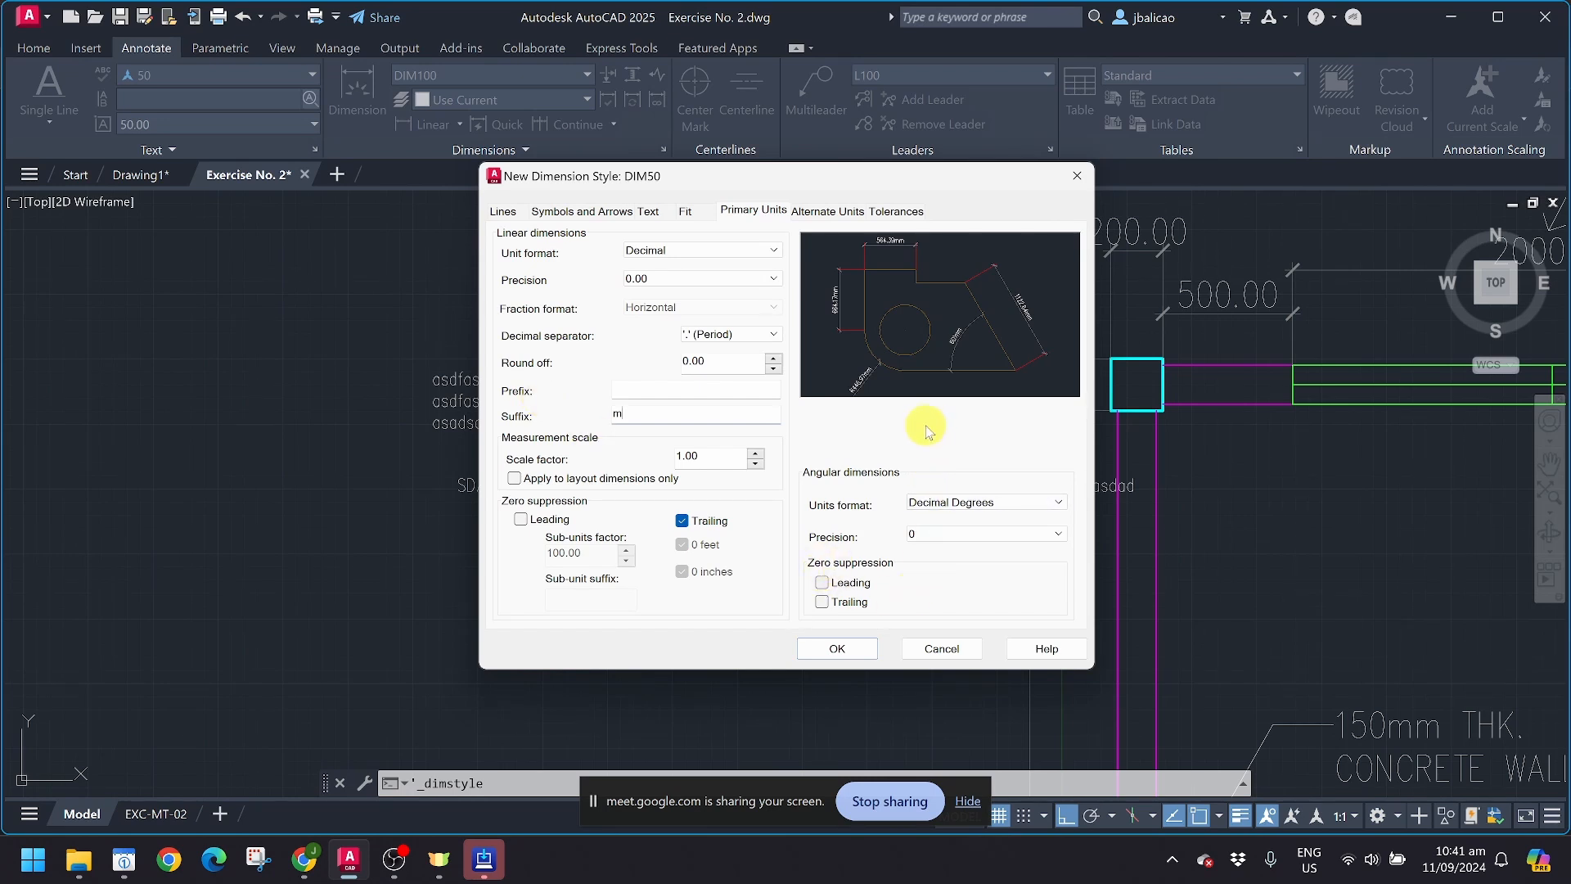
click(851, 427)
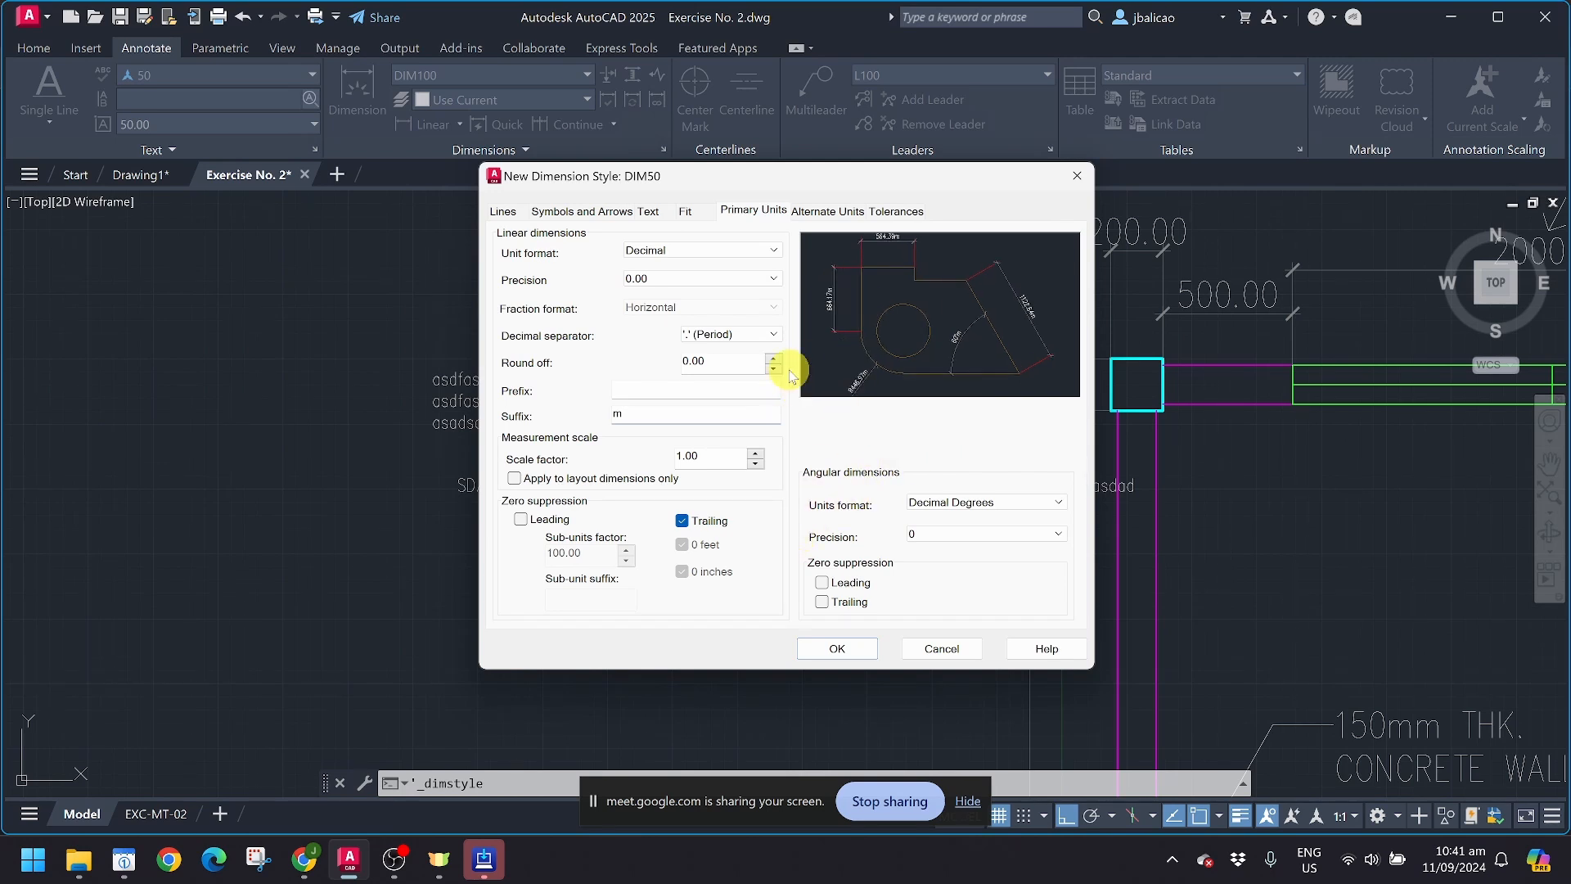
key(Return)
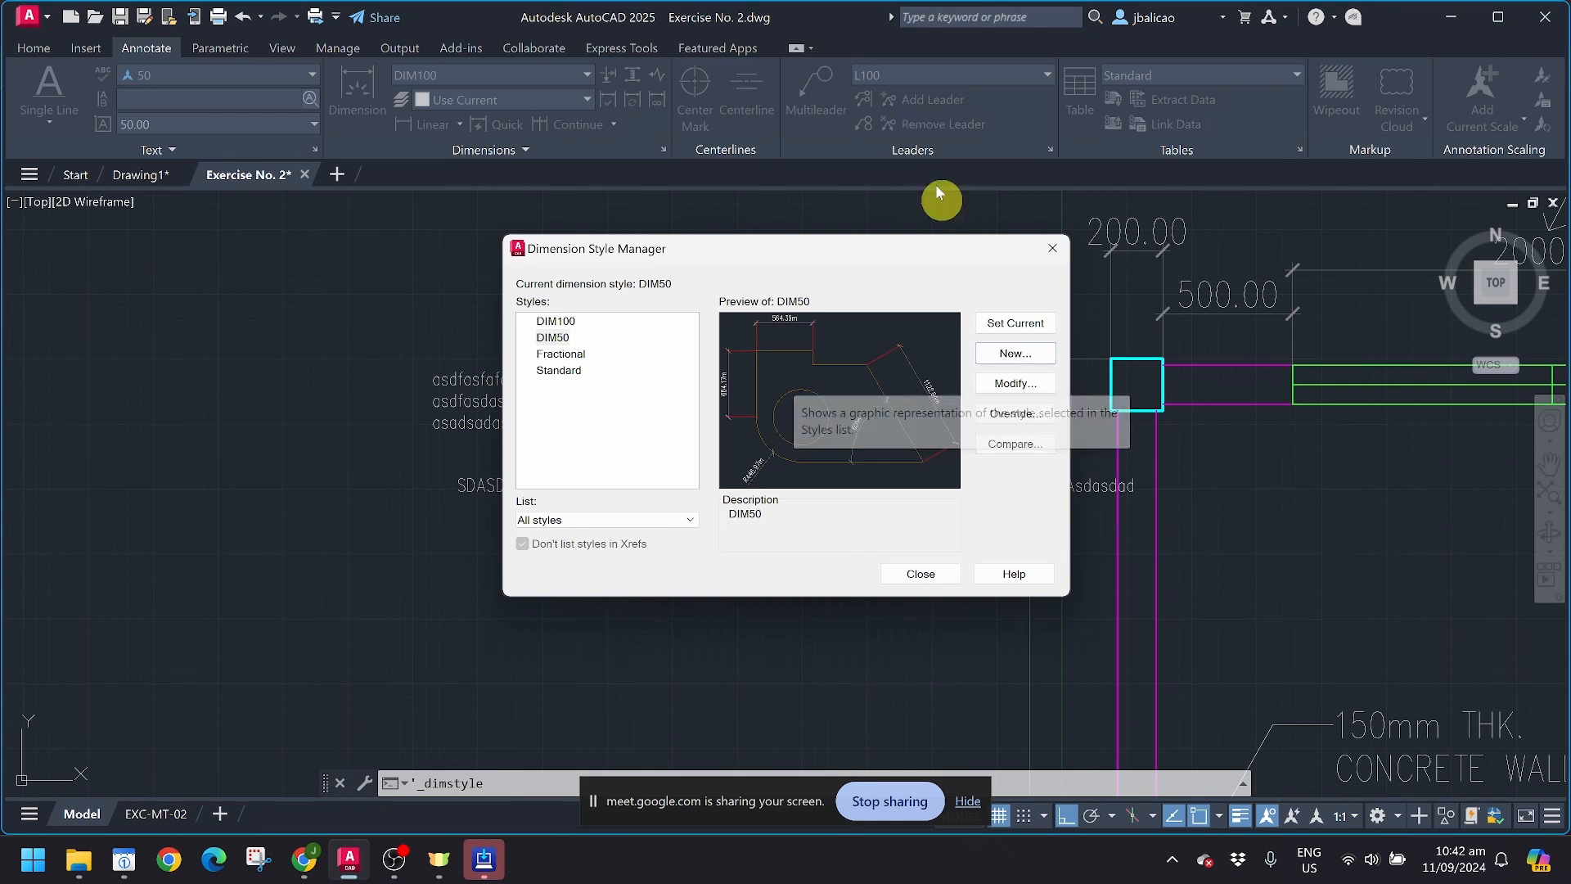
Step: Modify dimension style DIM50 so that its linear dimension suffix is mm
click(1013, 383)
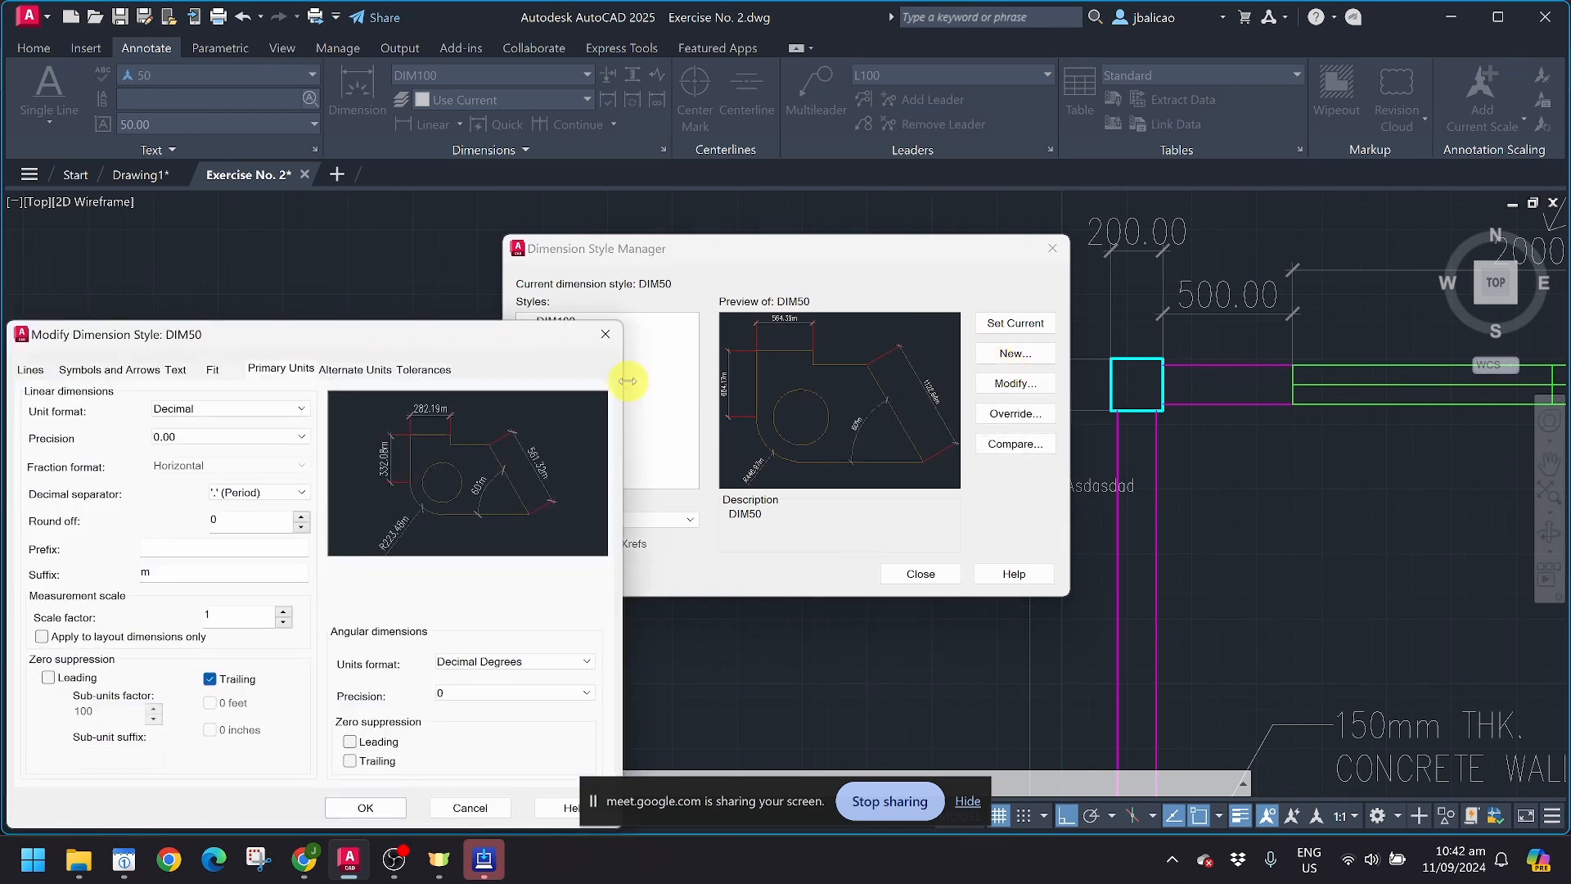
drag(485, 344, 1119, 141)
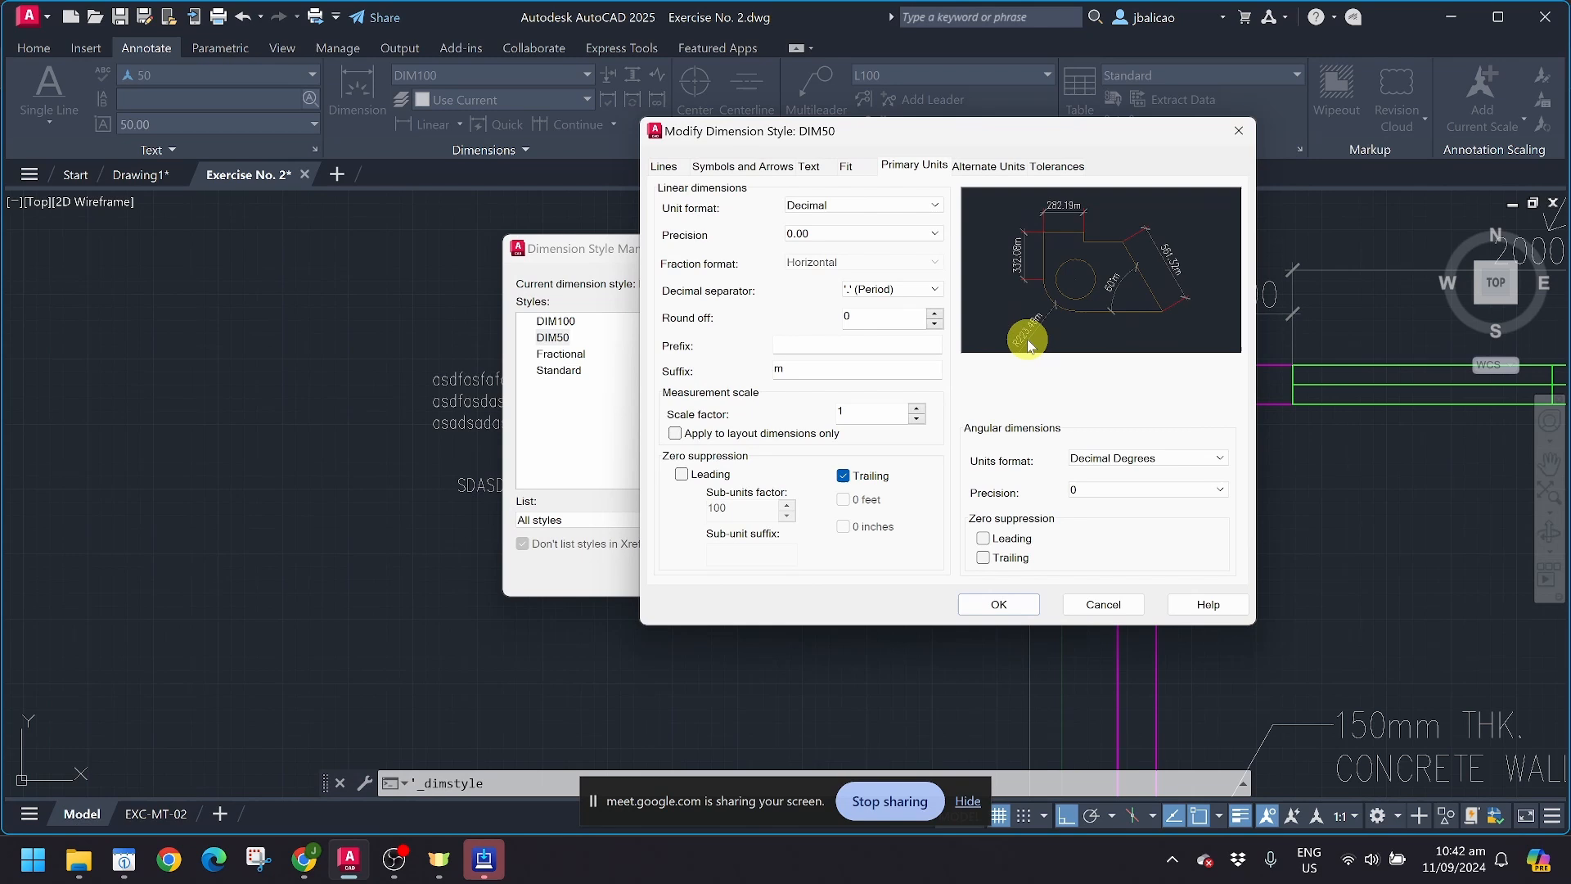
double_click(800, 367)
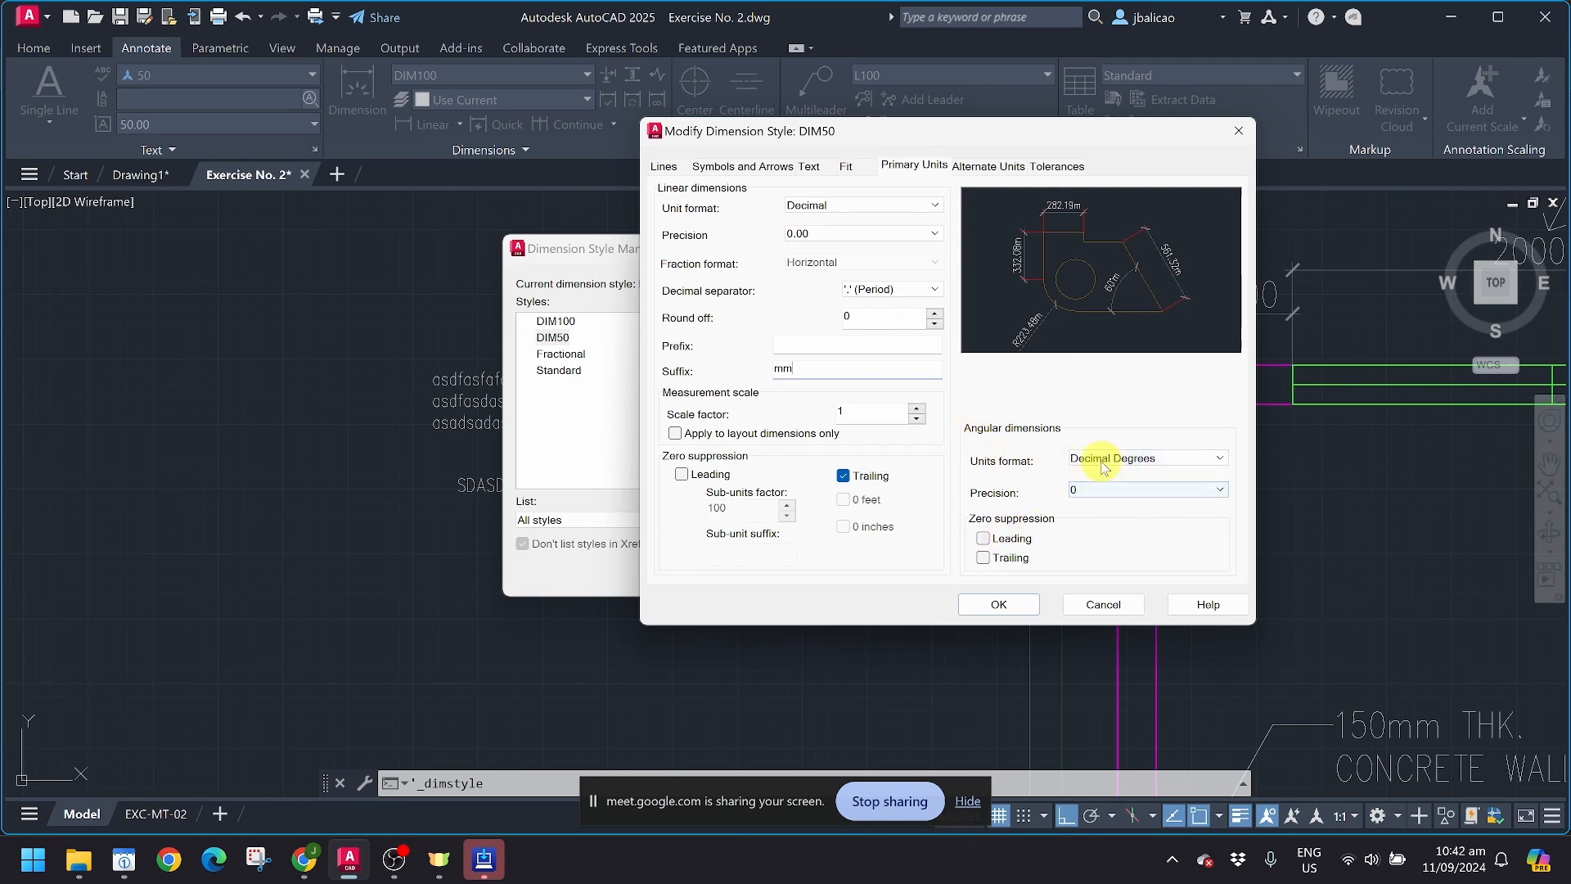
click(889, 165)
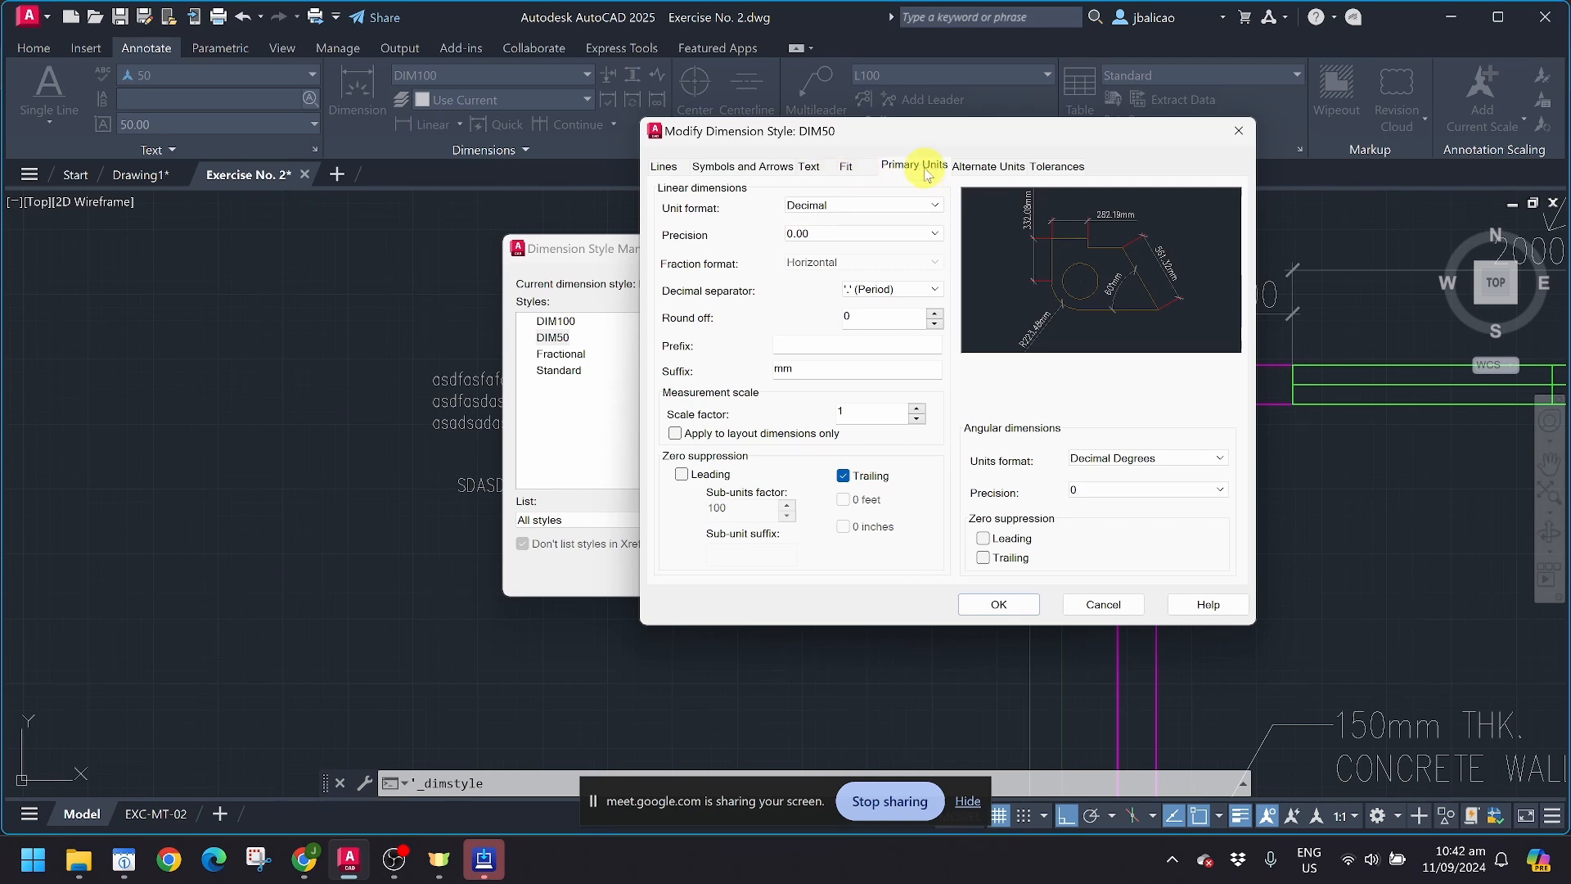
Step: Review DIM50's alternate units and tolerance settings, and save the modified style, closing the Dimension Style Manager
click(977, 167)
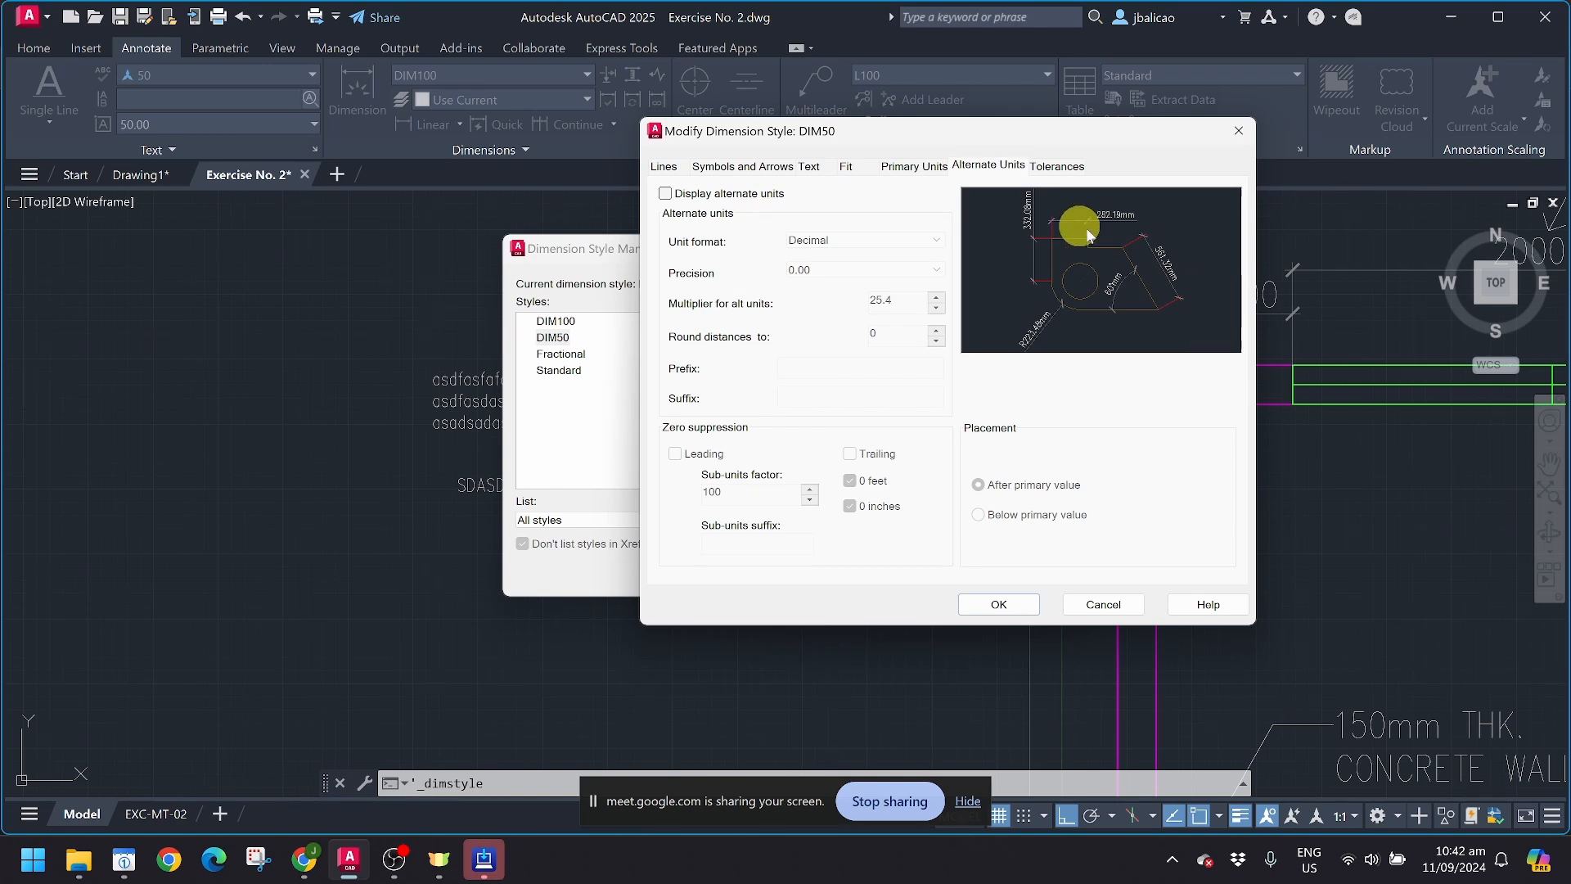
click(1056, 167)
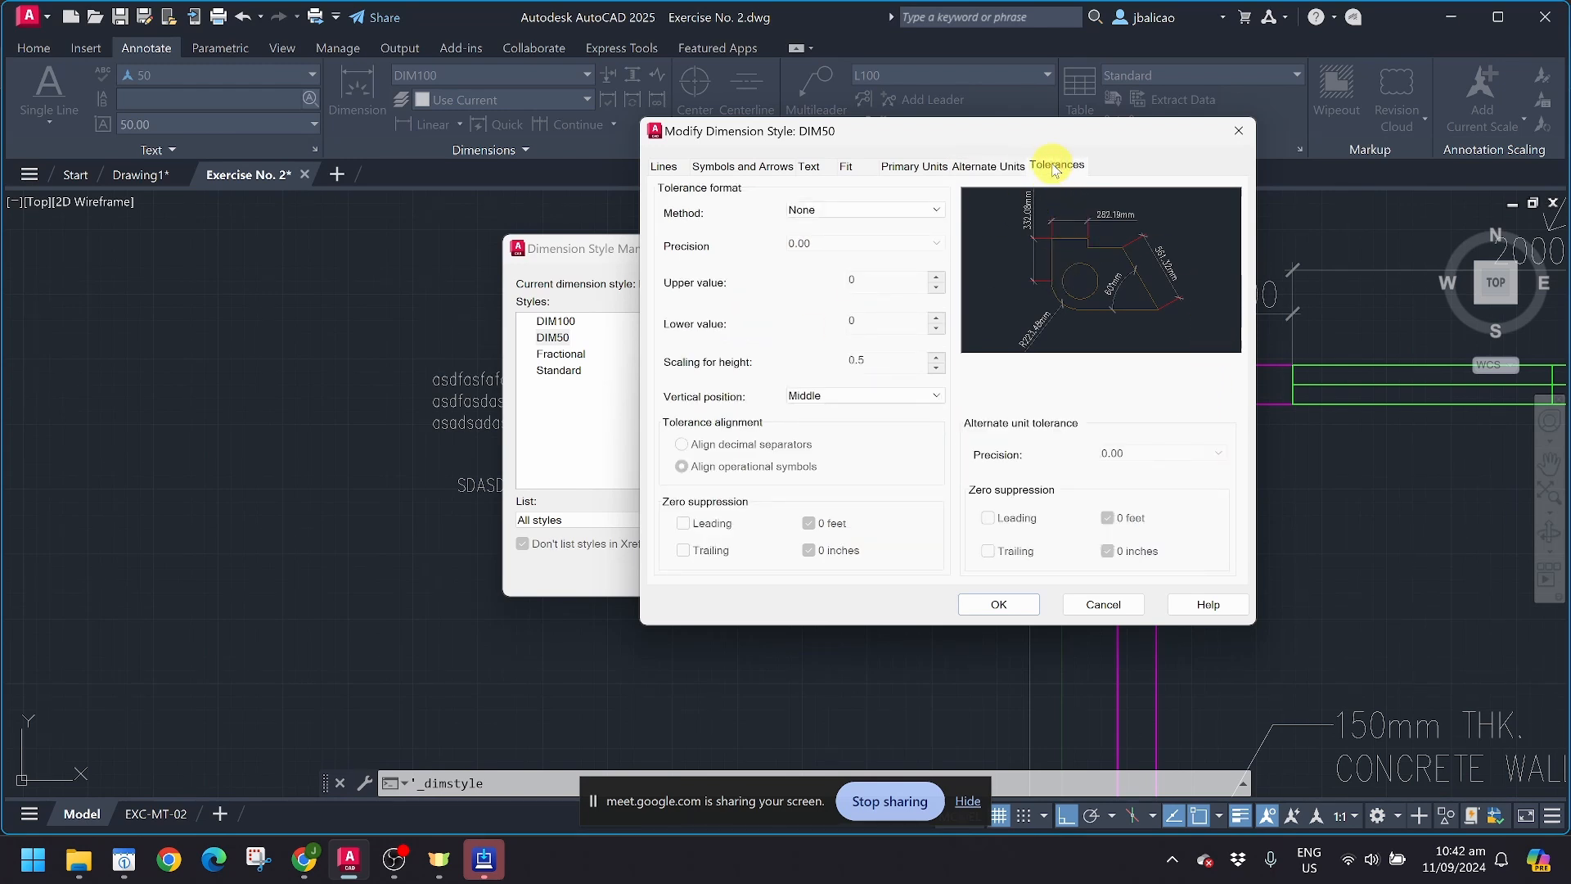
click(999, 606)
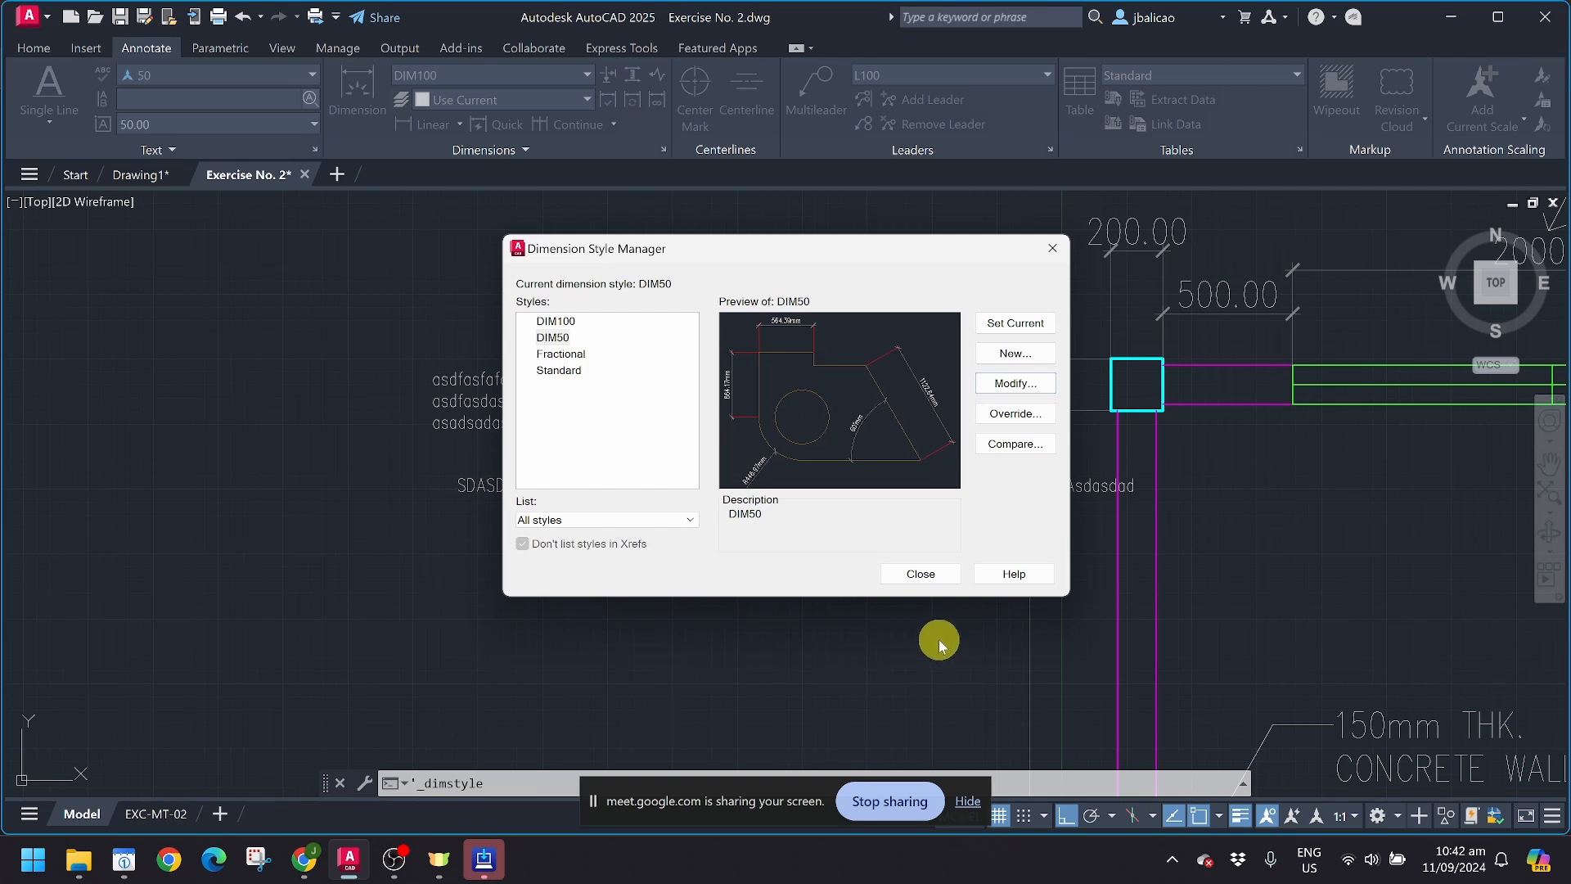
click(915, 574)
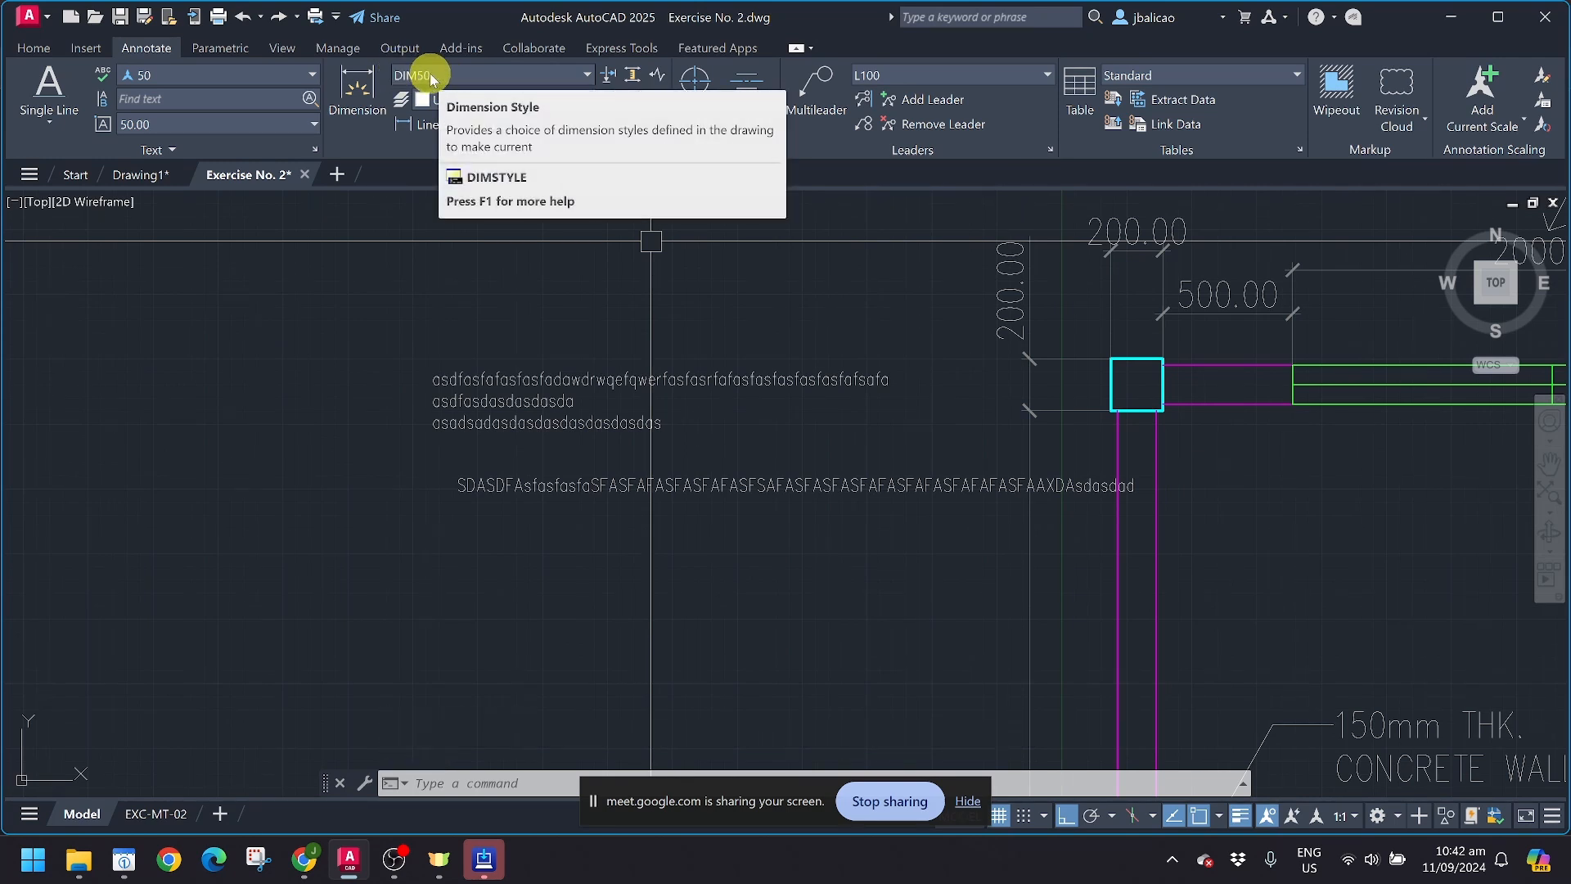
Step: Dimension the left side of the upper-left column with style DIM50, placing the dimension line left of the existing 200.00 dimension
click(355, 92)
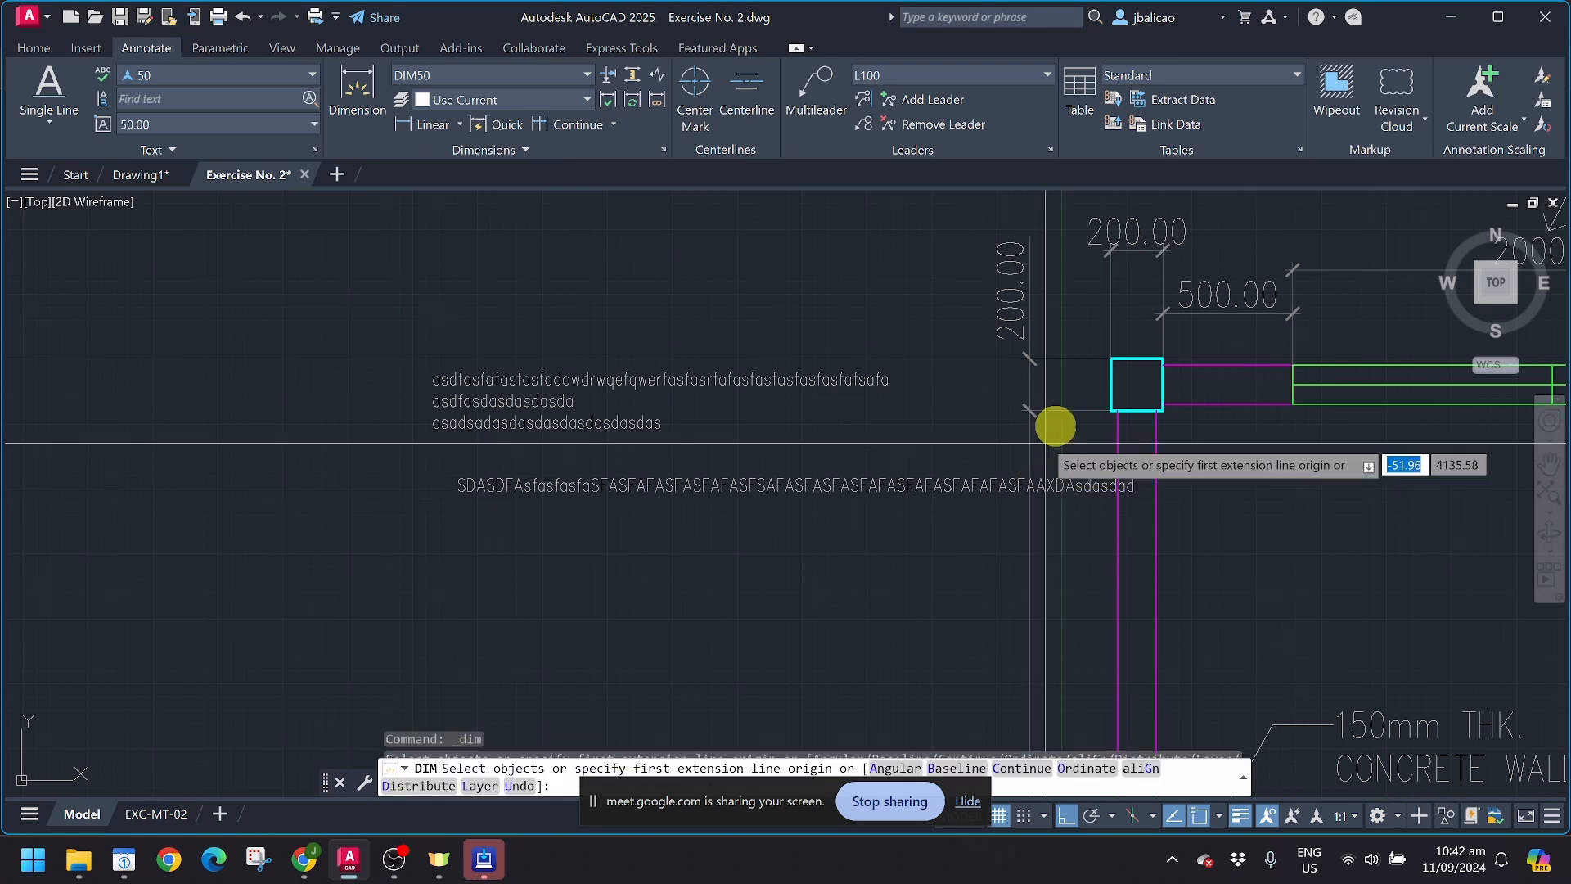
click(1109, 358)
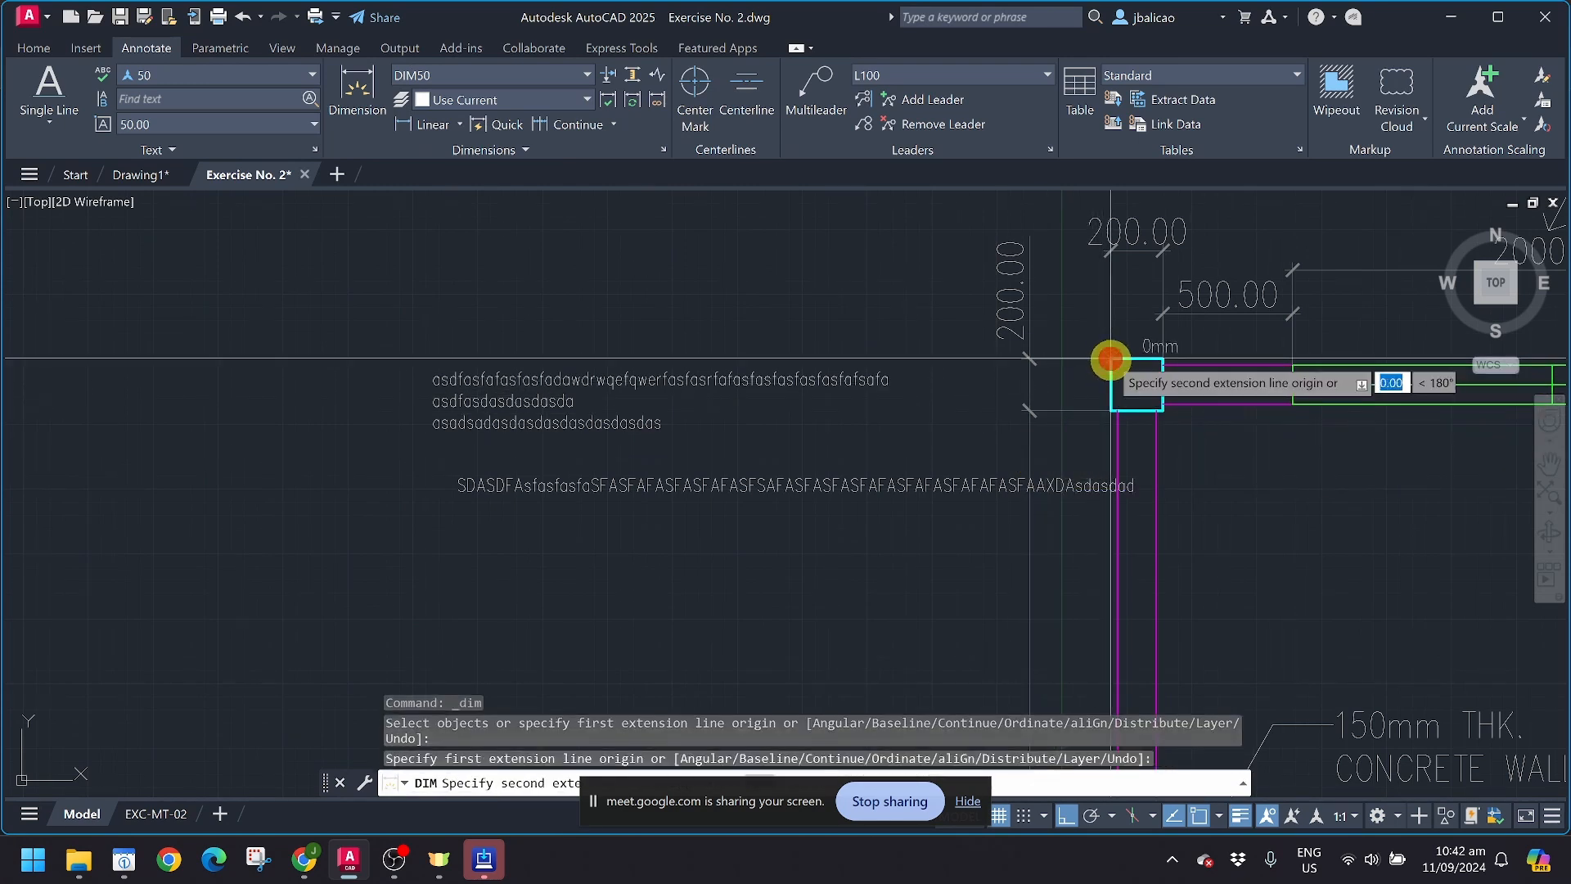
click(1109, 409)
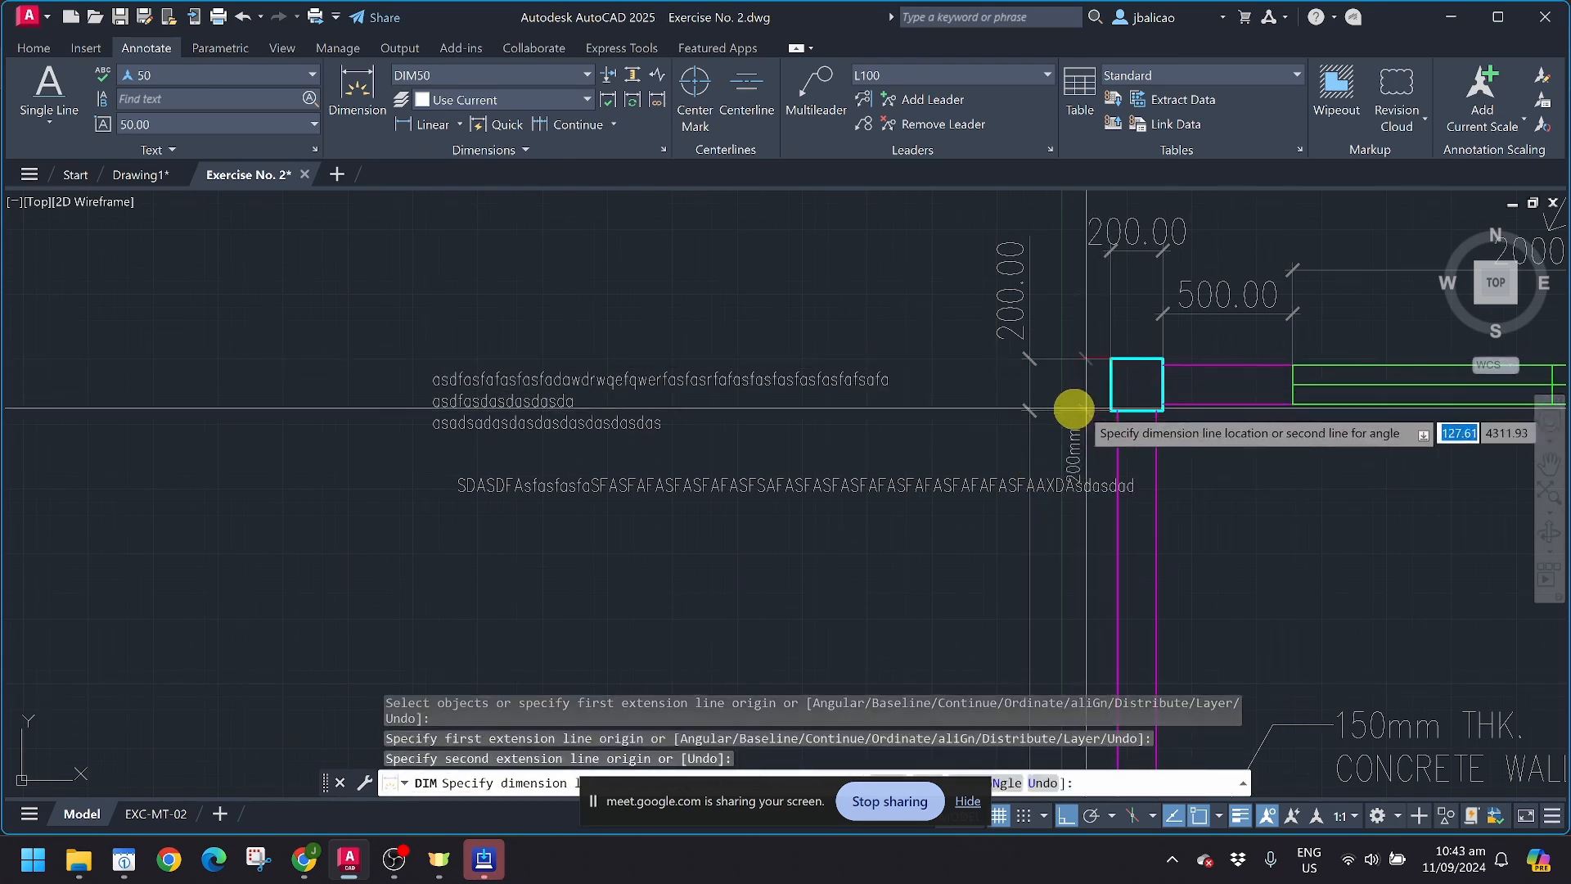
click(919, 315)
scroll(949, 458, up, 3)
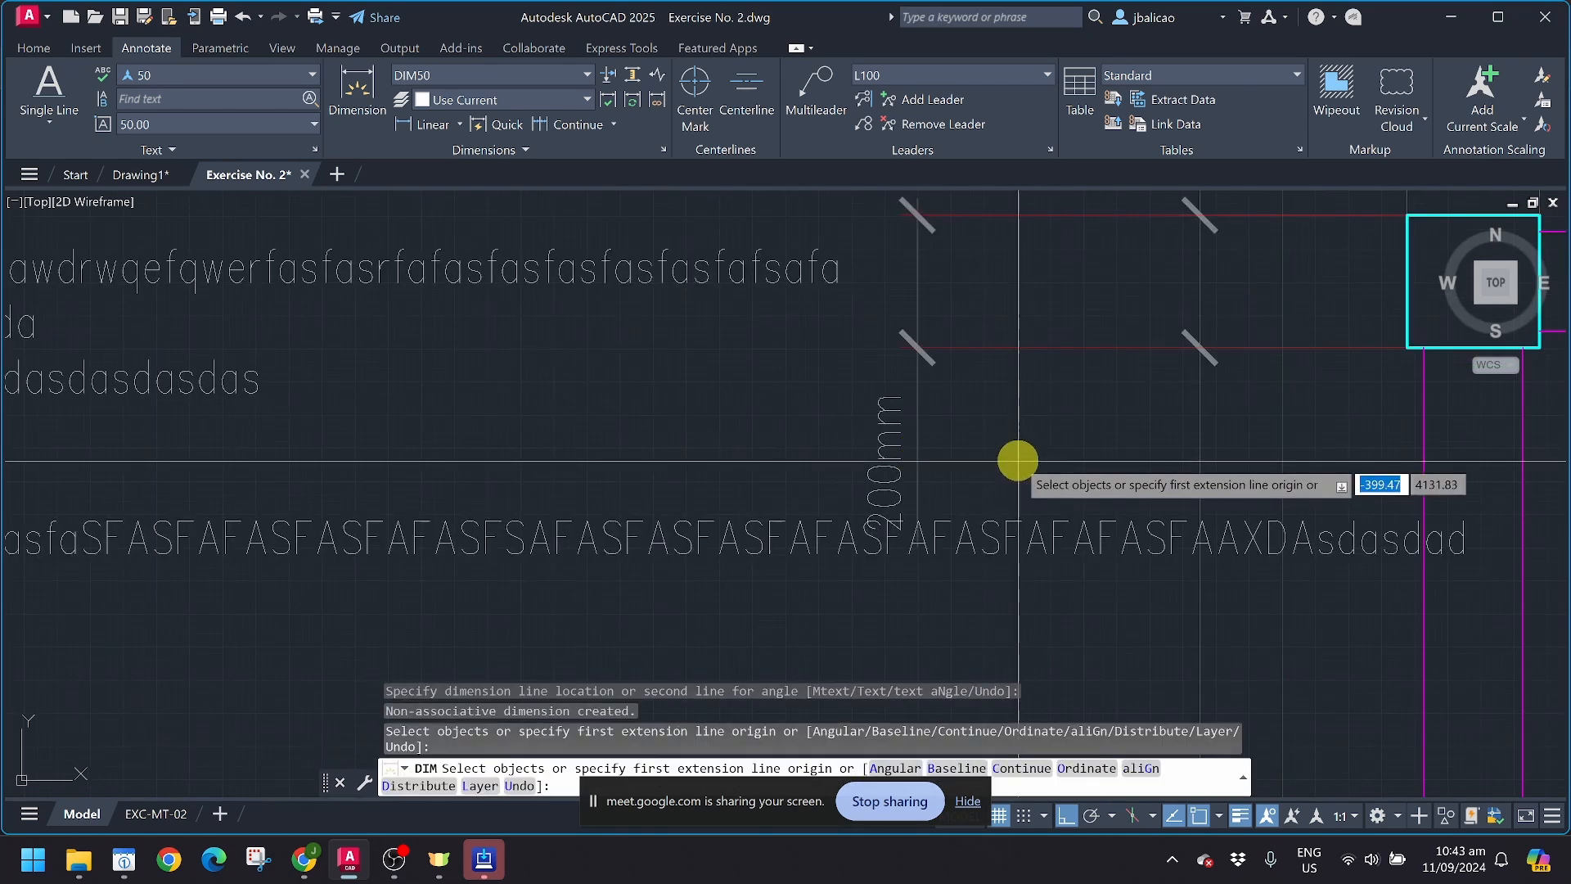
scroll(949, 490, down, 6)
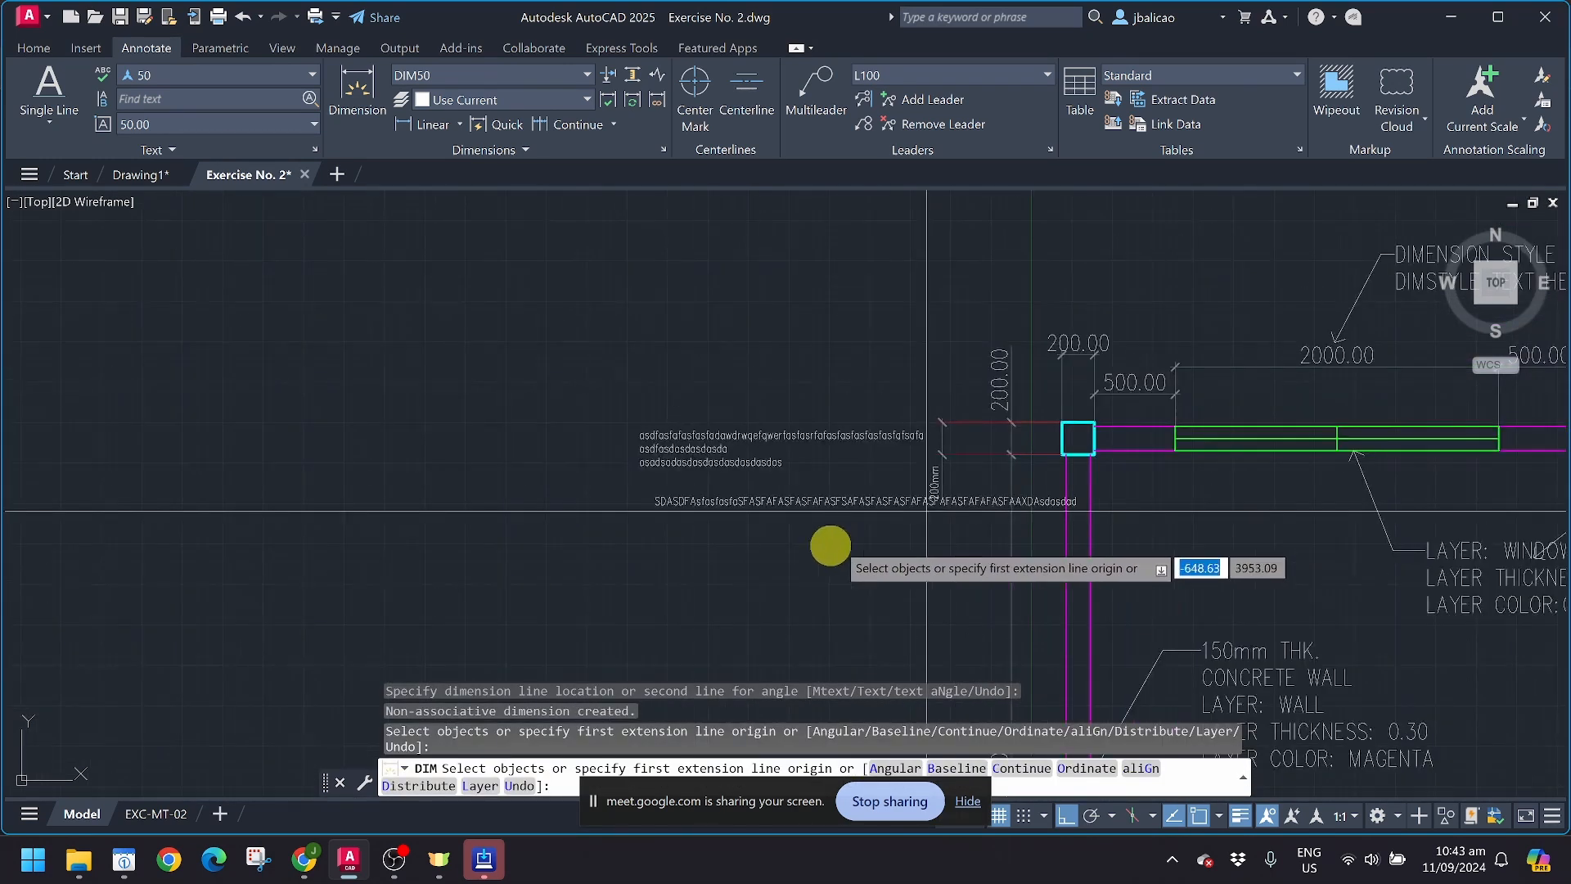
key(Escape)
Step: Erase the two sample text objects to the left of the floor plan
click(761, 523)
click(696, 378)
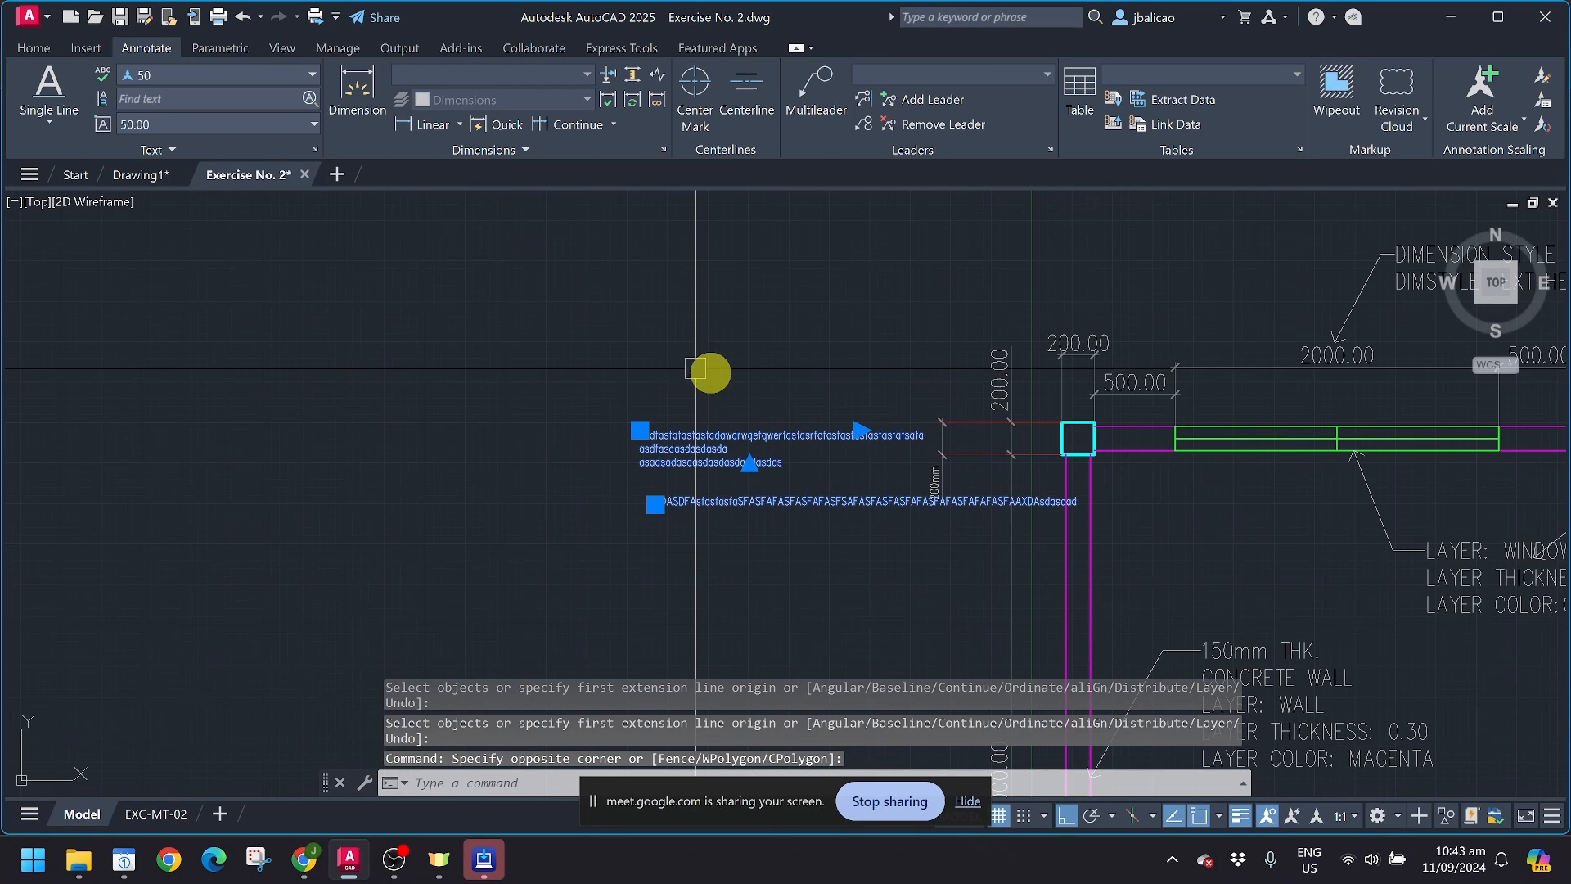
text(E)
key(Return)
Step: Select the new column dimension, open DIM50 for modification, and review its symbols, arrows and text settings
scroll(948, 463, up, 6)
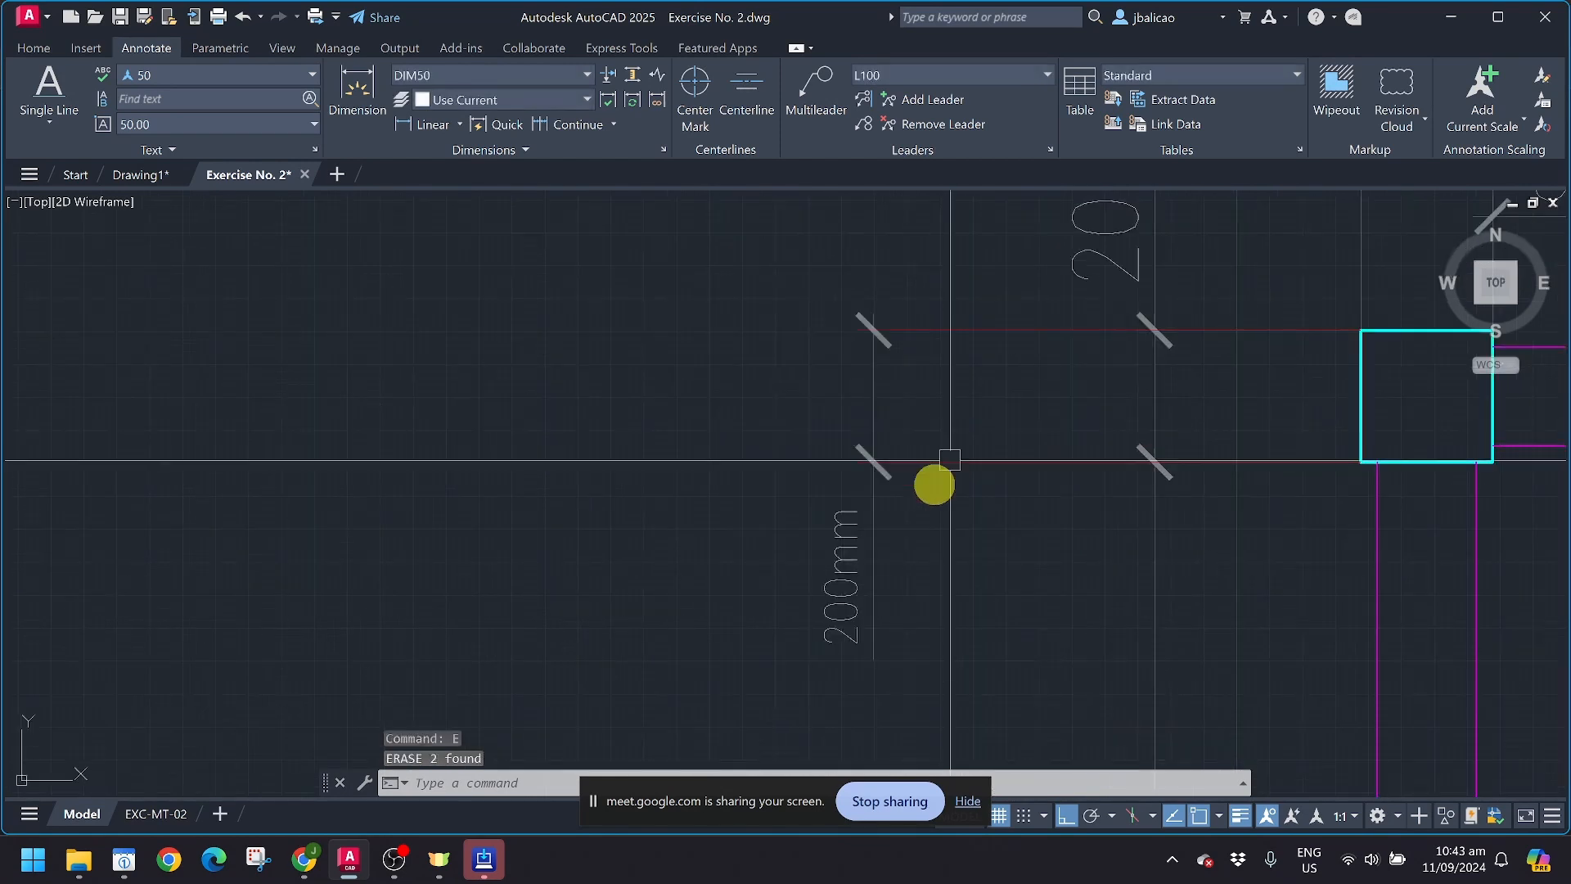
click(867, 514)
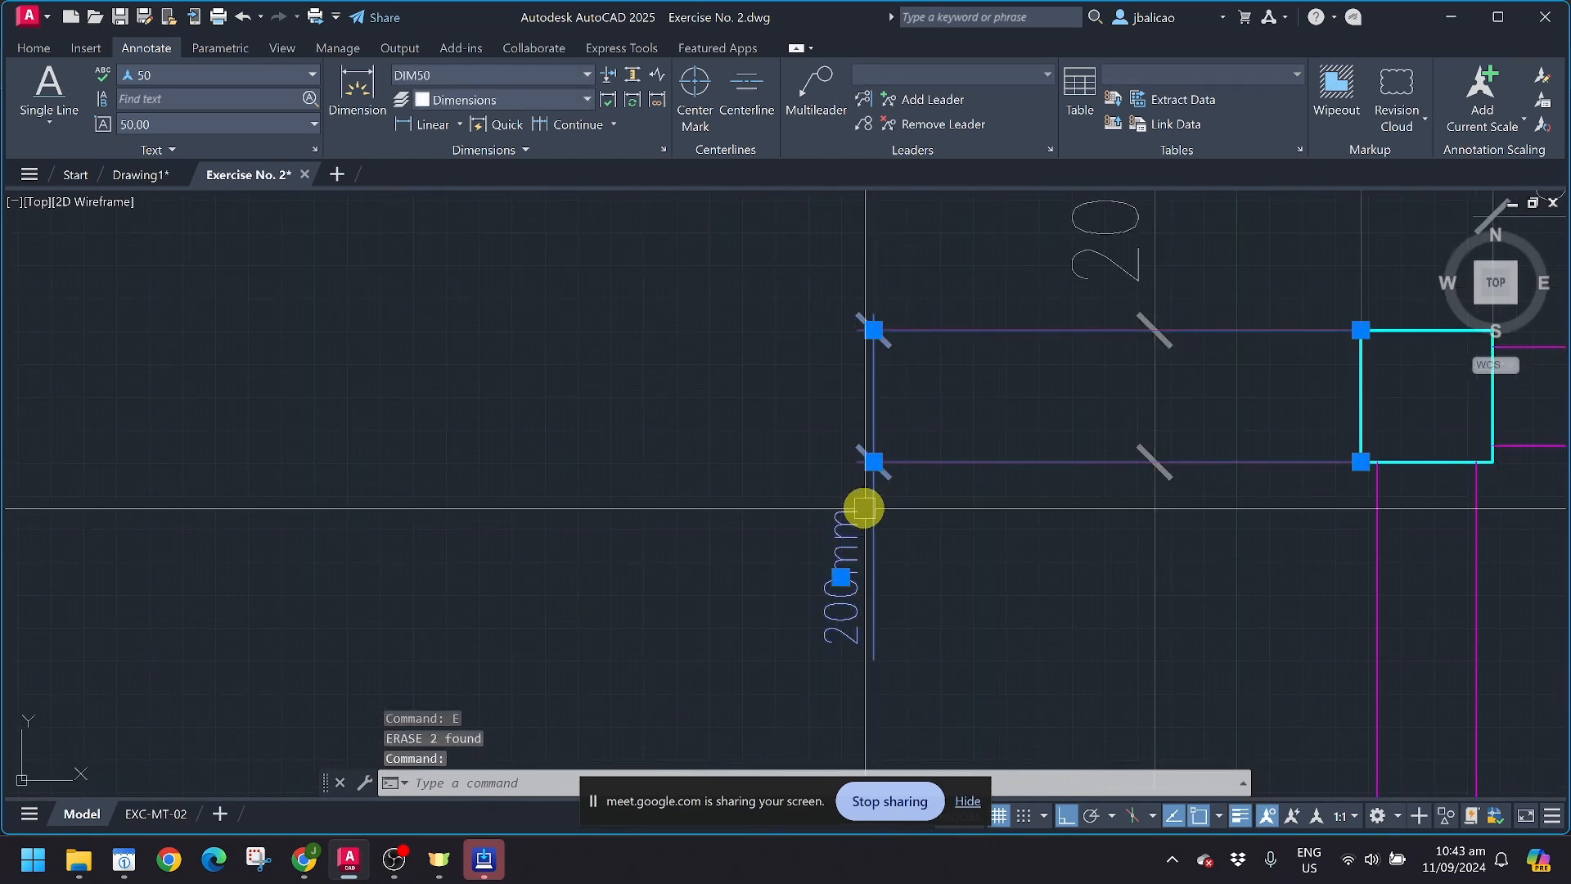
click(666, 151)
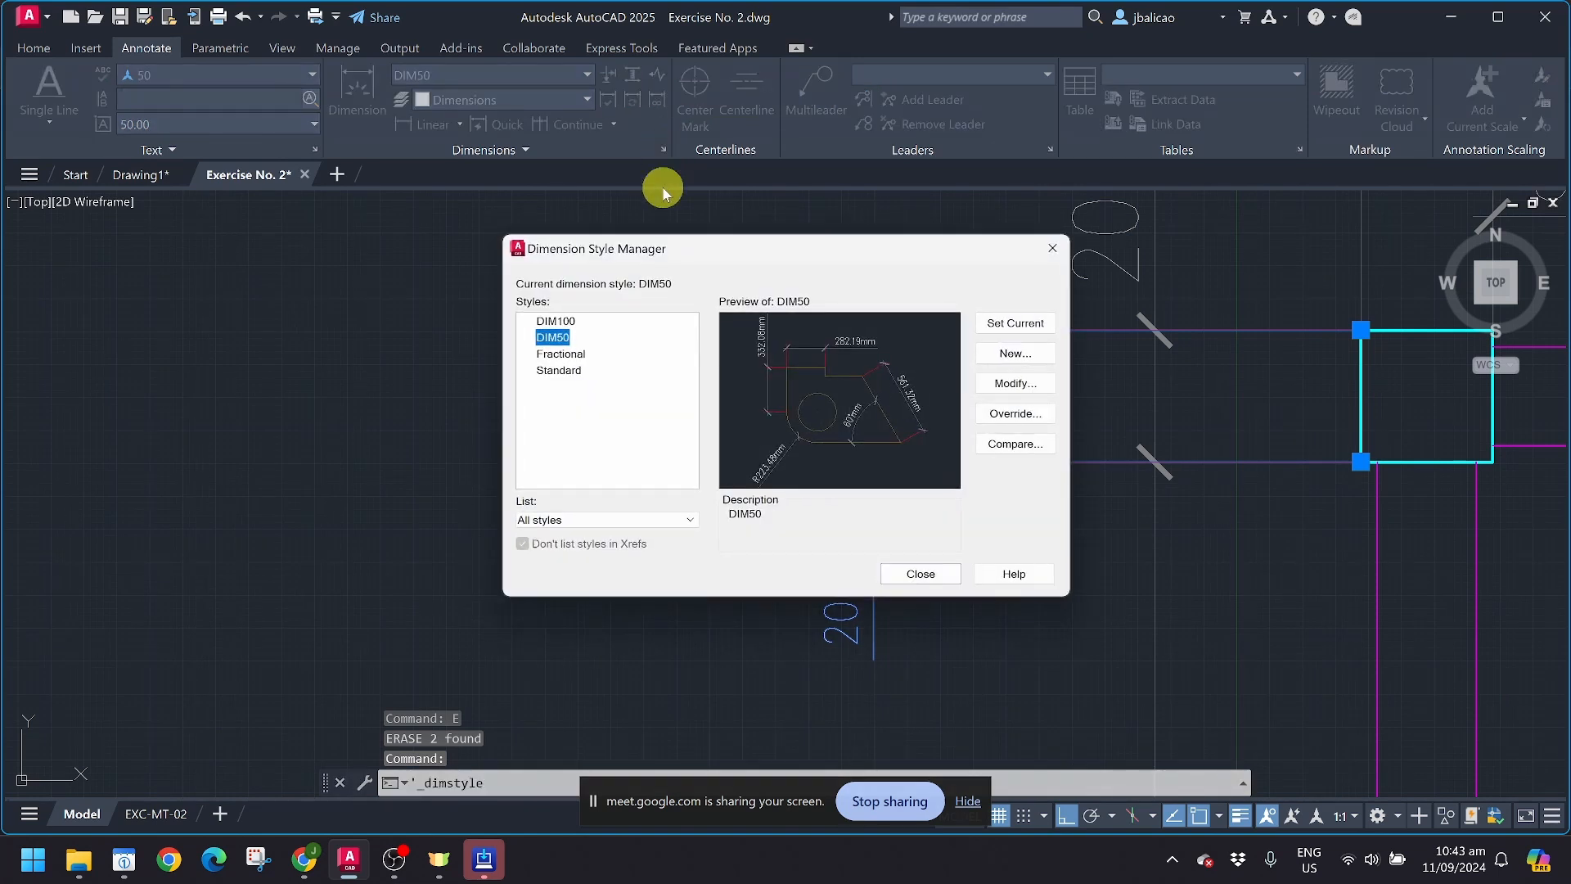
click(1015, 383)
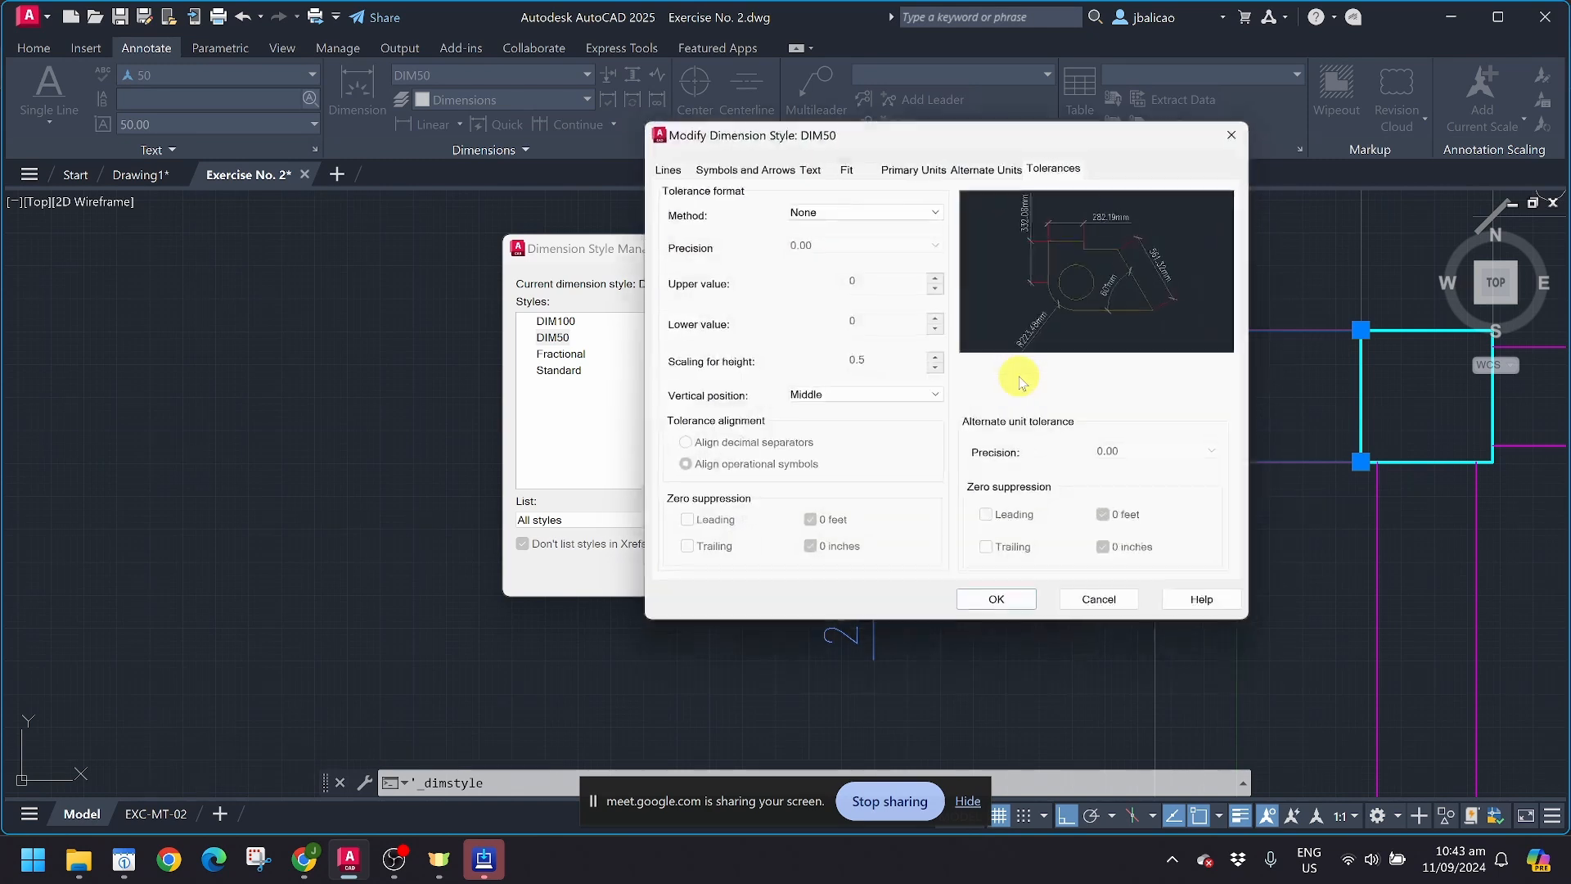
click(749, 169)
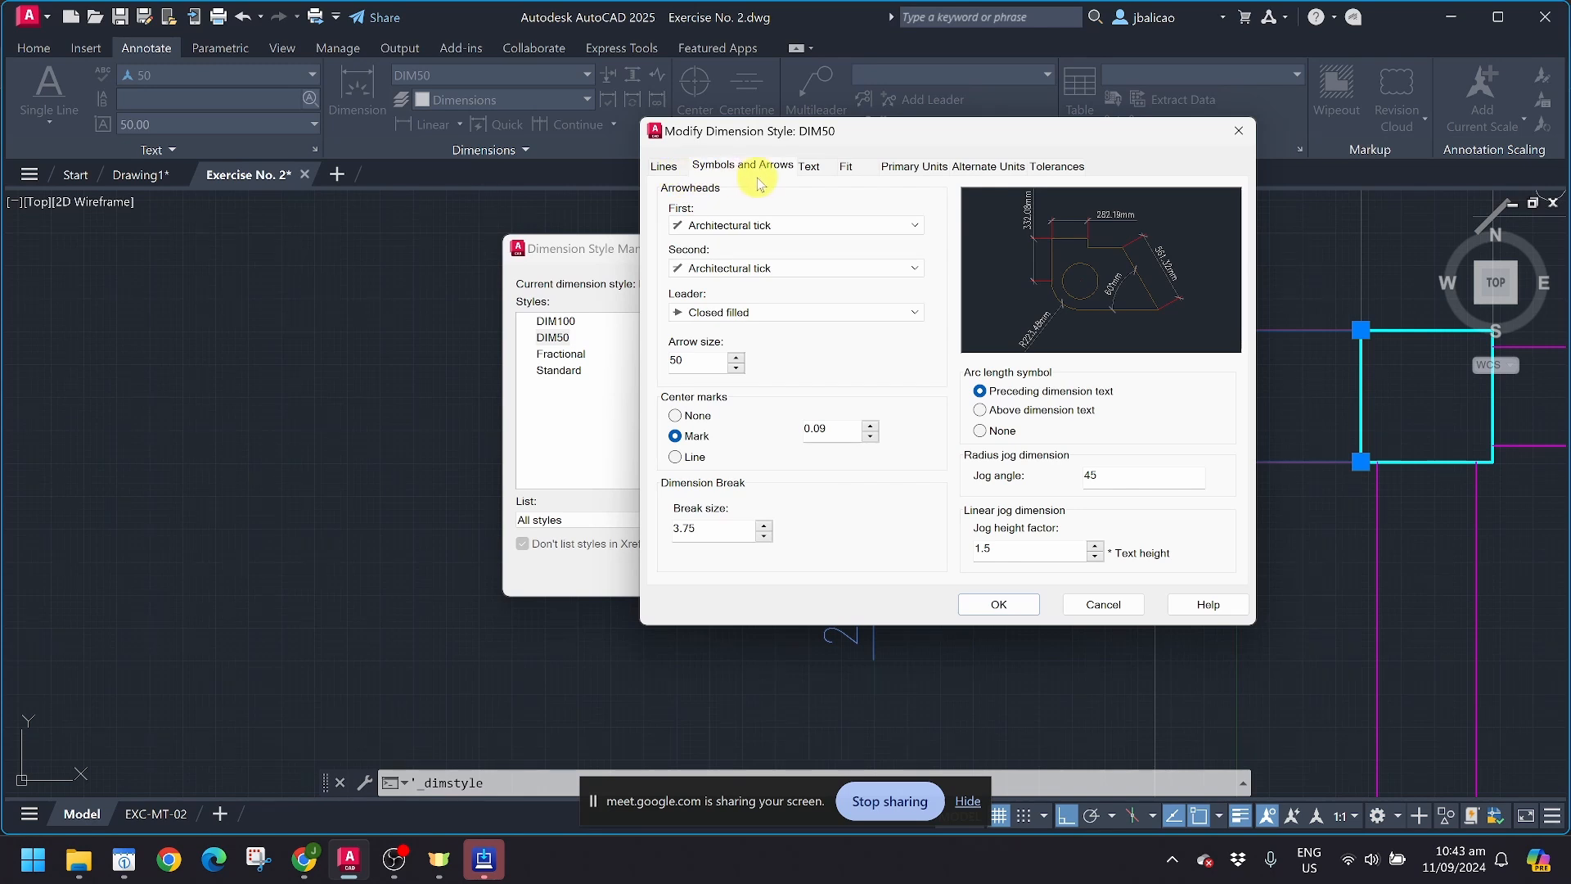
click(810, 168)
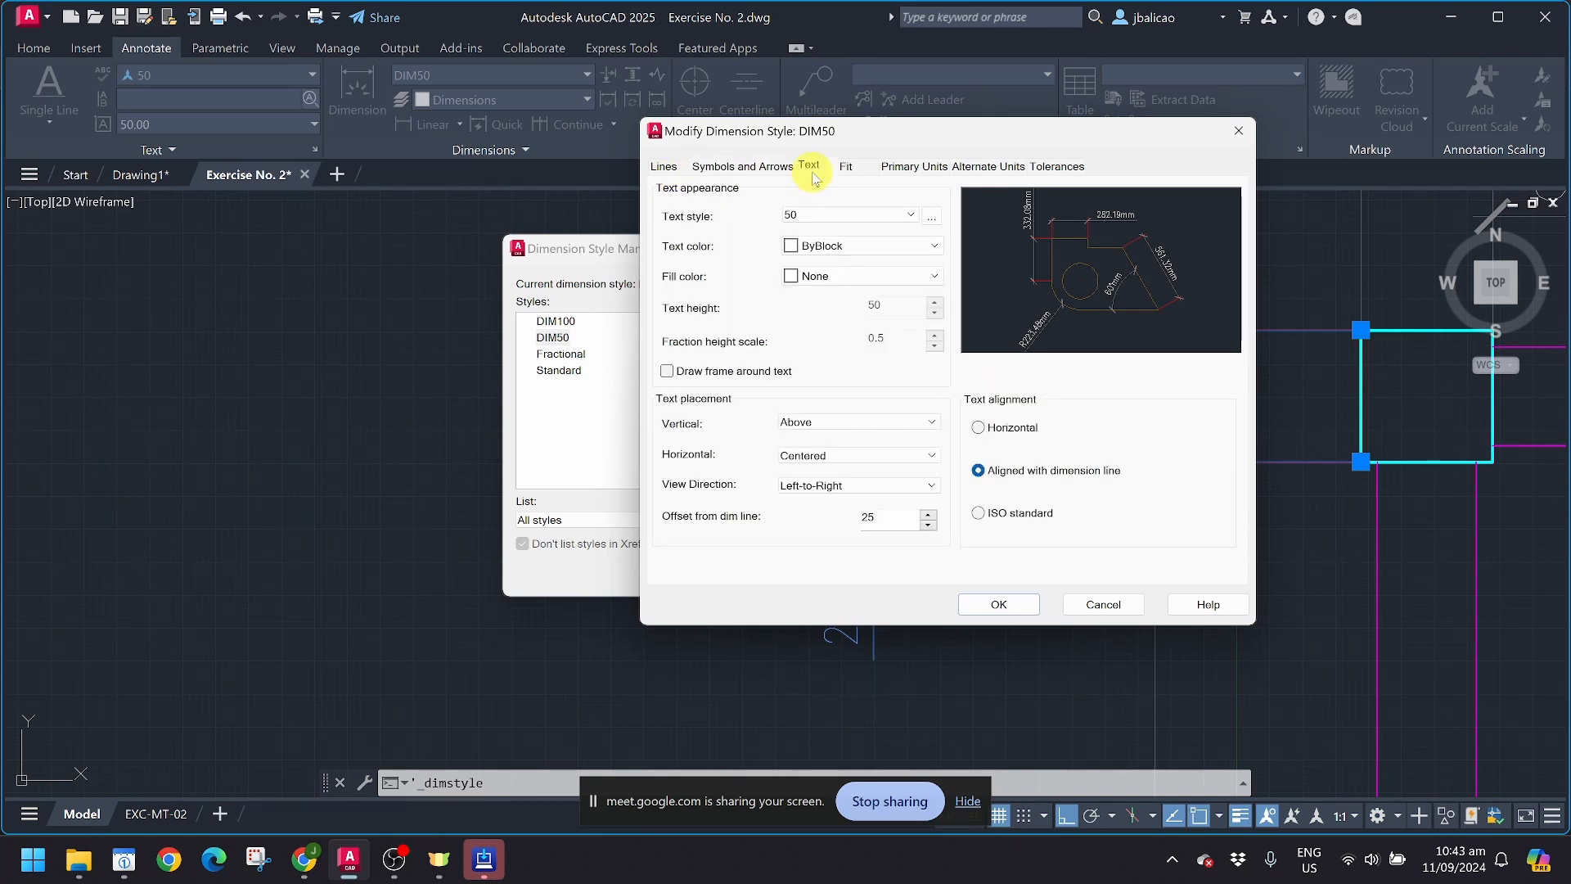
Step: Try Centered vertical text placement in DIM50, restore Above, and close the style dialogs
click(817, 426)
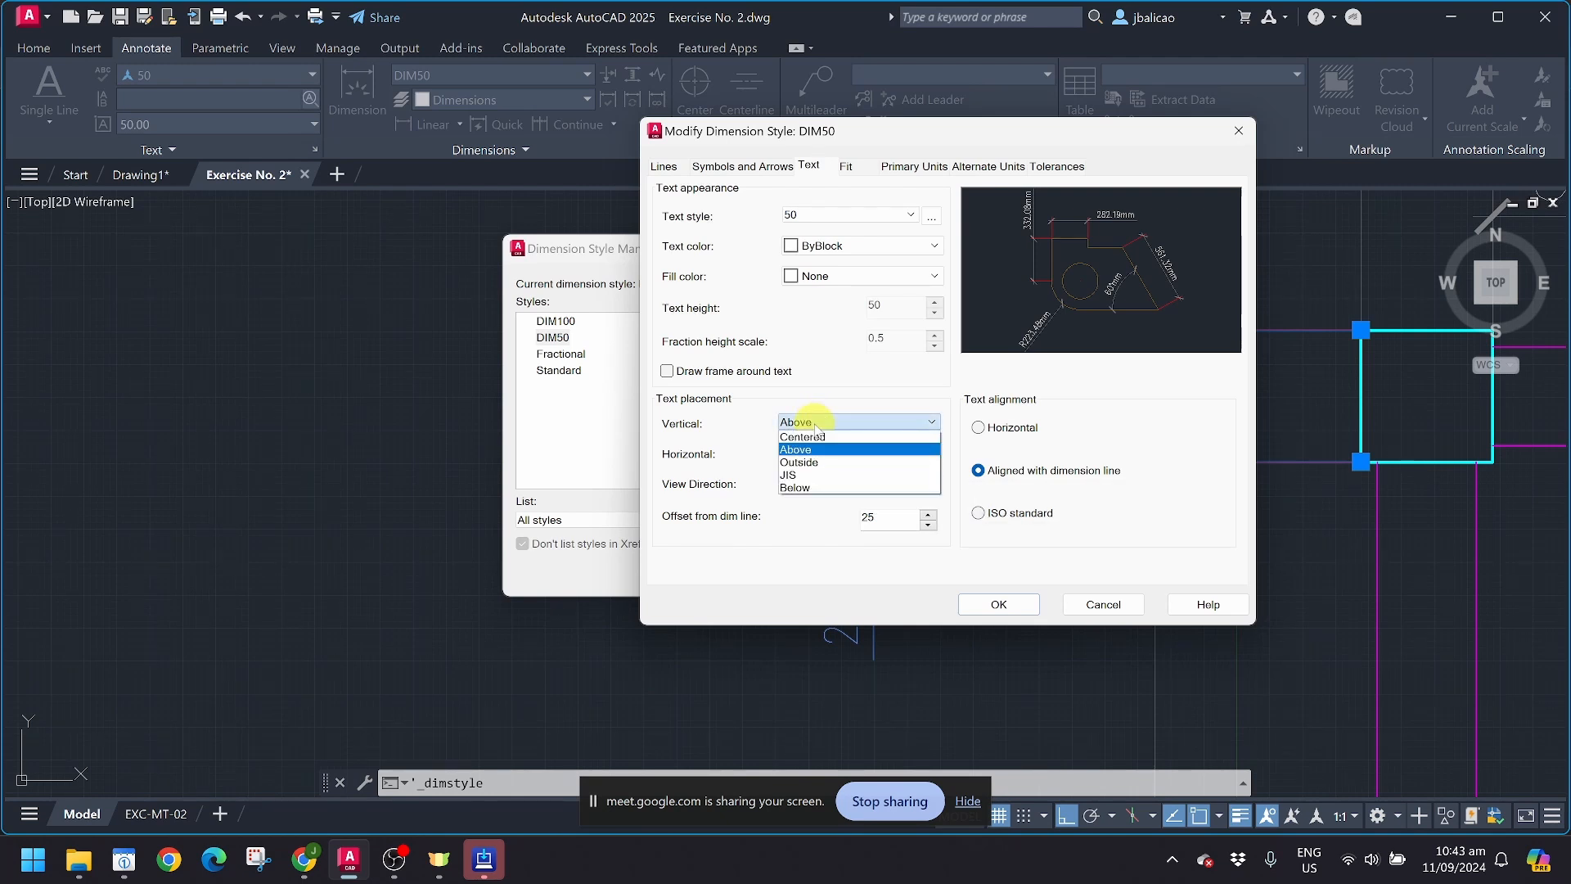
click(818, 437)
click(818, 423)
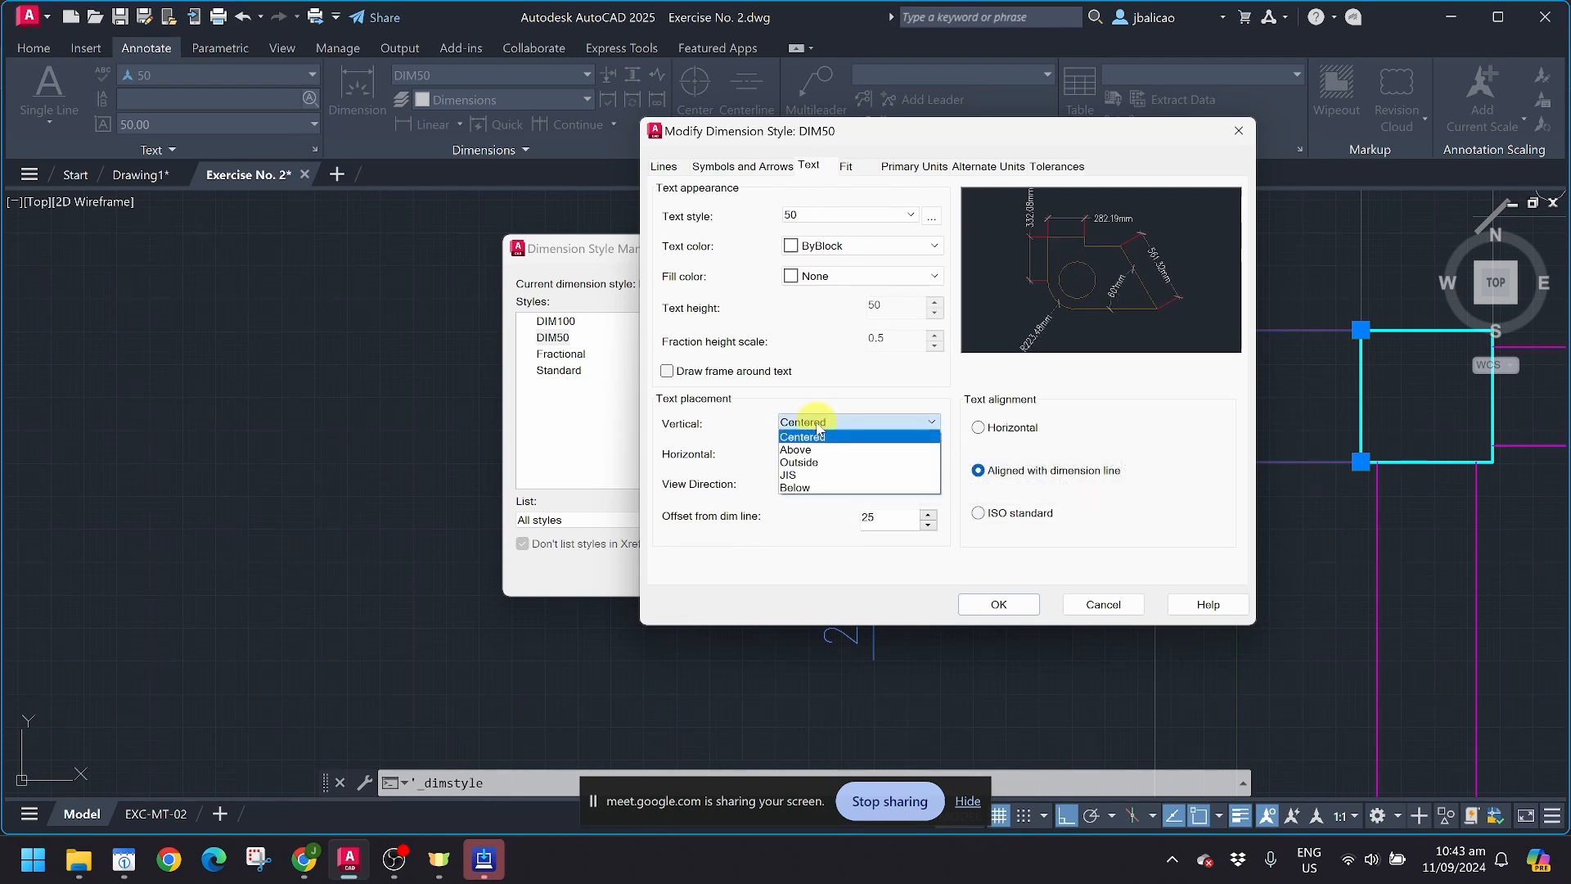
click(818, 452)
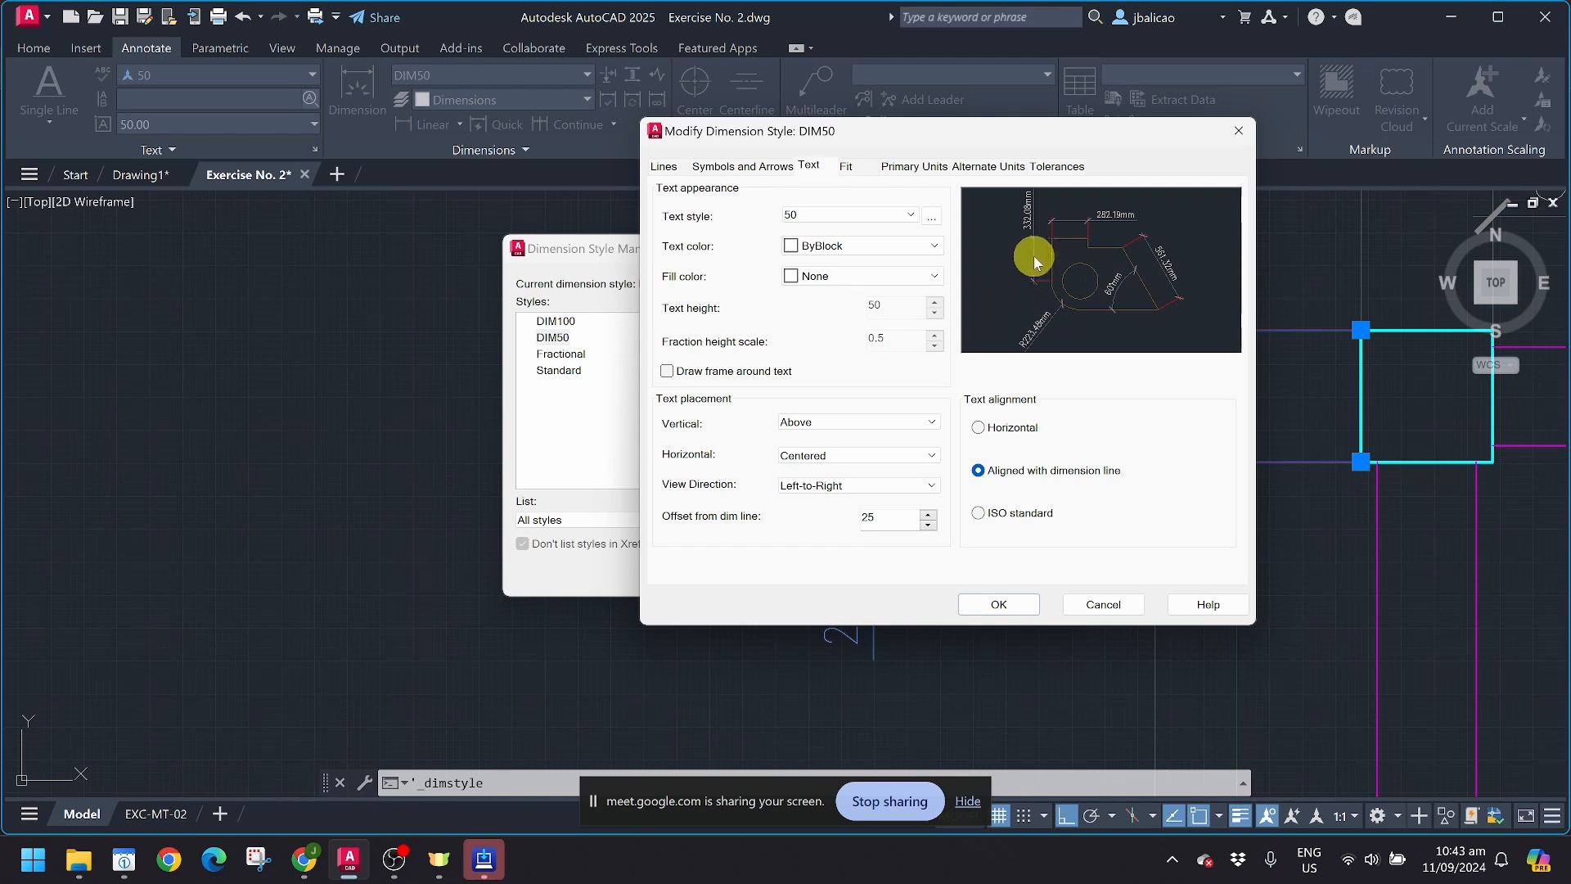
click(999, 606)
click(938, 579)
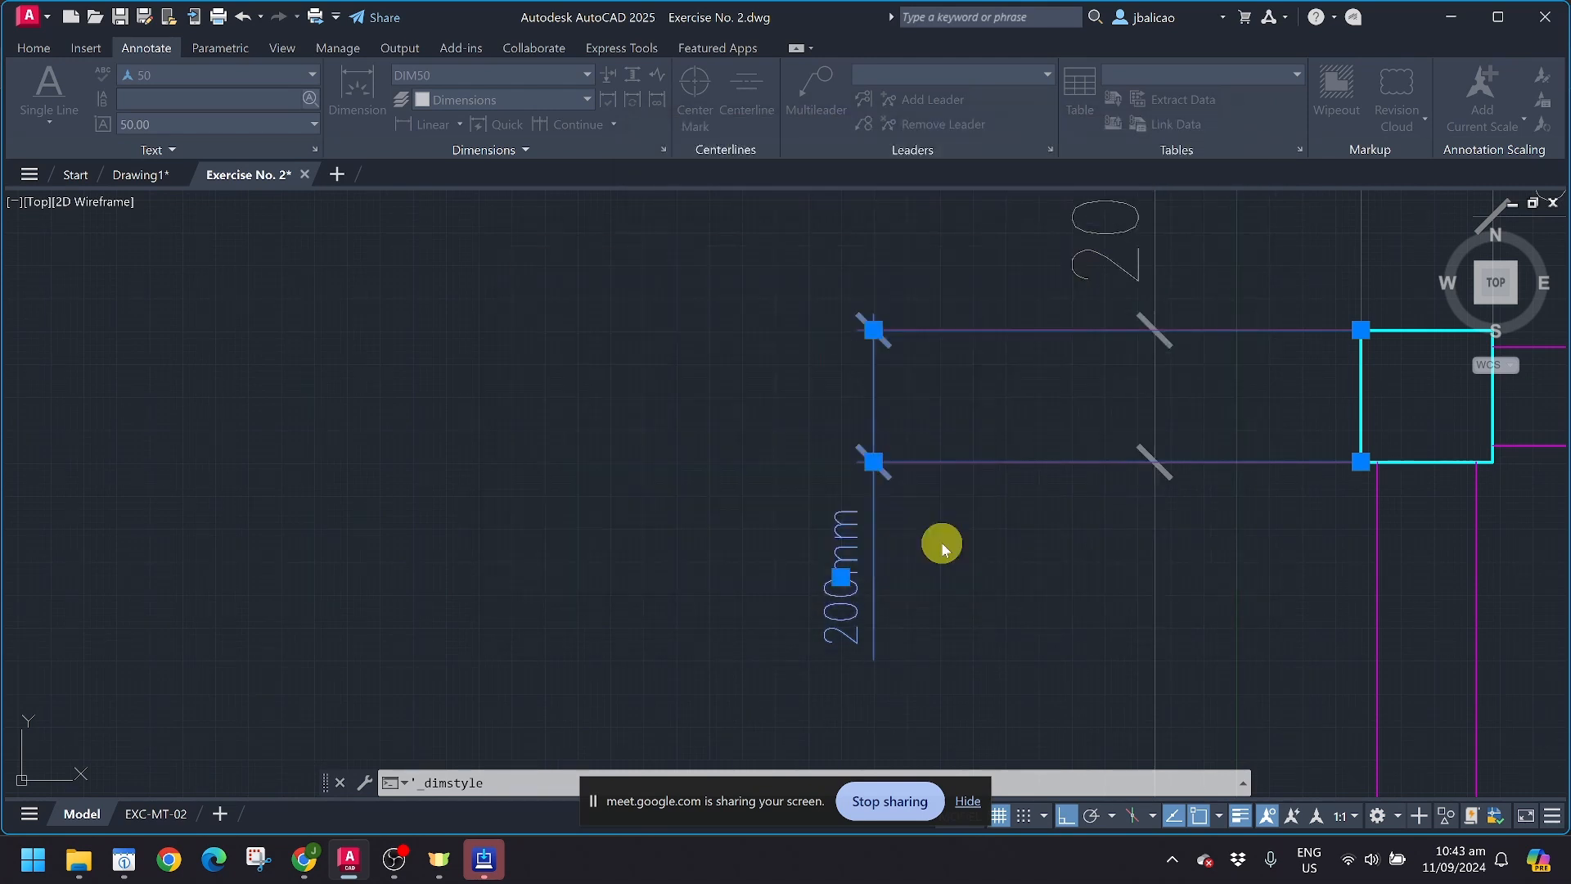
Step: Dimension the left wall between the upper and lower columns with DIM50, placing the dimension line outside the existing dimensions
scroll(941, 543, down, 8)
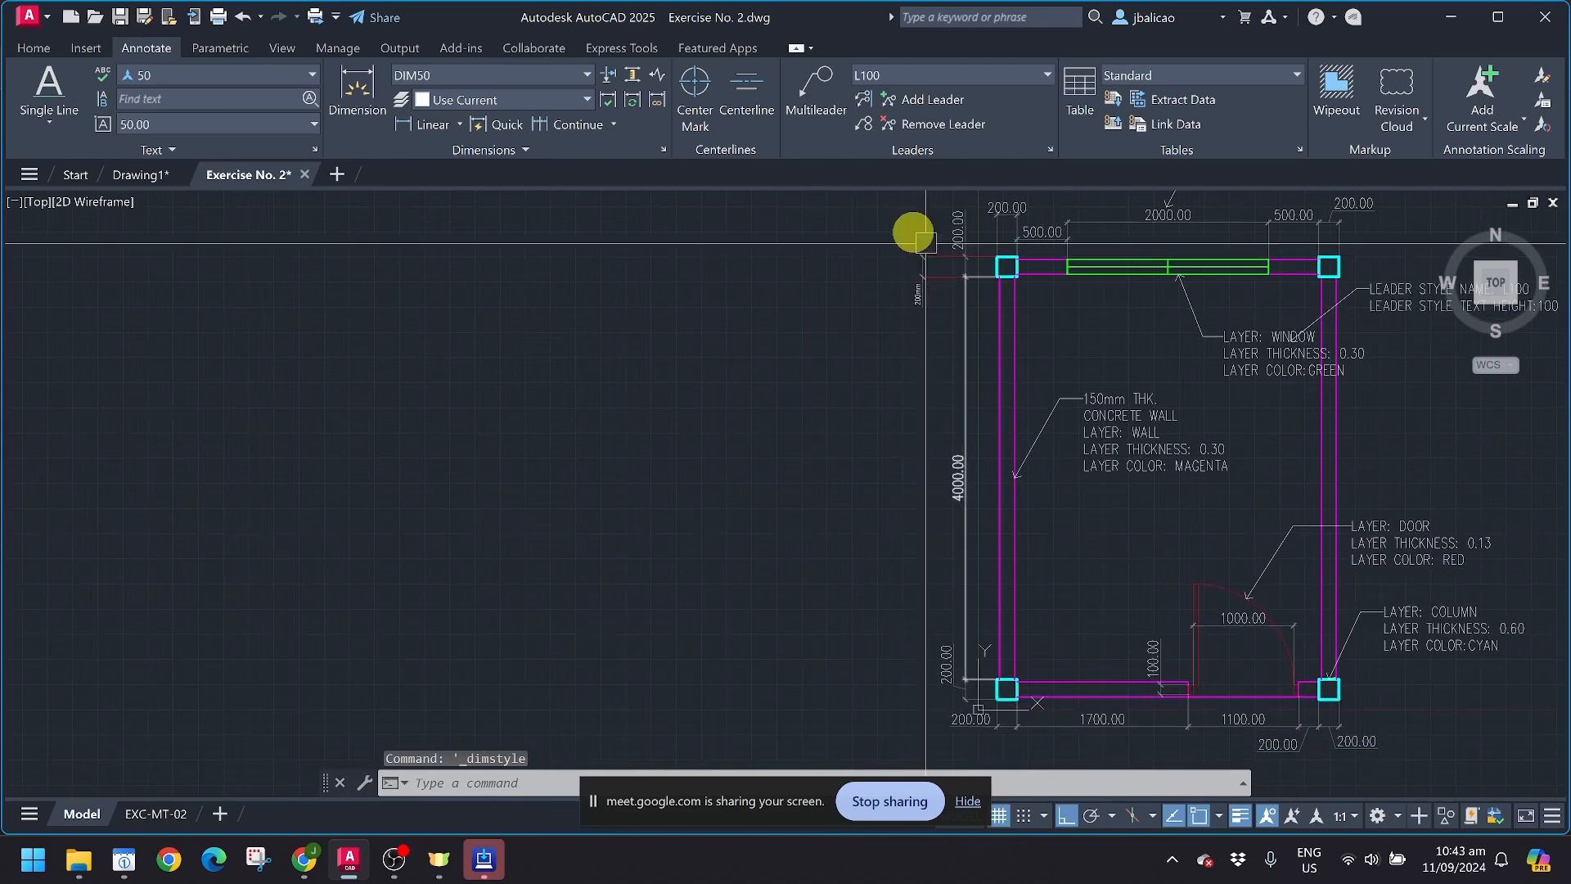
click(356, 95)
click(989, 266)
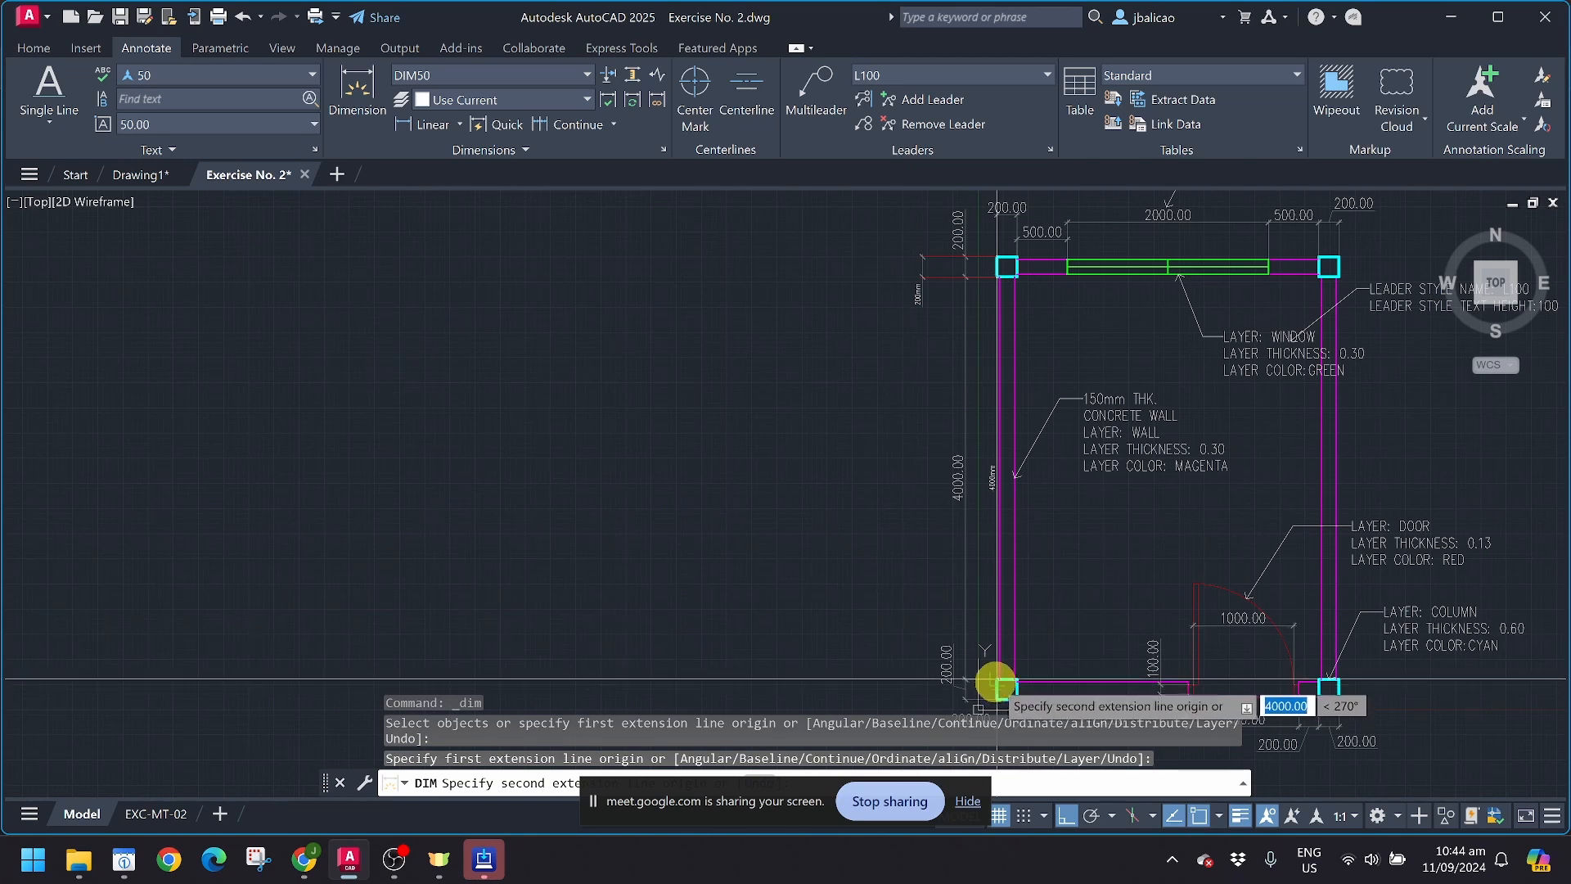
click(994, 681)
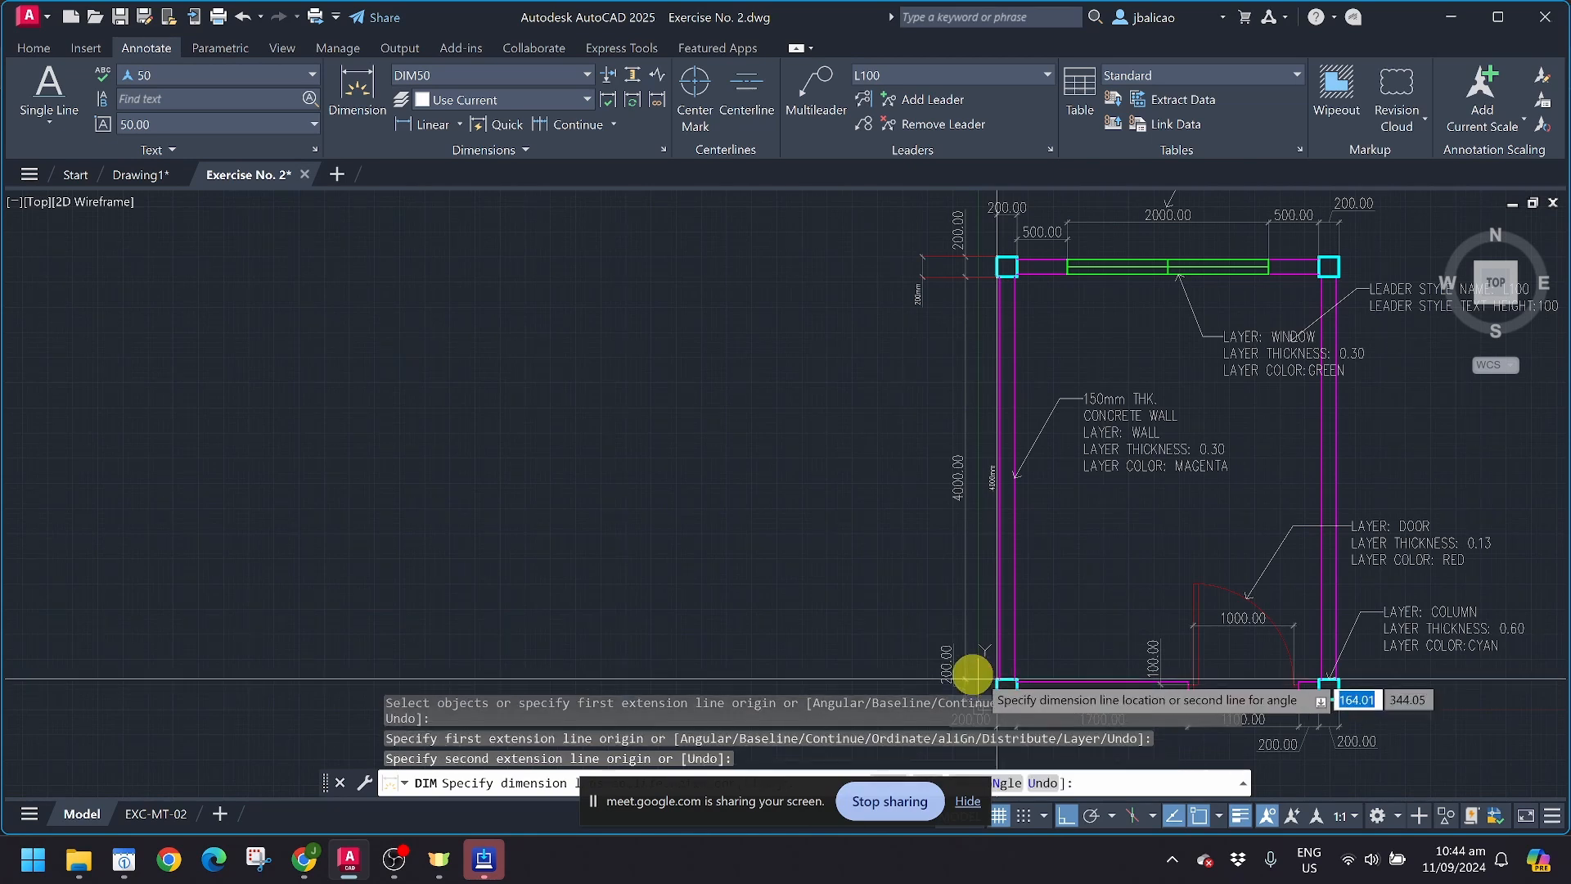
click(847, 648)
scroll(832, 518, up, 3)
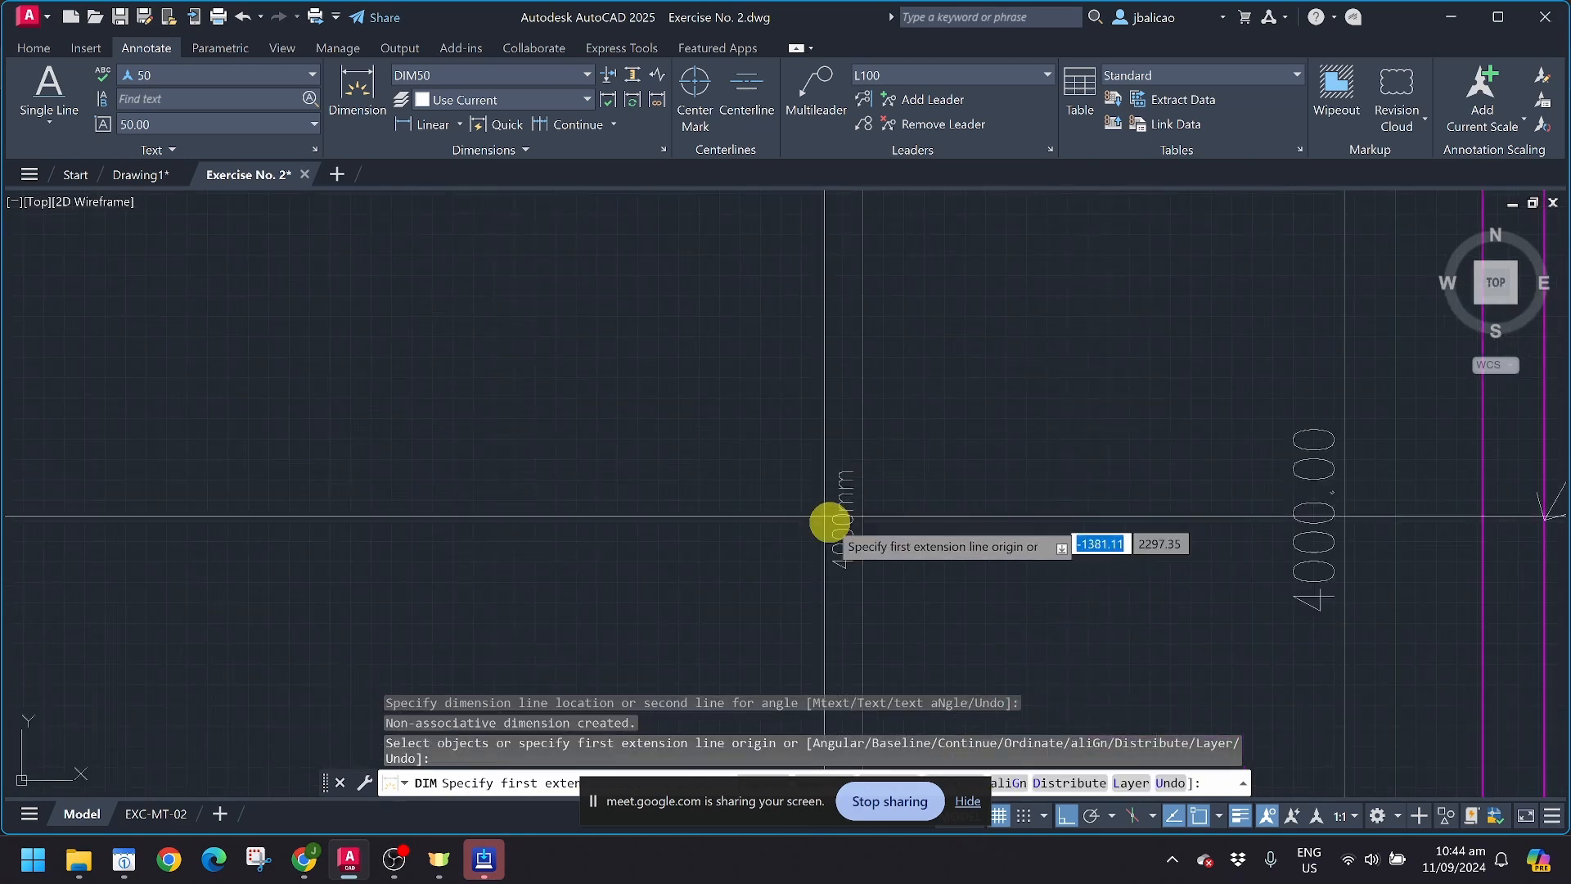
scroll(1058, 294, down, 2)
middle_drag(1059, 295, 784, 635)
scroll(751, 512, up, 2)
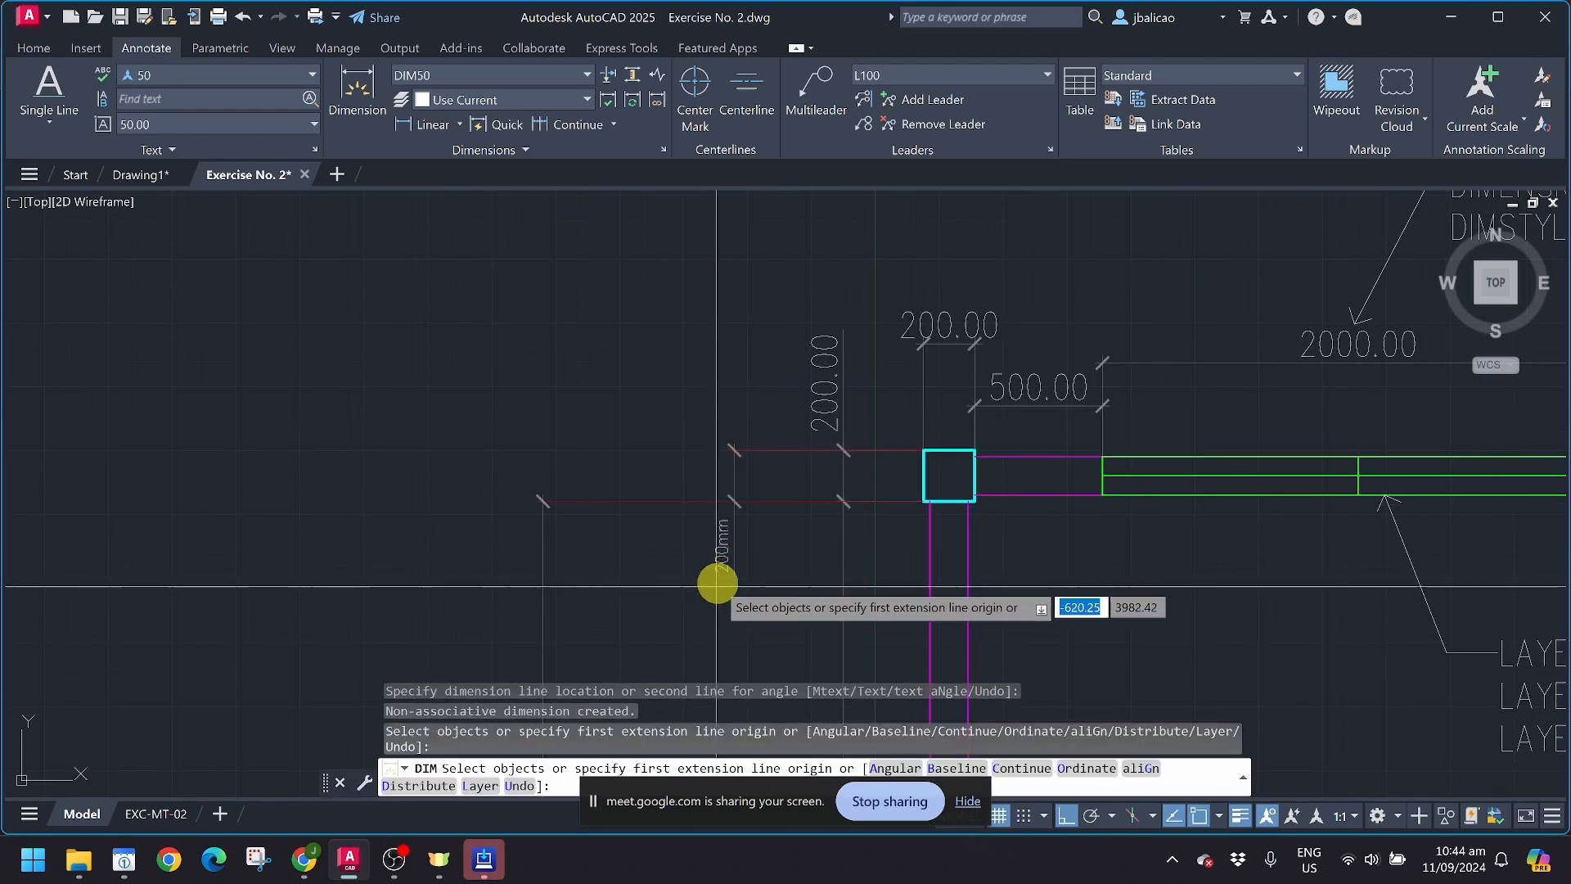
scroll(710, 577, up, 4)
text(c)
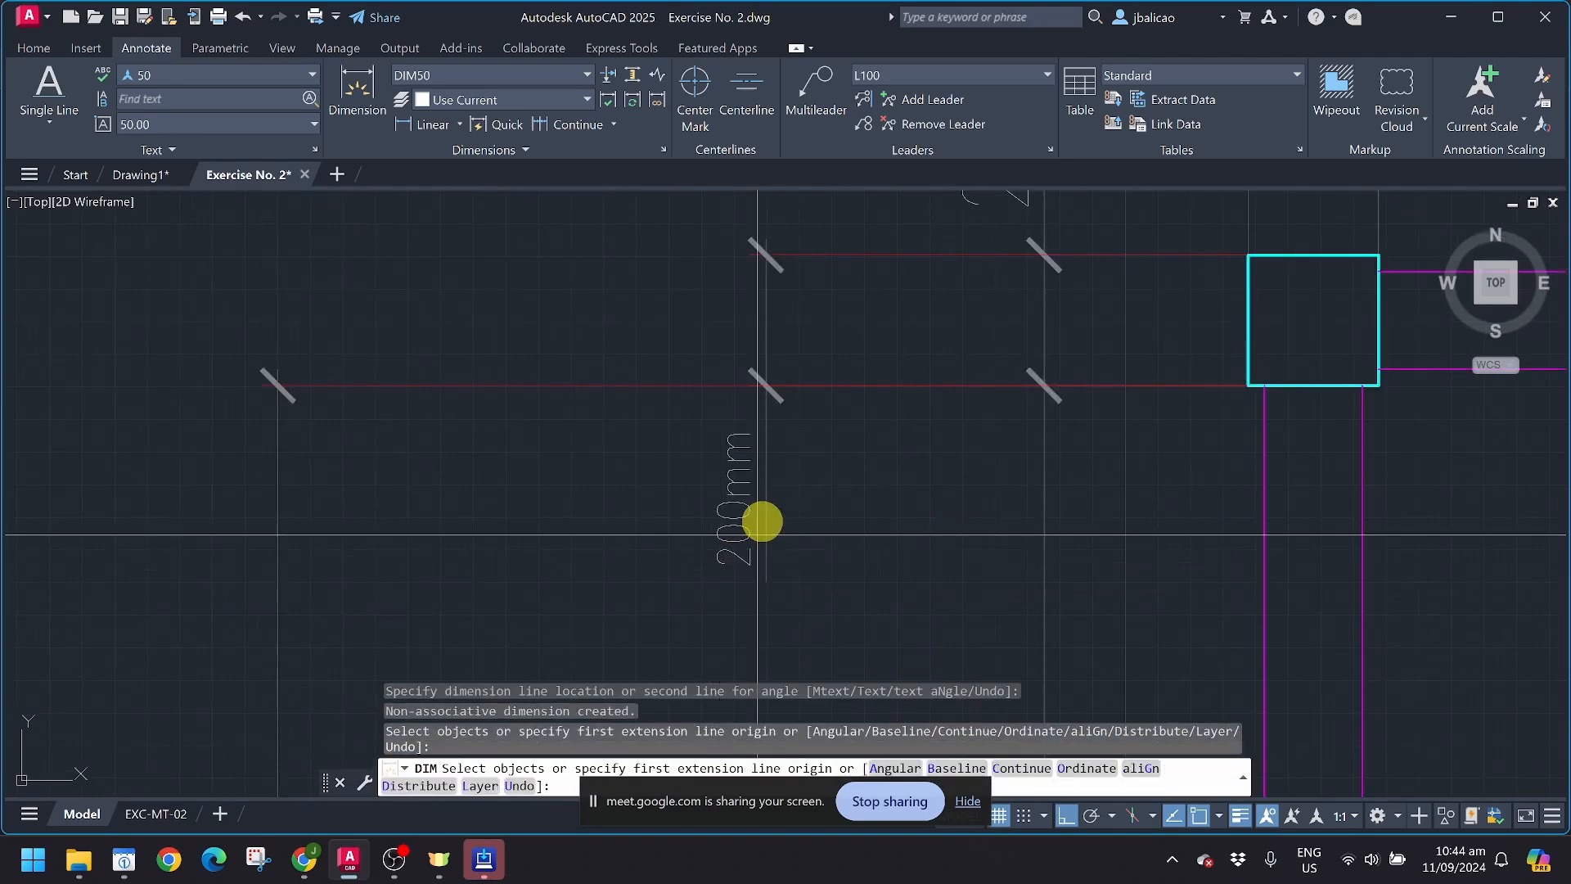
key(Return)
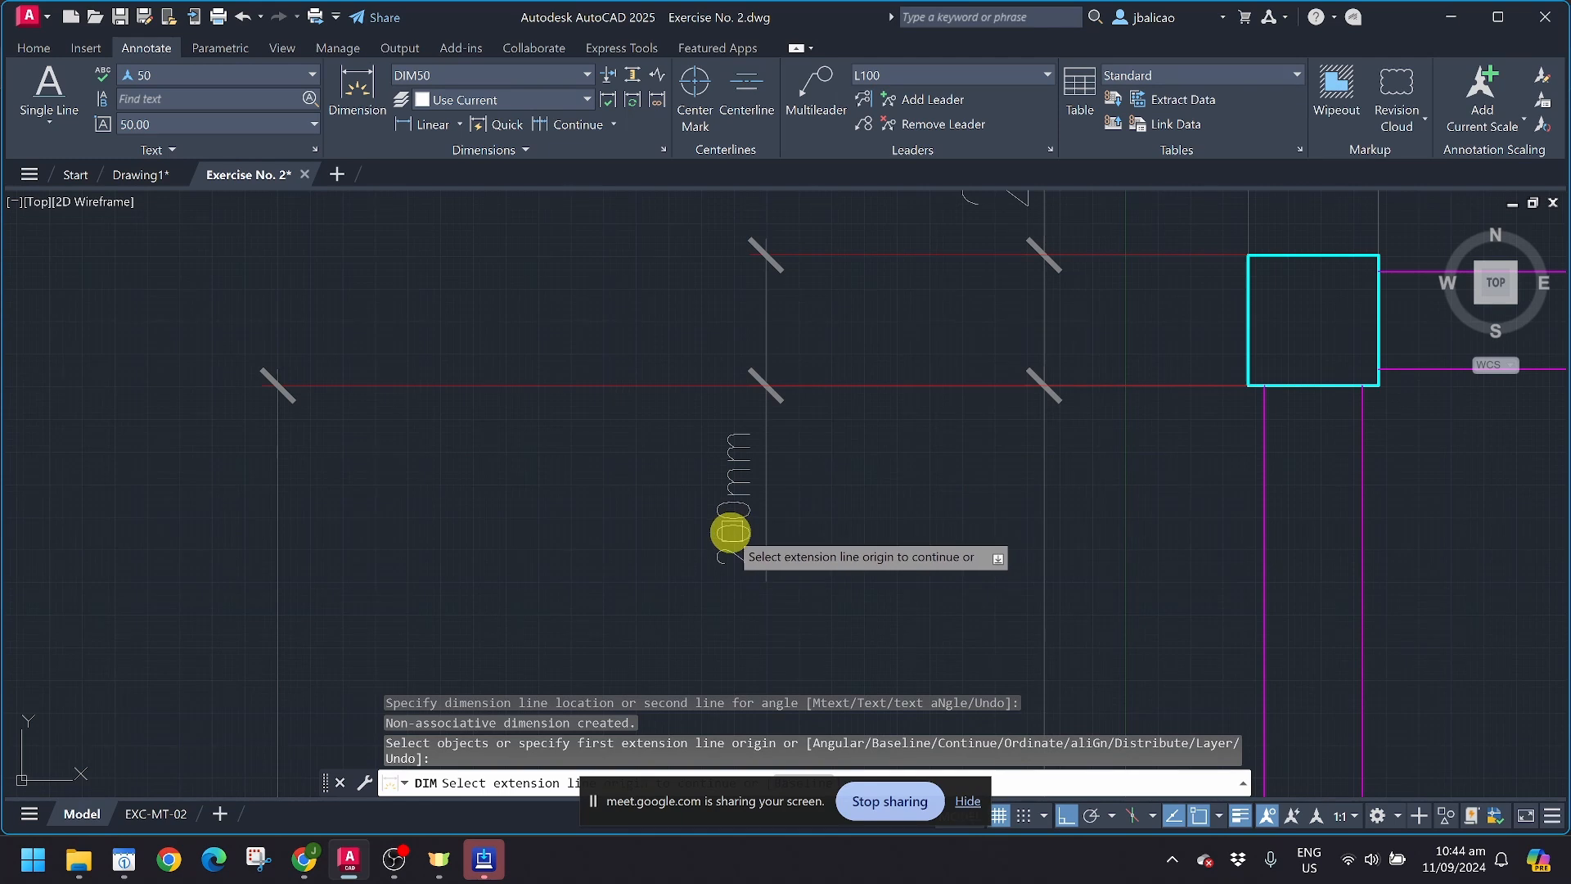
key(Escape)
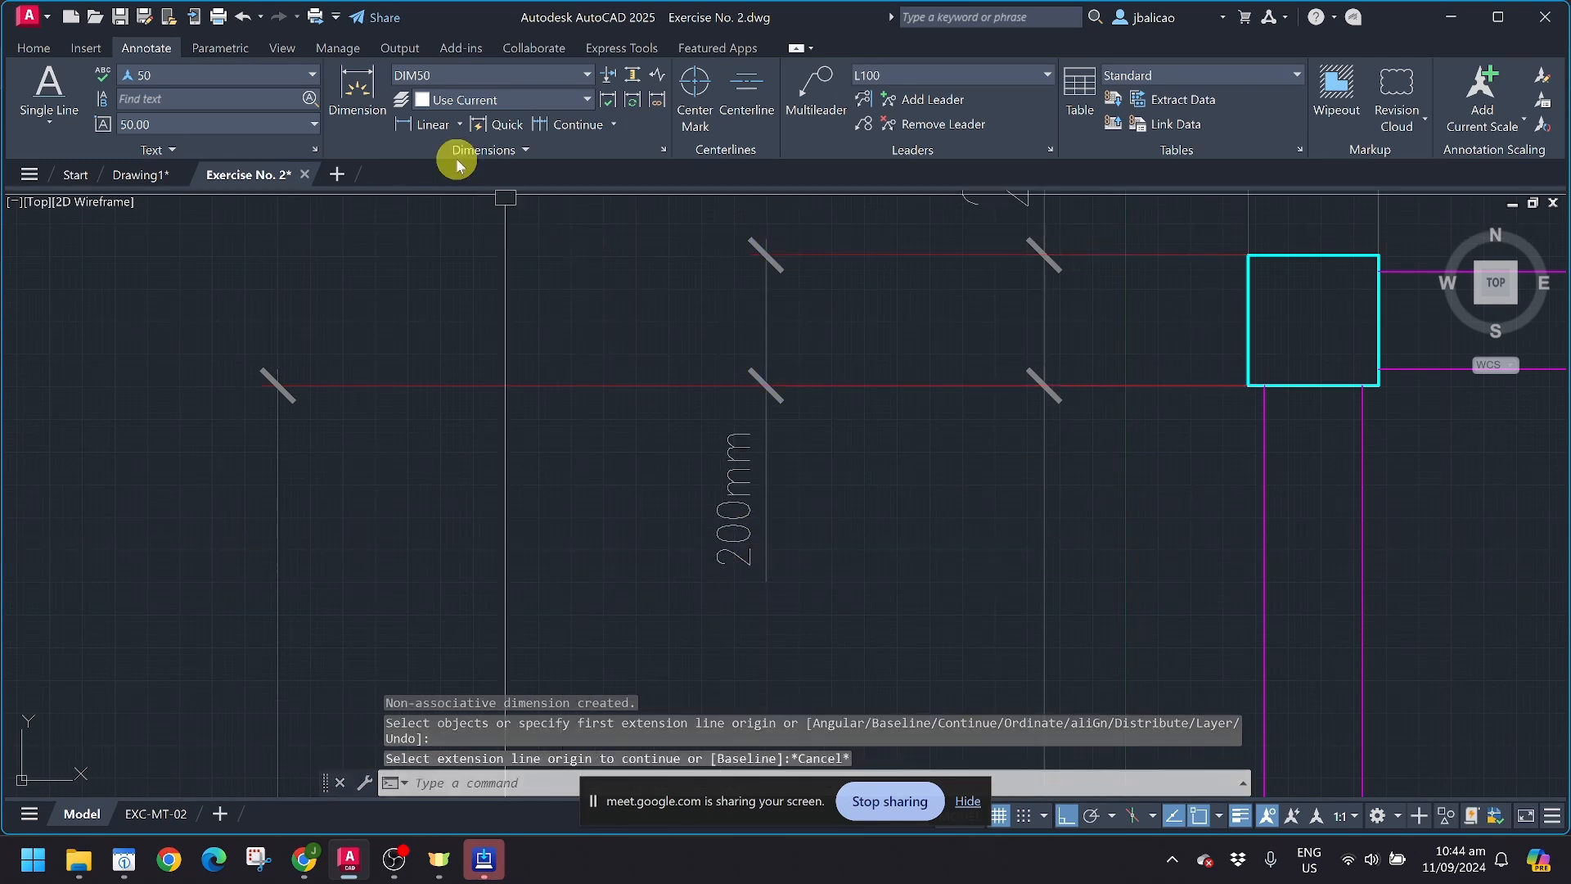
Step: Examine the available dimension types, including Linear, Aligned, Angular, Arc Length, Radius, Diameter, Jogged and Ordinate
click(460, 124)
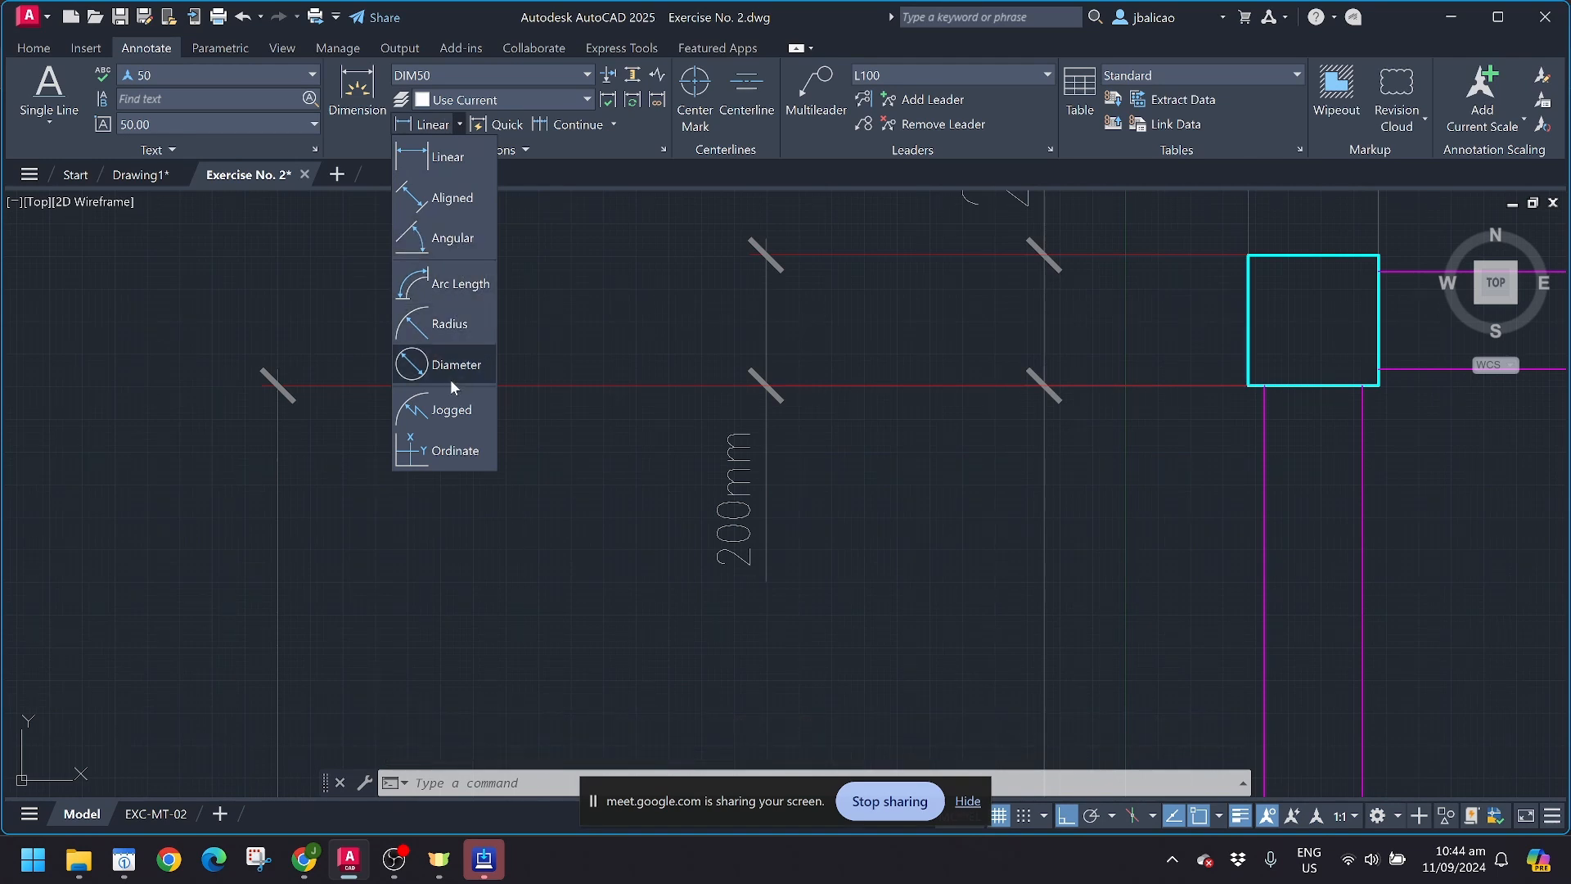
click(456, 477)
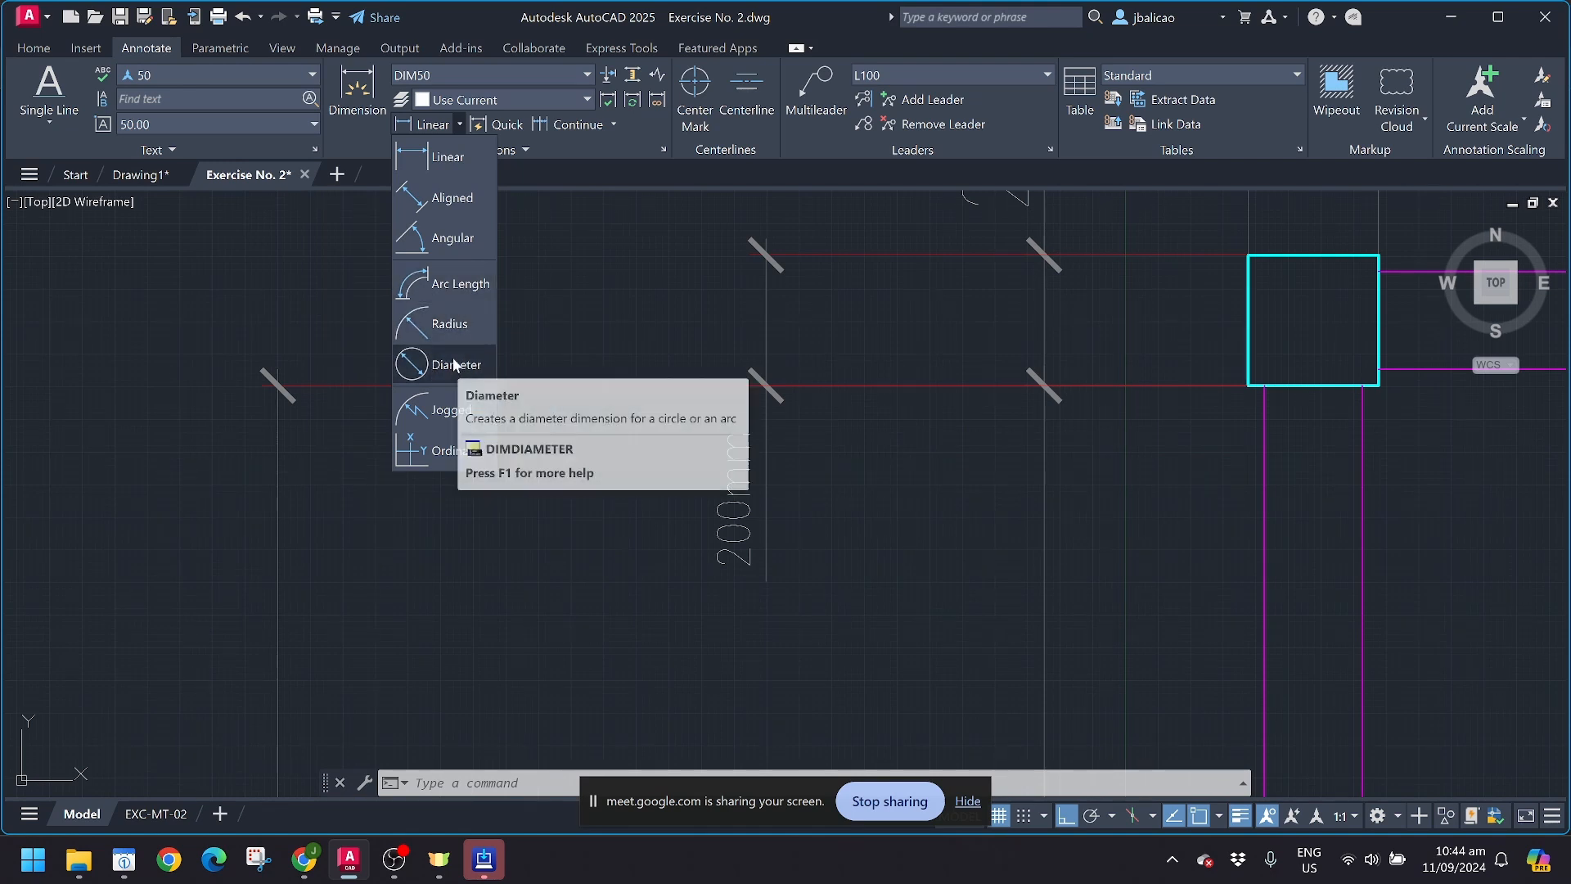
scroll(161, 361, down, 4)
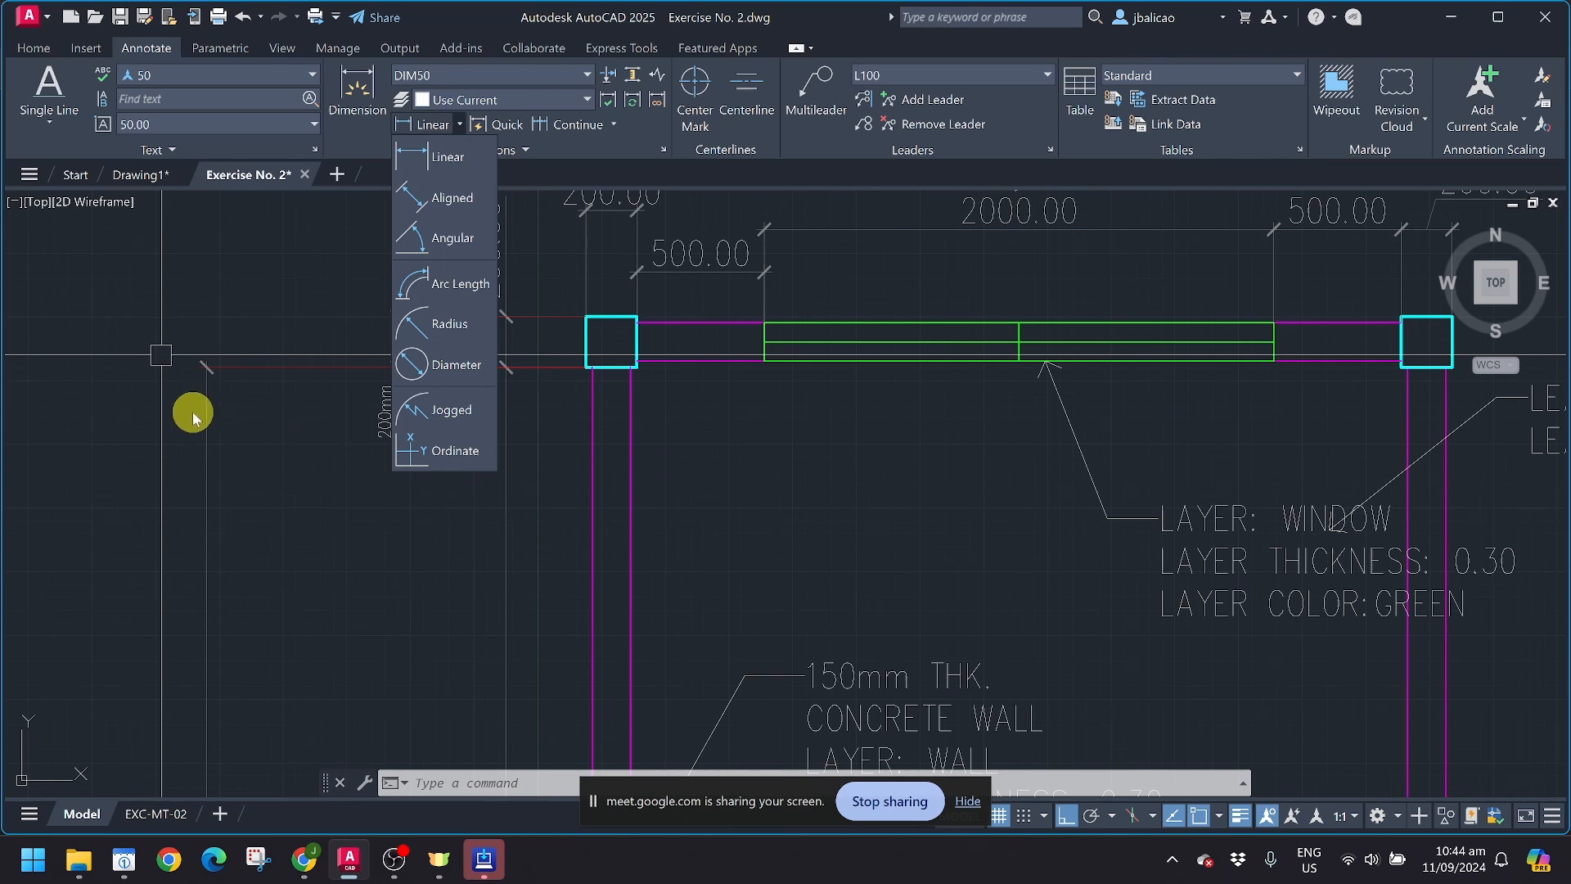
scroll(194, 410, down, 5)
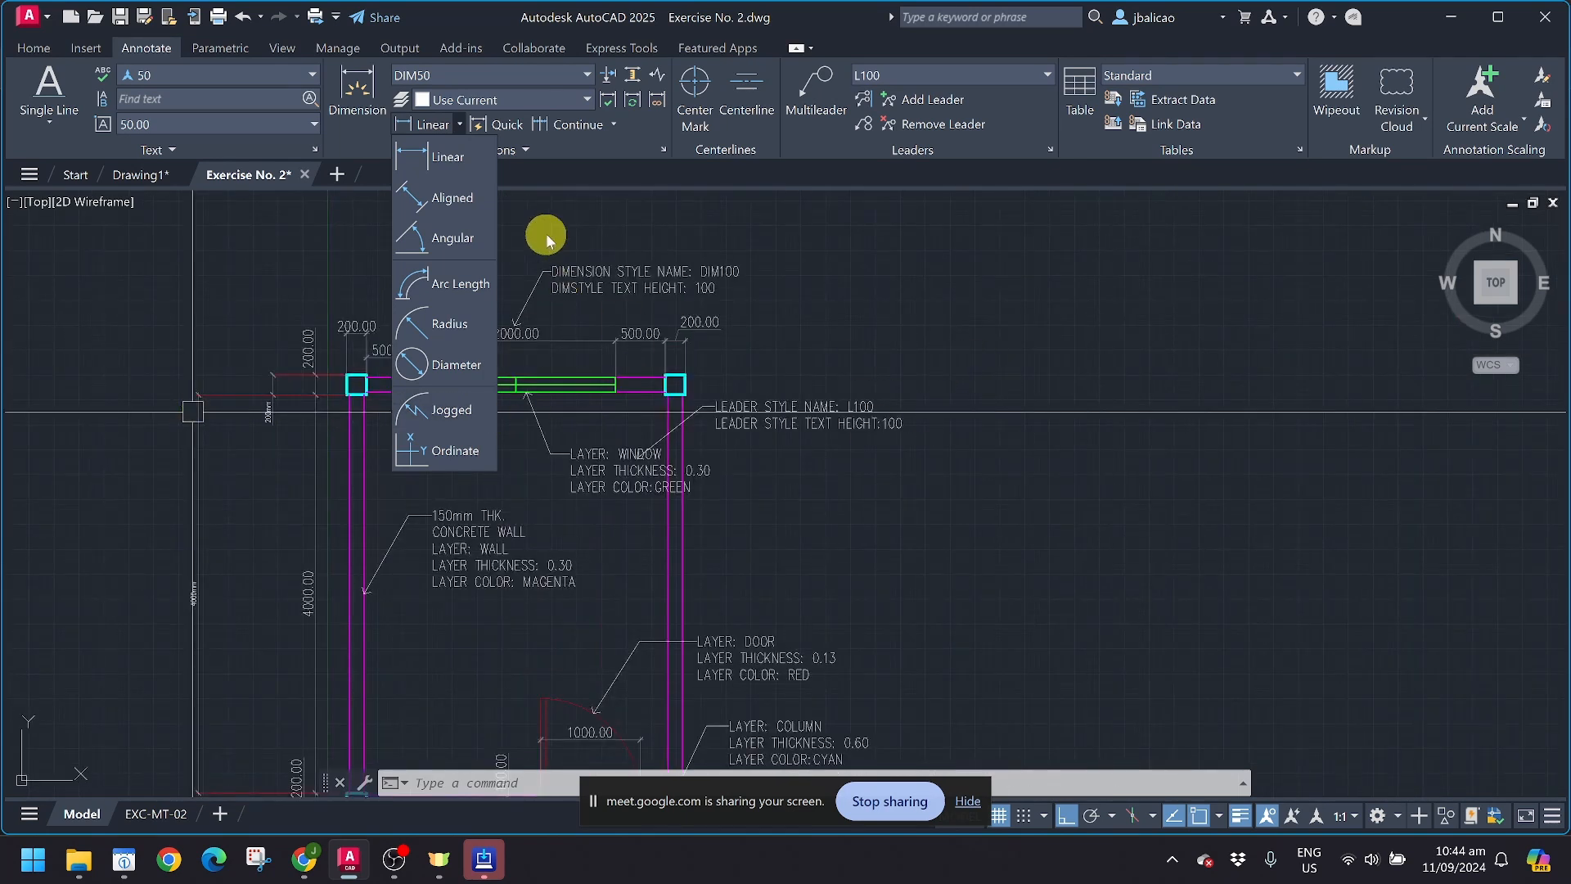
click(446, 159)
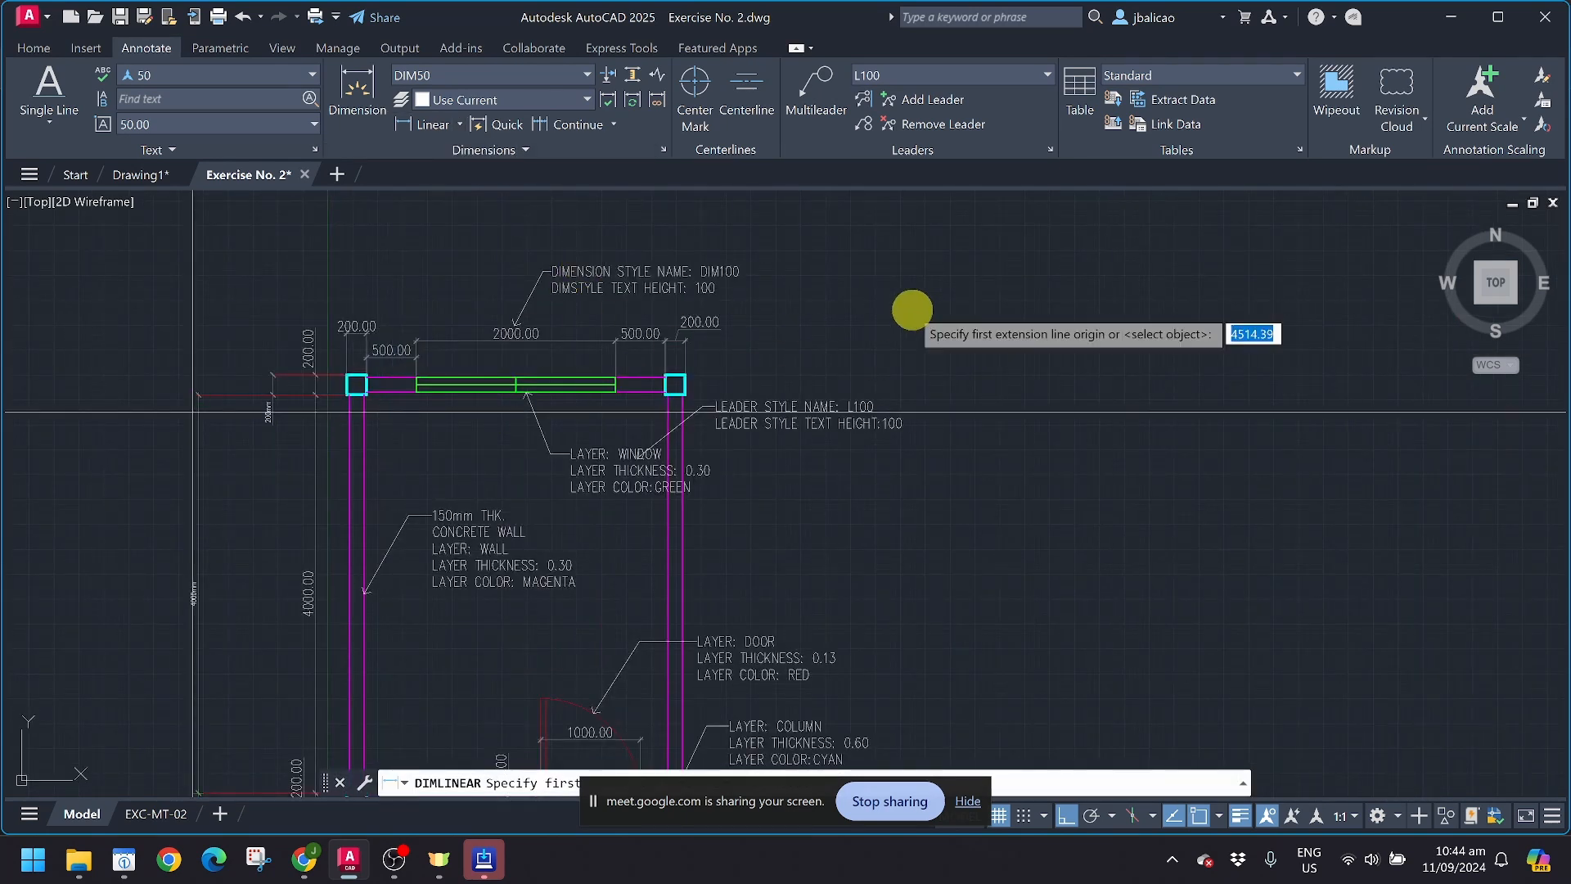
key(Escape)
Step: Draw a closed five-sided polyline in the empty area right of the plan, turning ortho off for the slanted upper sides
middle_drag(1075, 346, 680, 428)
scroll(680, 426, up, 4)
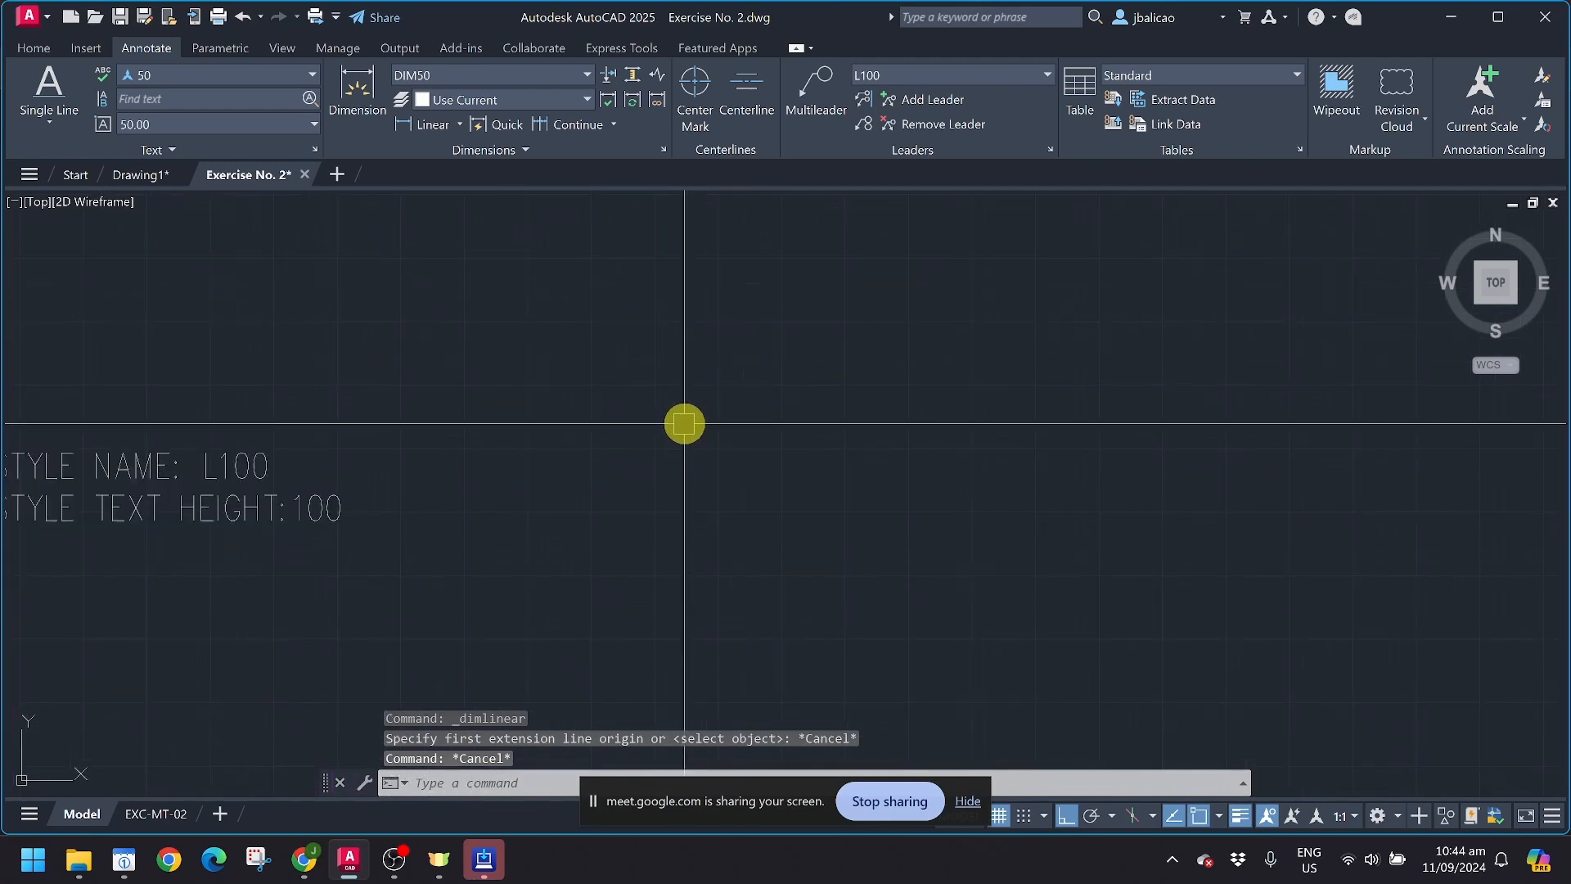
text(pl)
key(Return)
click(687, 304)
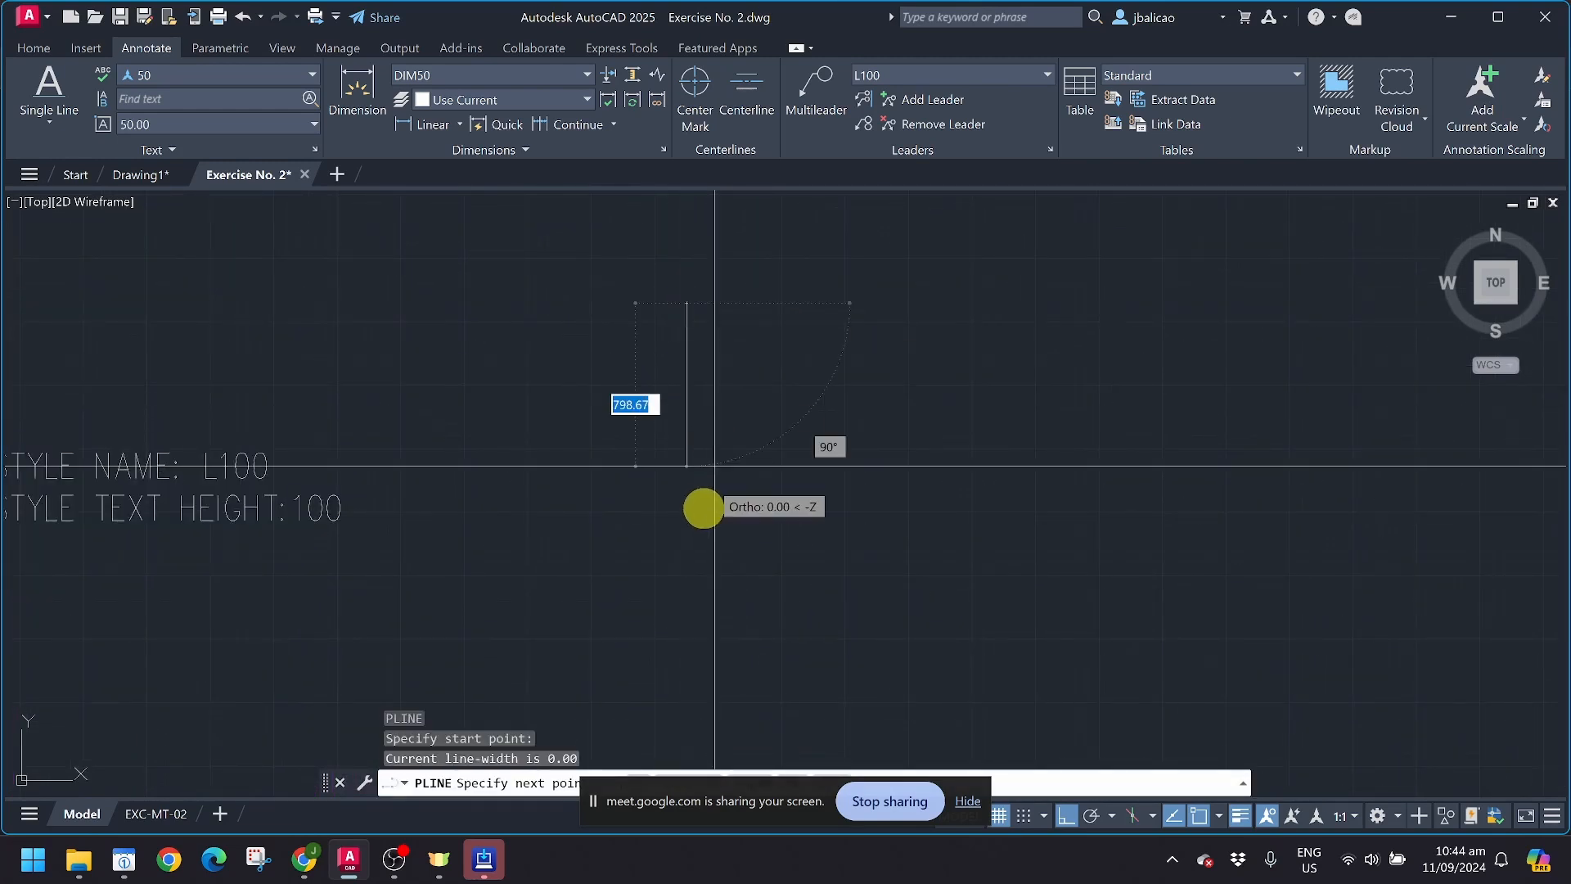
click(687, 513)
click(957, 514)
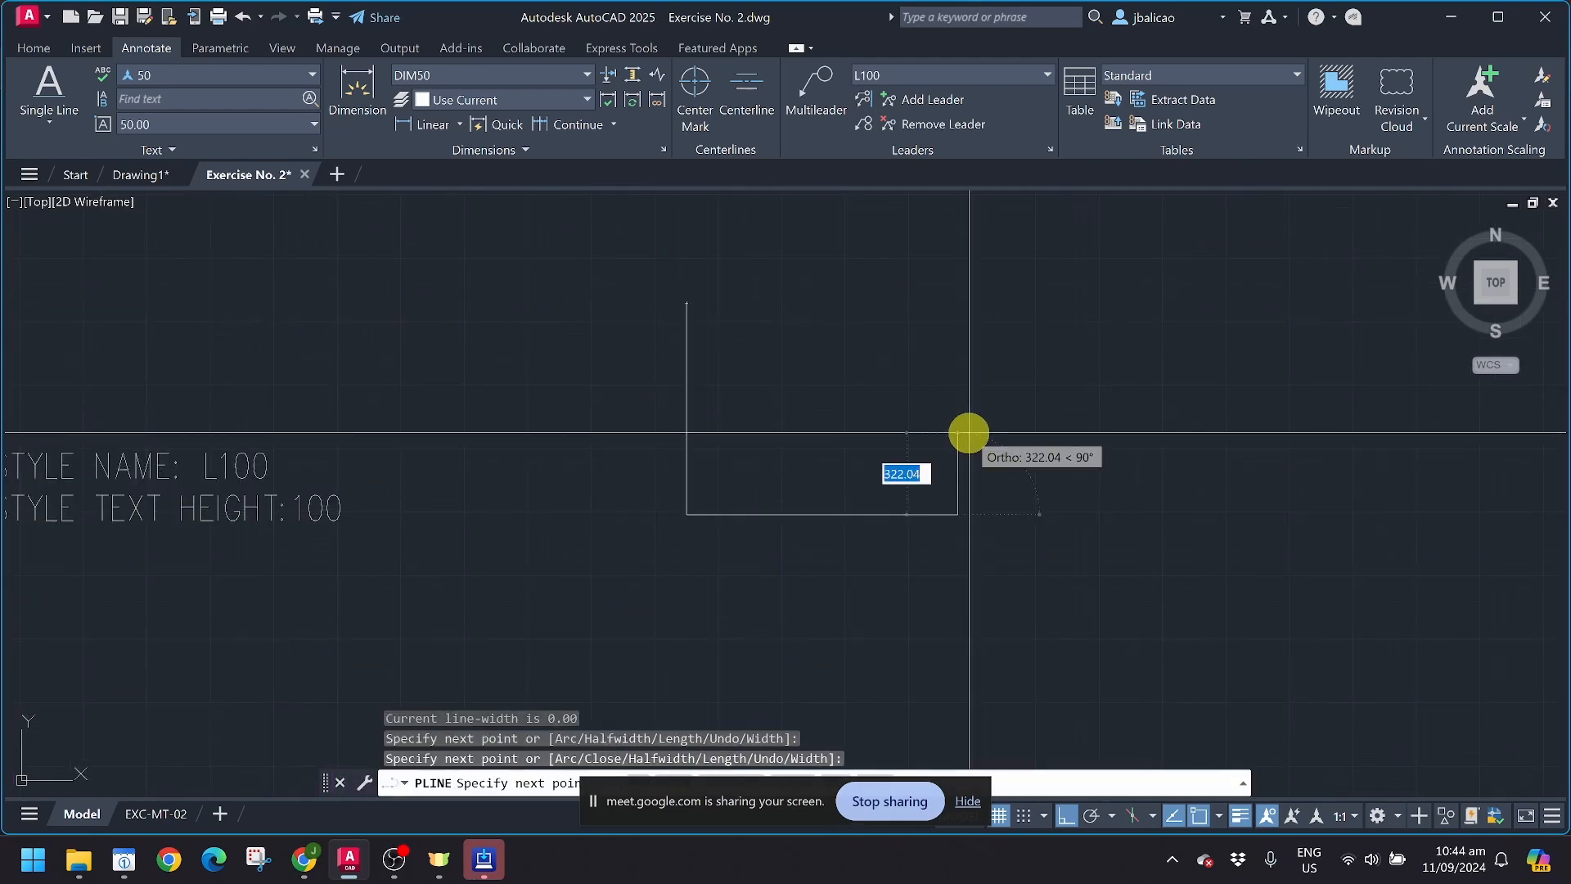
click(950, 372)
key(F8)
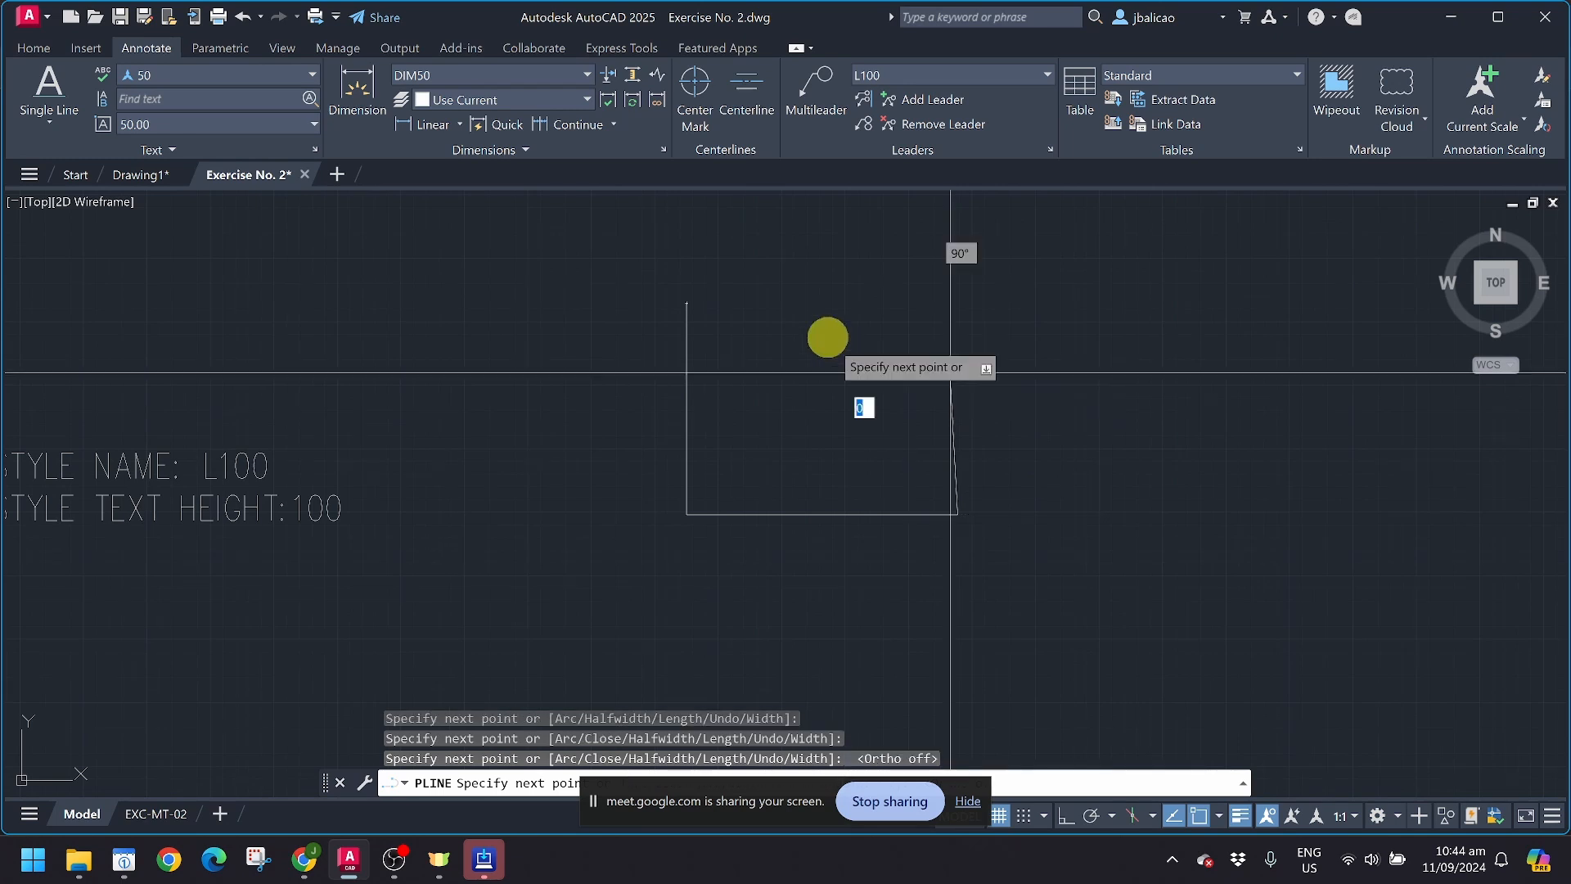
click(800, 284)
click(688, 304)
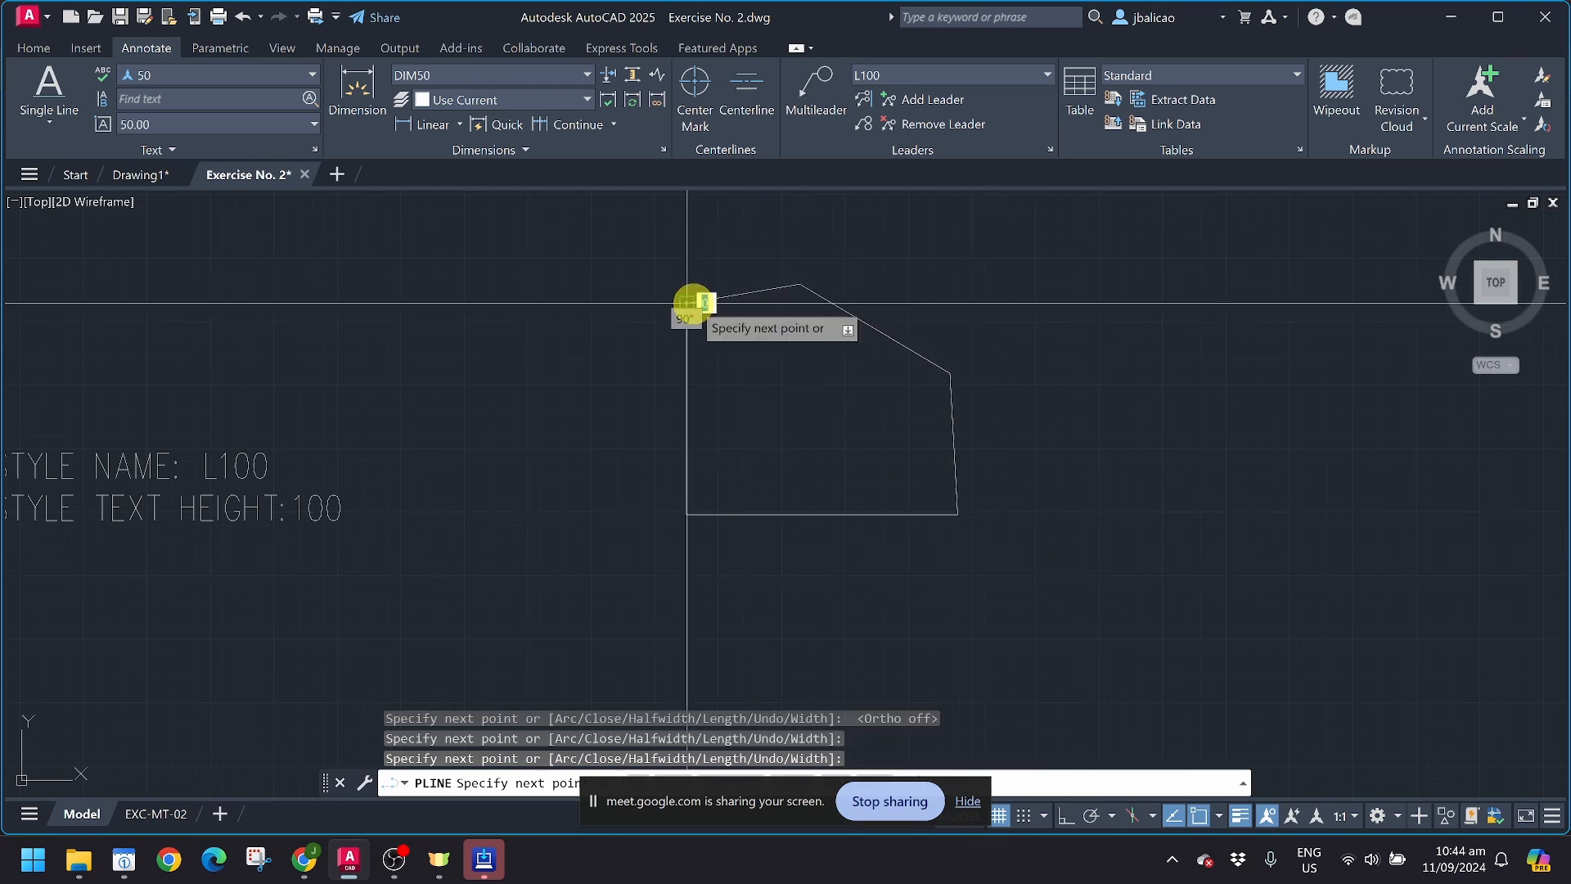
key(Return)
scroll(707, 349, up, 5)
scroll(778, 474, down, 6)
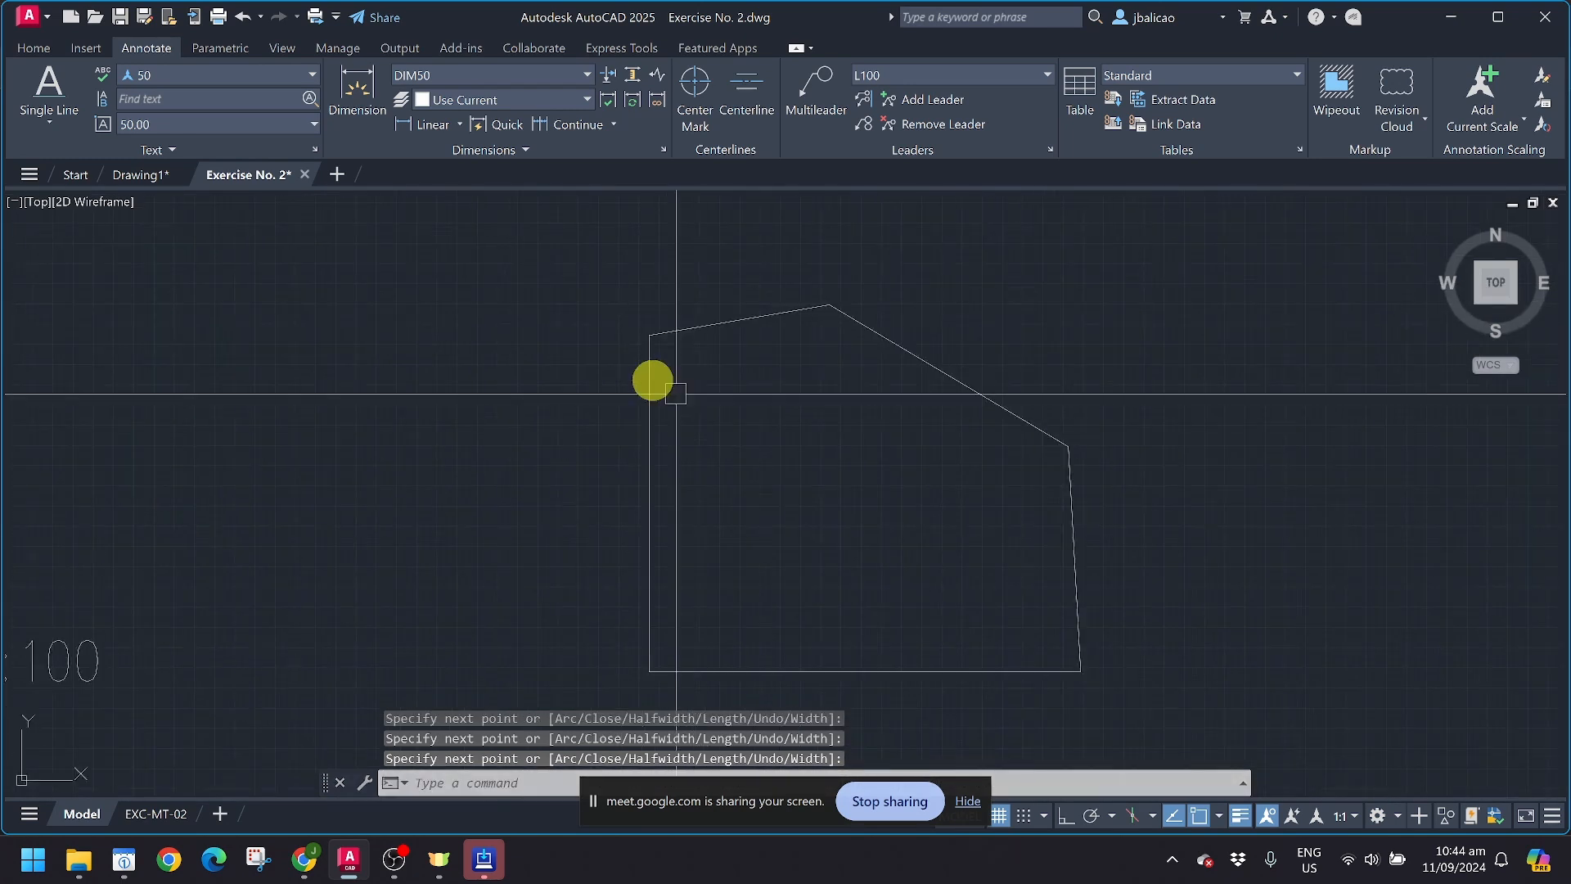
Step: Add a horizontal linear dimension across the sample shape's short upper slanted side, placing the dimension line above the peak
click(424, 124)
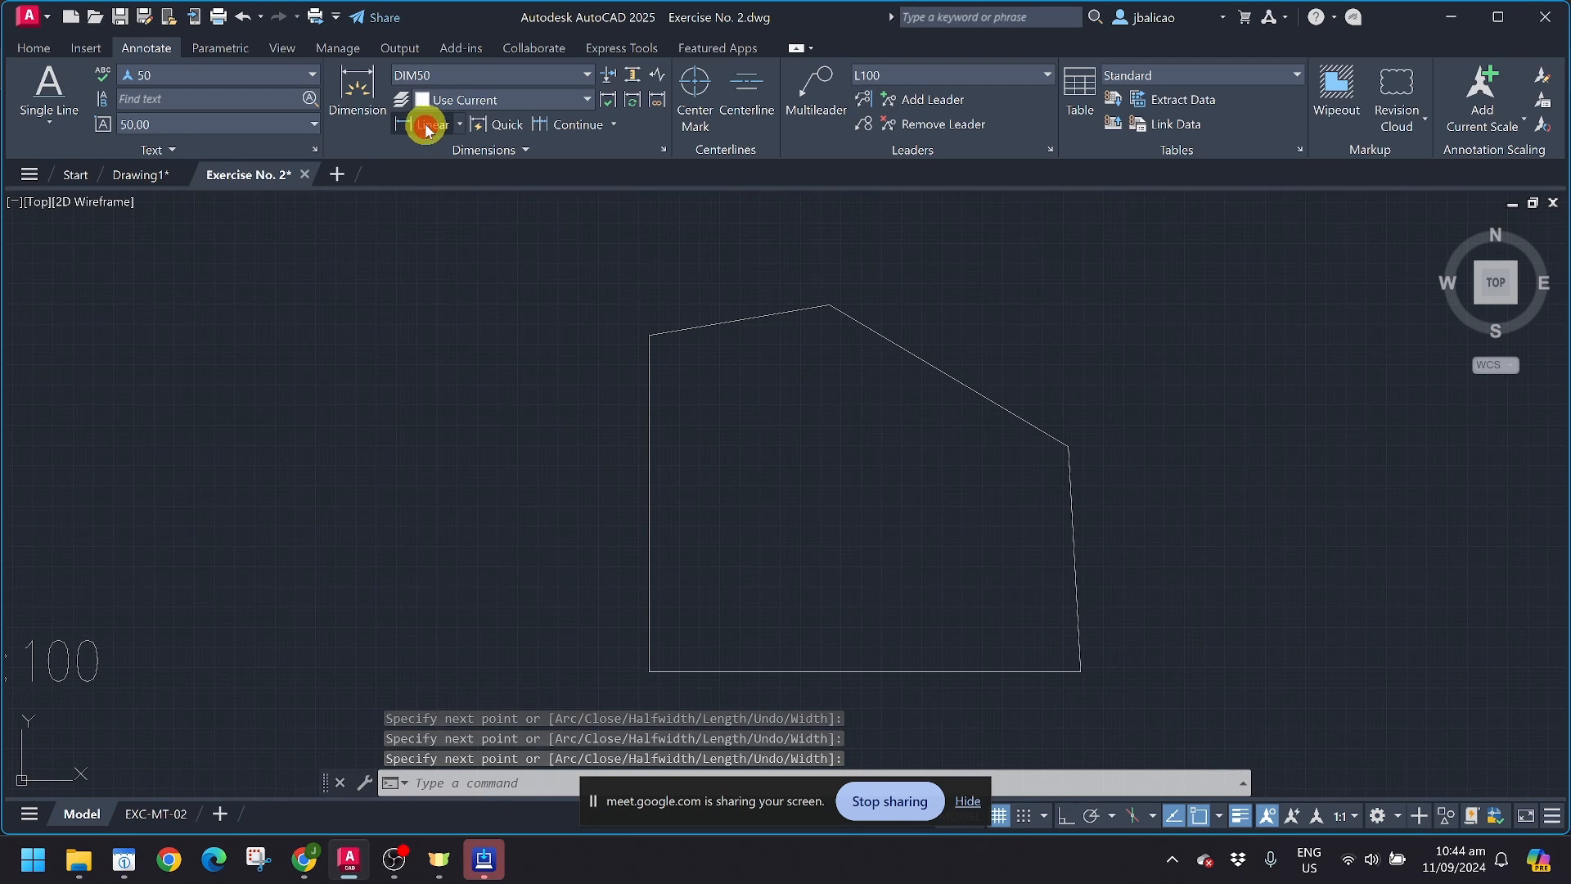
click(648, 334)
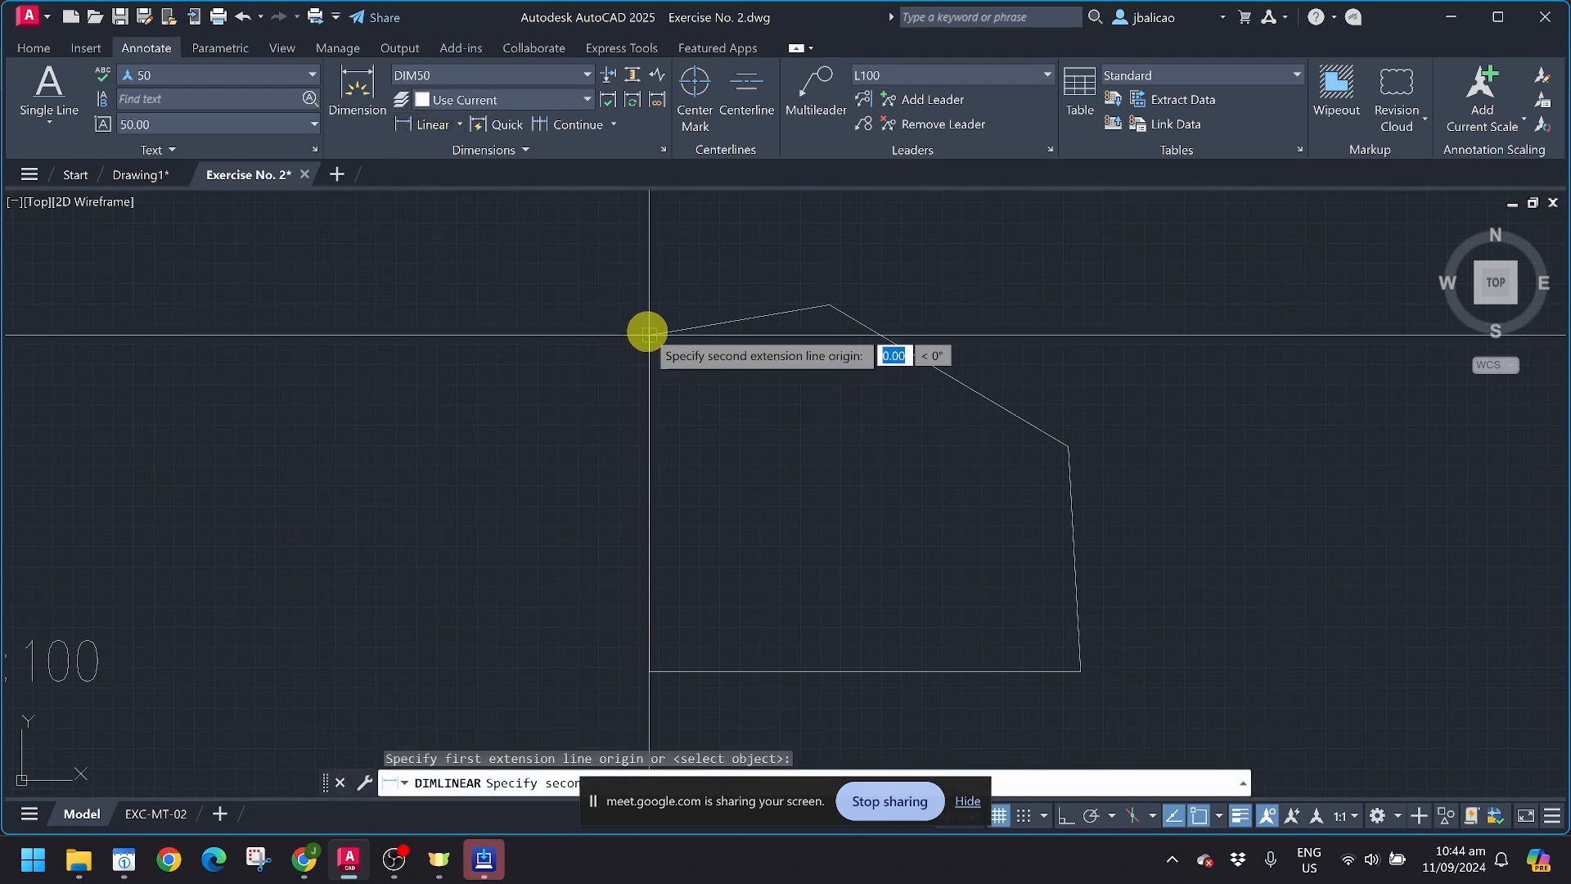
click(820, 305)
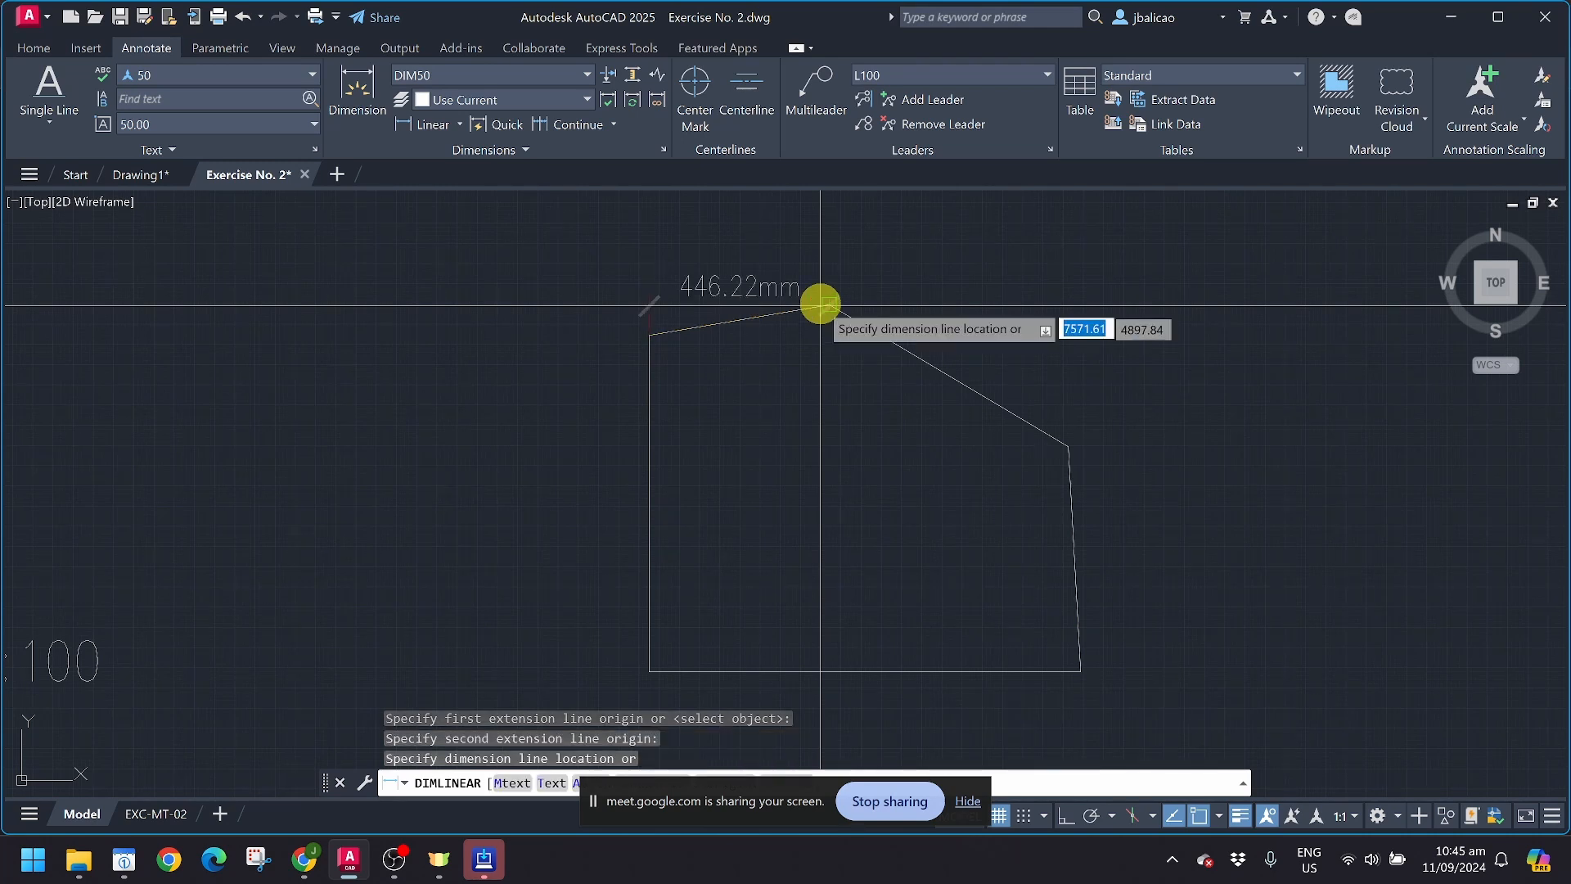
middle_drag(818, 308, 798, 328)
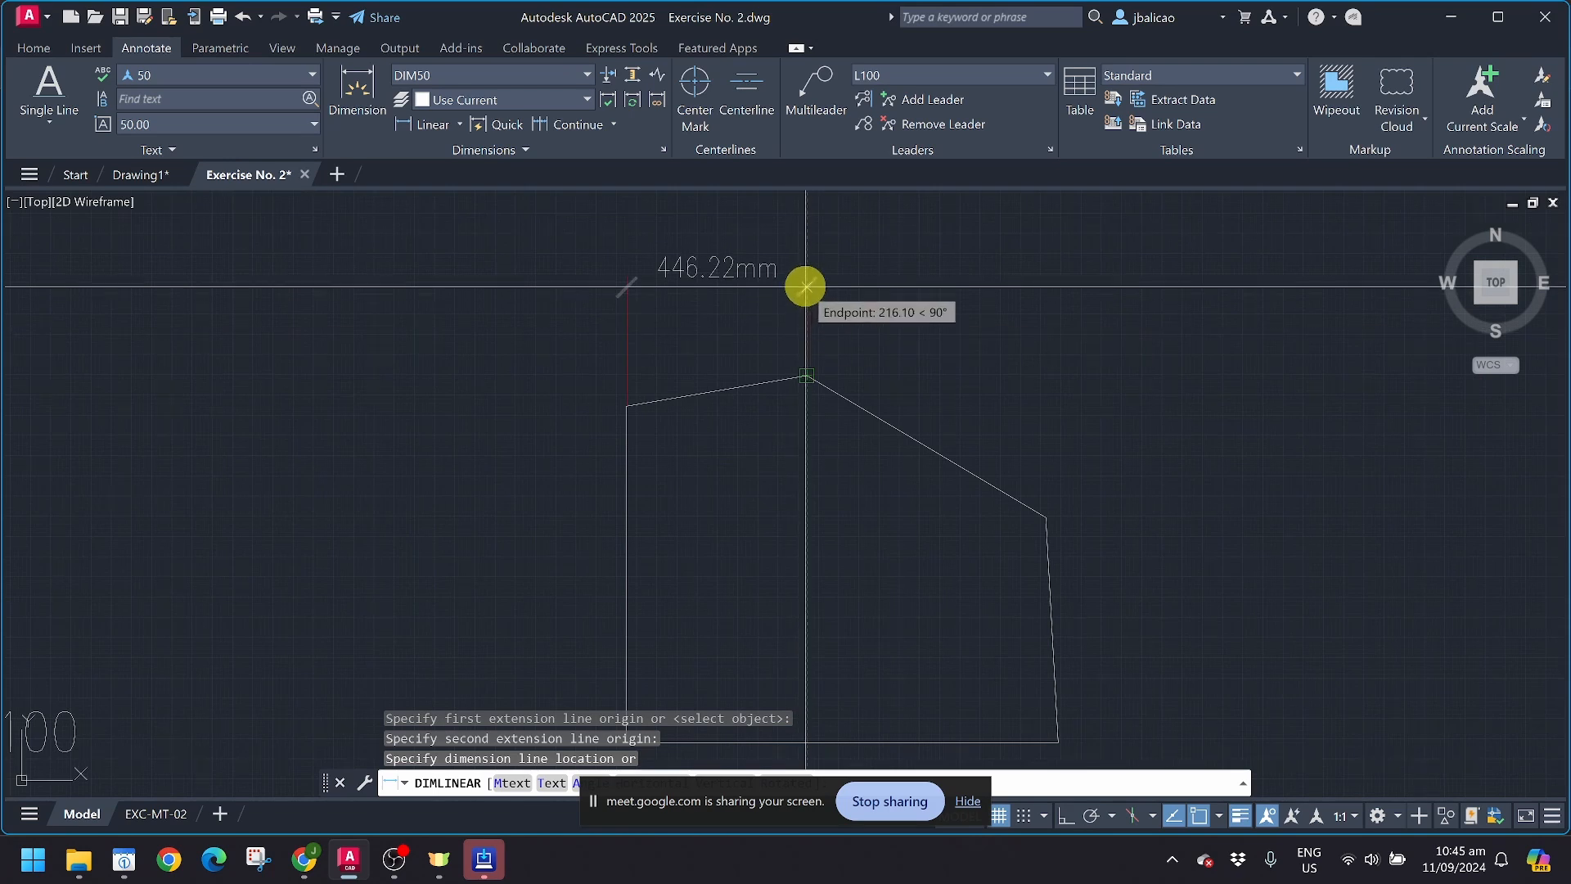
click(809, 266)
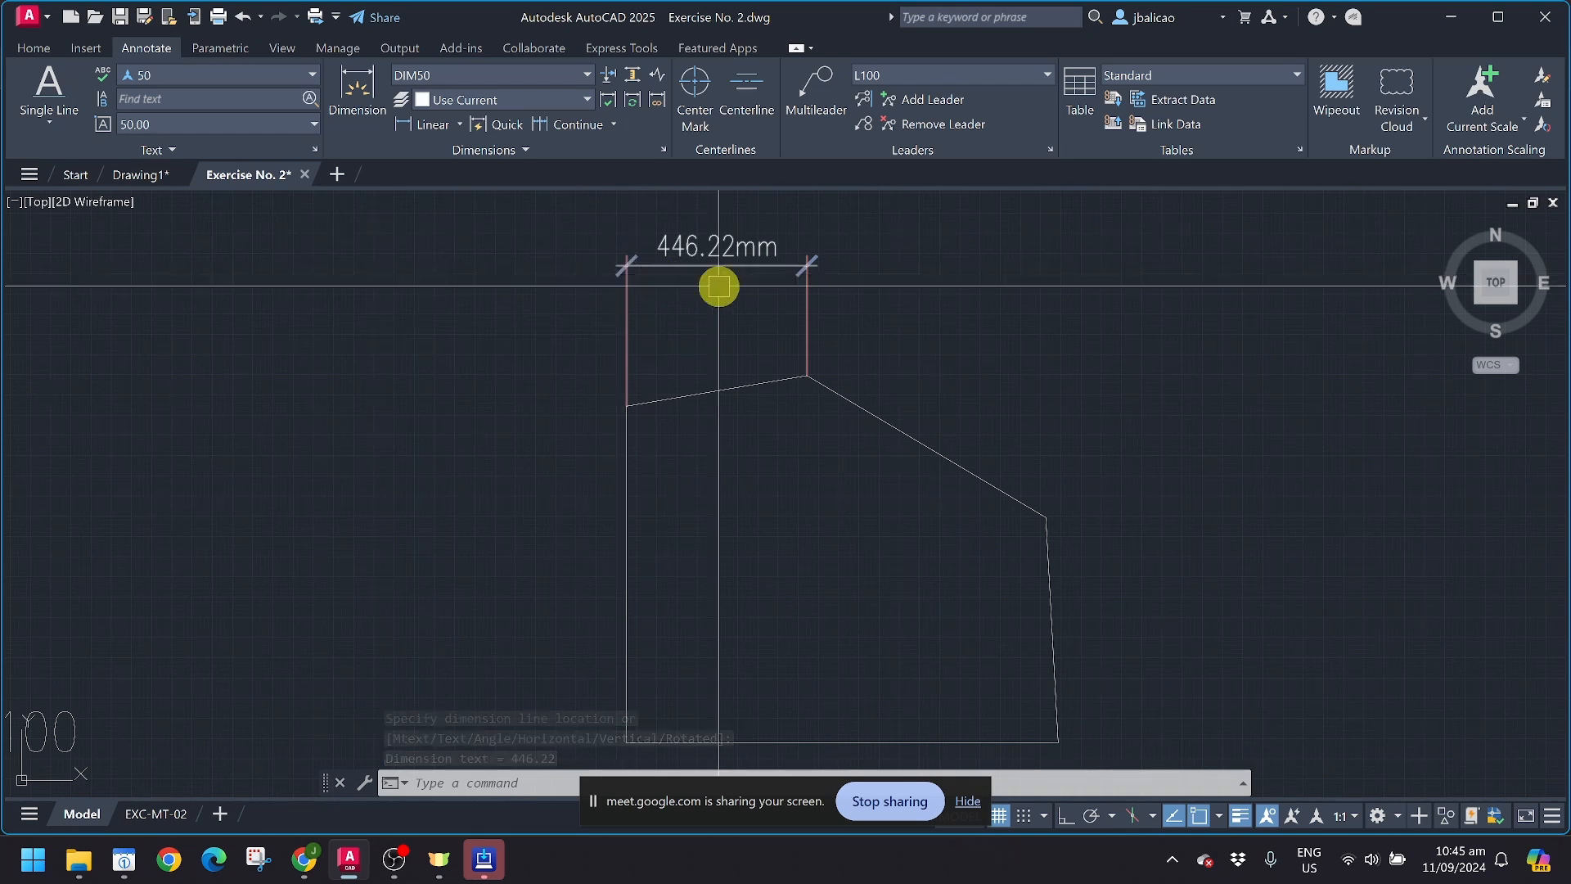
Step: Continue the linear dimension chain to the shape's right shoulder corner and its lower-right corner
click(555, 124)
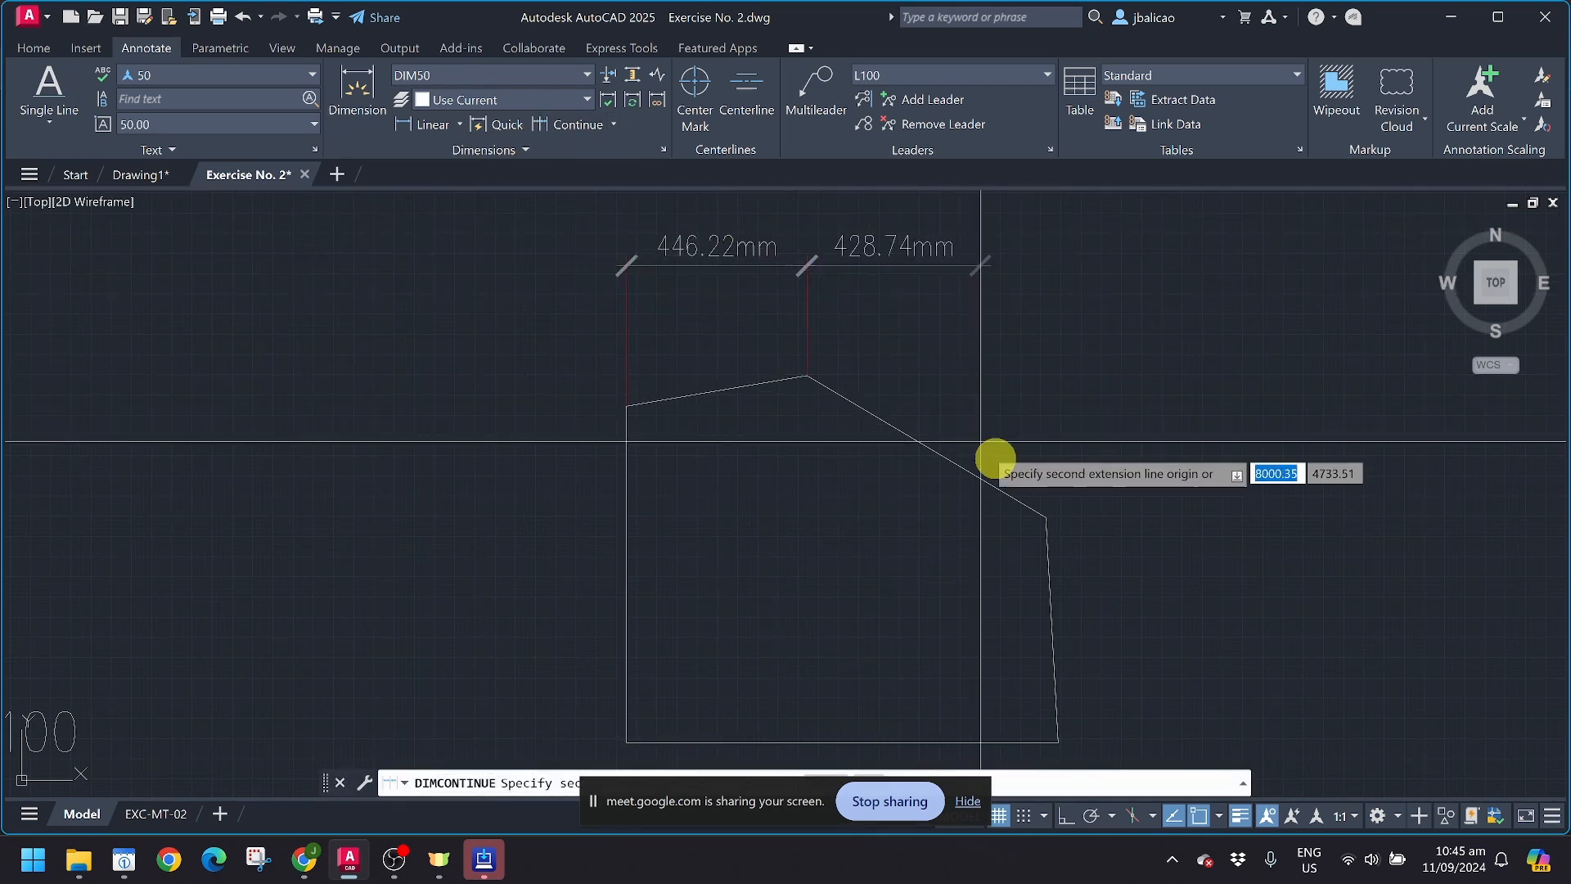
click(1046, 511)
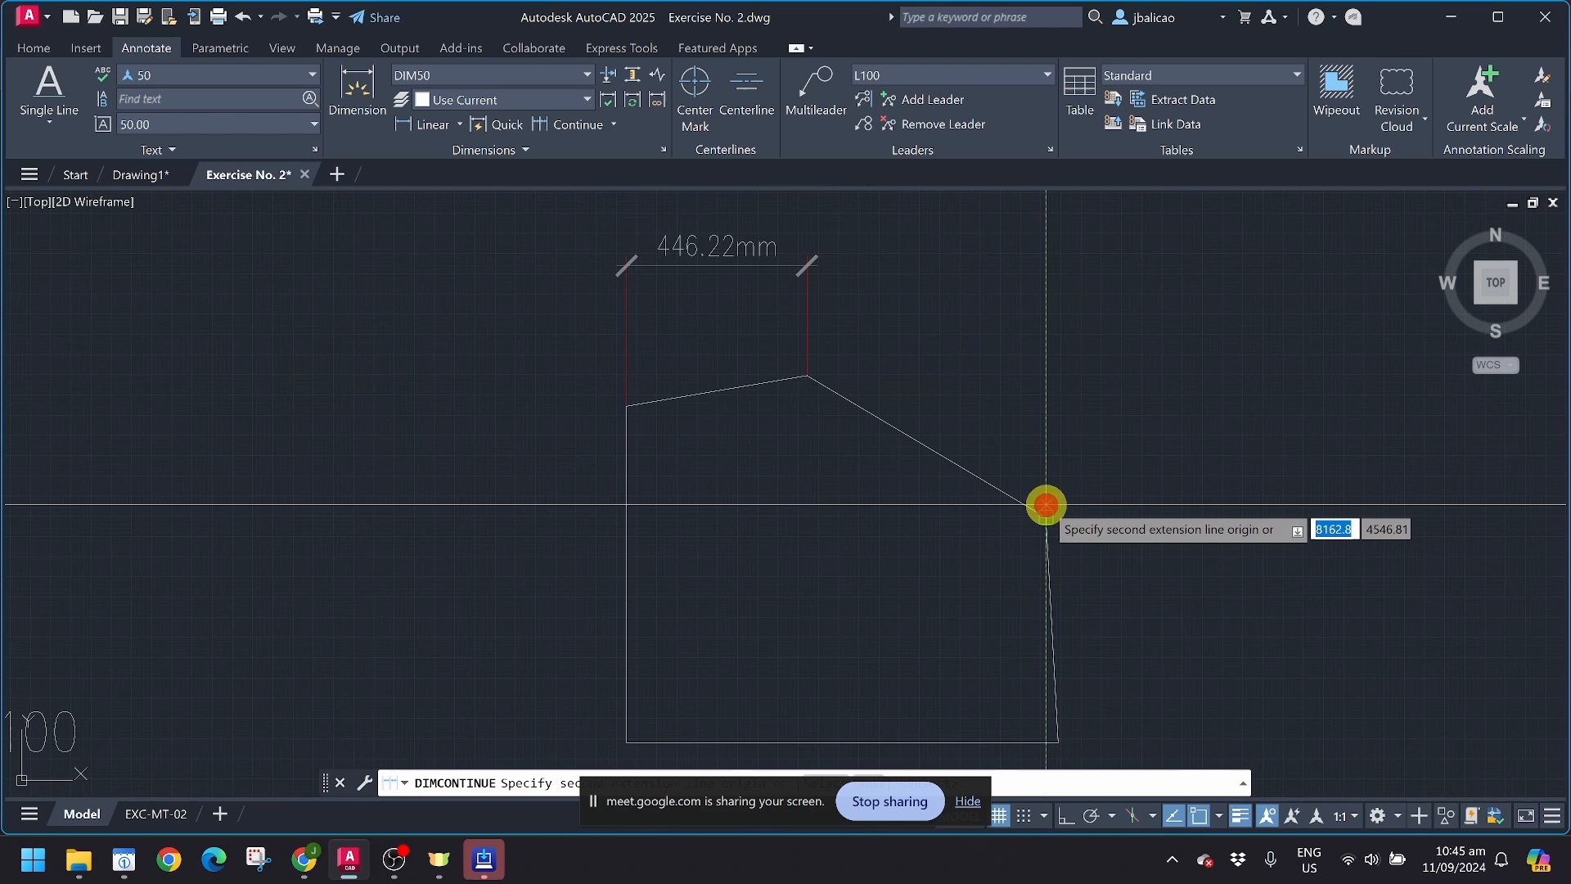
click(1059, 738)
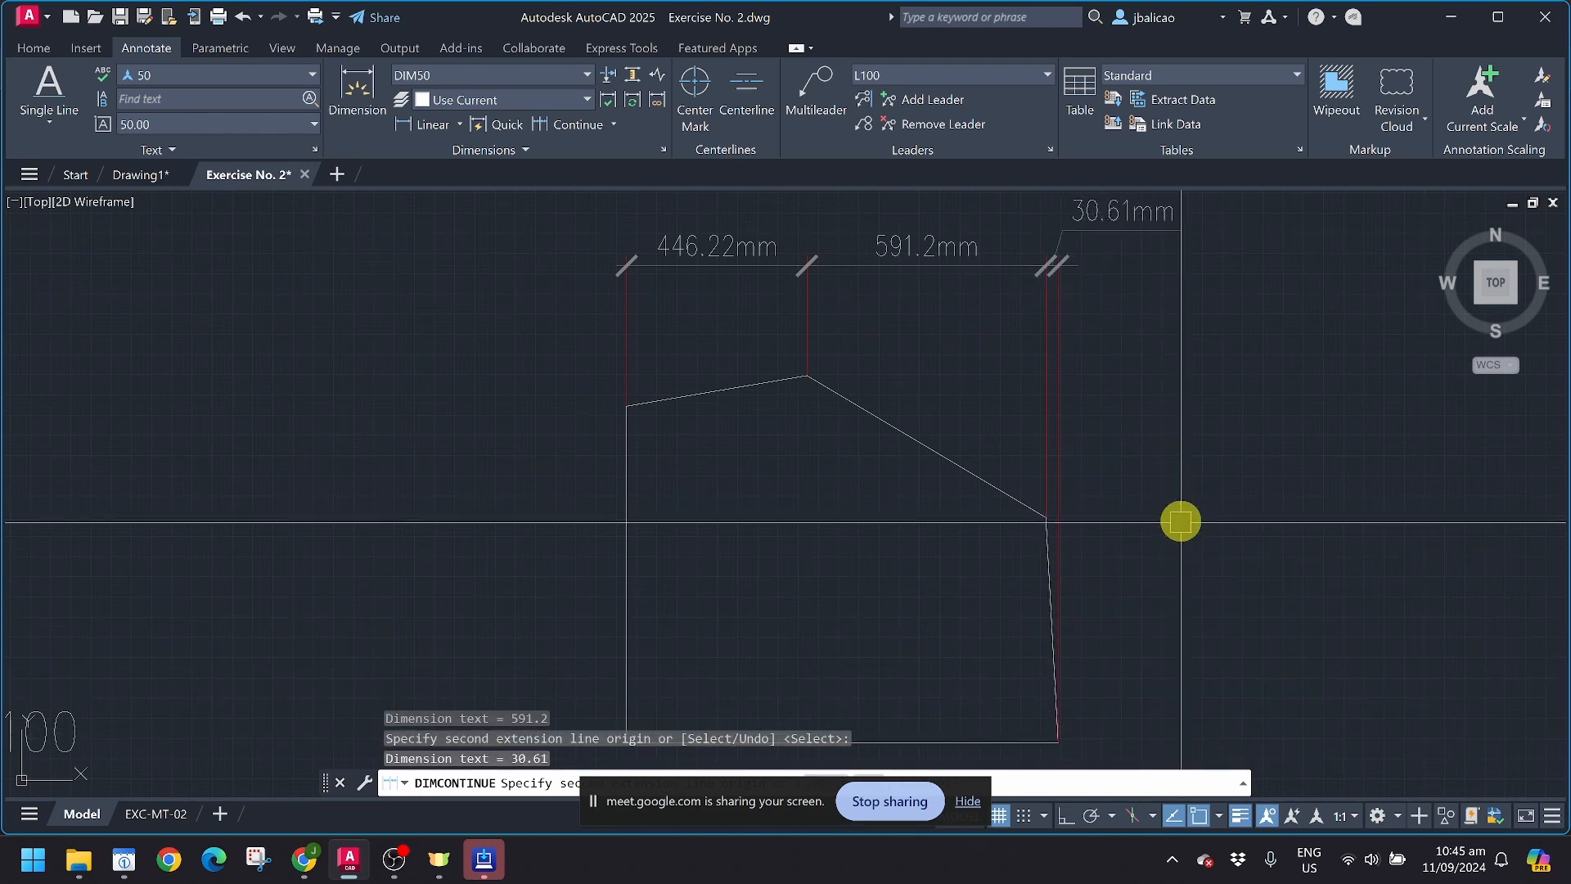
key(Escape)
scroll(628, 389, up, 4)
scroll(649, 364, down, 4)
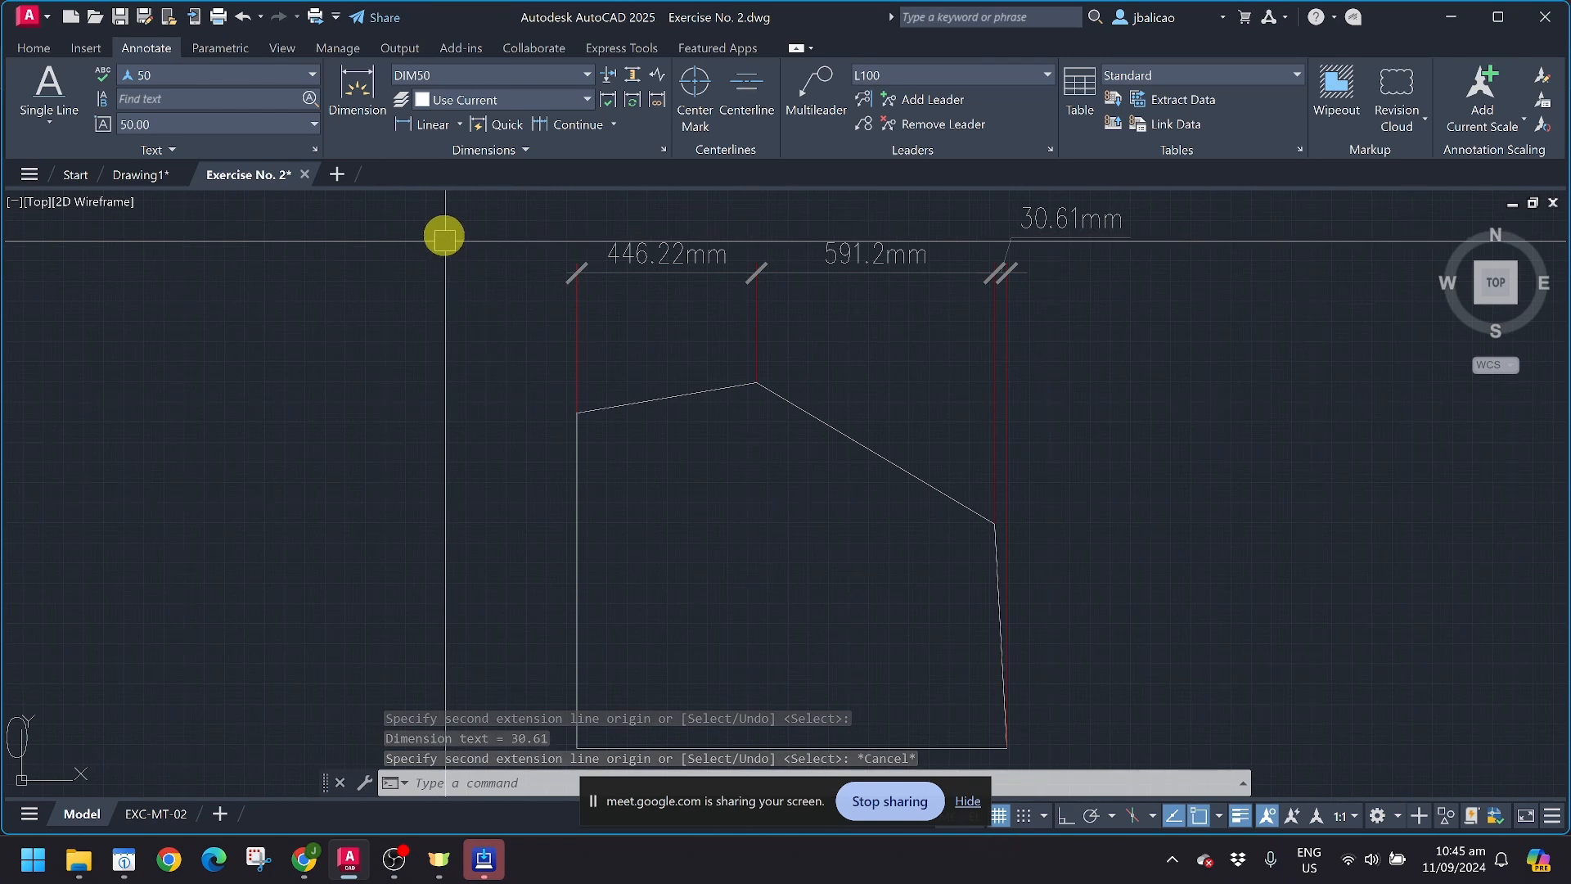
Step: Add an aligned dimension along the short upper slanted side, placed between that side and the linear dimension chain
click(462, 126)
click(447, 200)
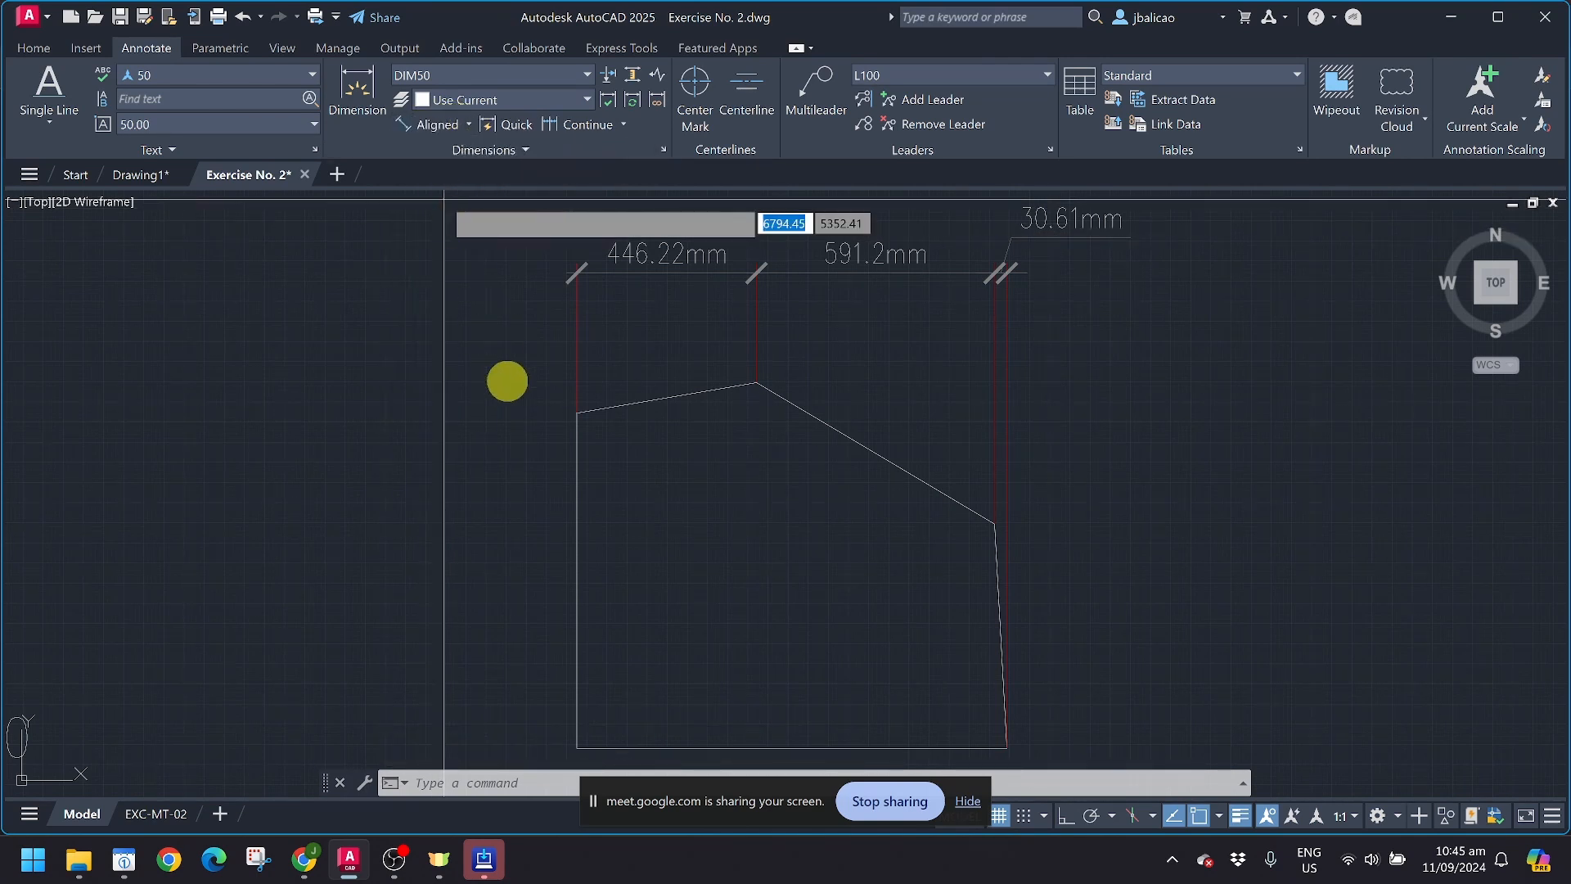
click(575, 413)
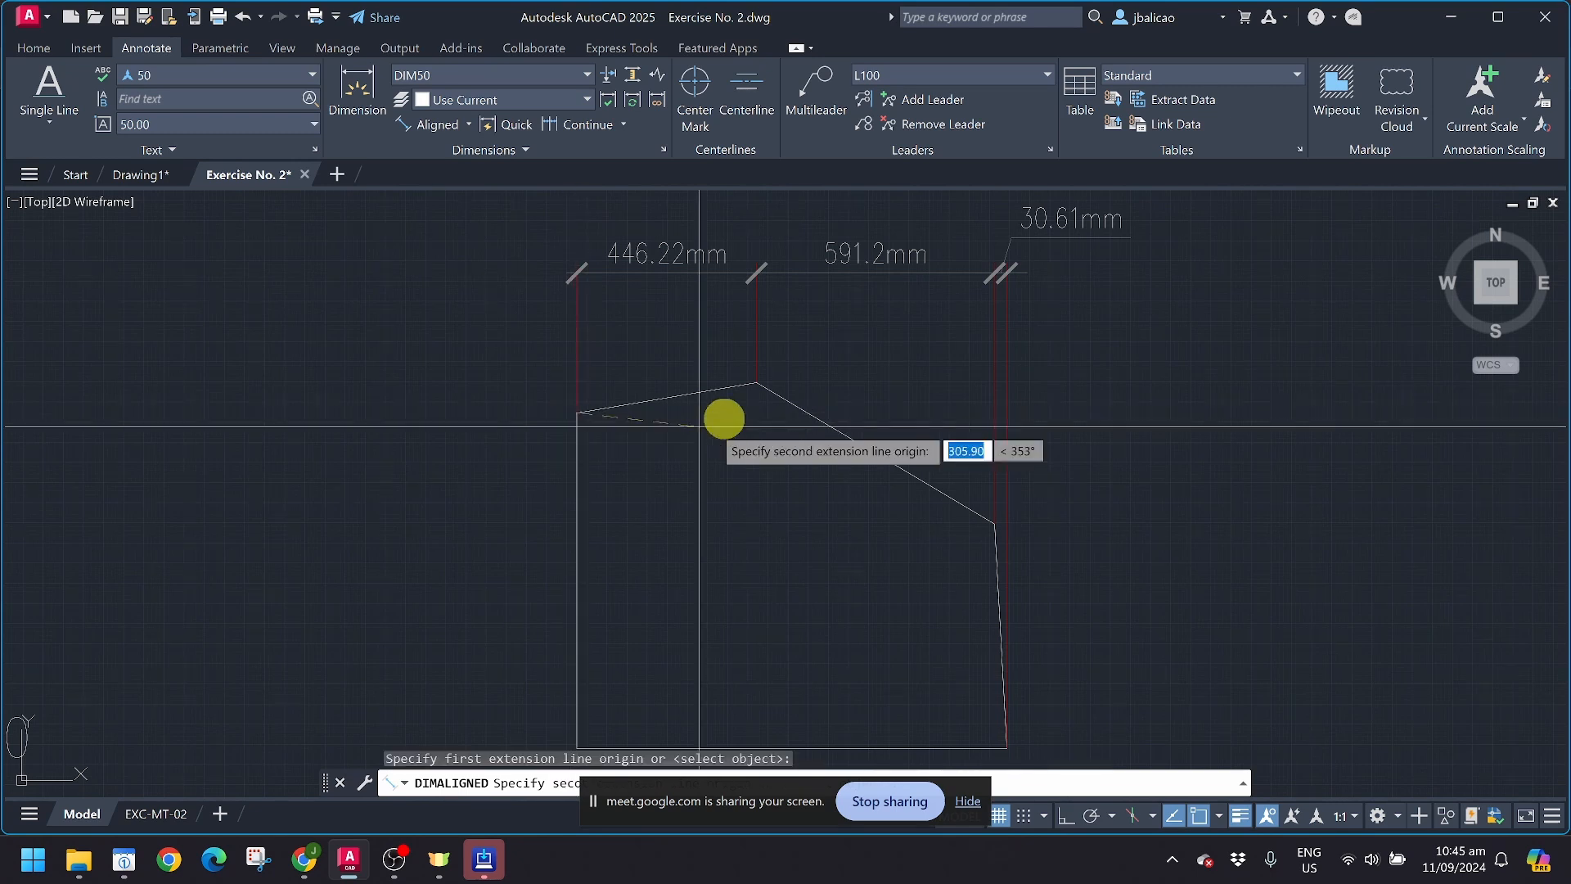
click(751, 382)
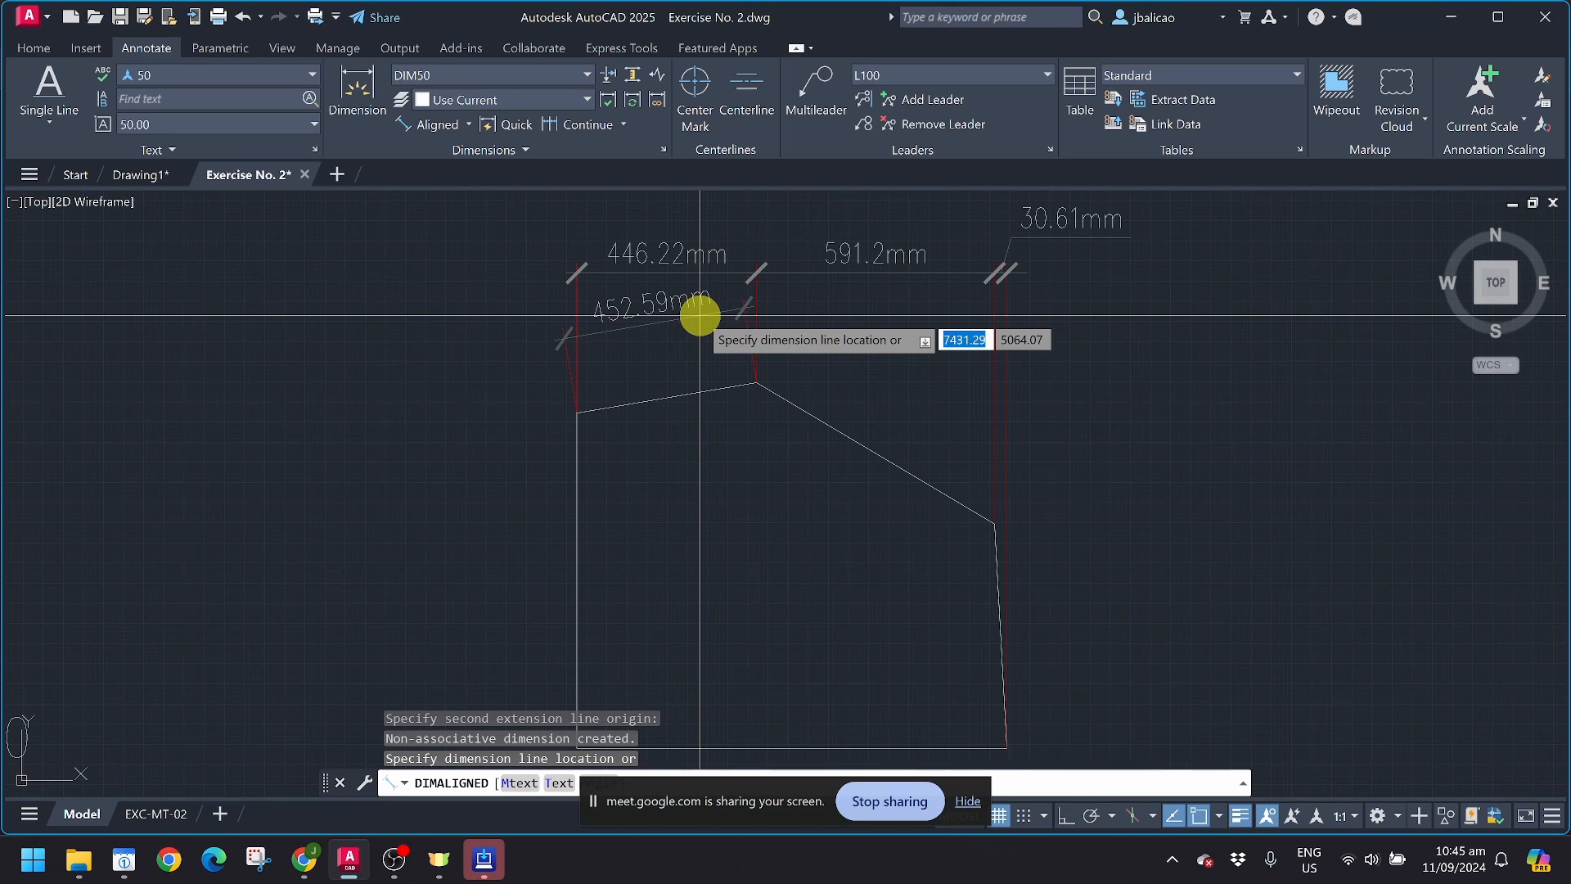
click(700, 315)
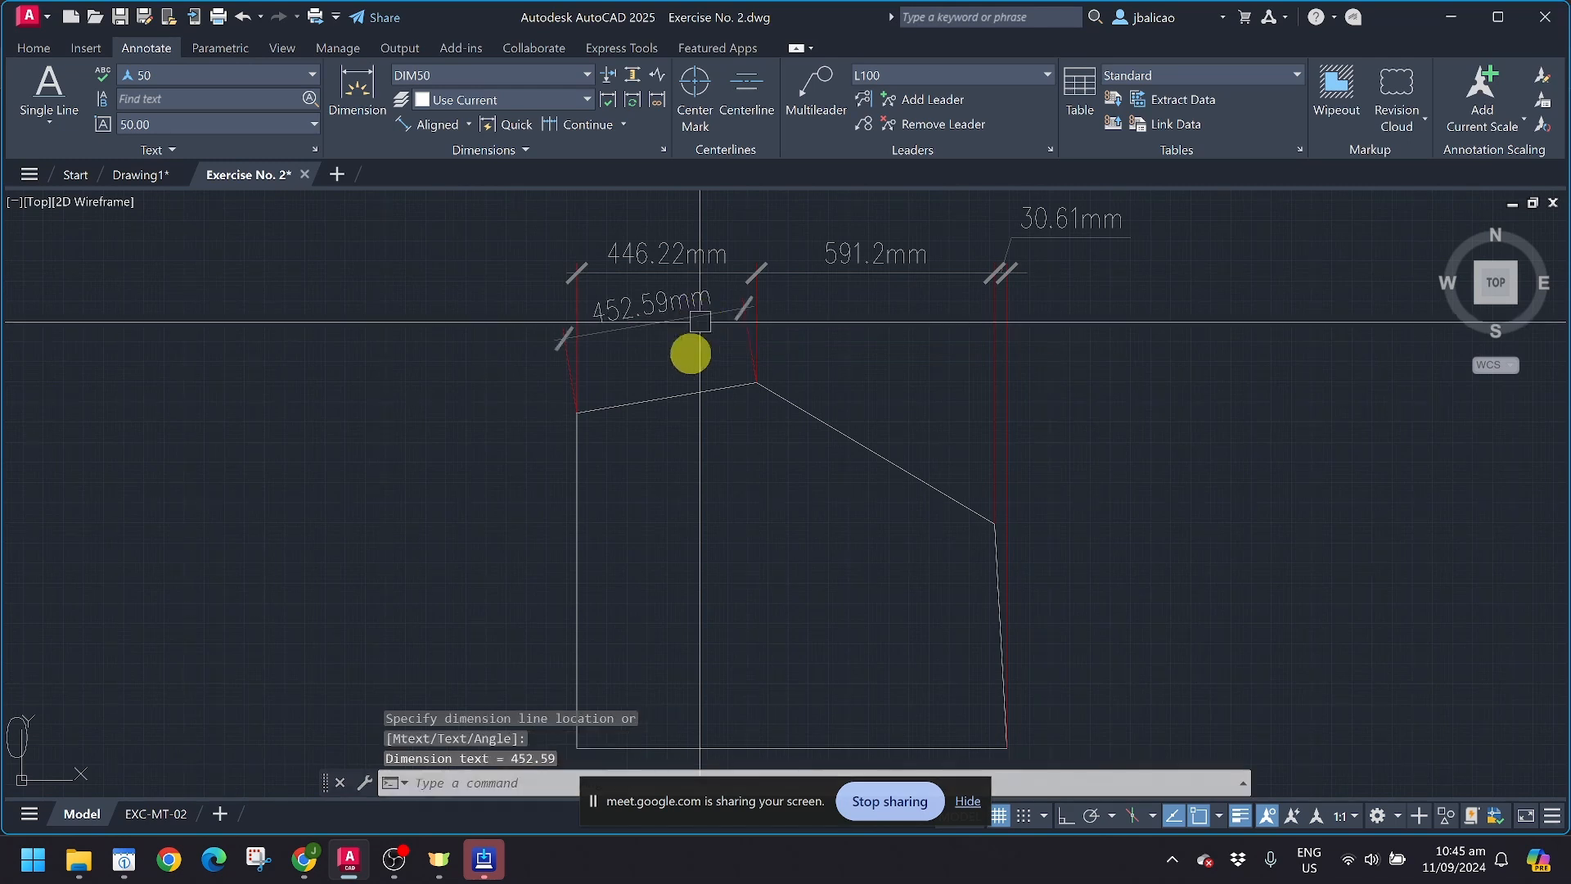
click(582, 128)
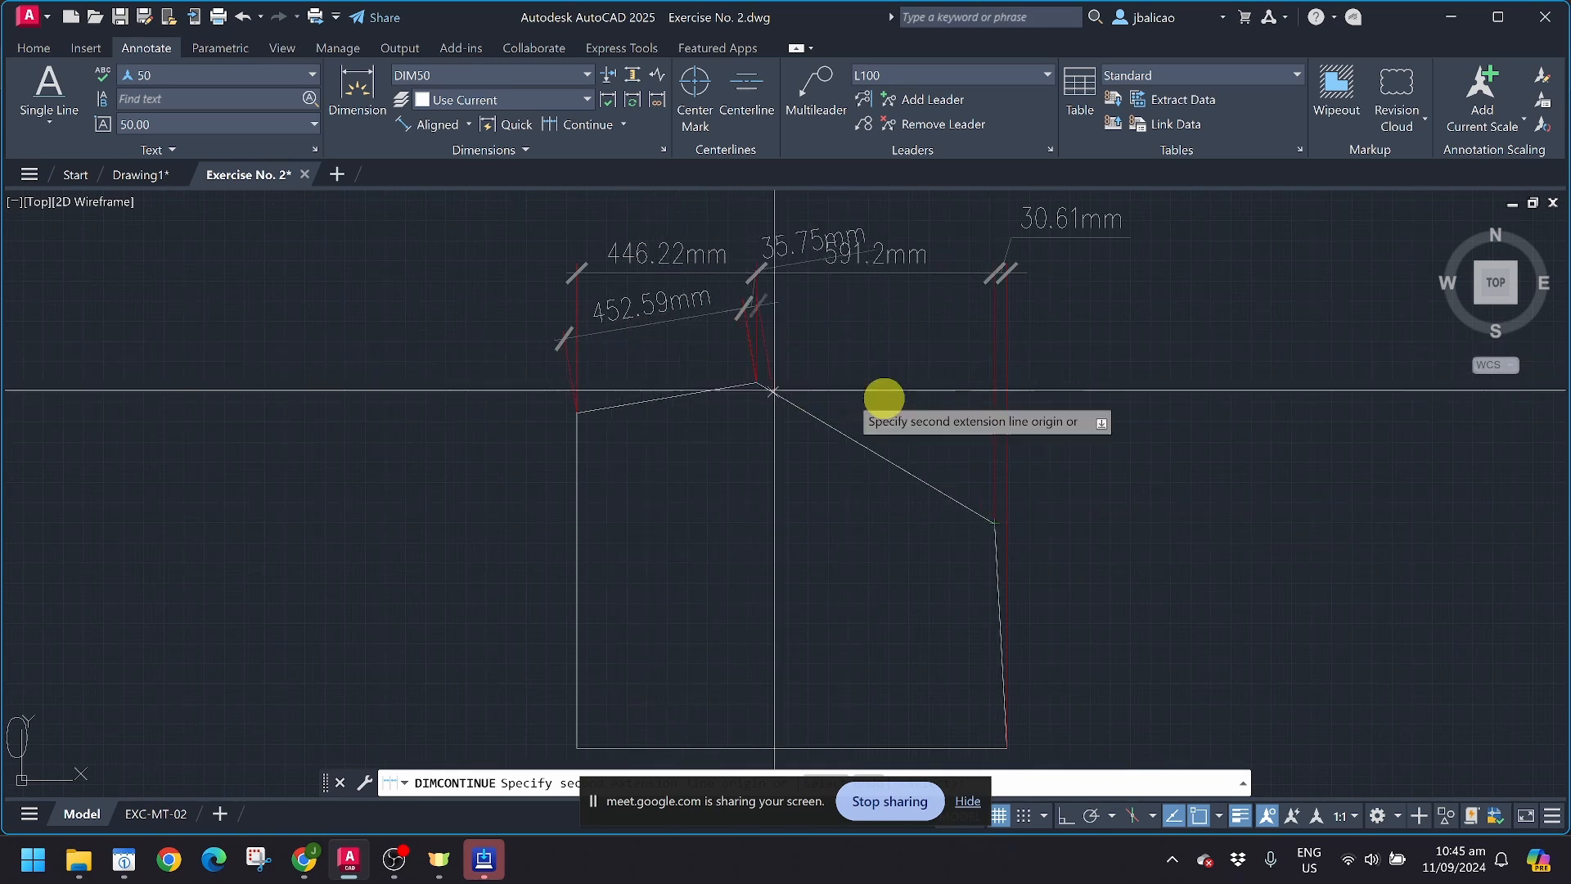
click(623, 125)
click(589, 198)
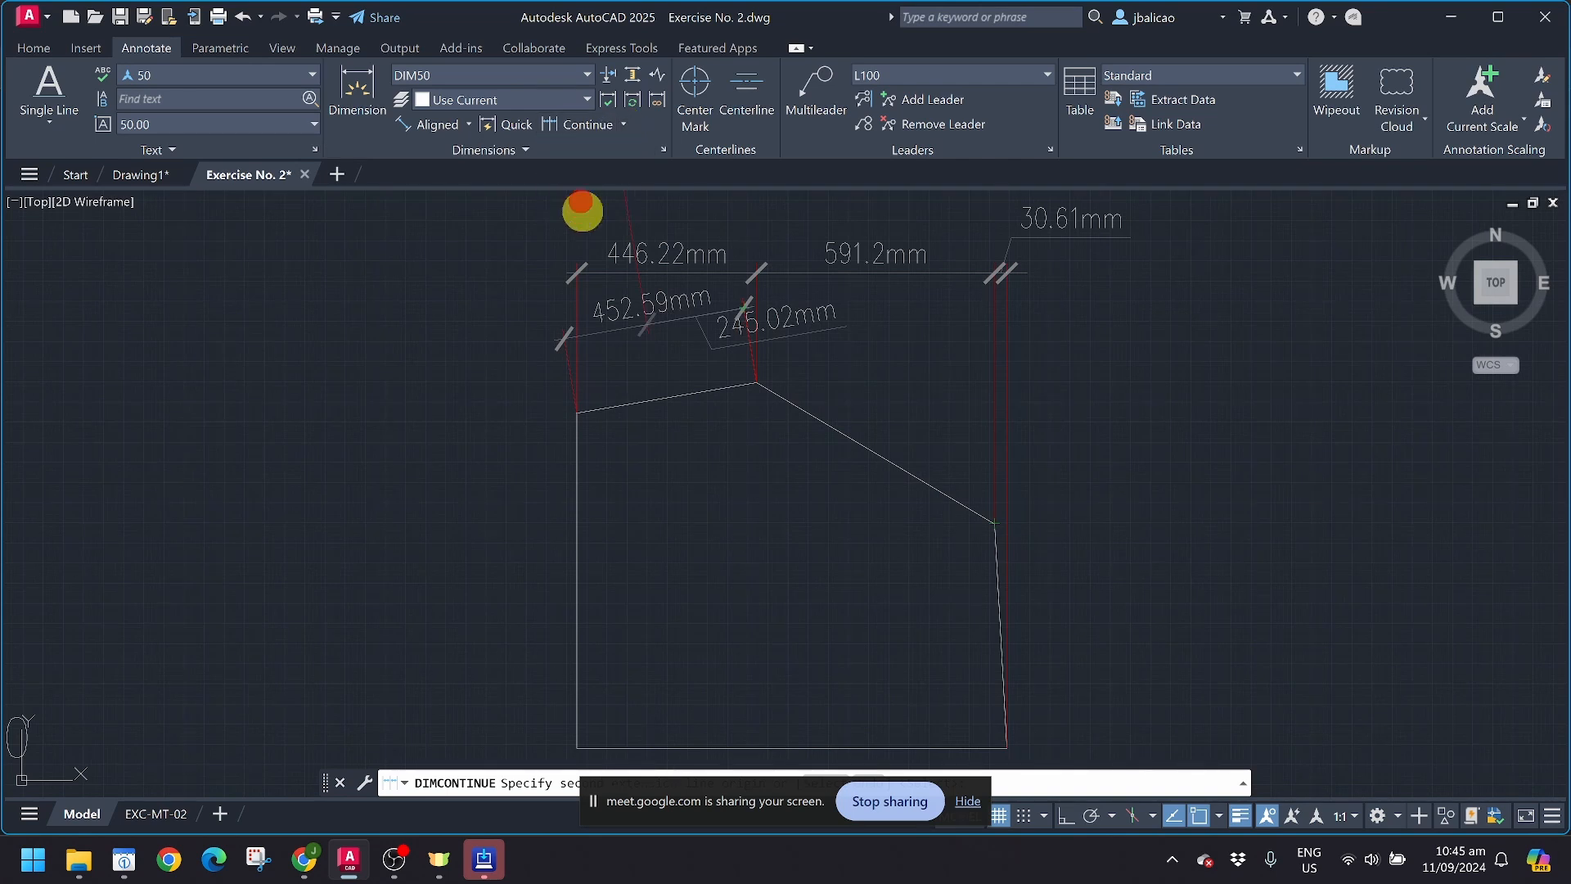
key(Escape)
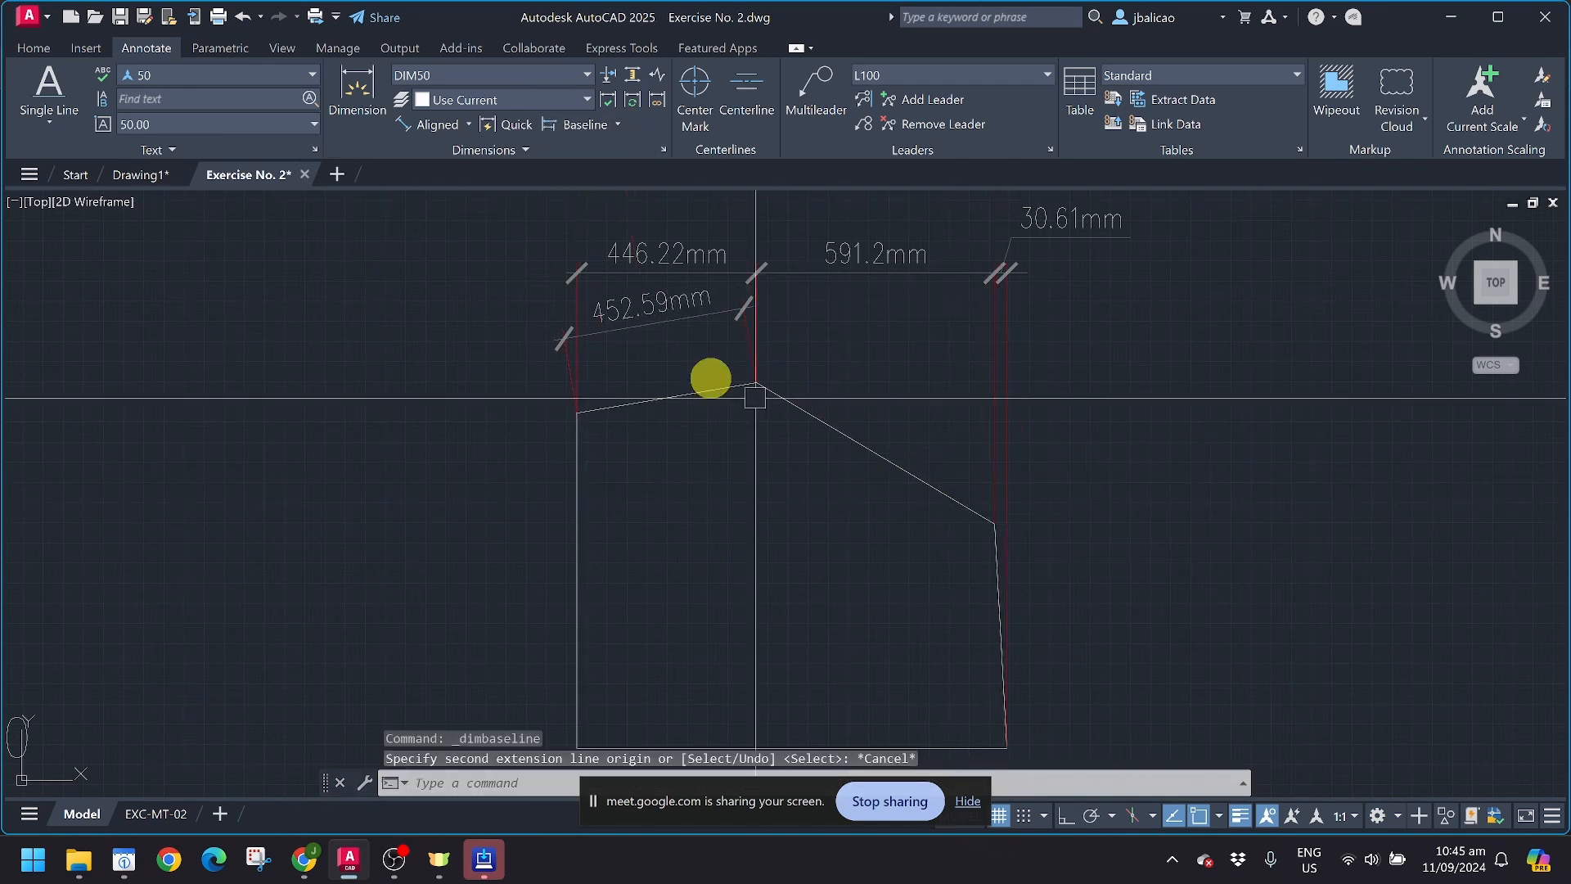
Step: Add an aligned dimension along the long upper slanted side, placing the dimension line outside the shape
click(434, 125)
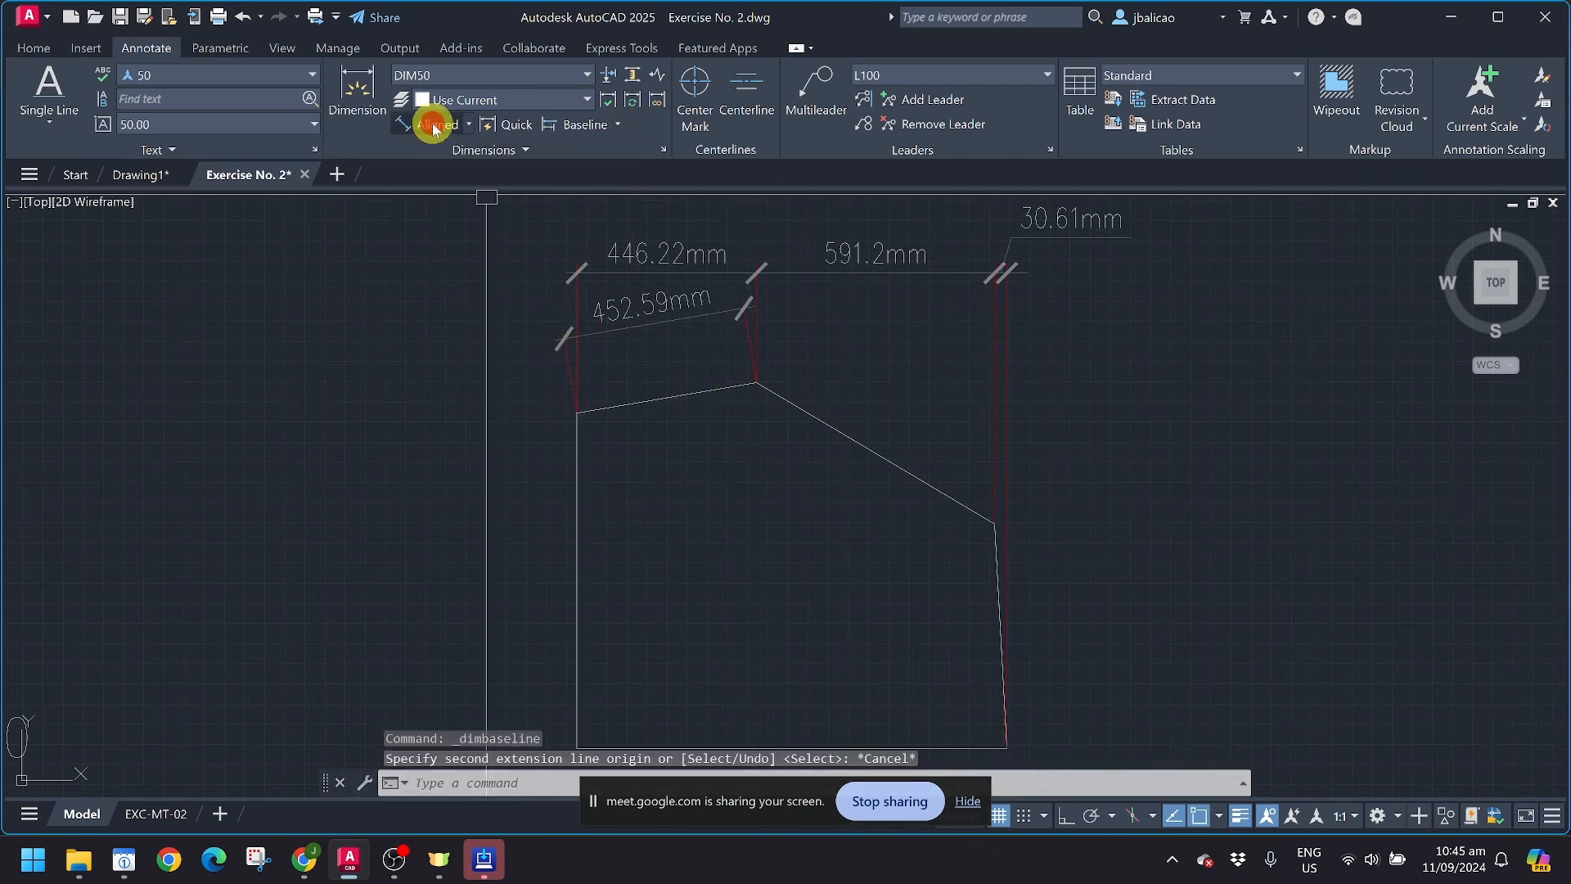
click(756, 383)
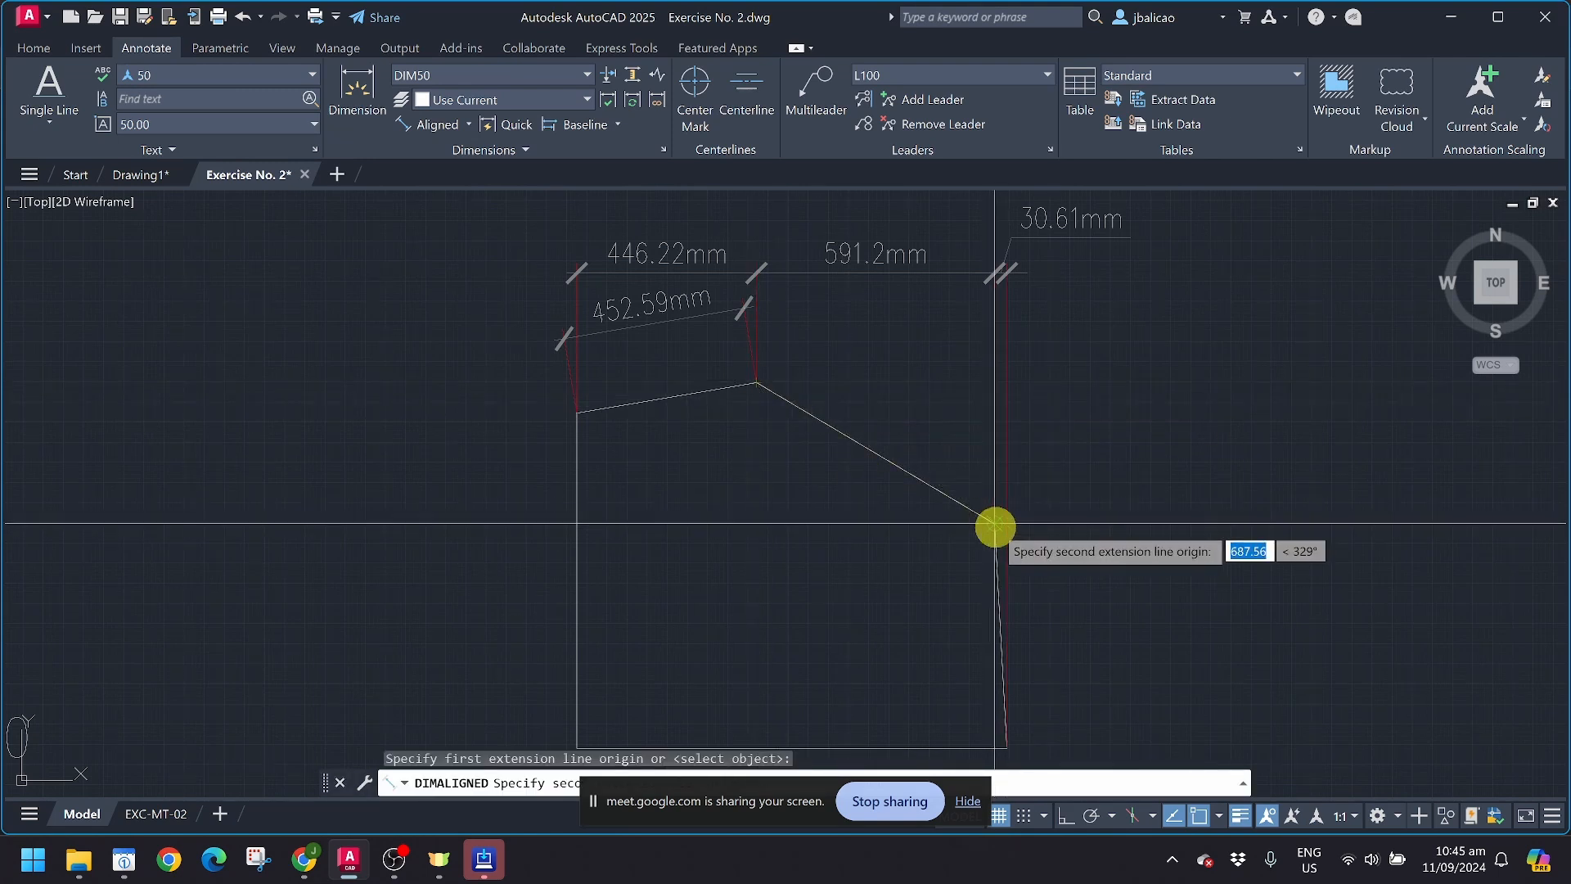
click(994, 523)
click(955, 383)
scroll(920, 422, down, 4)
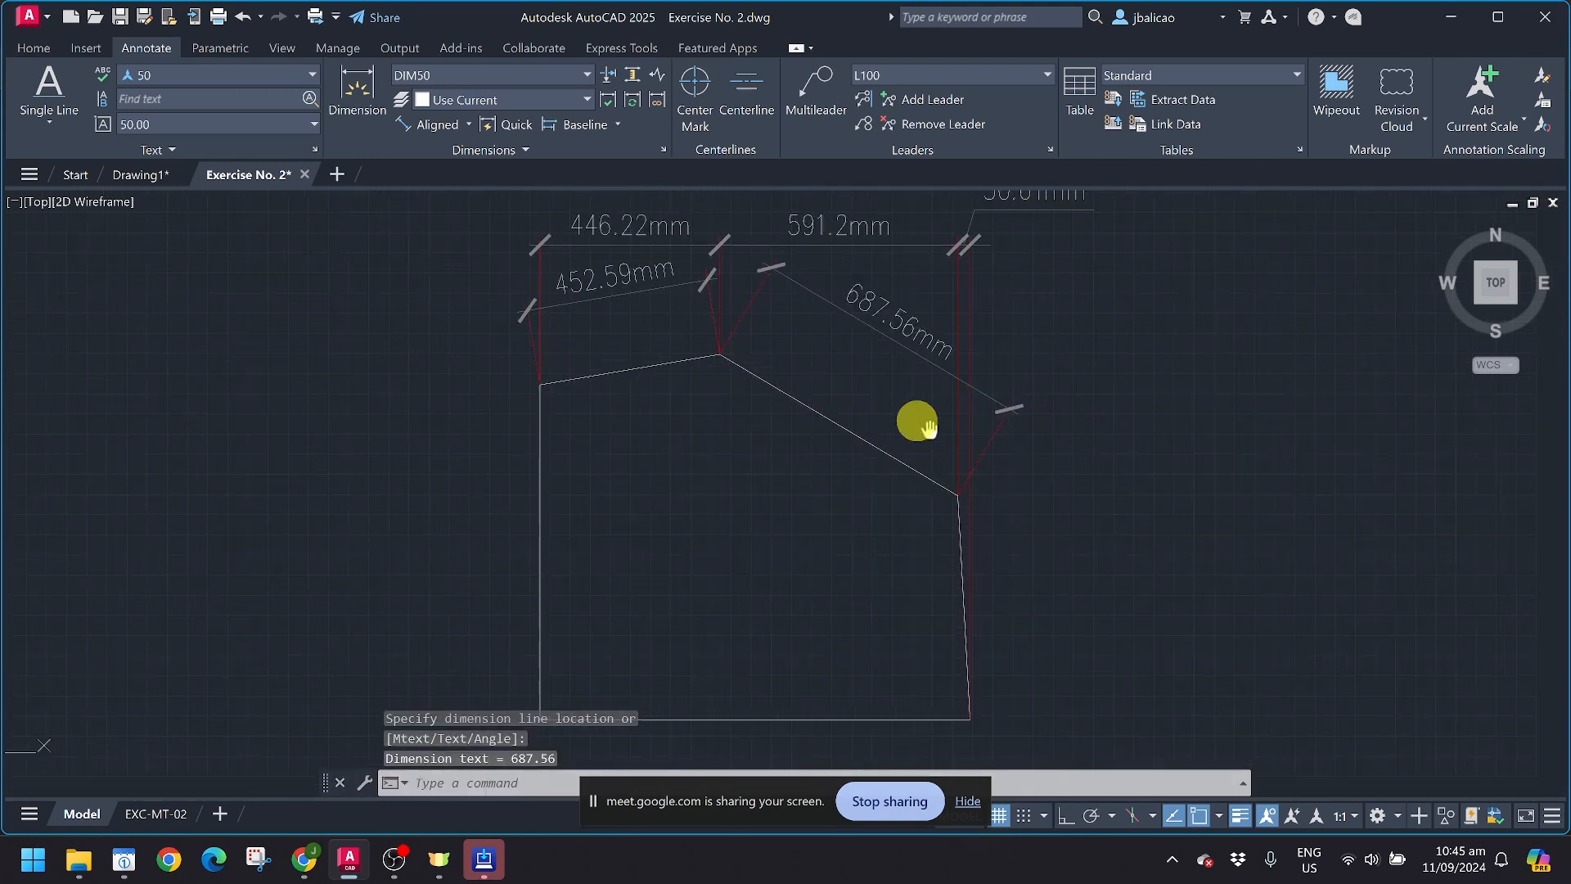
Step: Add an aligned dimension along the shape's nearly vertical right side, placing the dimension line outside the shape
key(Return)
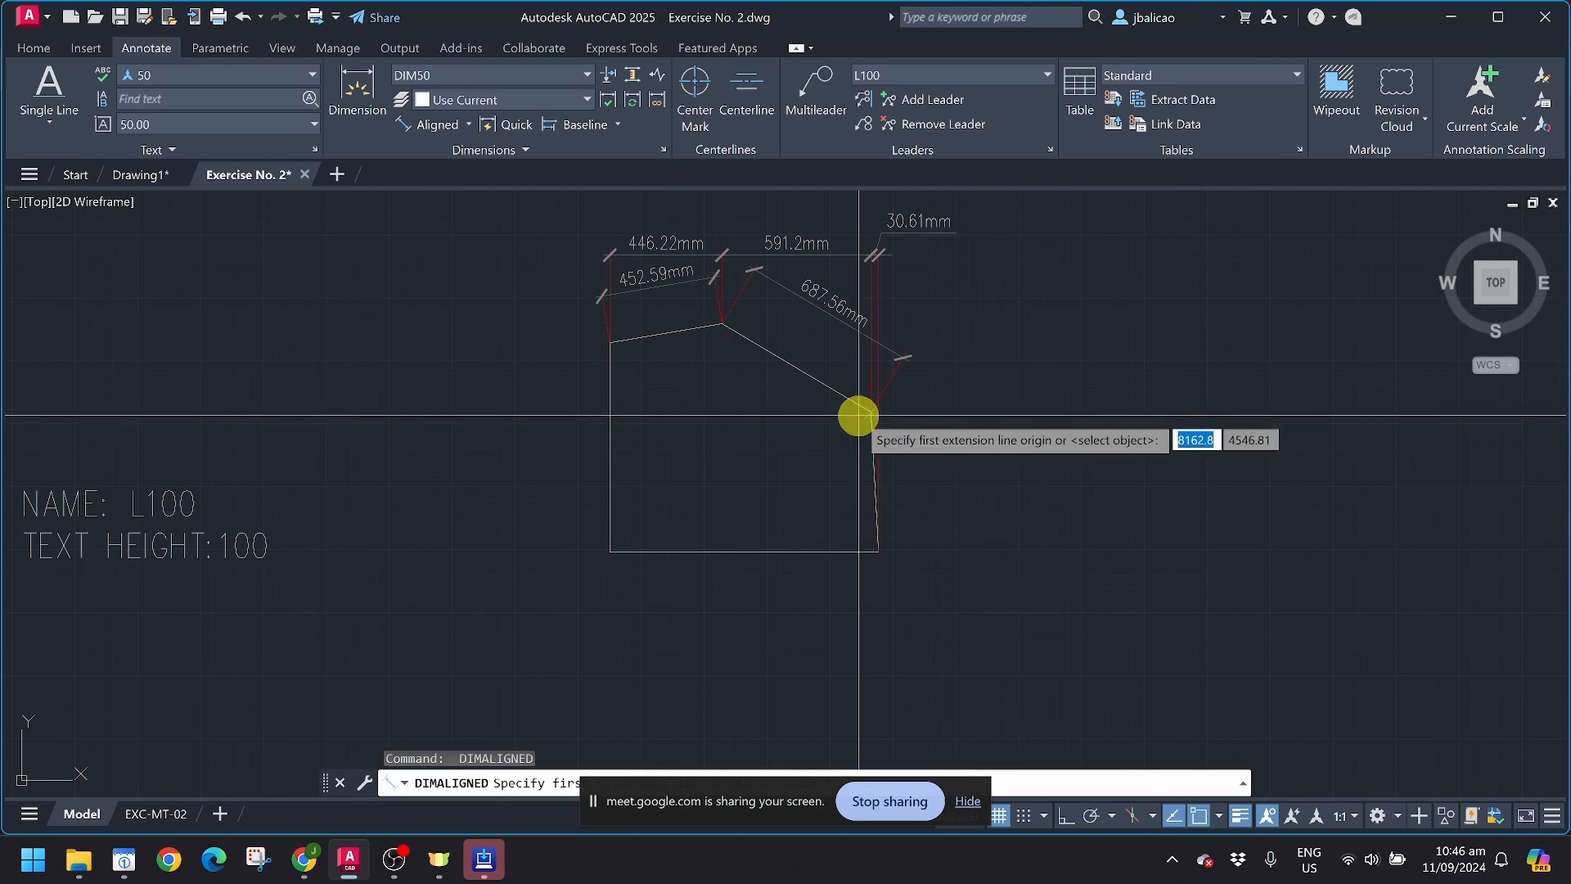
click(862, 412)
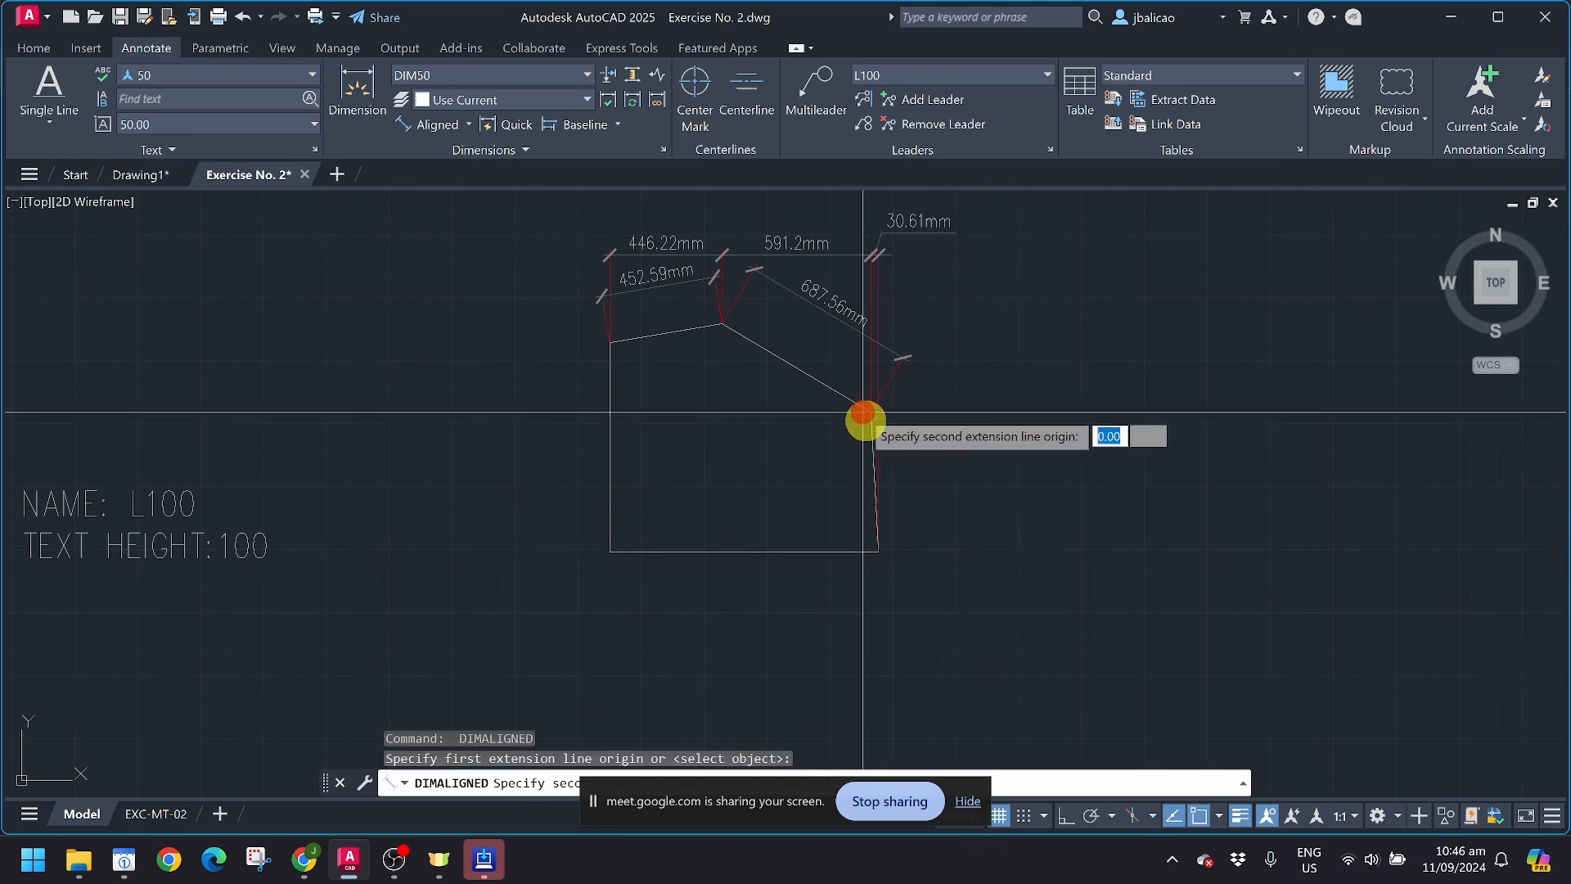
click(877, 553)
click(932, 519)
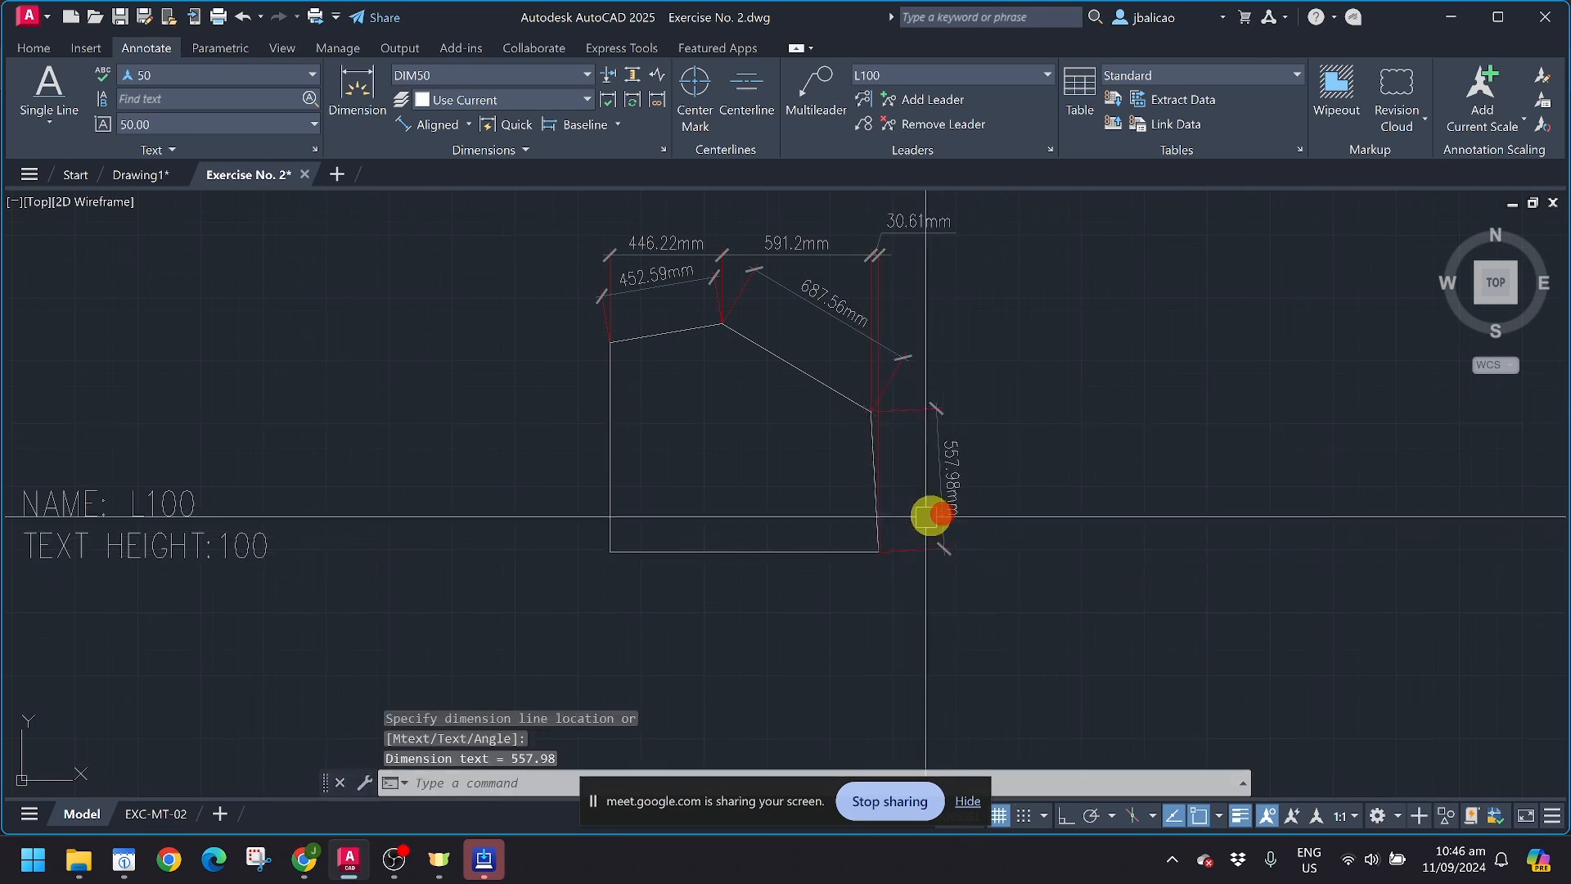
scroll(559, 423, up, 4)
scroll(559, 423, down, 2)
middle_drag(854, 355, 822, 439)
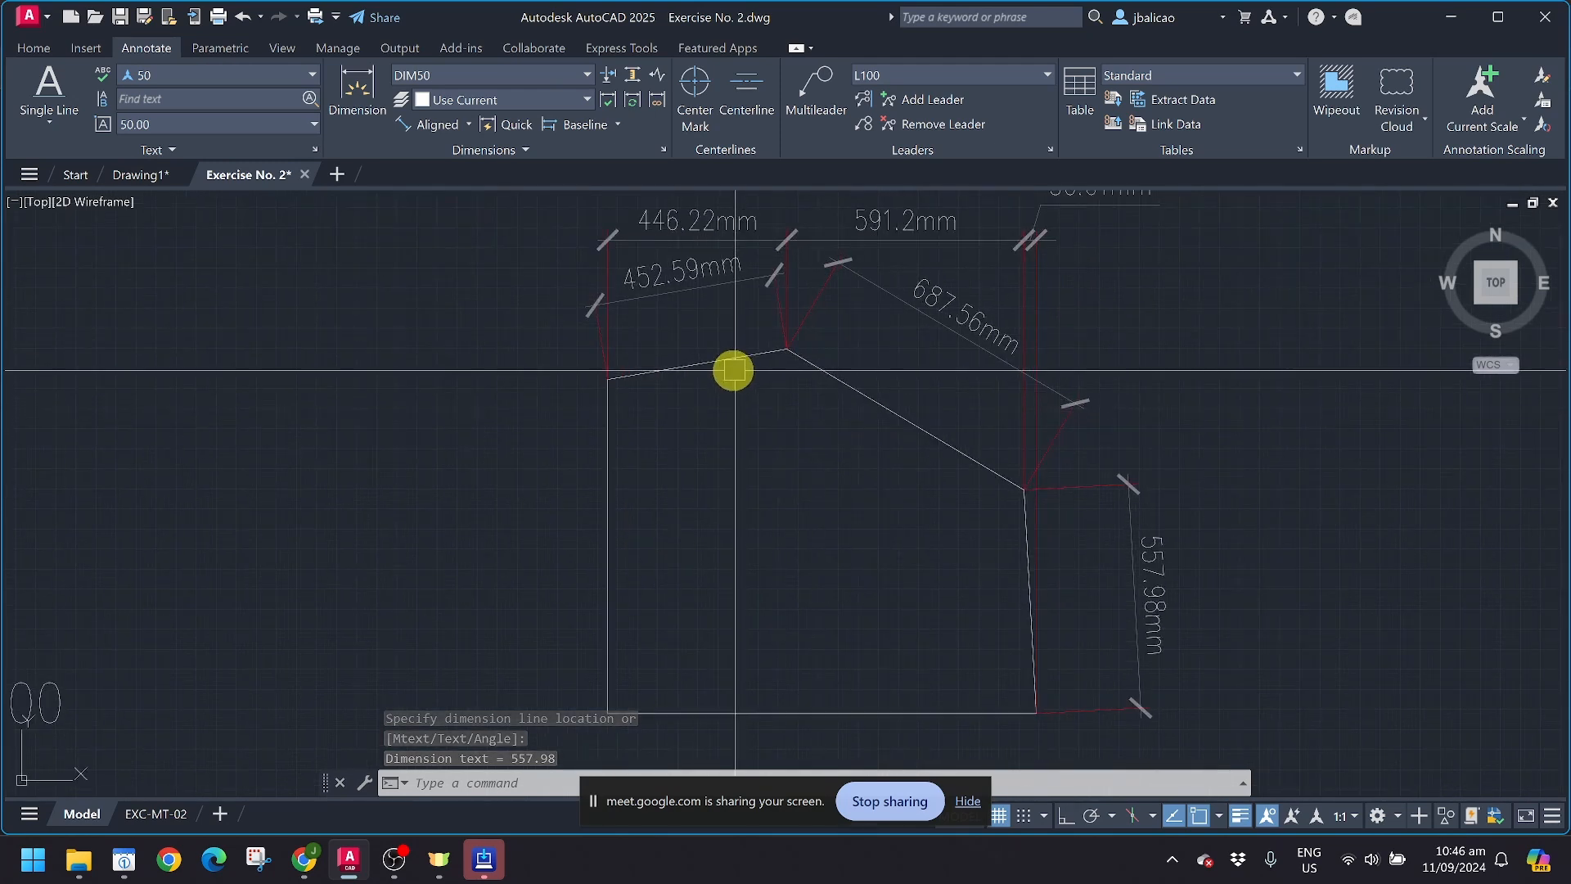
Step: Add an angular dimension between the two upper slanted sides, placing its arc inside the shape below the peak
click(471, 125)
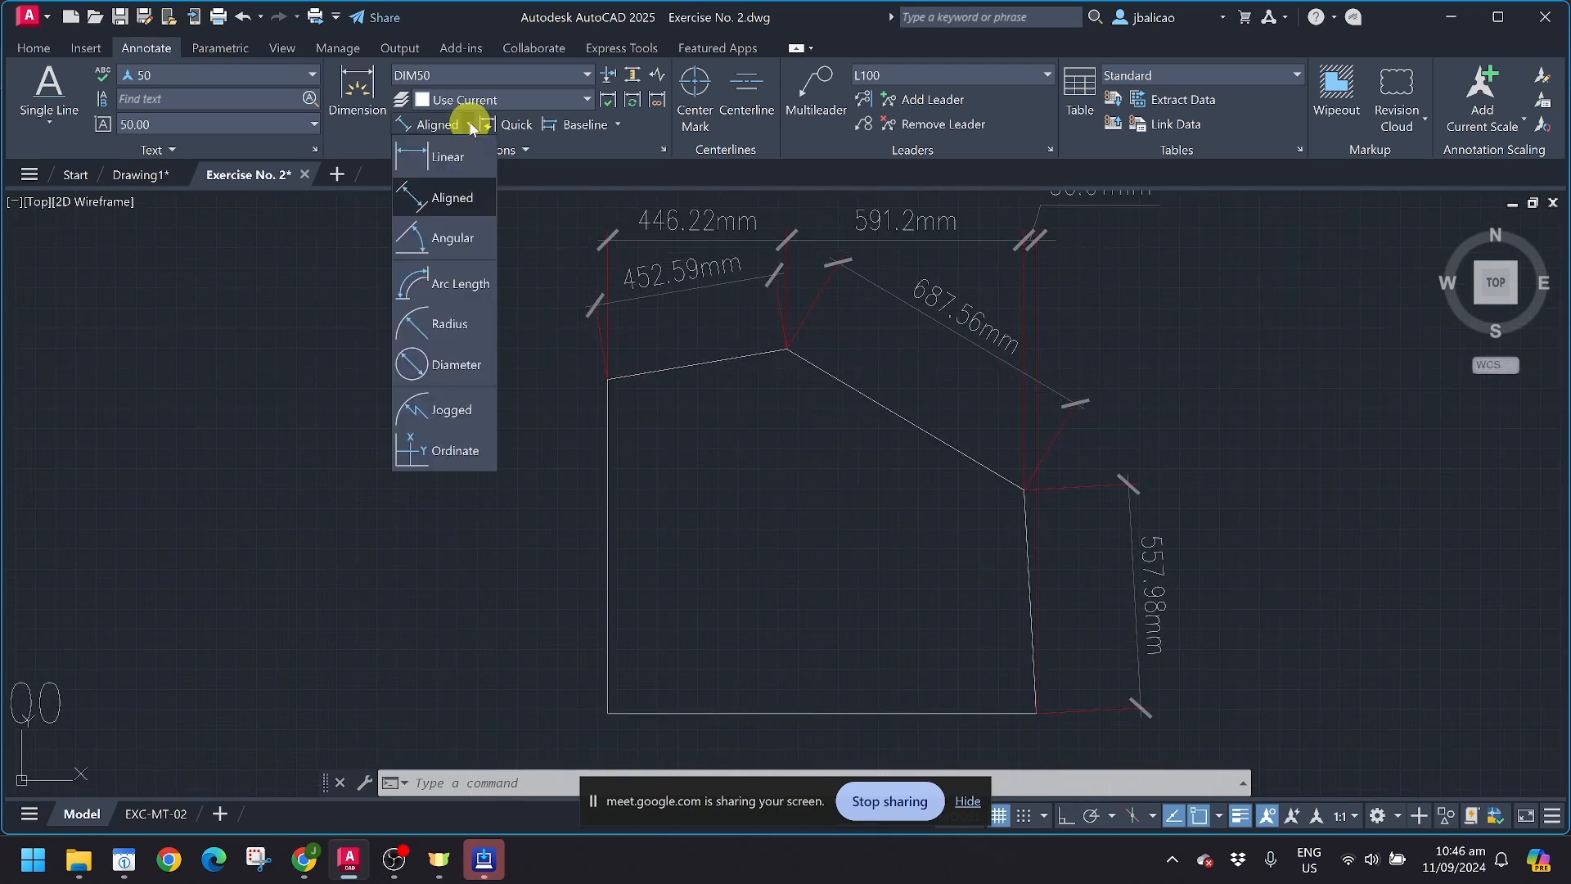
click(453, 237)
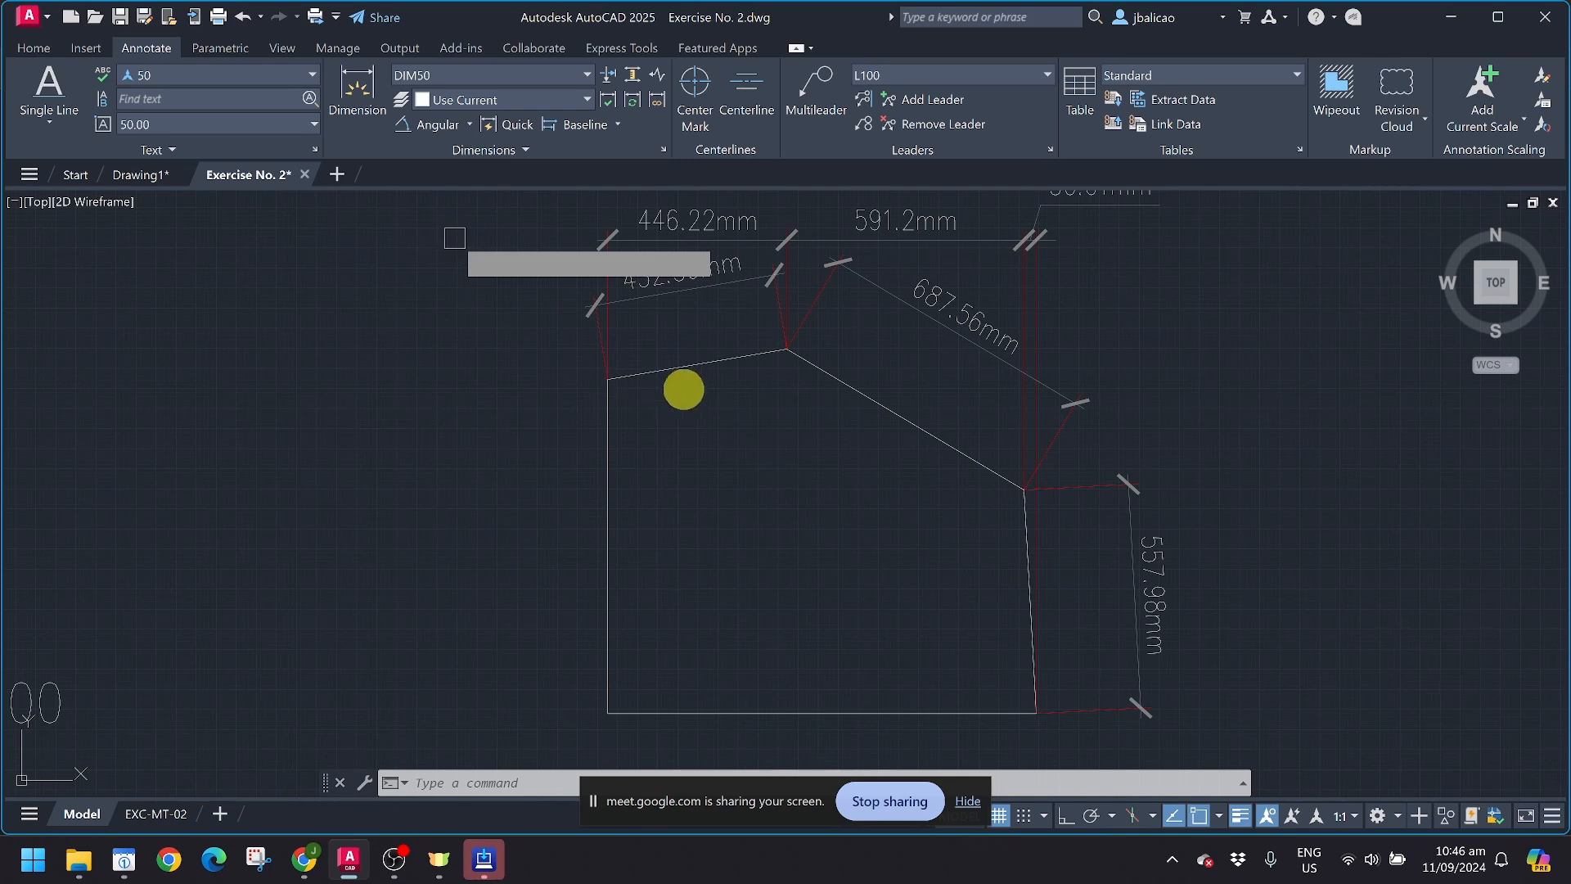
click(675, 367)
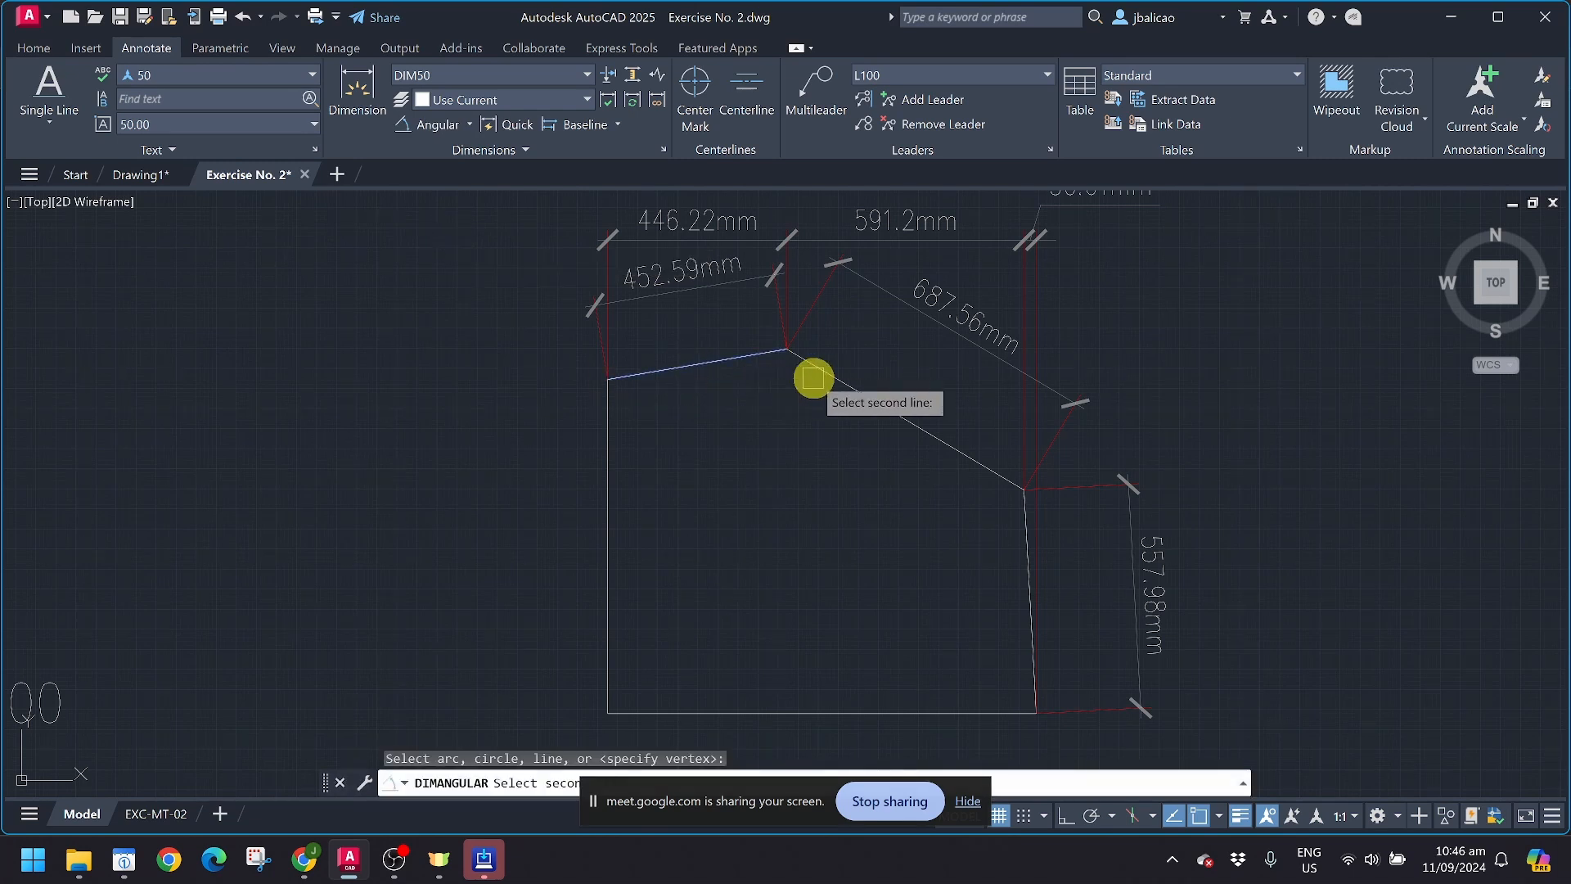
click(820, 370)
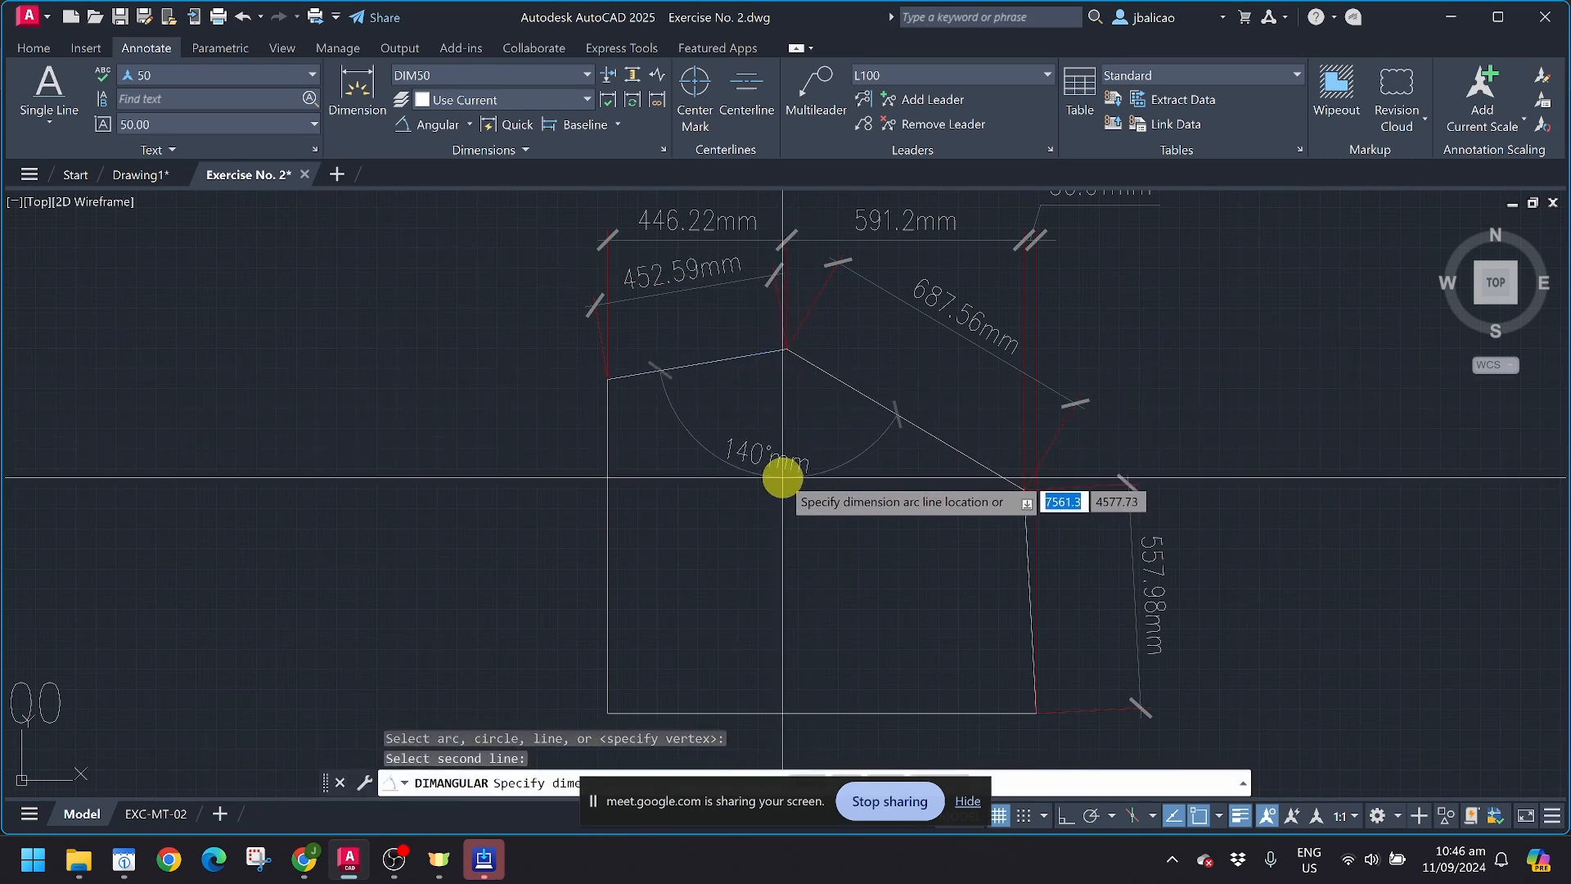
click(789, 459)
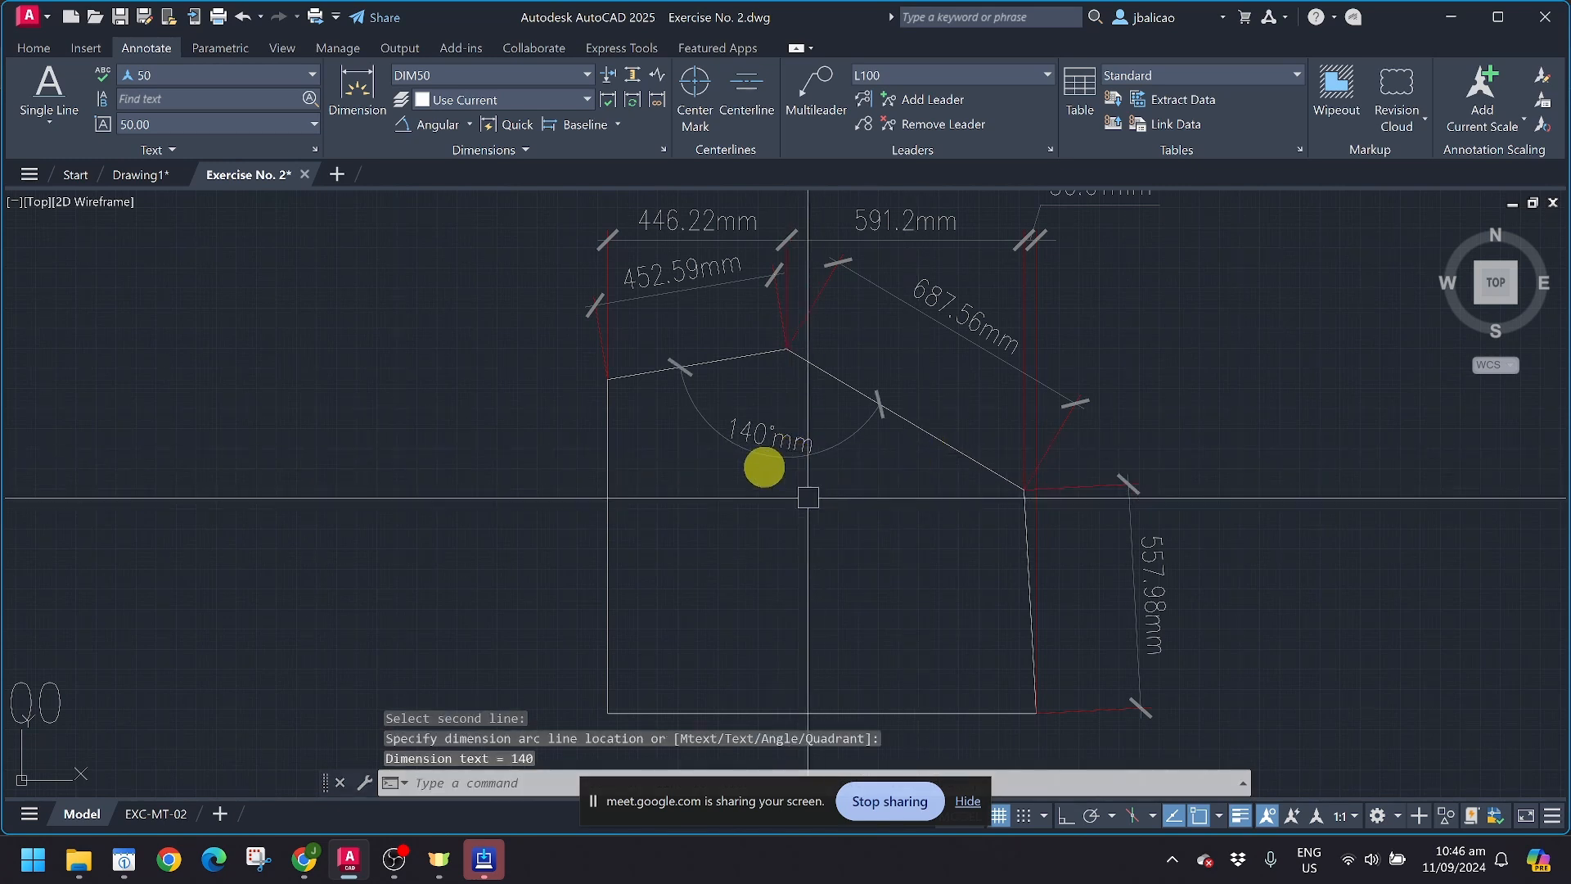
Step: Examine the suffix and angular settings in DIM50's primary units, and close the style dialogs without changing anything
scroll(782, 446, up, 2)
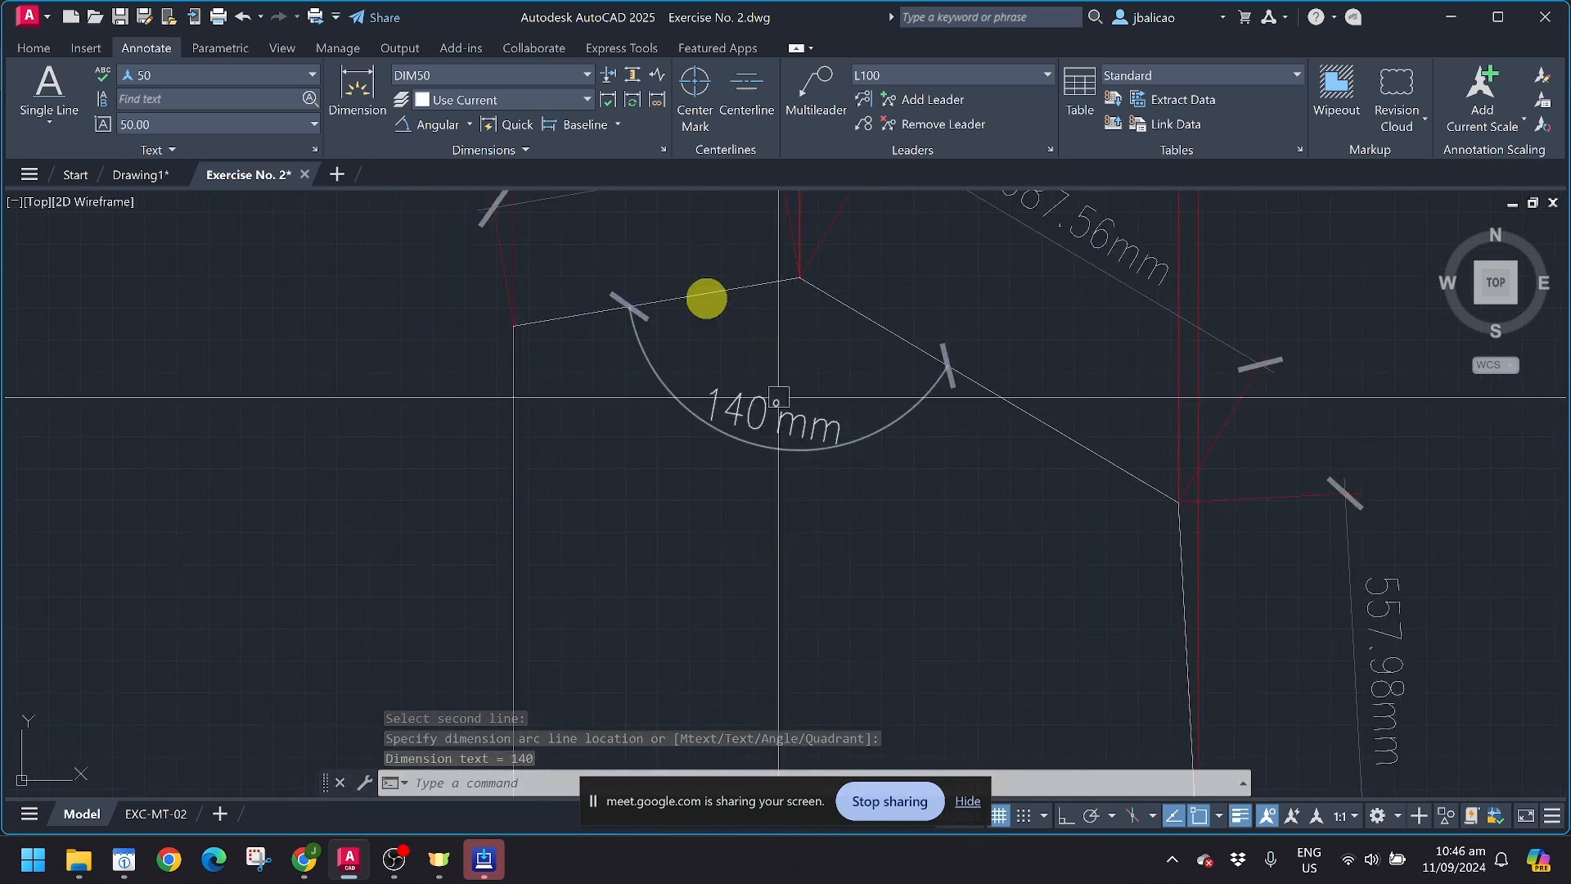
click(664, 150)
click(1022, 389)
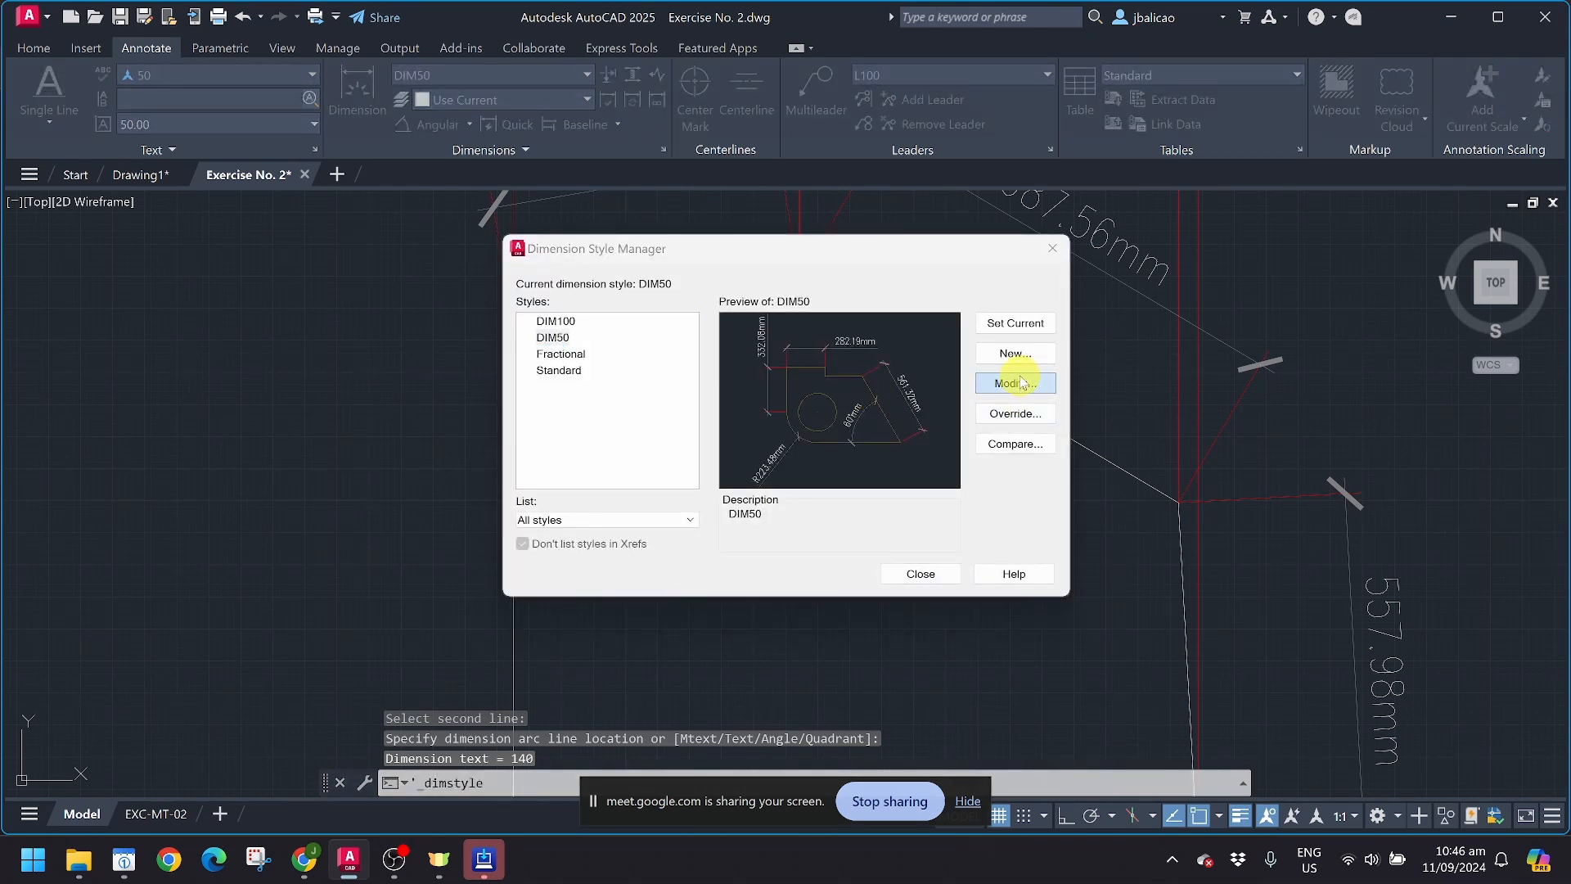
click(1019, 383)
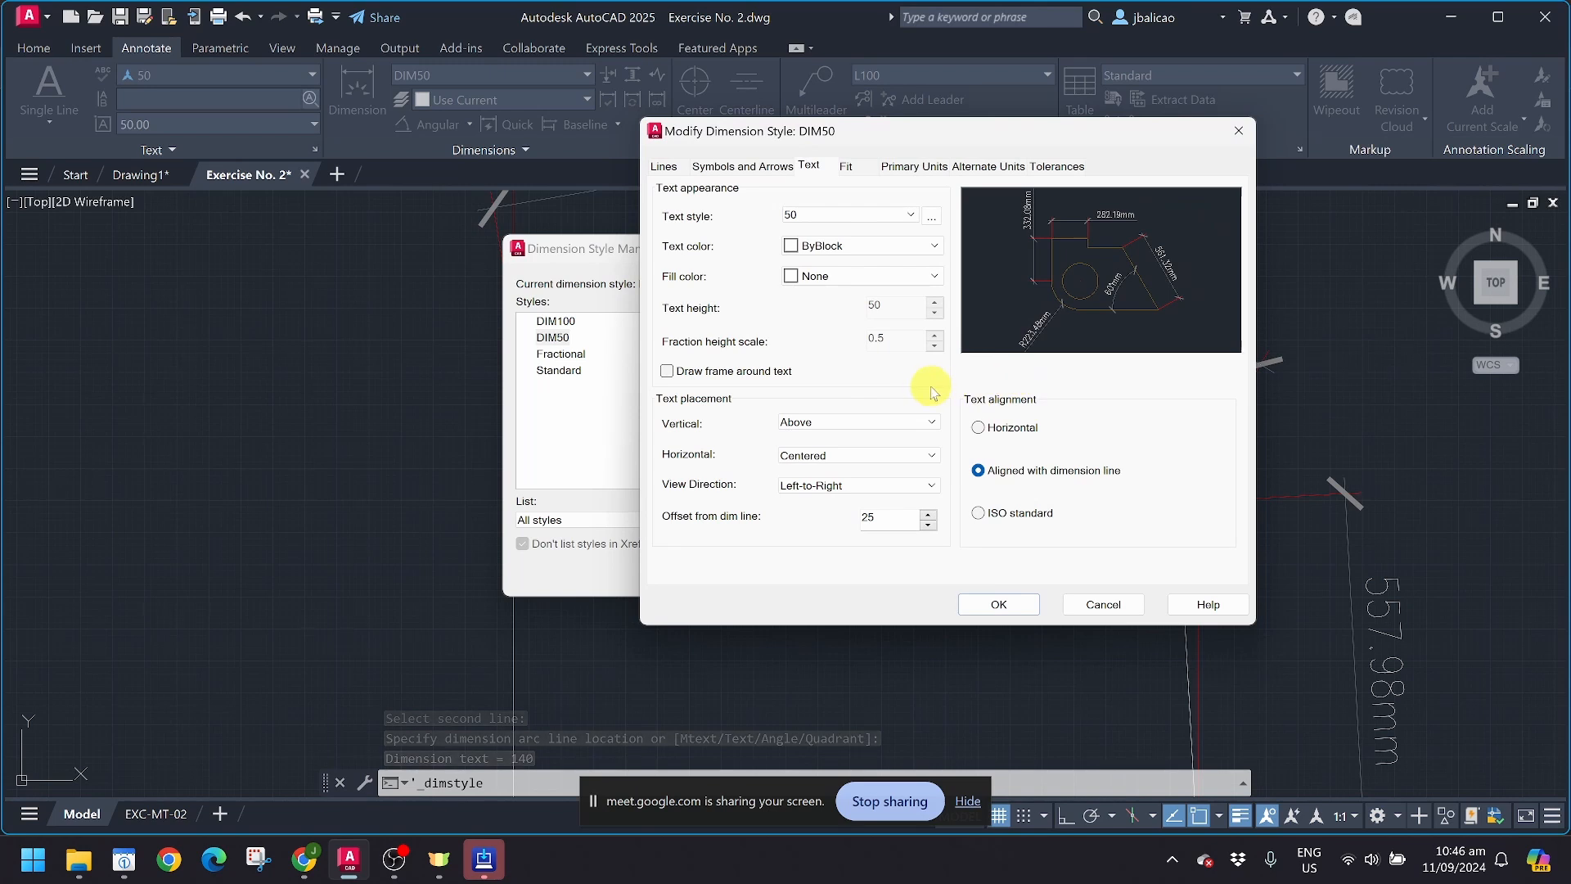
click(891, 168)
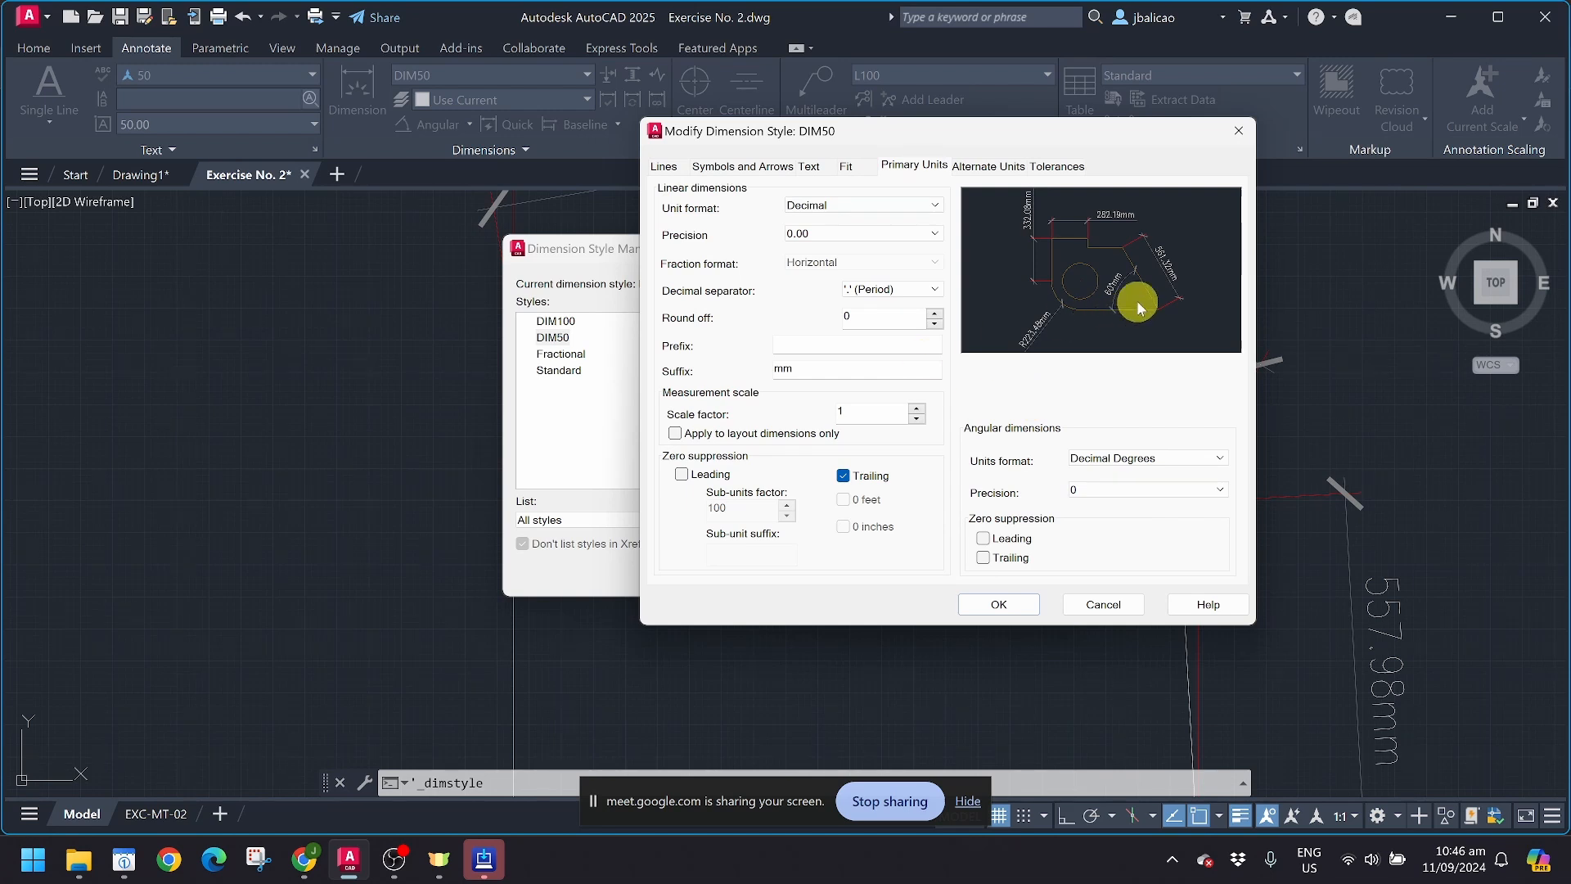
click(1103, 604)
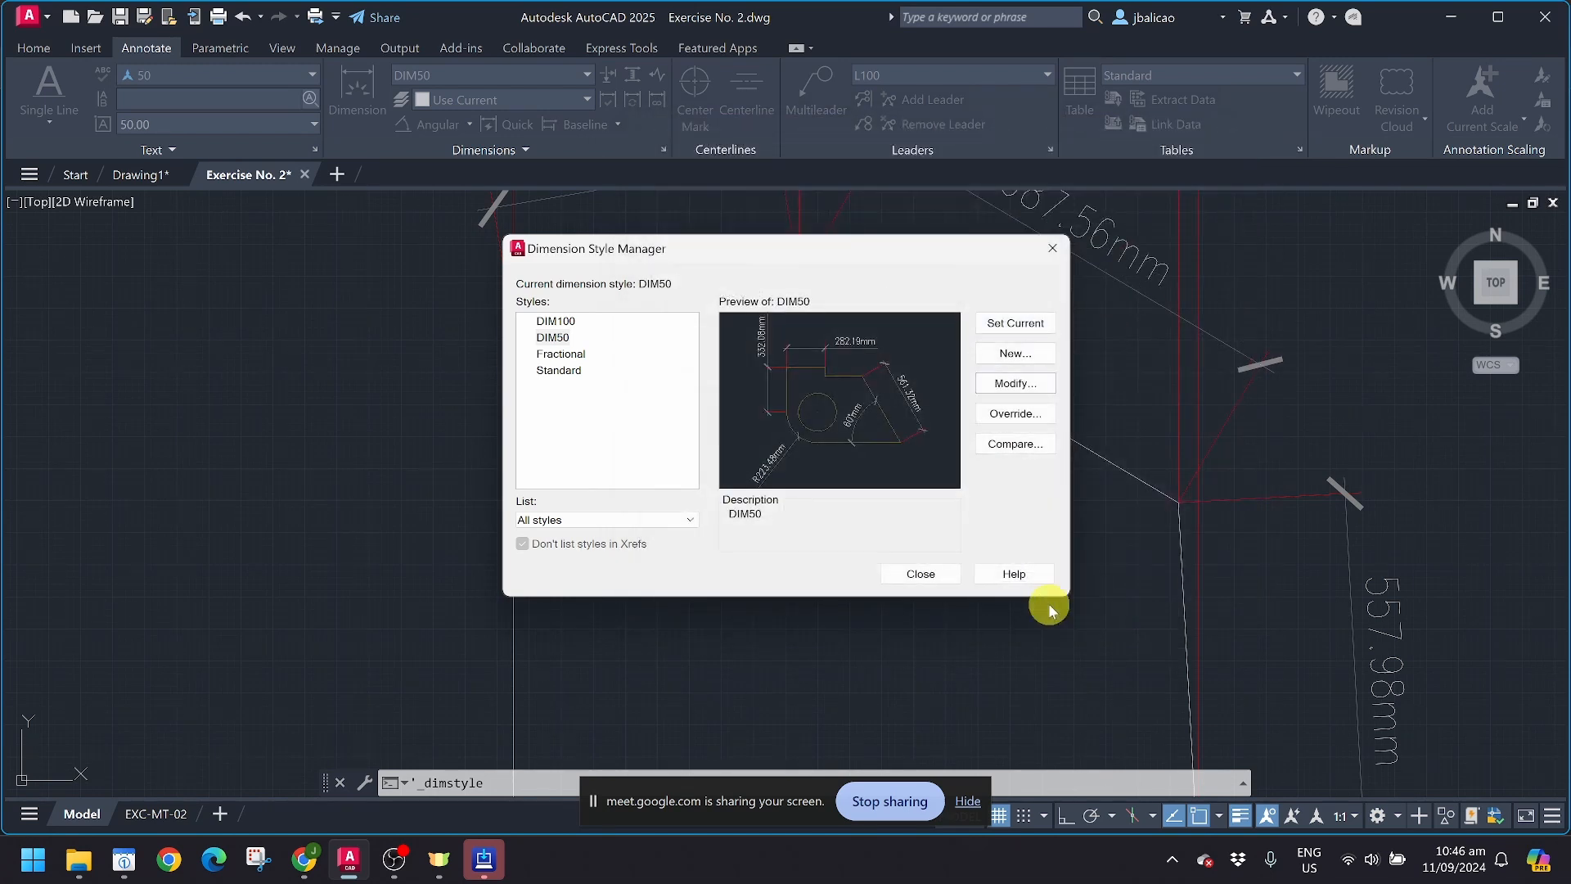
click(950, 586)
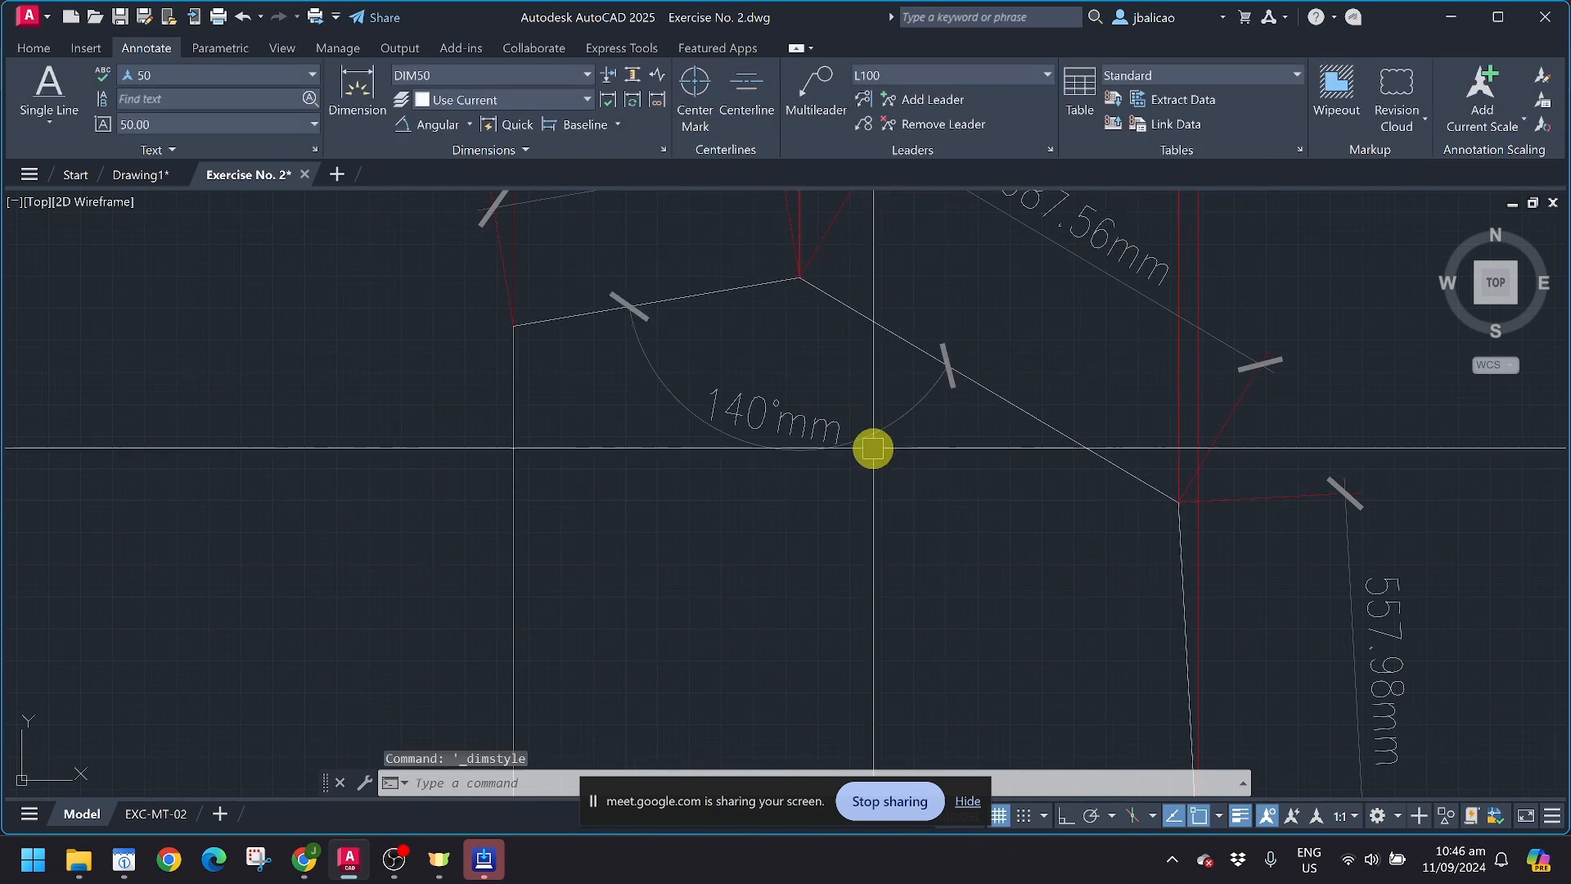
Step: Try to remove the mm suffix from the angular dimension's text below the peak, and leave its text editing
click(793, 424)
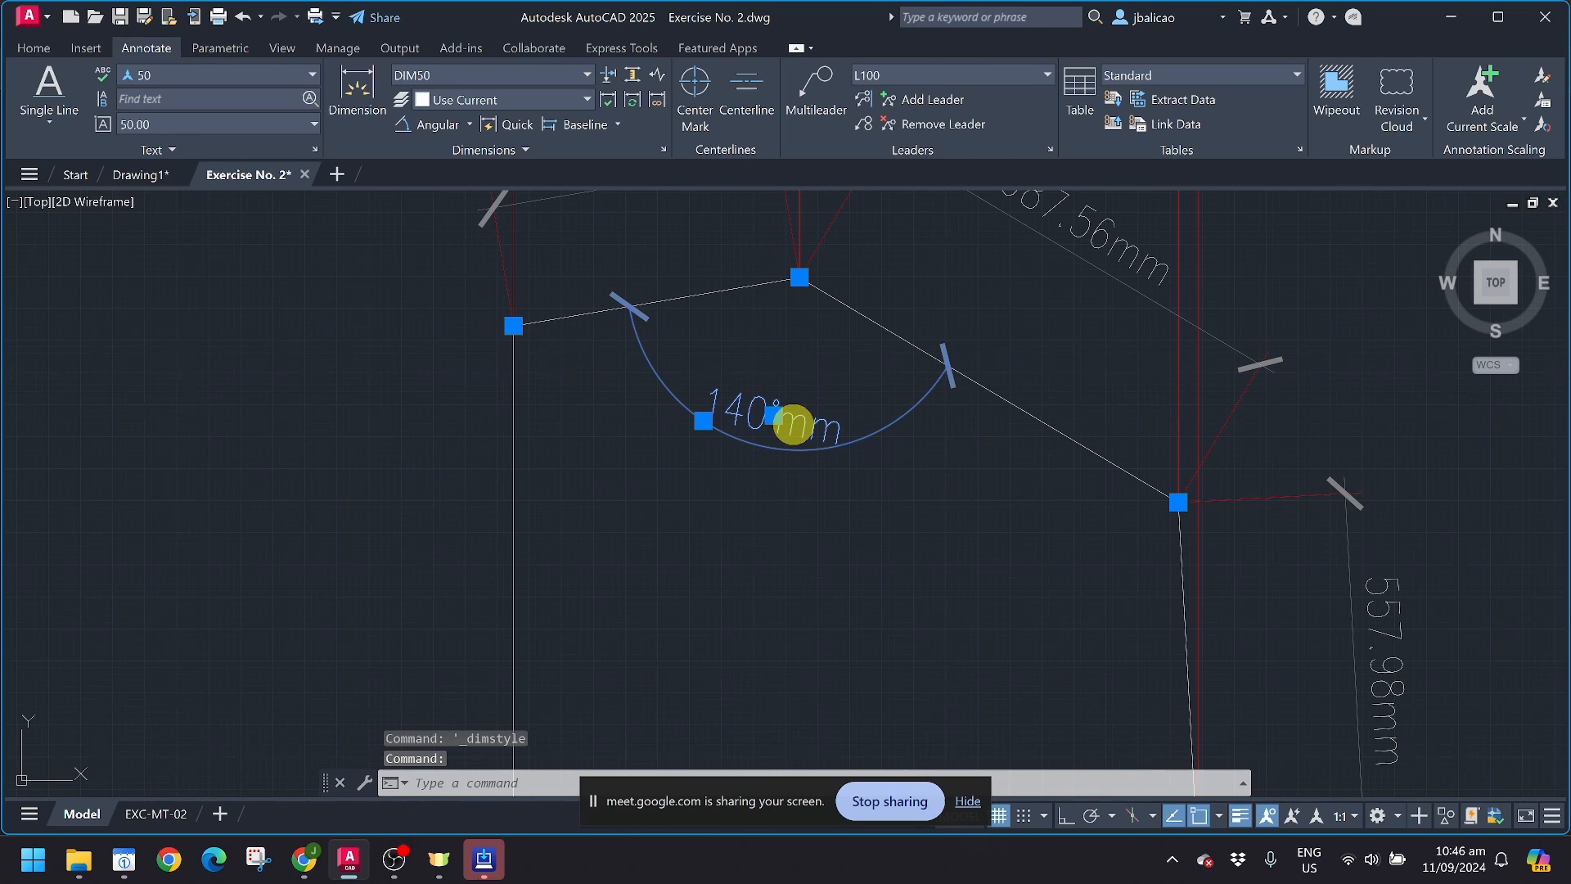
double_click(792, 424)
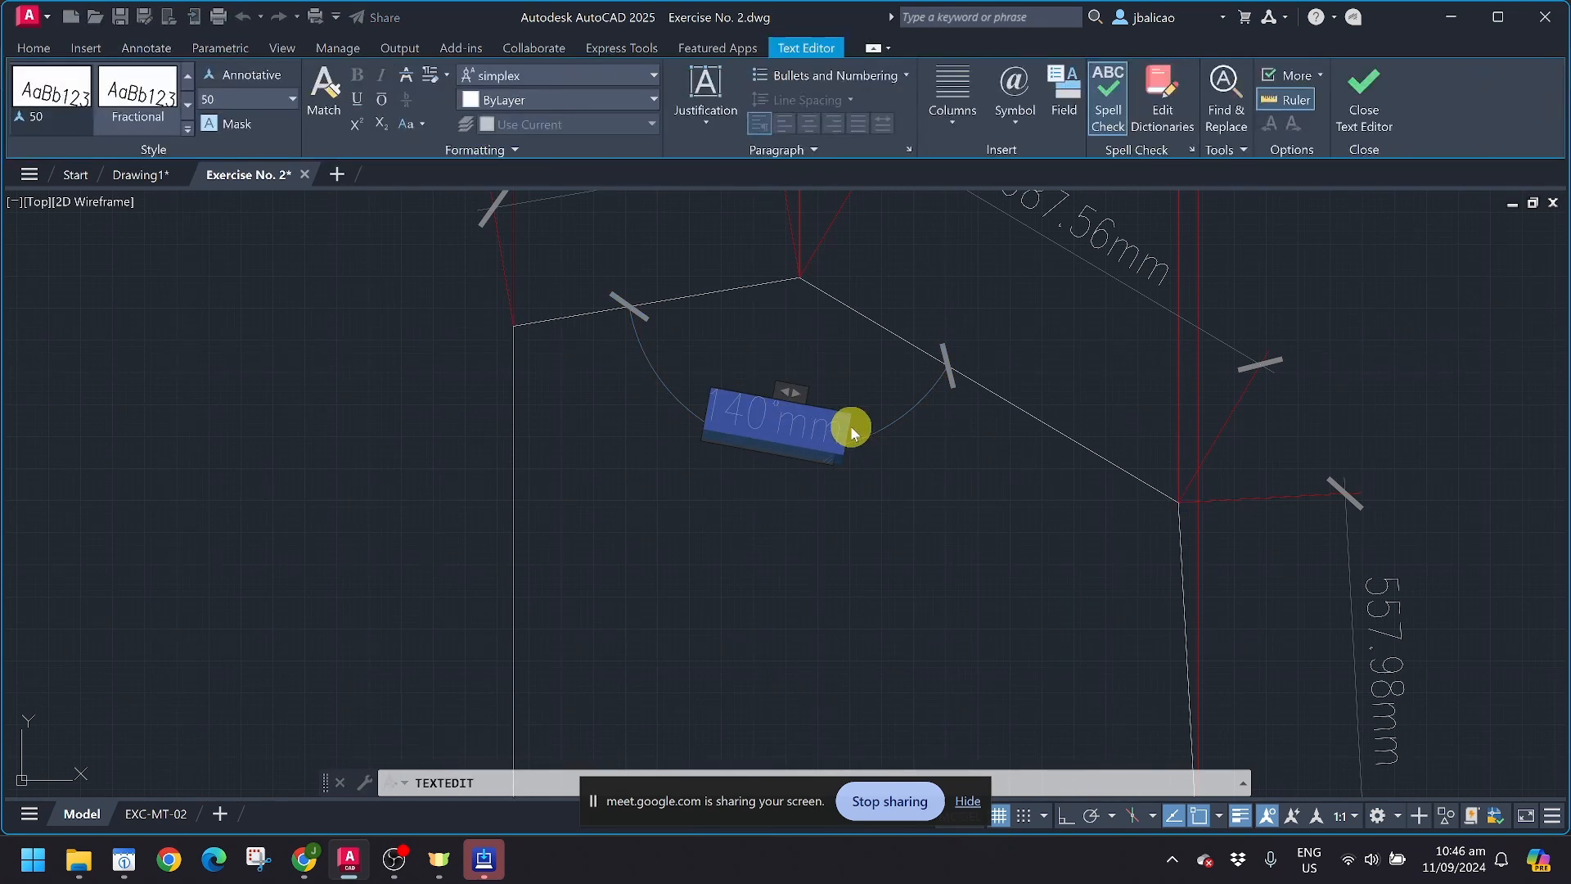
double_click(782, 414)
key(BackSpace)
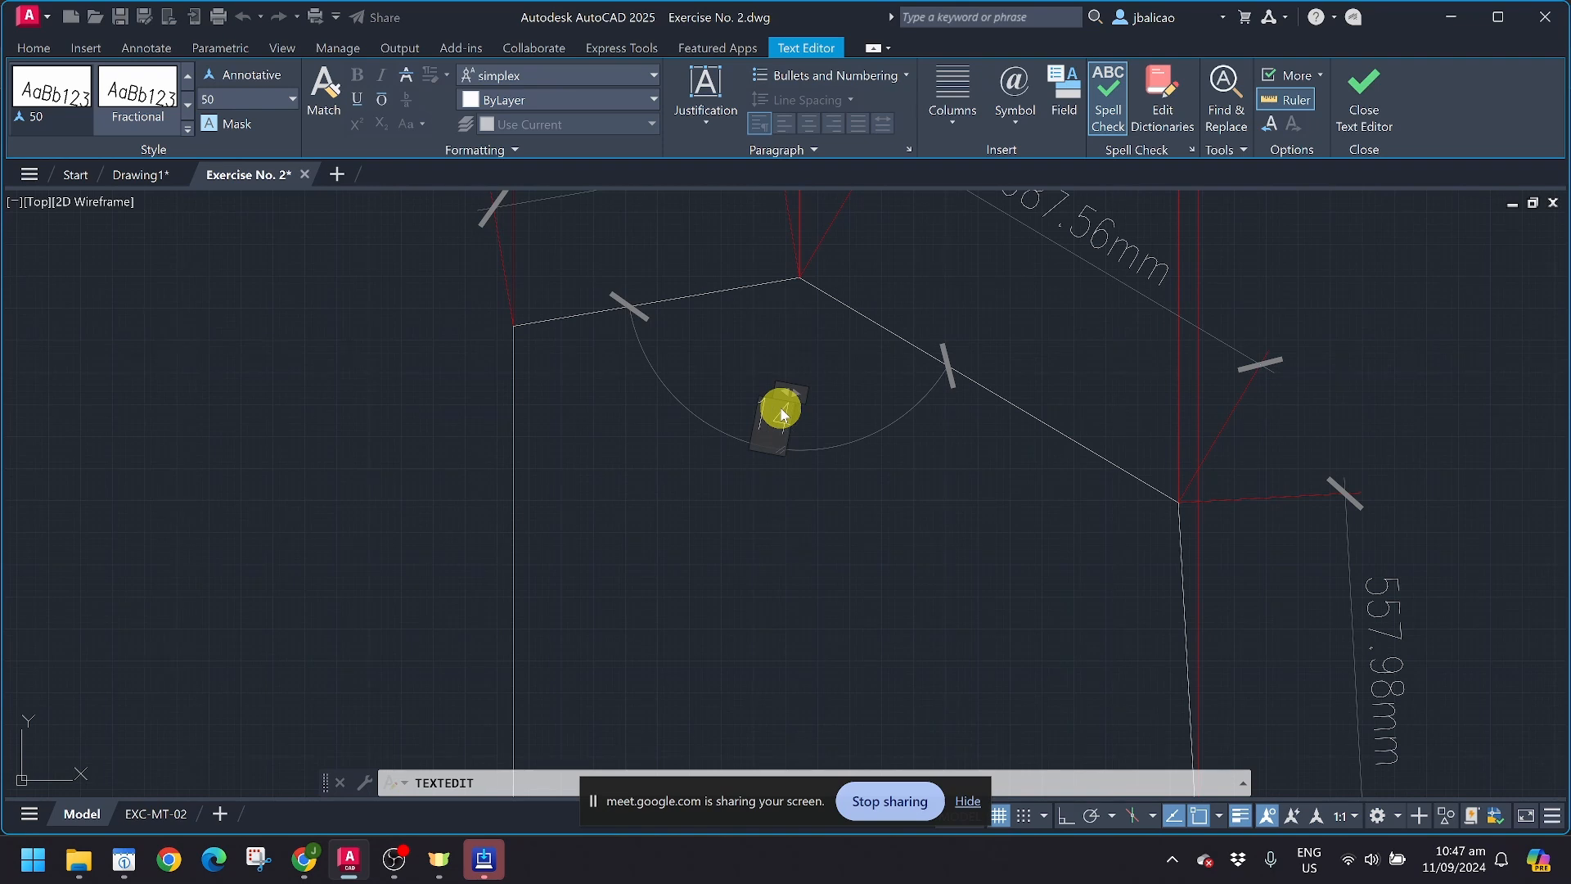
key(ctrl+z)
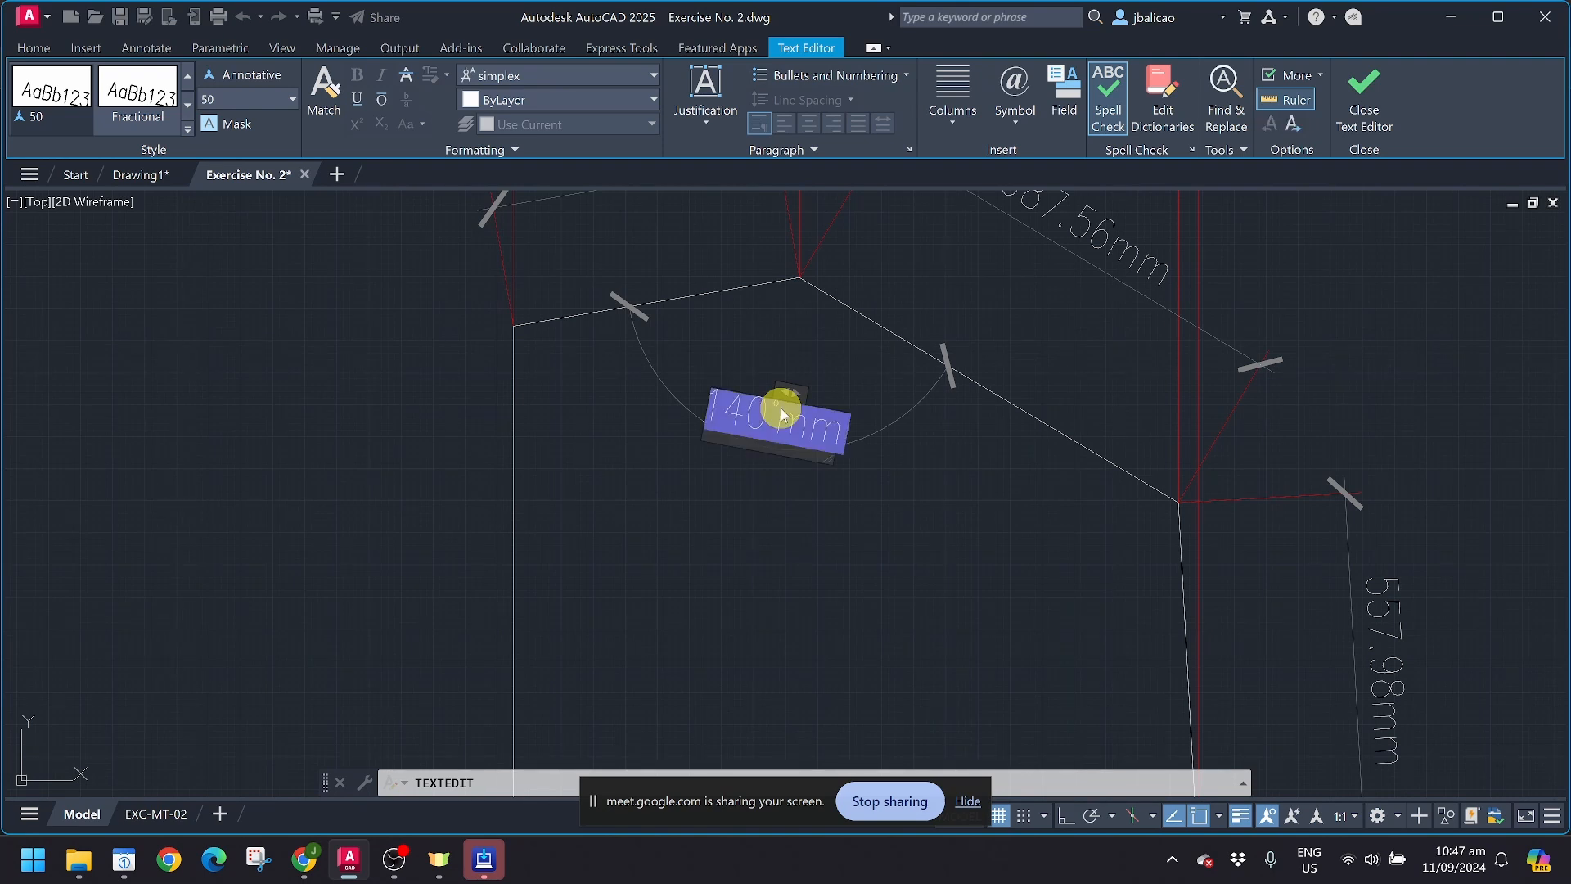
scroll(802, 418, down, 2)
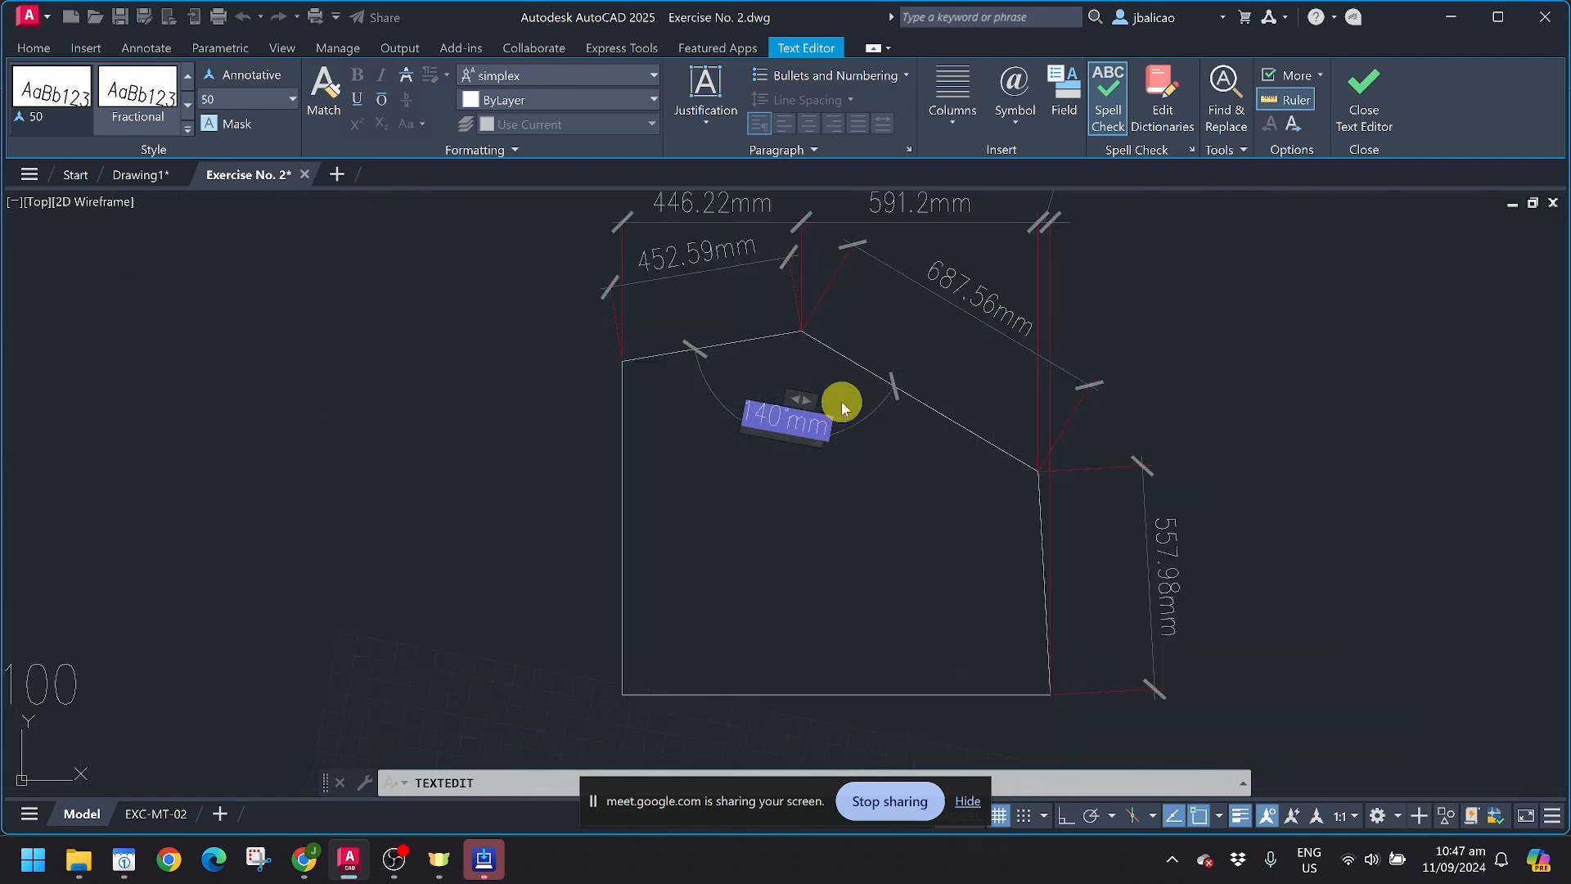
scroll(816, 464, up, 3)
click(782, 417)
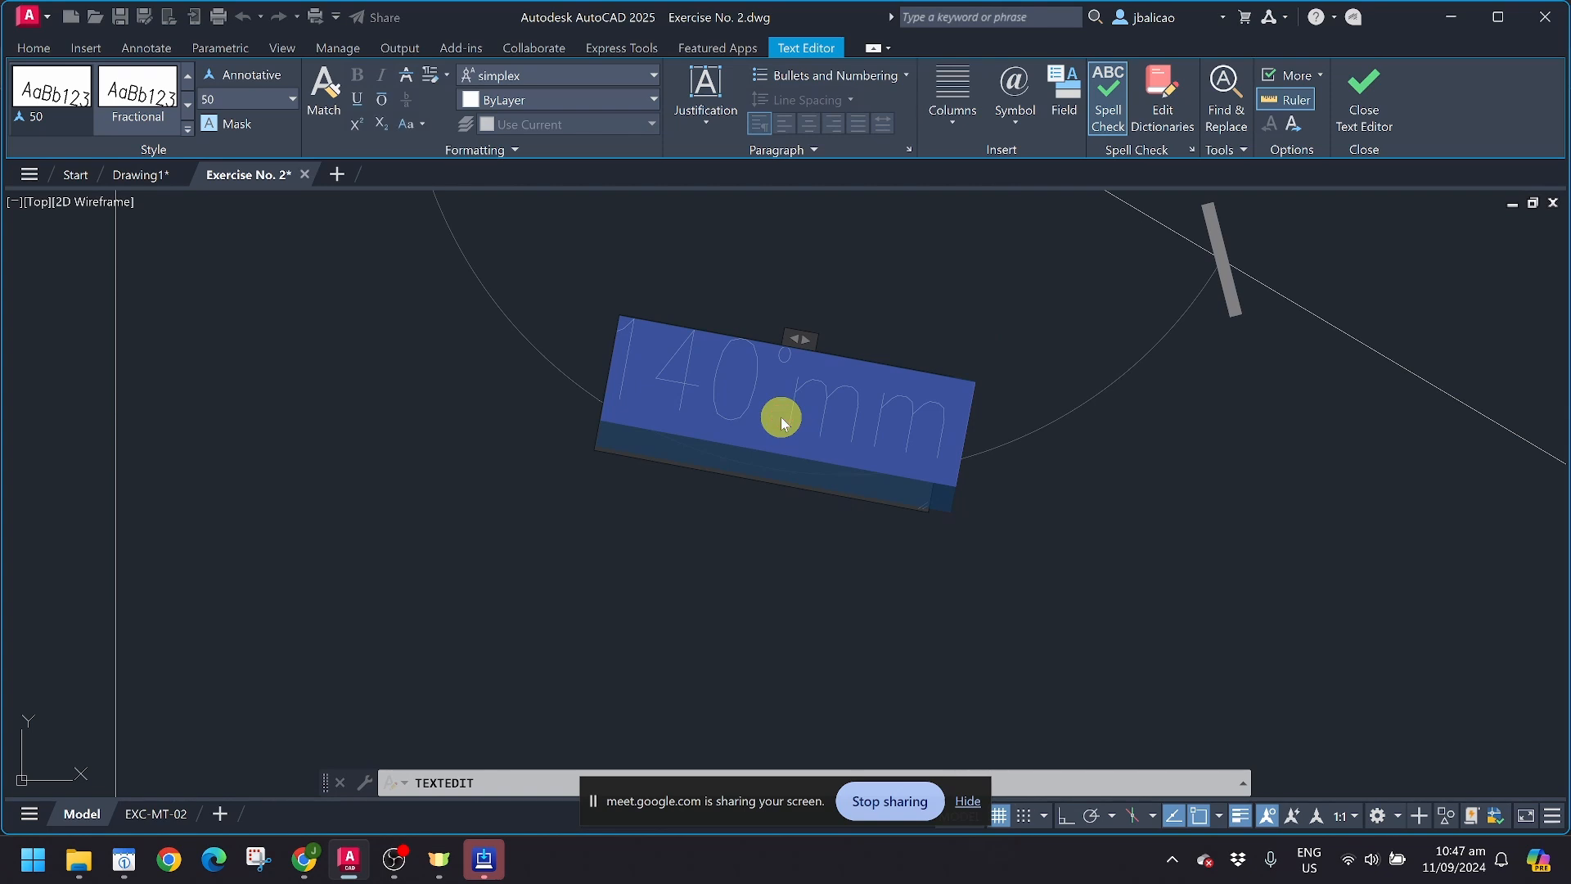
click(647, 390)
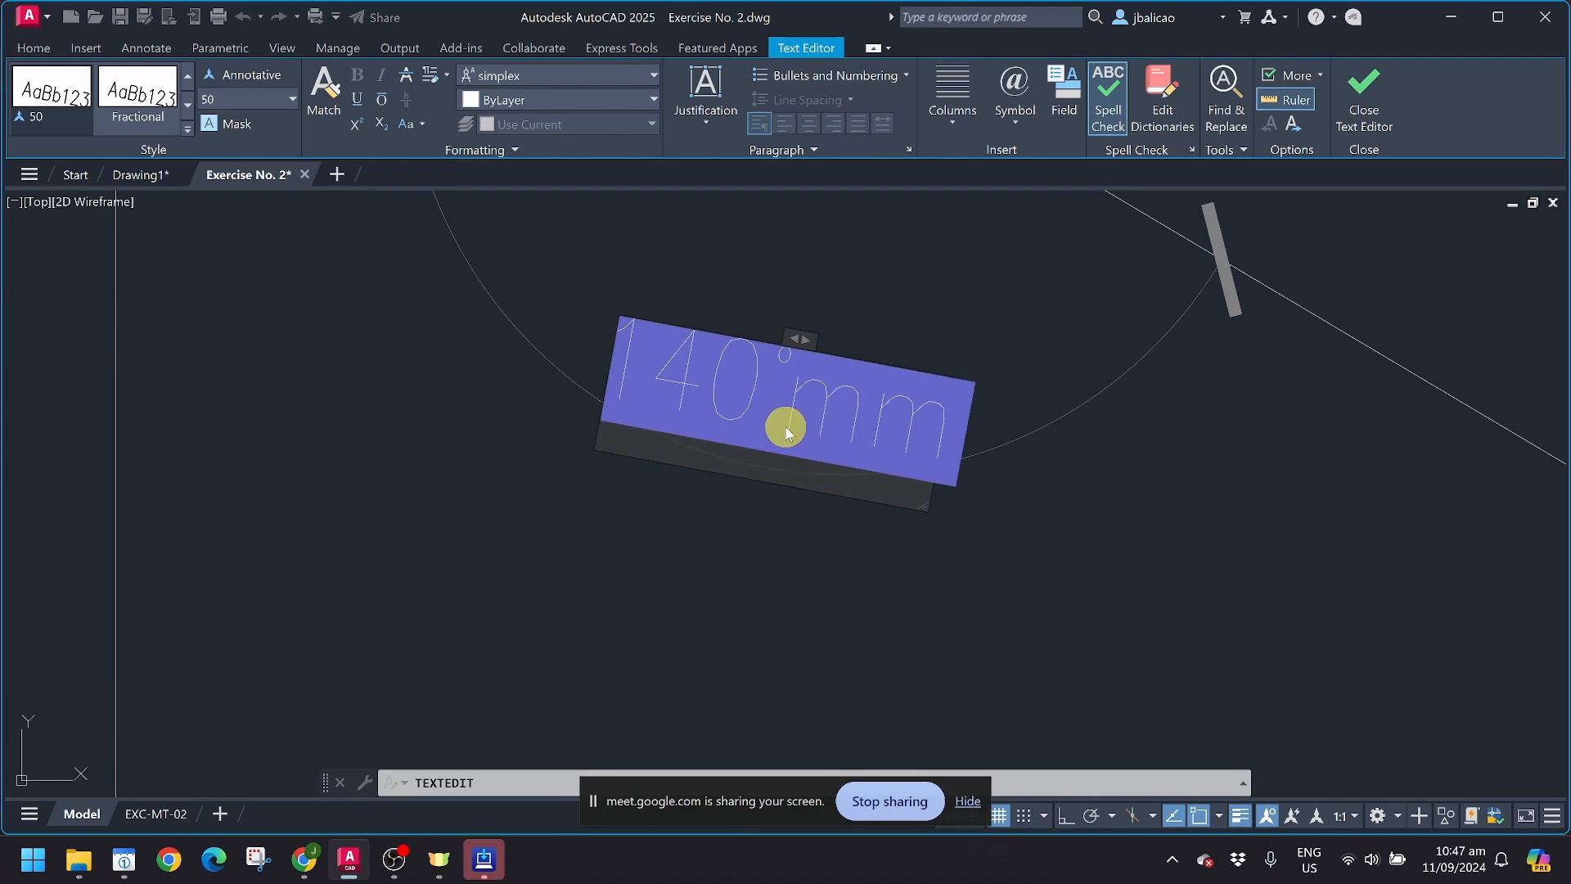
key(ctrl+a)
click(1023, 557)
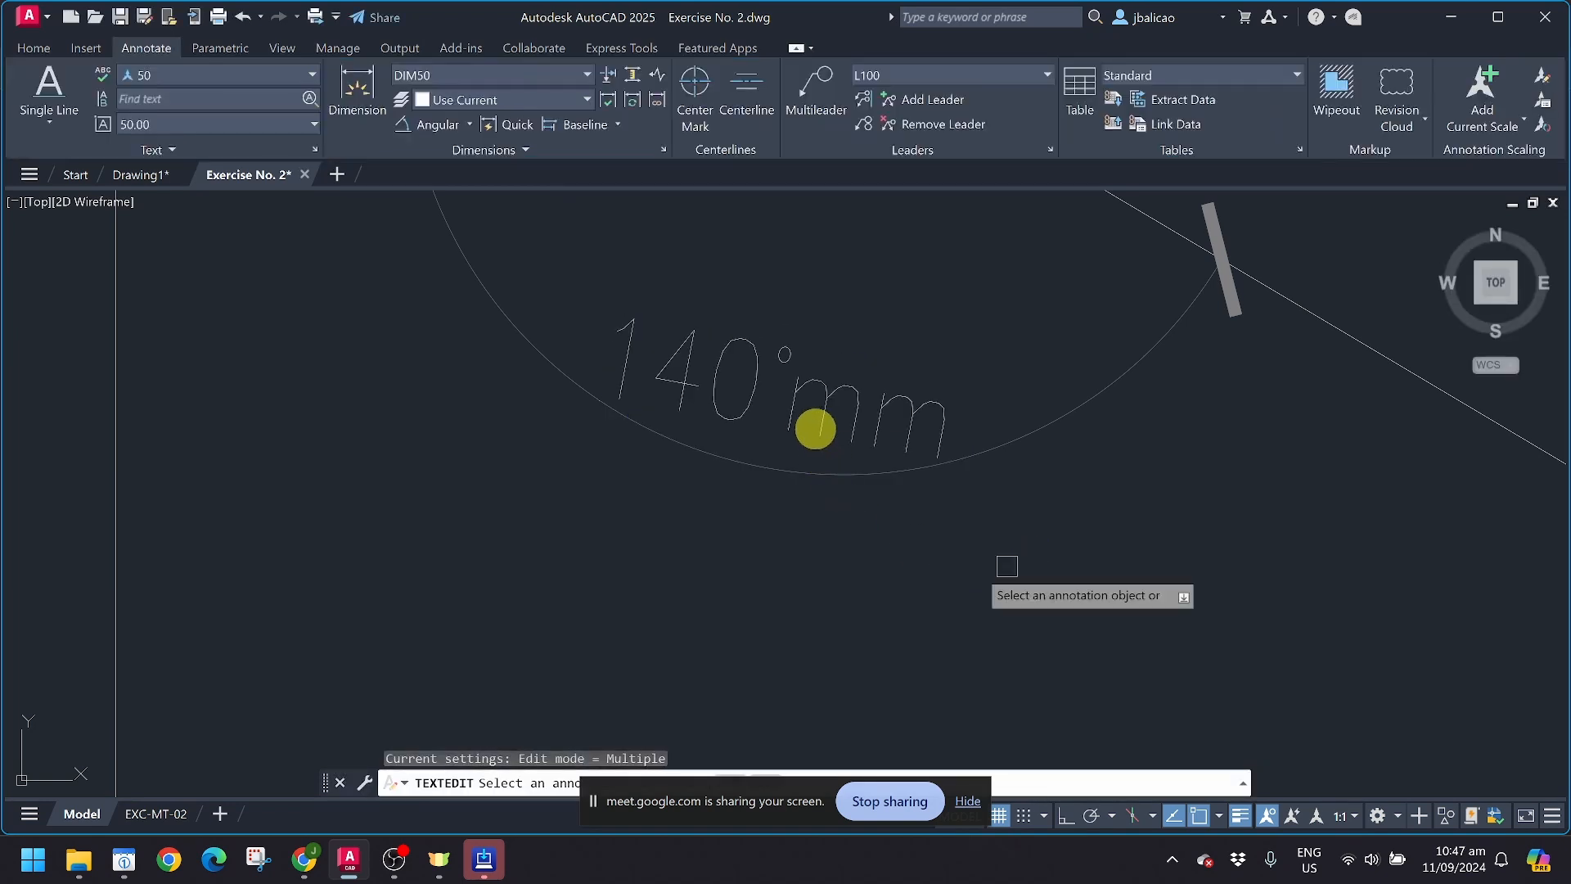
Step: Try again to delete the angular dimension's text content, undo the deletion and discard the text changes
click(824, 409)
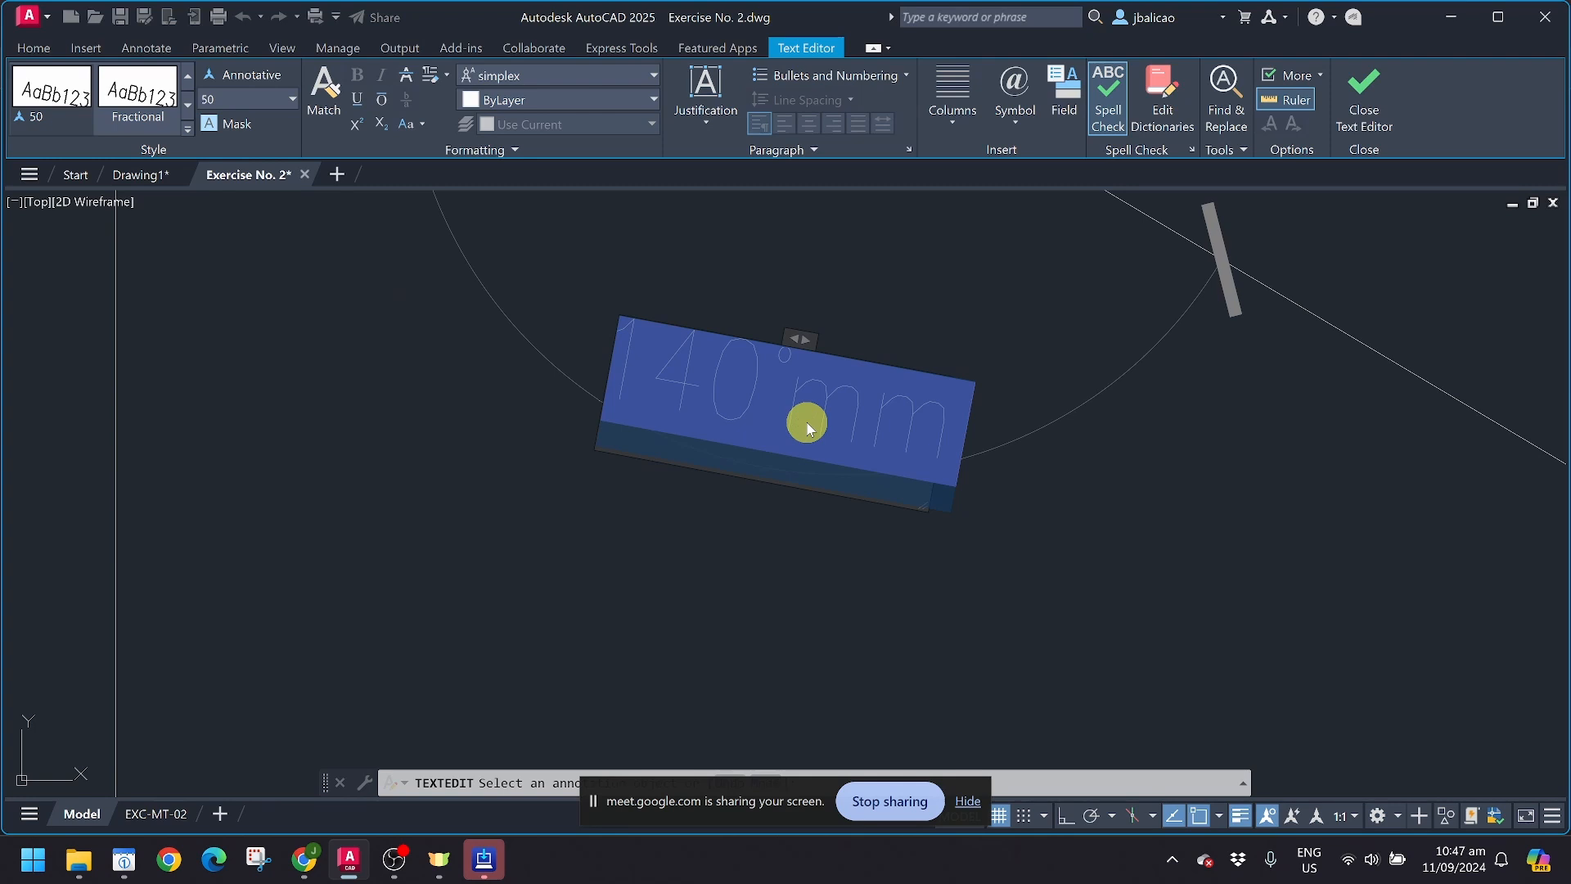
key(Escape)
key(Escape)
click(788, 407)
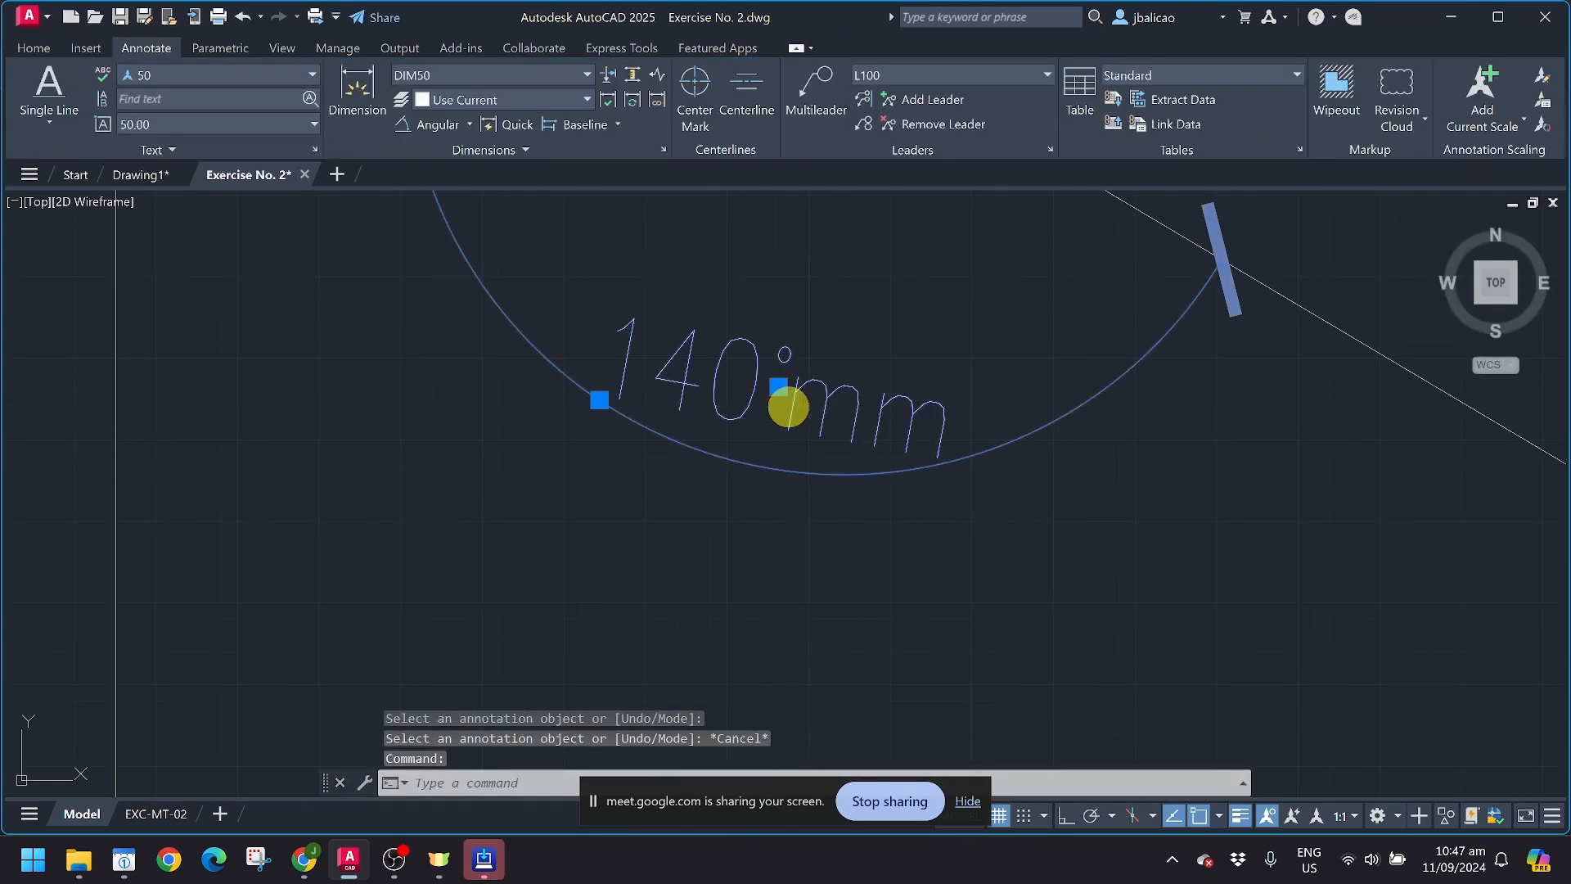
double_click(788, 407)
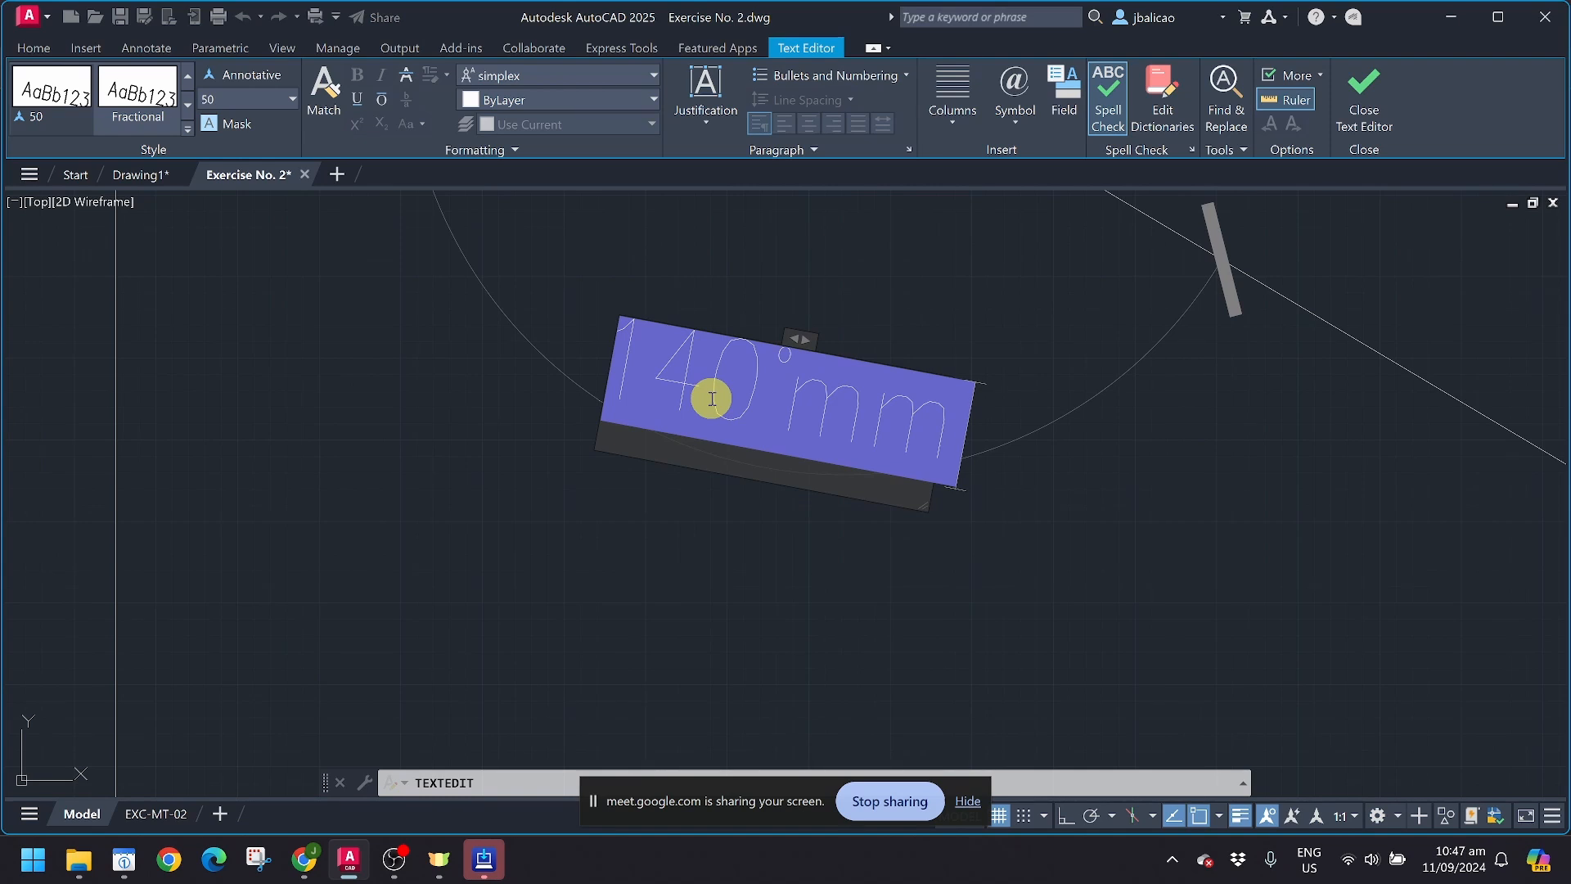
key(Delete)
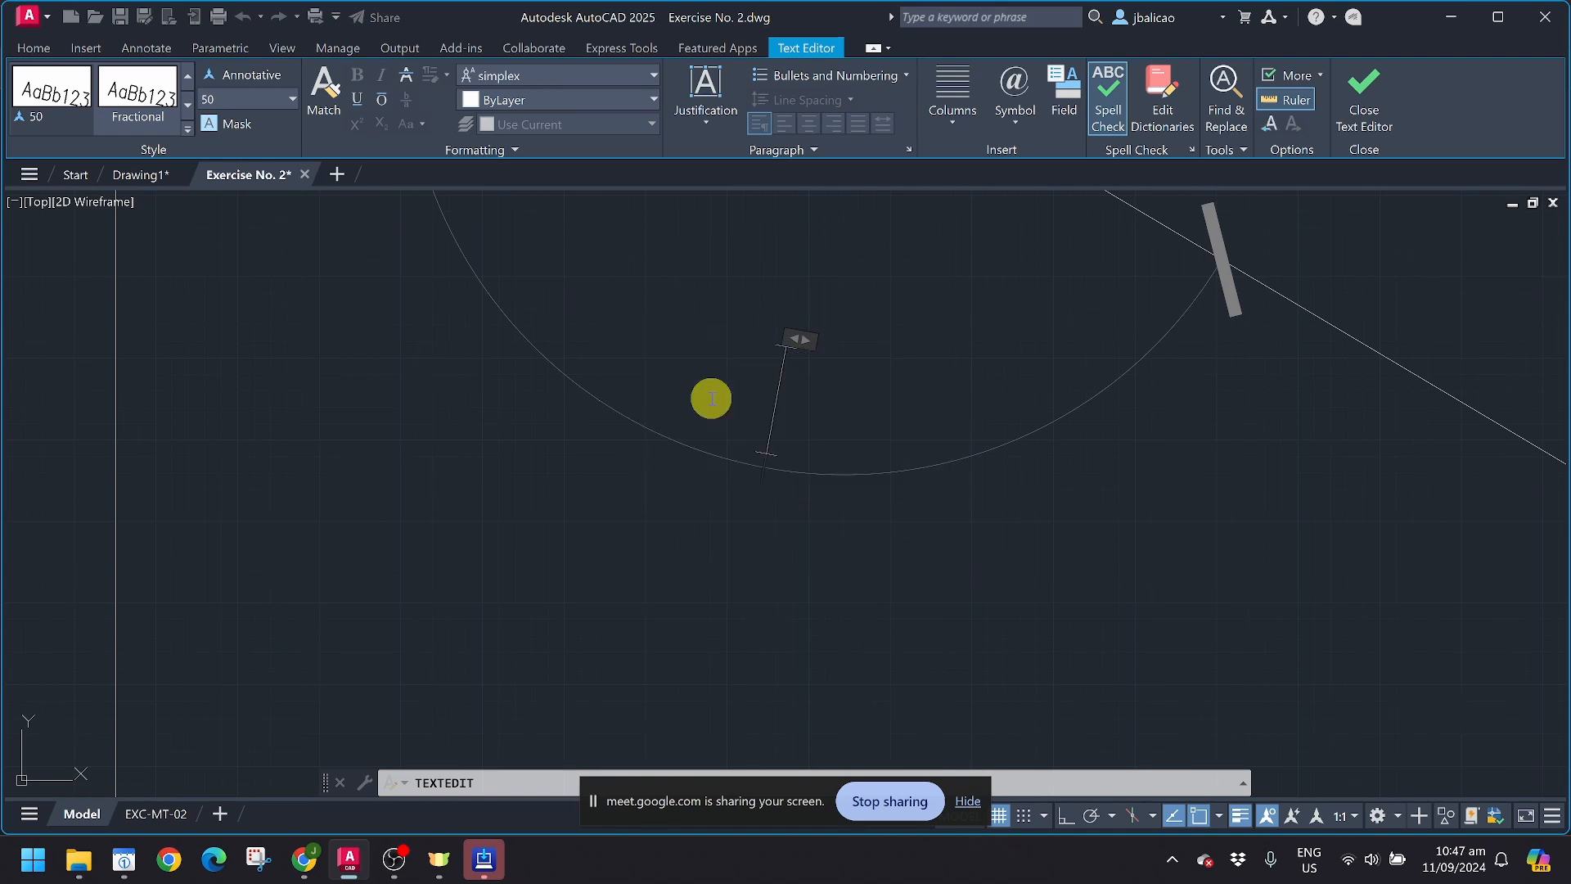
key(ctrl+z)
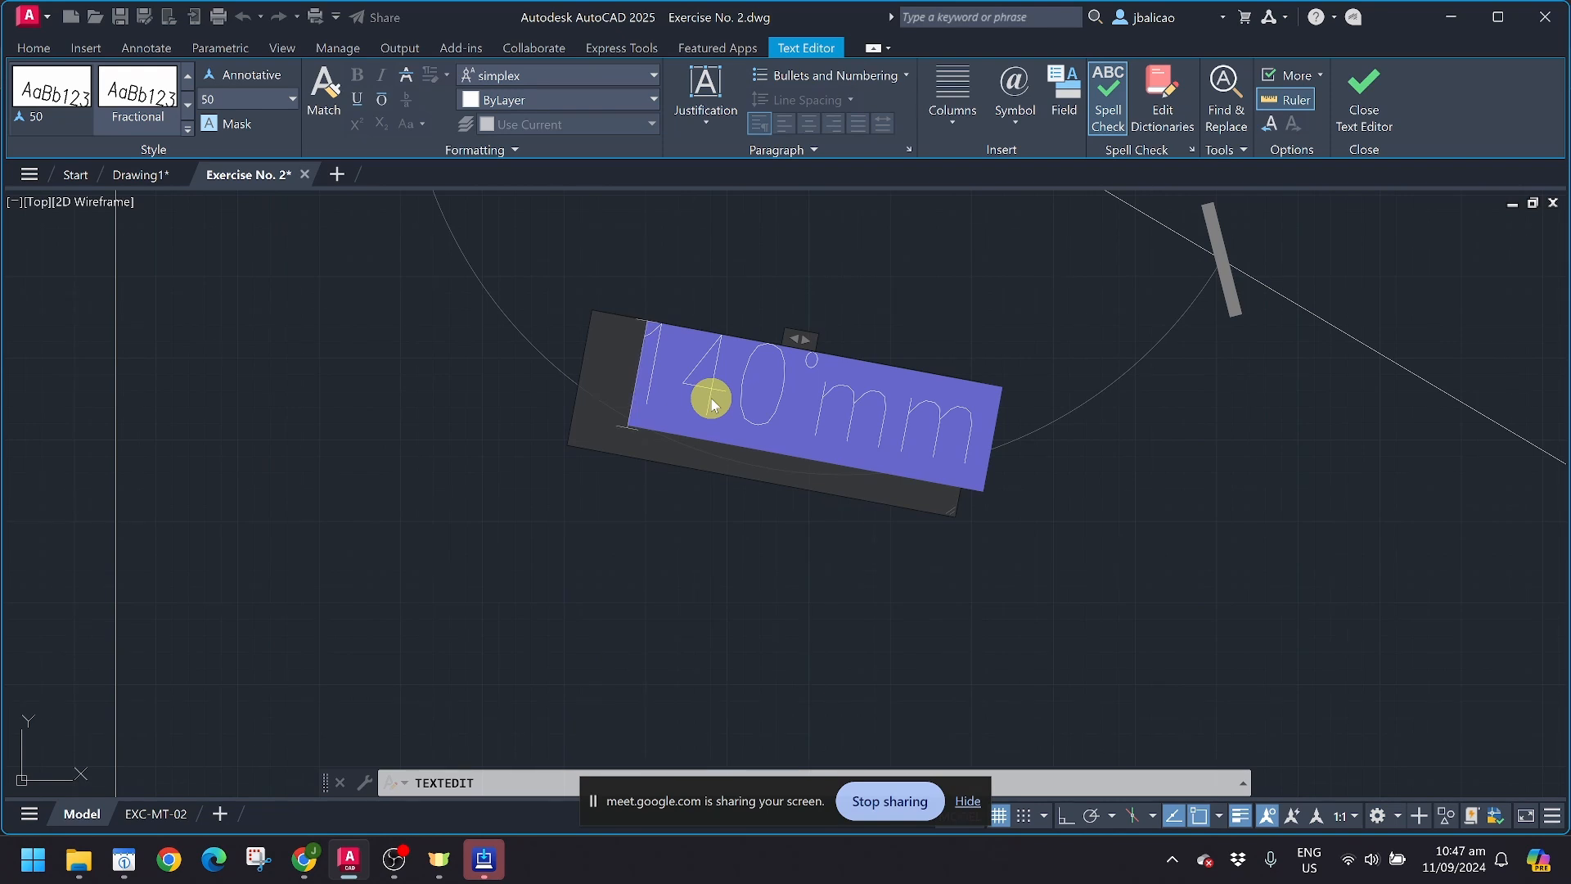
key(Escape)
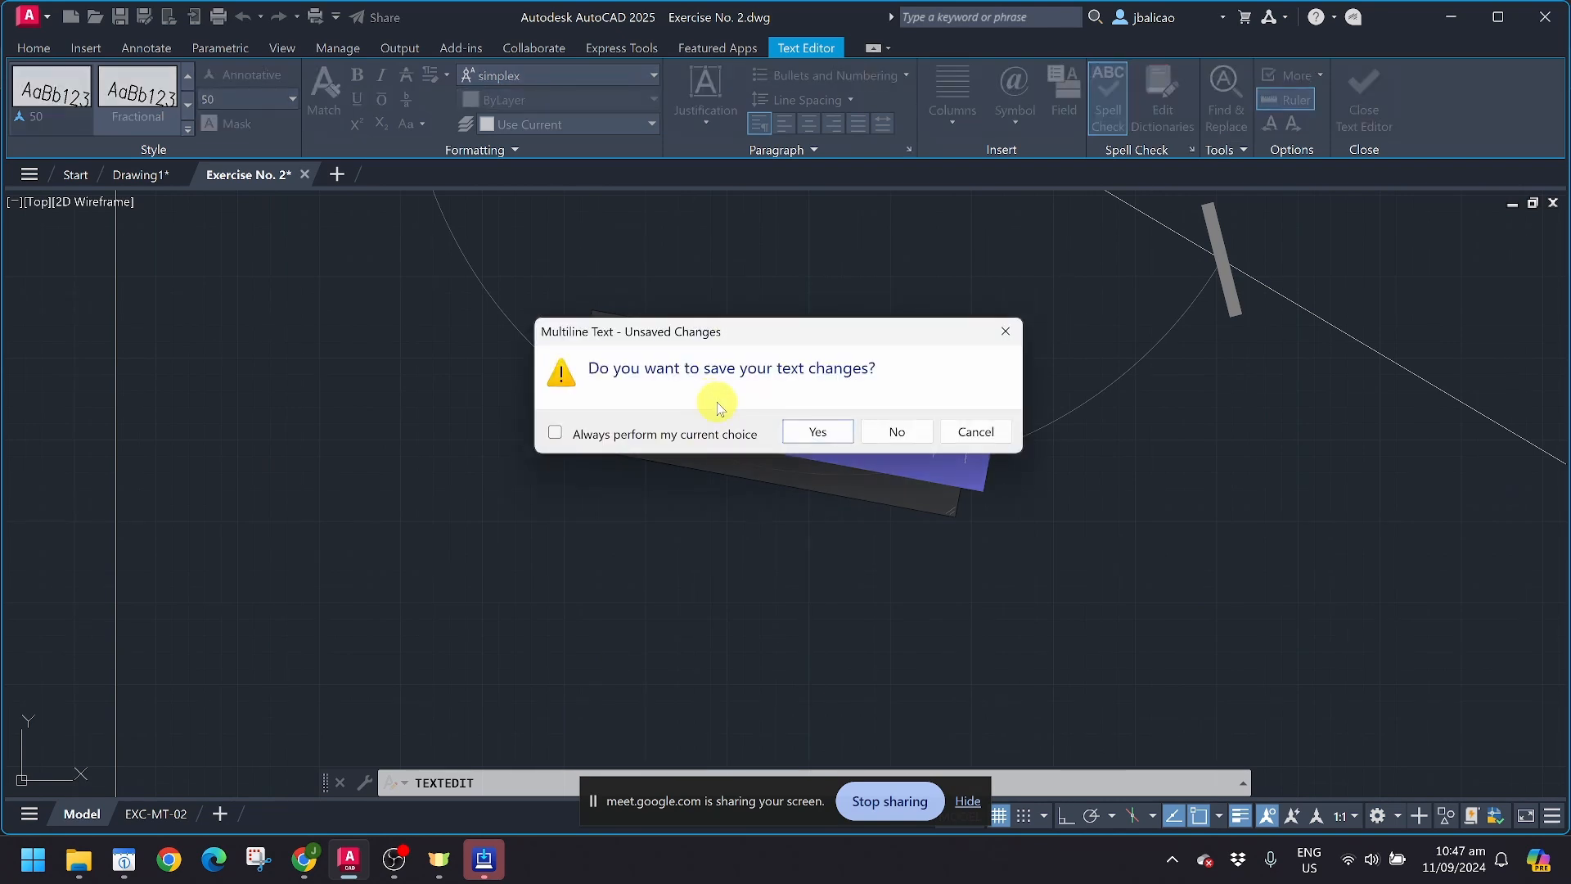
click(896, 431)
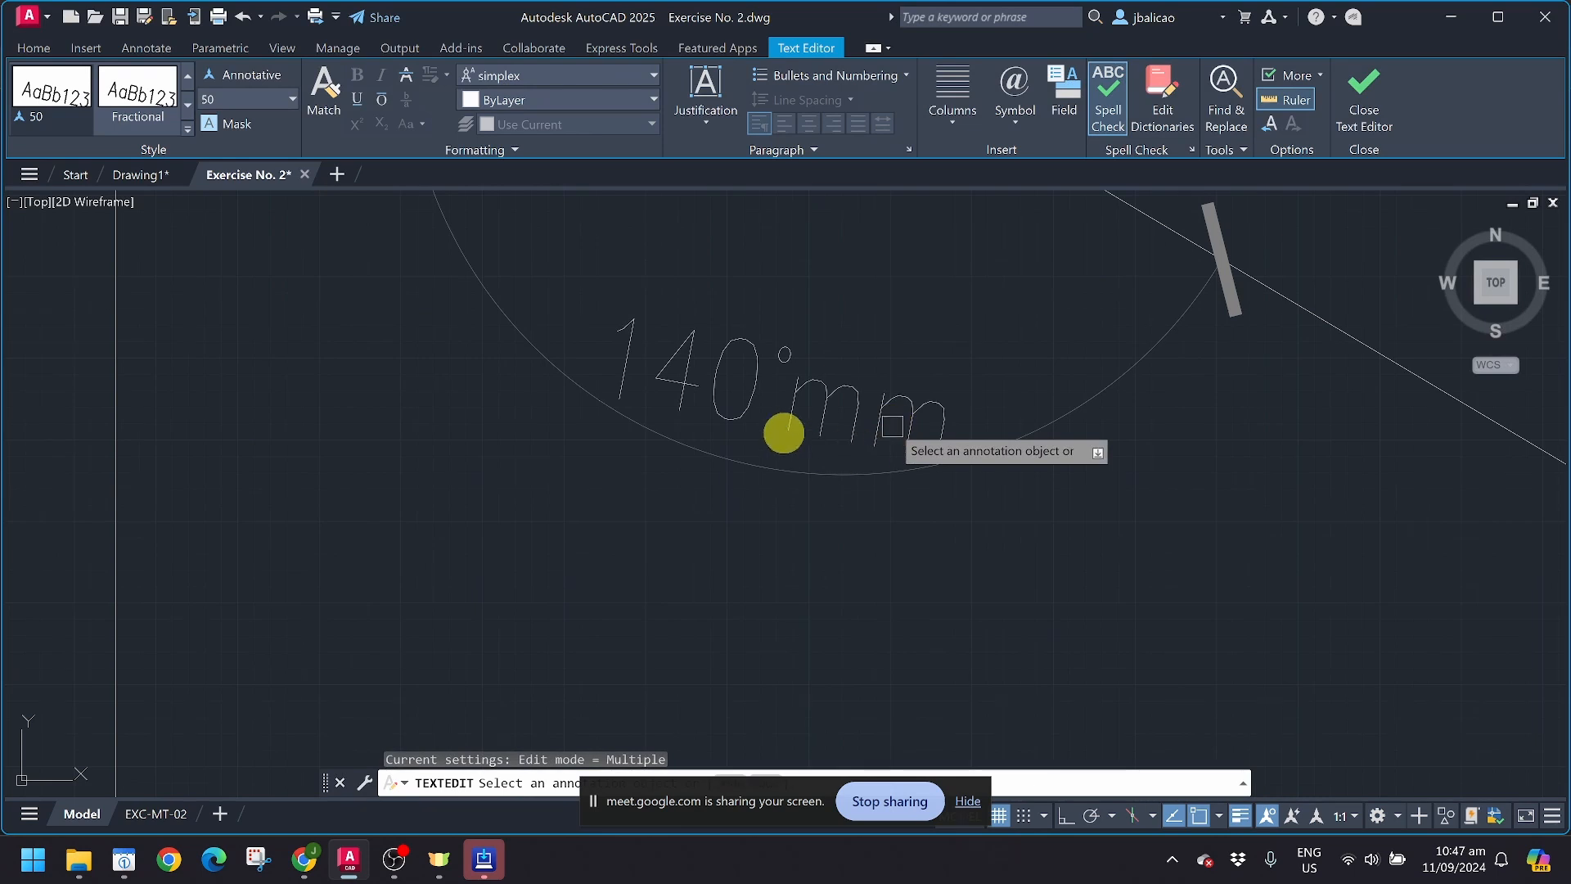
Step: Try to edit the angular dimension's text in a widened text frame, undo the deletion and end the text editing
scroll(742, 390, up, 5)
key(Escape)
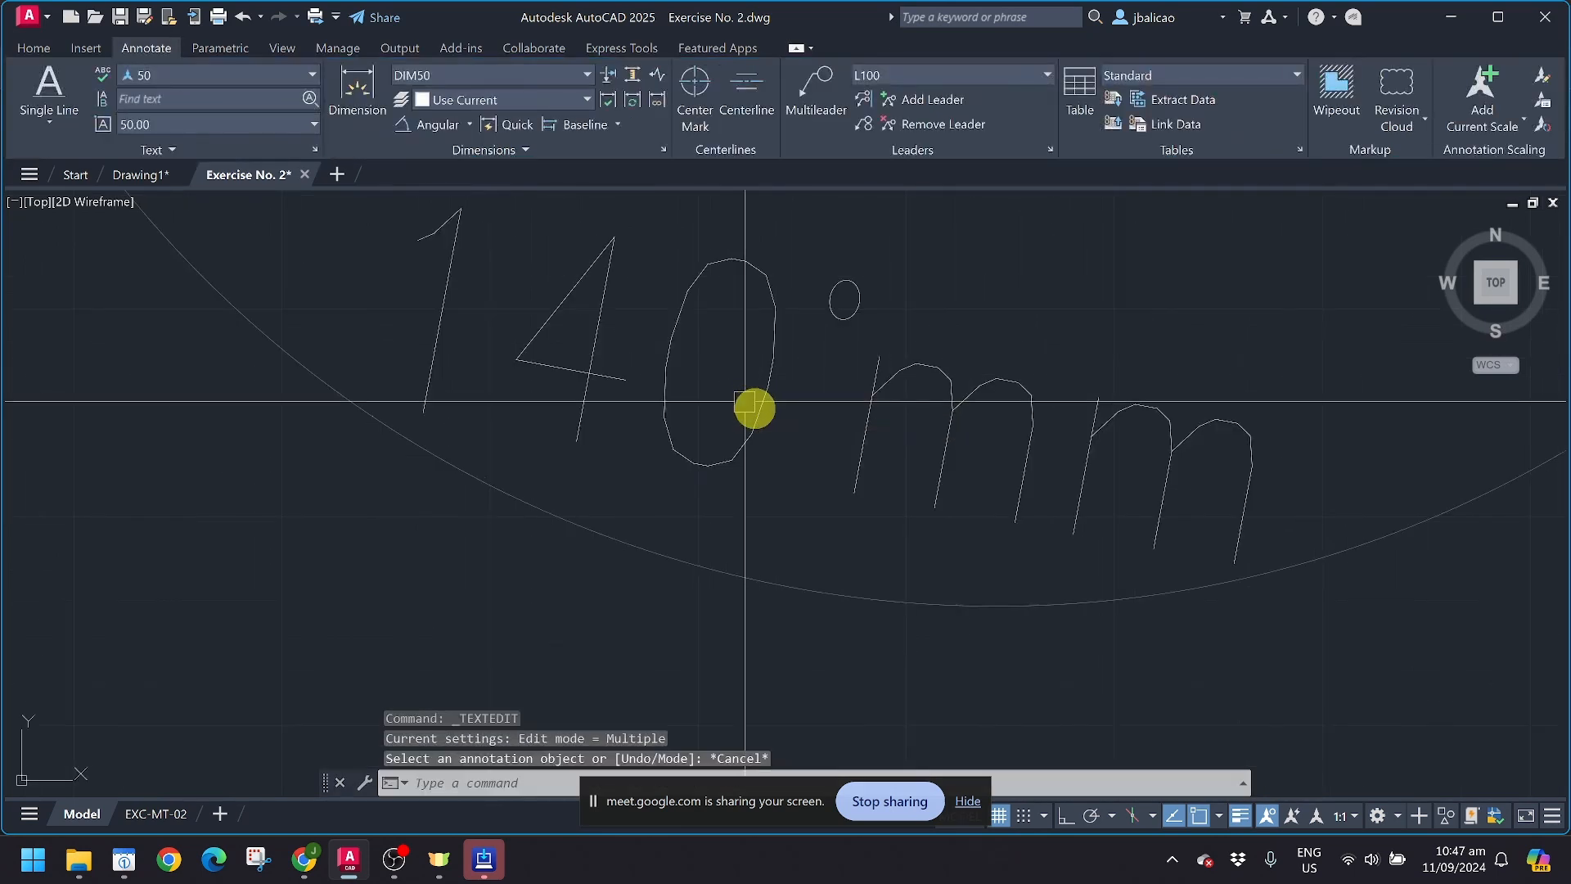
click(764, 412)
double_click(764, 412)
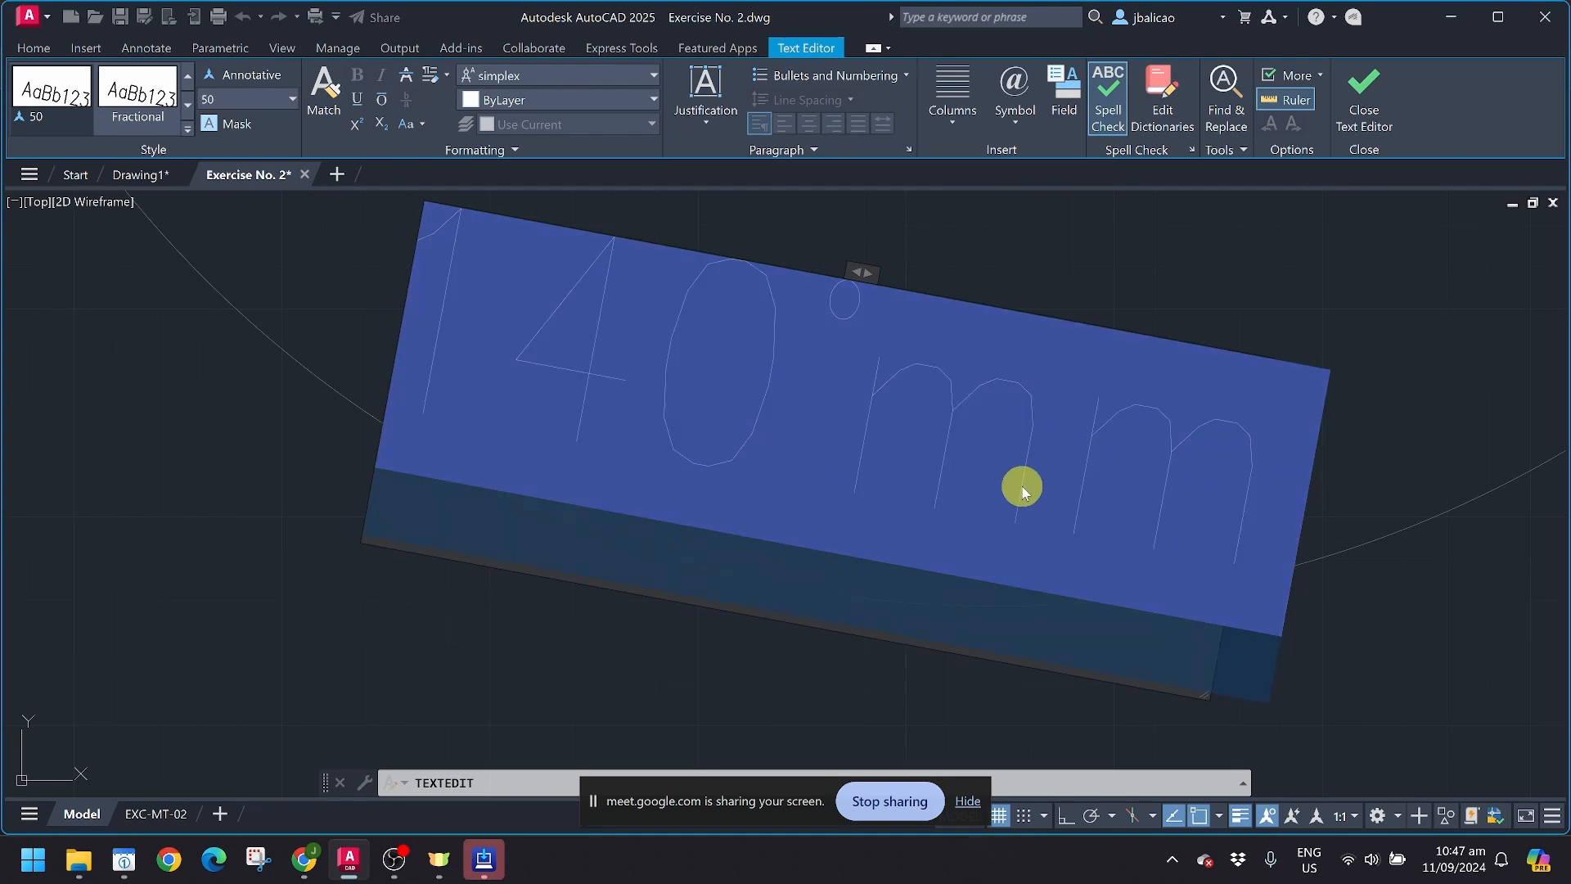
mouse_move(864, 274)
mouse_down()
mouse_move(1547, 305)
mouse_move(1563, 360)
mouse_move(1466, 365)
mouse_up()
scroll(1304, 375, down, 5)
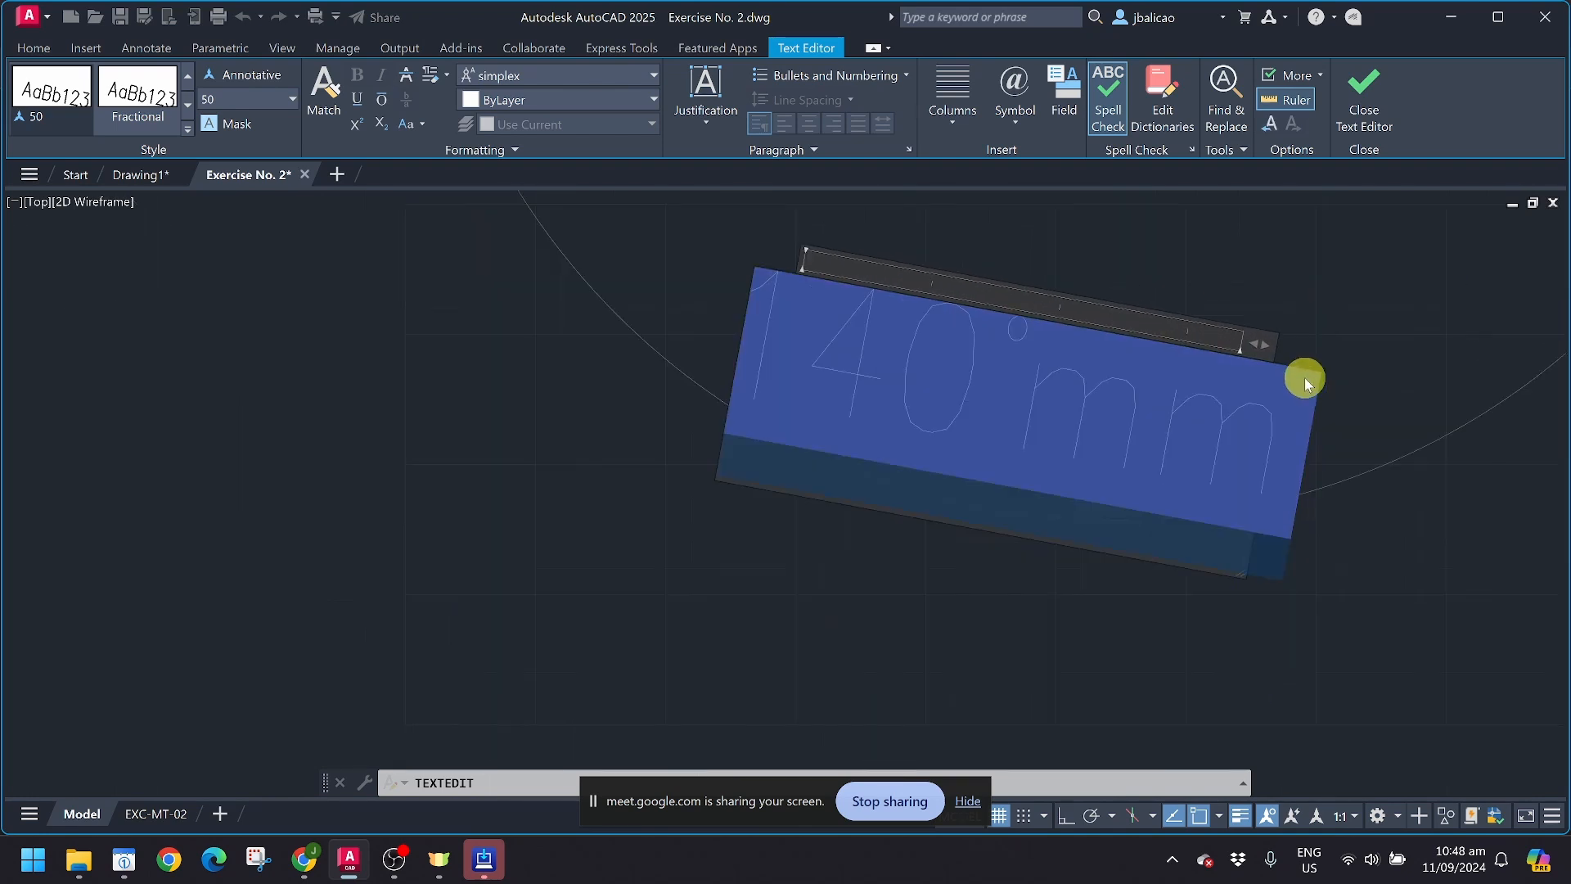
drag(1283, 355, 1425, 381)
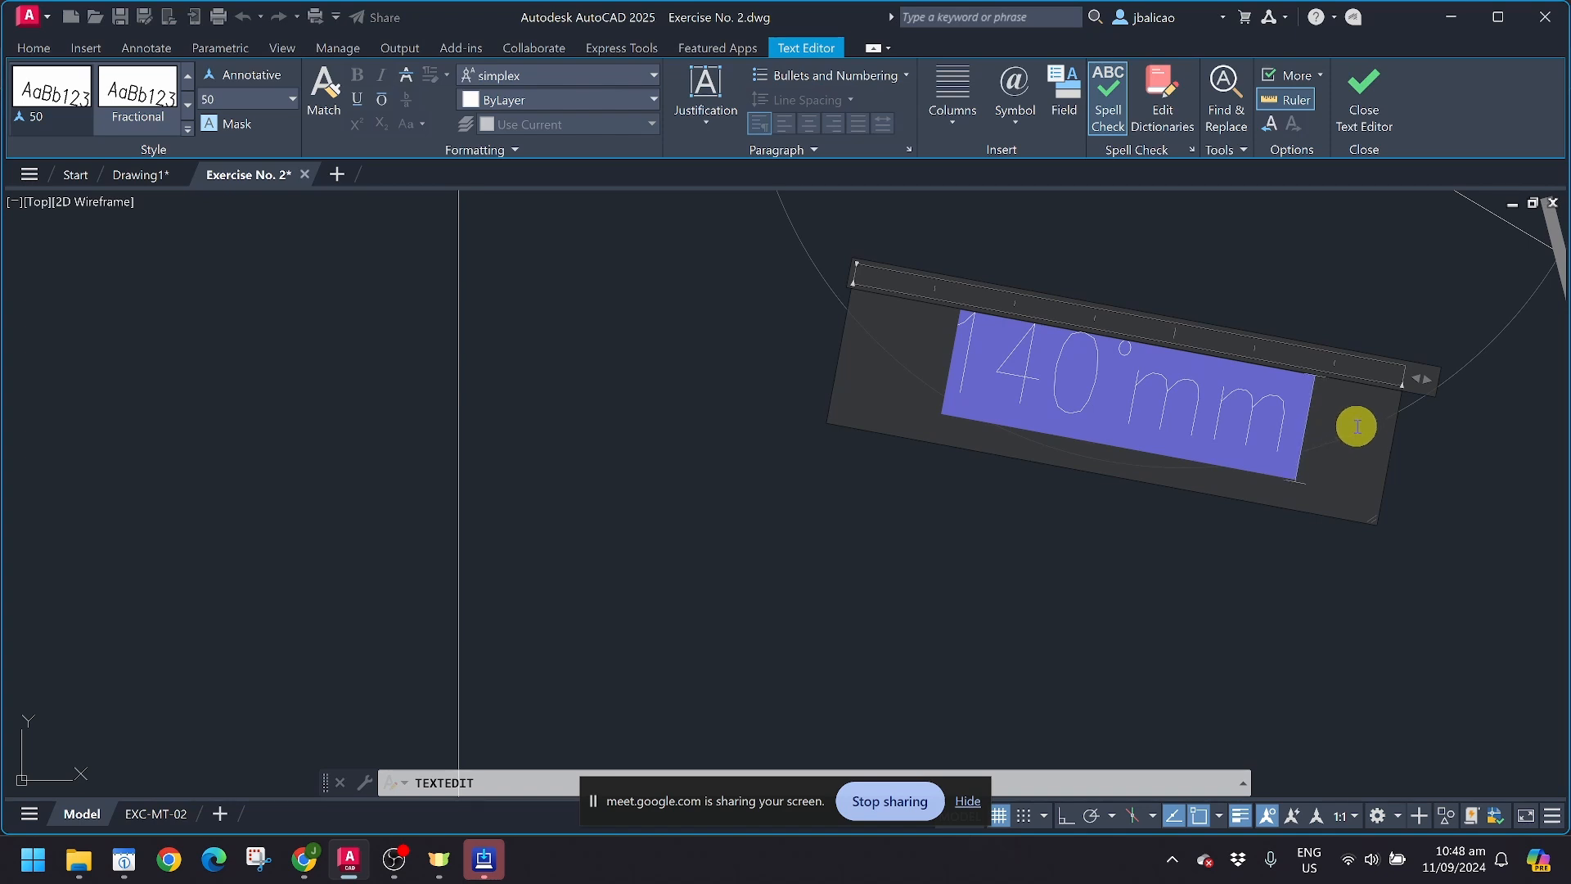
key(BackSpace)
key(ctrl+z)
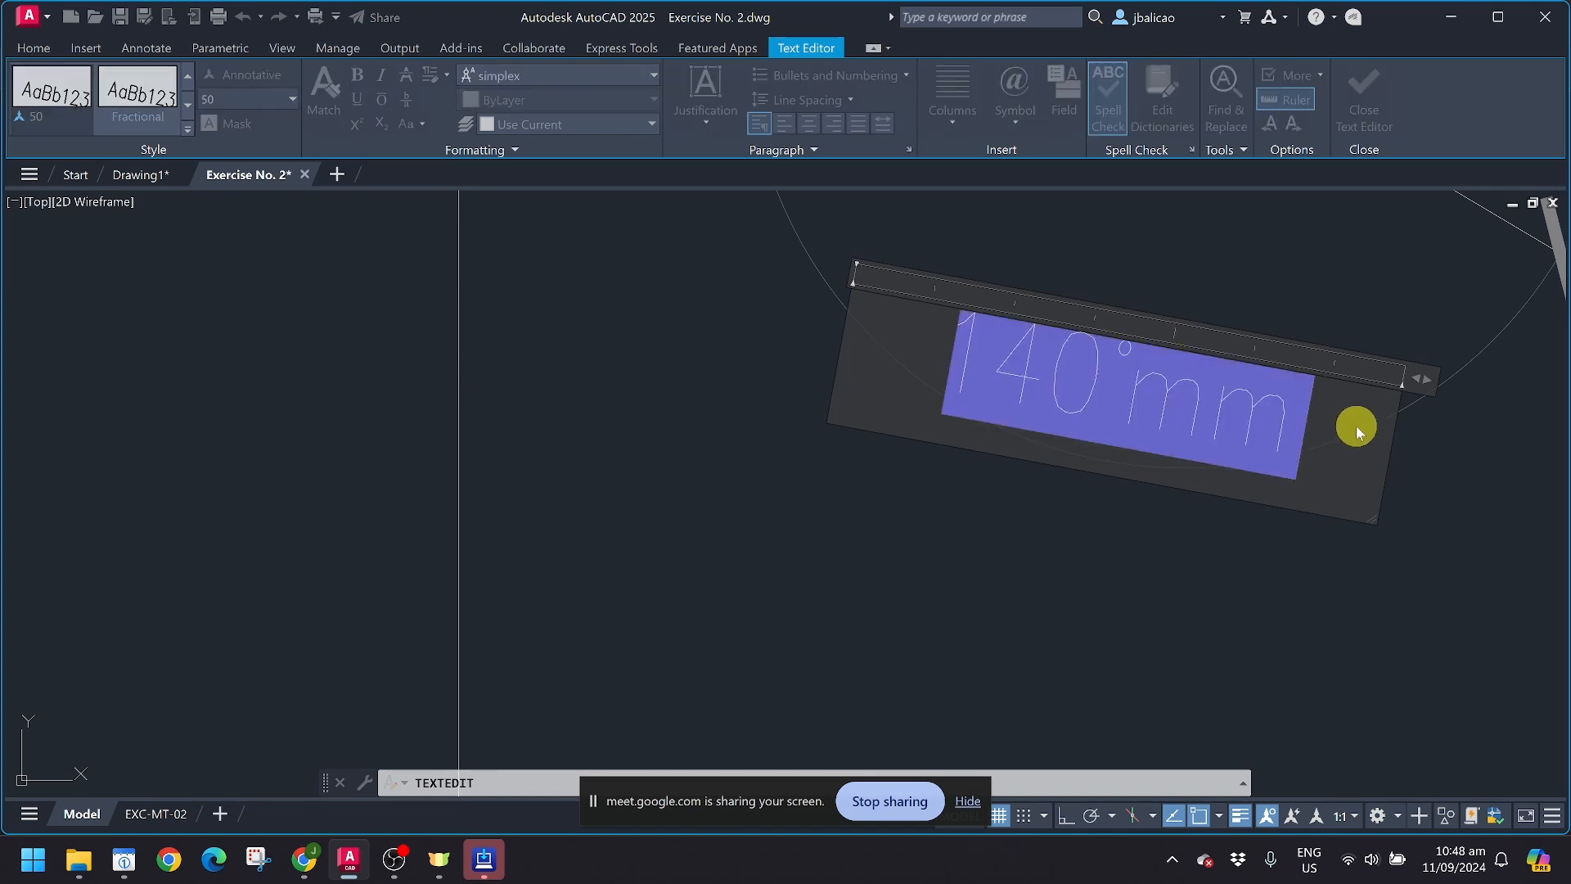
click(1320, 542)
scroll(1138, 569, down, 2)
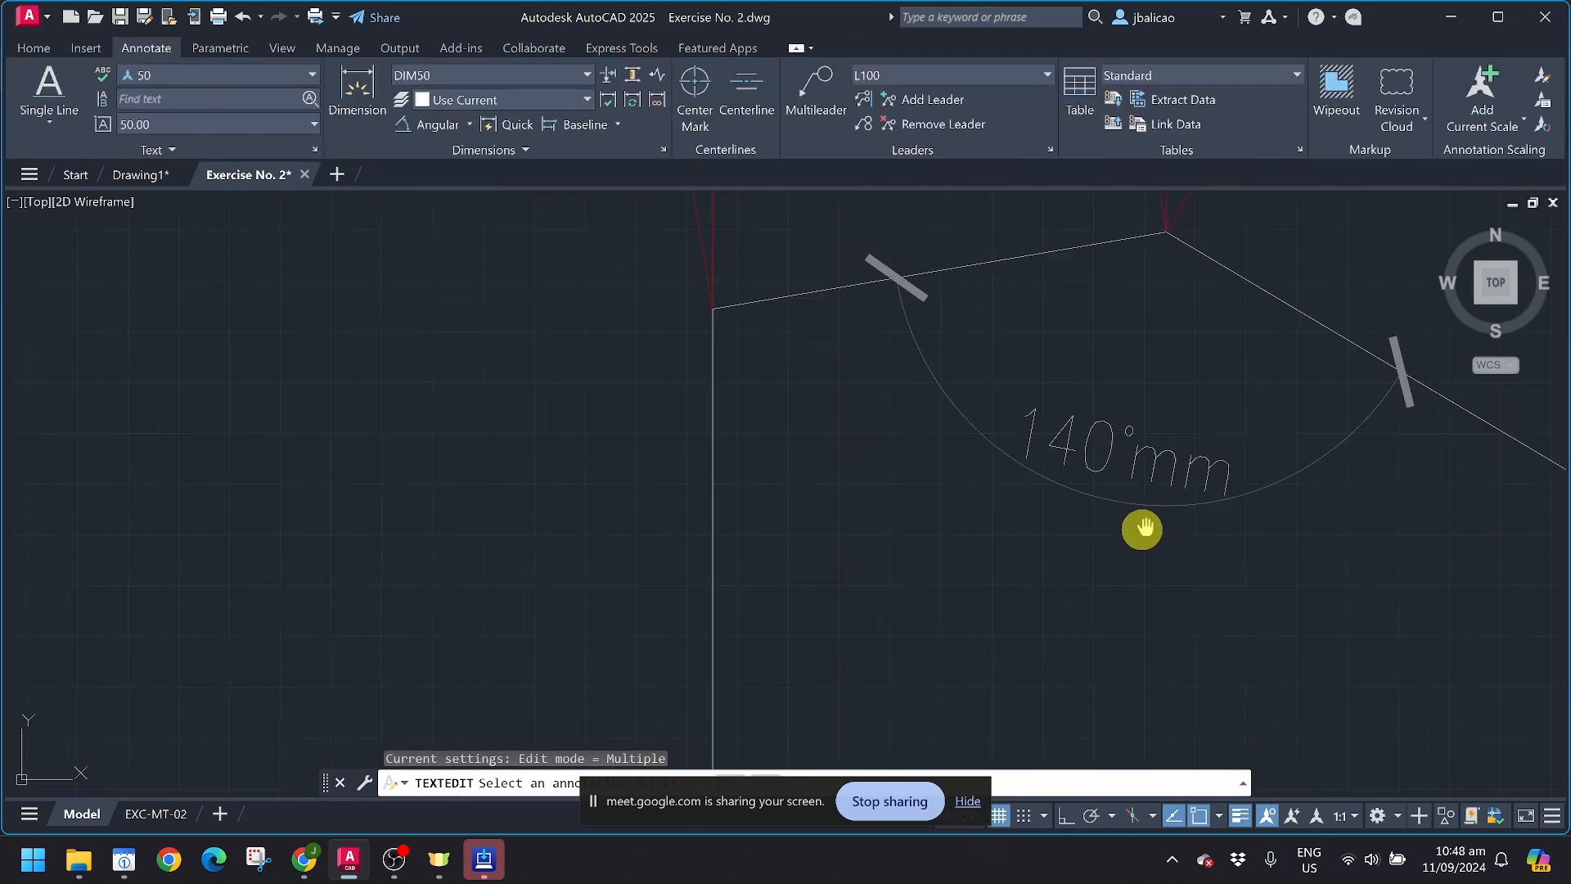
middle_drag(1143, 530, 993, 584)
key(Escape)
scroll(990, 501, down, 2)
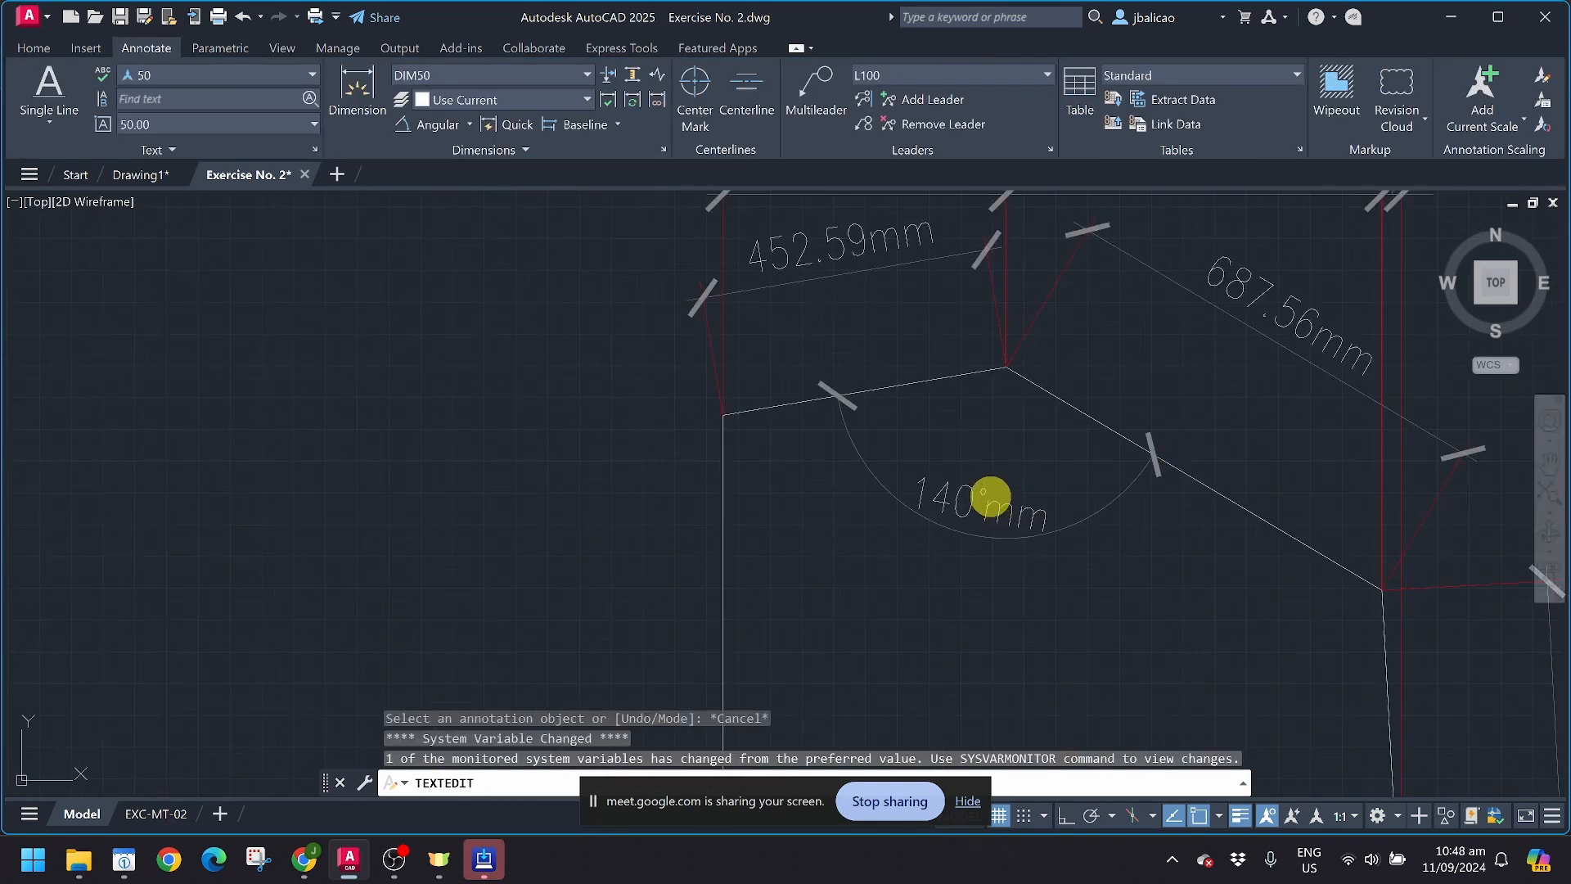
key(Escape)
scroll(986, 504, down, 2)
key(space)
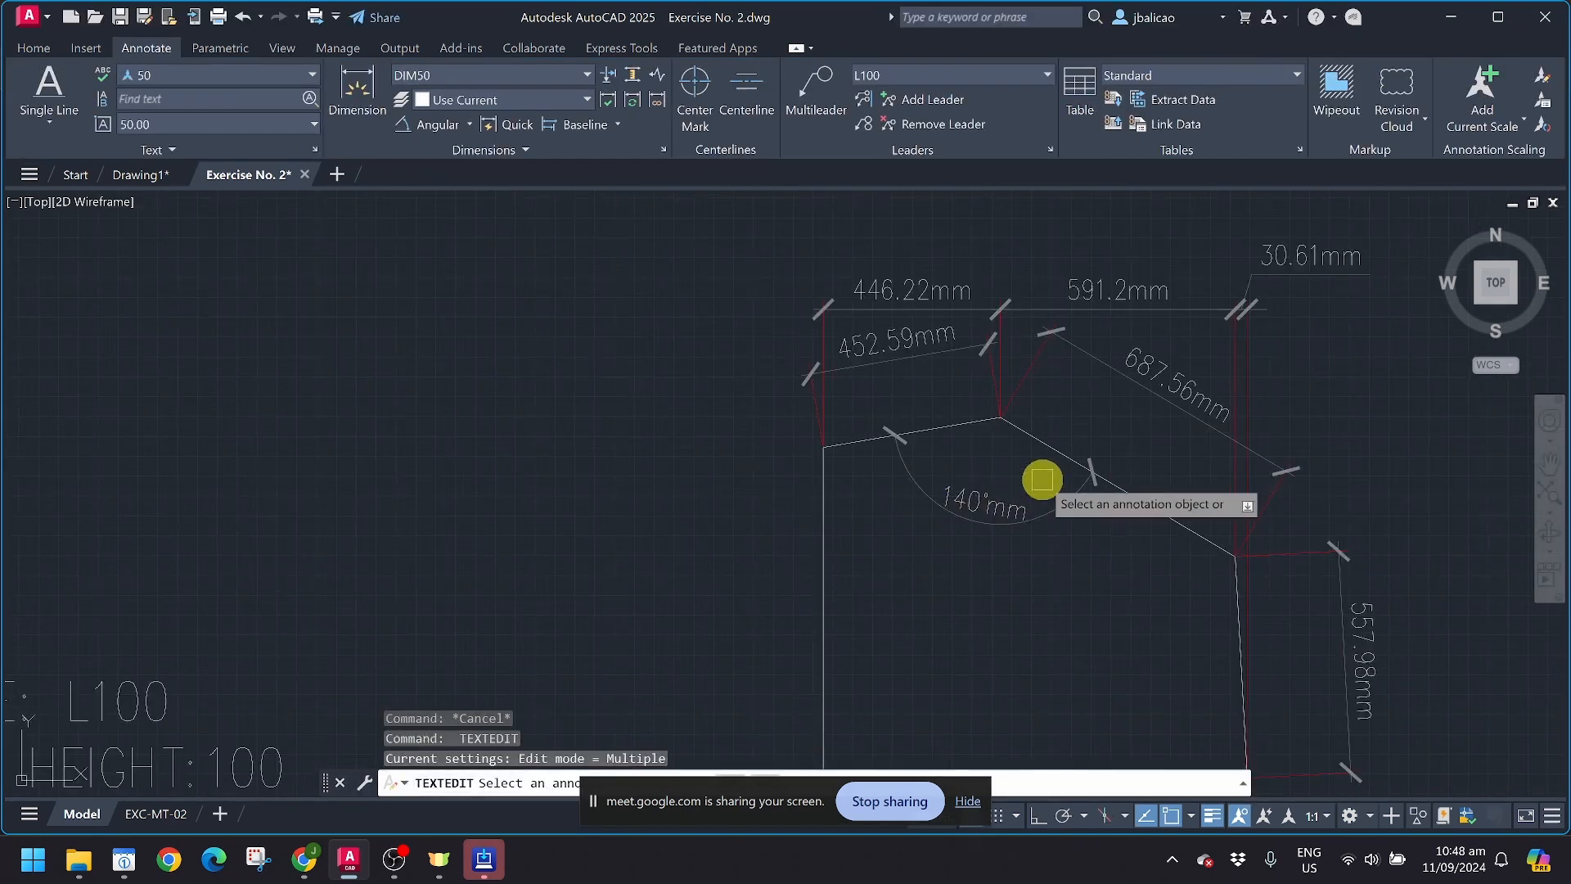
middle_drag(1042, 477, 897, 502)
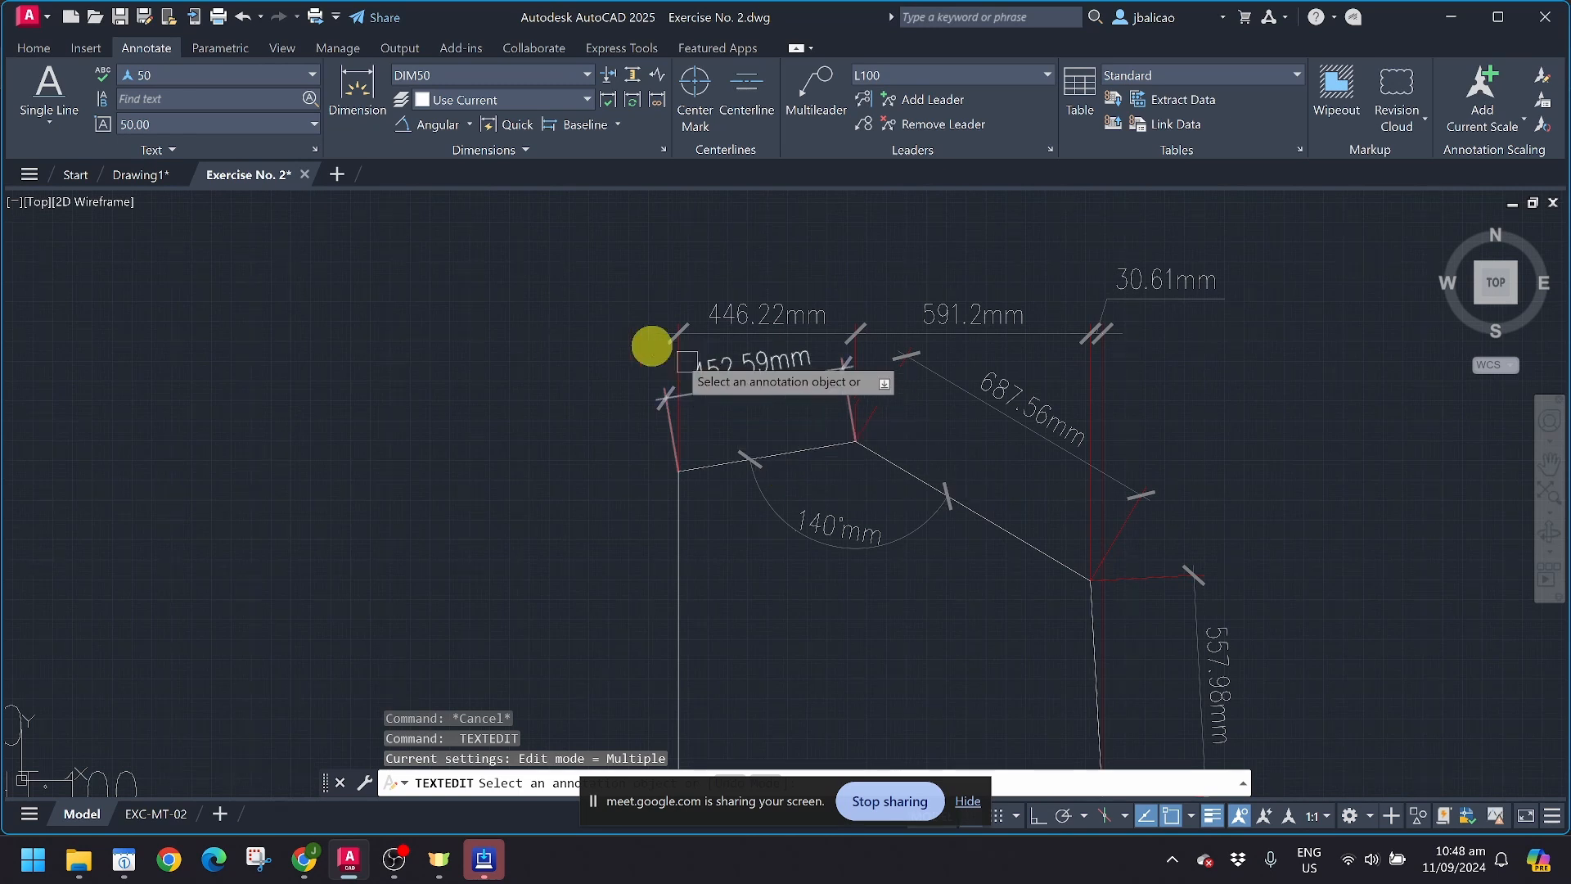
click(472, 124)
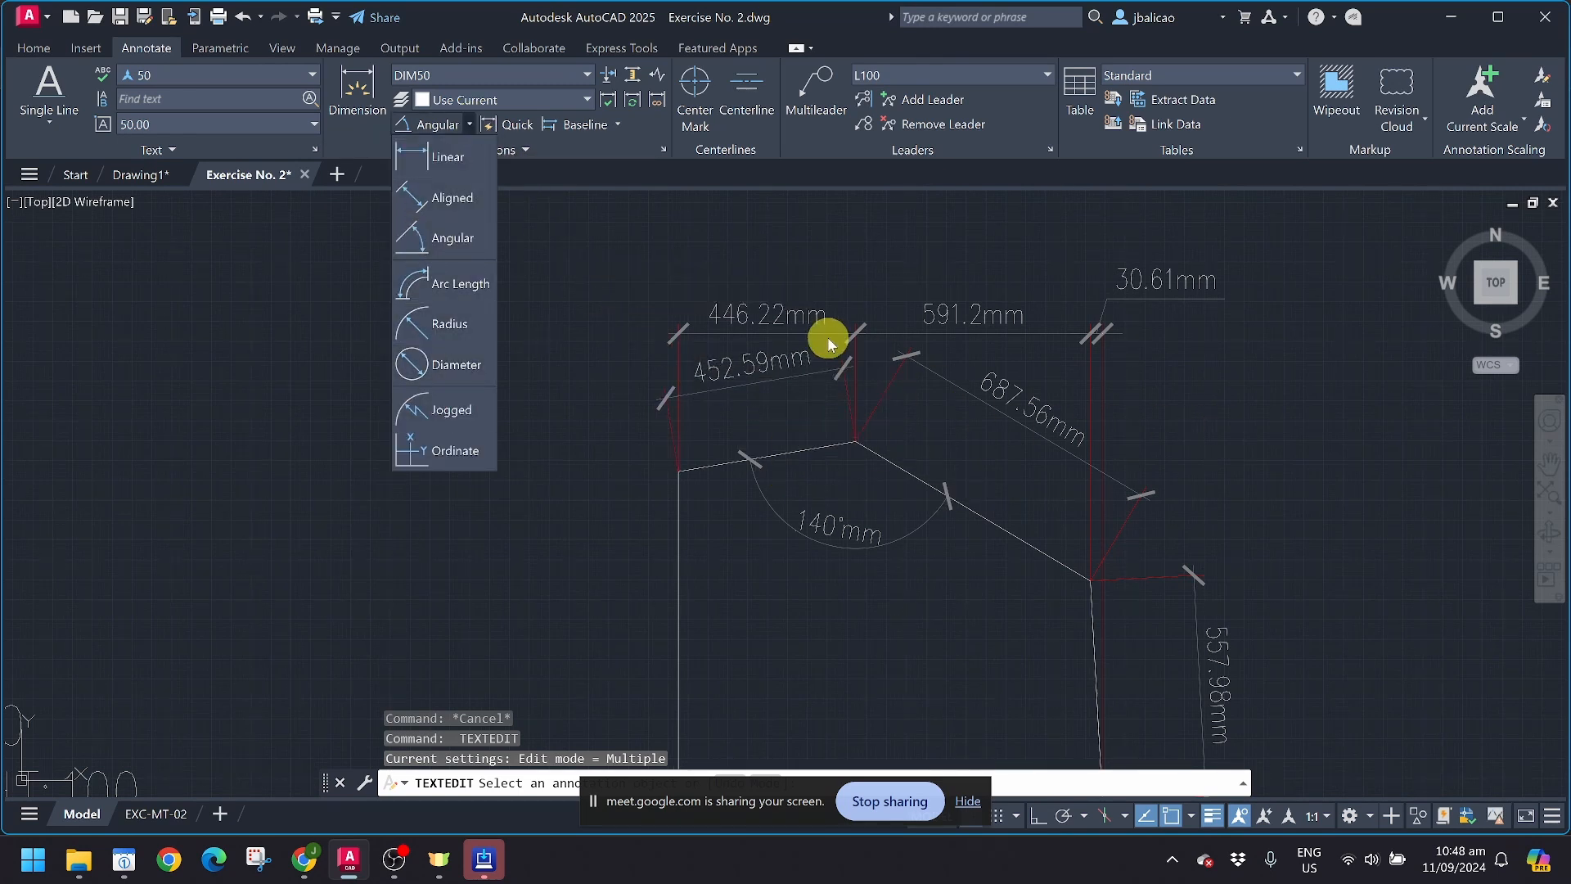
Step: Fillet the corner between the sample shape's vertical left side and its bottom side with a radius of 200
middle_drag(1183, 442, 1118, 303)
scroll(607, 422, up, 2)
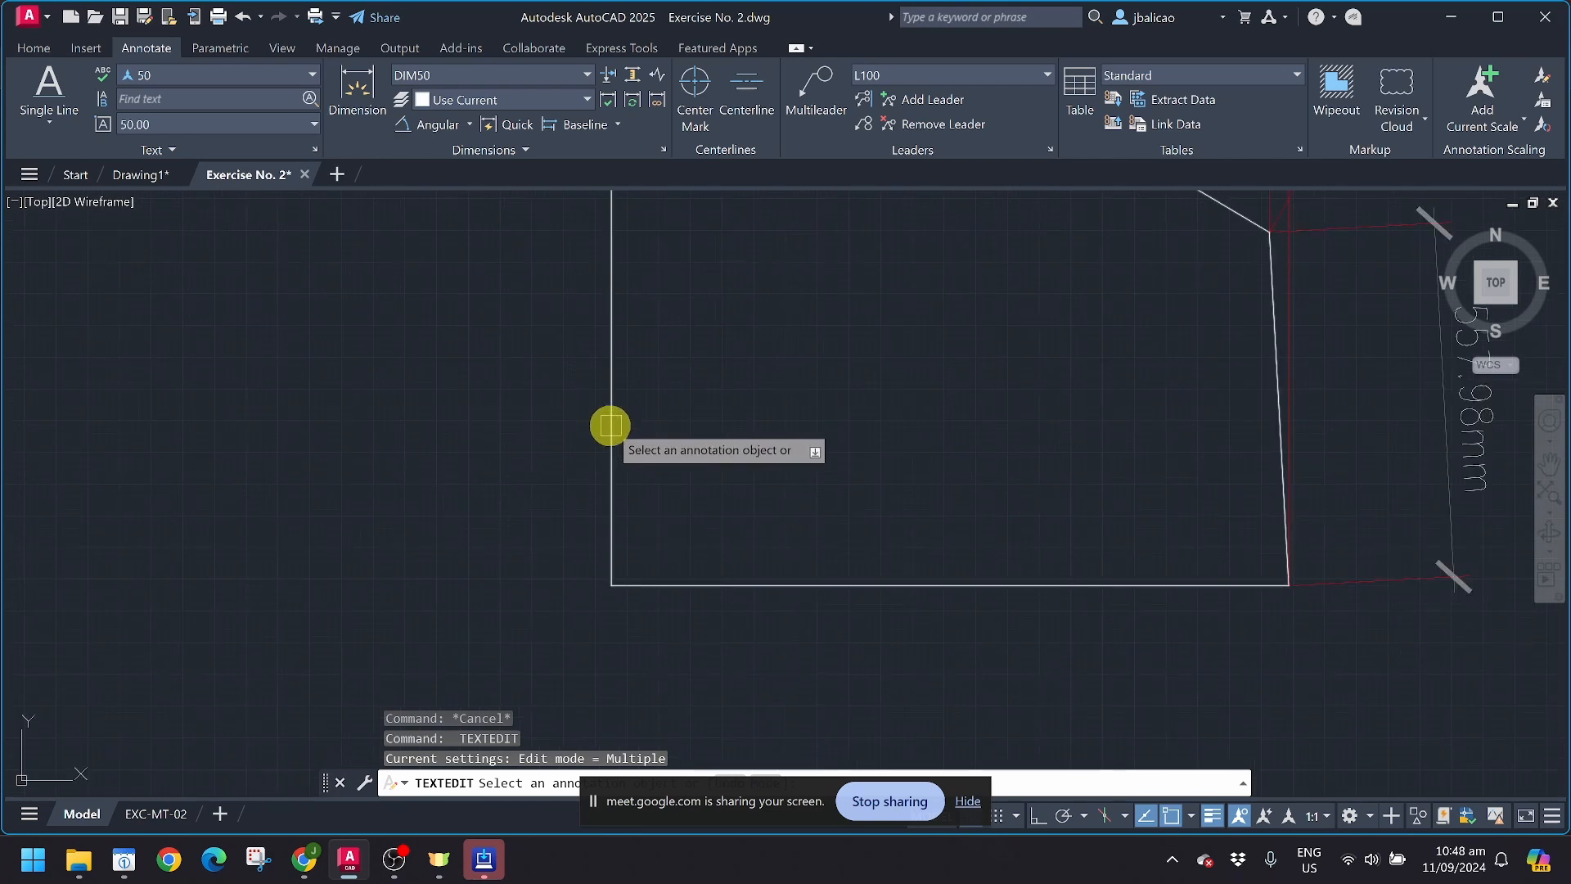
key(Escape)
click(36, 48)
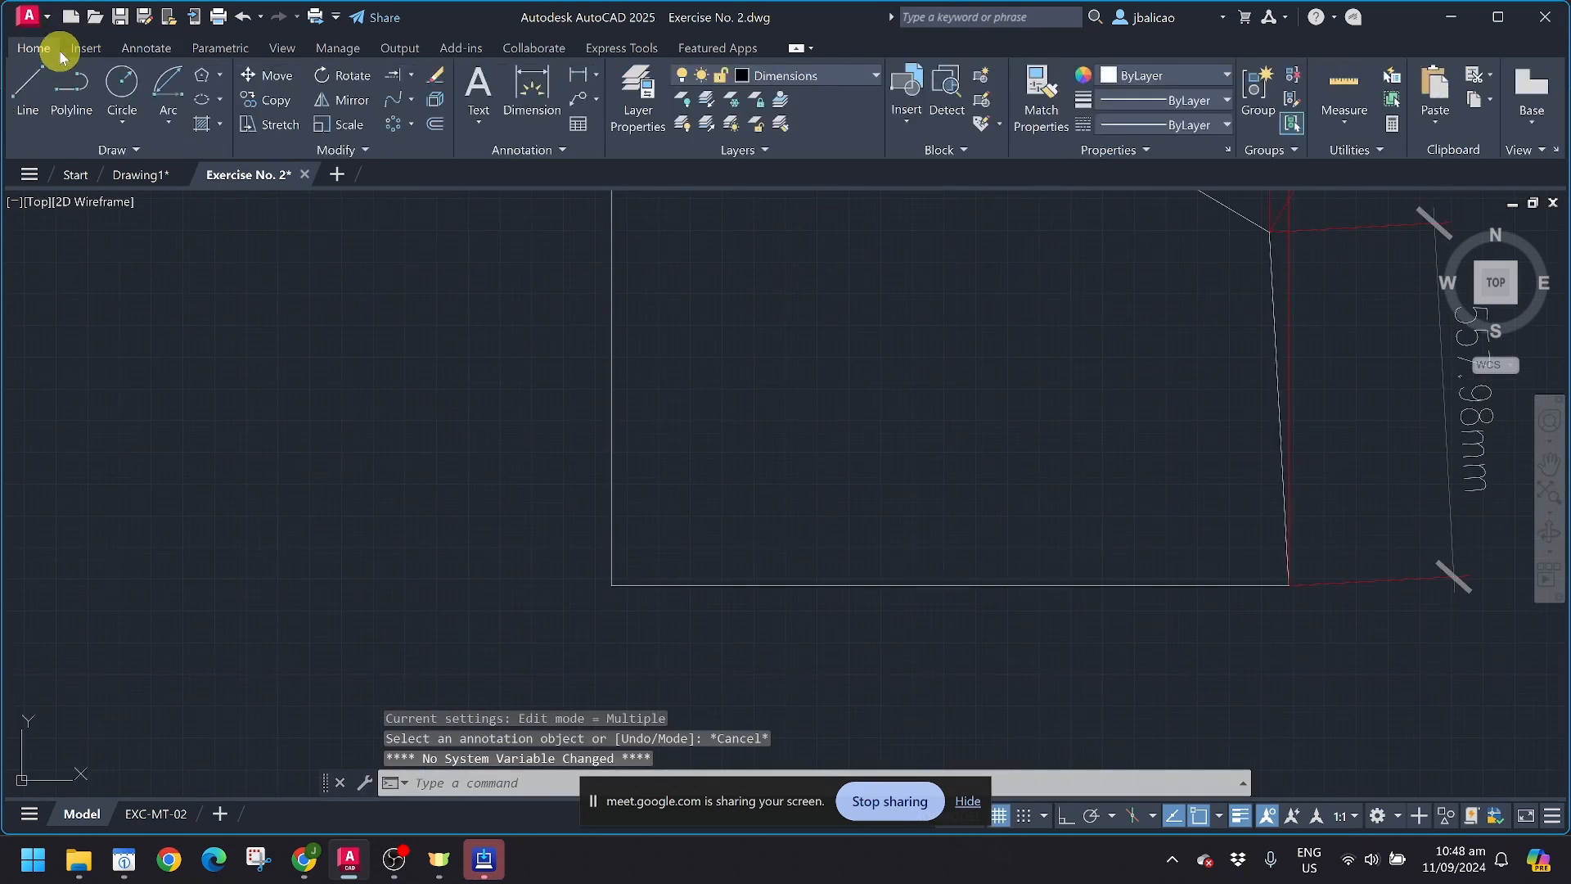
click(411, 100)
click(414, 127)
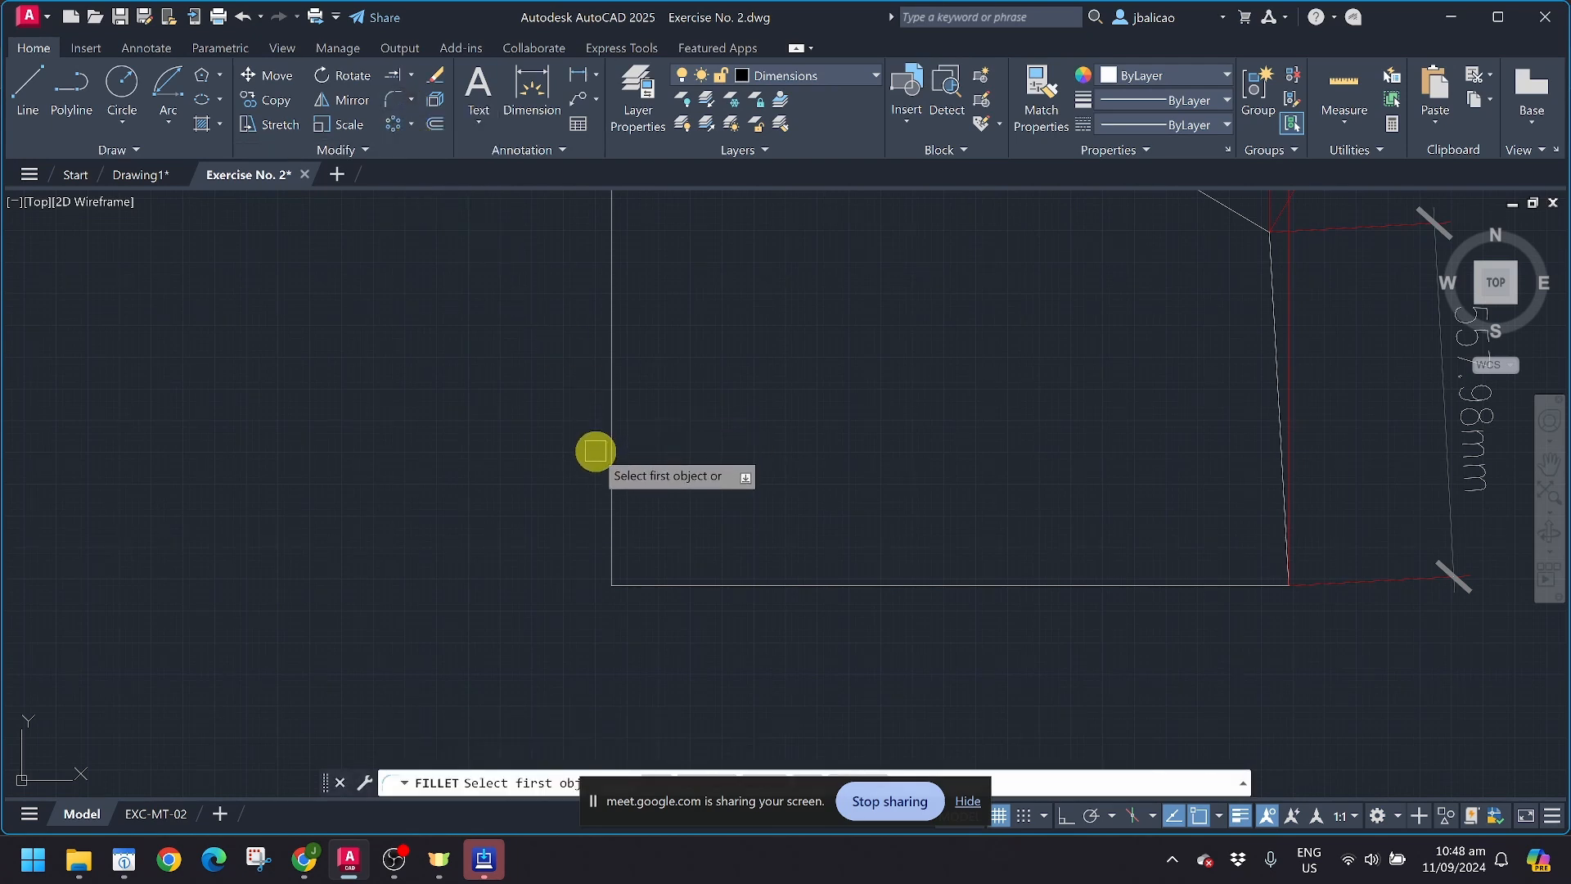
text(r)
key(Return)
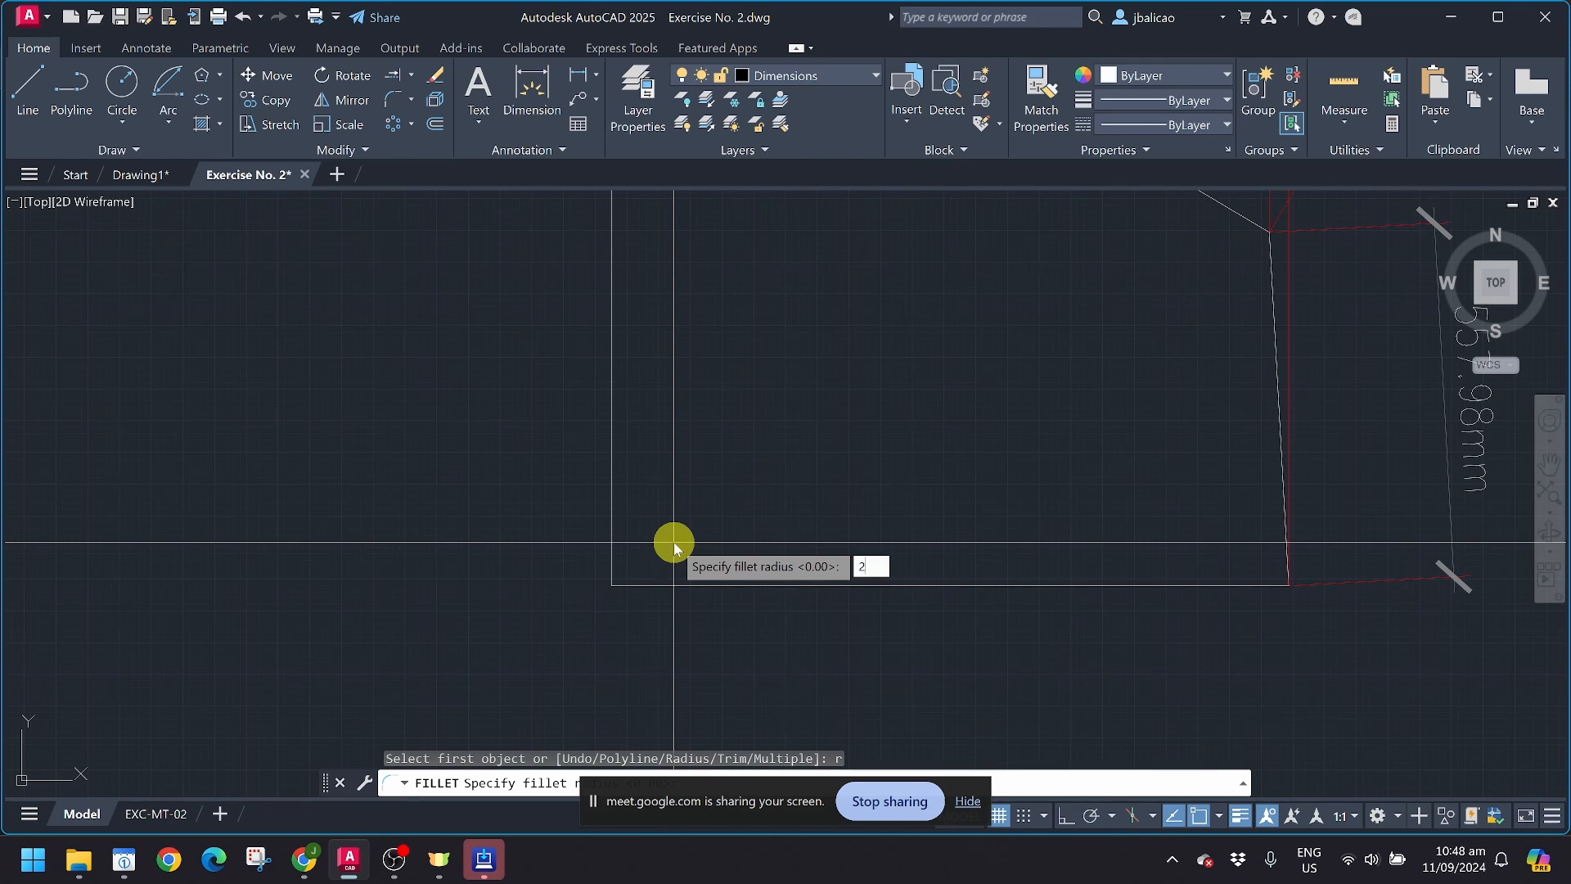
key(Return)
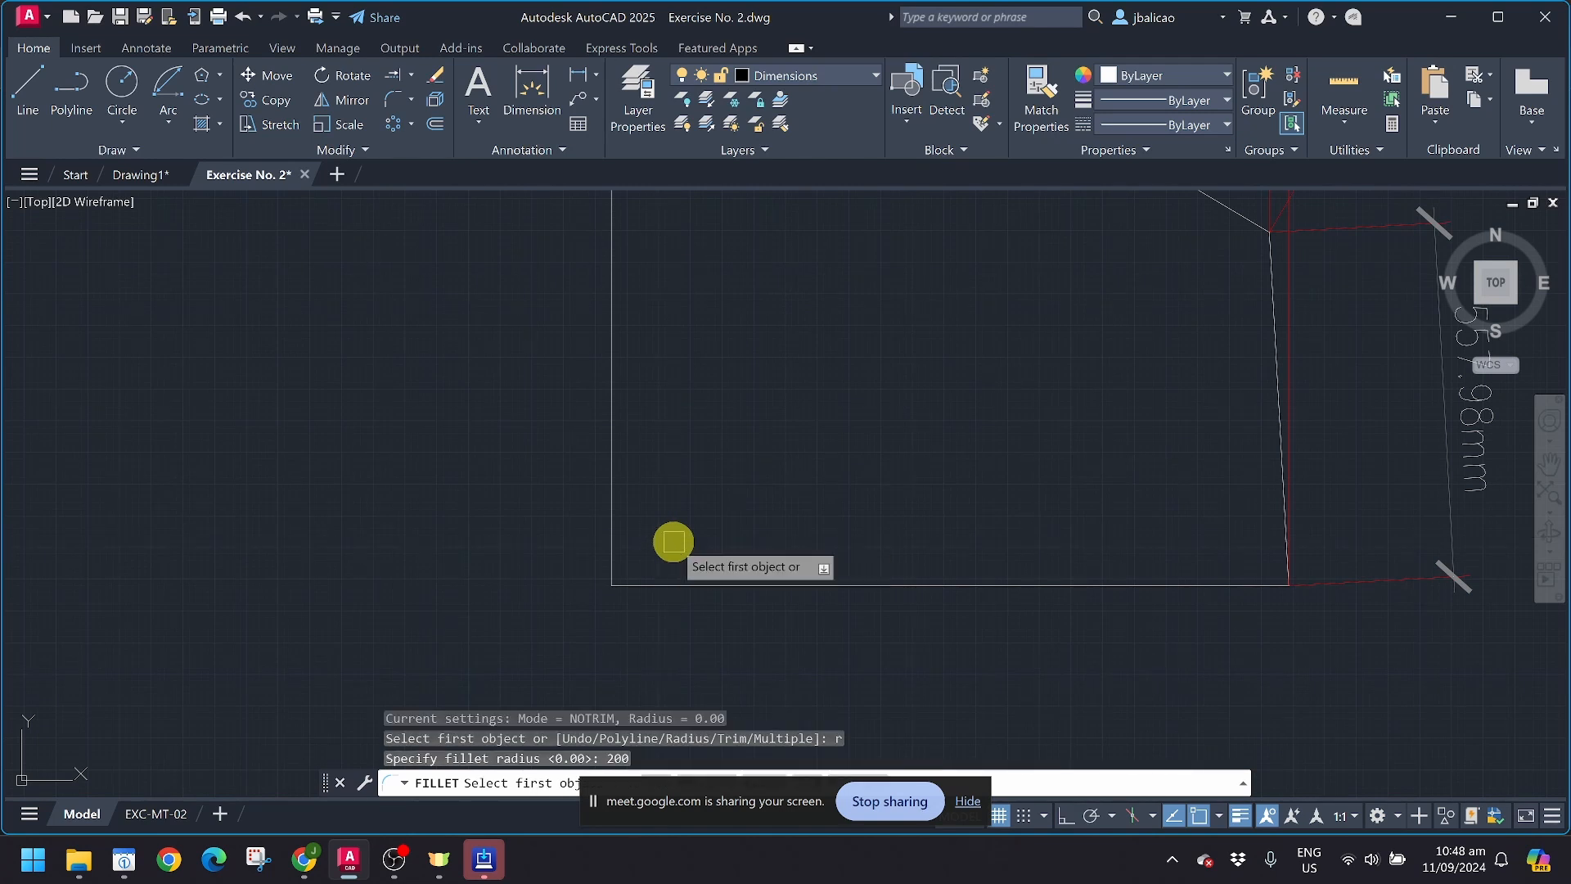
click(613, 480)
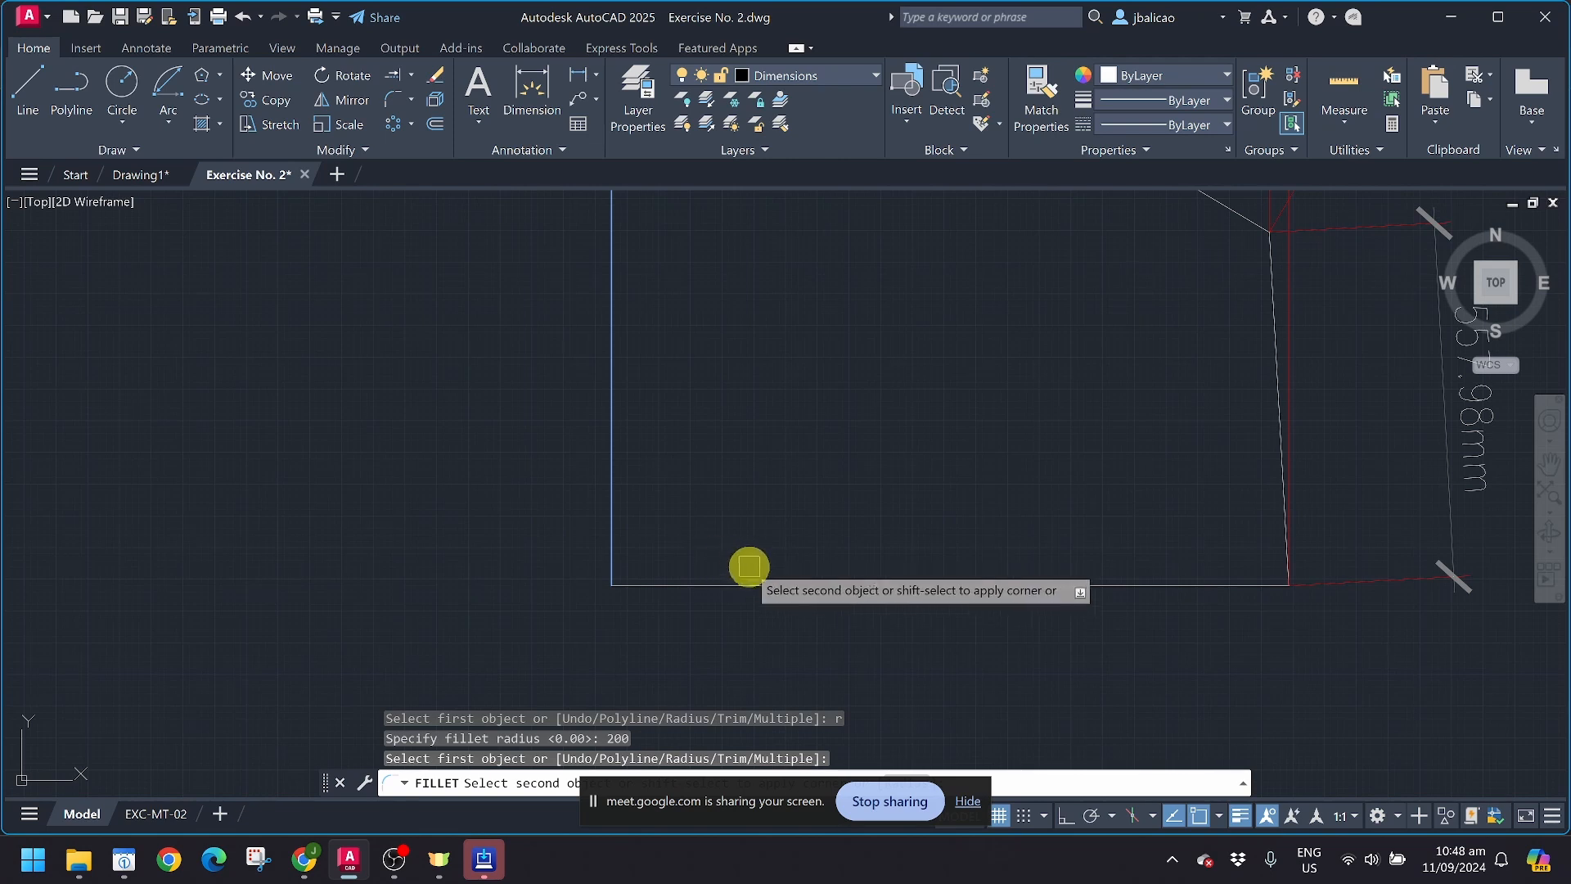
key(Escape)
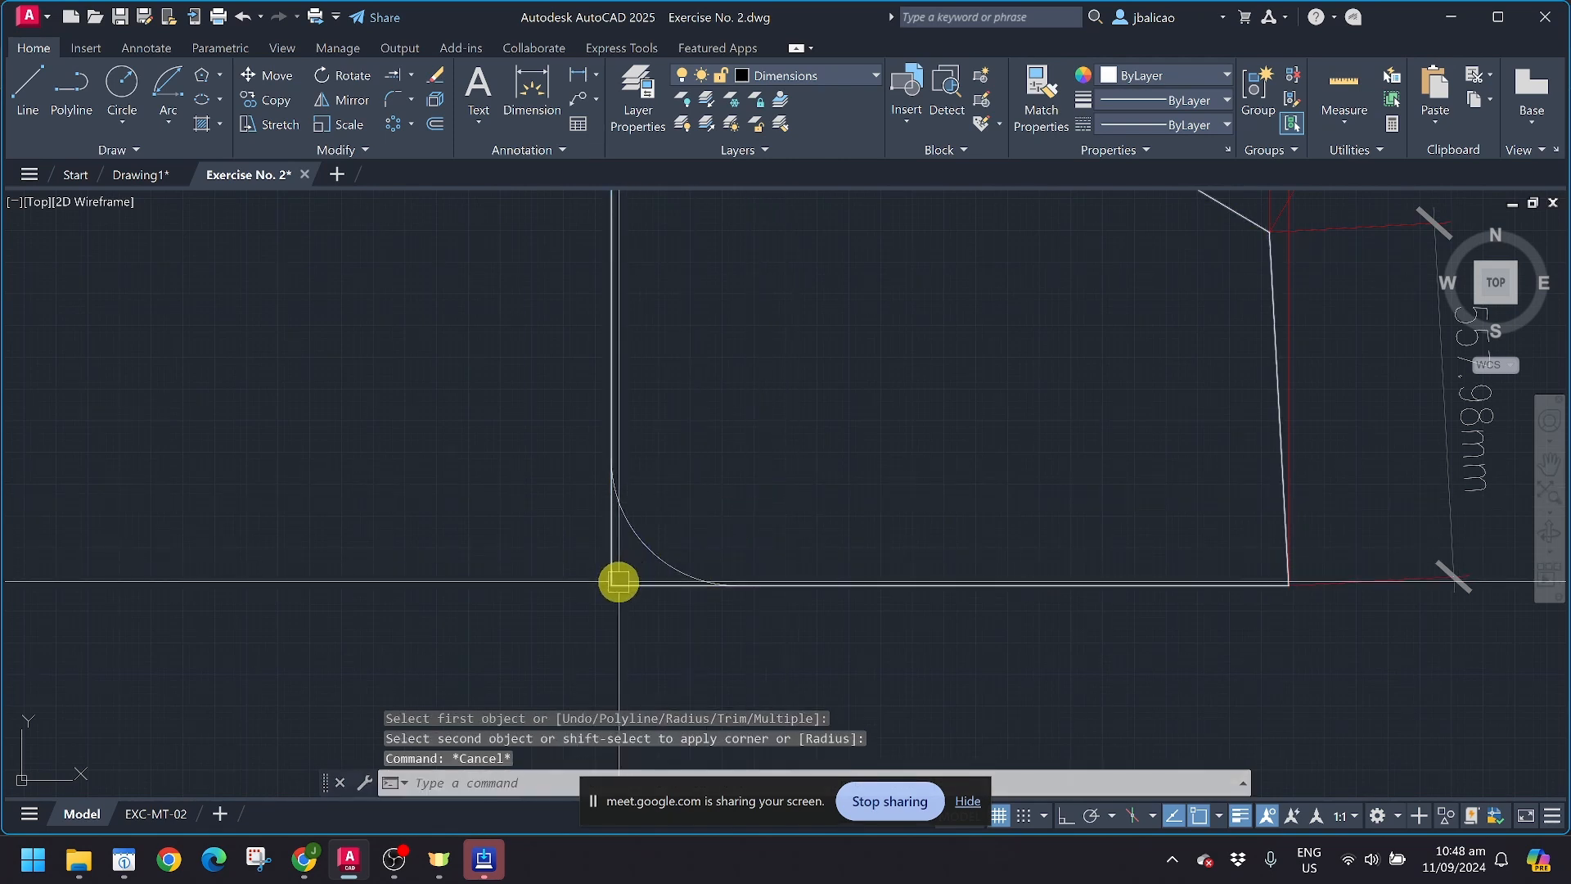
click(623, 591)
key(Escape)
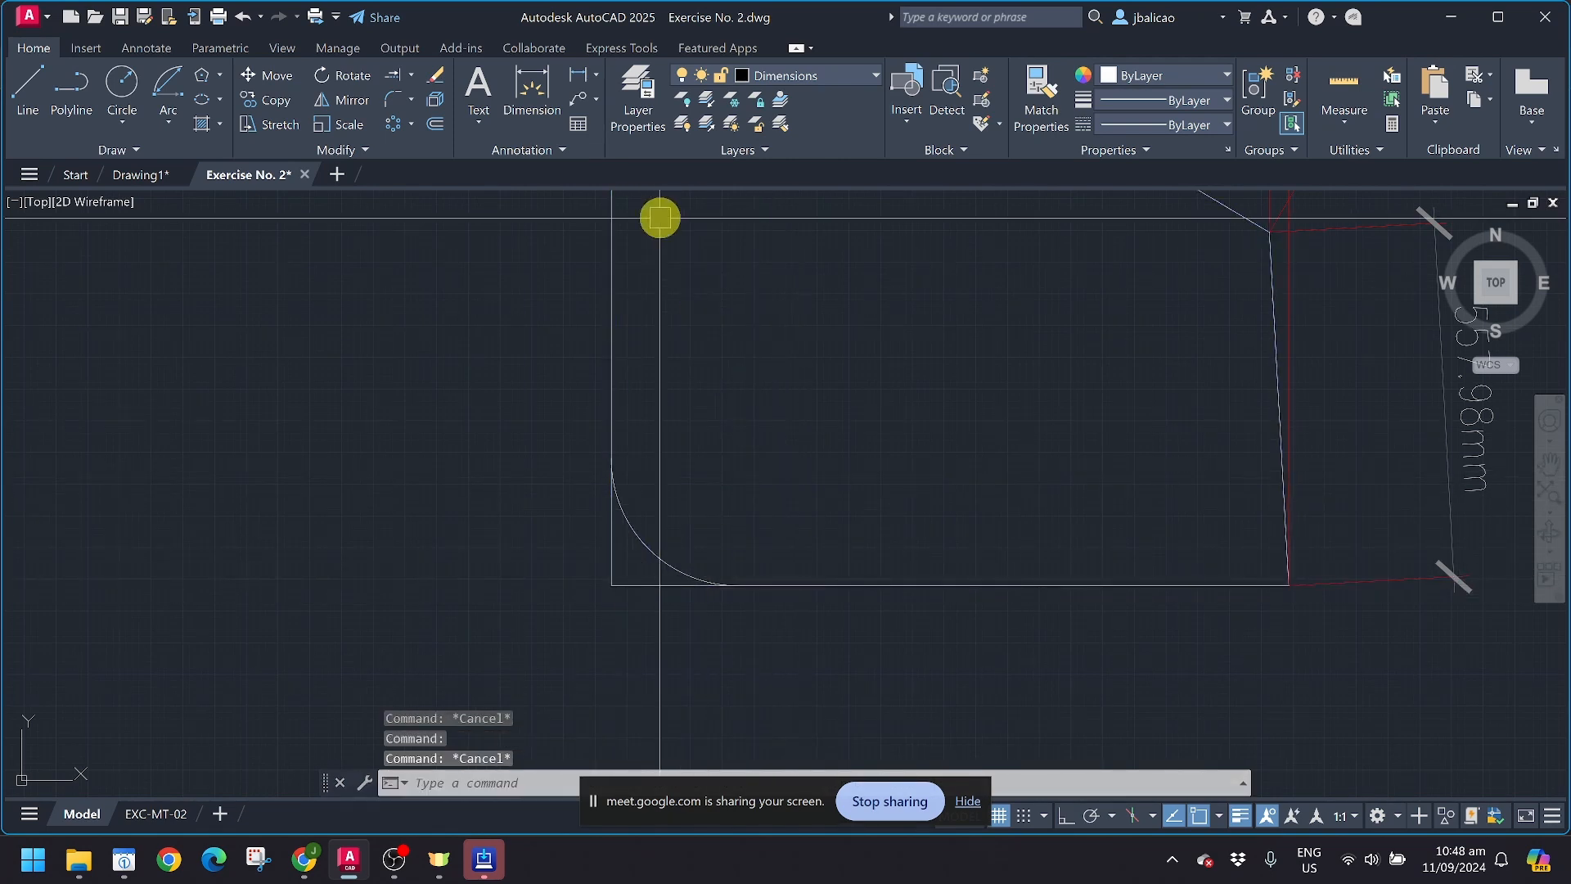
Step: Add a radius dimension to the fillet arc, placing its text outside the shape beyond the vertical side
click(151, 49)
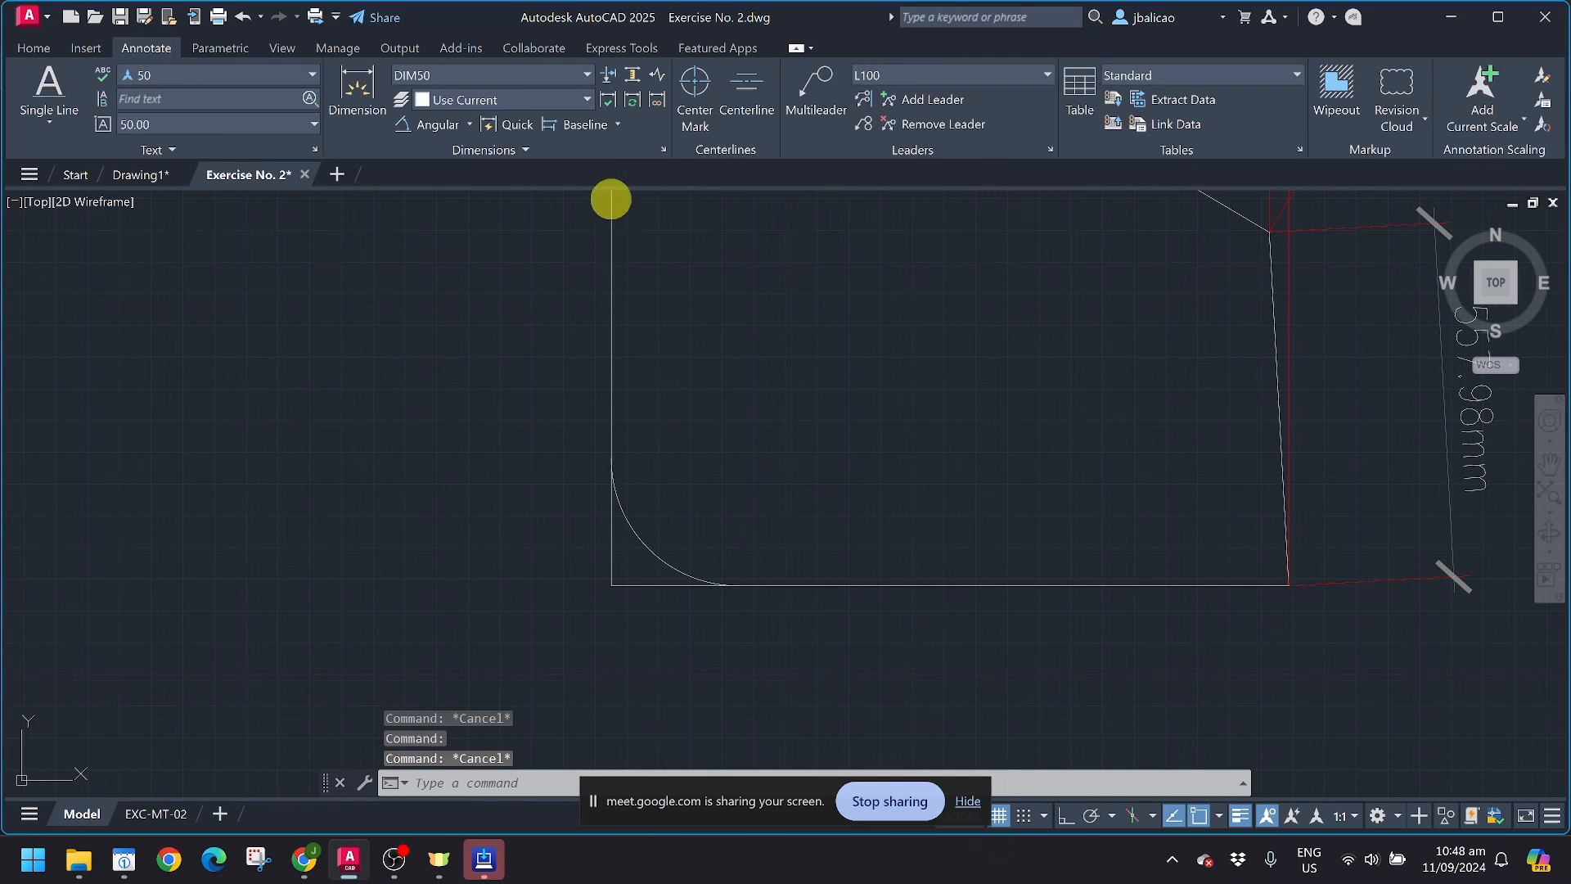
click(471, 125)
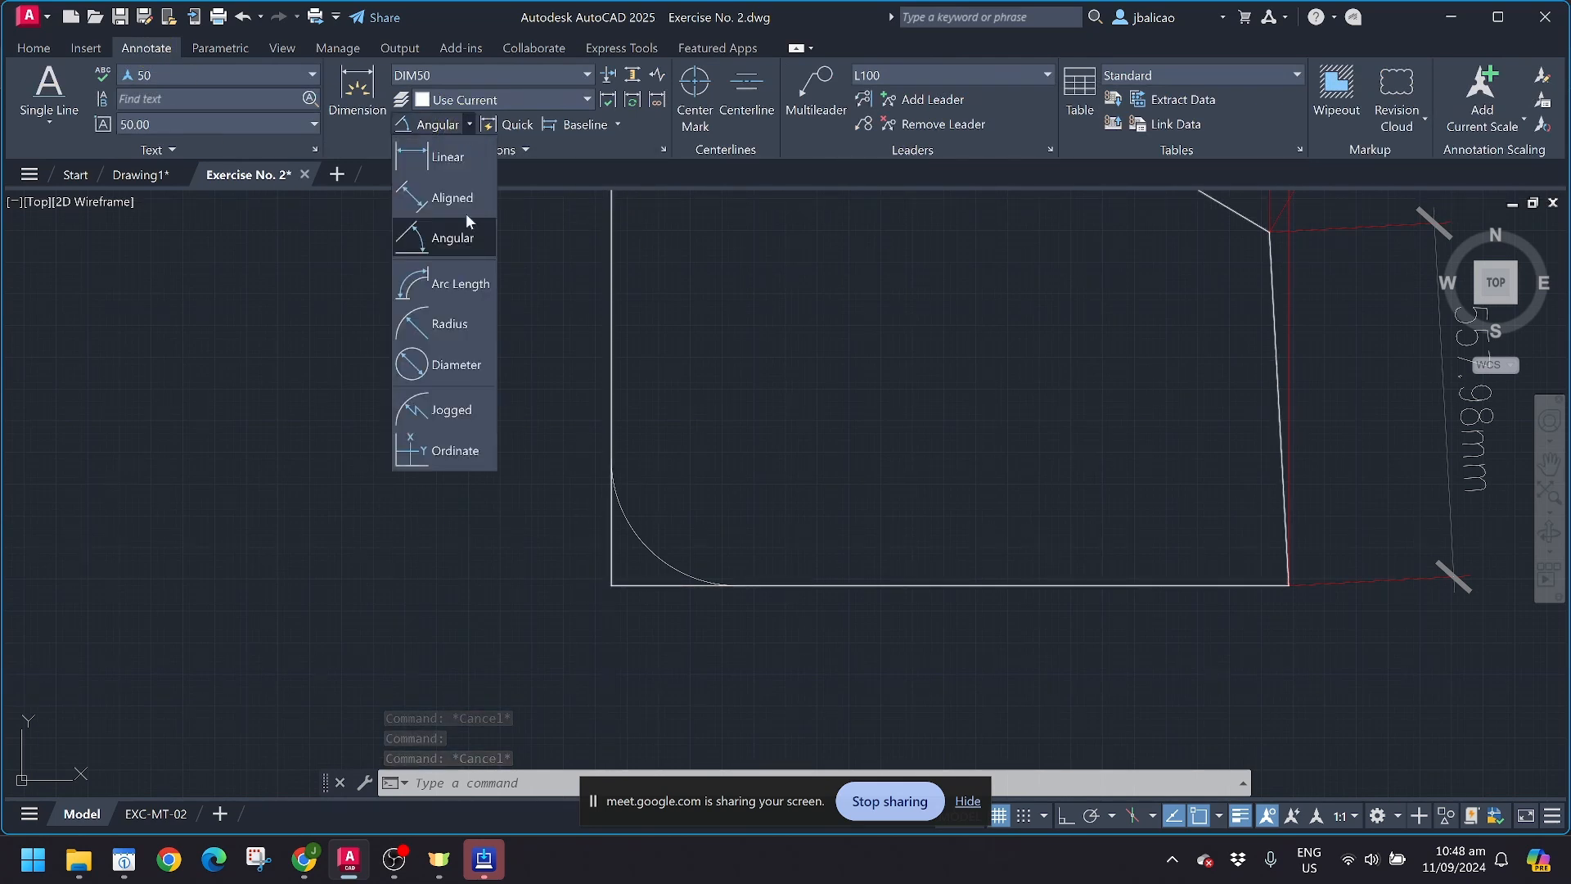
click(451, 324)
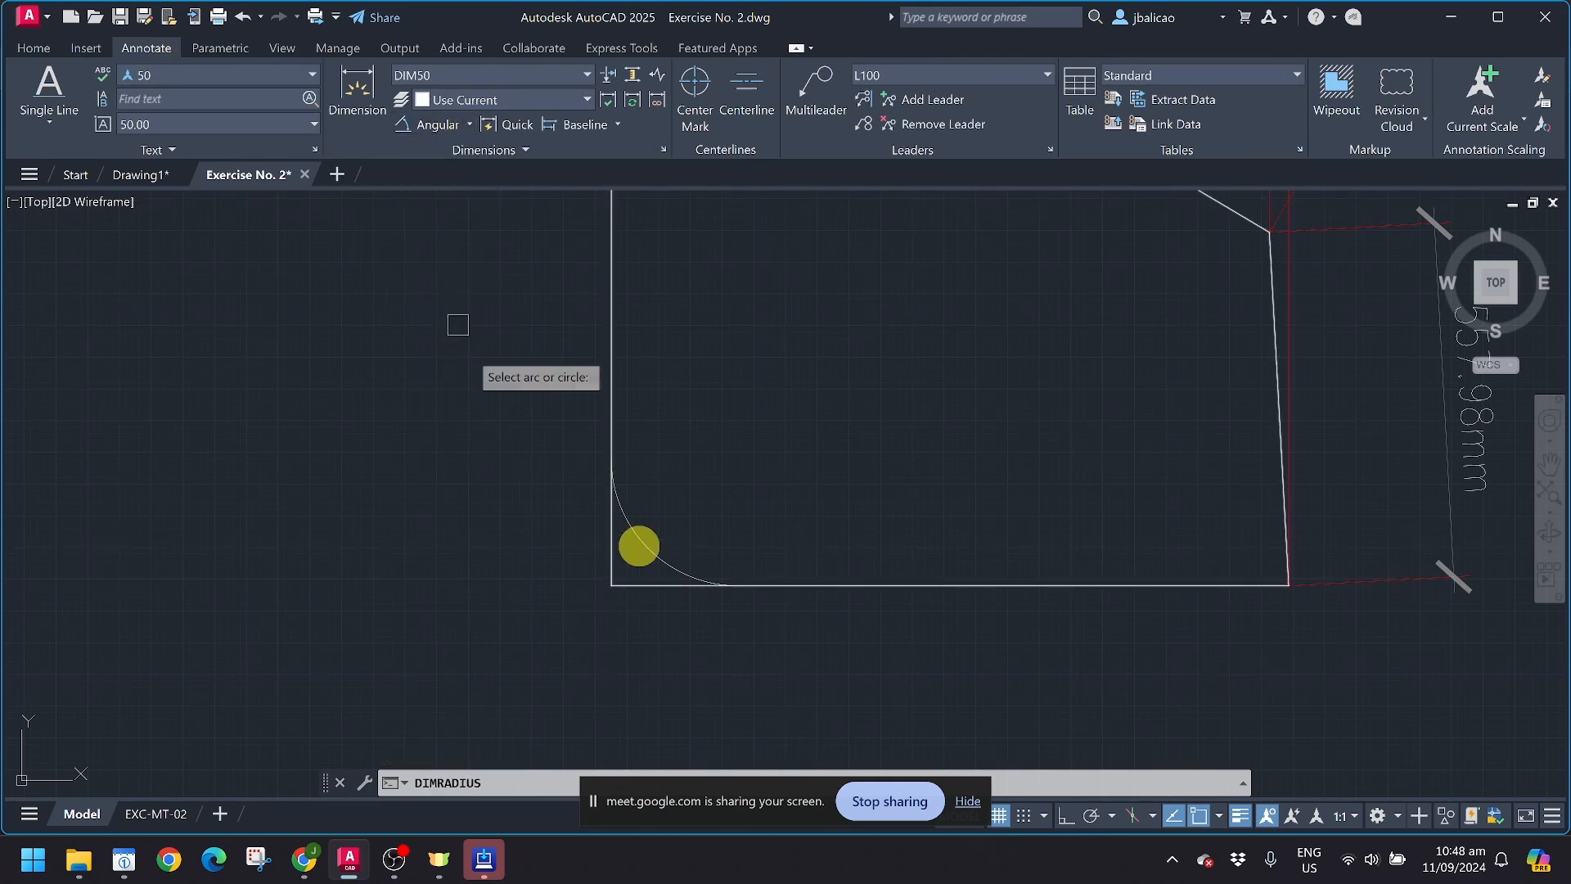
click(654, 554)
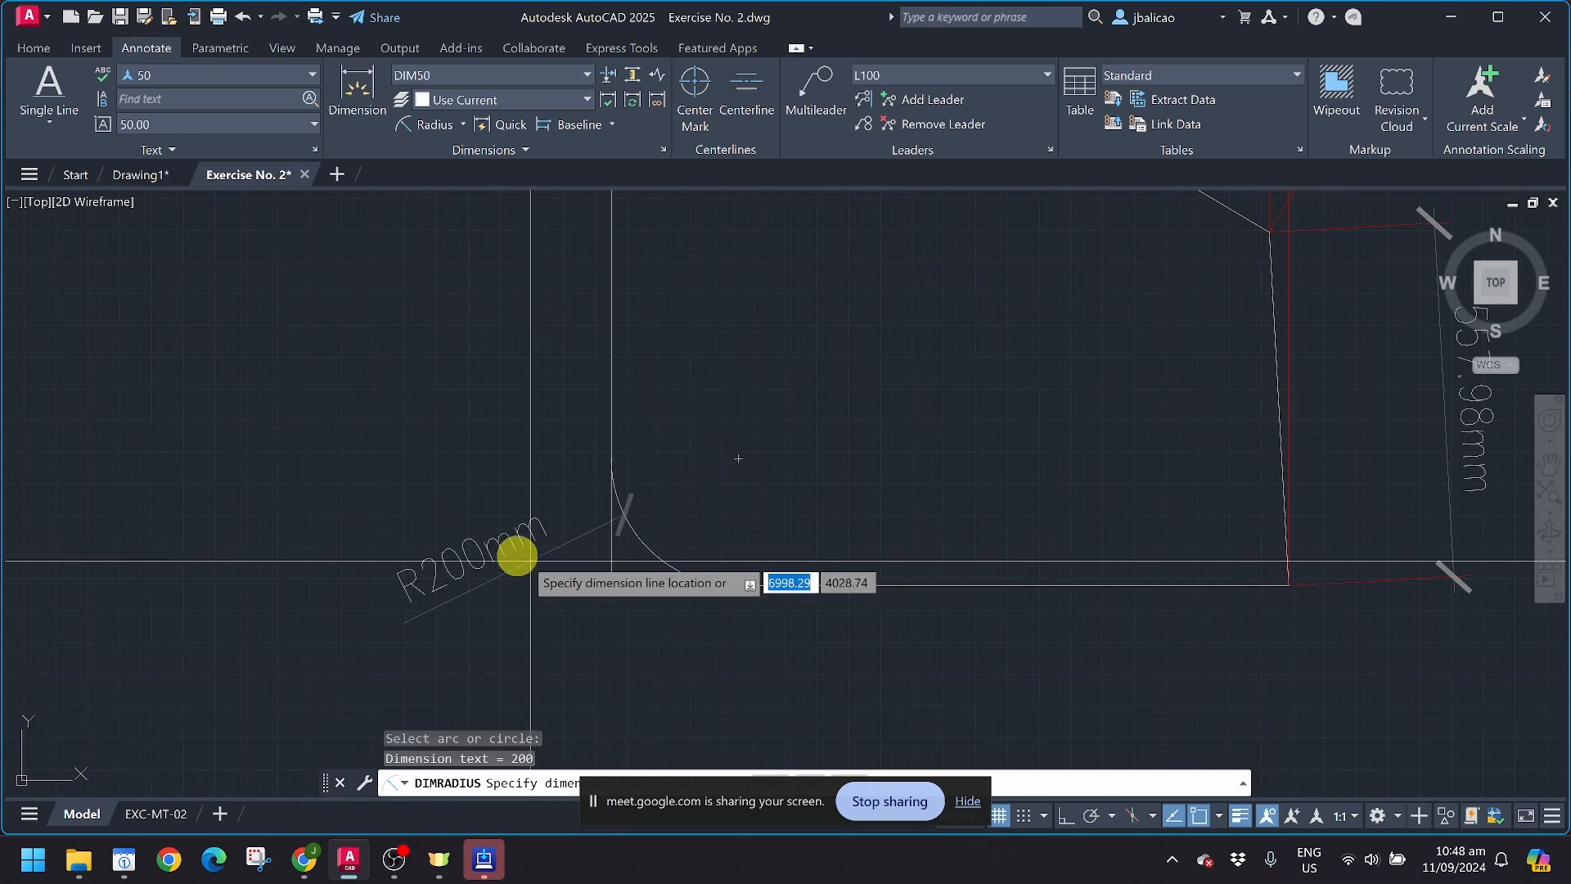
click(373, 449)
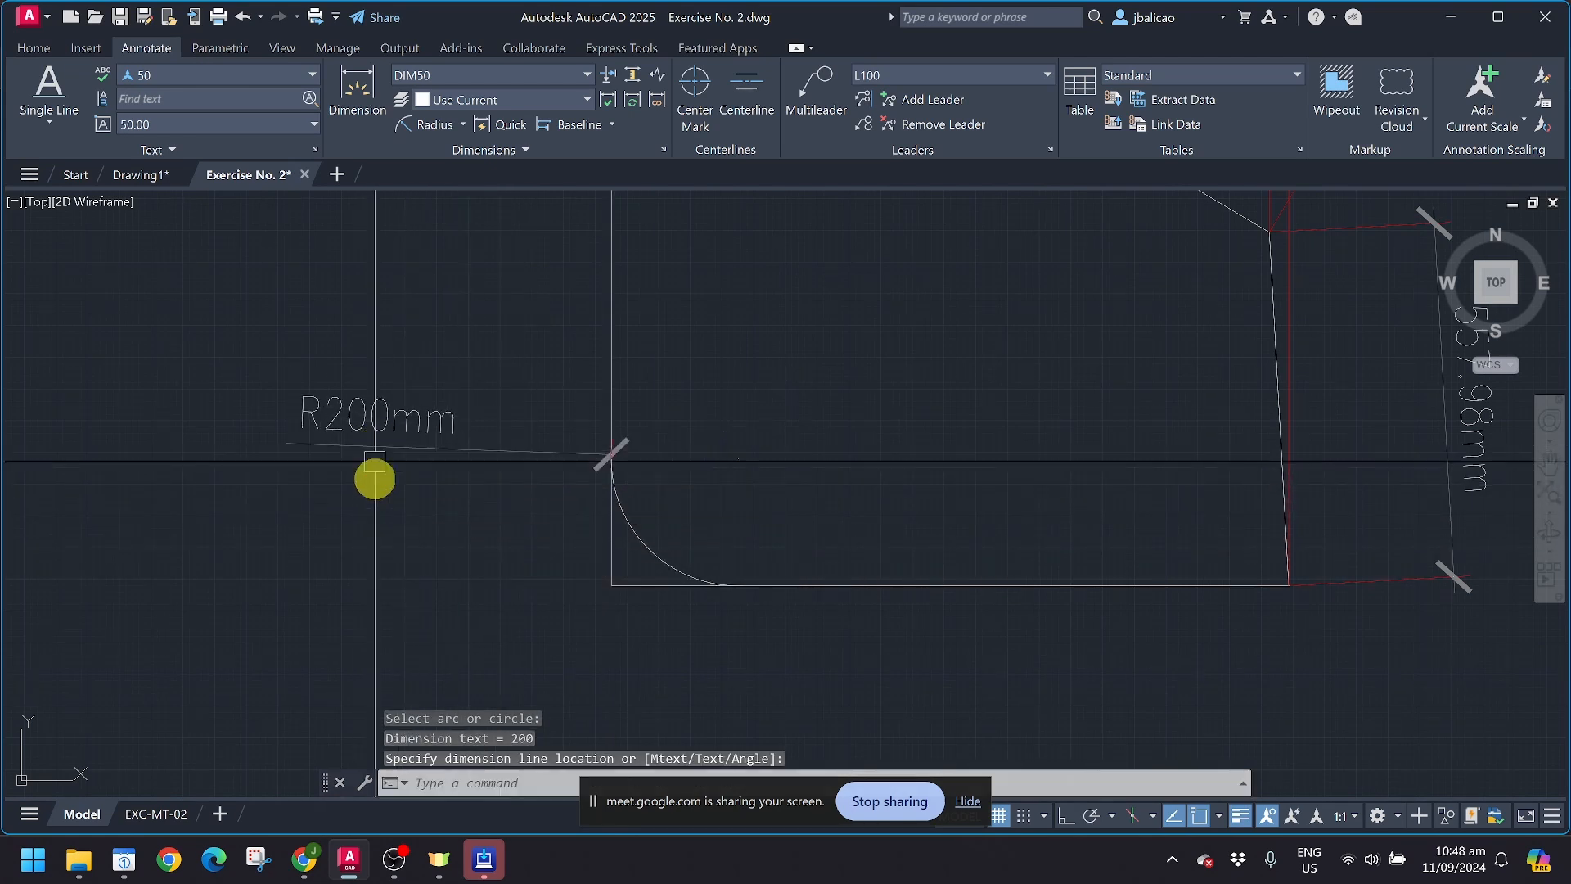
Step: Add a diameter dimension to the same fillet arc, placing its text outside the shape just below the radius dimension
click(463, 124)
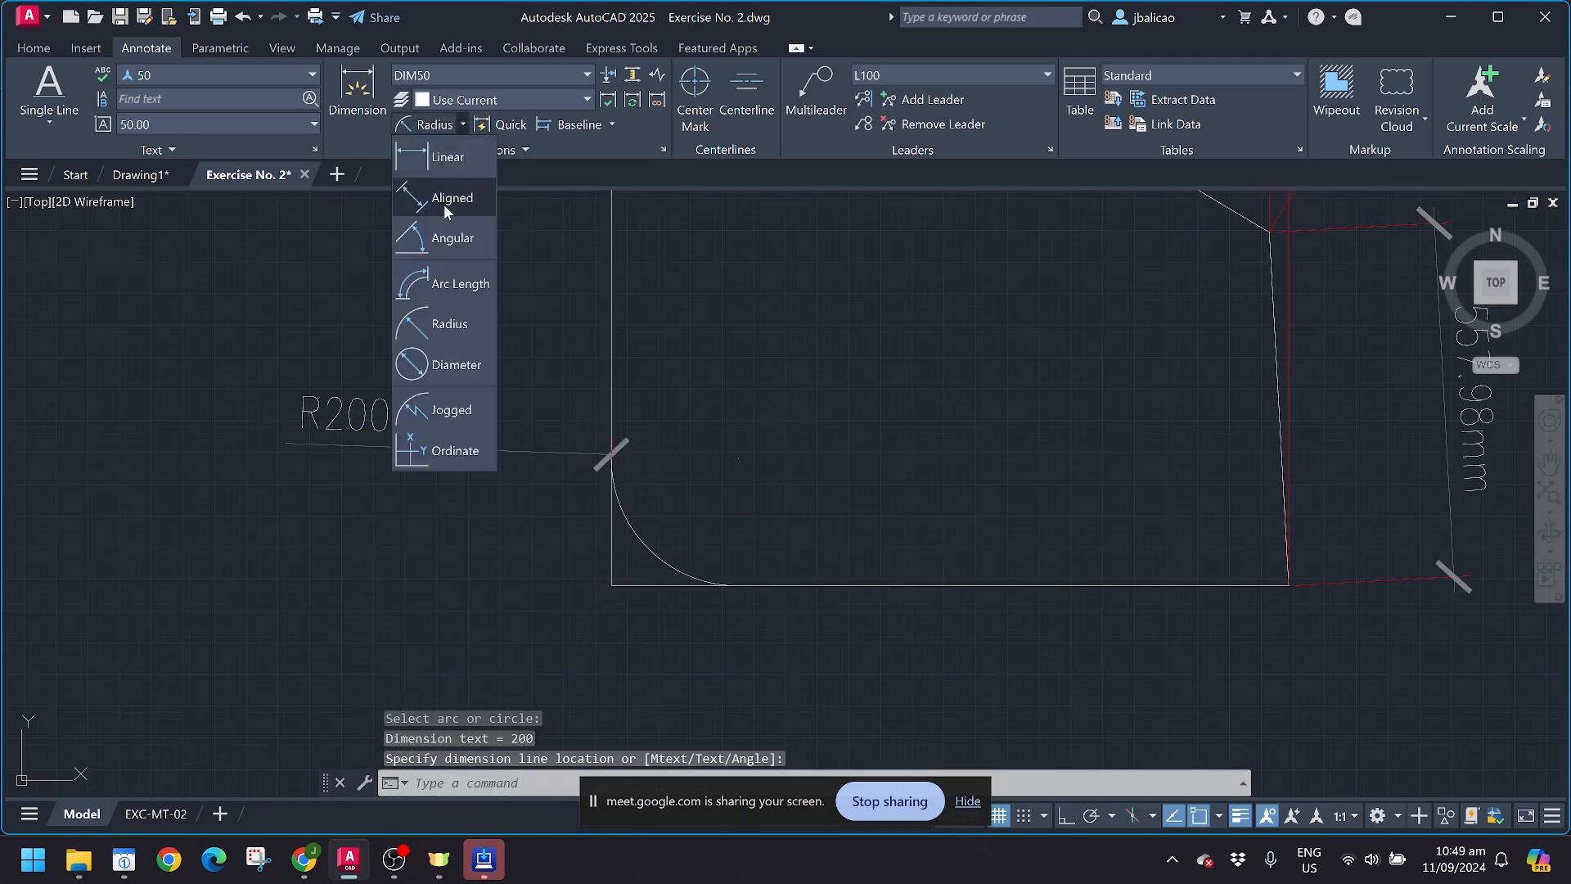
click(459, 362)
click(633, 522)
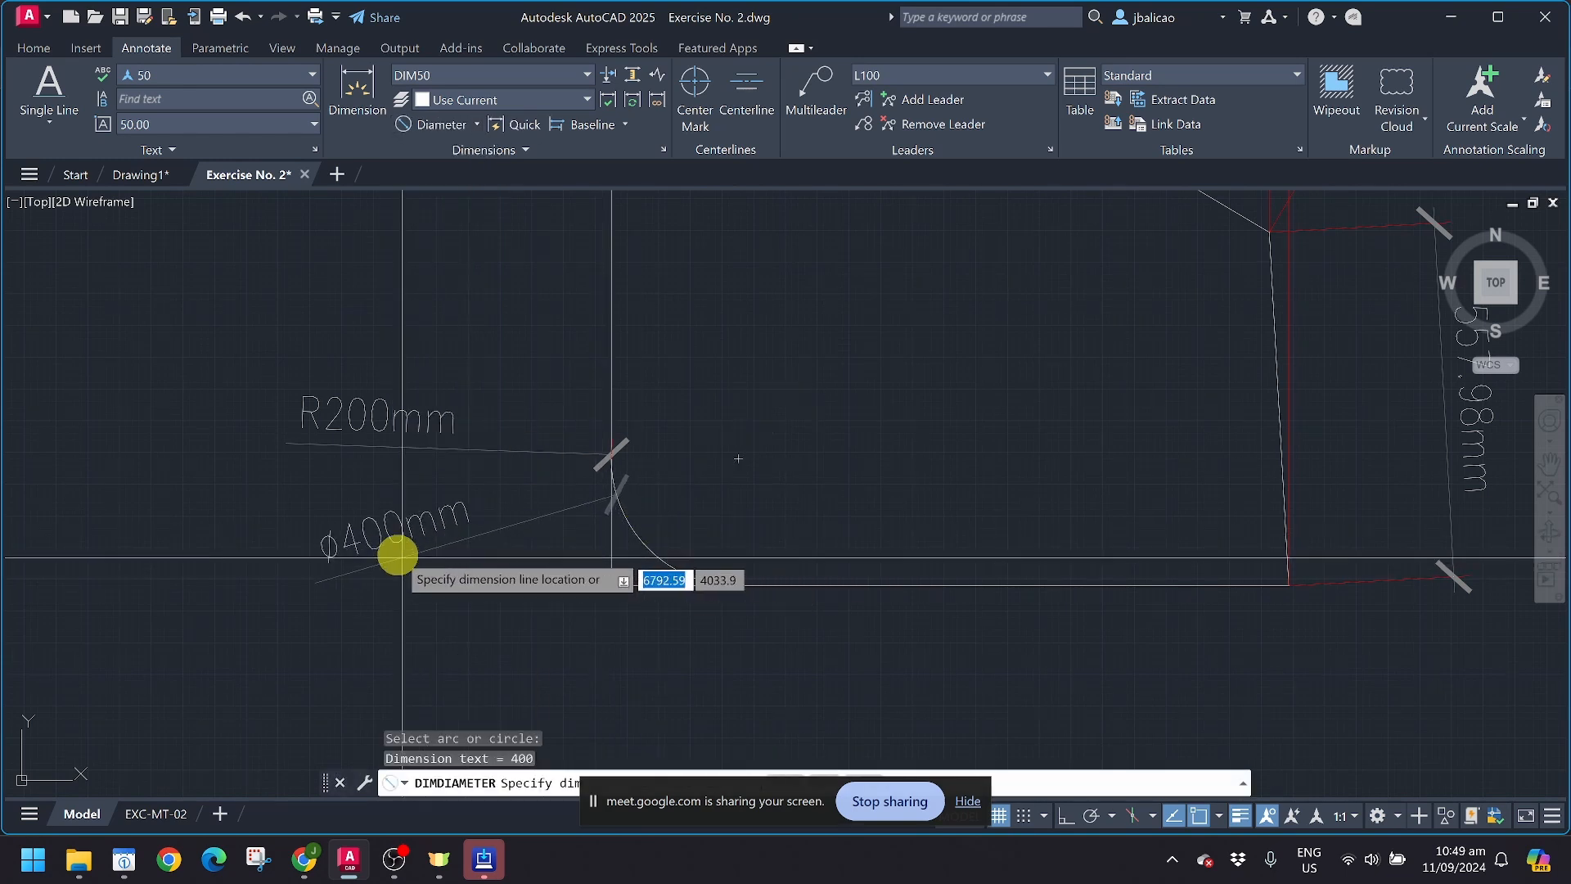
click(374, 530)
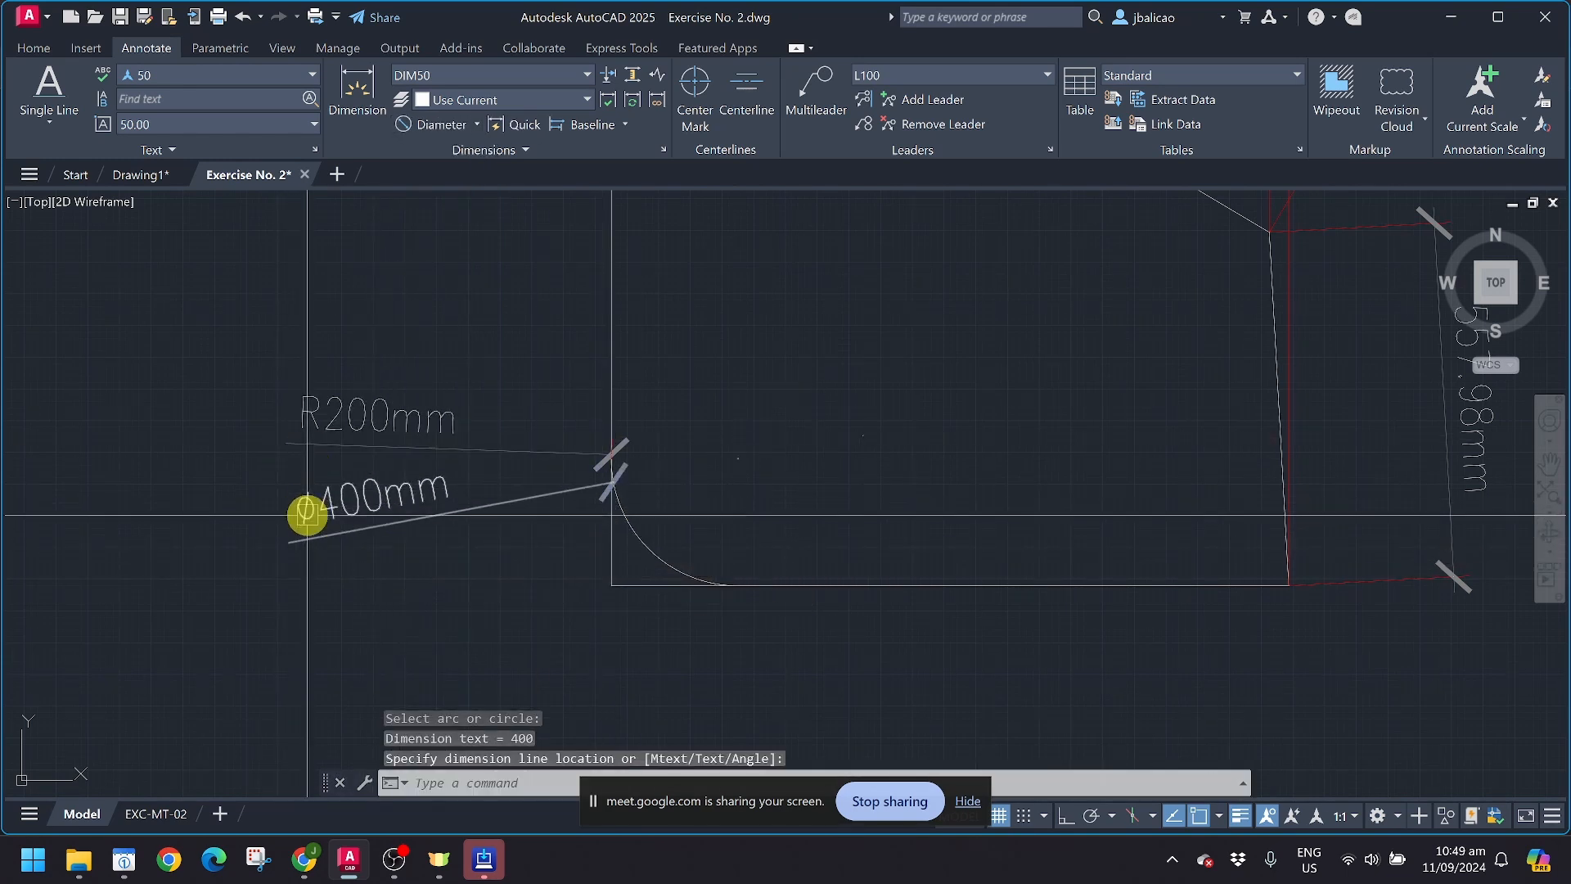
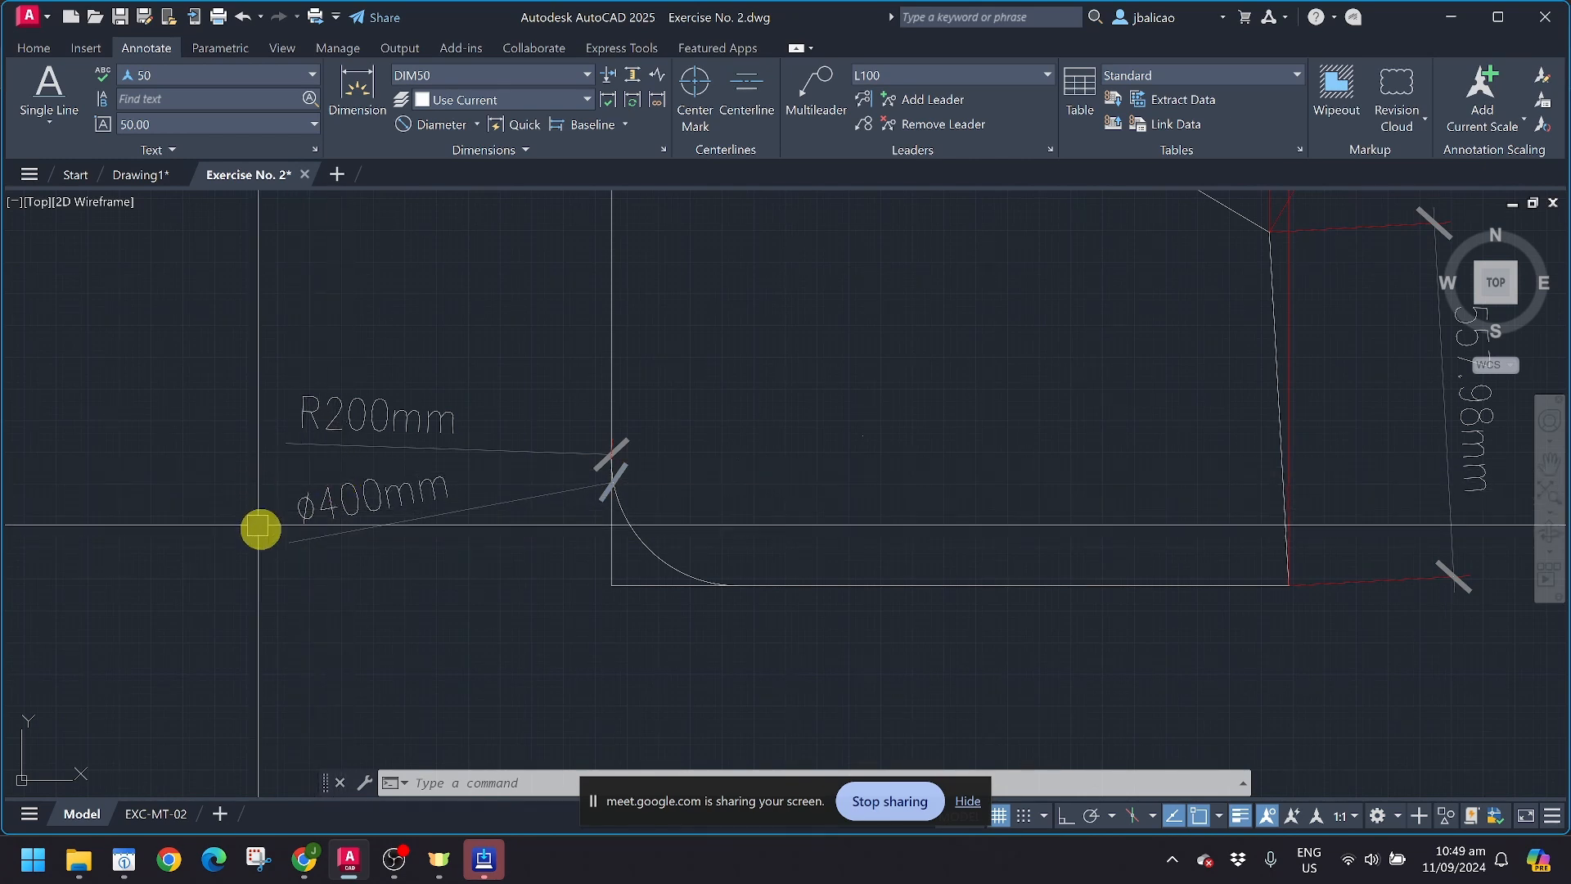
Step: Add an arc length dimension to the fillet arc, placing it outside the shape beyond the rounded corner
click(478, 124)
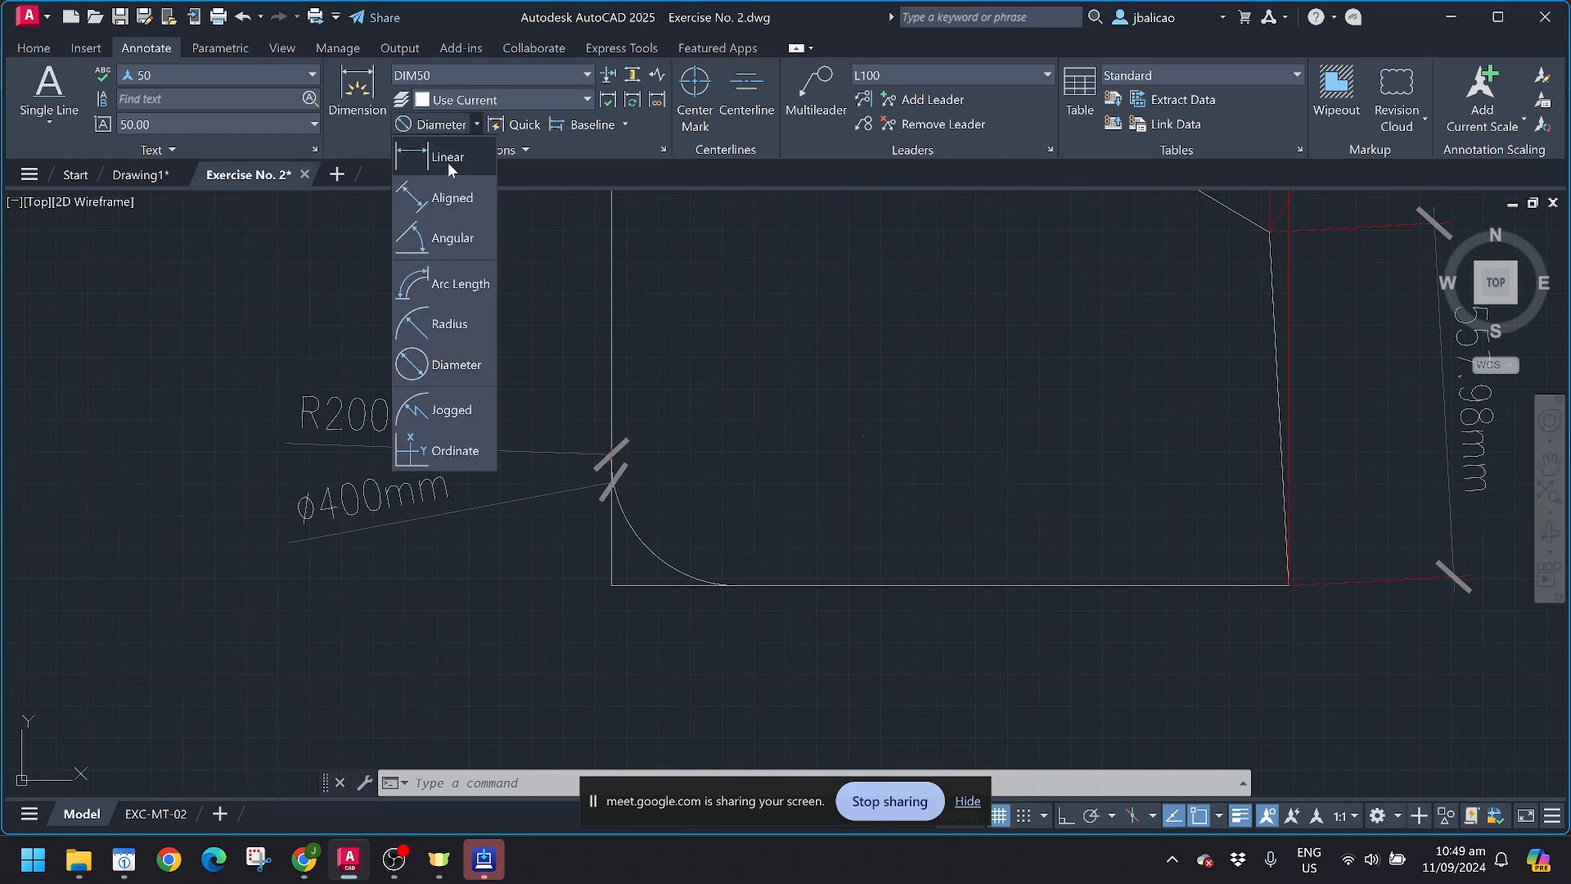
click(418, 287)
click(638, 536)
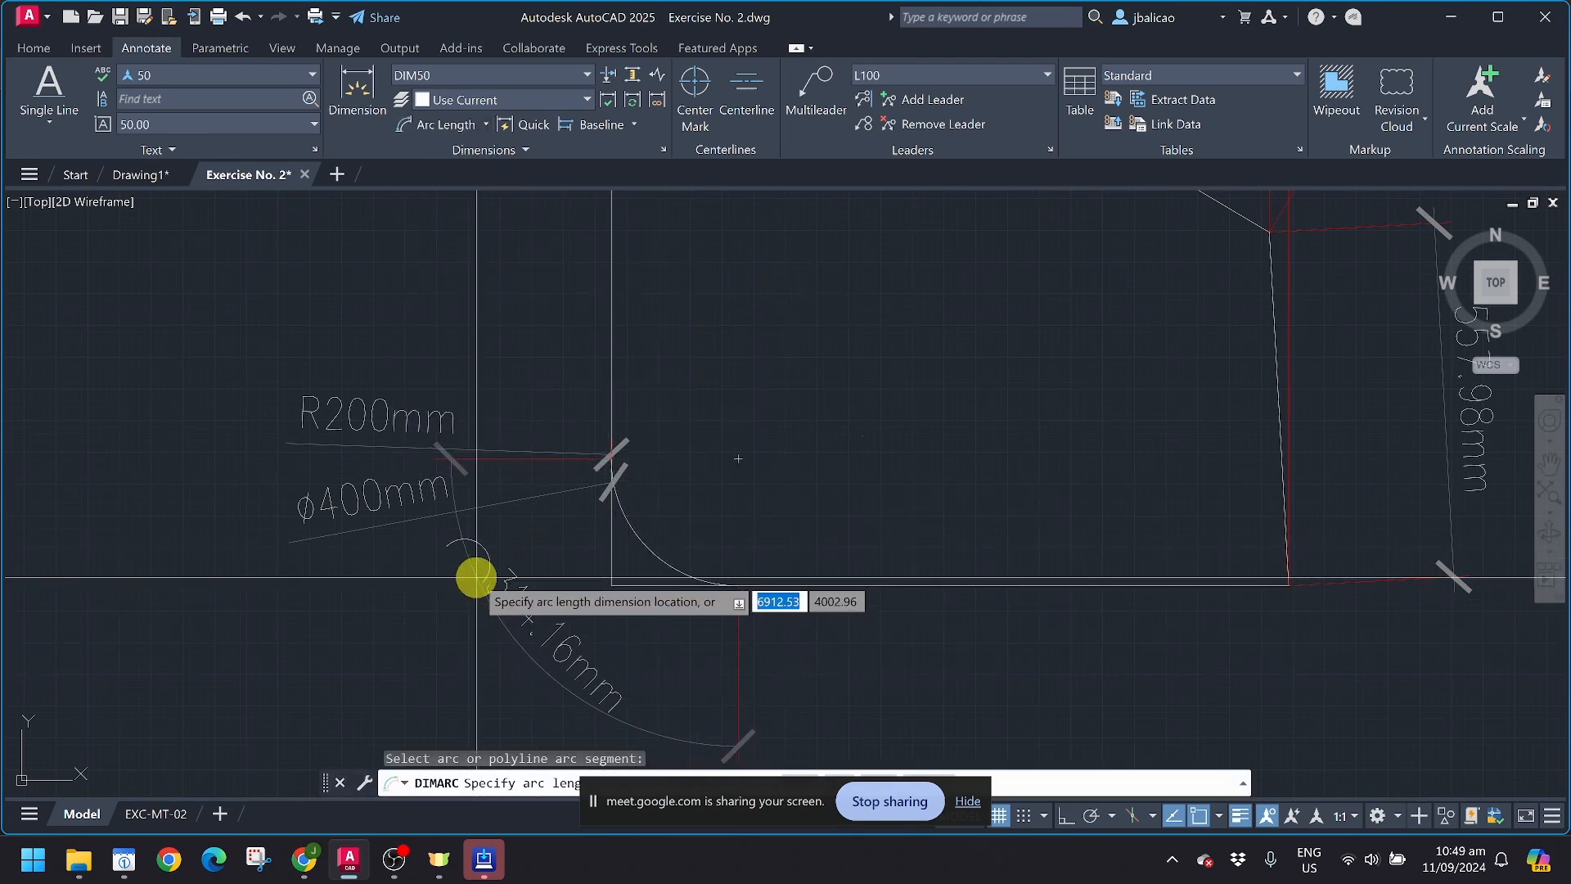
click(443, 605)
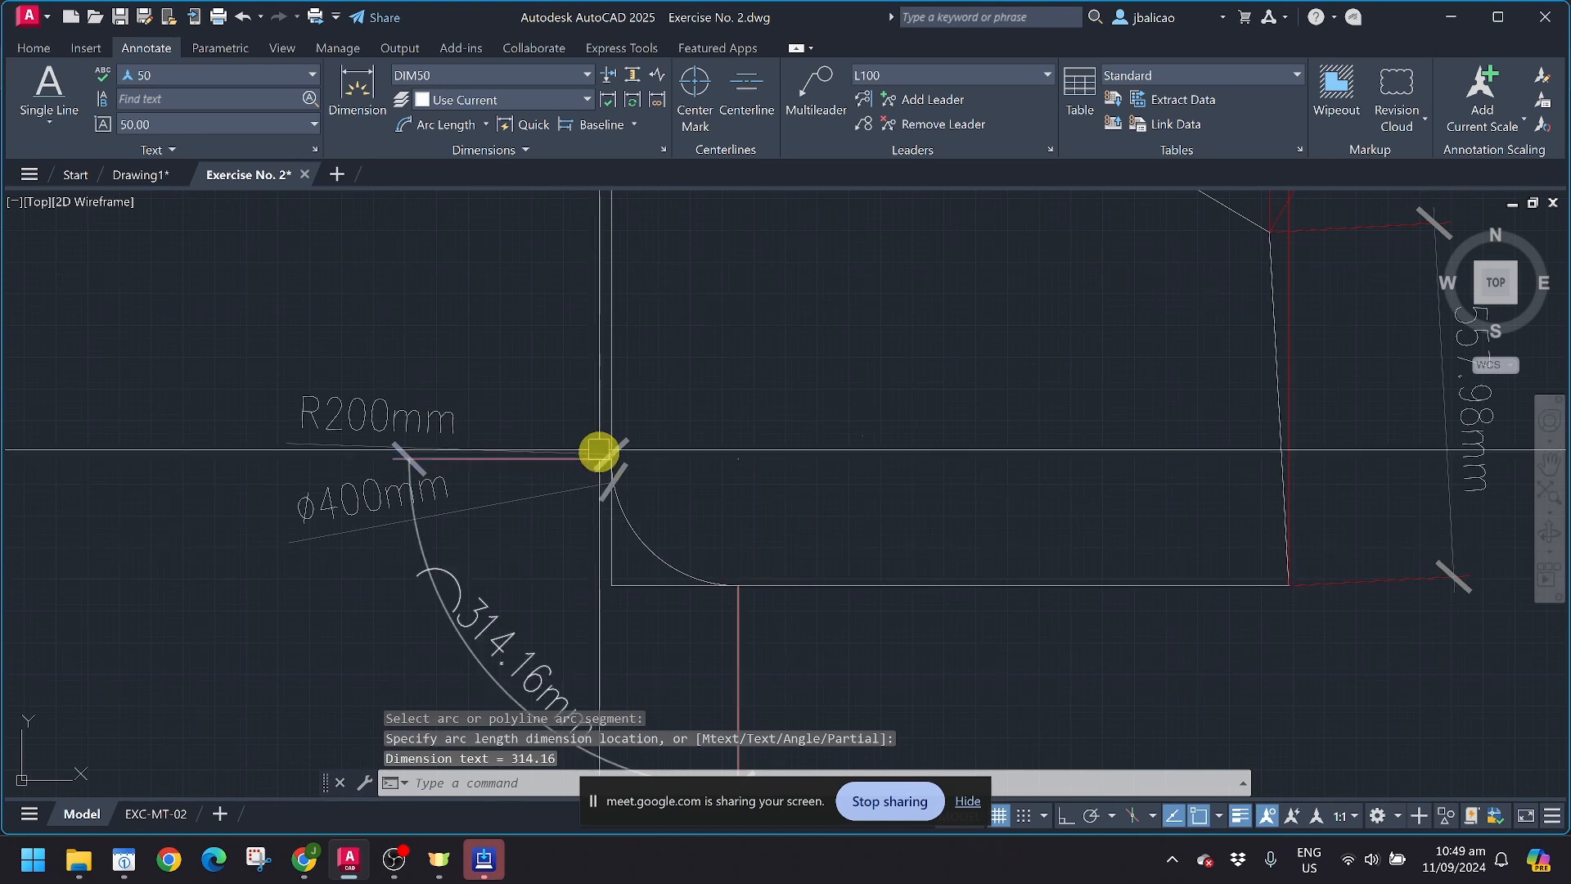
Step: Try a jogged radius dimension on the fillet arc with the center override at the arc's center, and delete it
middle_drag(744, 565, 716, 462)
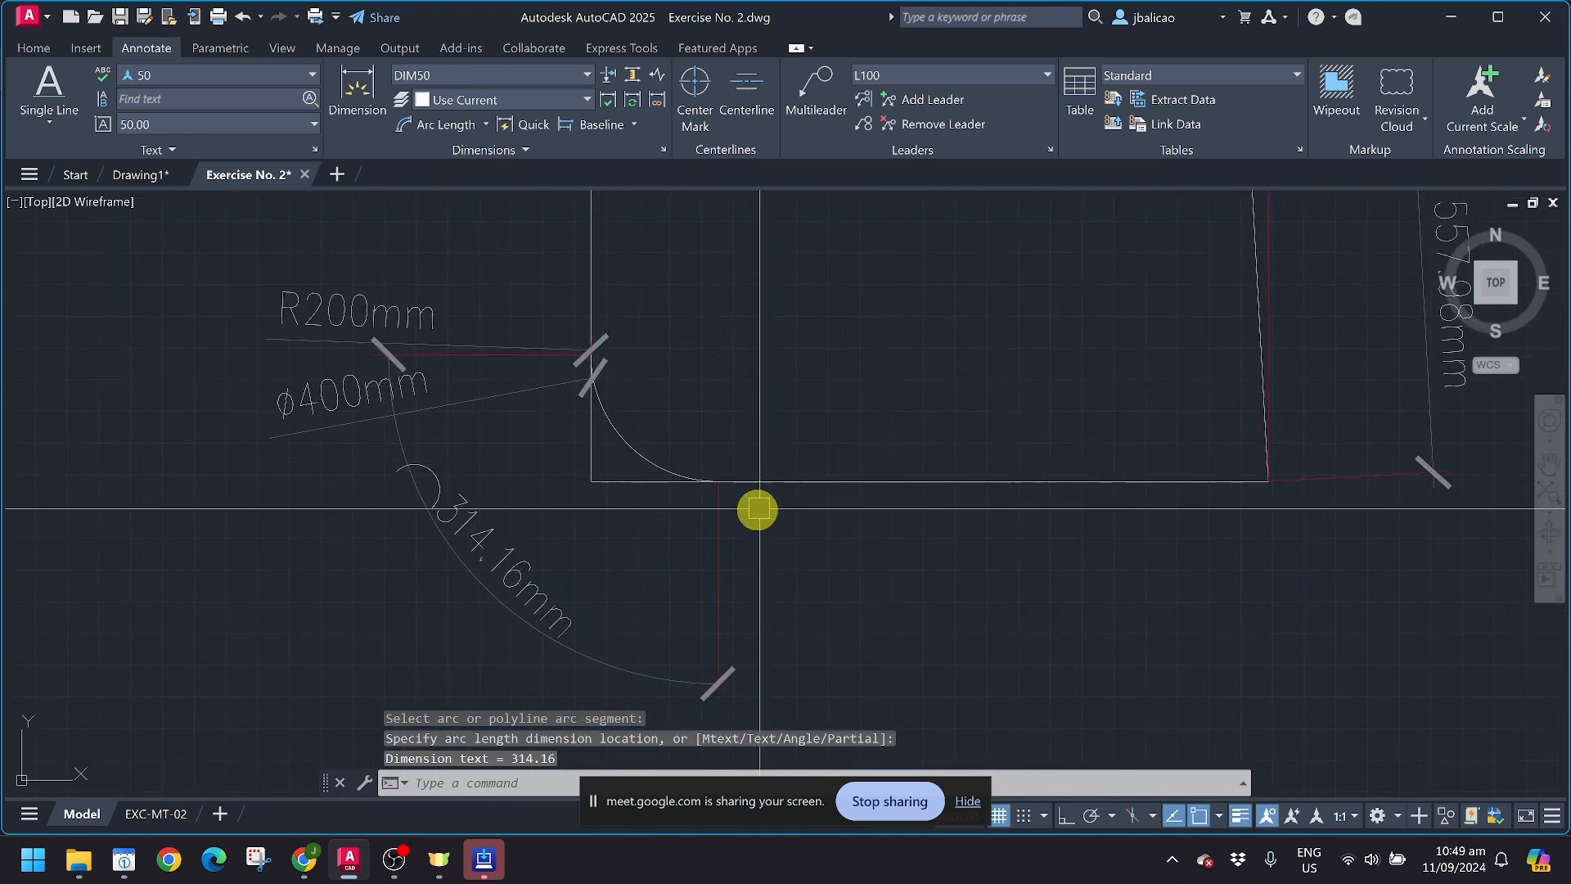
click(486, 124)
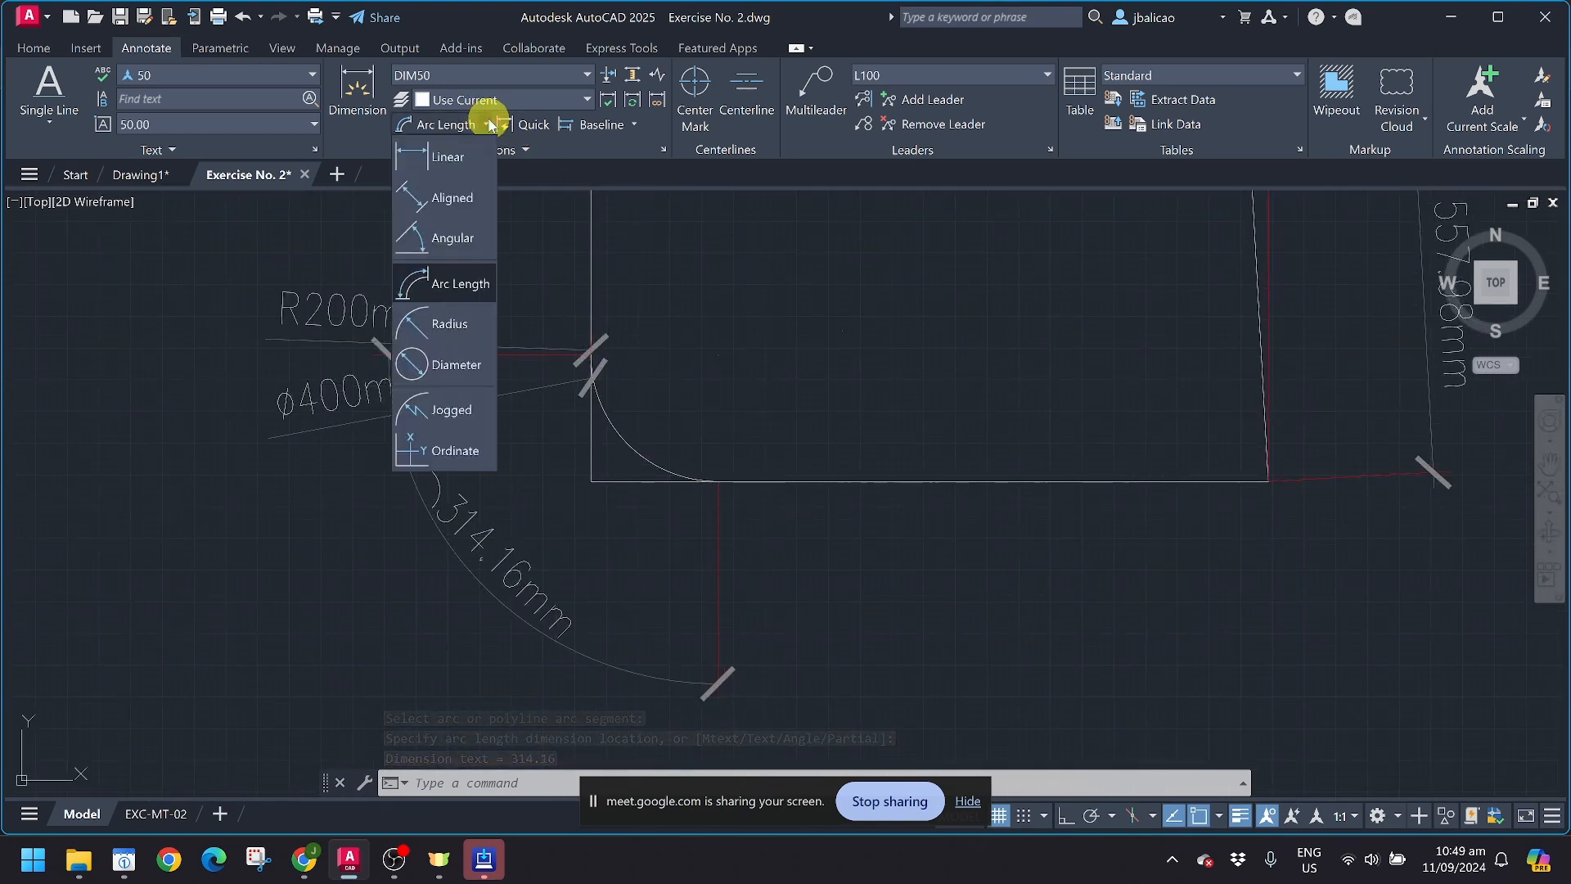
click(452, 410)
click(616, 442)
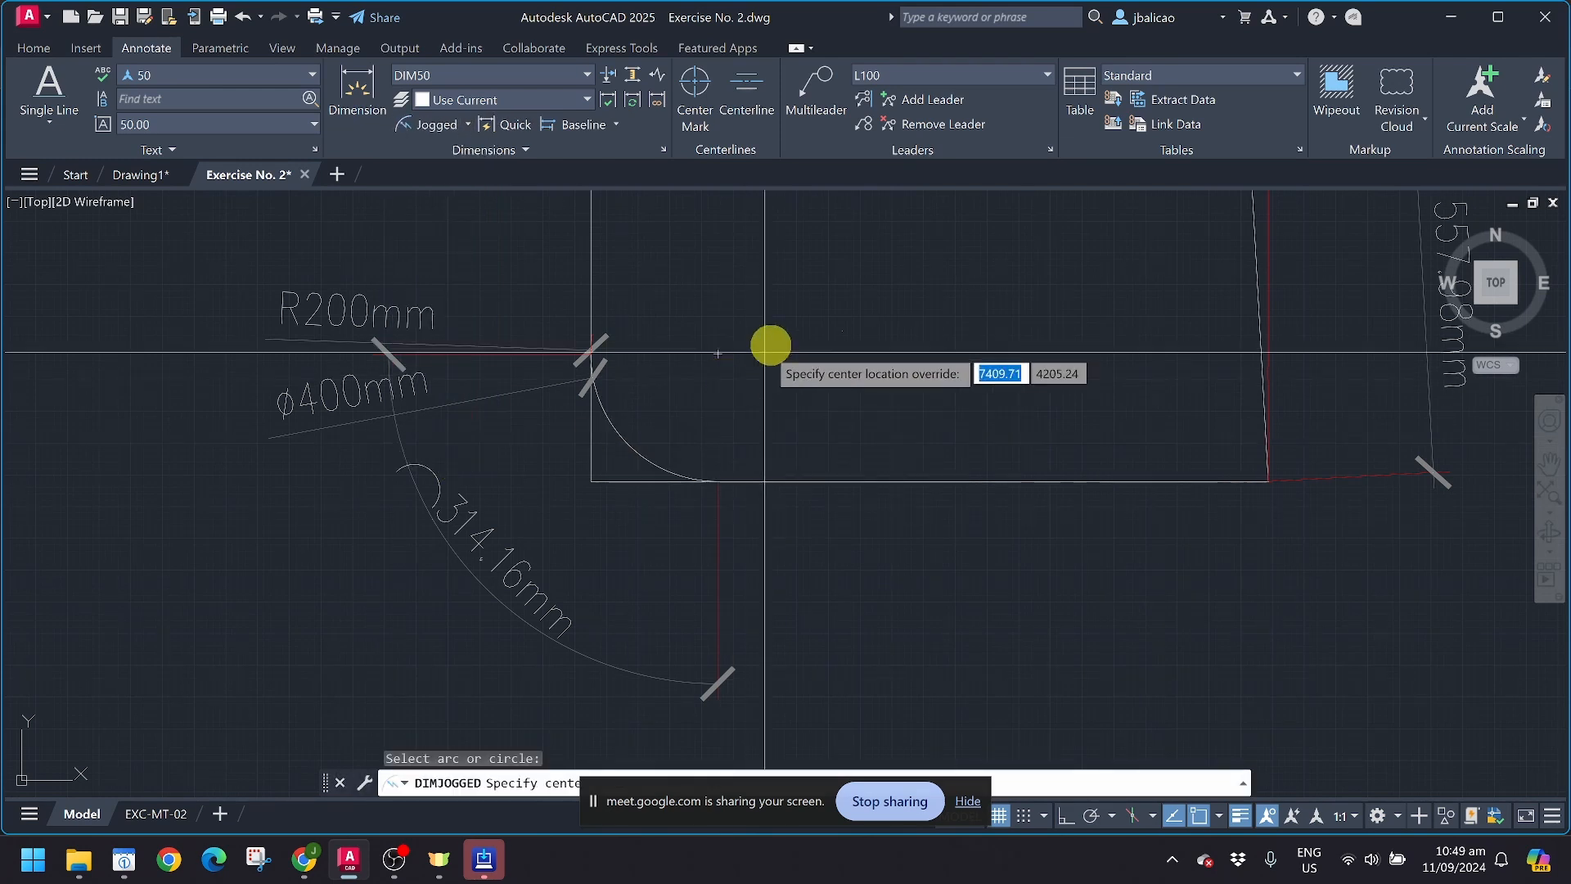
scroll(803, 501, down, 4)
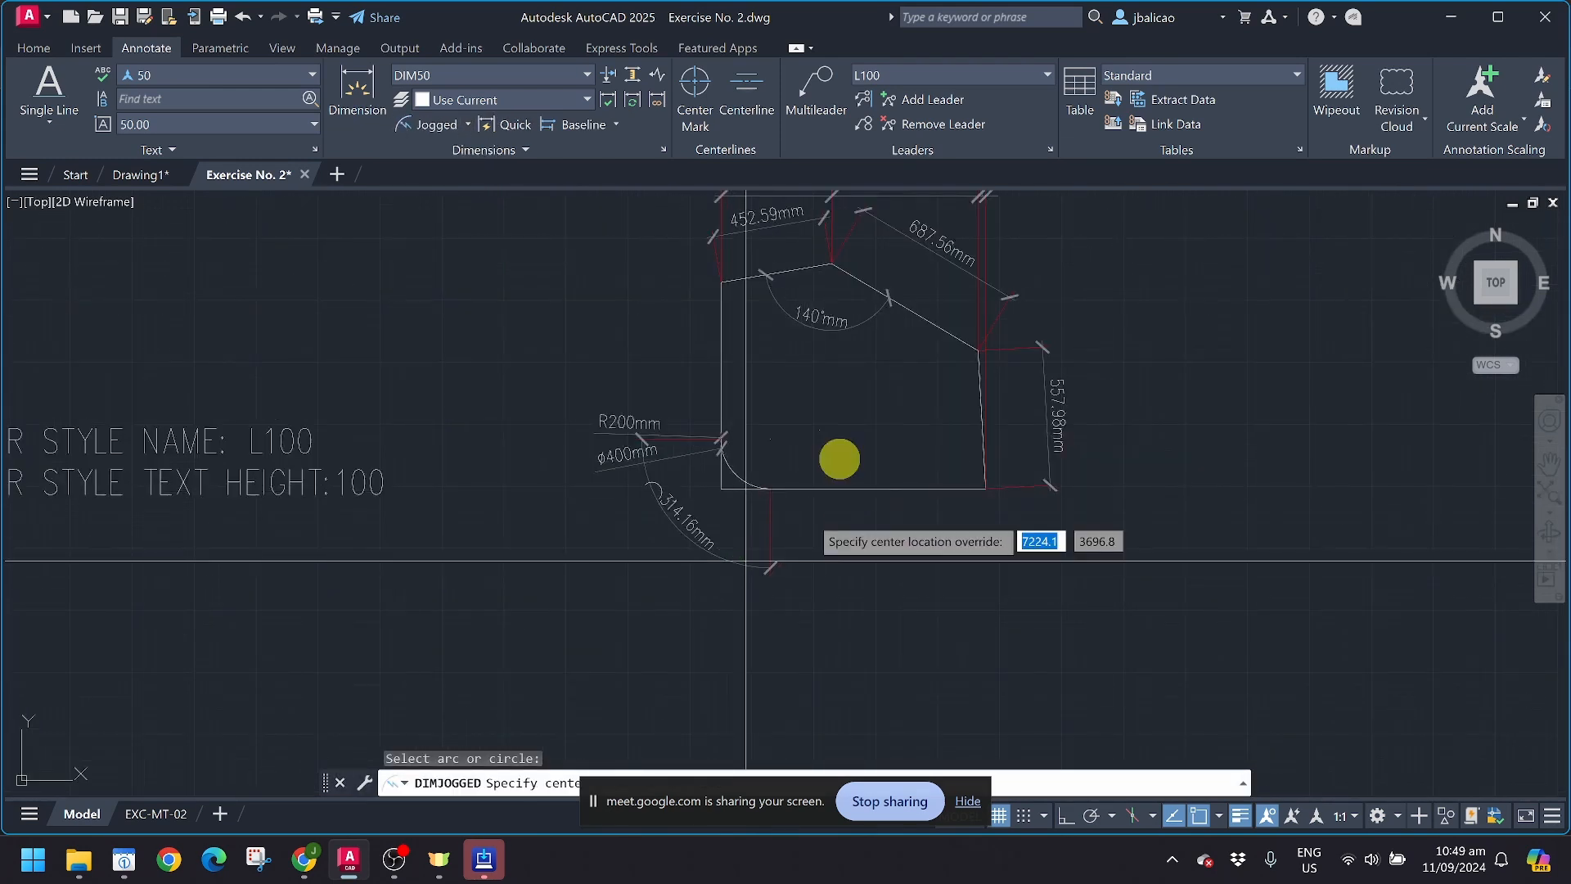
scroll(842, 456, up, 4)
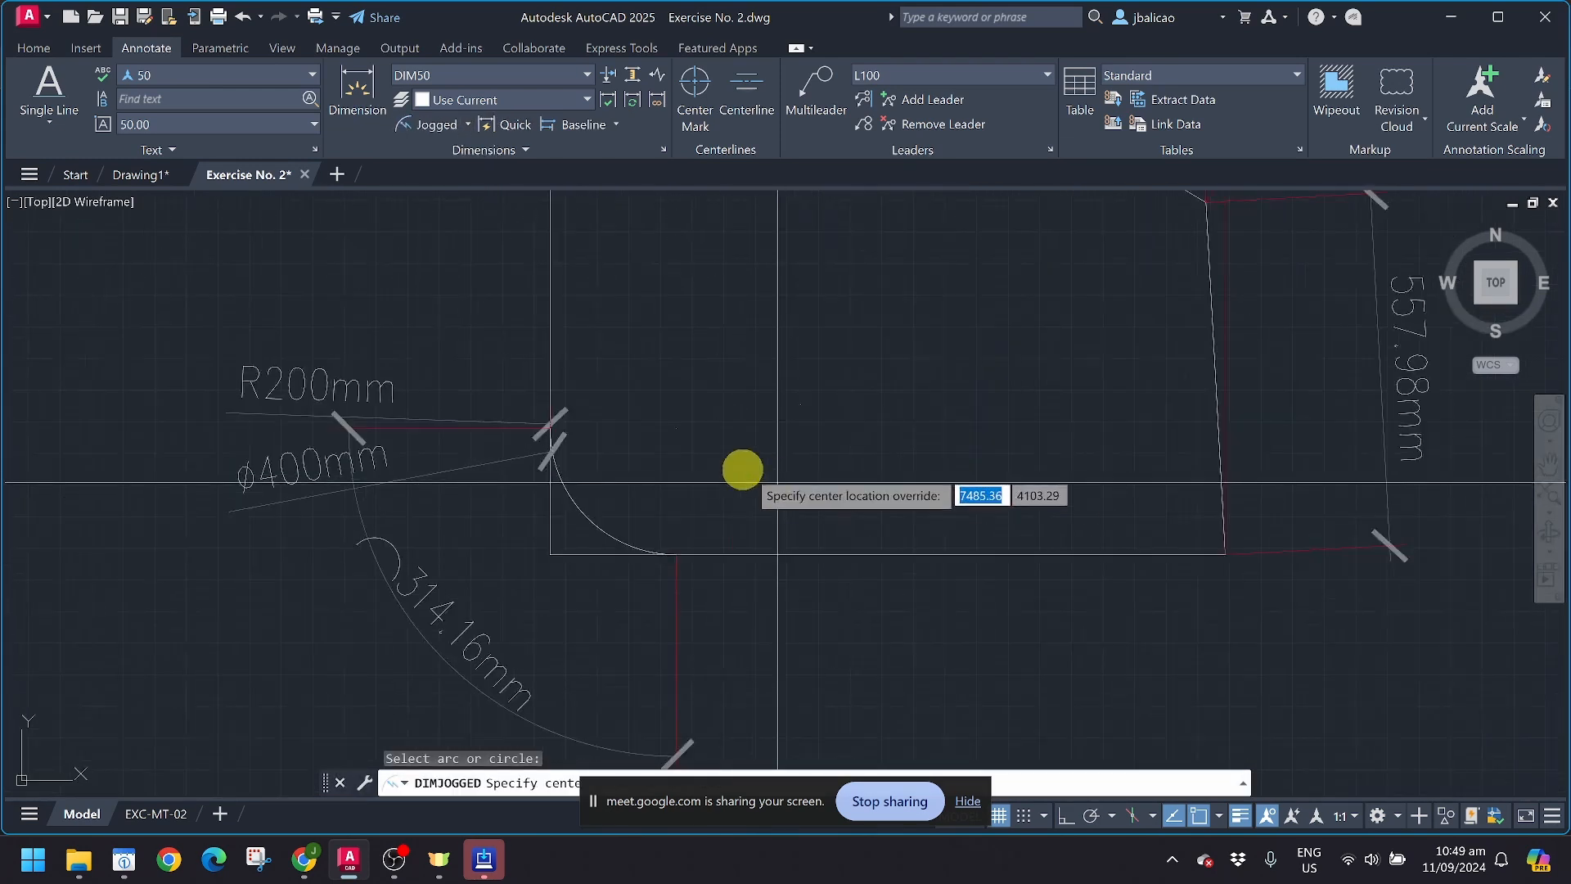
click(676, 435)
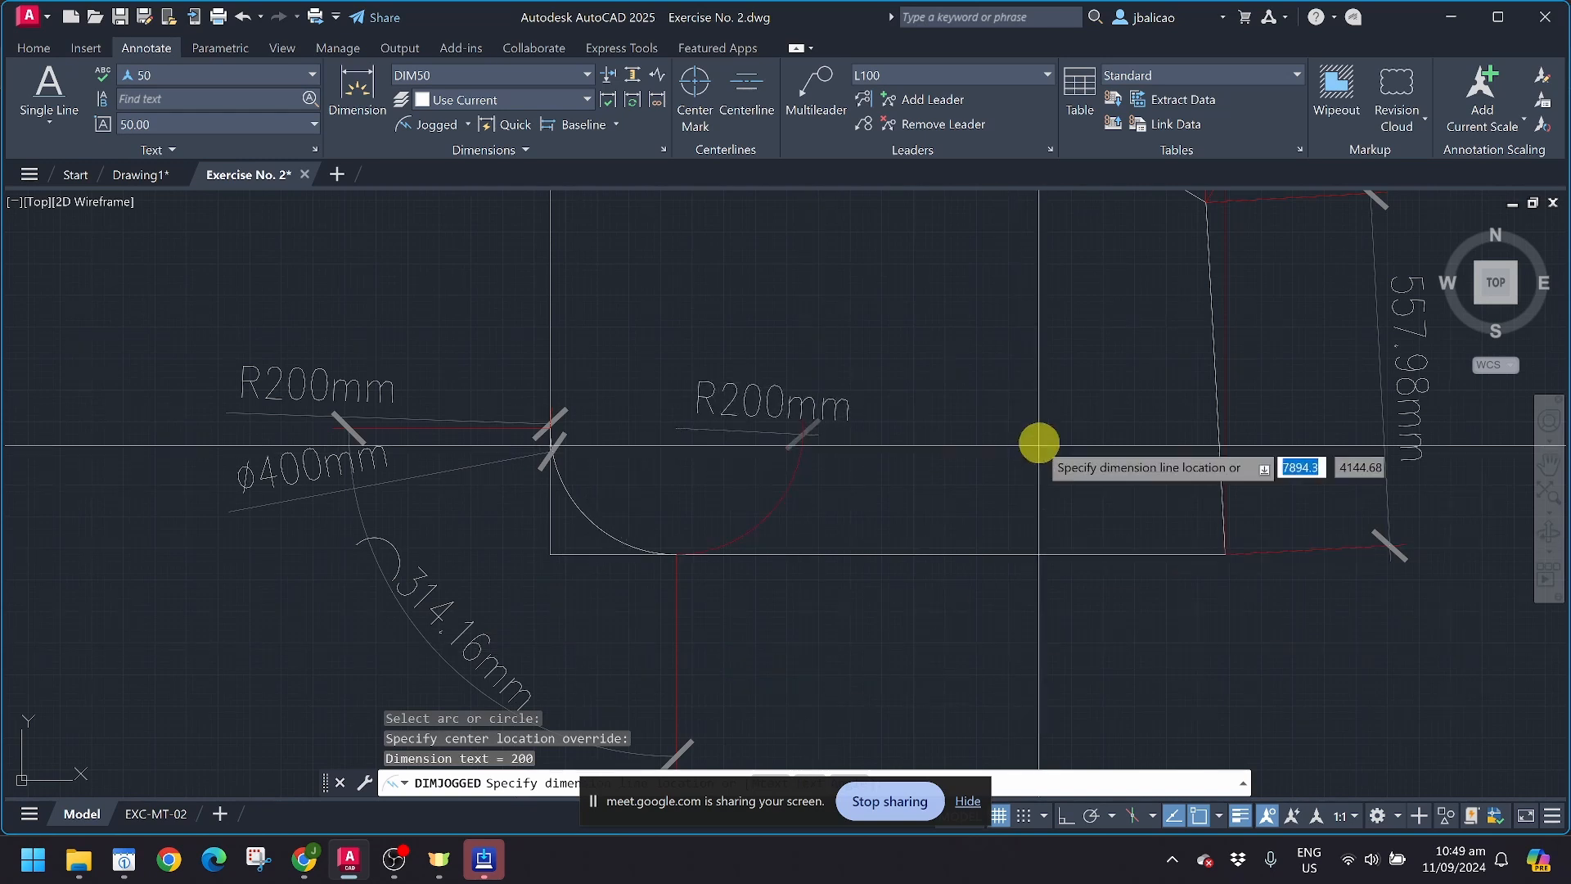
click(996, 428)
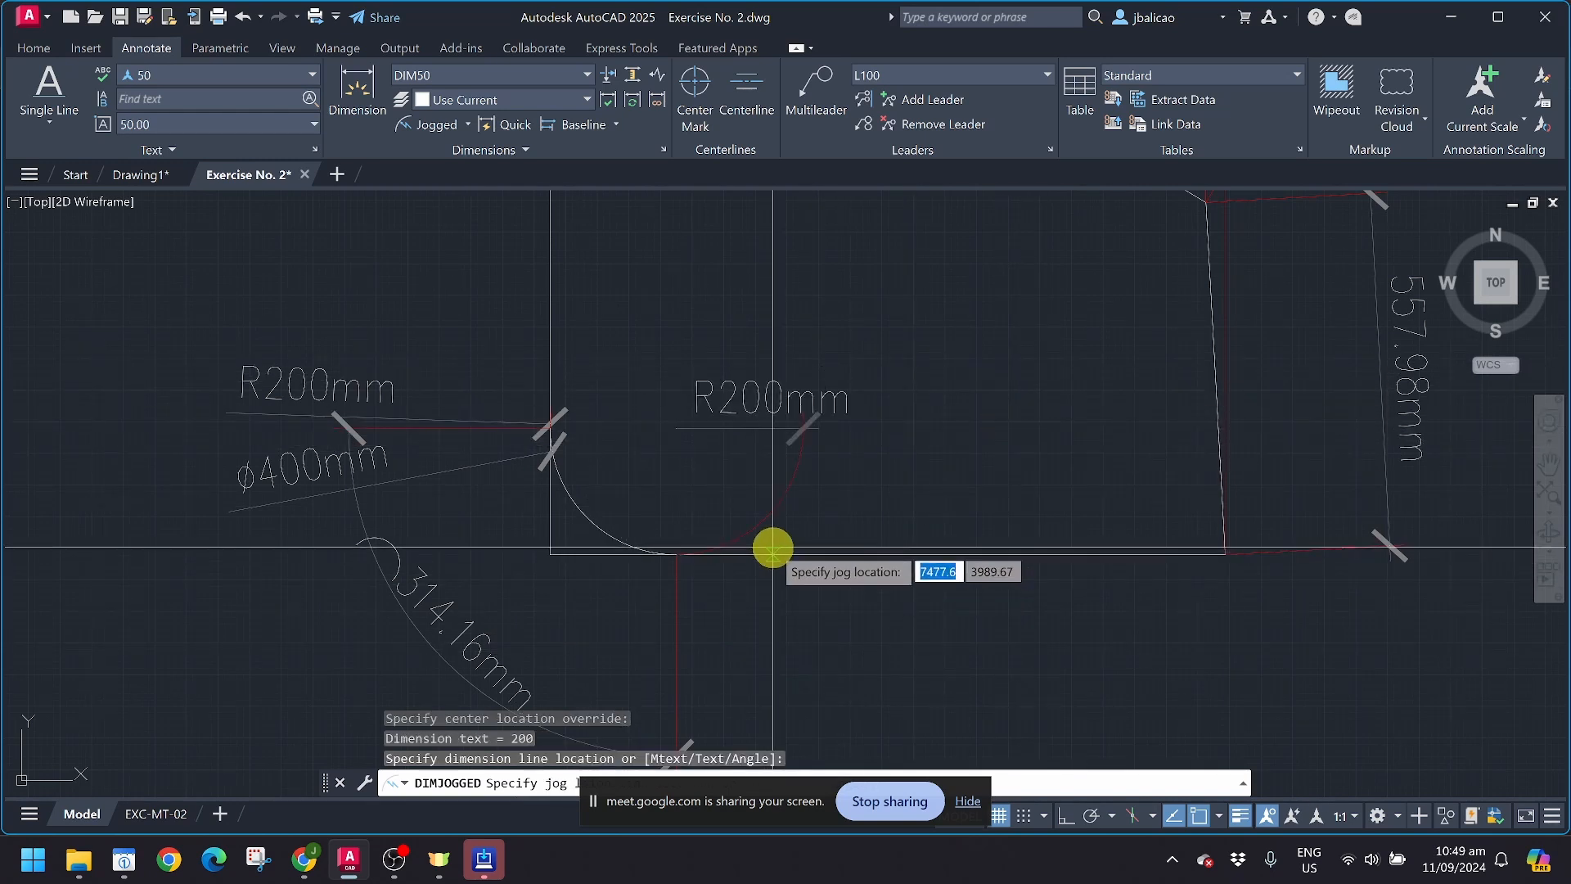
key(space)
click(766, 497)
click(765, 498)
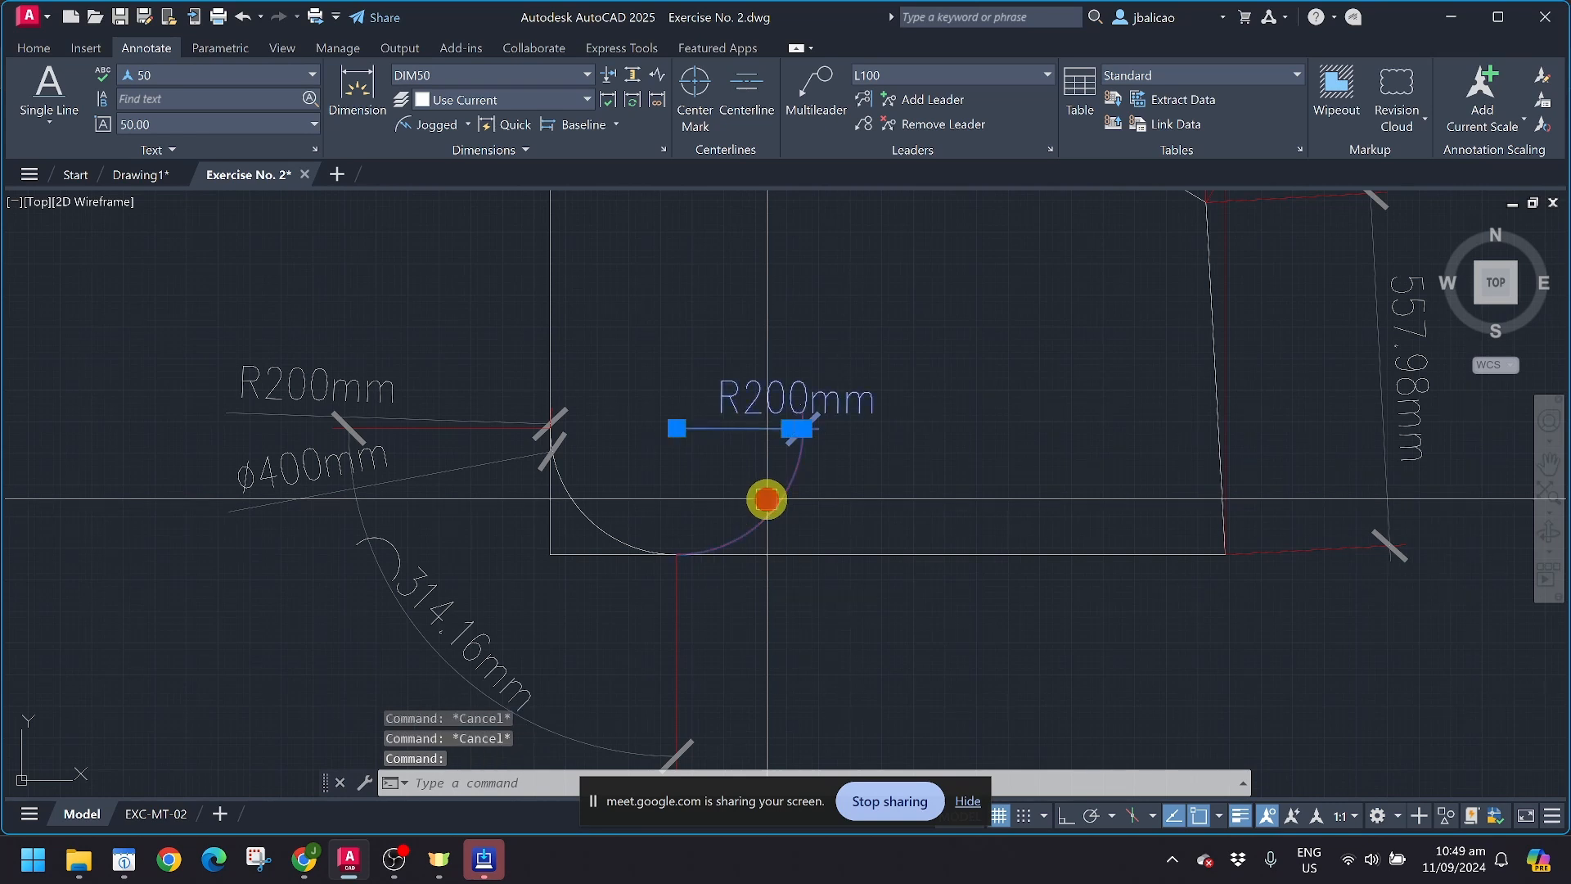
key(Delete)
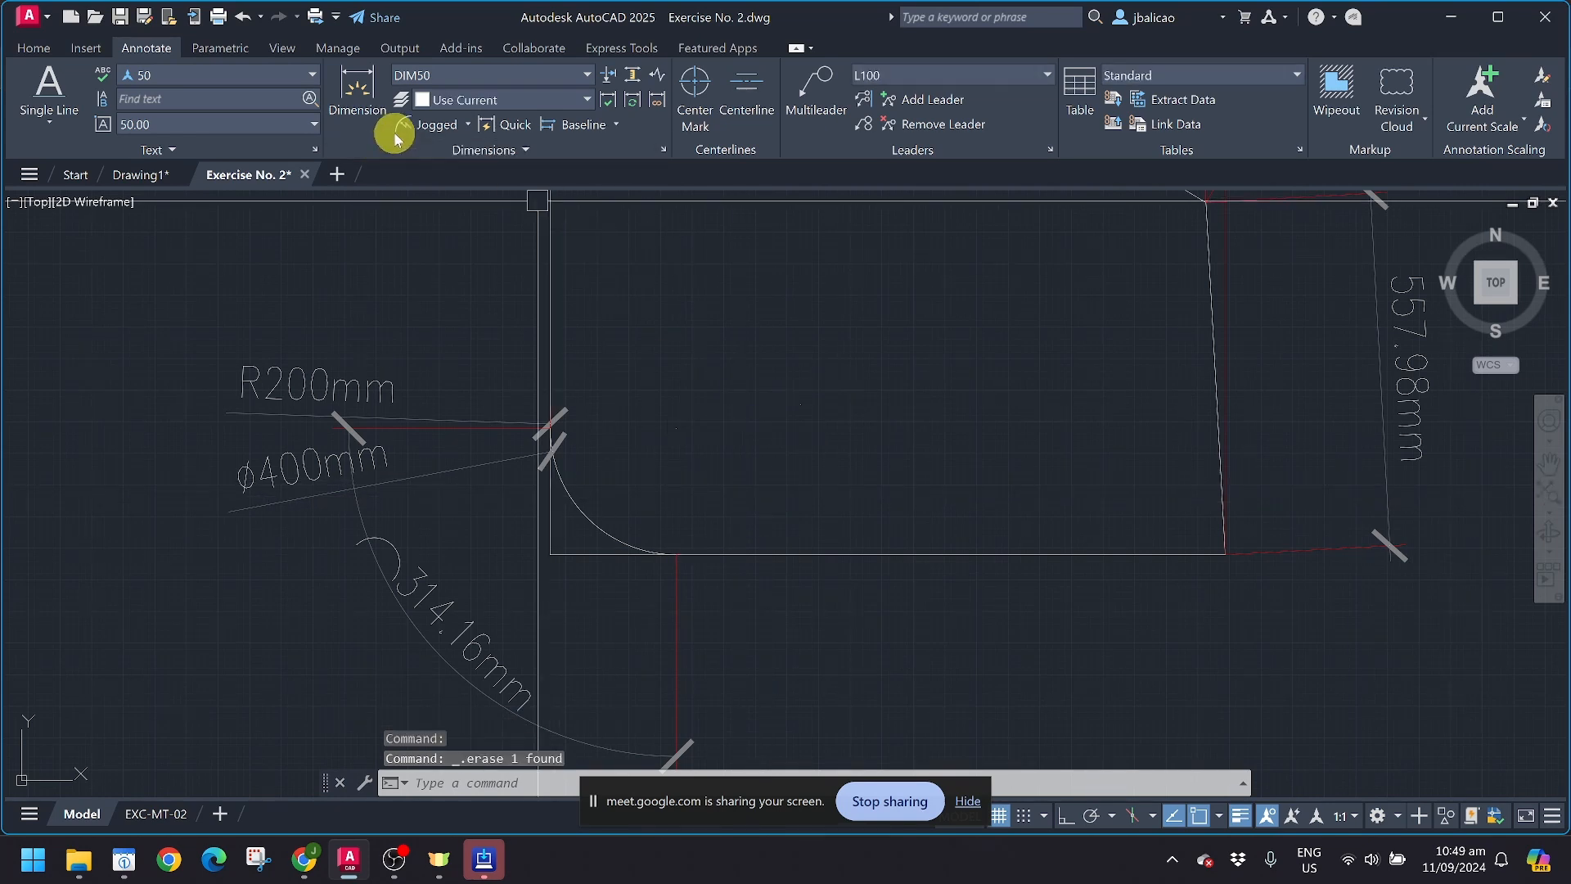
Step: Try to add a jogged radius dimension to the fillet arc with the center override well inside the shape
click(405, 129)
click(618, 529)
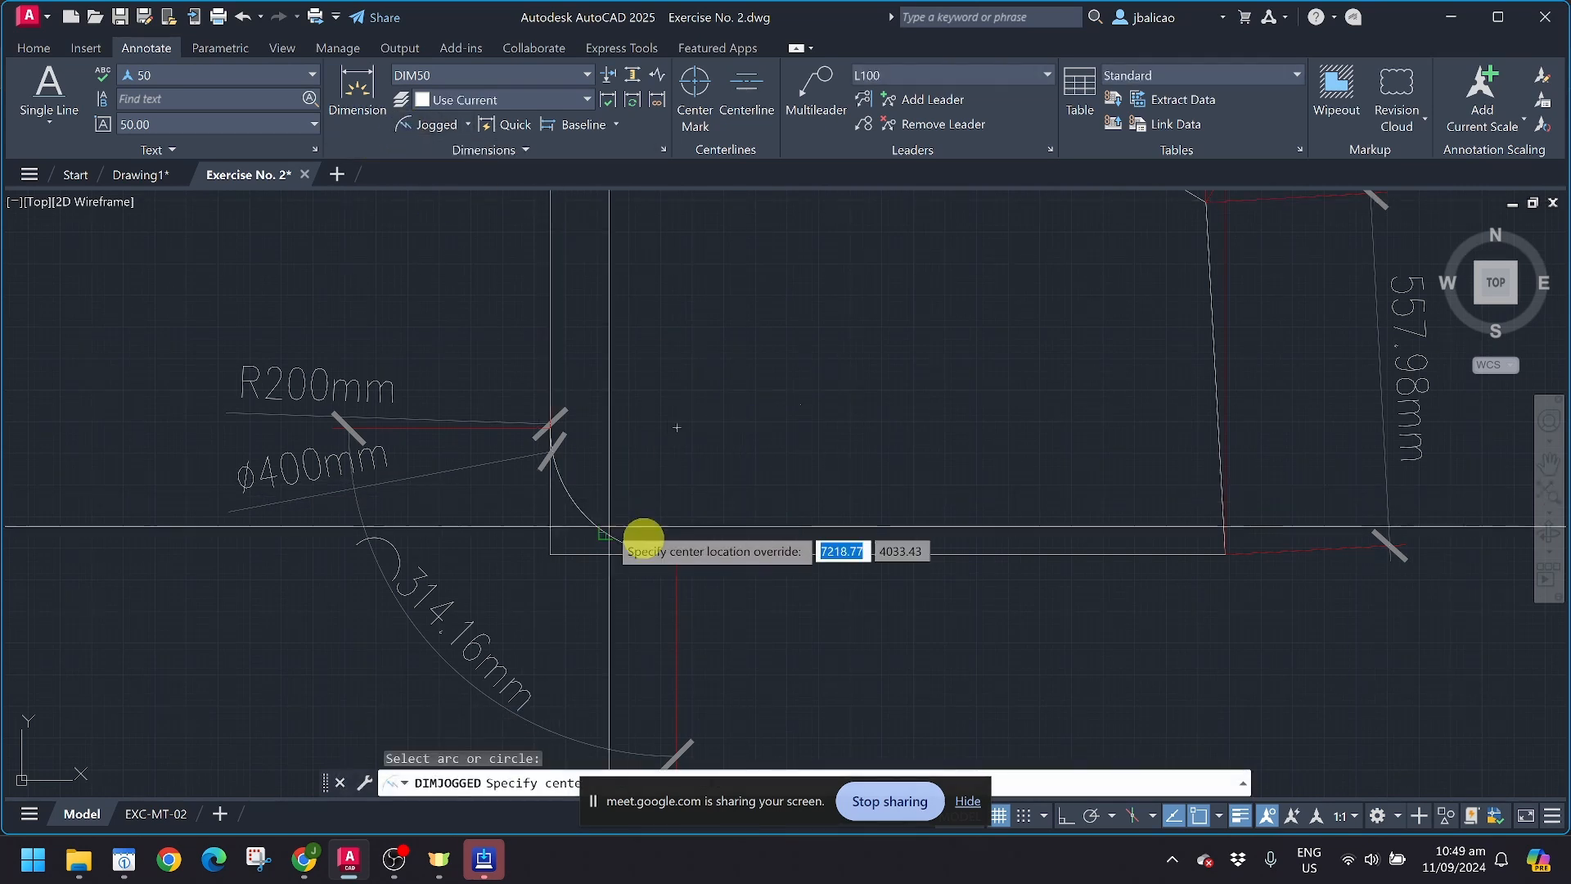
click(959, 370)
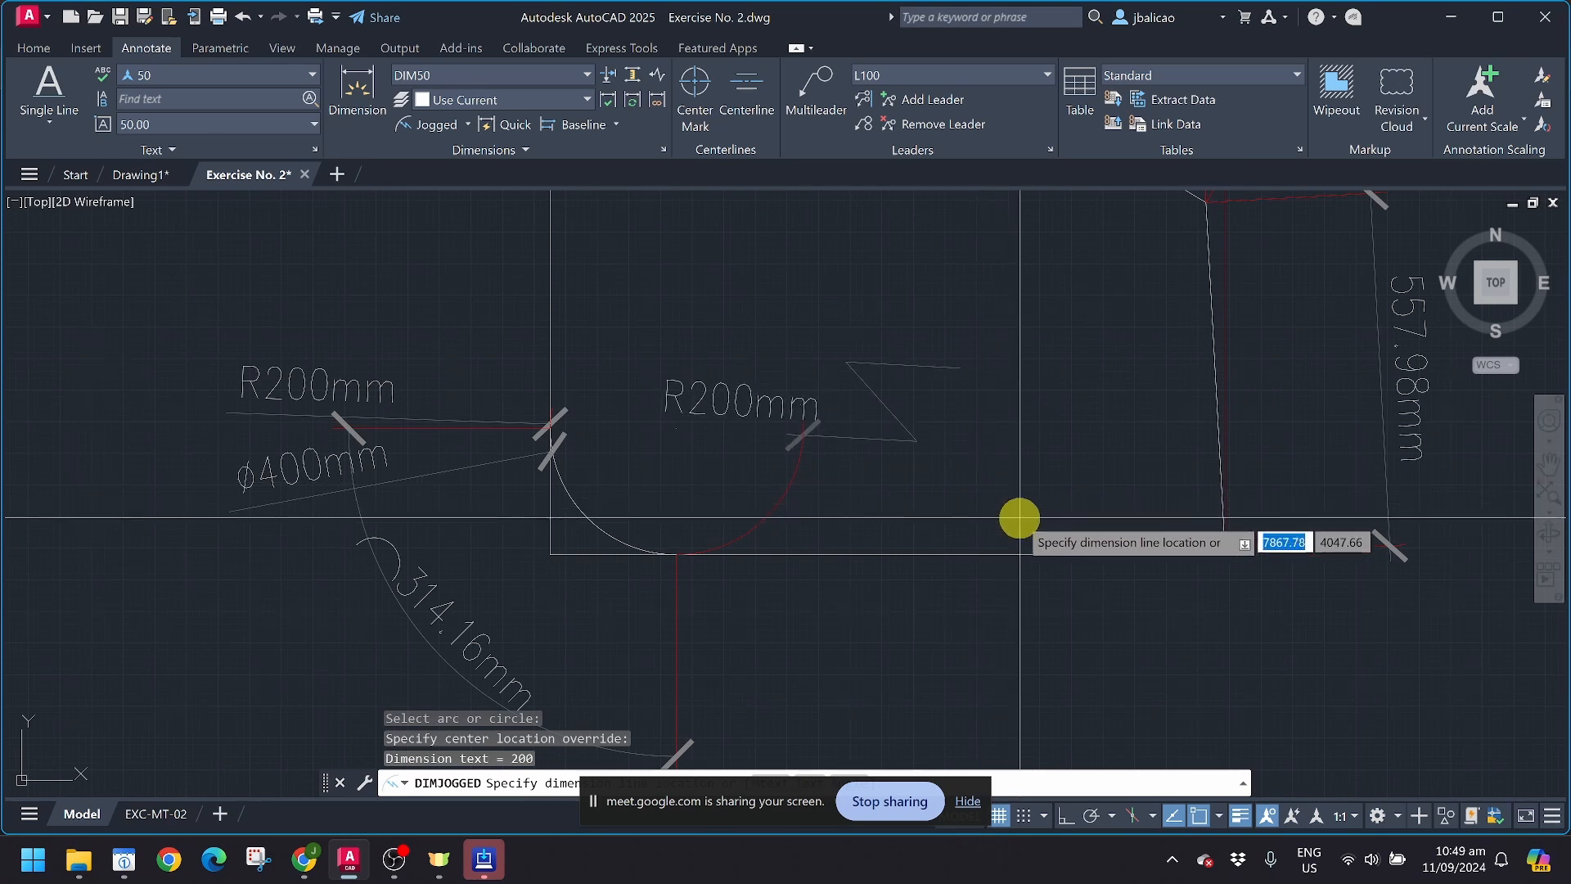
click(753, 231)
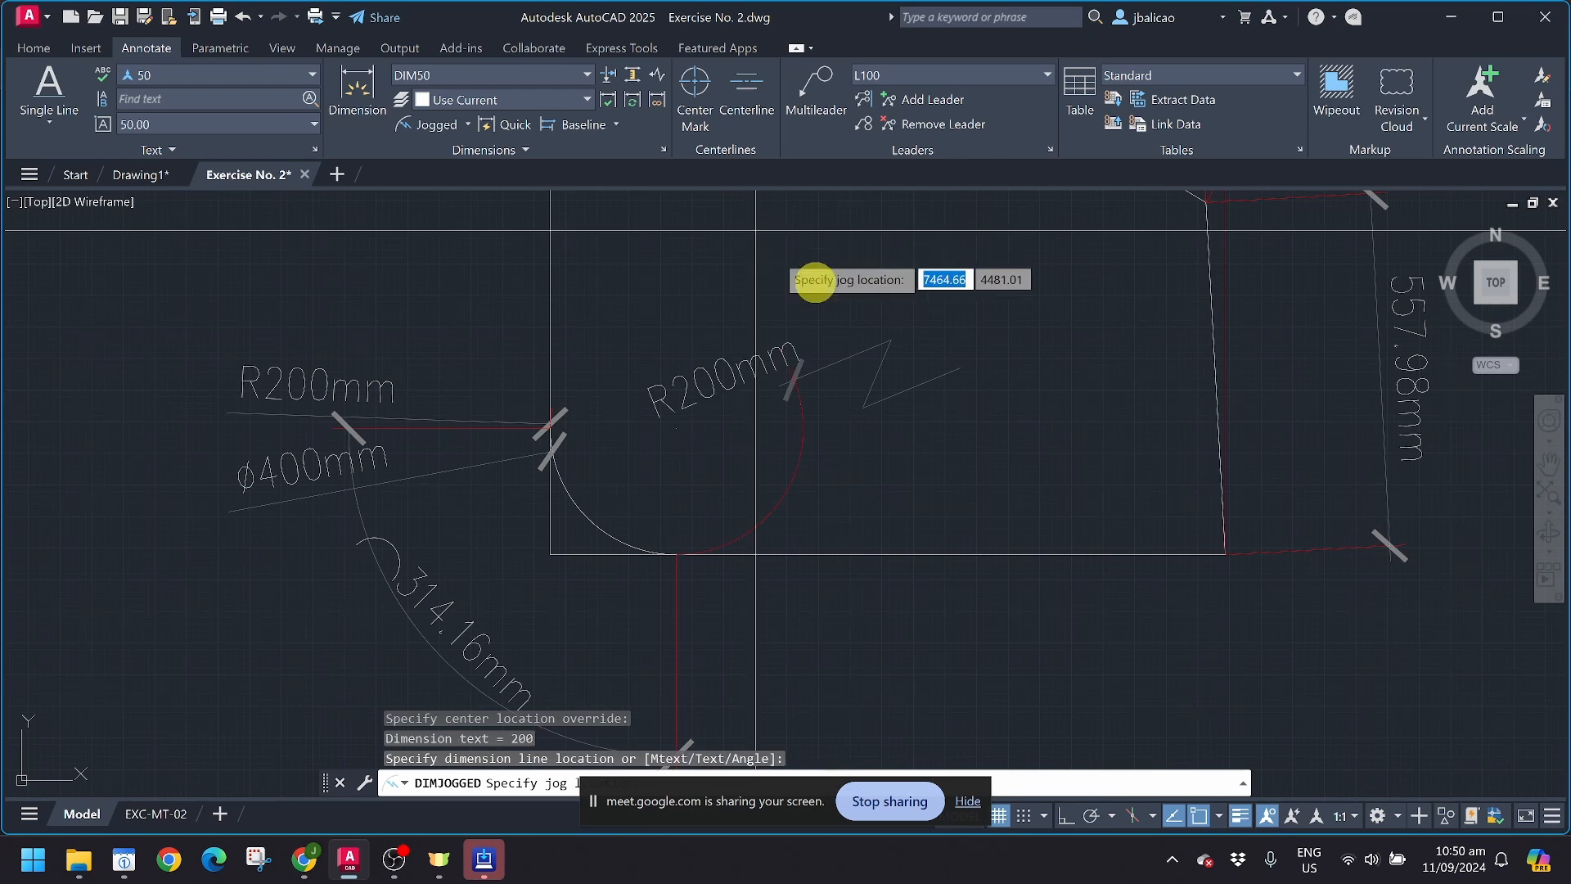
scroll(1047, 475, down, 2)
key(Escape)
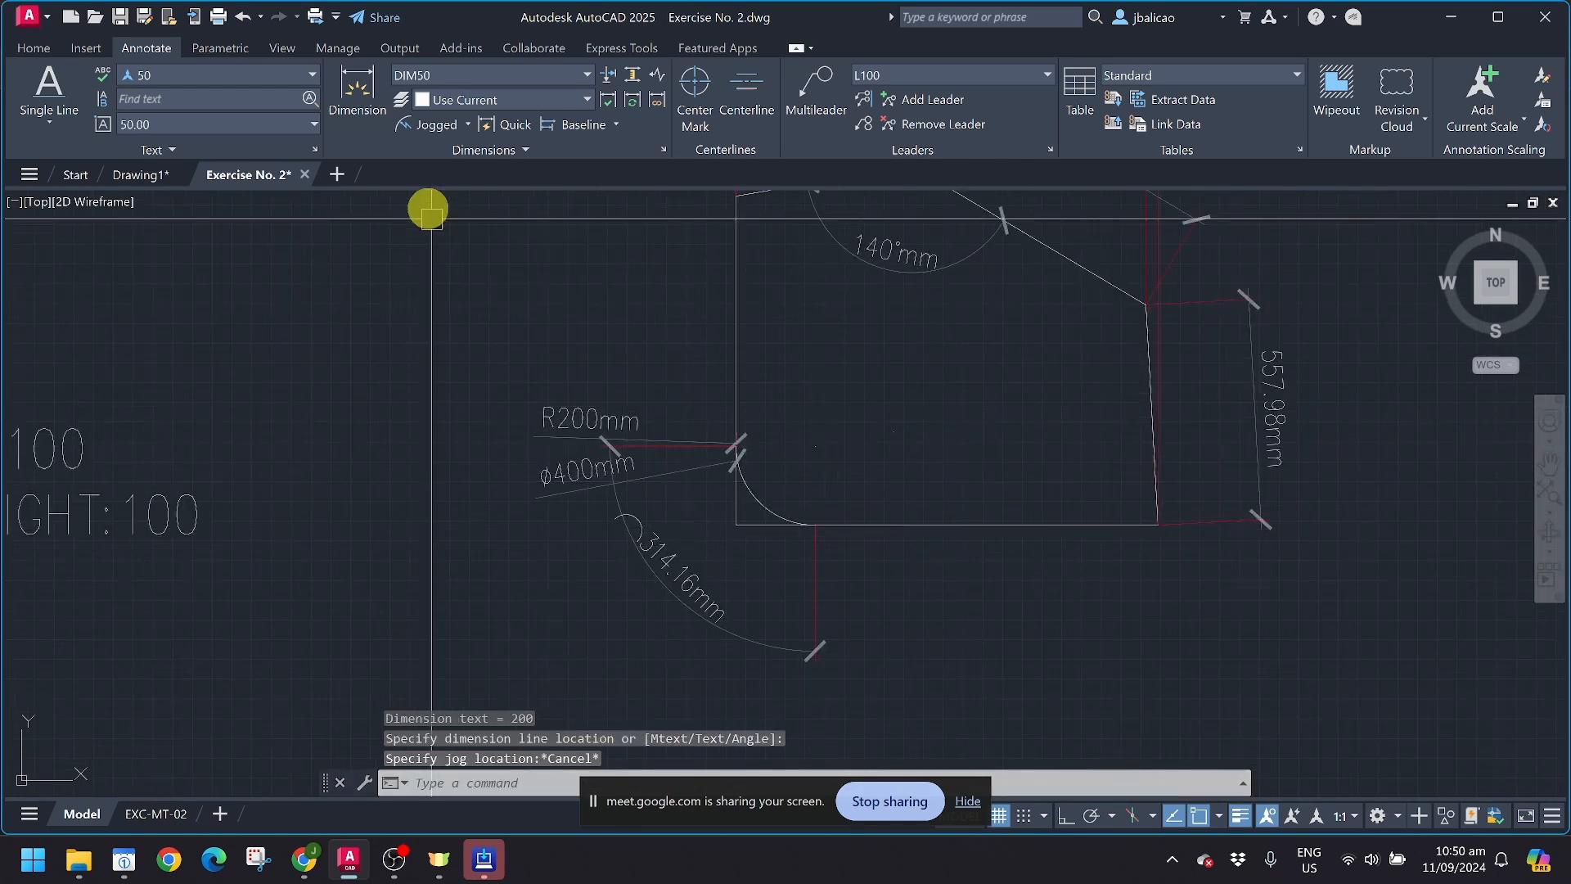
Step: Try an ordinate dimension from the corner where the sample shape's vertical side meets its bottom side
click(467, 125)
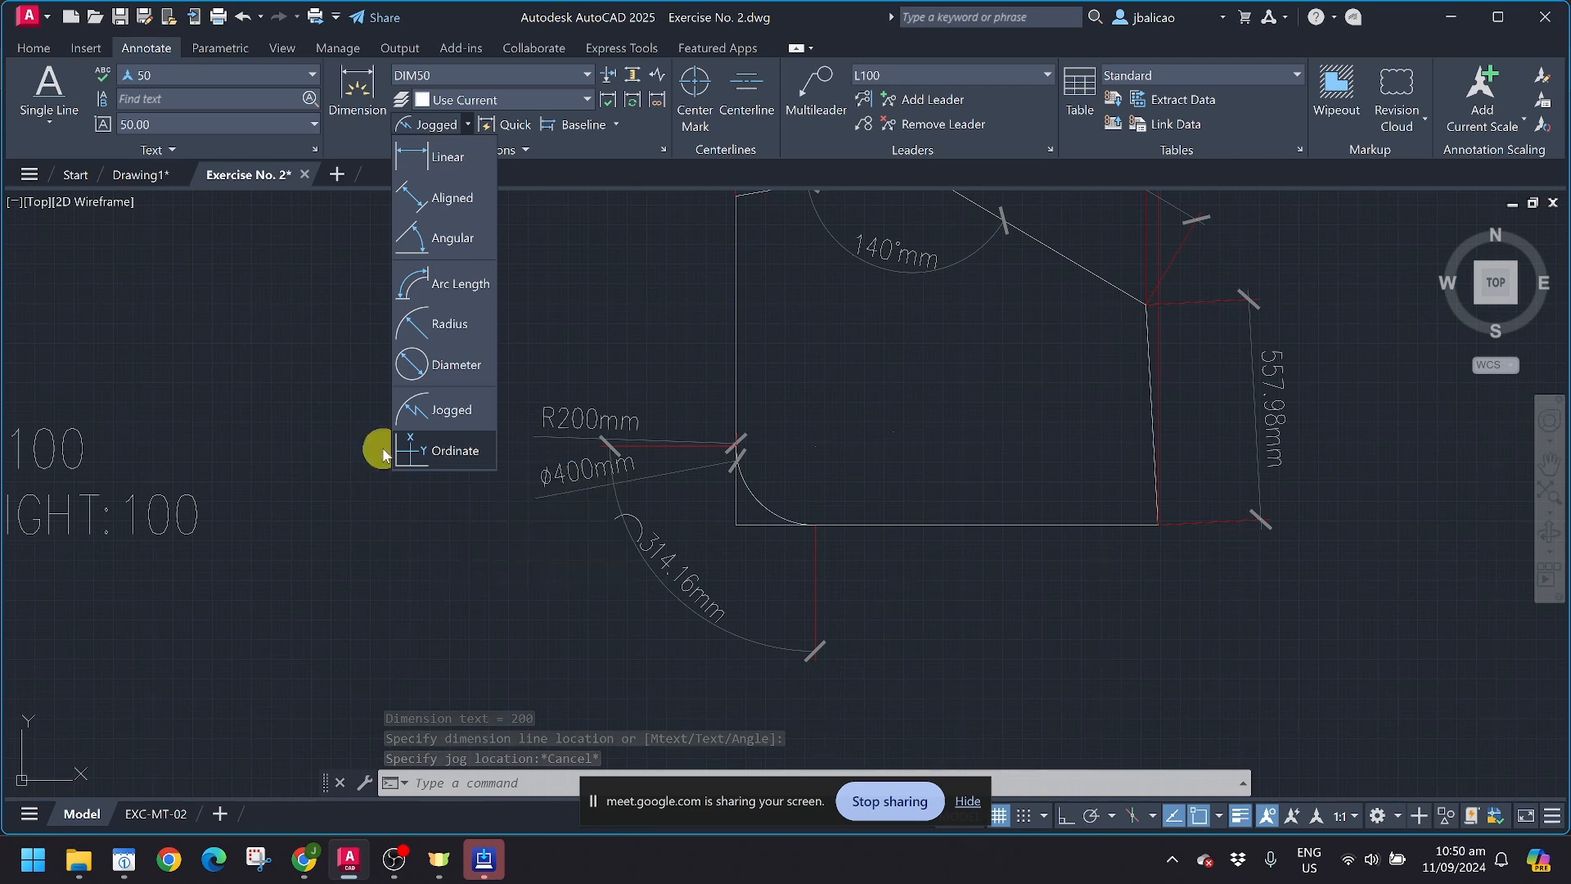
click(426, 451)
click(735, 526)
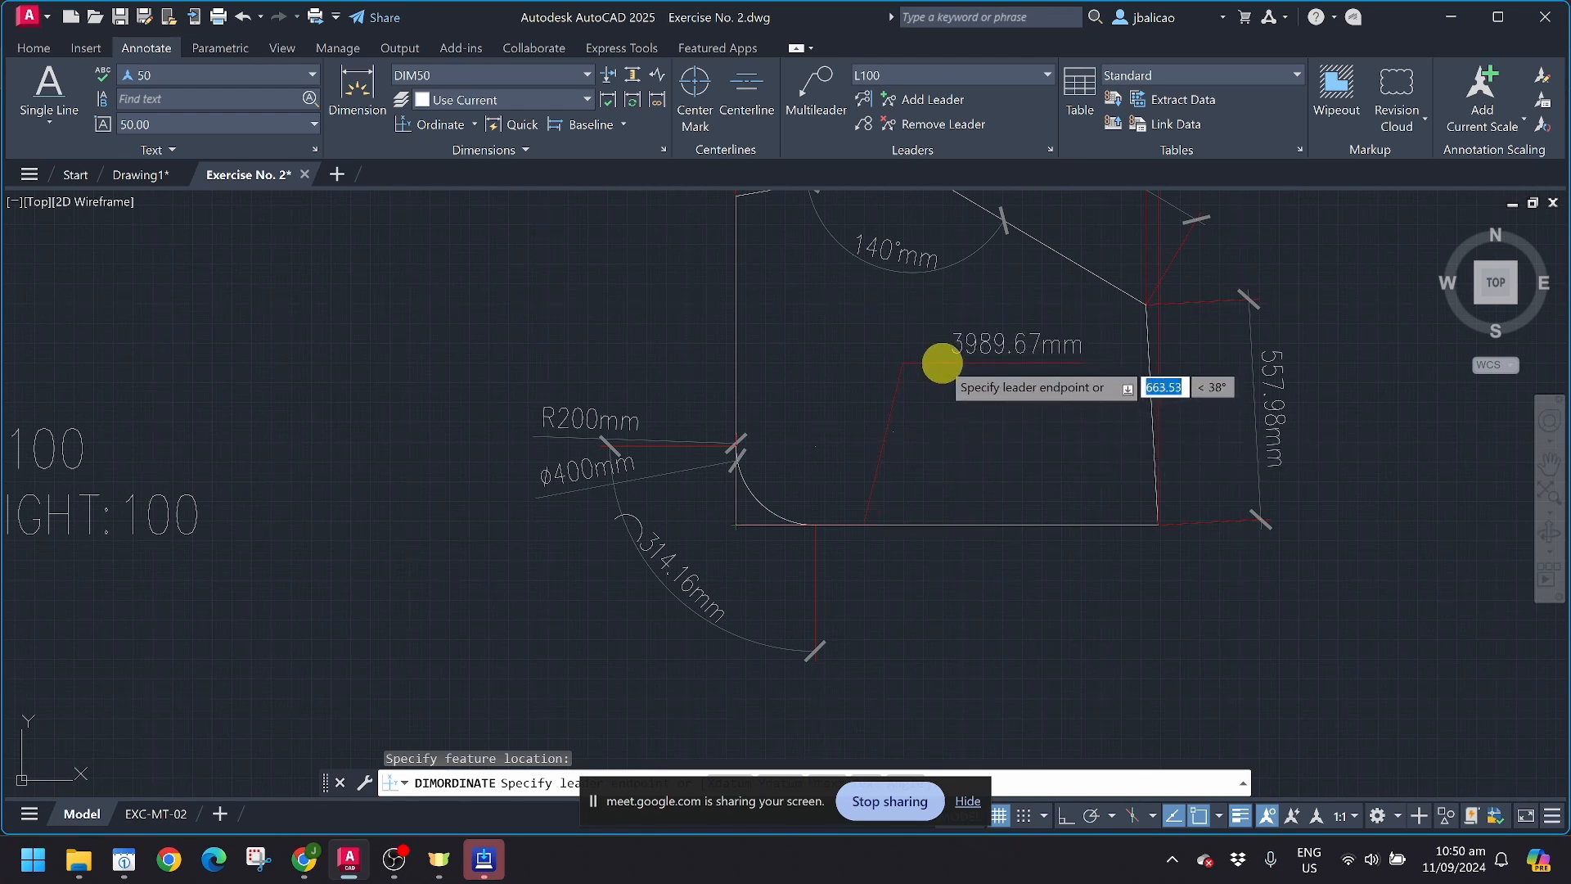
scroll(941, 363, down, 6)
scroll(941, 363, up, 4)
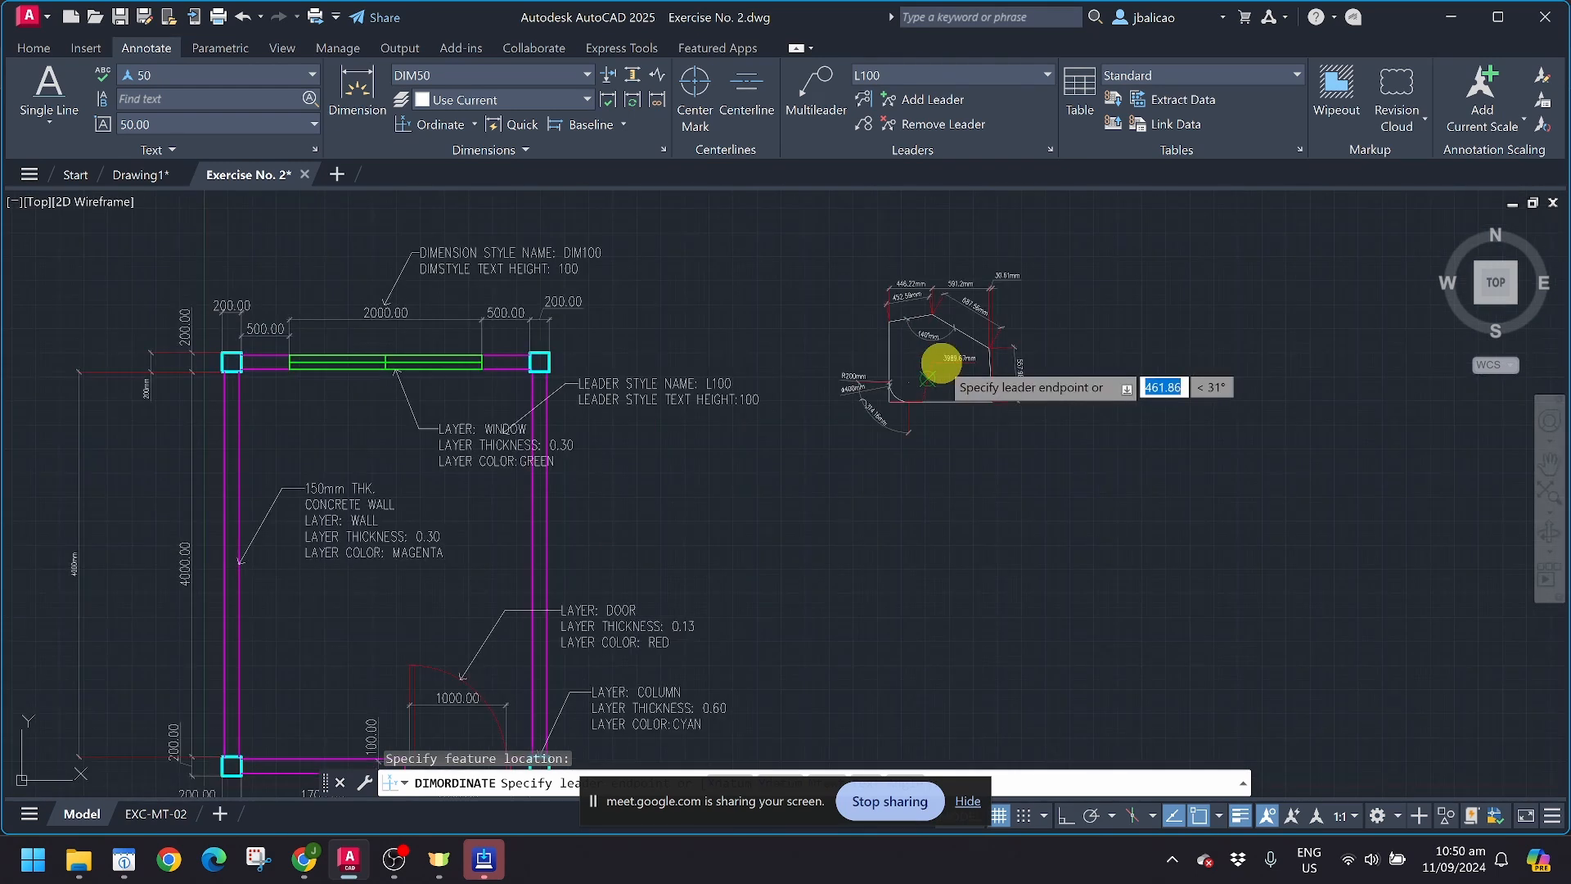
scroll(941, 364, up, 6)
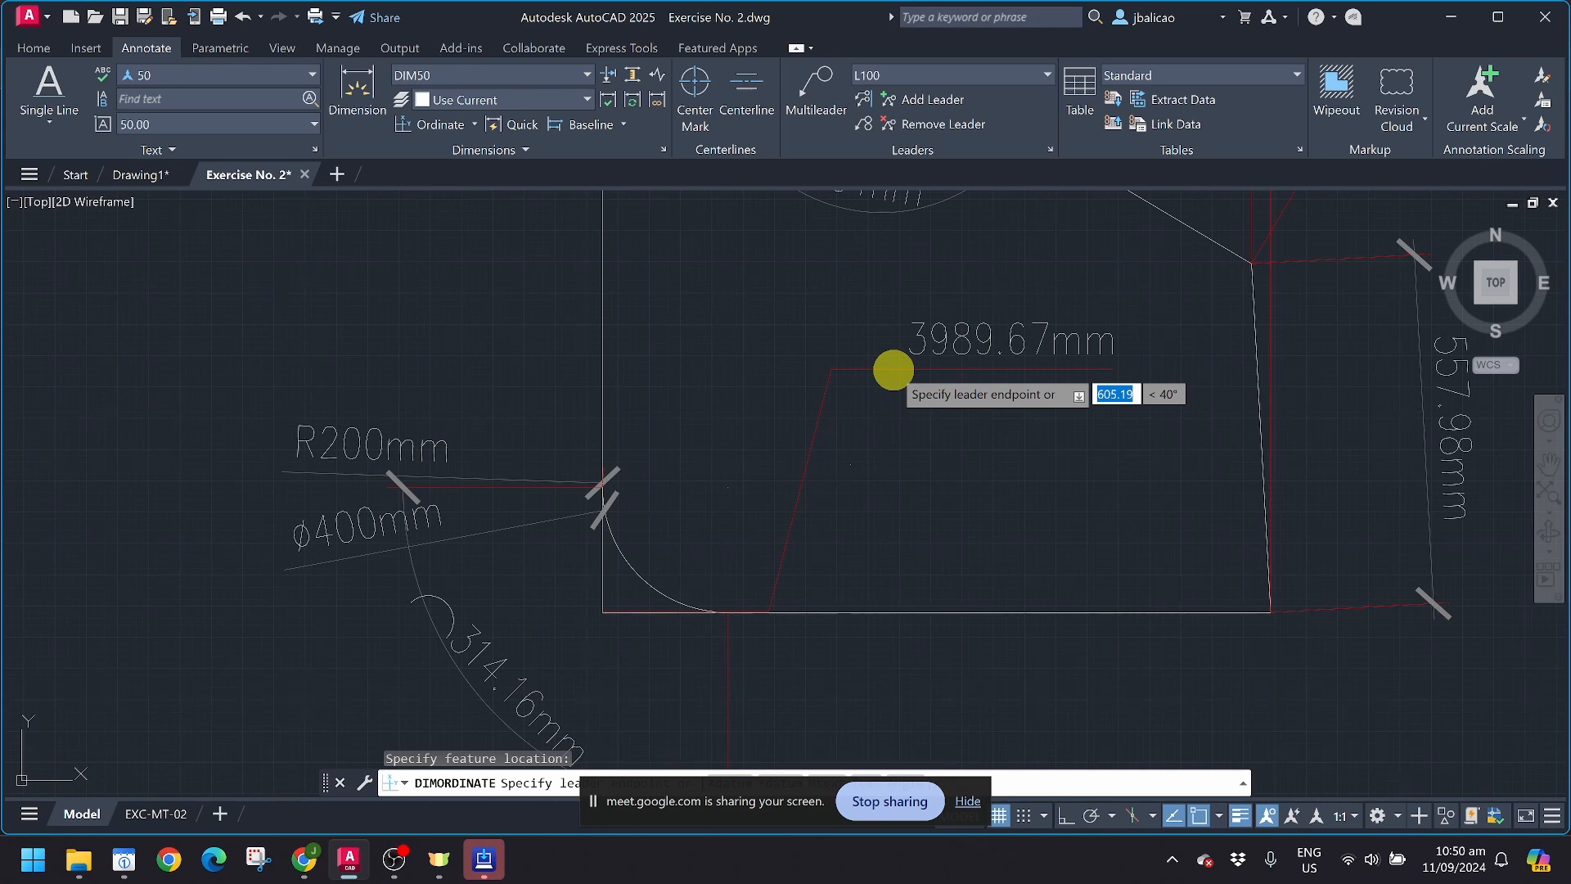
key(Escape)
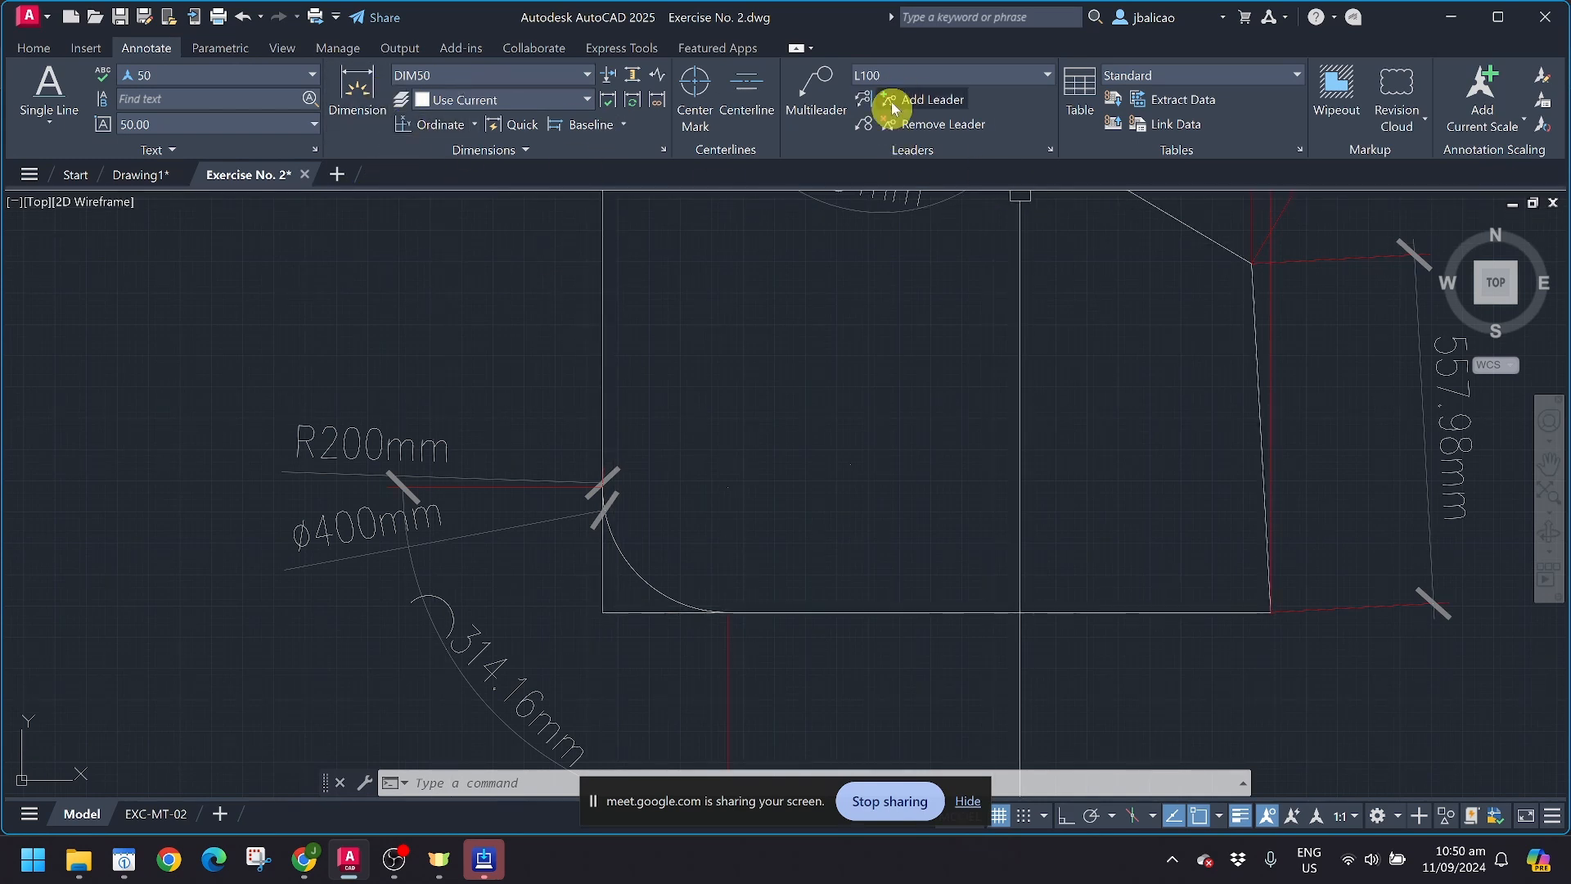
Step: Open multileader style L100 for modification and try the Spline and None leader types before restoring Straight
click(1050, 152)
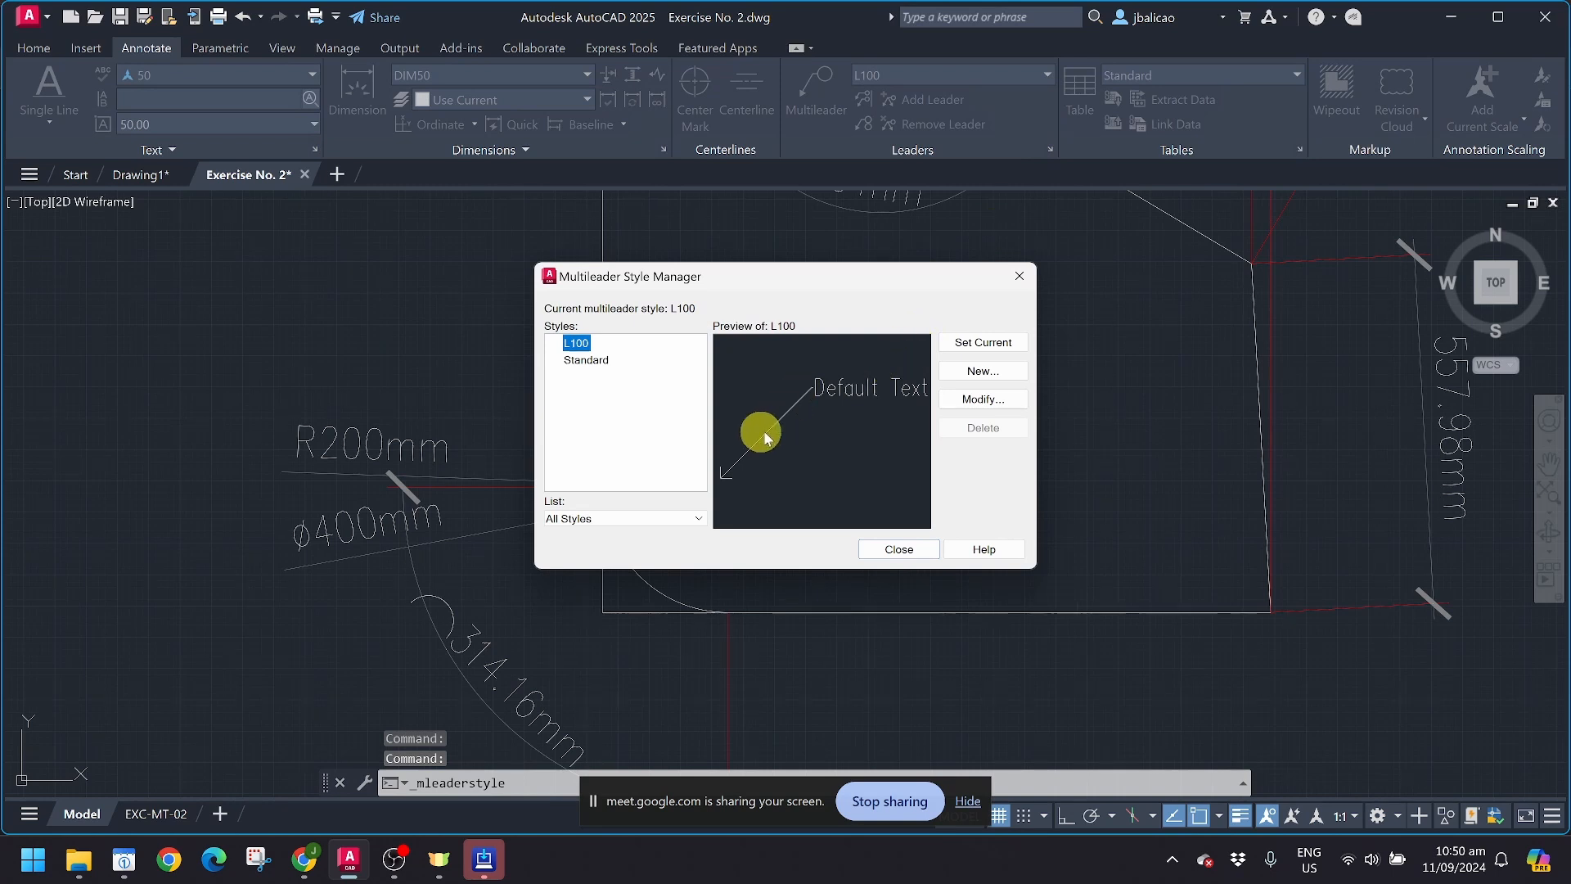
click(979, 401)
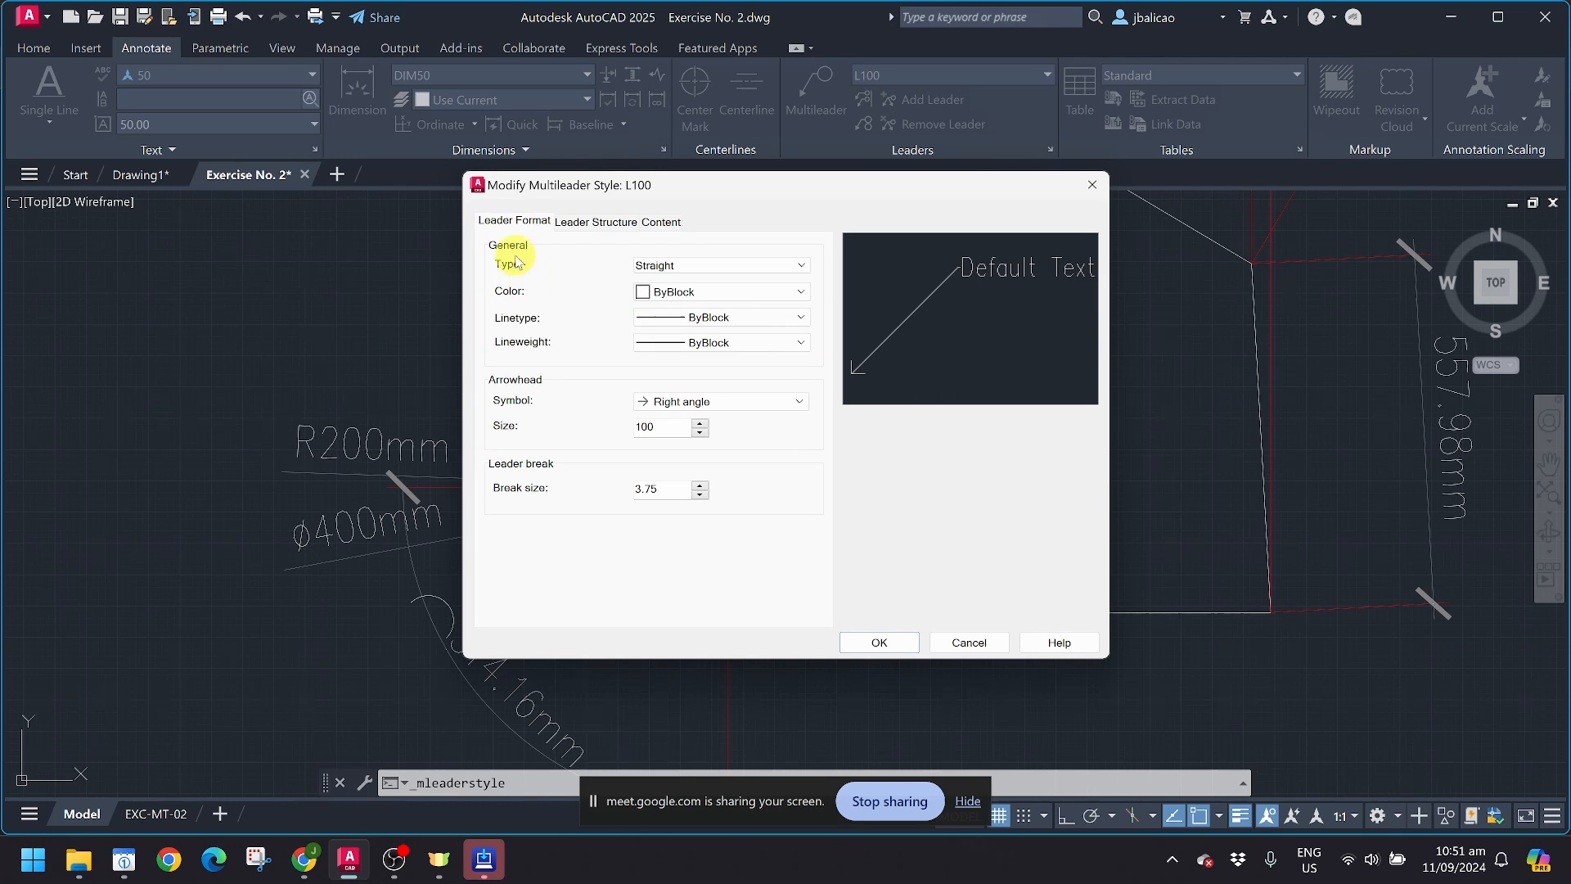
click(684, 264)
click(674, 294)
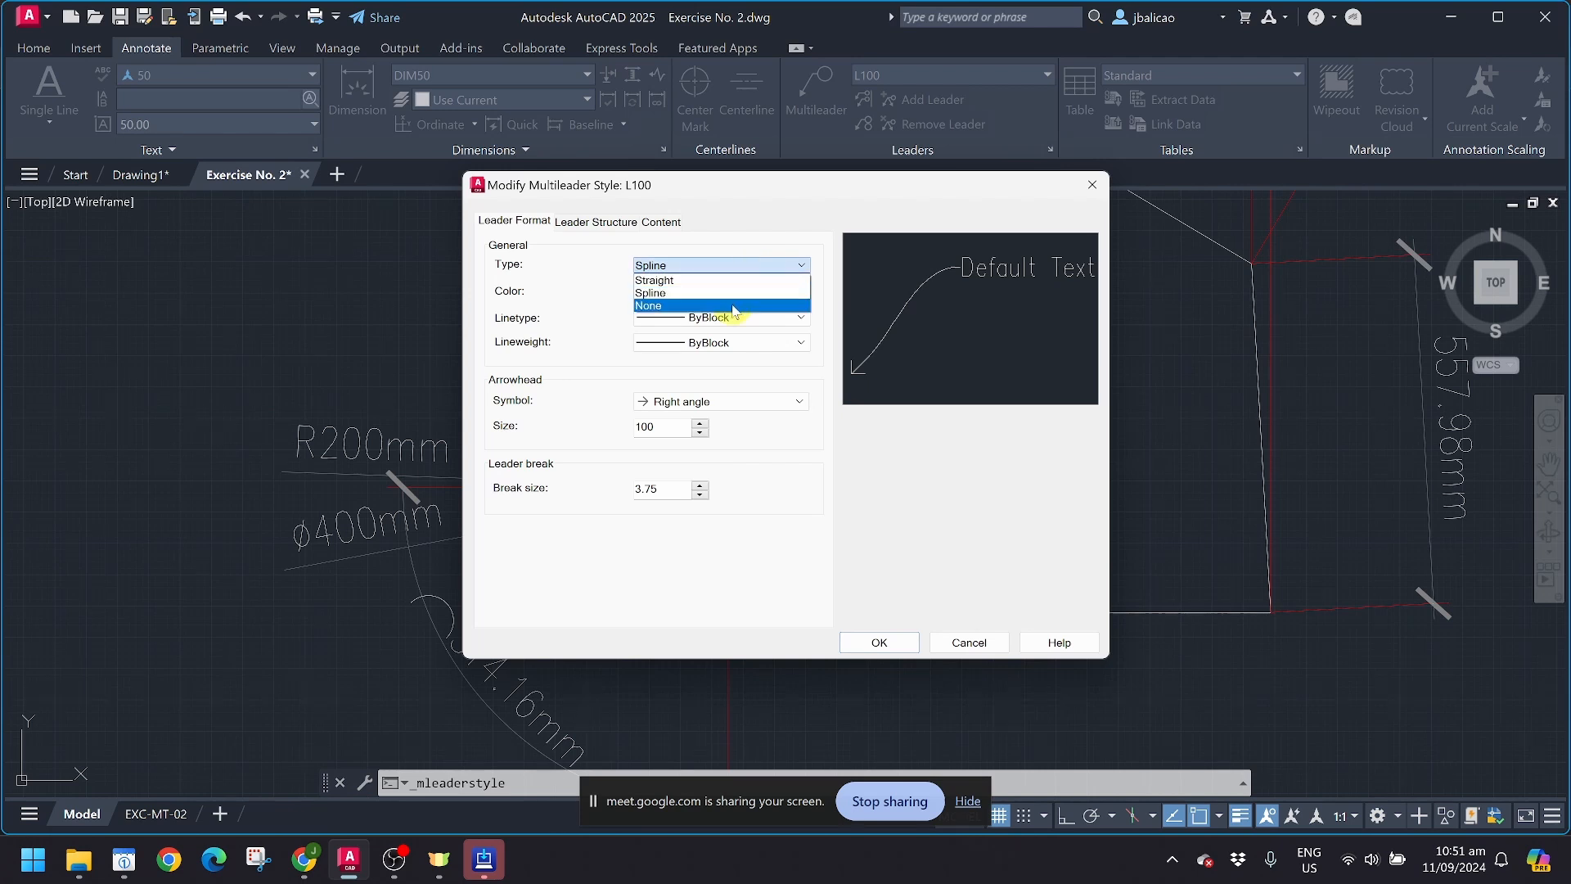
click(733, 305)
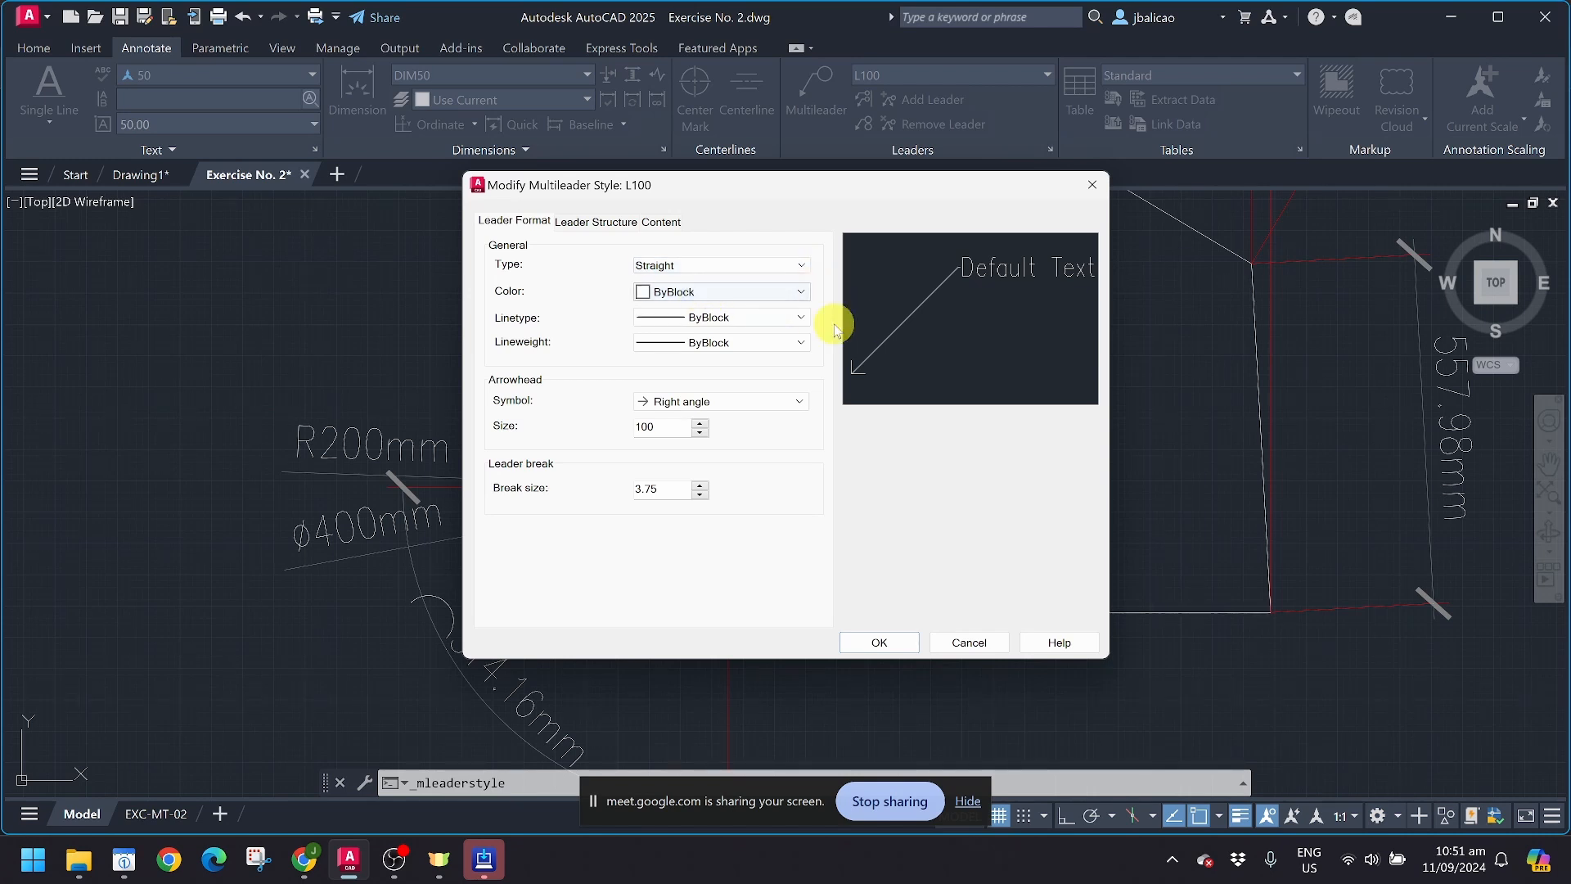
Step: Set the L100 leader color to Red and review the linetype and lineweight options, keeping both at ByBlock
click(766, 292)
click(731, 347)
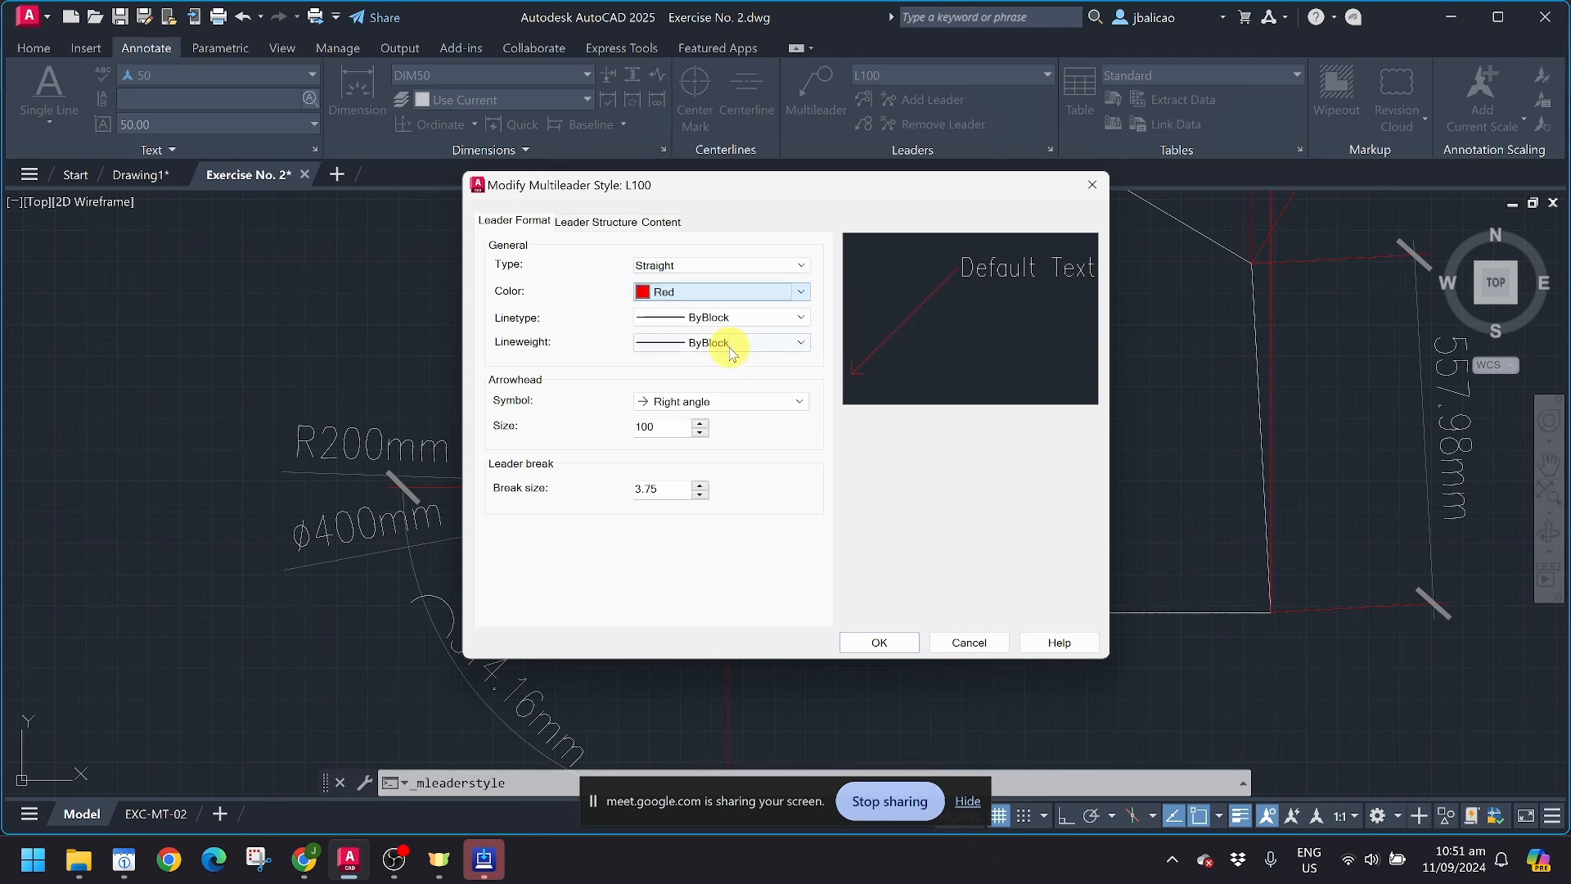
click(713, 319)
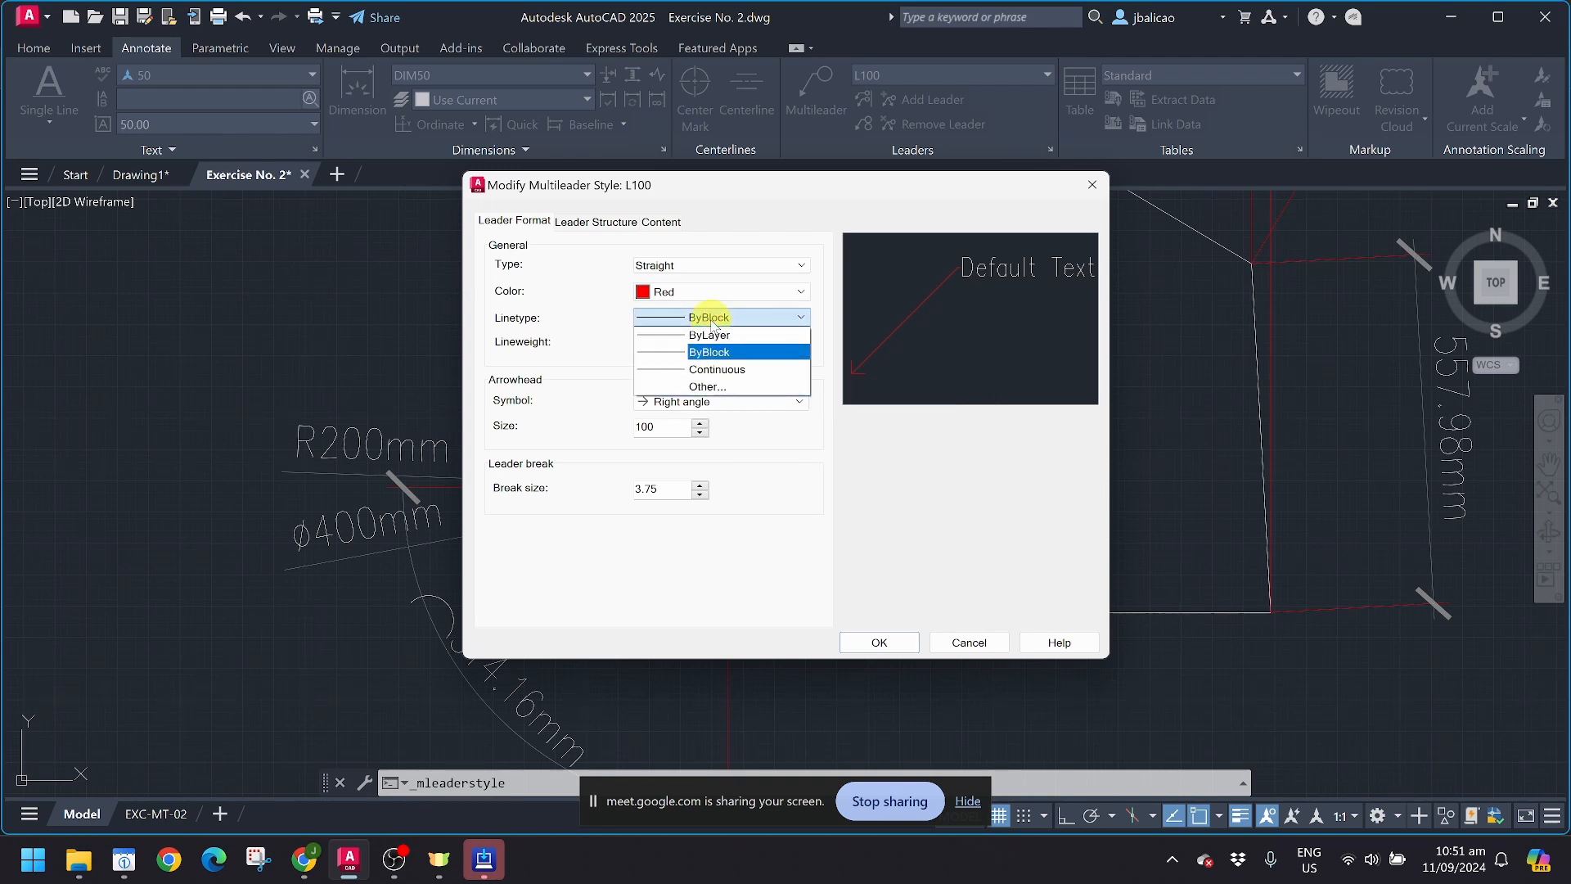
click(713, 321)
click(713, 323)
click(709, 344)
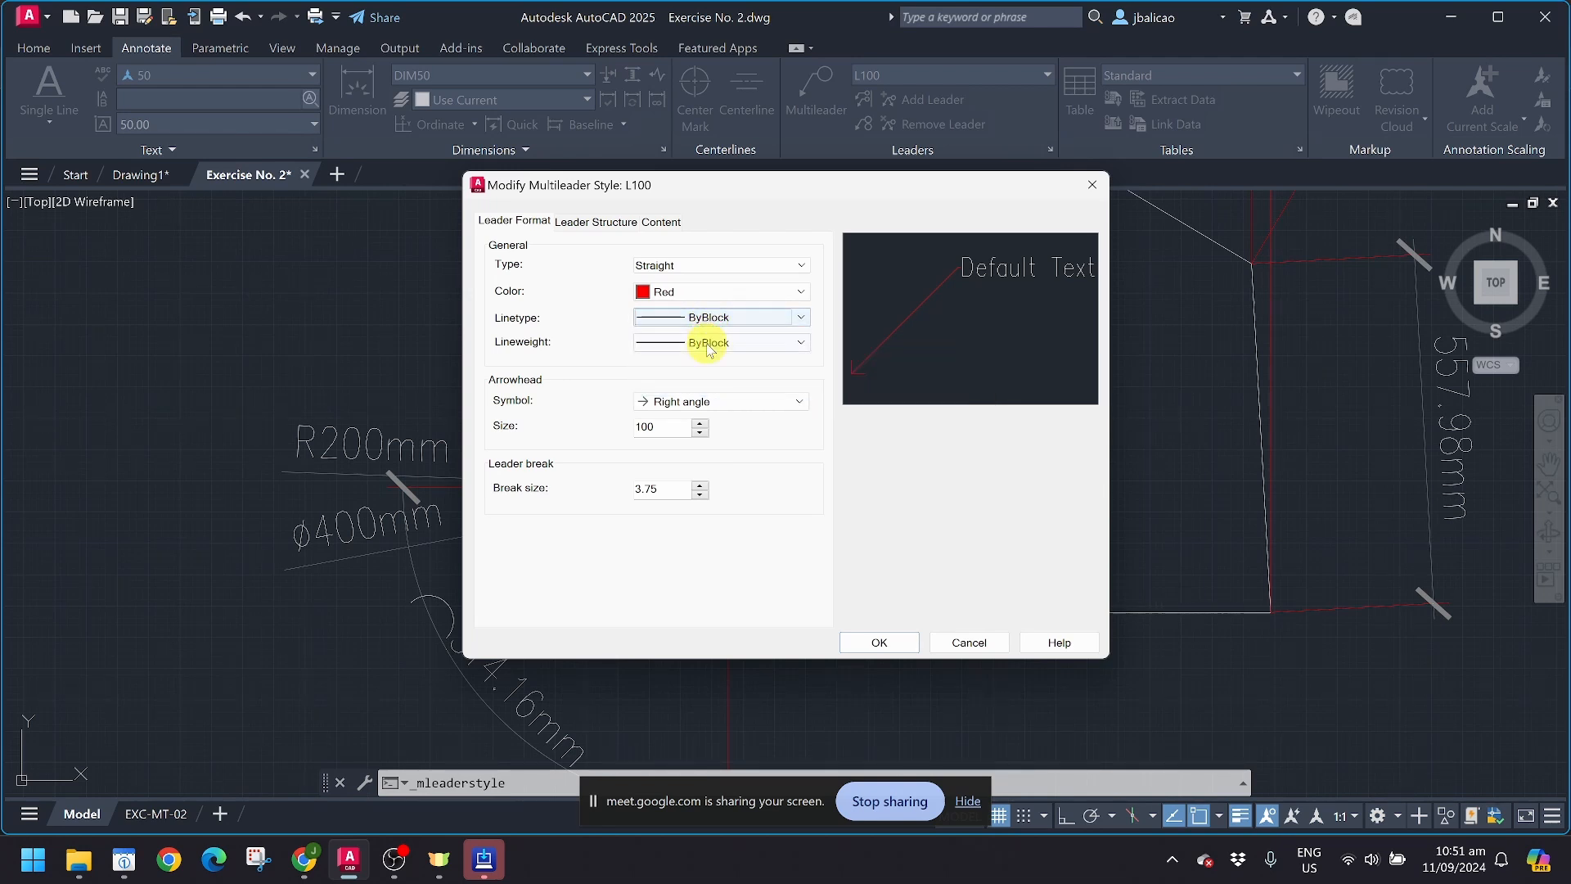
click(709, 344)
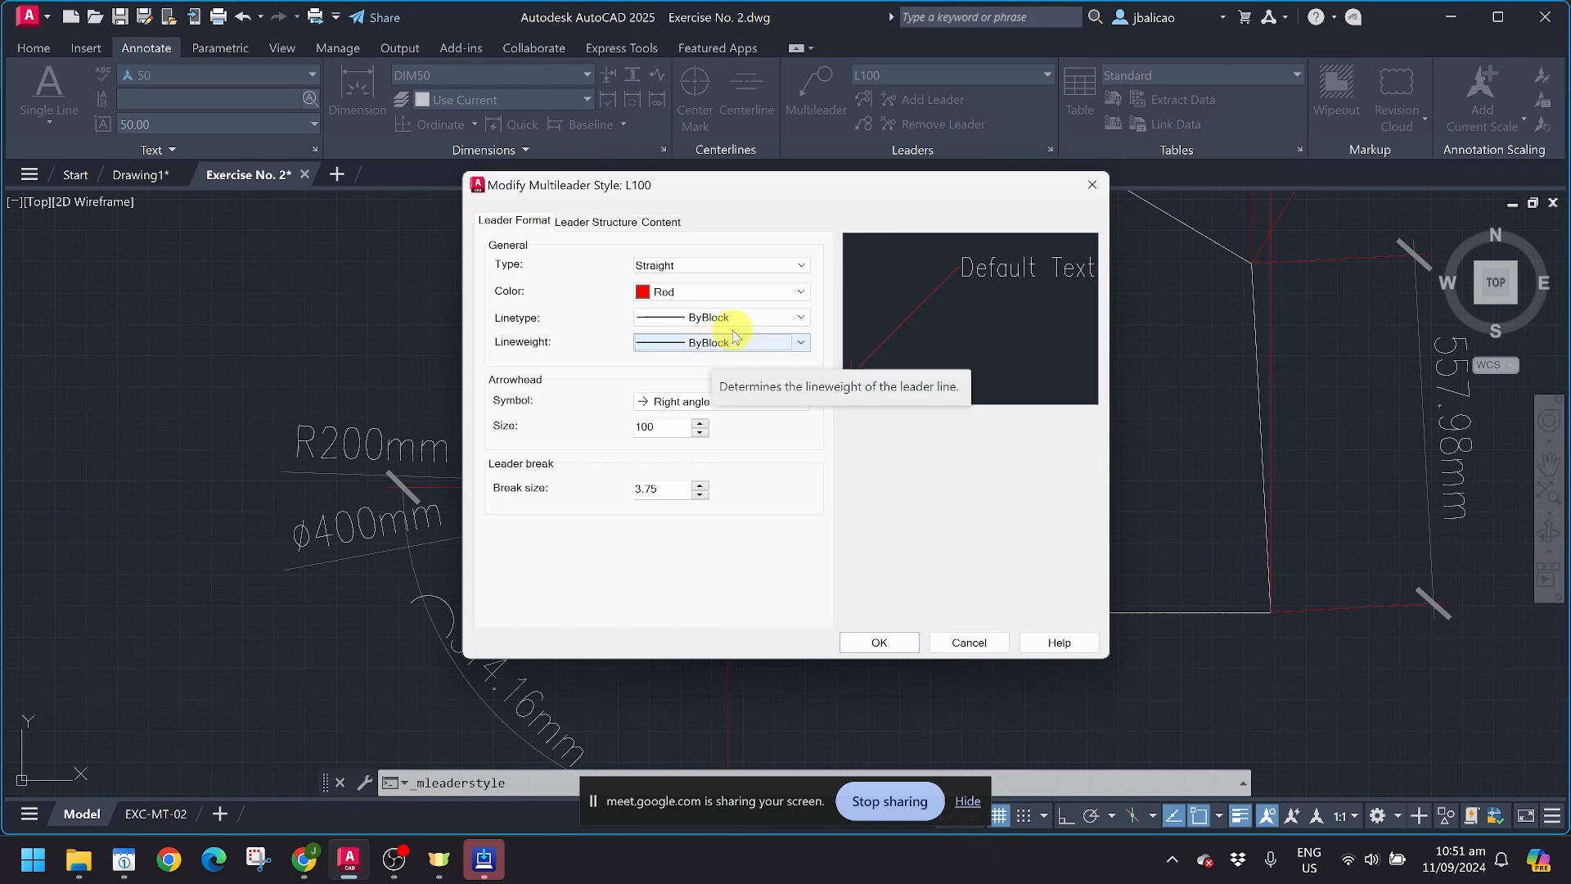
Step: Try the Architectural tick, Dot, Closed blank and Open arrowhead symbols for the L100 leader before restoring Right angle
click(684, 403)
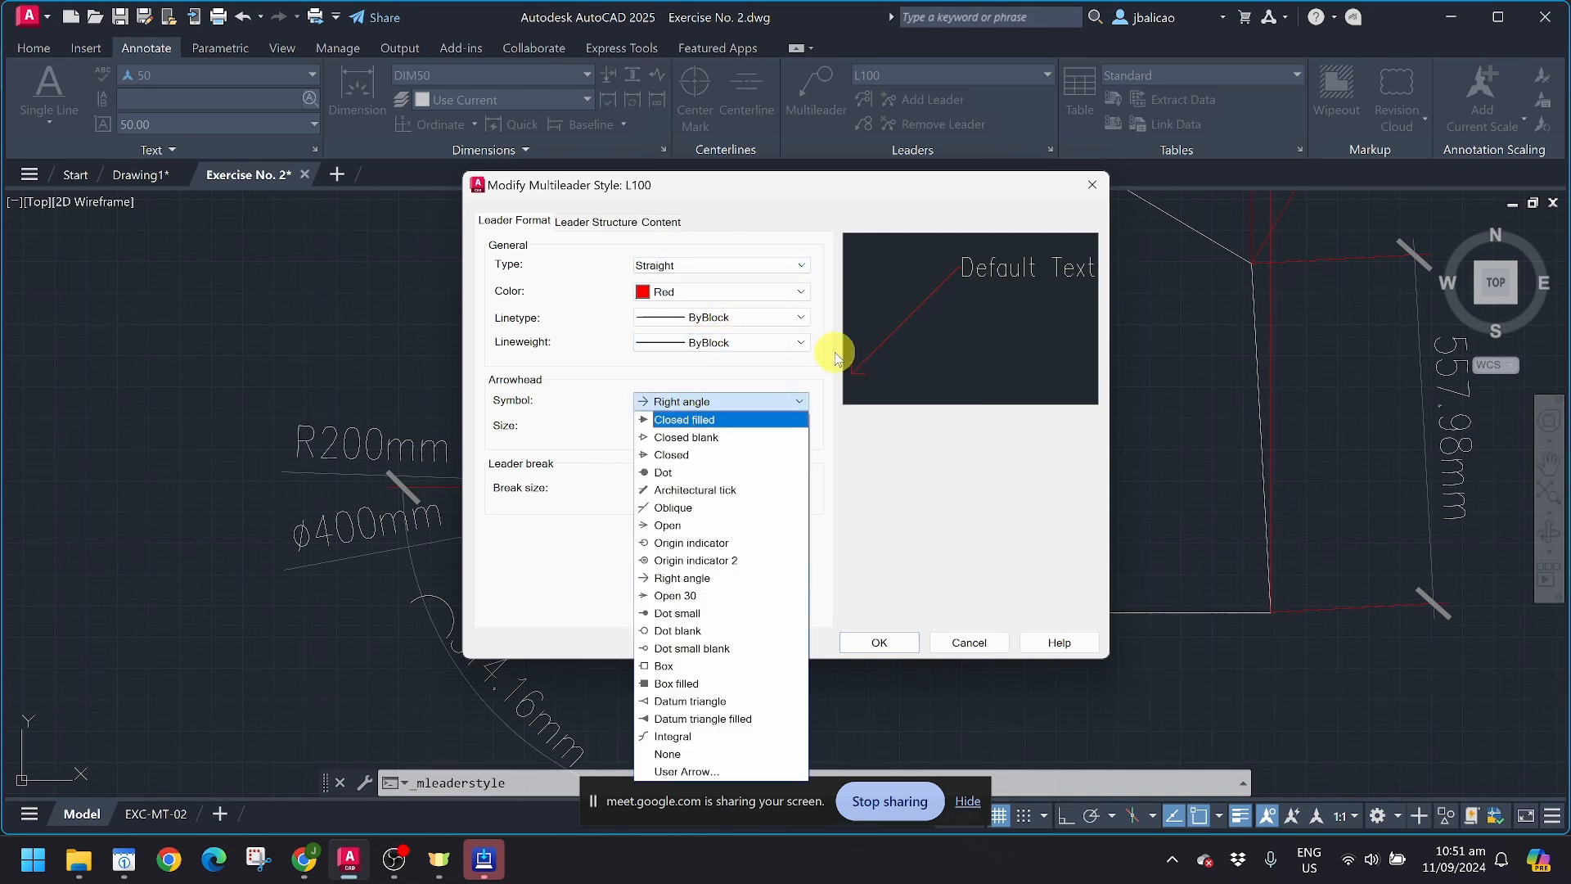
click(729, 490)
click(720, 402)
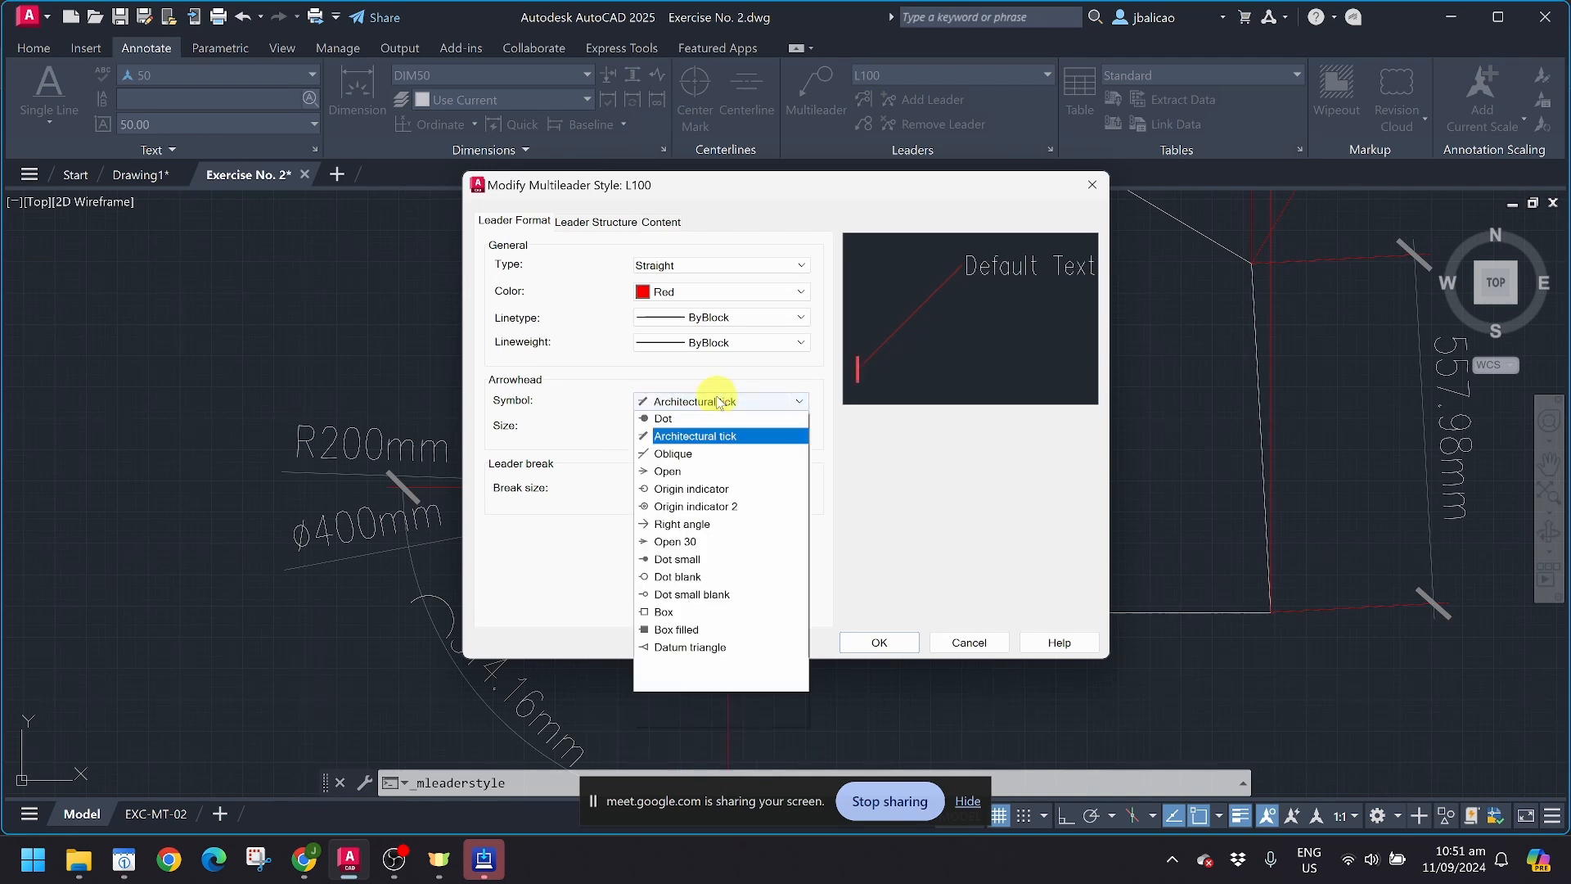
click(692, 474)
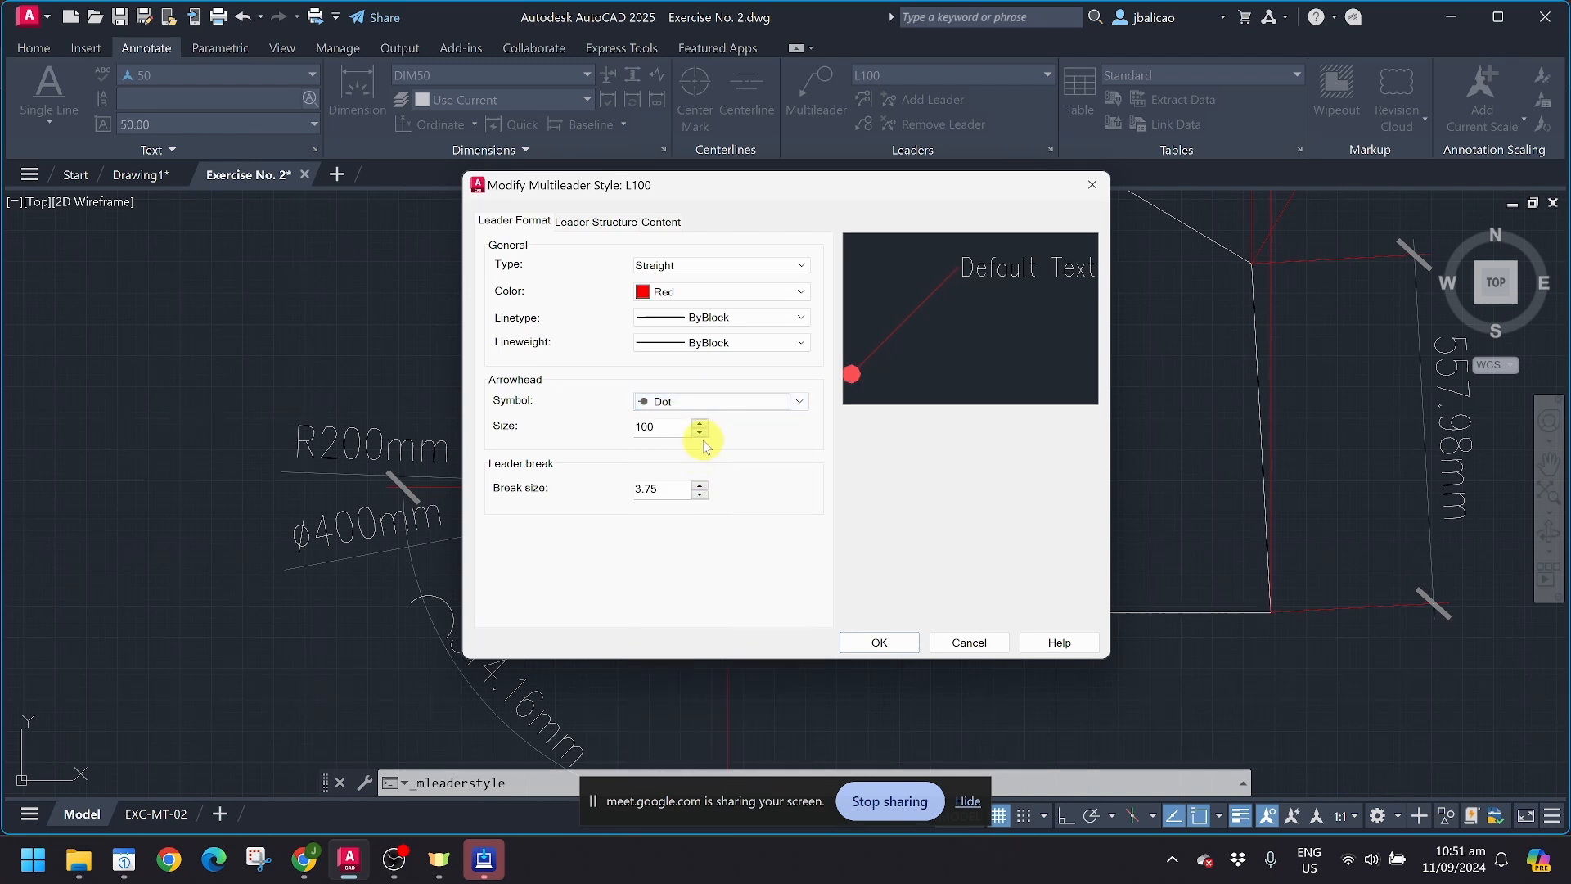
click(720, 405)
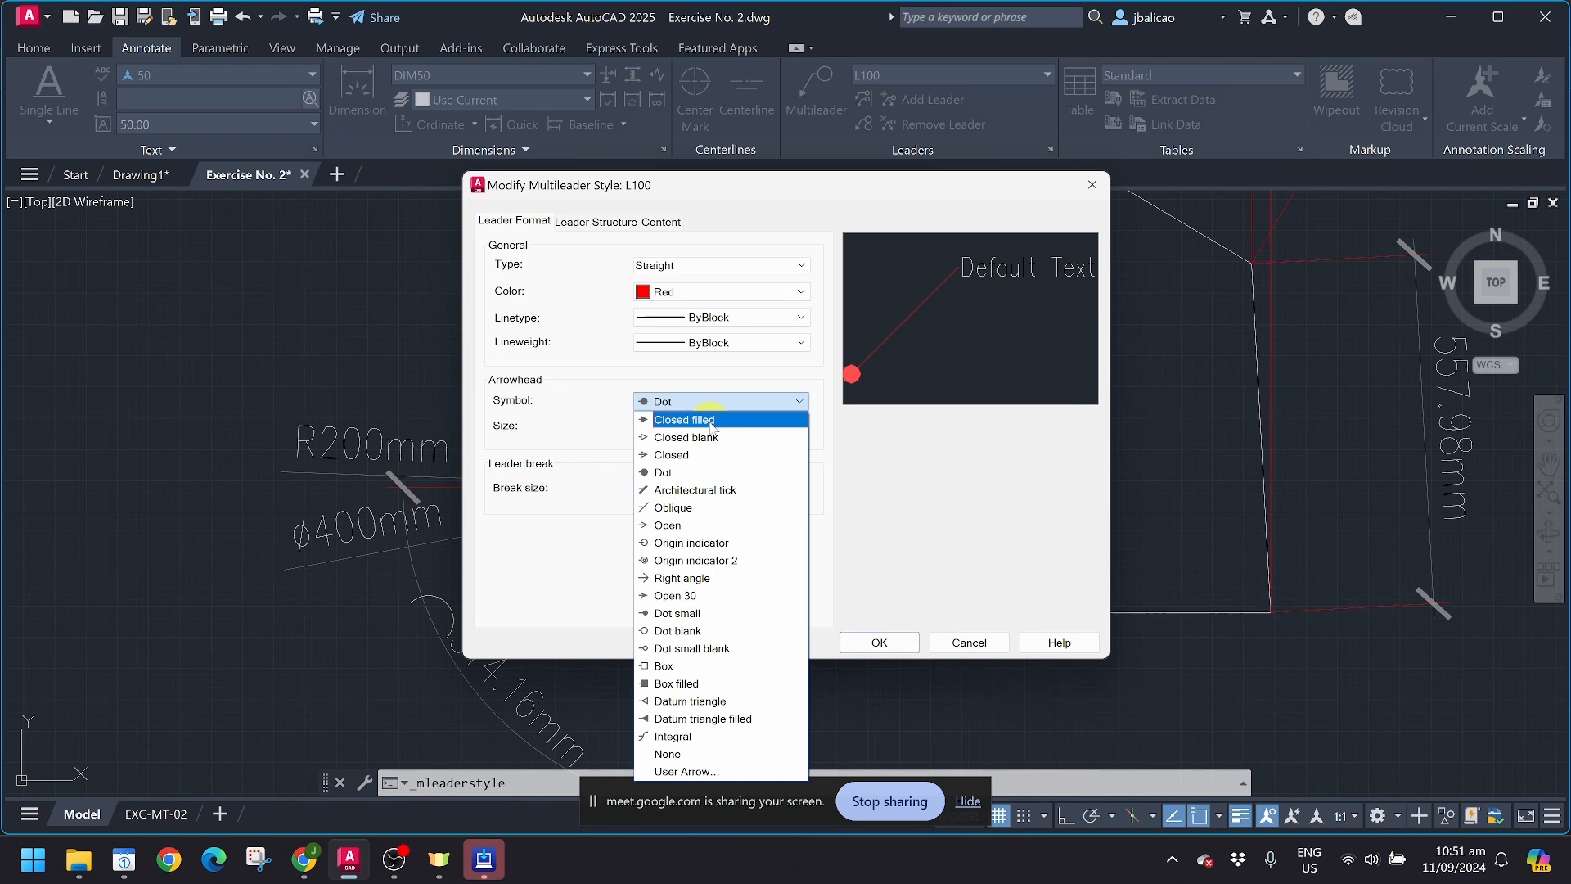
click(703, 438)
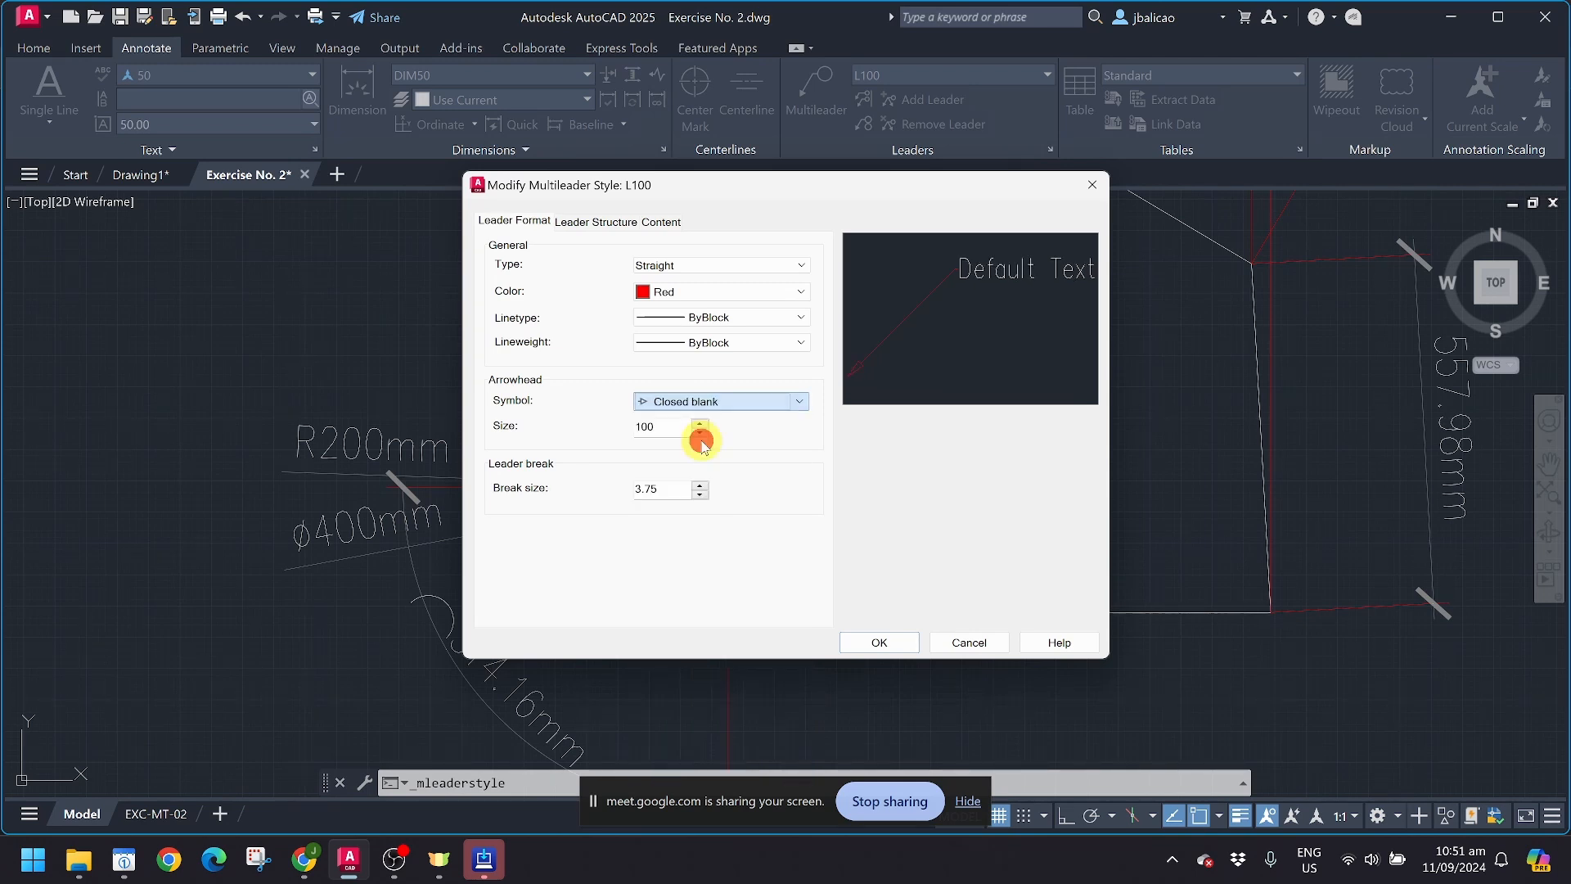
click(711, 404)
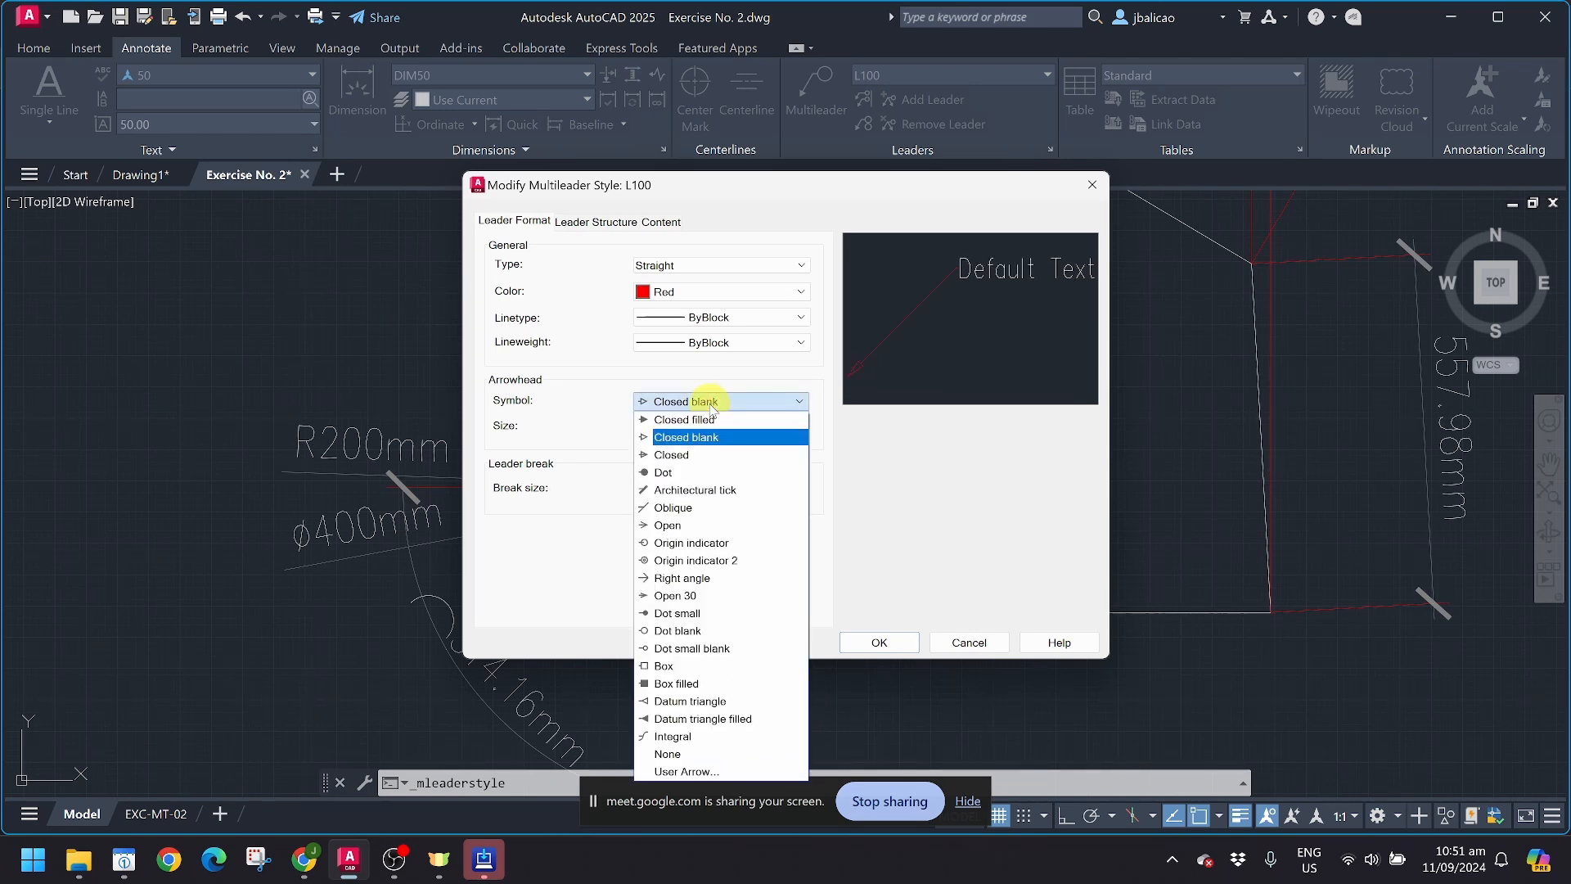
click(704, 525)
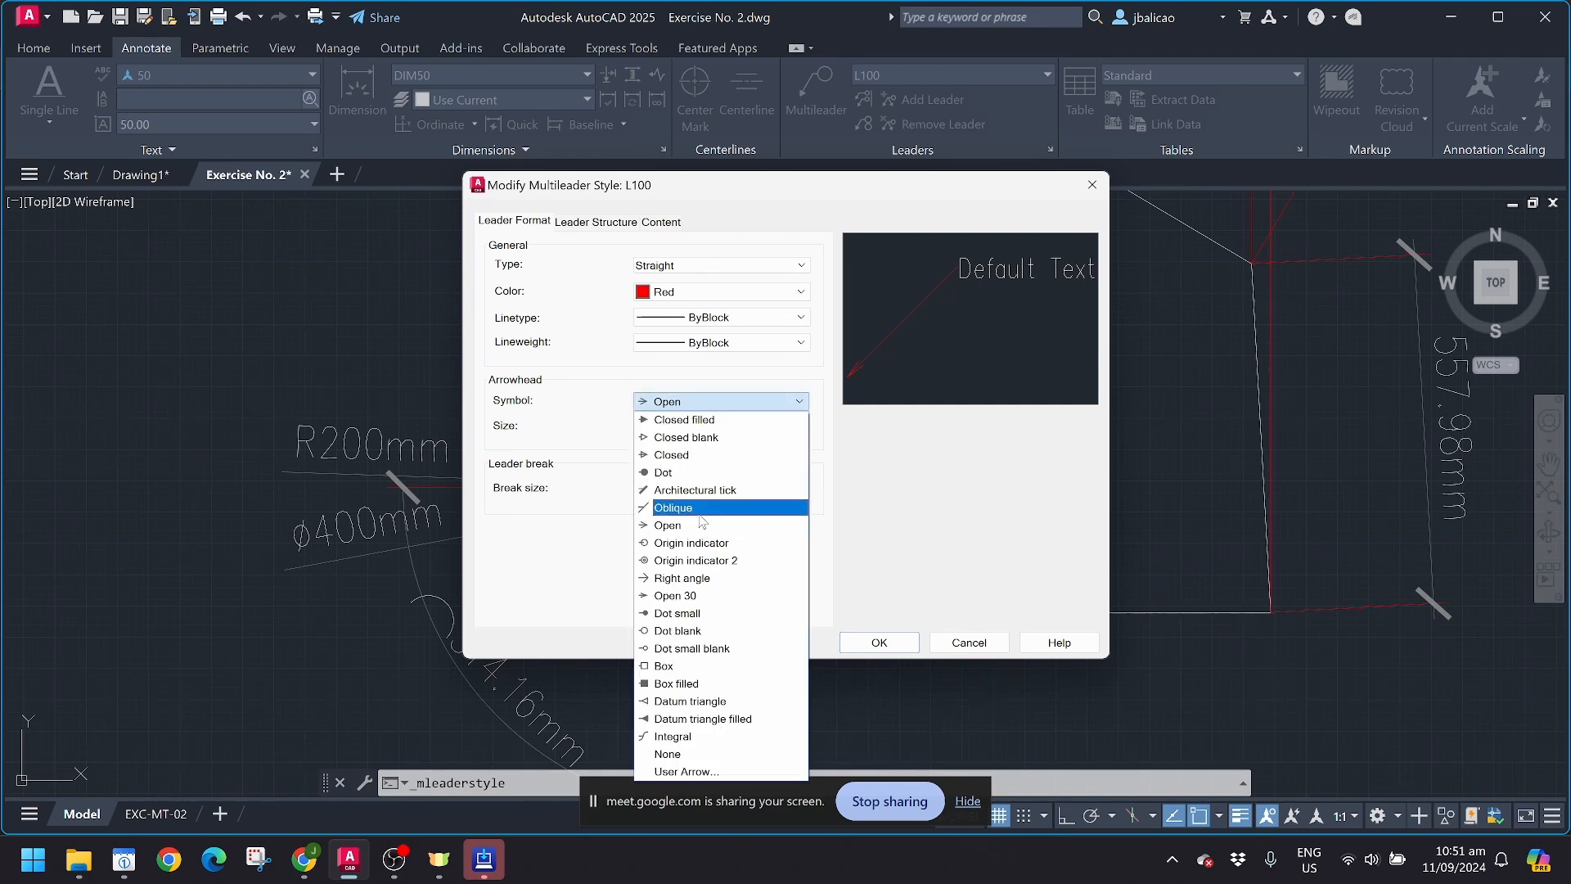
click(682, 578)
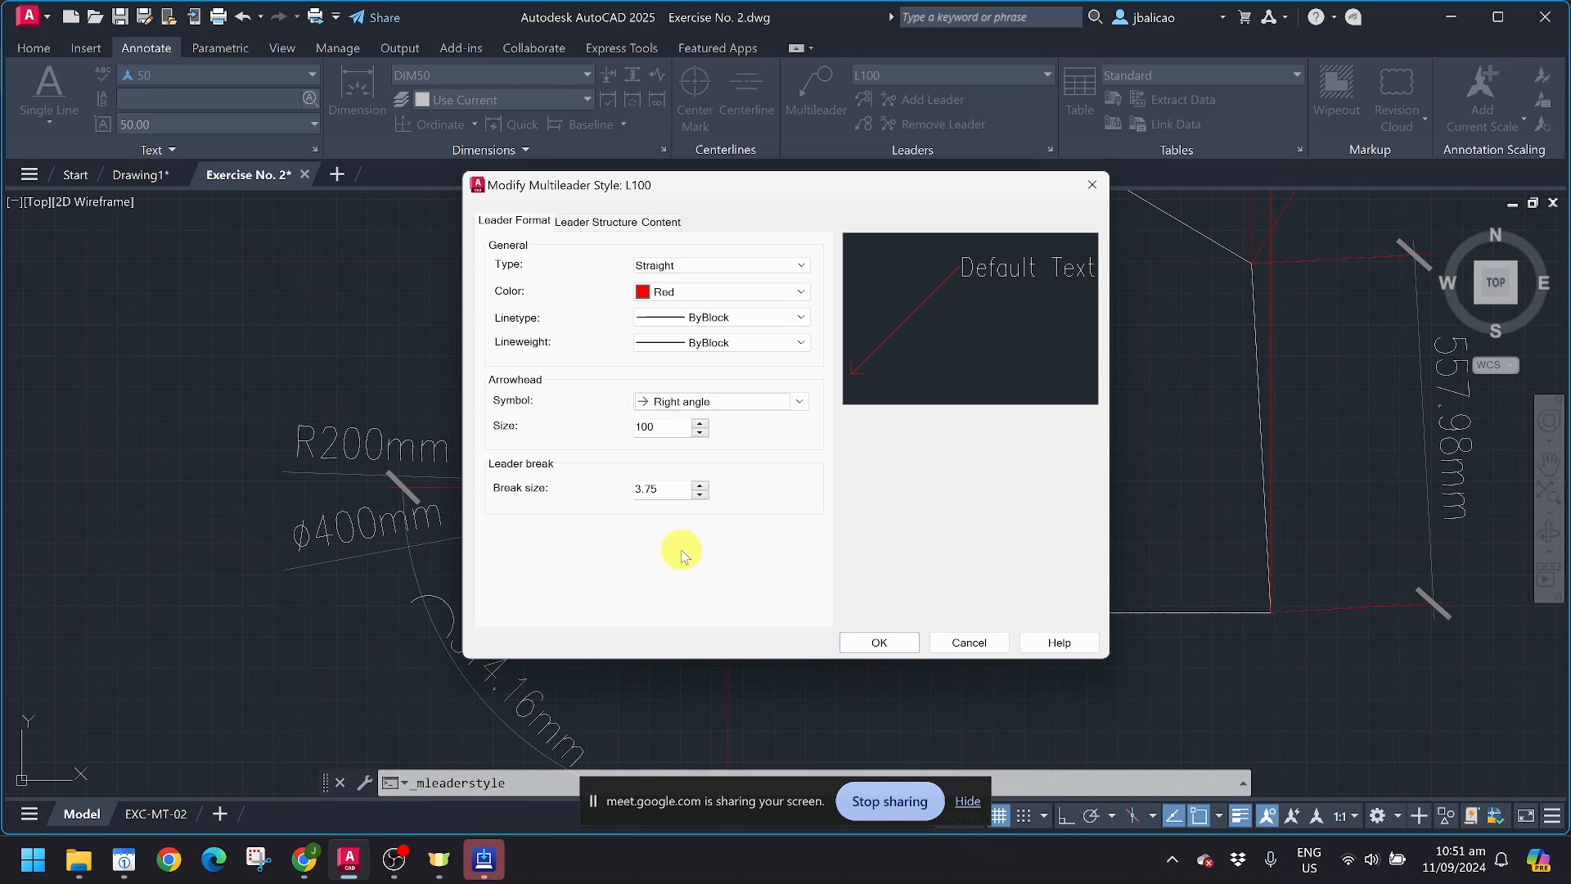
Step: Set the L100 leader break size to 10 and its text style to 50, keeping the multileader type as Mtext
drag(682, 489, 528, 481)
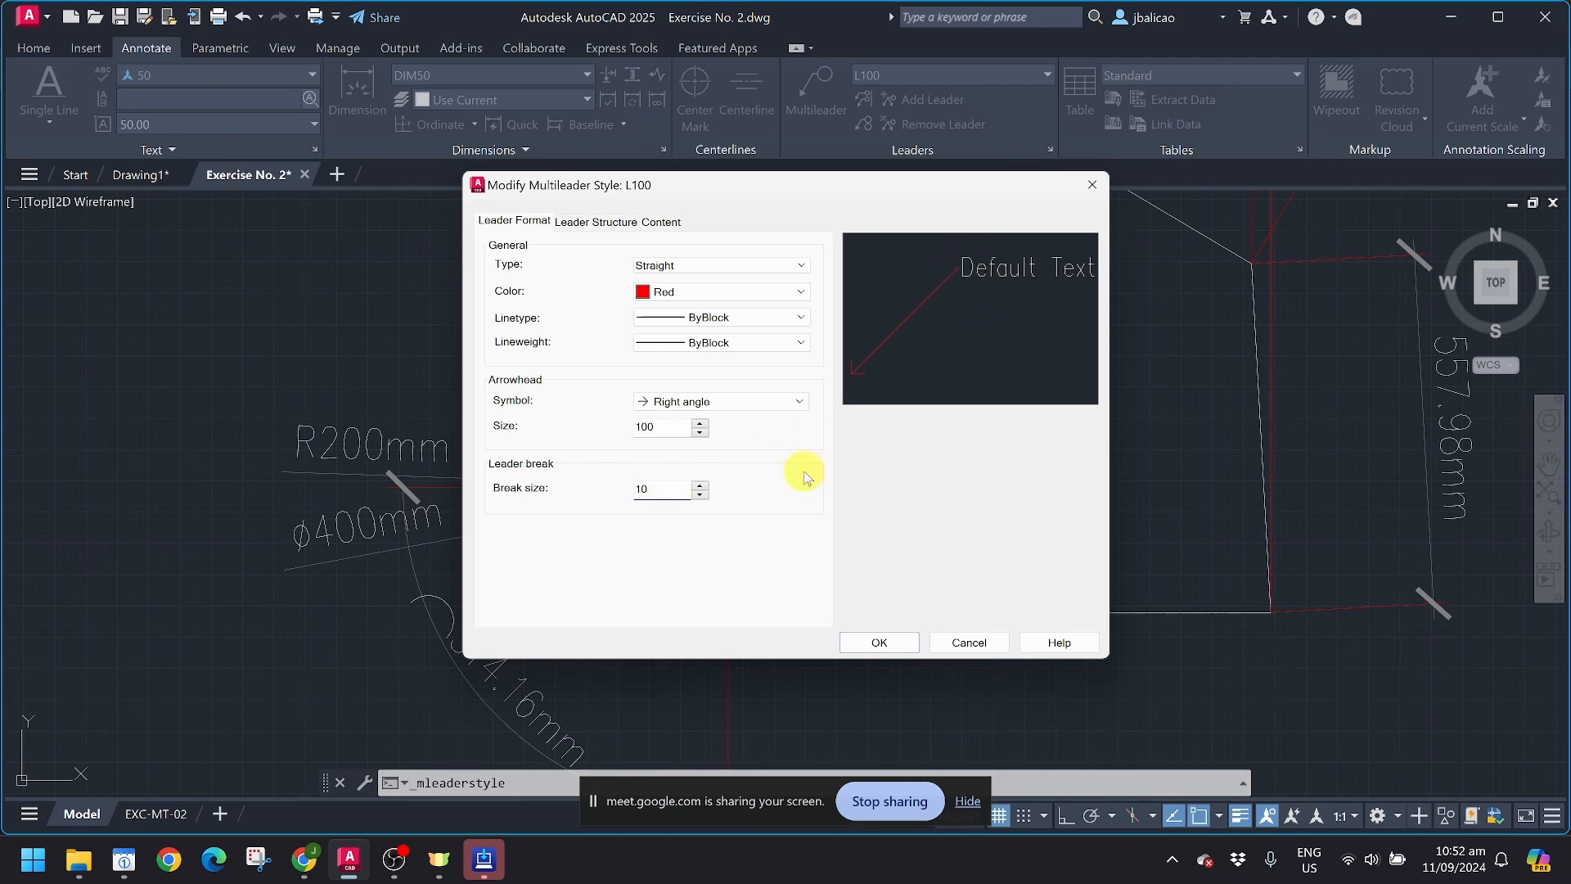
double_click(654, 427)
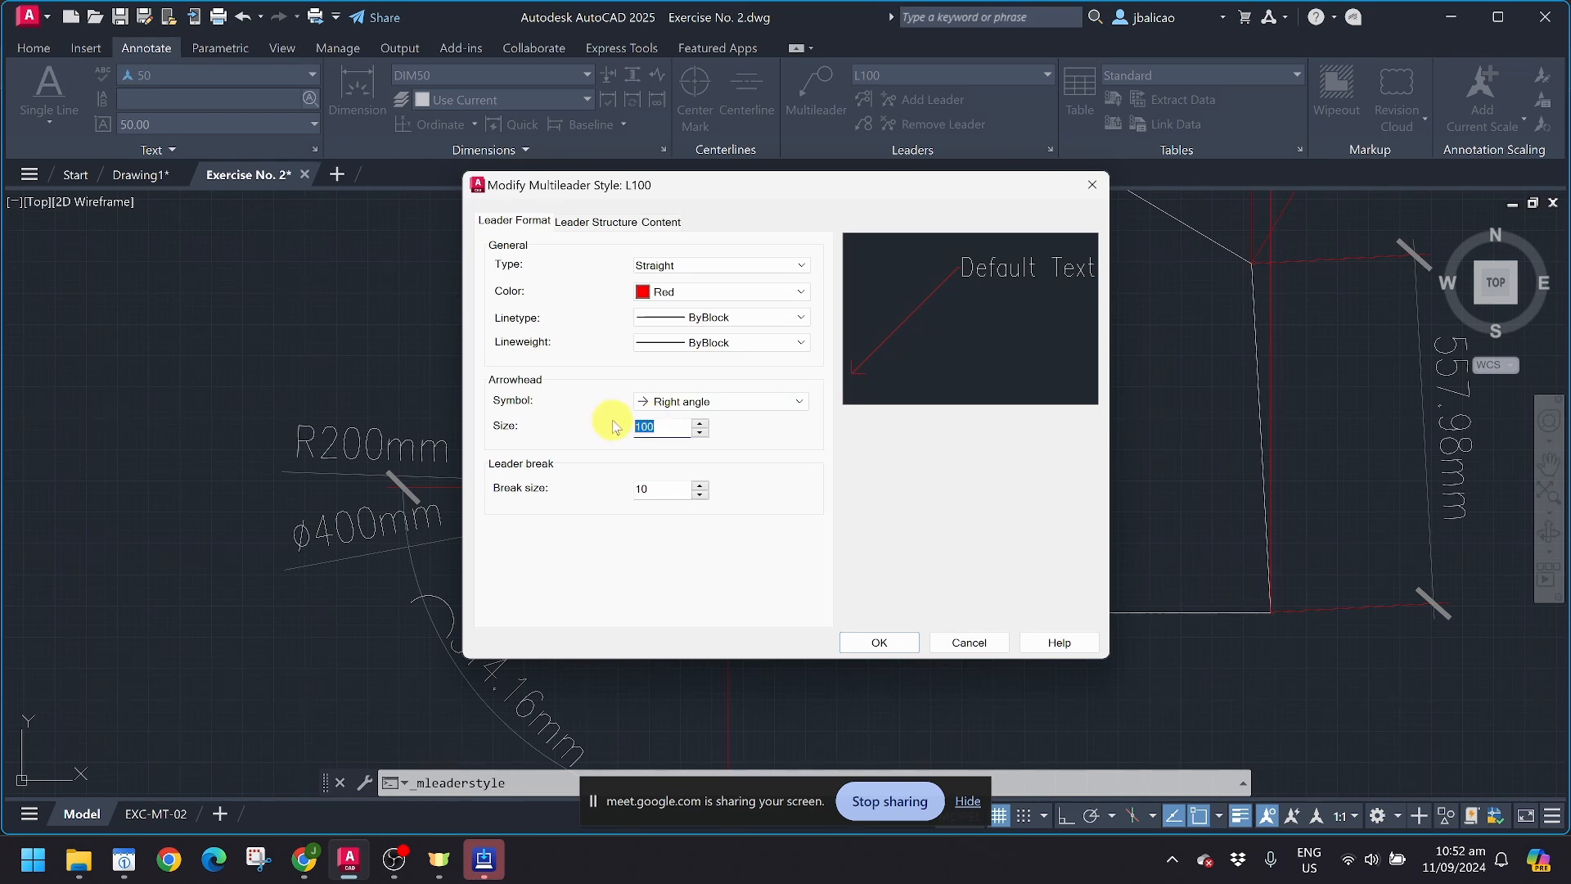
click(598, 222)
click(676, 223)
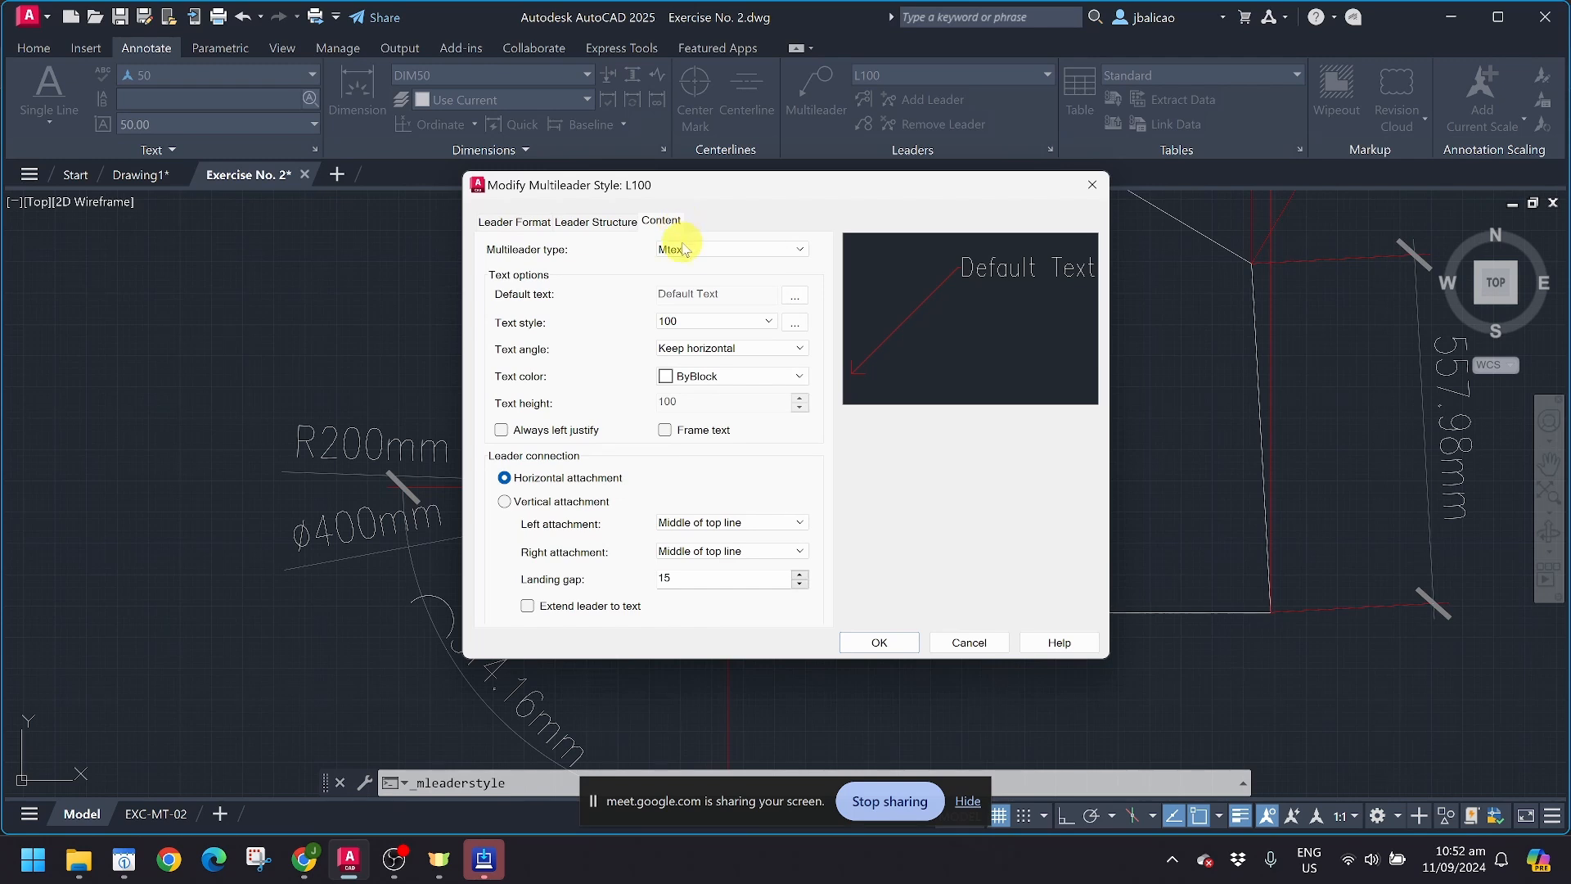
click(685, 249)
click(685, 249)
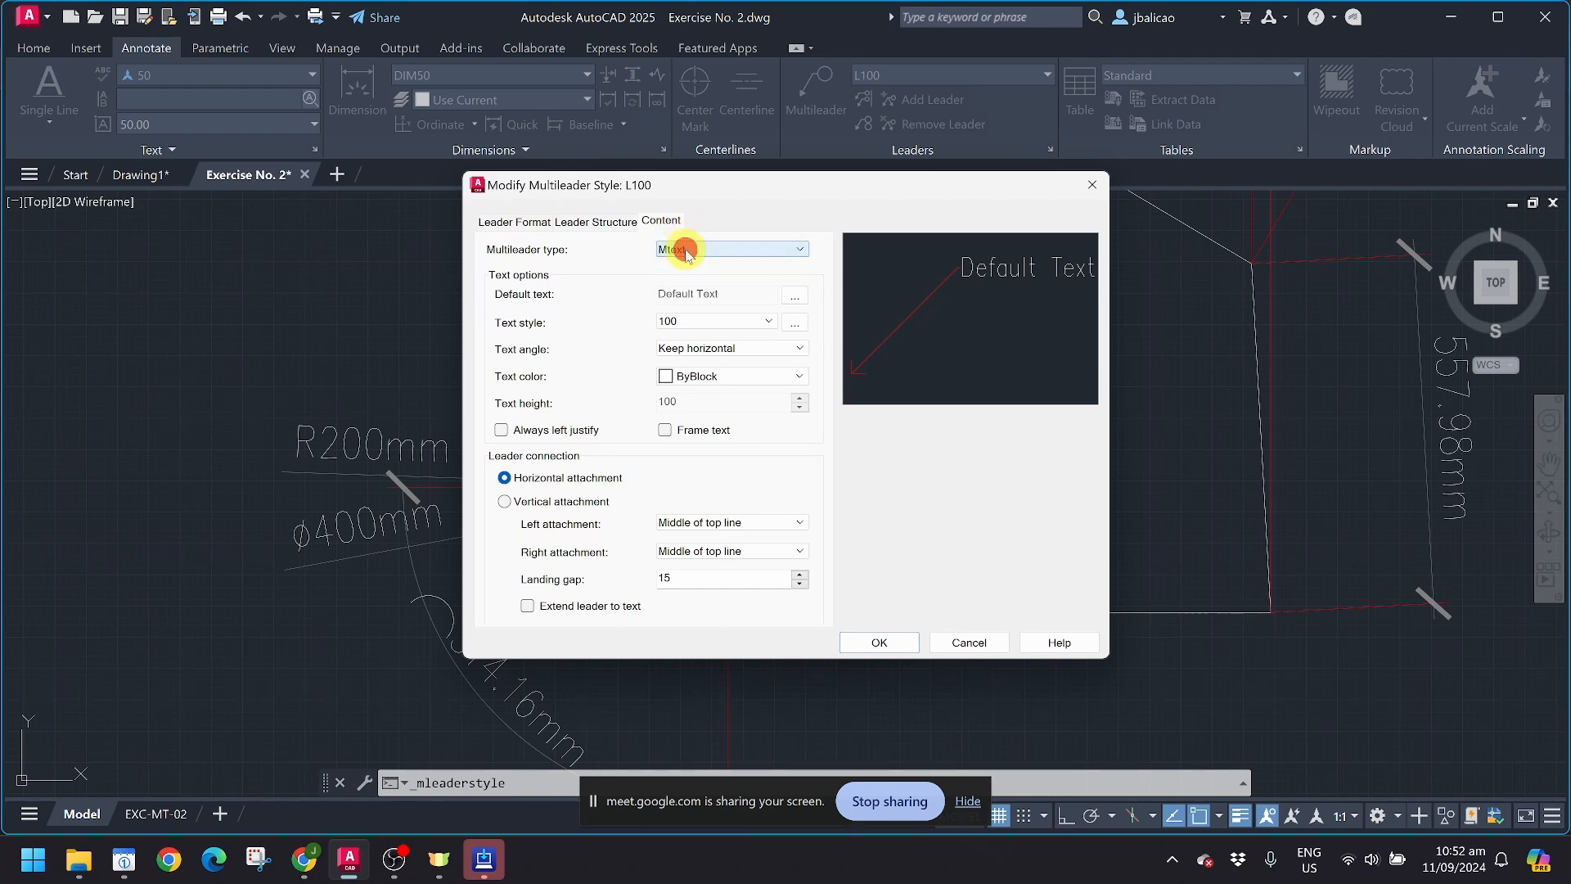
click(700, 321)
click(690, 344)
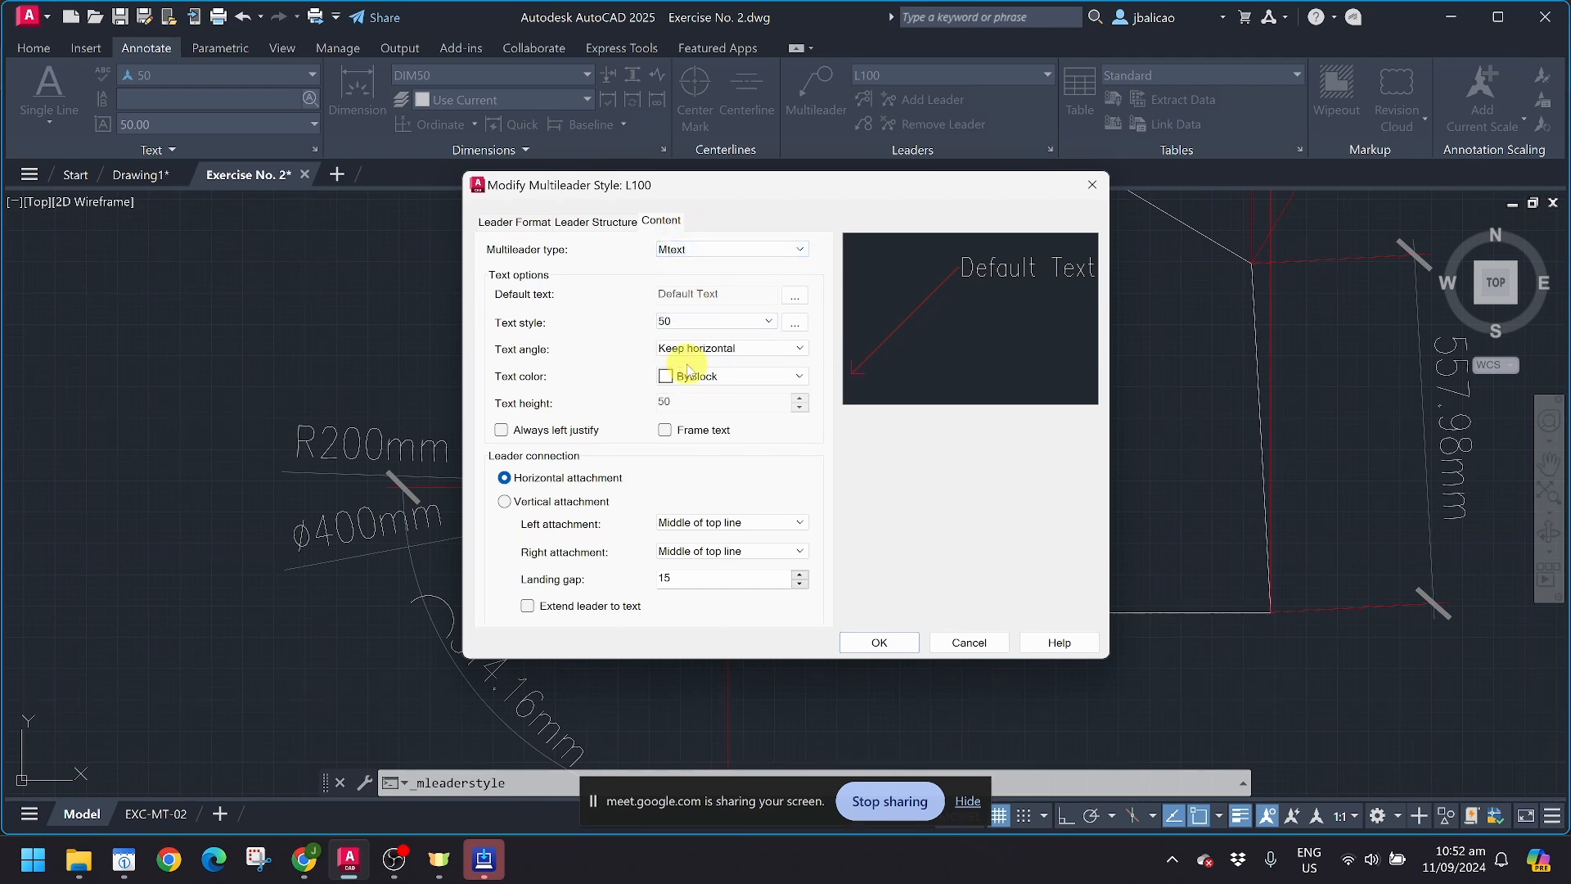
Step: Set the L100 arrowhead size to 50 and review the leader structure's maximum leader points
click(599, 223)
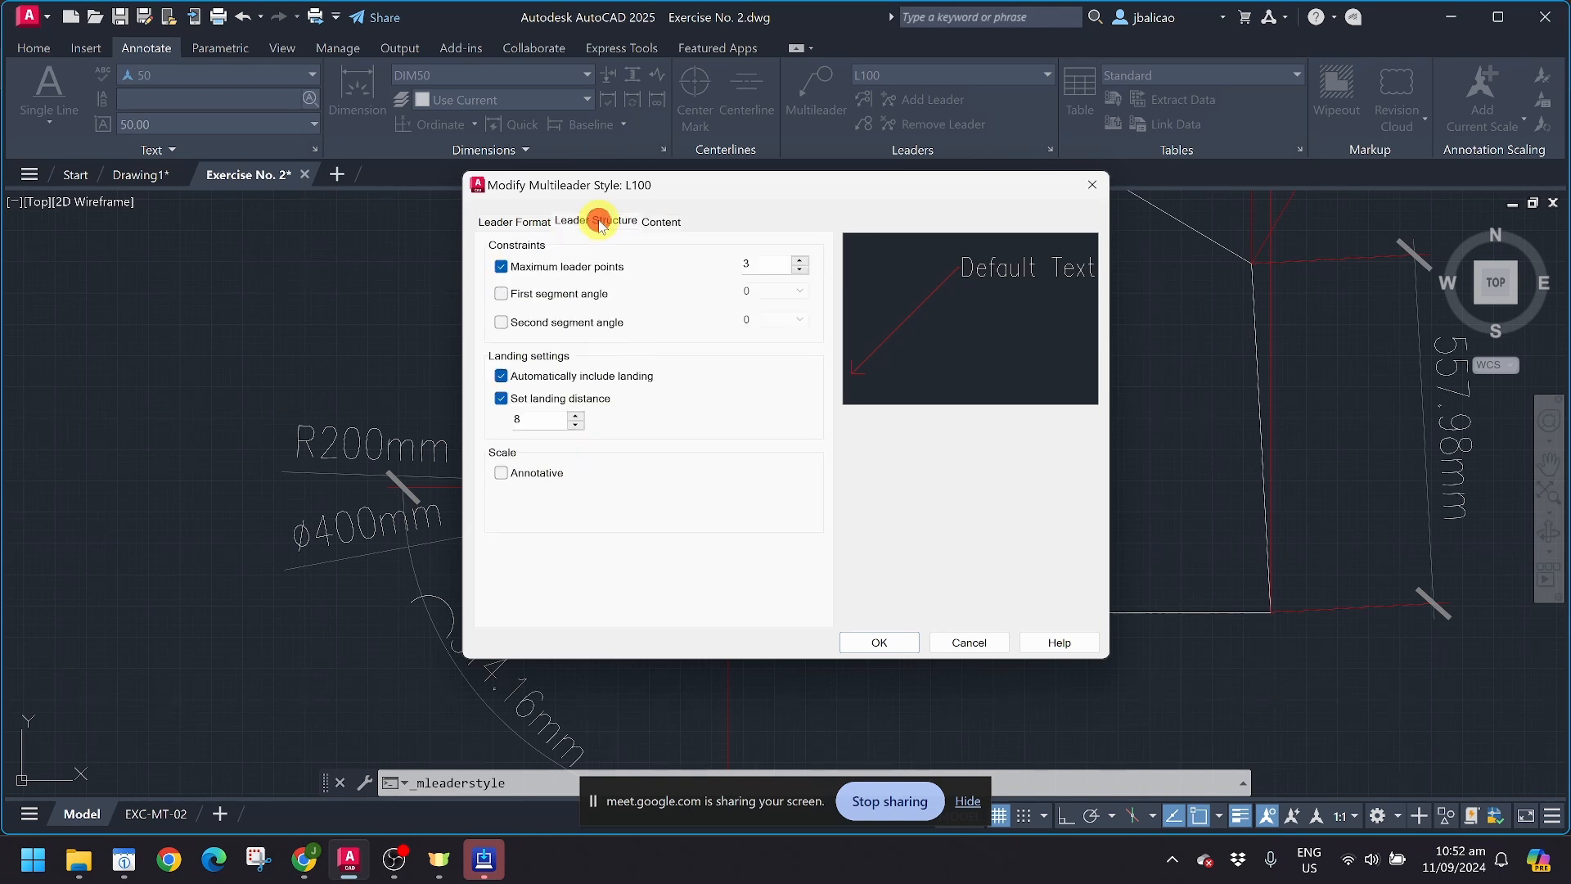
click(667, 222)
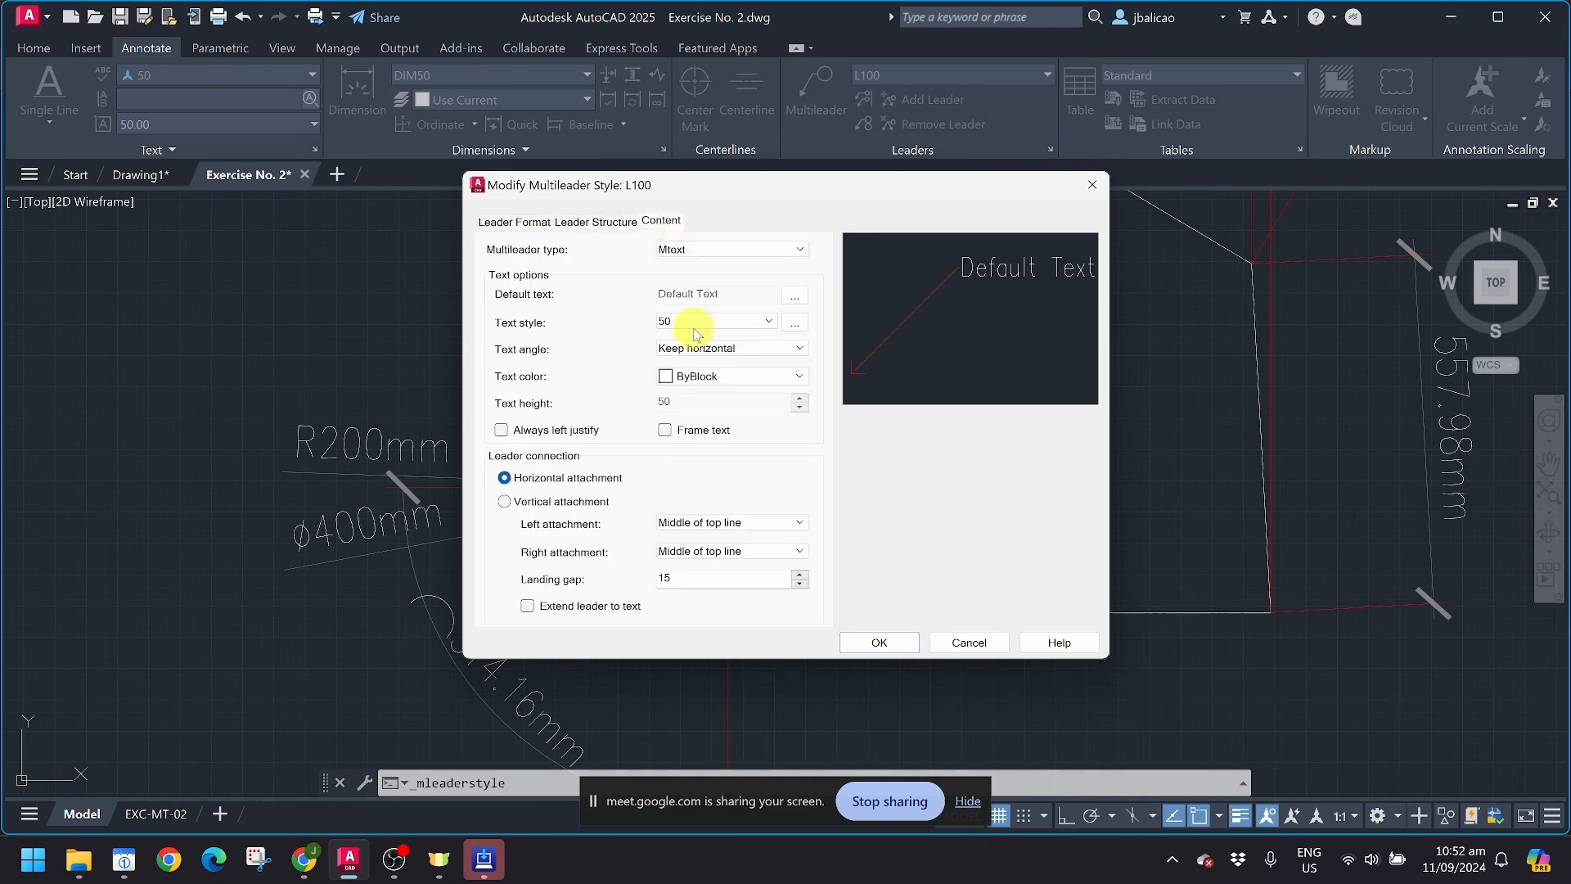
click(606, 222)
click(532, 222)
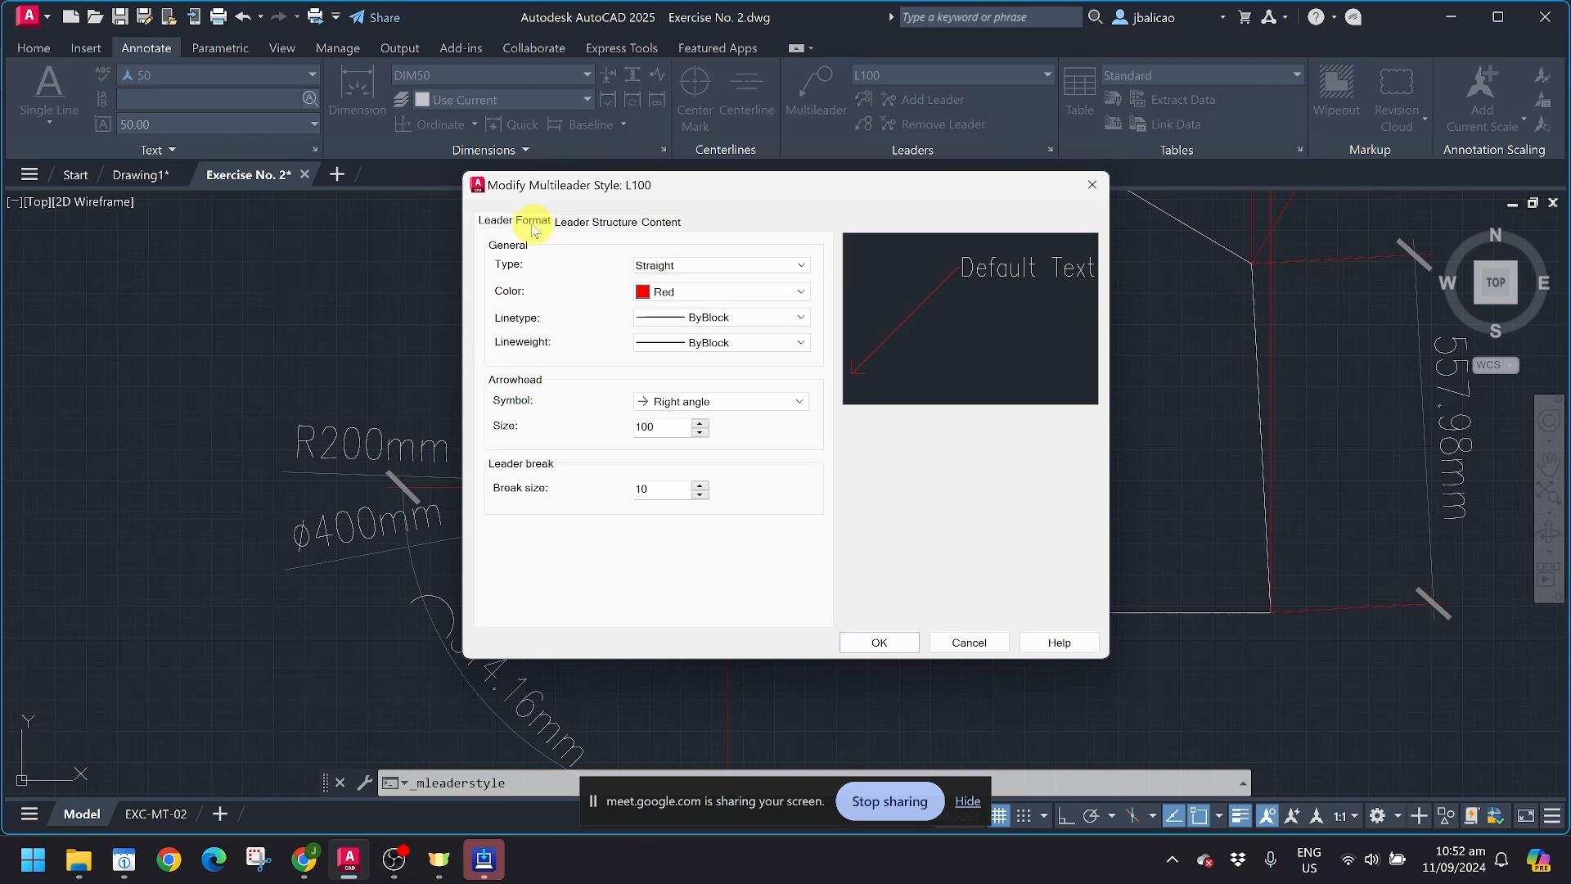
double_click(678, 427)
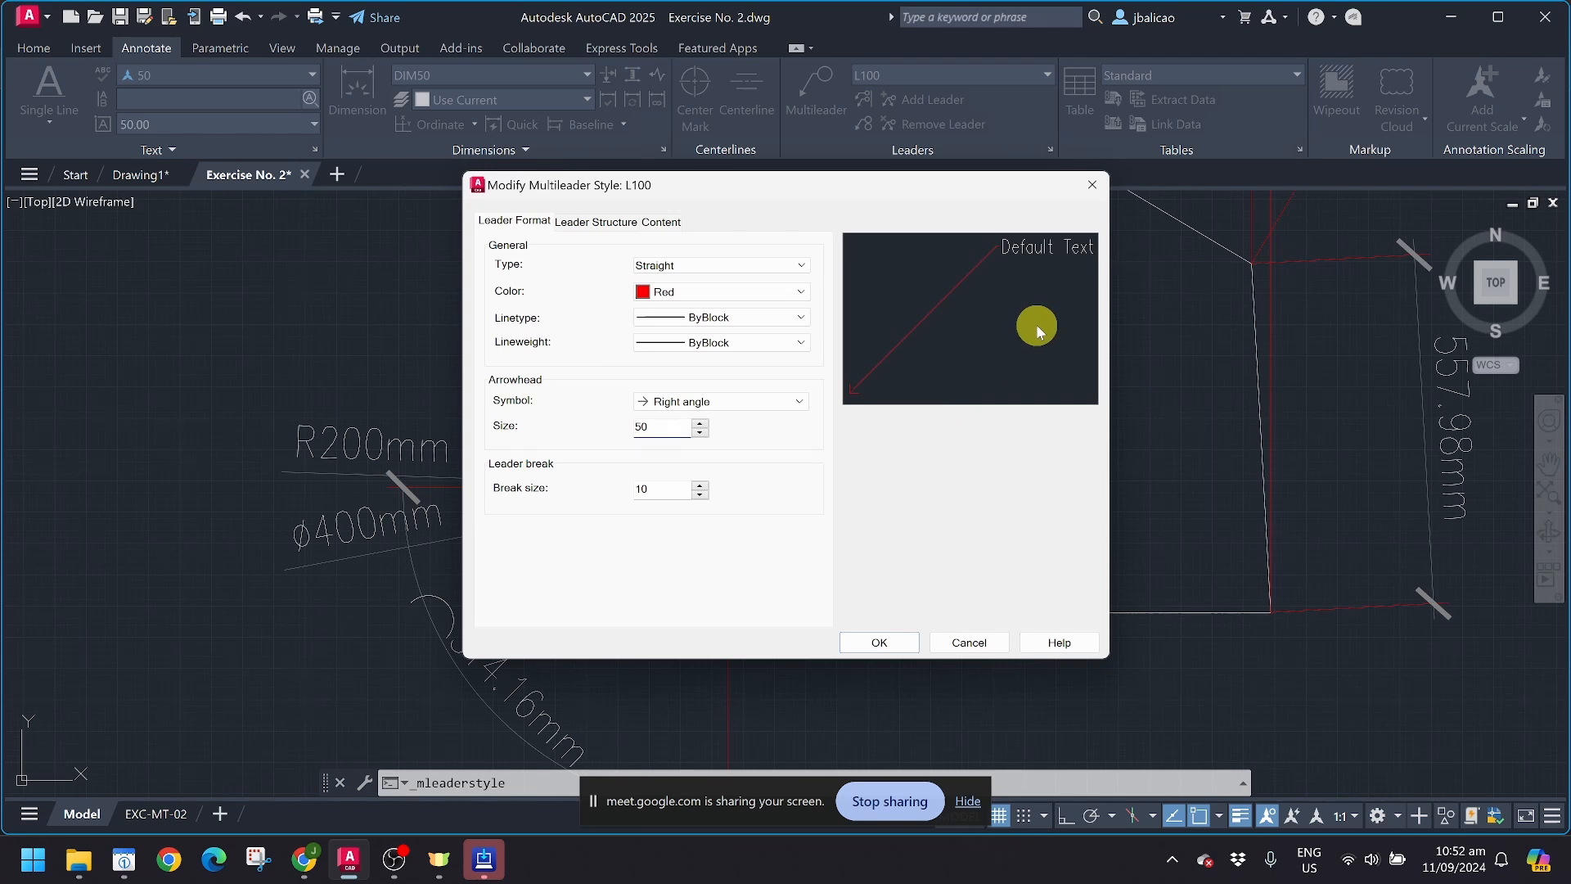
click(600, 222)
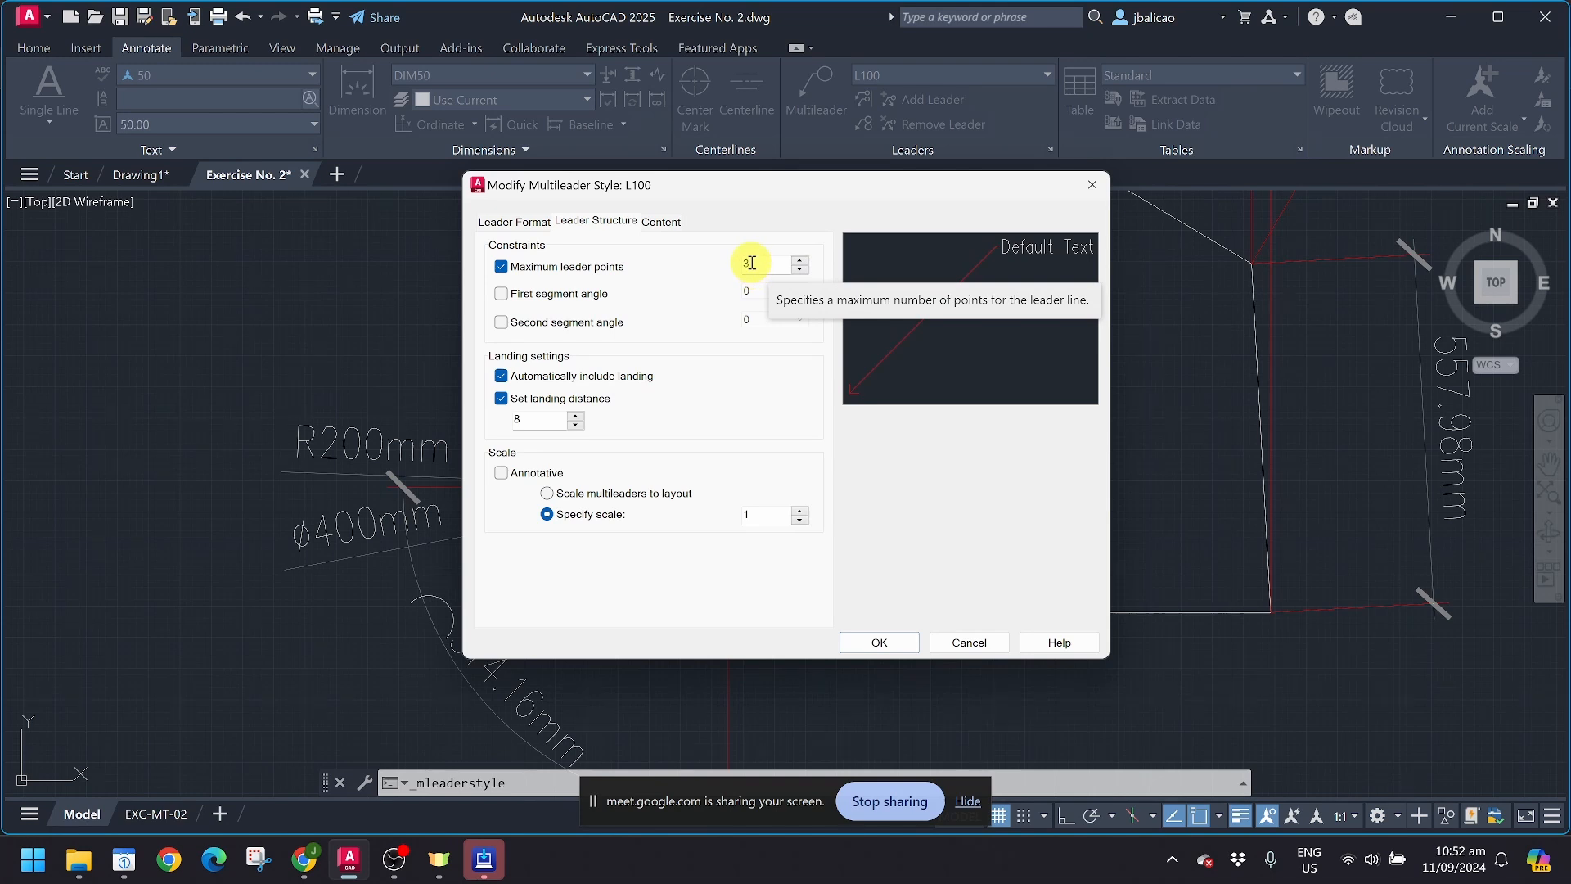
drag(751, 263, 742, 264)
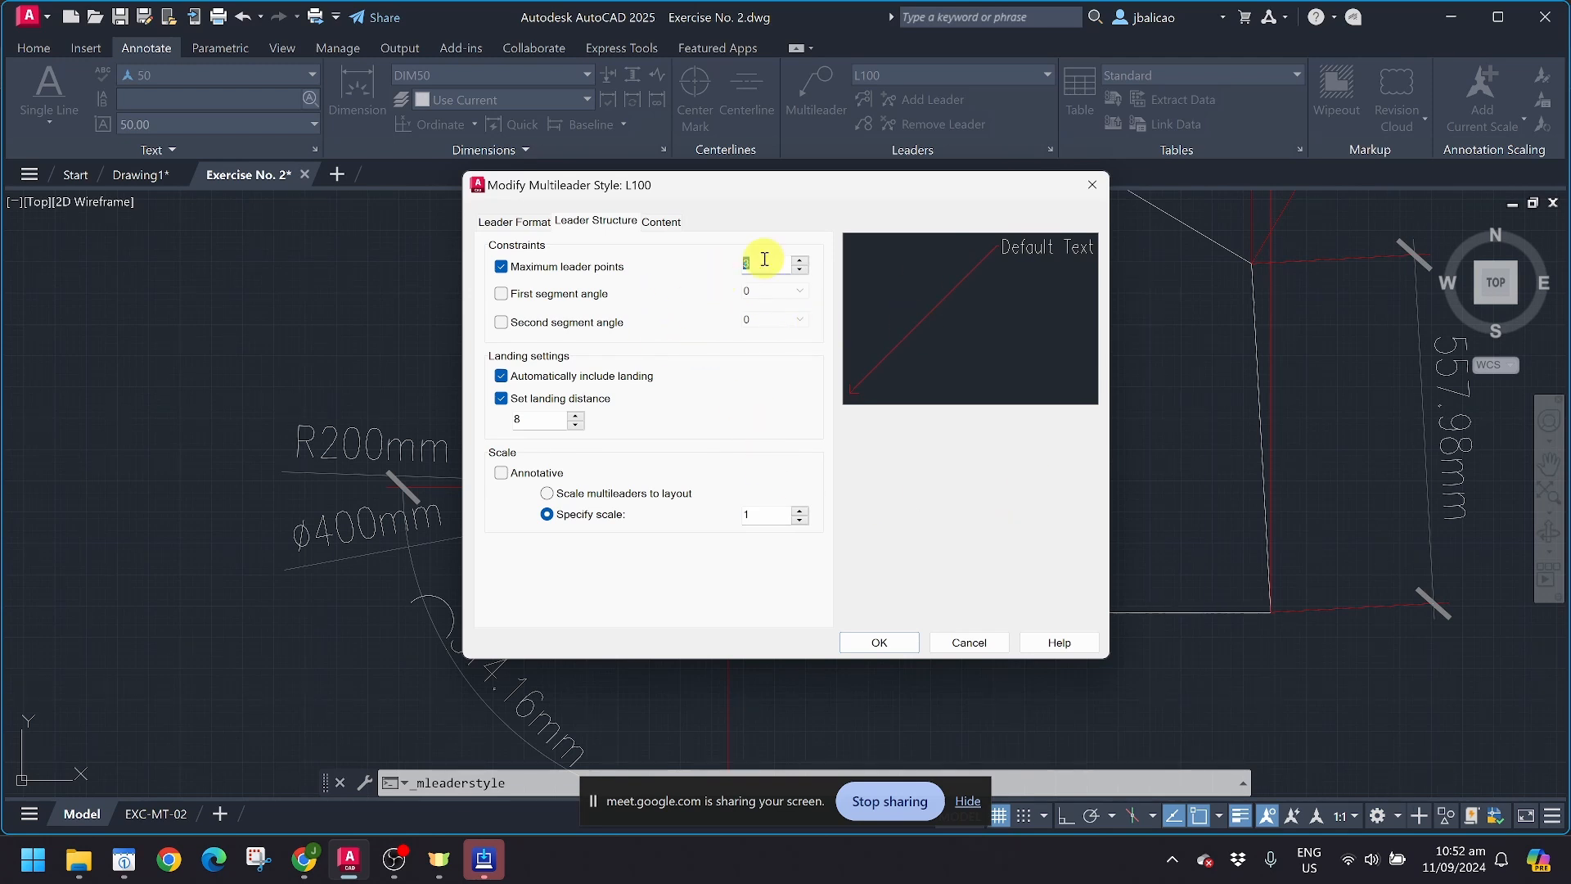
Step: Try vertical leader attachment with Overline and center and Underline and center before restoring horizontal attachment
click(660, 222)
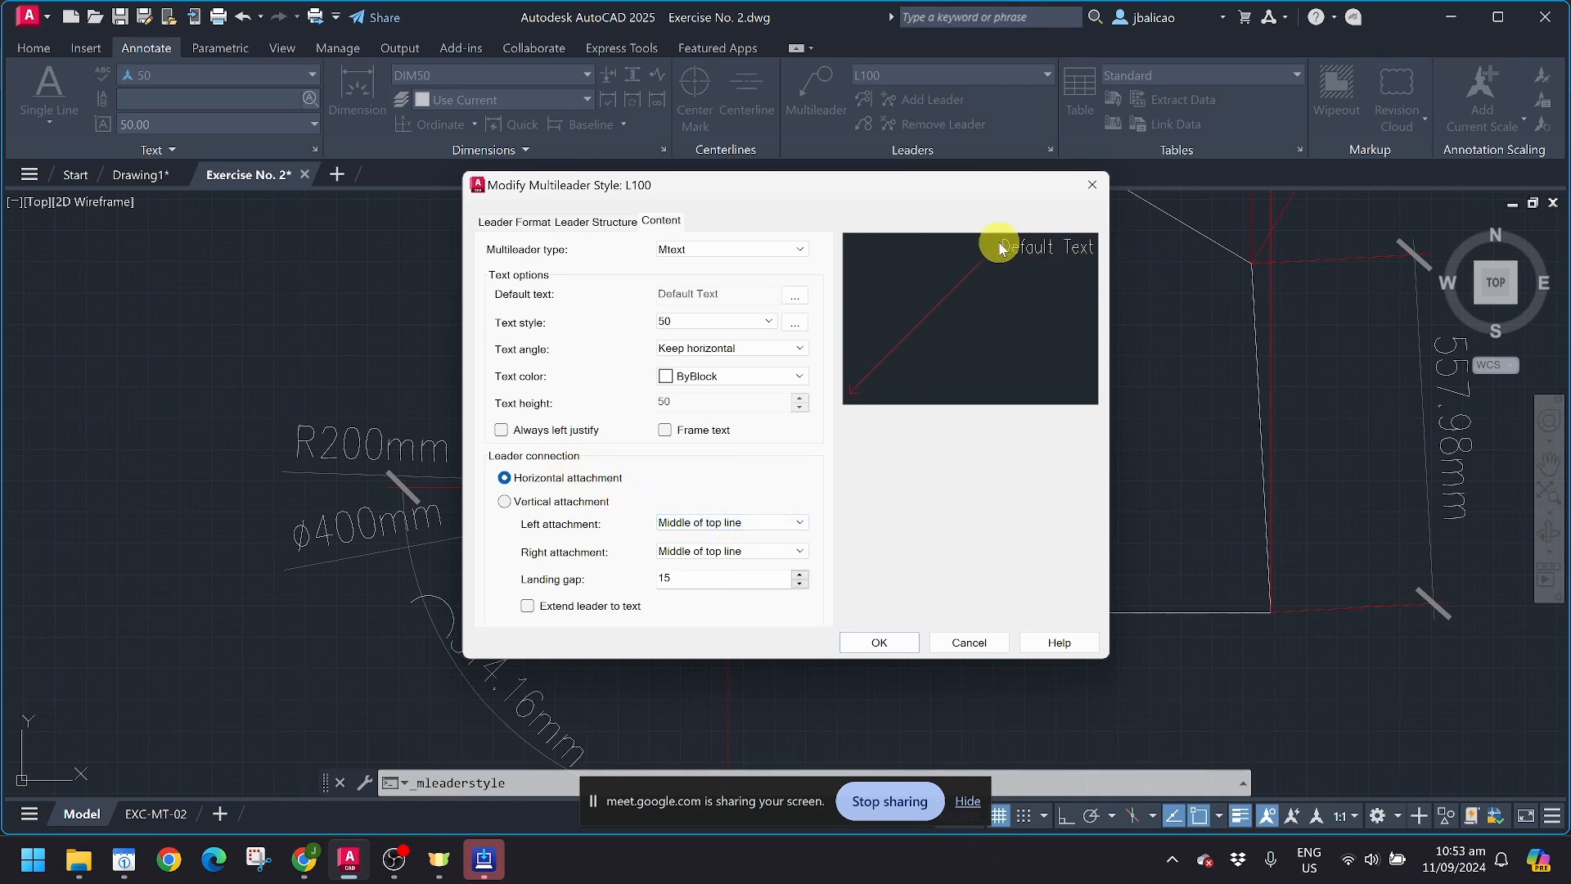
click(569, 505)
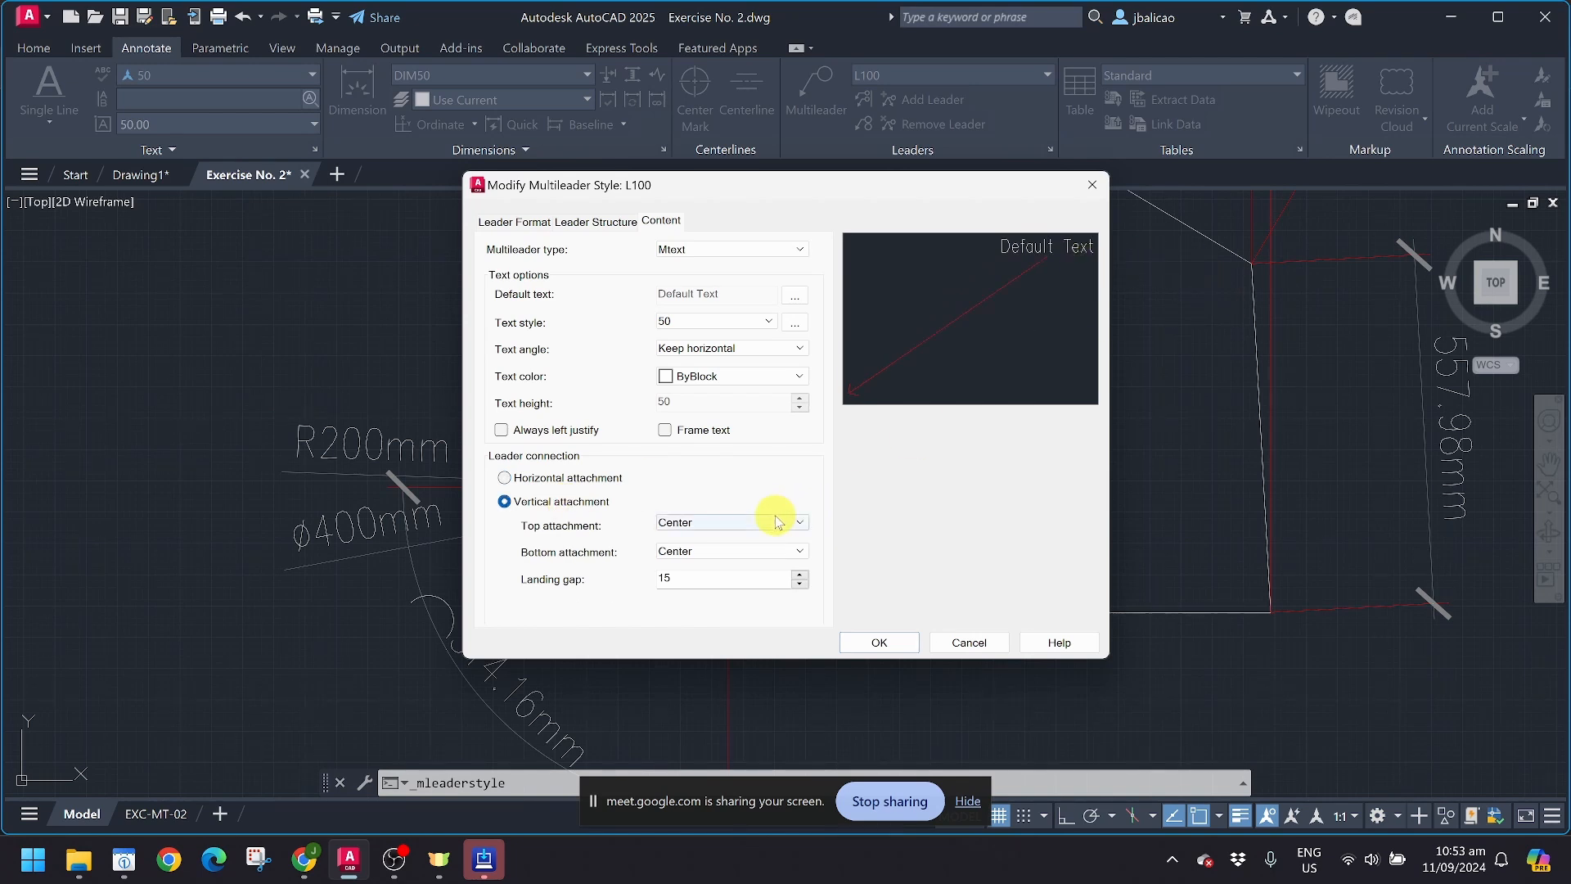
click(753, 534)
click(744, 549)
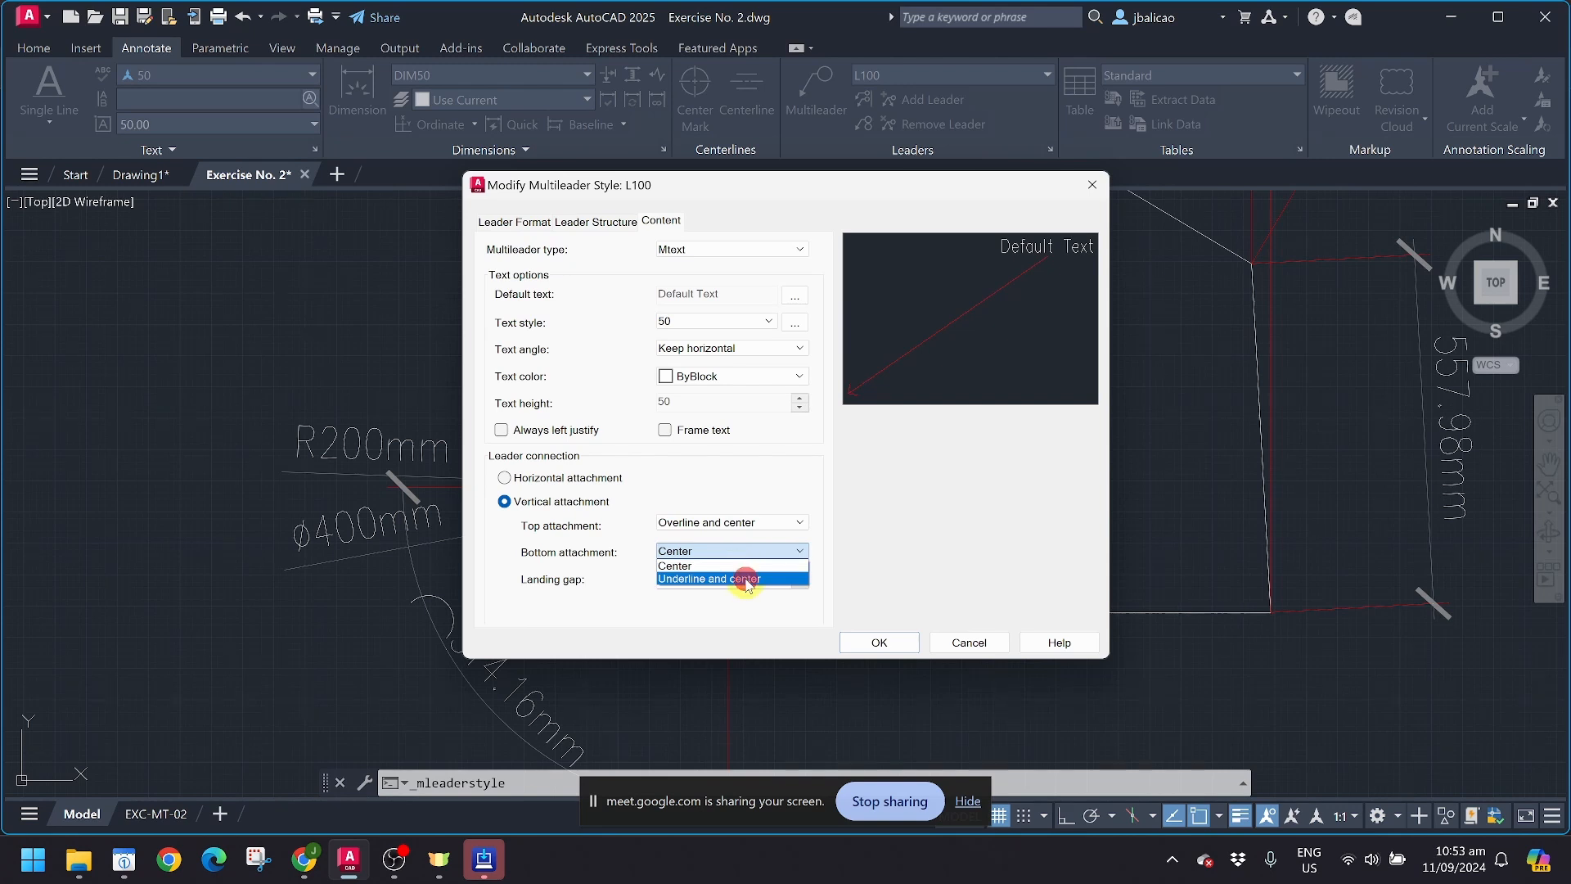
click(747, 581)
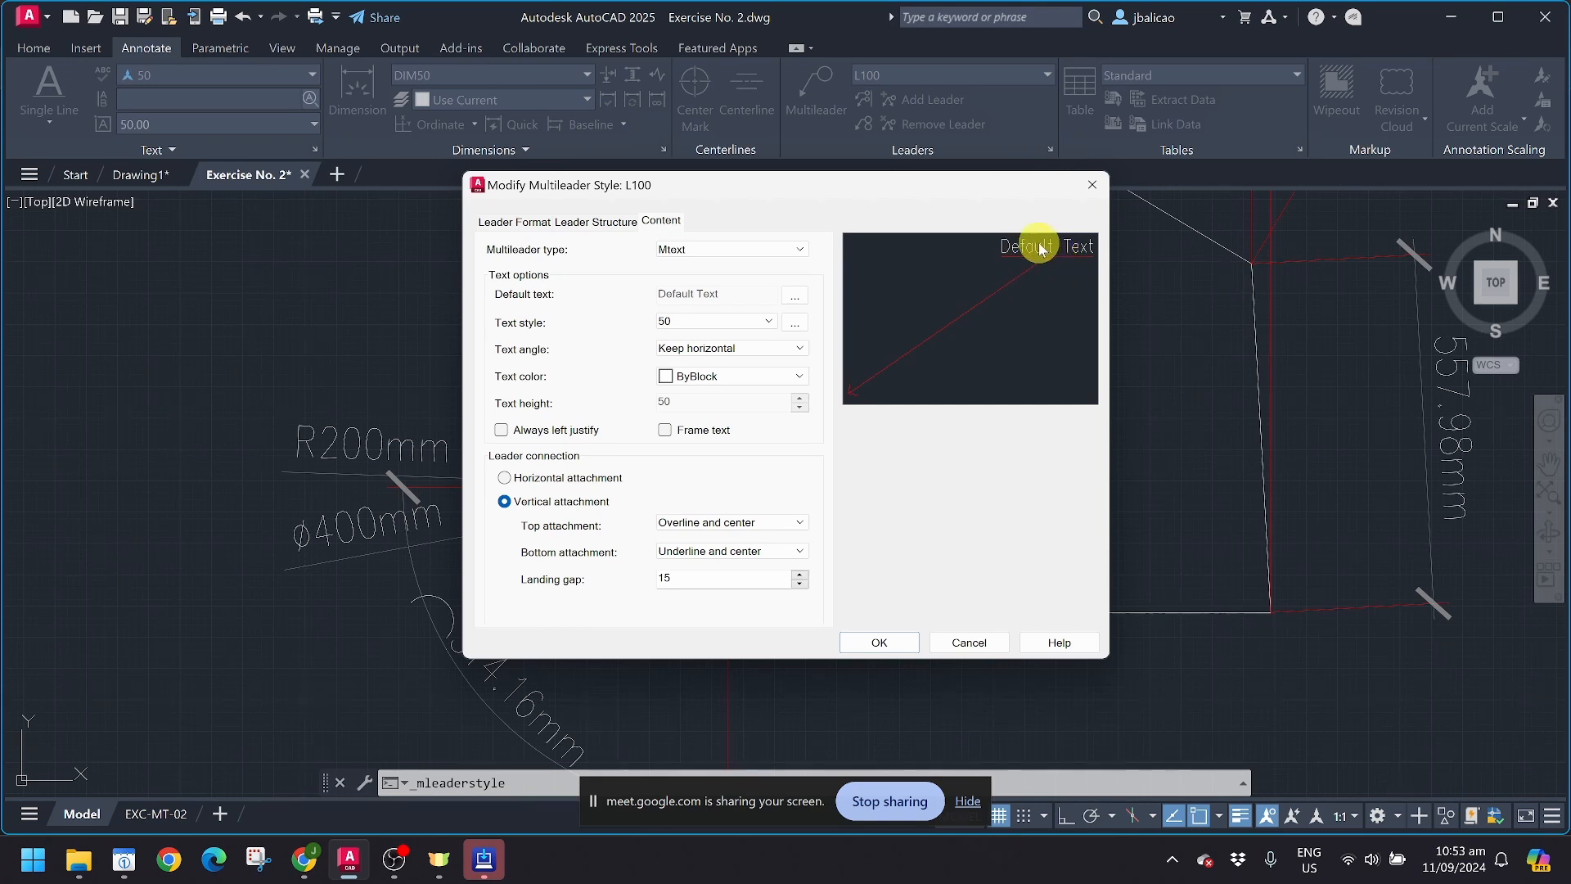
click(615, 478)
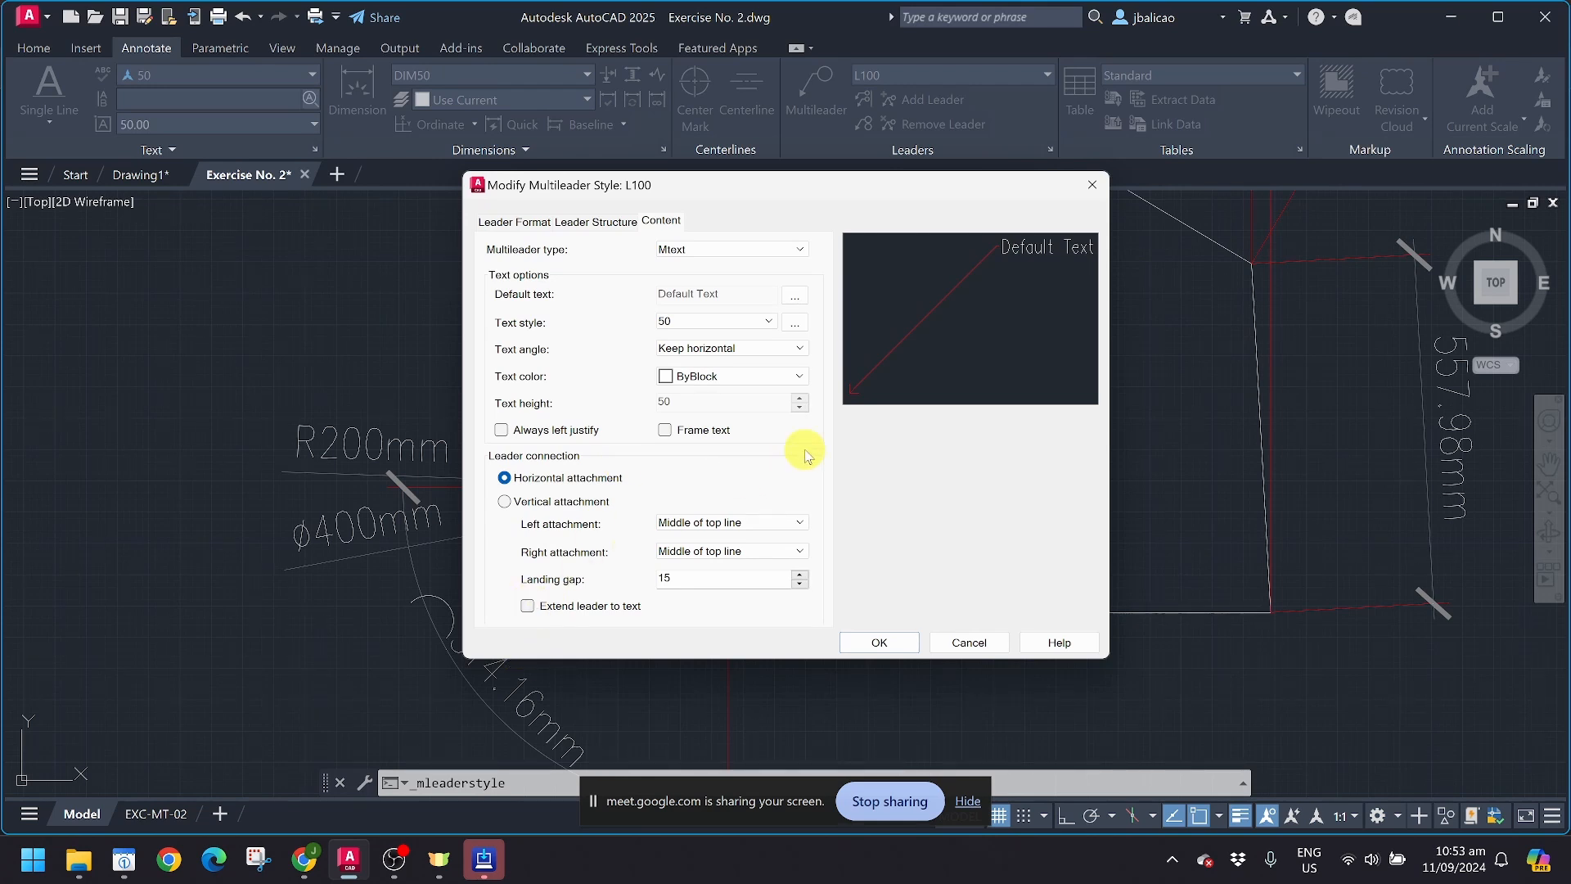
Step: Test the Frame text and Always left justify options, leave both off, and save the changes to multileader style L100
click(664, 431)
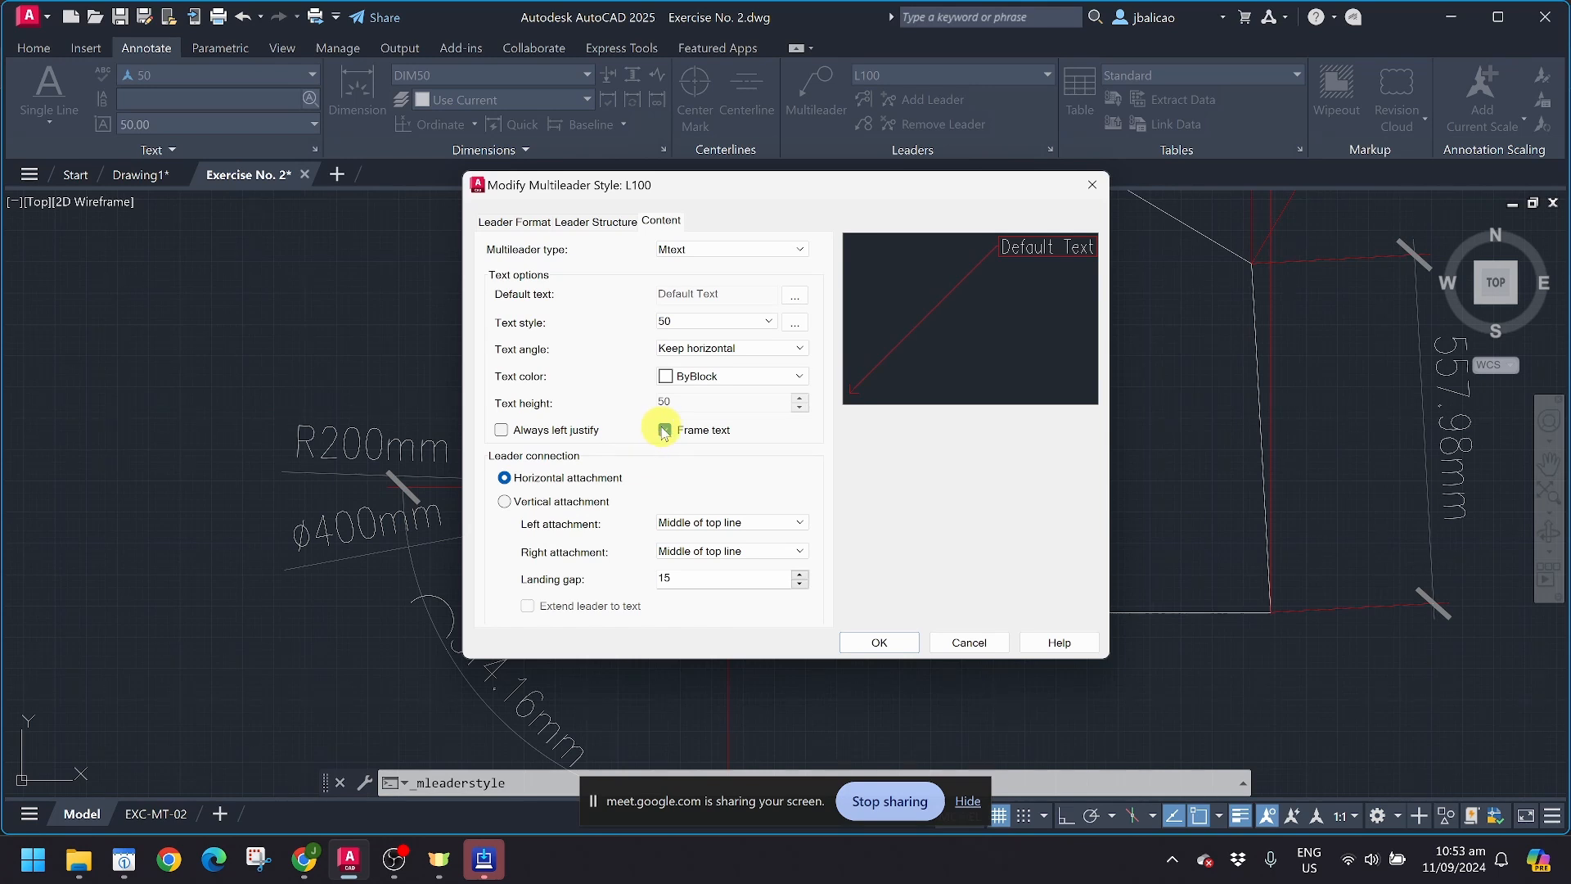
click(664, 430)
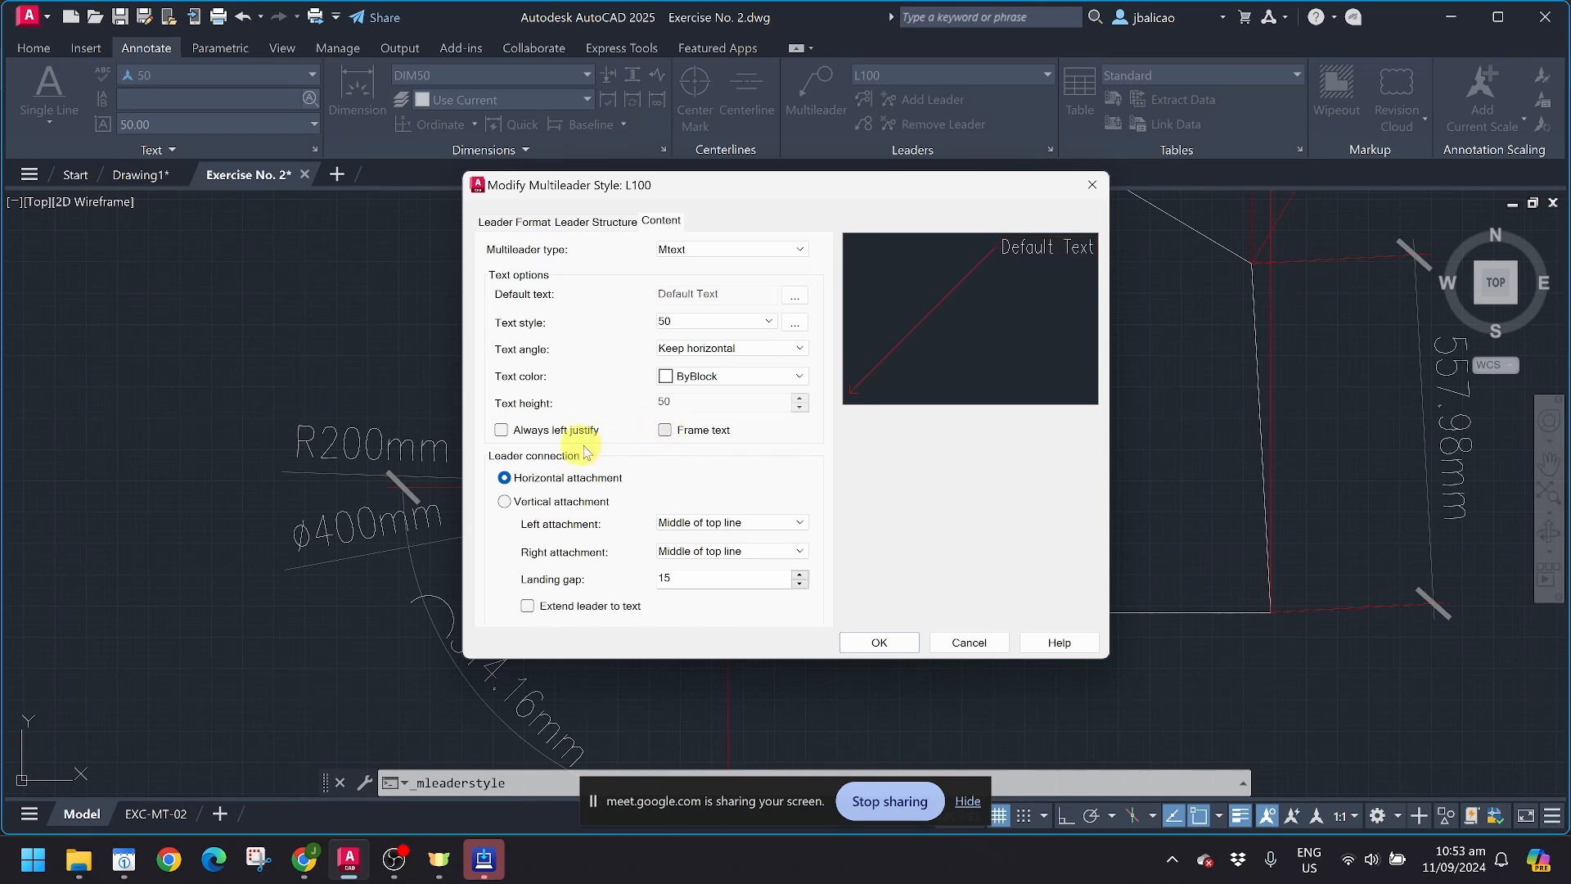
click(501, 431)
click(903, 640)
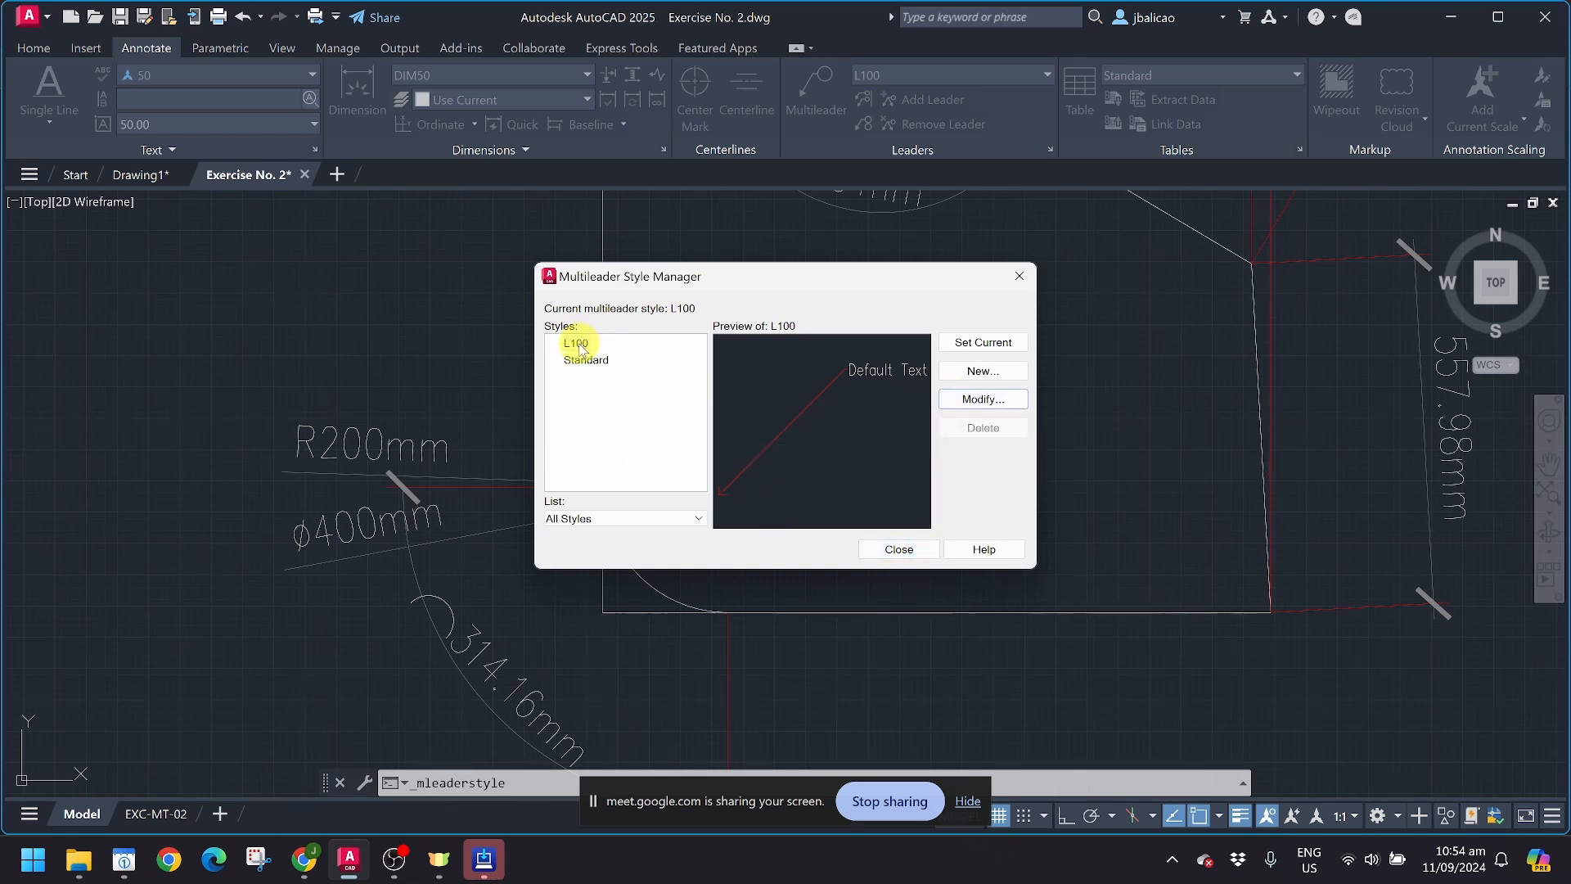
click(897, 549)
Step: Start a multileader in style L100 with its arrowhead inside the sample shape and a first segment about 524 mm long ending below the bottom edge
scroll(879, 555, down, 6)
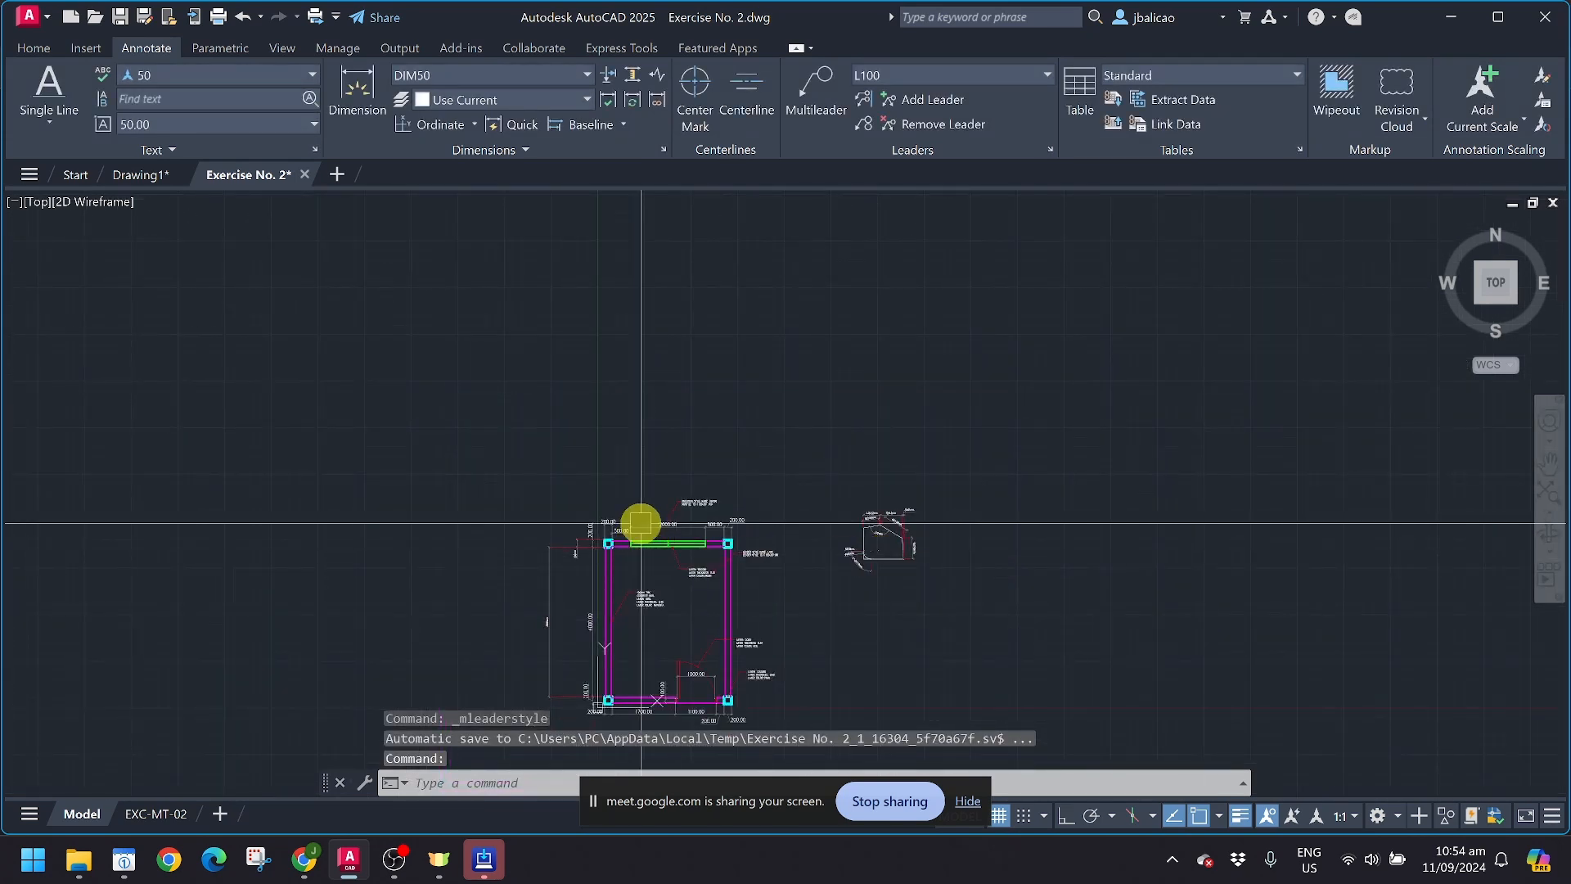
scroll(709, 514, up, 3)
scroll(708, 514, up, 4)
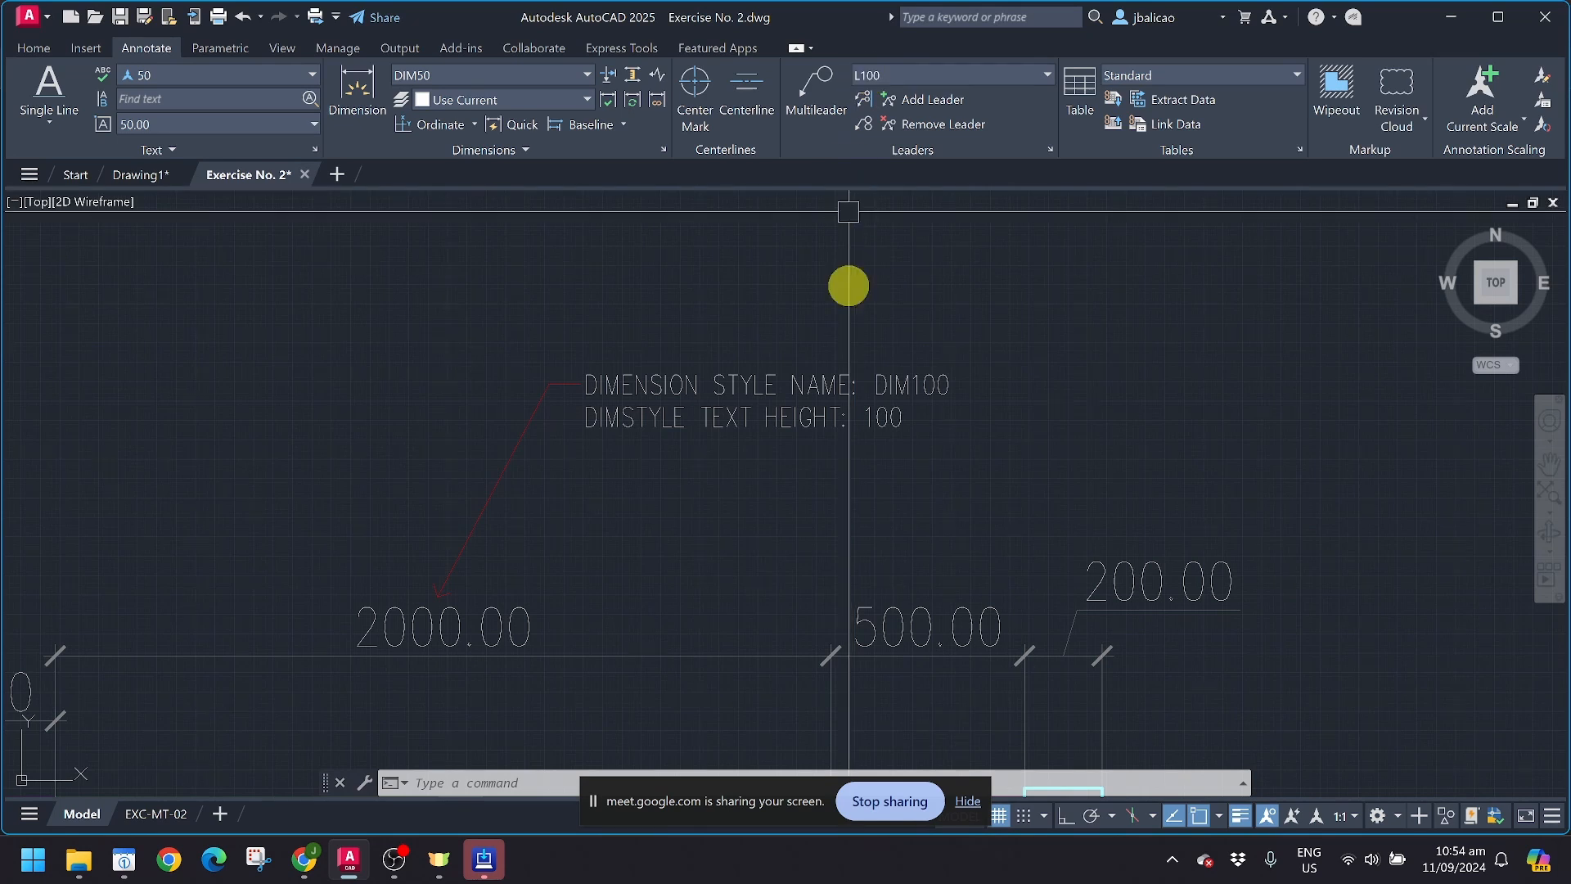
scroll(849, 284, down, 6)
scroll(961, 418, up, 6)
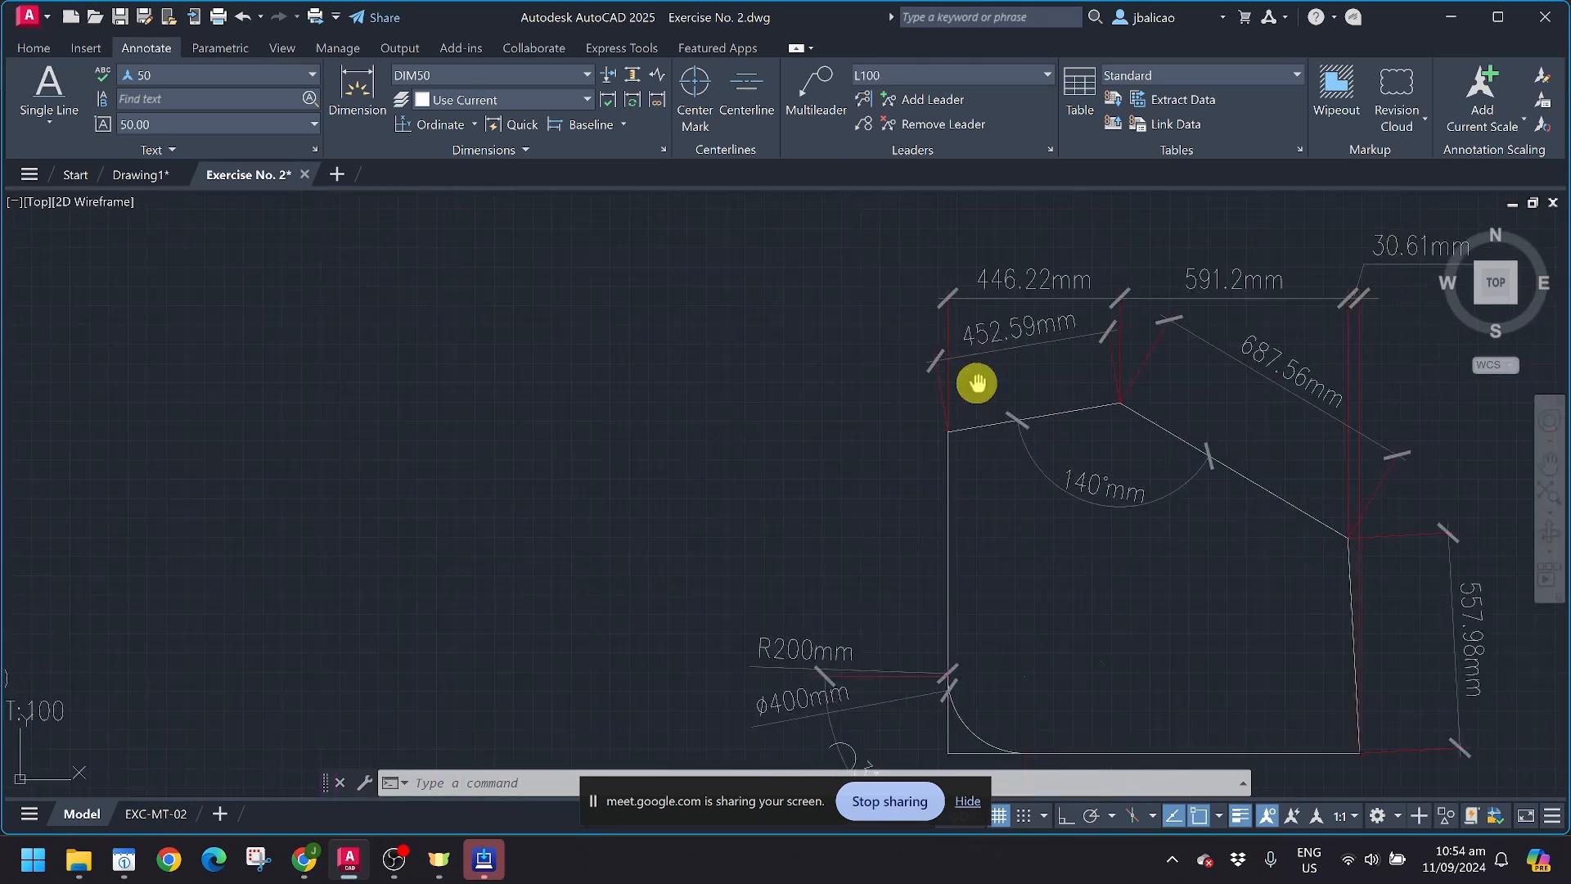
click(816, 82)
middle_drag(1009, 657, 860, 465)
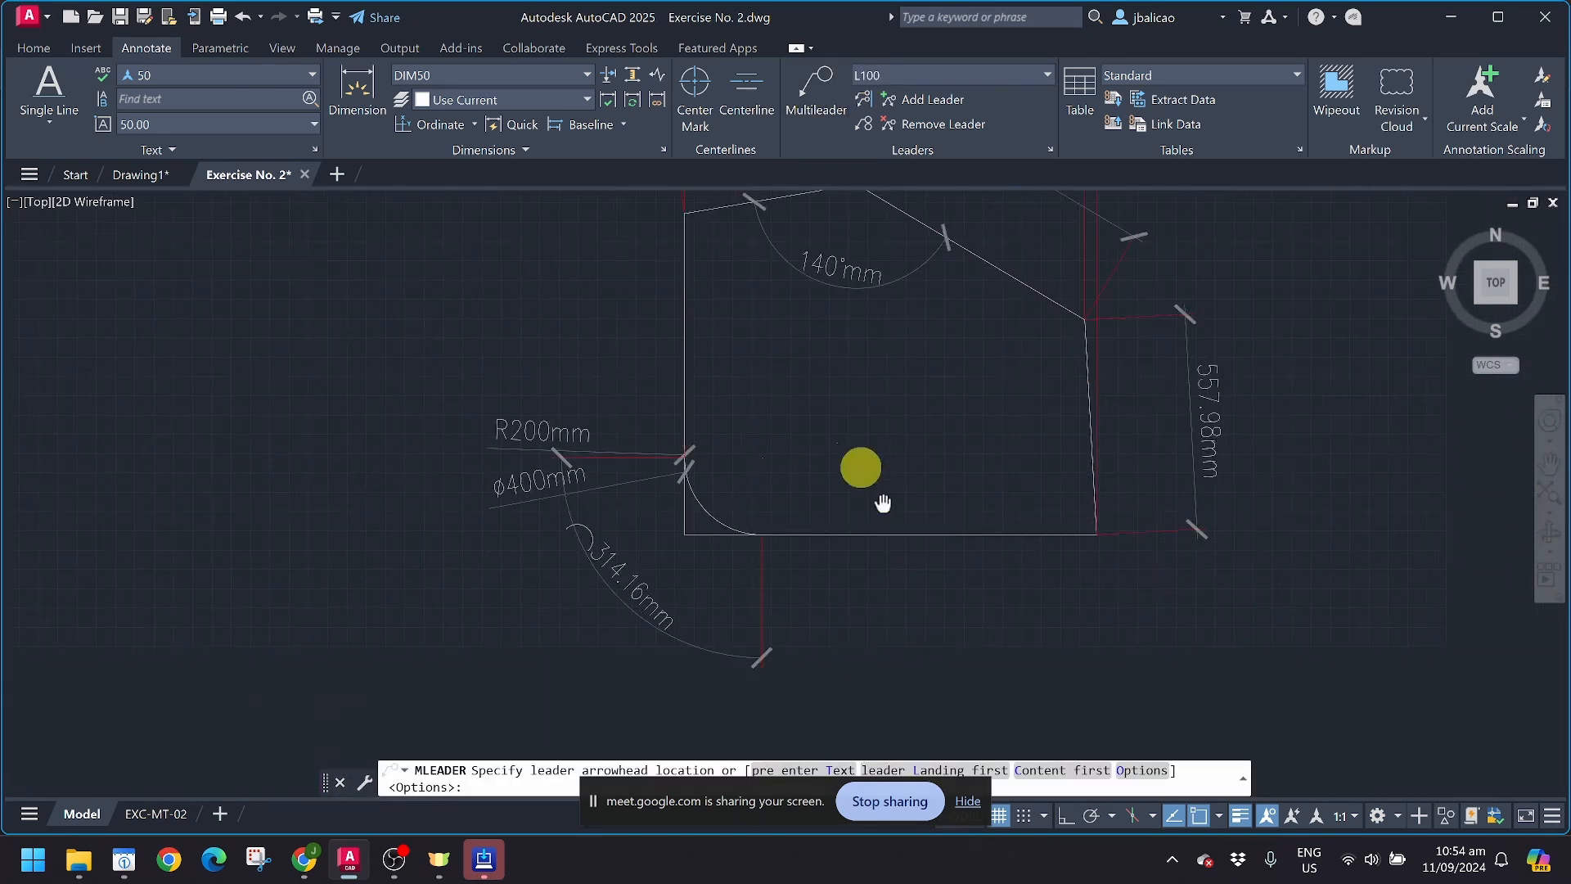
click(884, 415)
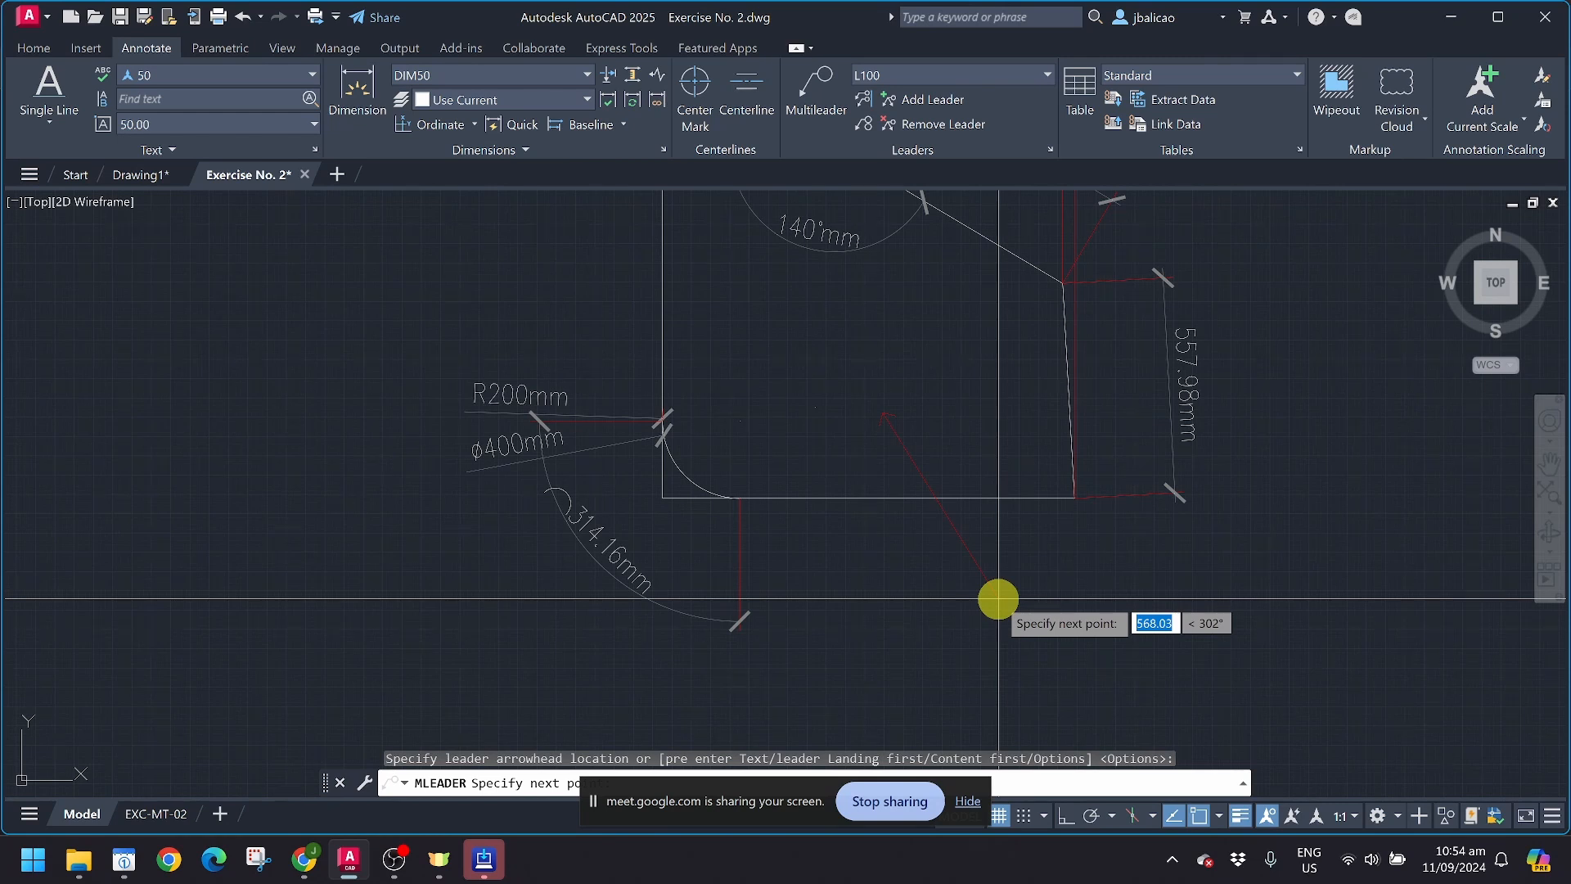
middle_drag(998, 599, 869, 523)
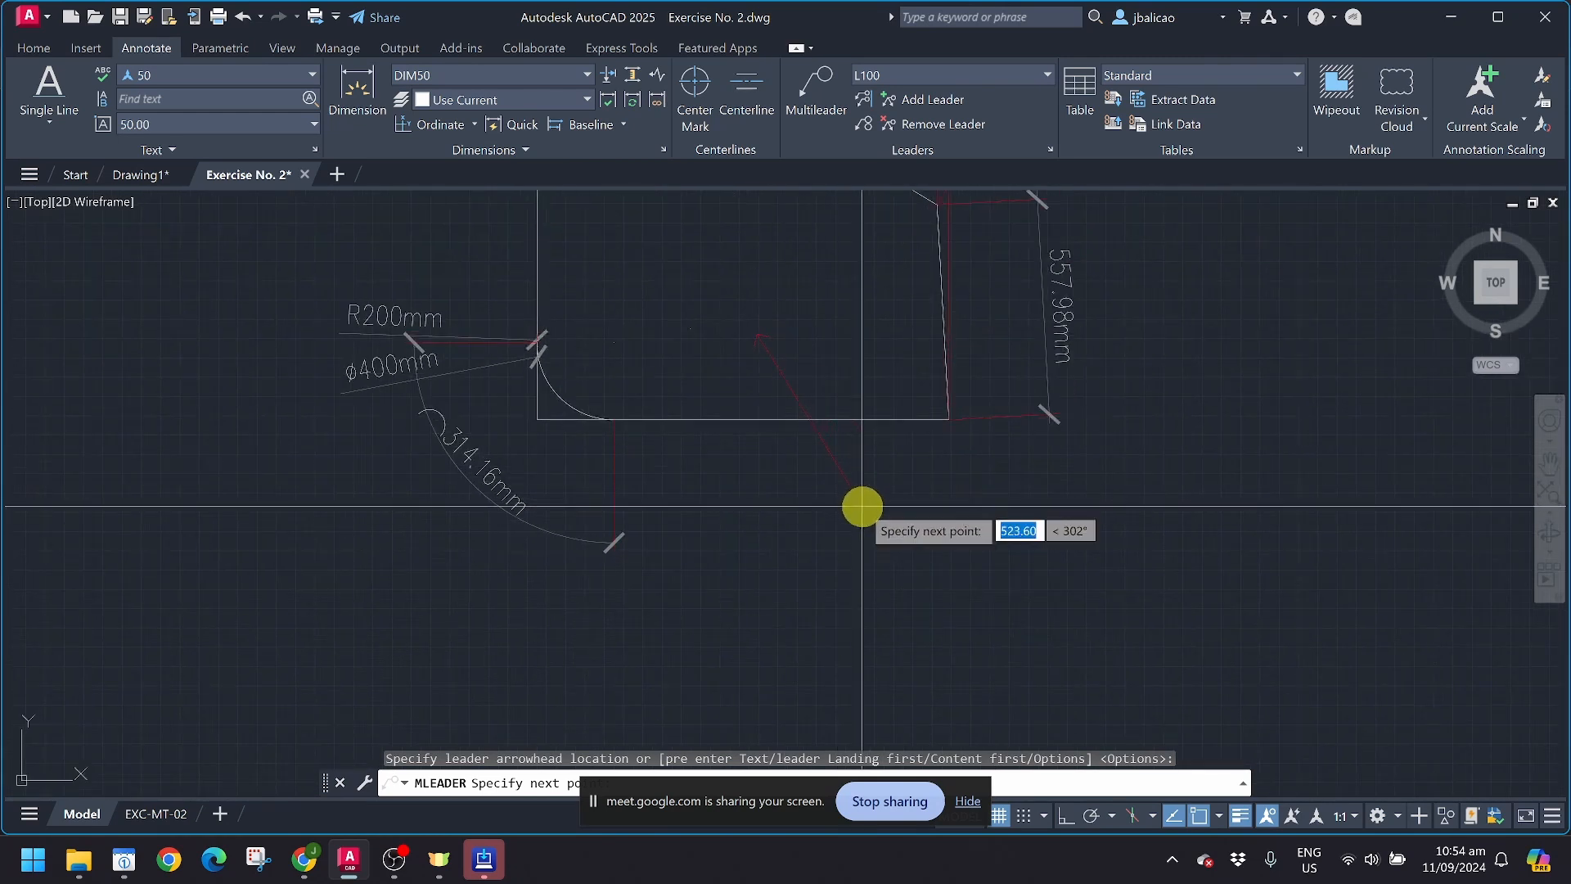
click(864, 506)
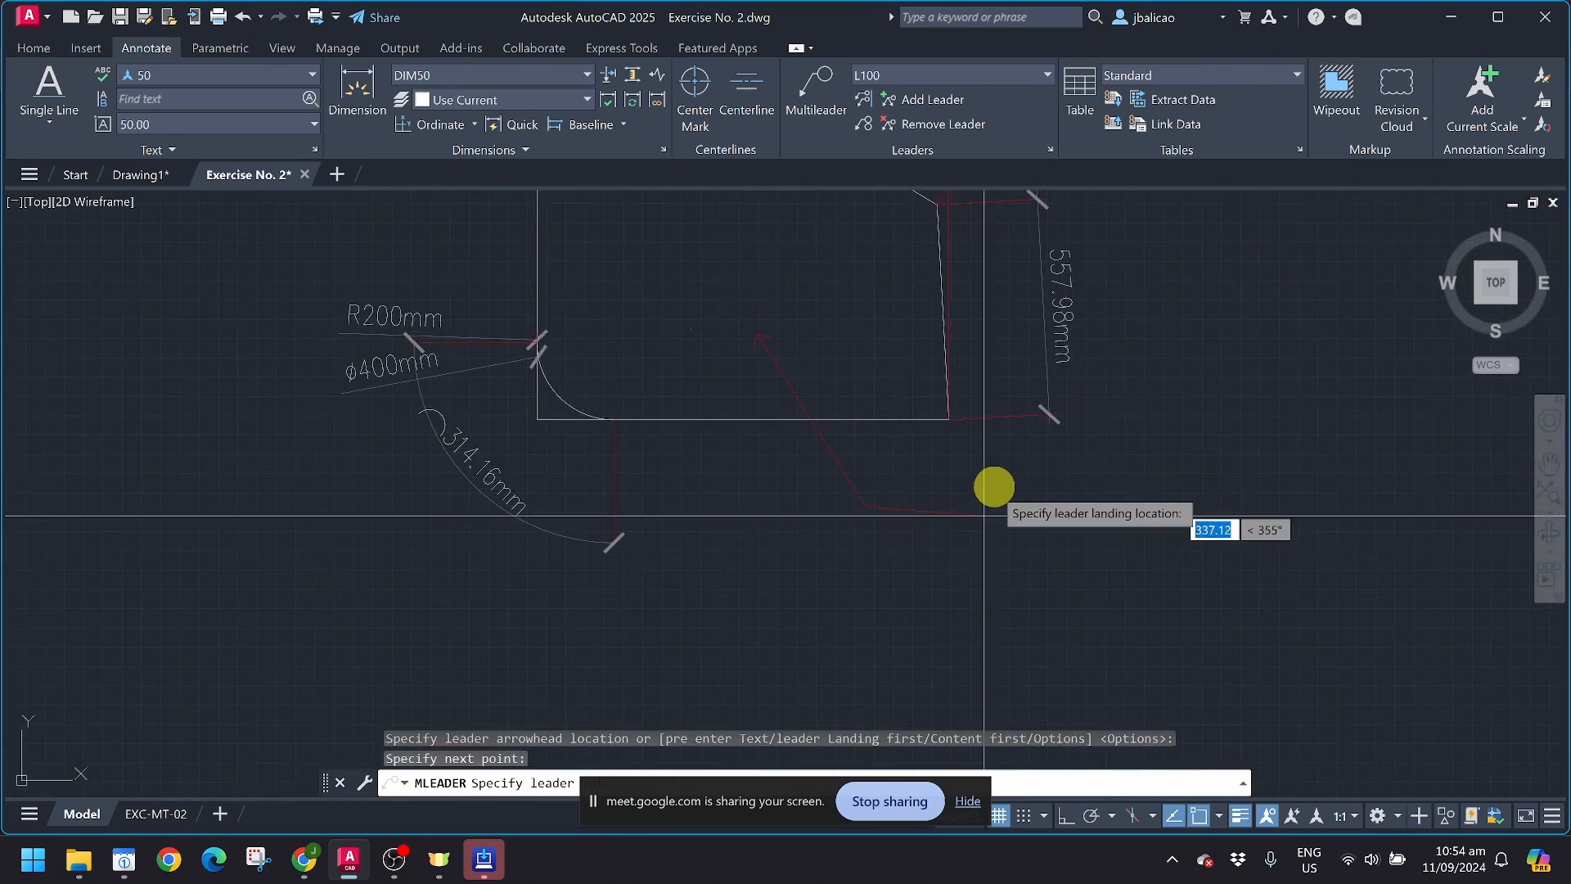
Step: Add a horizontal landing to the multileader with Ortho on and enter the sample text wDGASFBGBASFGsdfggSWDV
scroll(986, 514, up, 2)
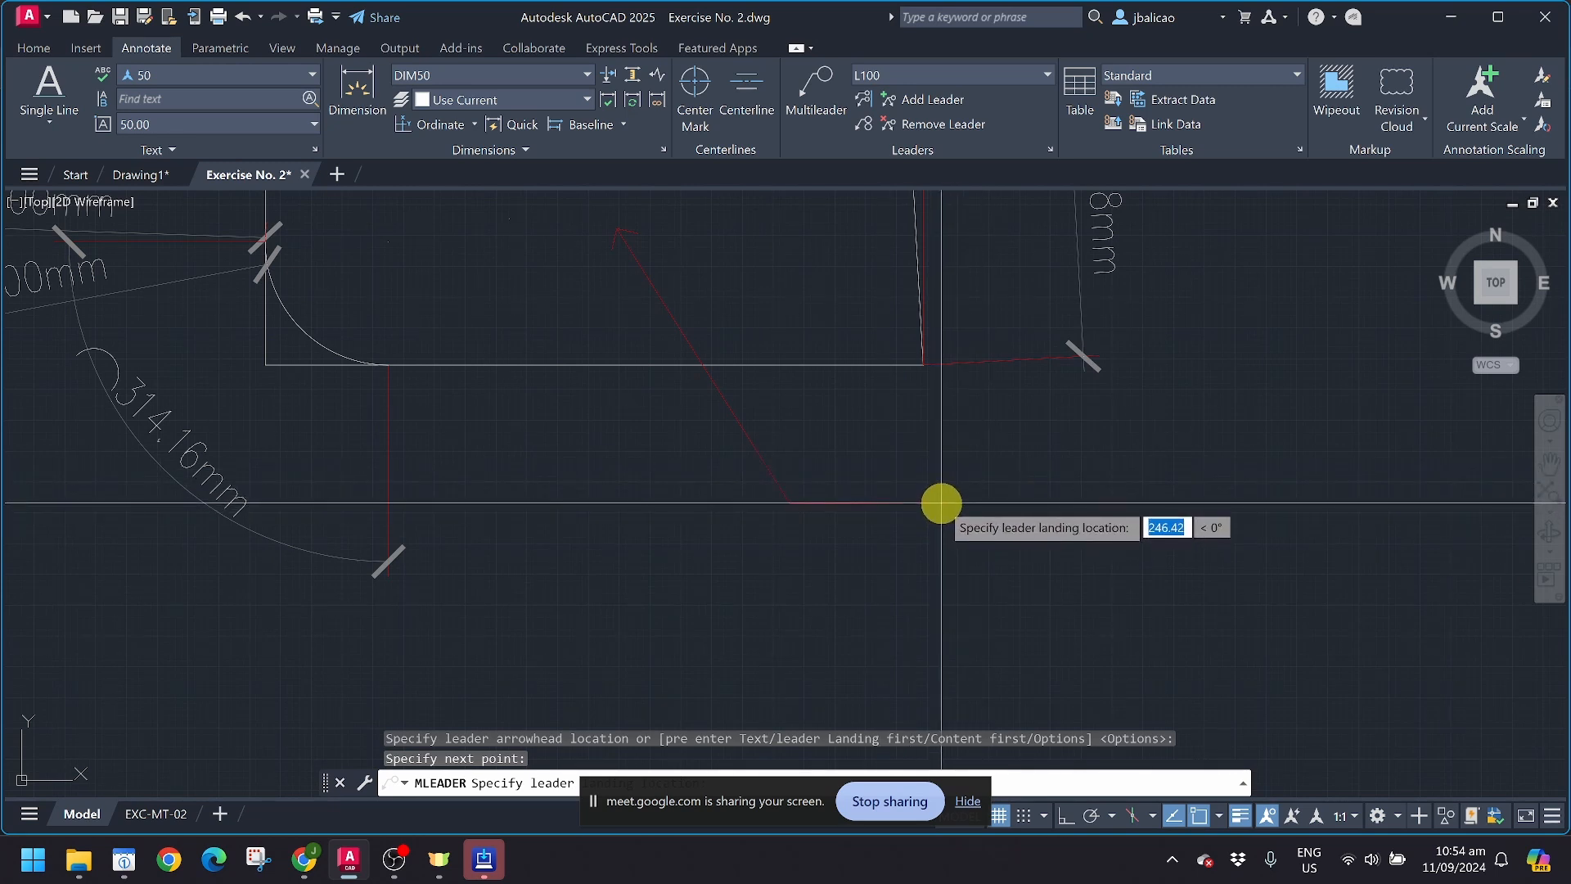
click(792, 501)
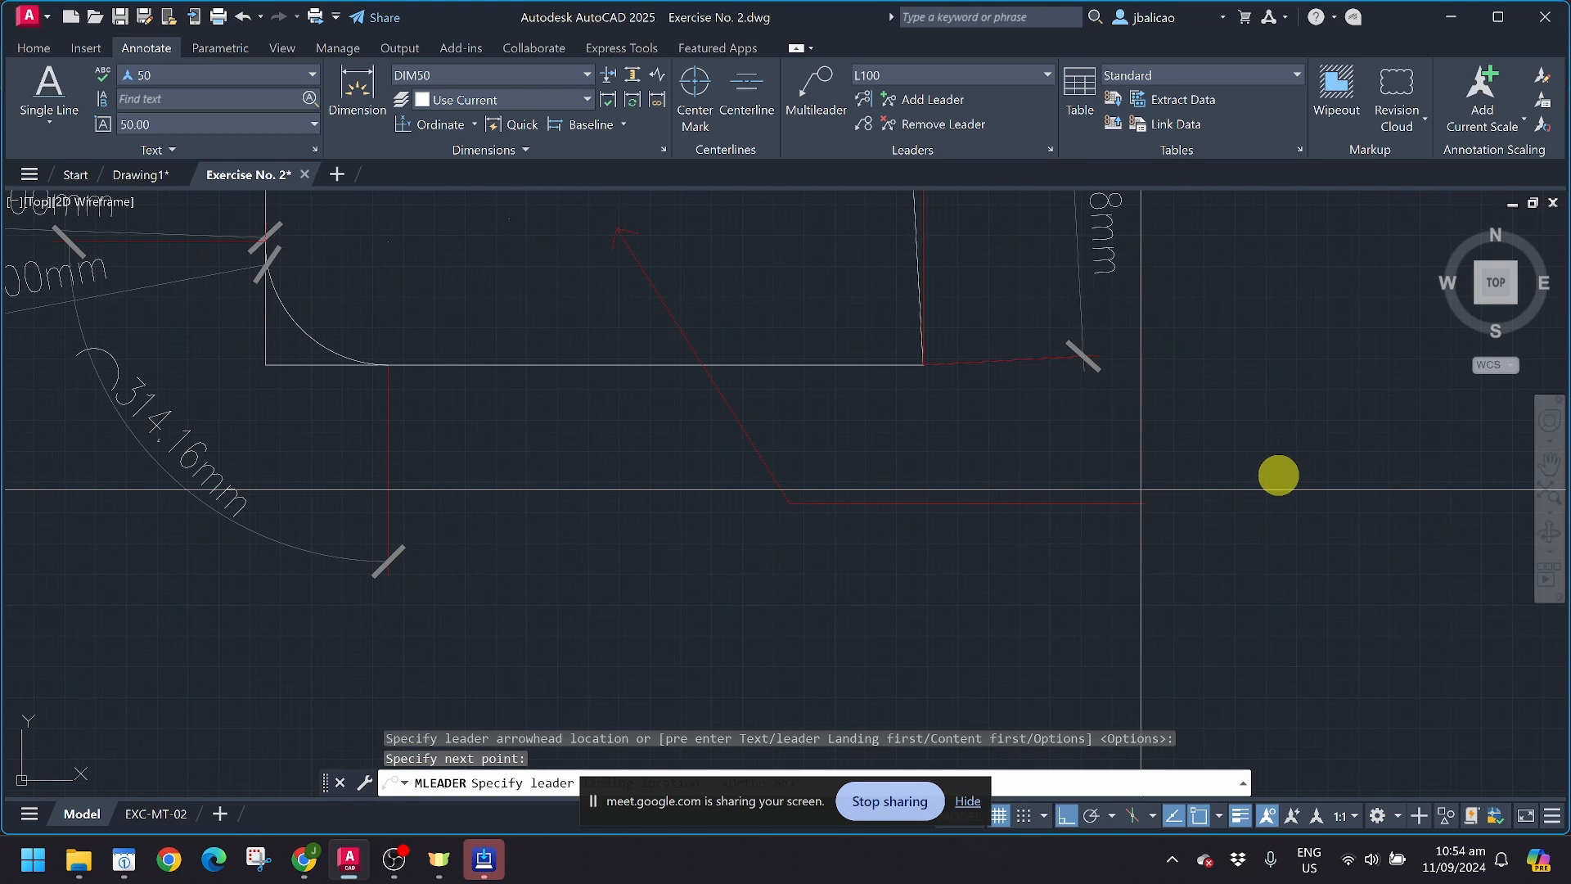
click(1253, 508)
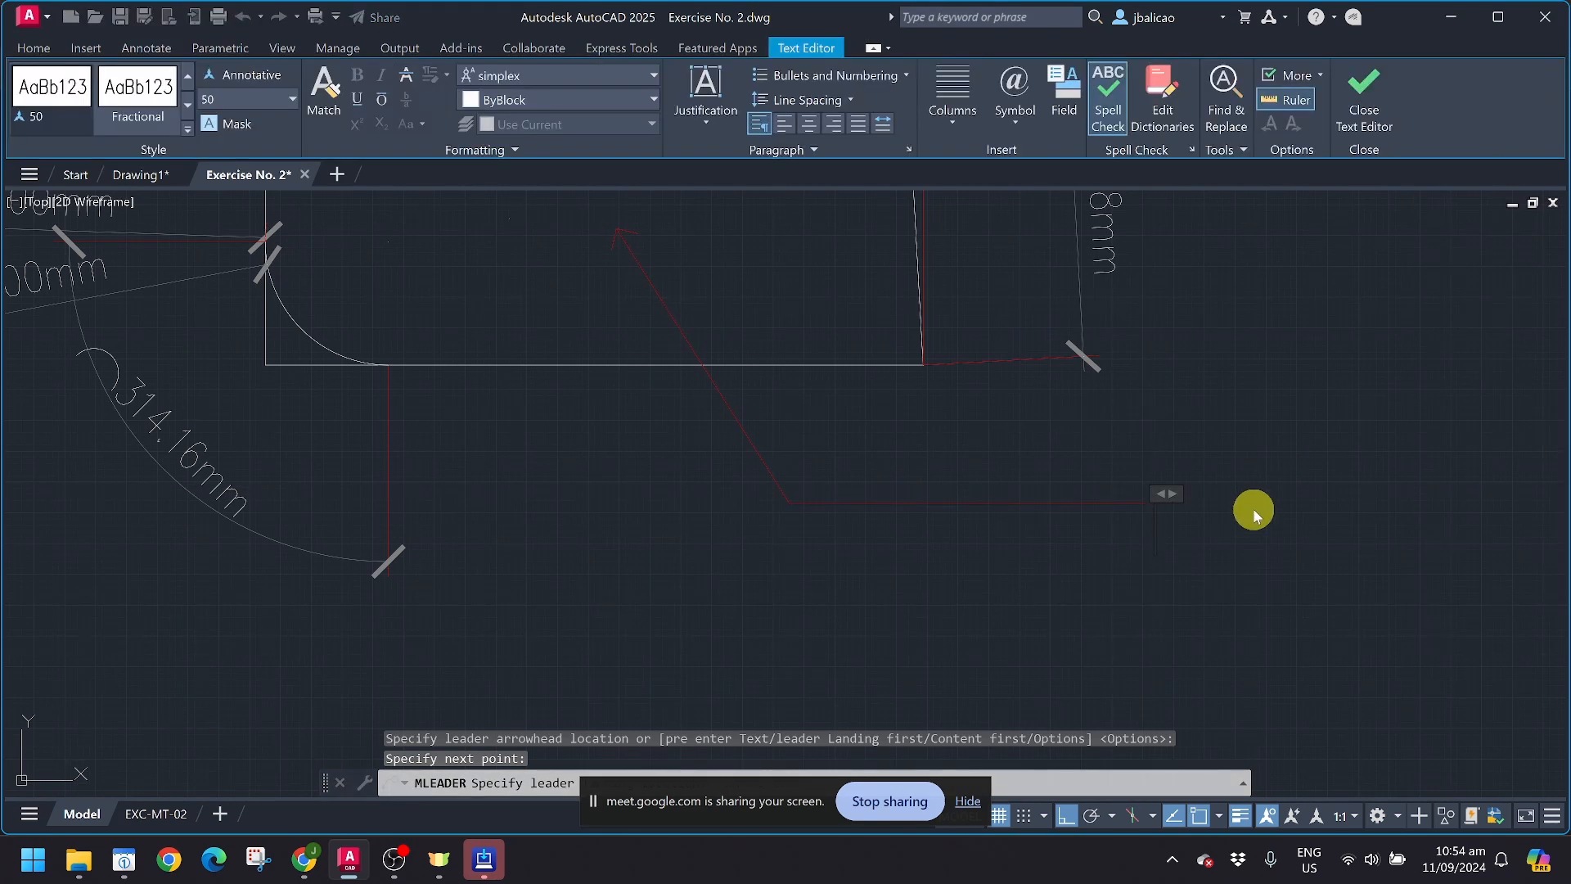
text(wDGASFBGBASFGsdfggSWDV)
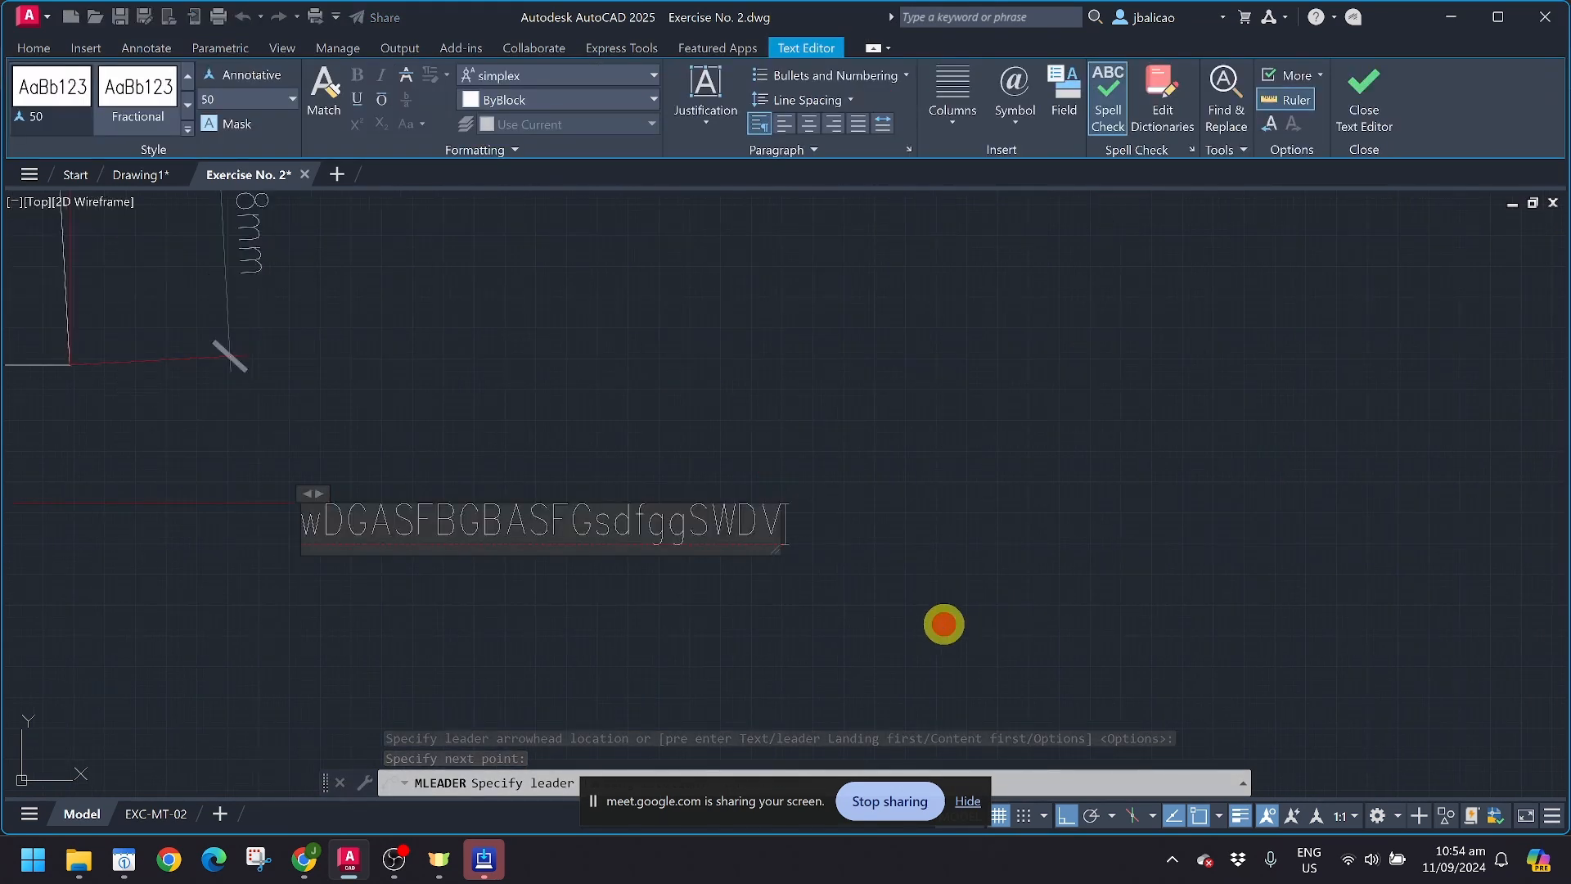
click(939, 622)
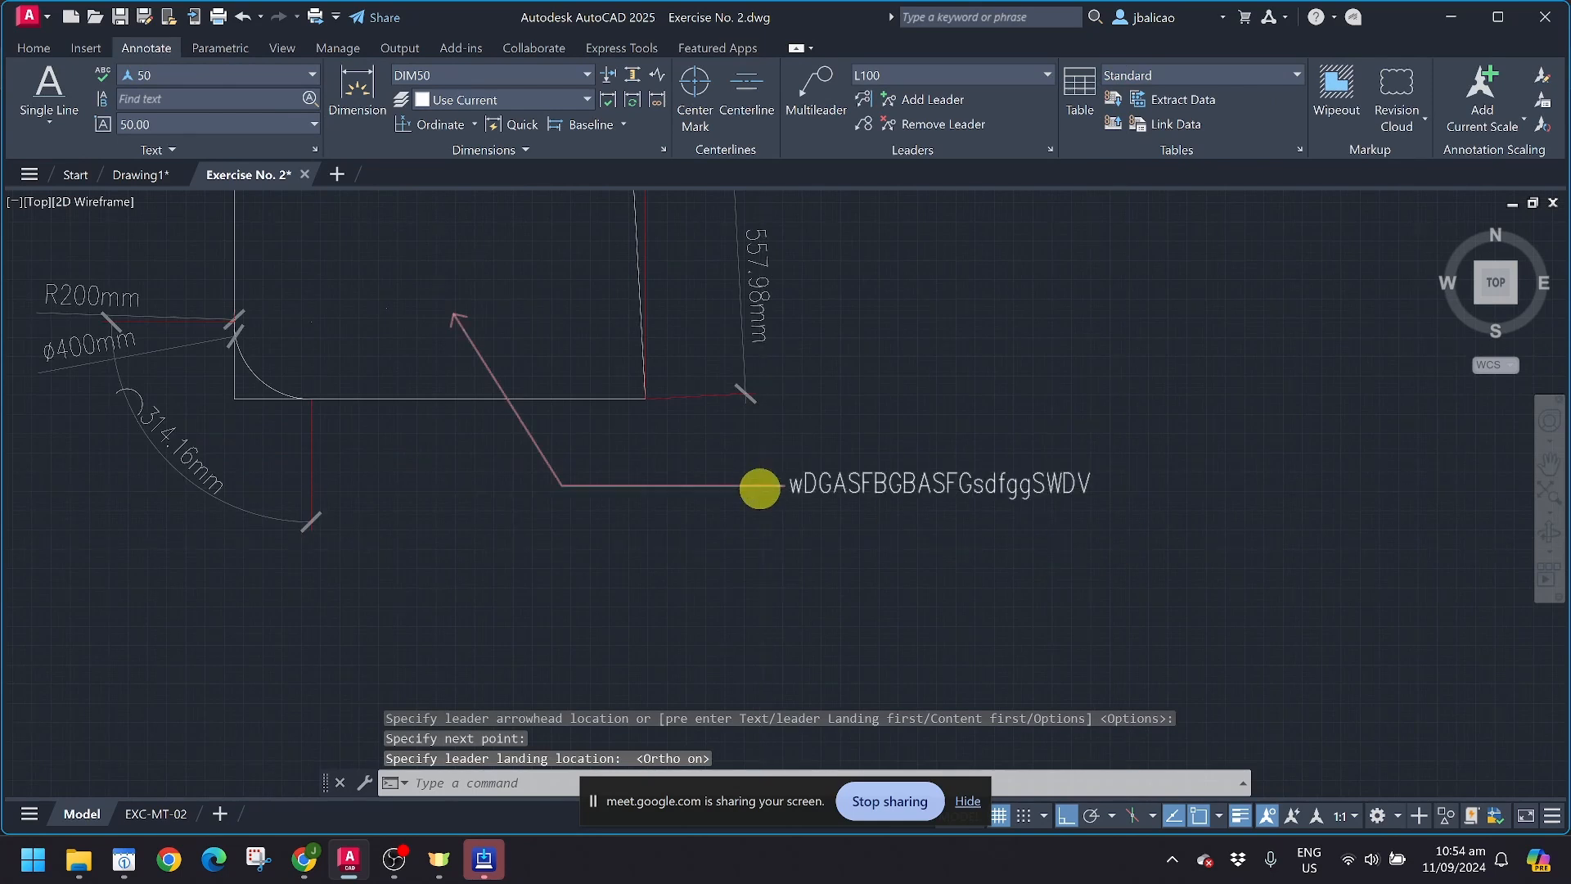
scroll(761, 484, down, 3)
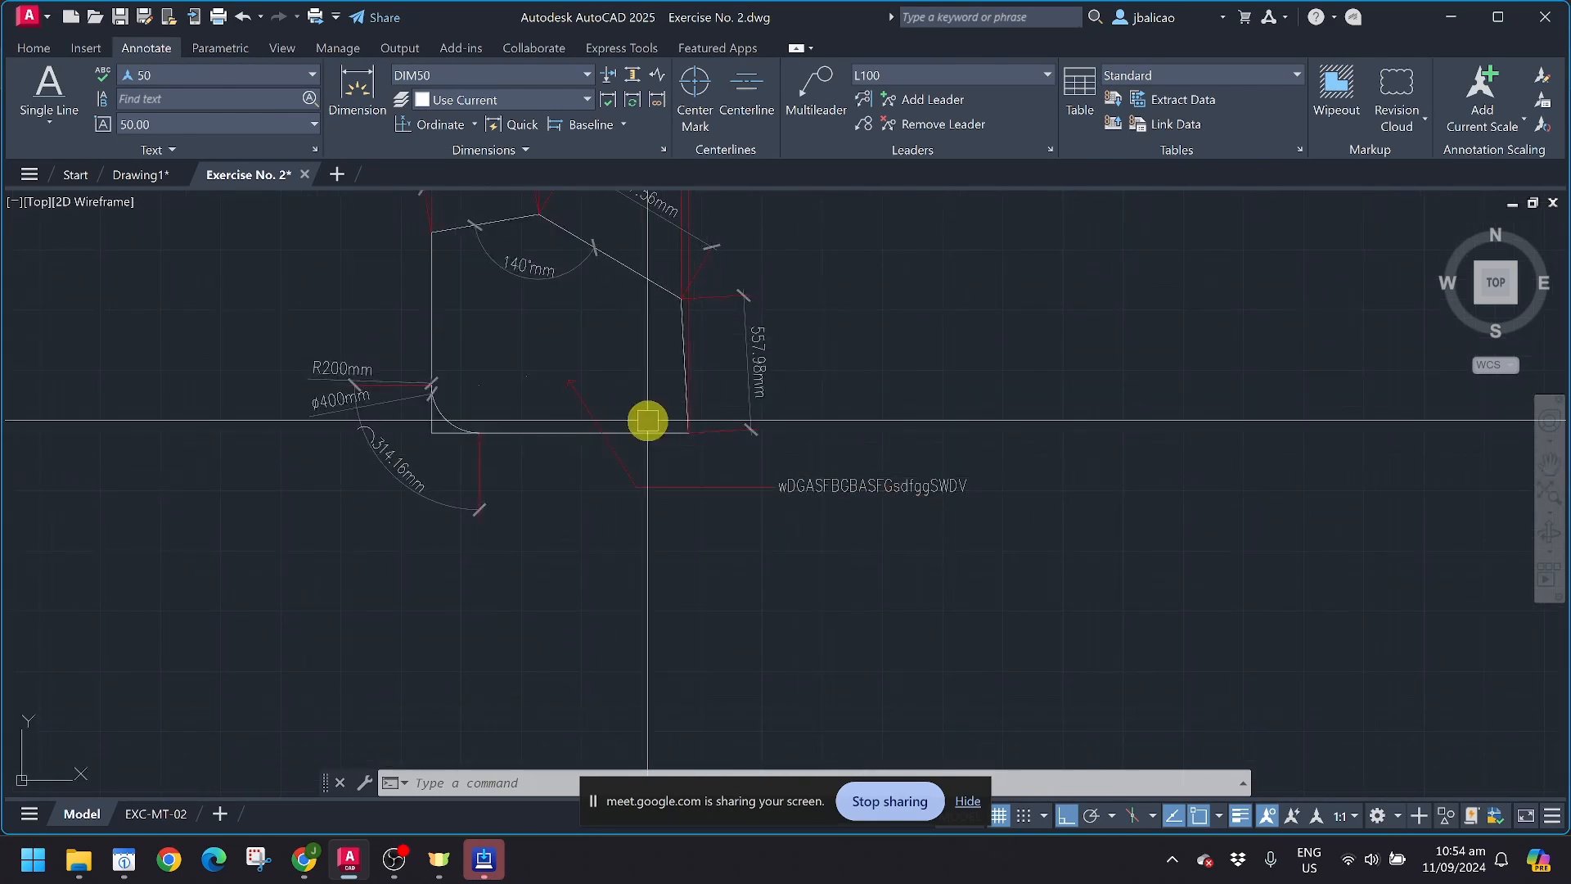
scroll(699, 495, up, 2)
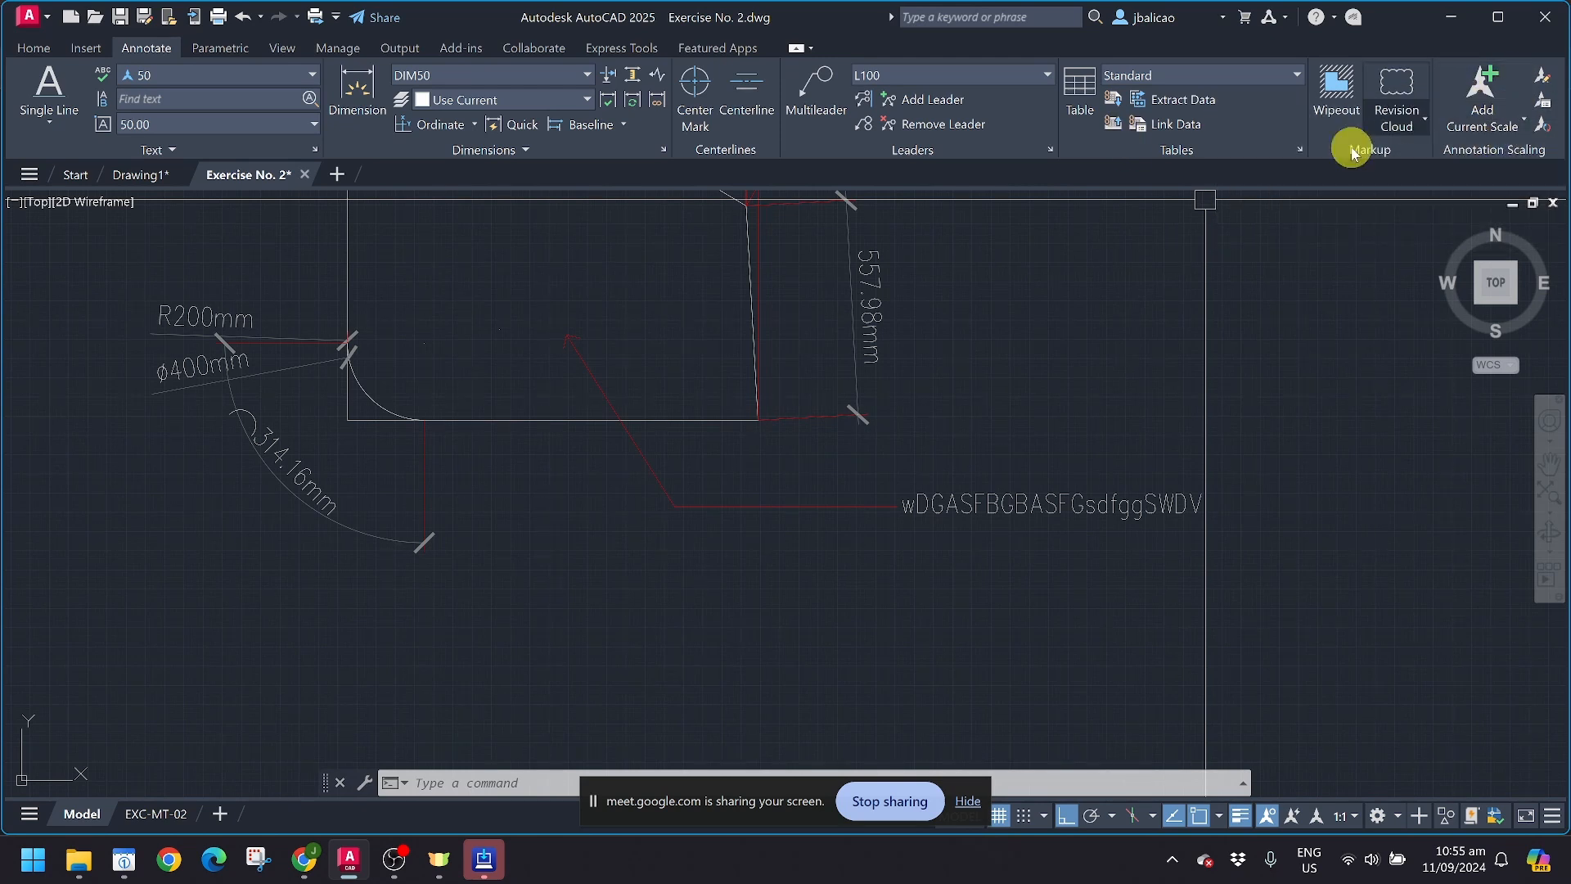
Step: Open layout EXC-MT-02, activate its viewport, and examine how the sample shape's dimensions and multileader appear there
click(146, 814)
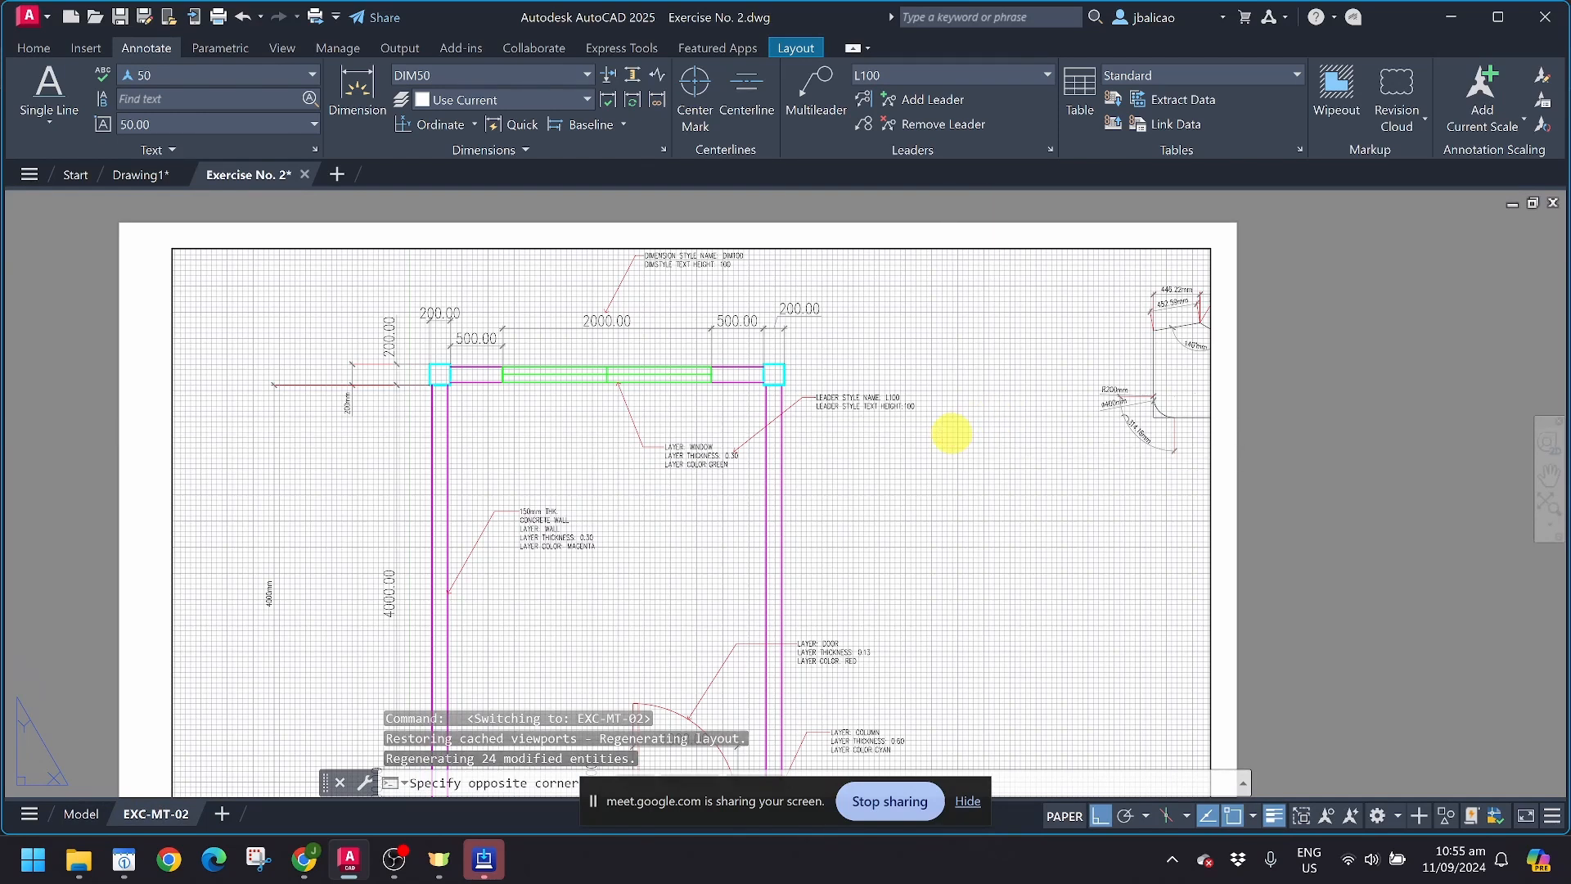
double_click(952, 433)
middle_drag(965, 445, 435, 543)
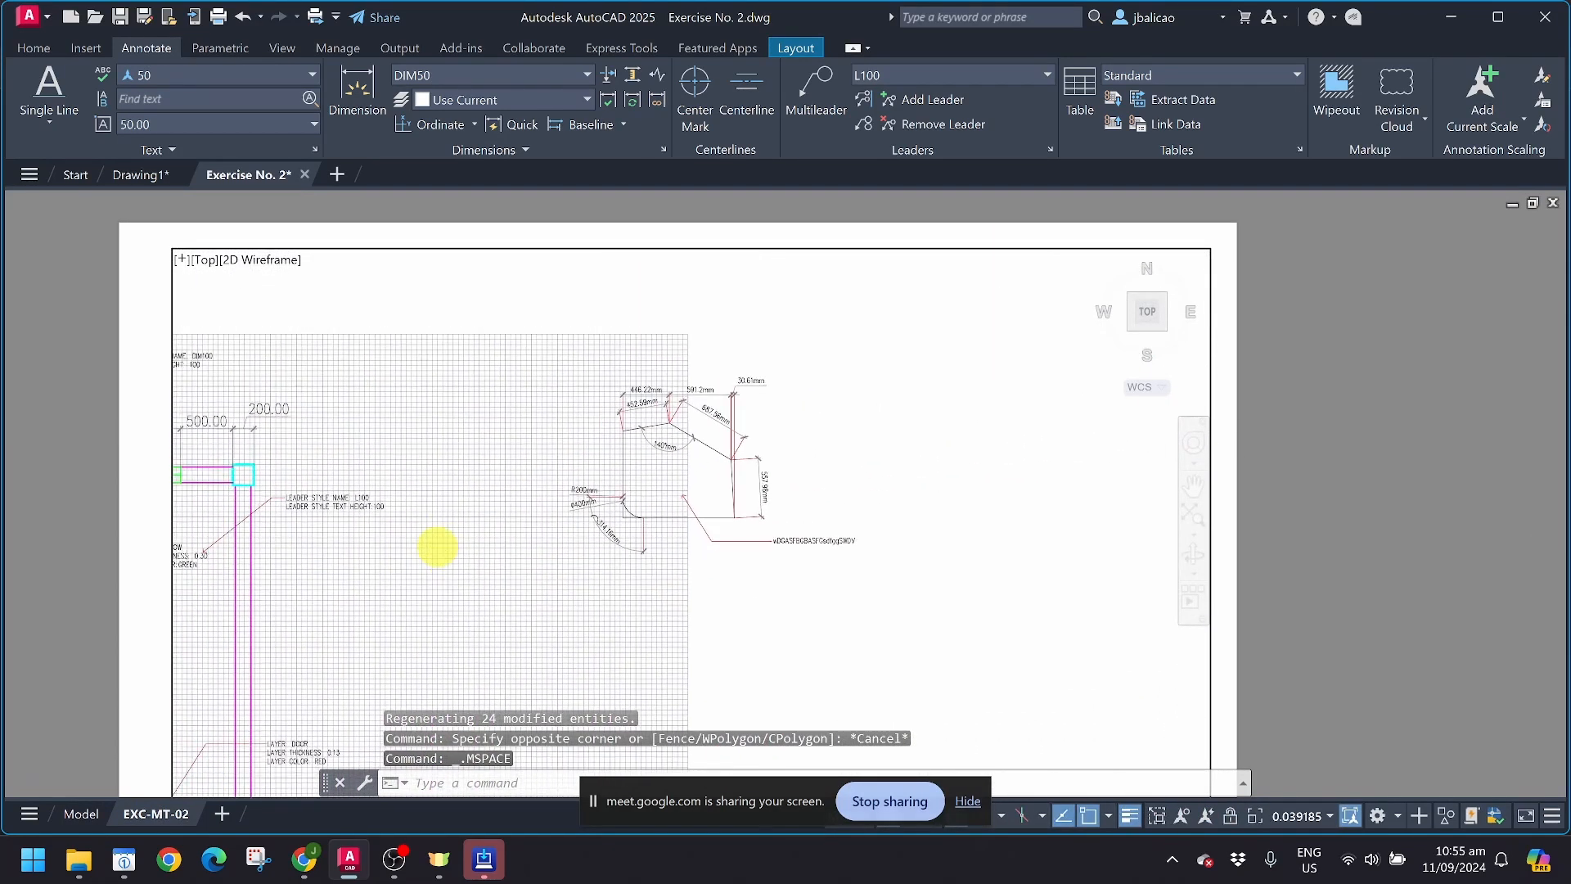
scroll(589, 503, up, 4)
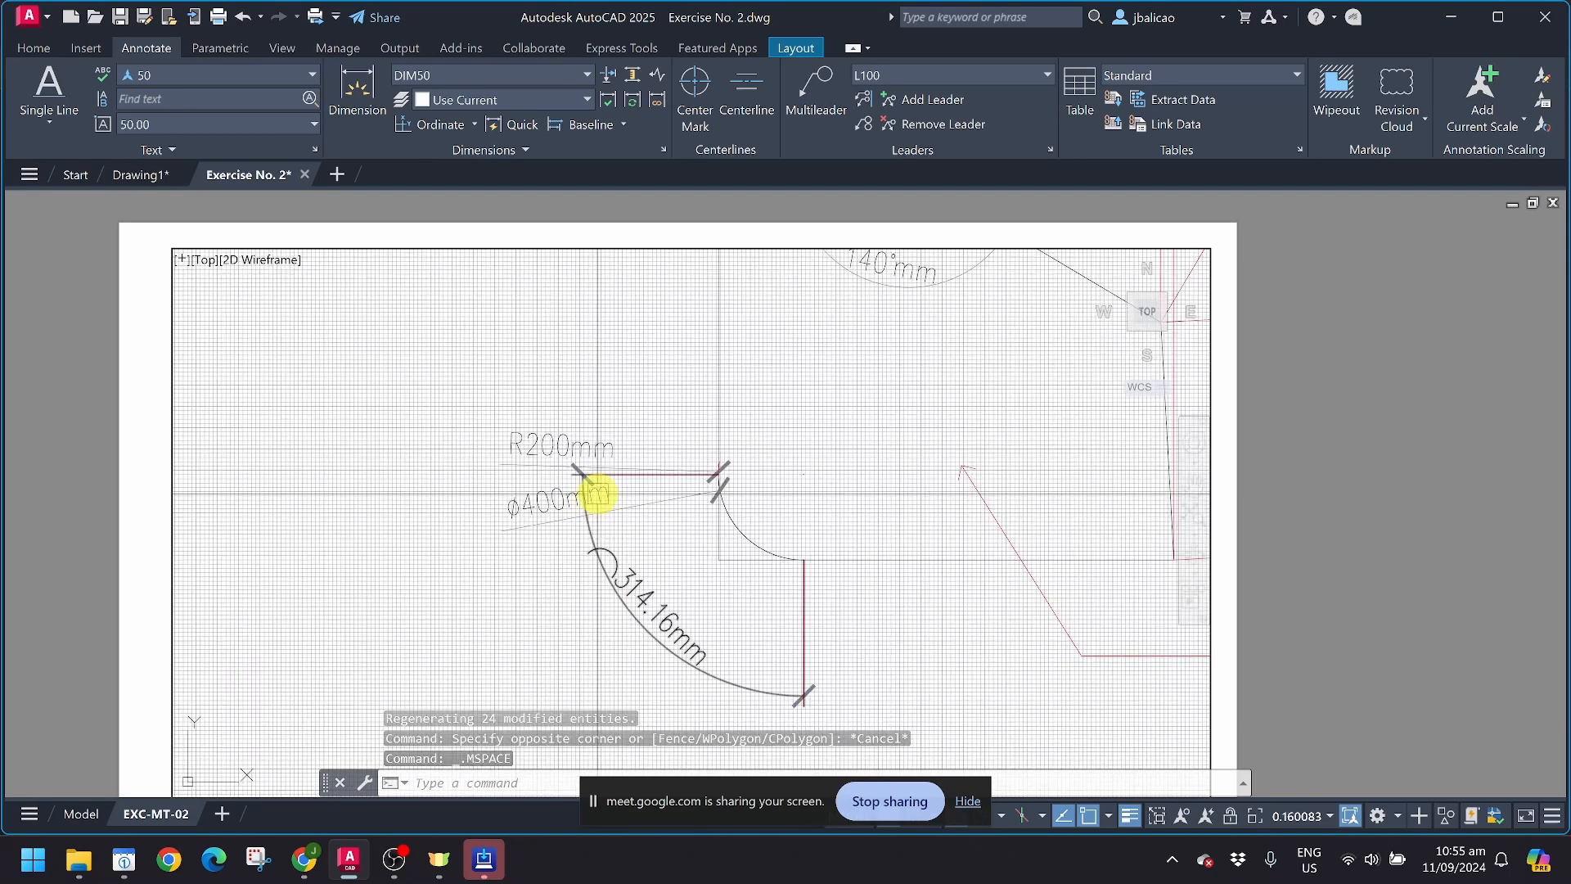
middle_drag(595, 494, 422, 573)
scroll(457, 563, down, 8)
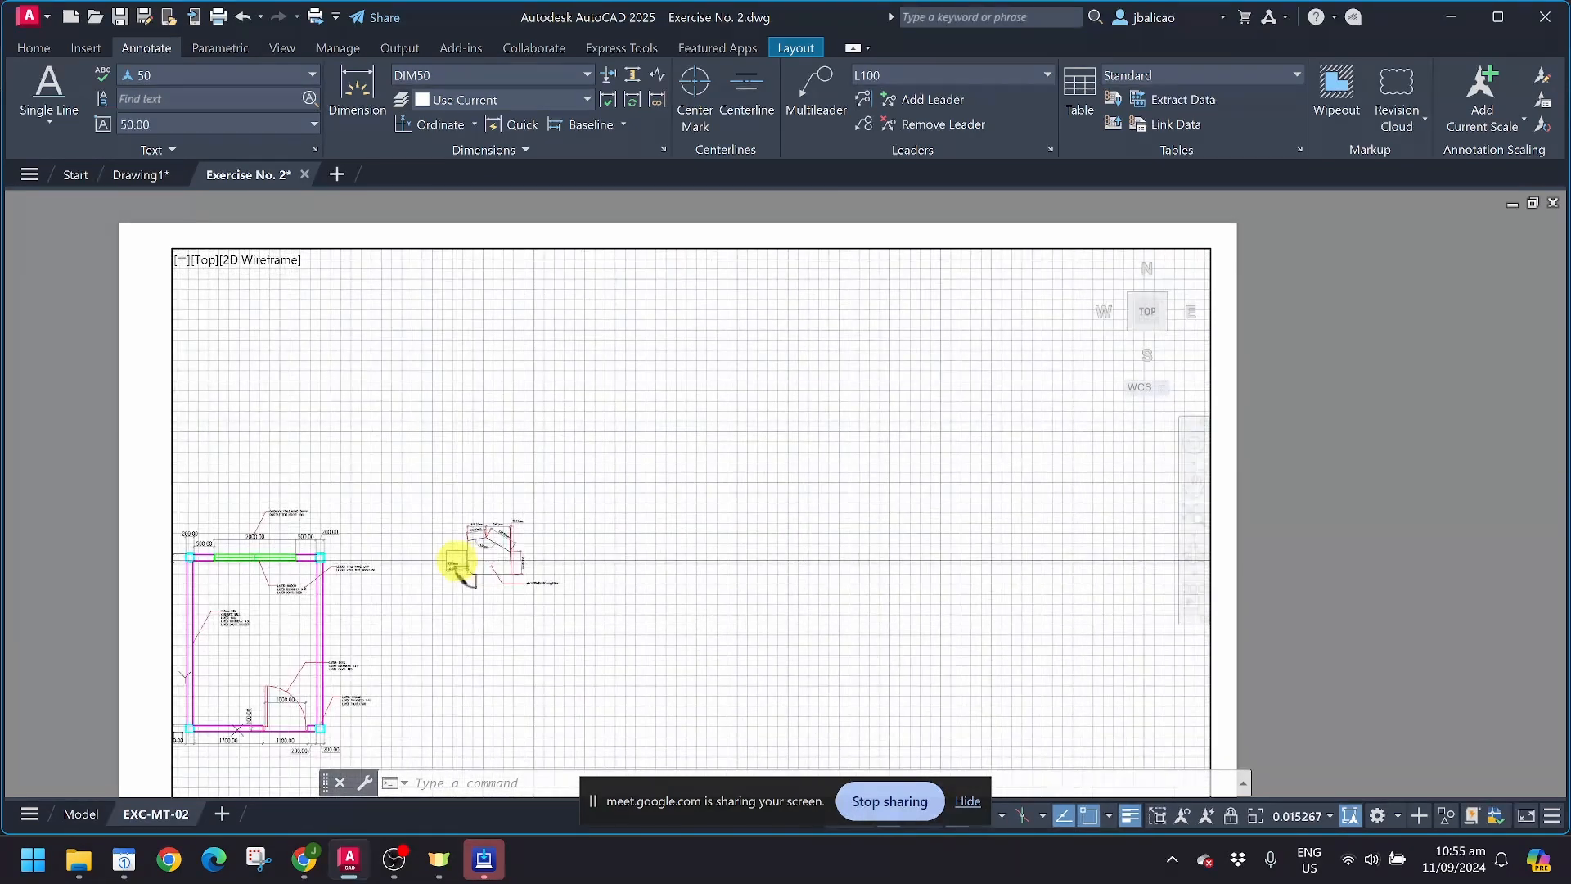
middle_drag(432, 566, 567, 521)
scroll(567, 522, up, 10)
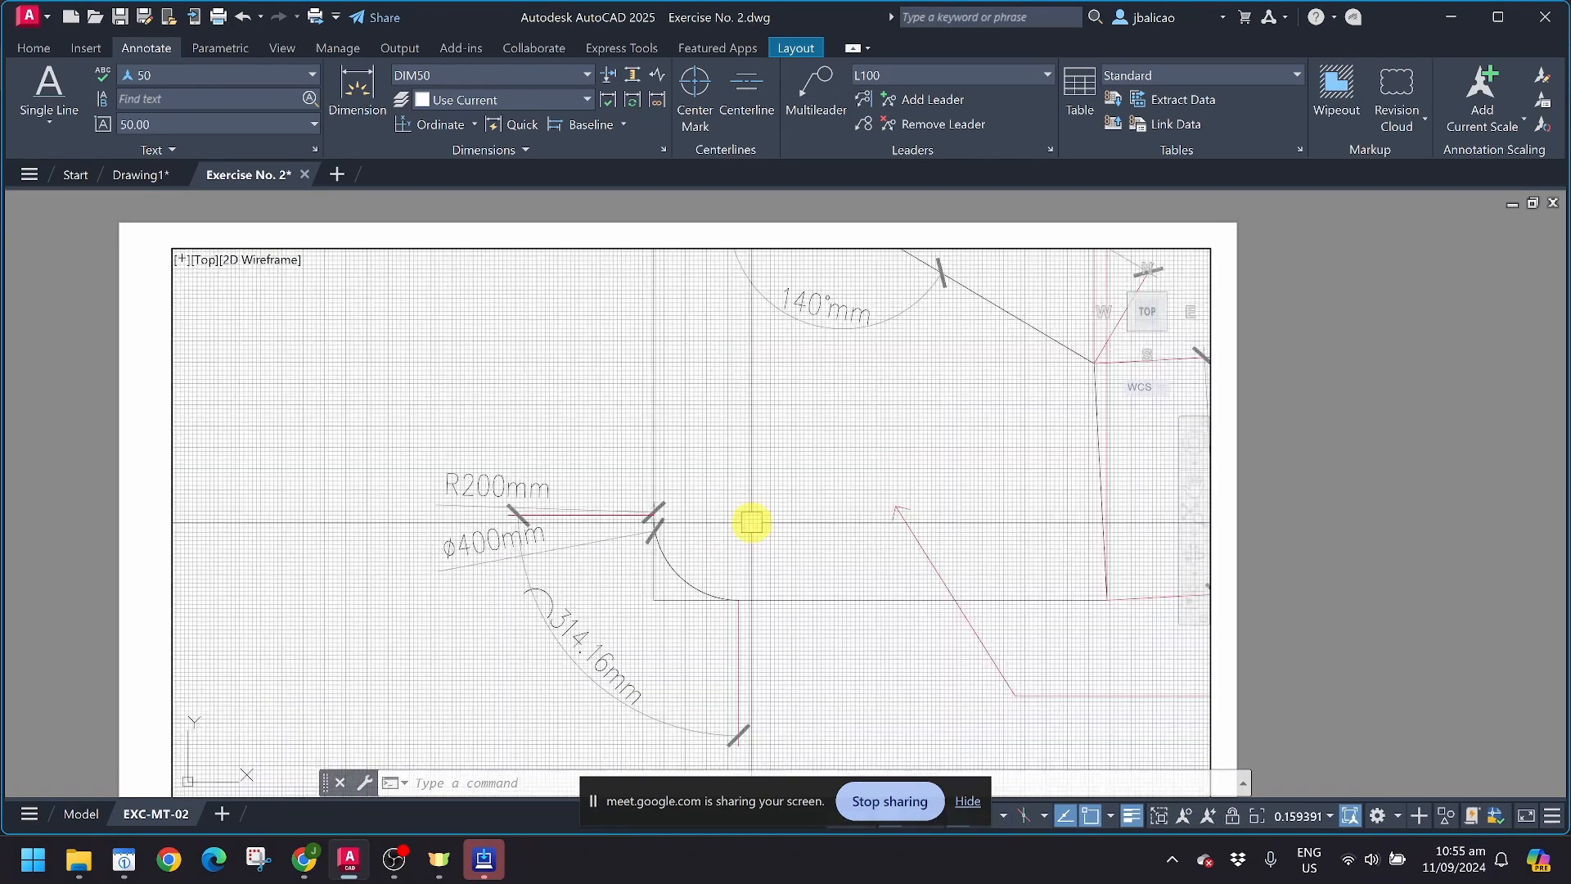
middle_drag(747, 519, 653, 512)
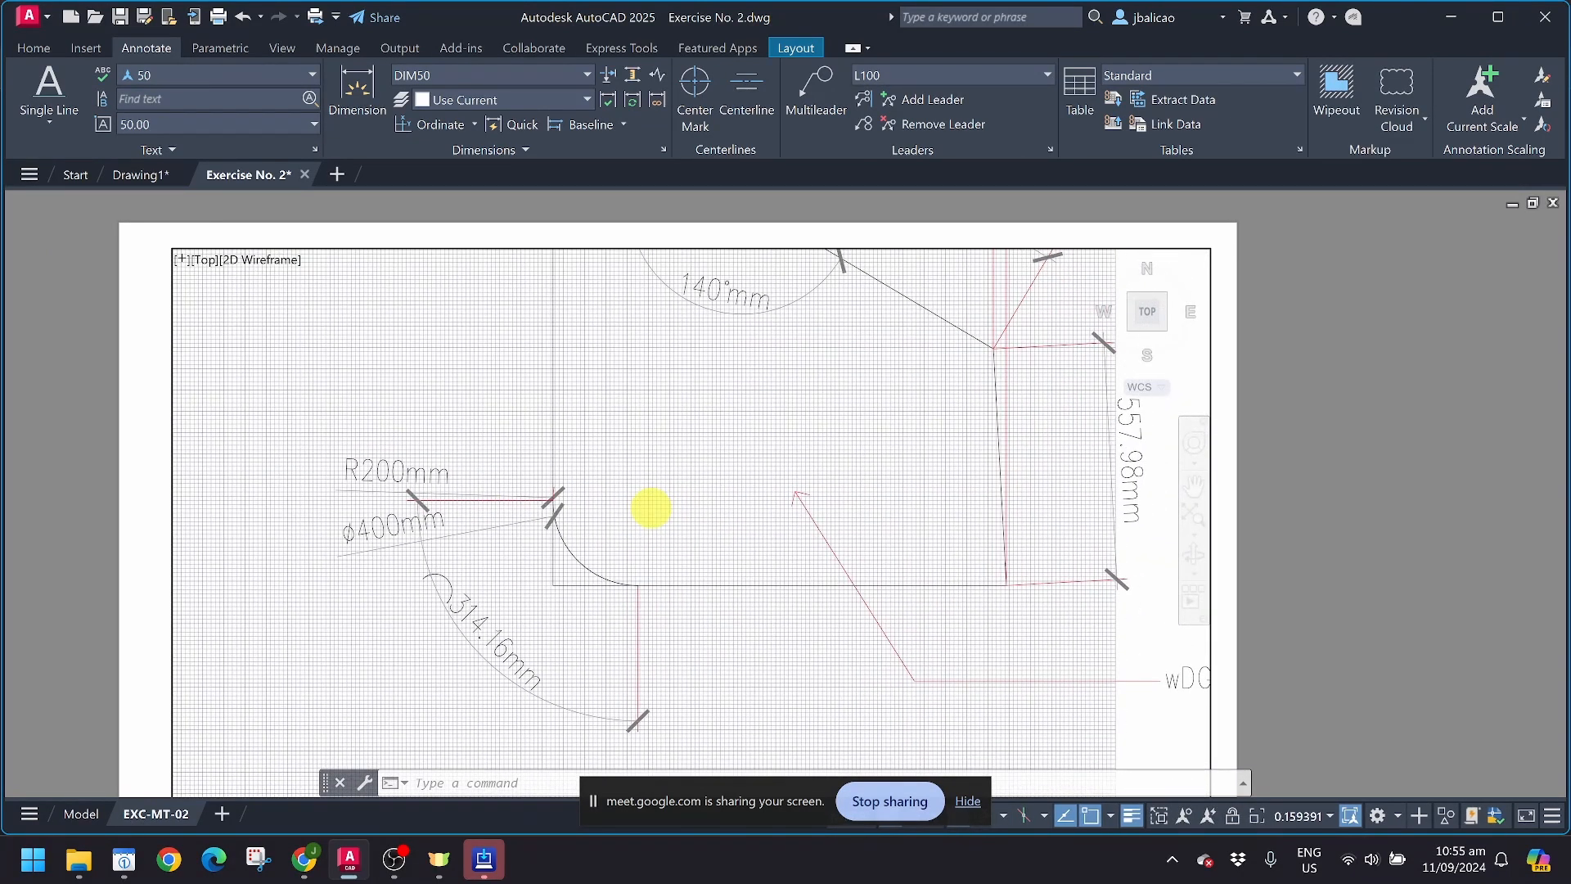
Step: Inspect the arc length dimension at the rounded corner, frame the whole sample shape in the viewport, and return to paper space
click(481, 614)
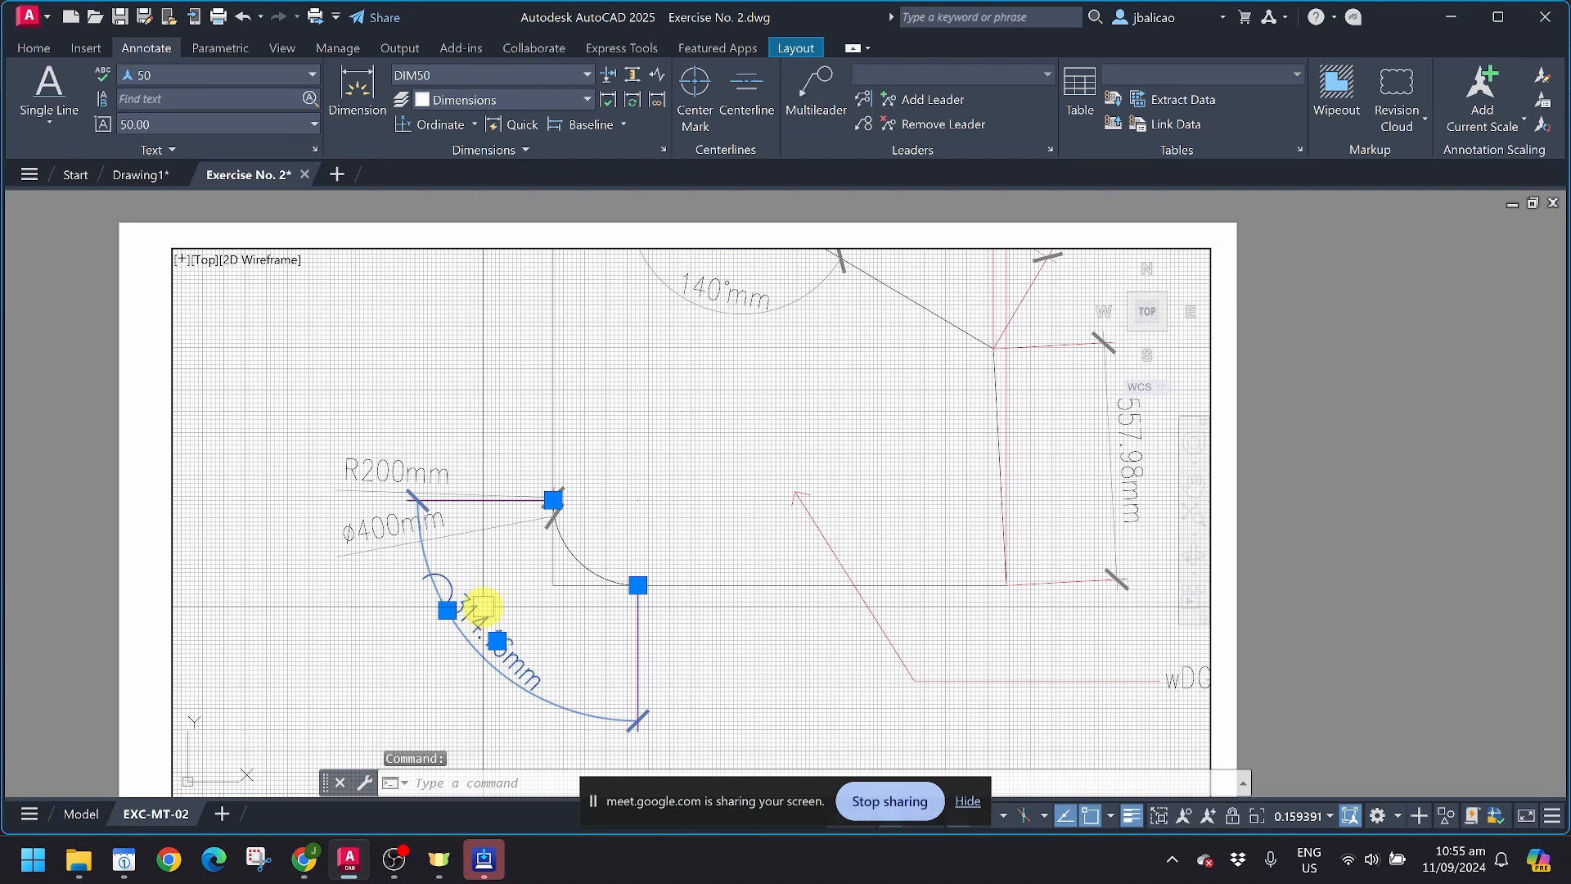
key(Escape)
scroll(802, 567, down, 5)
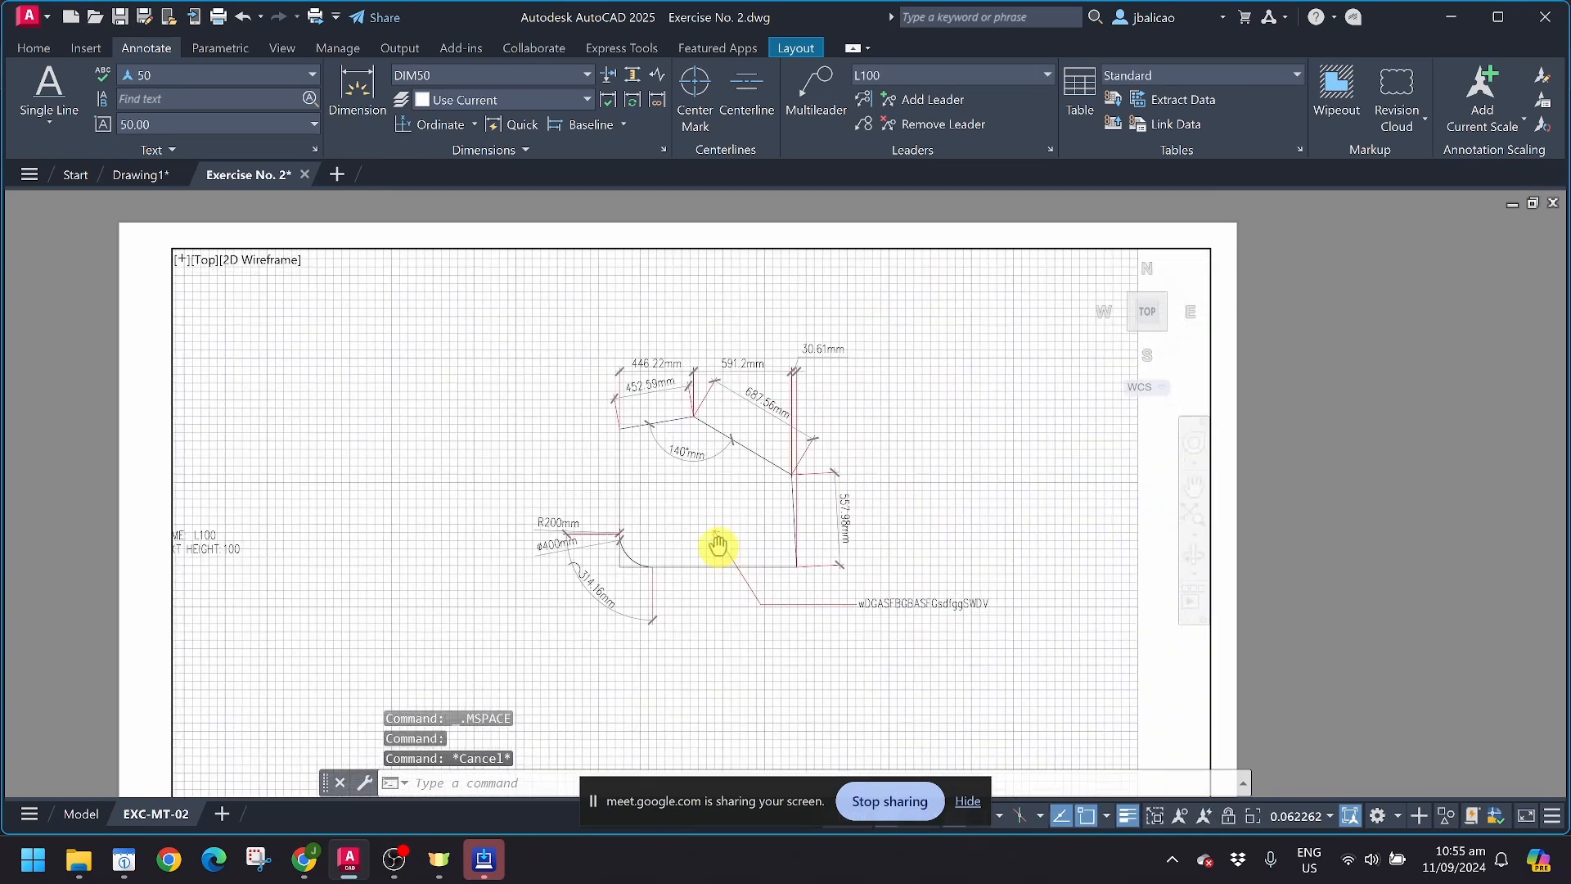
double_click(1288, 489)
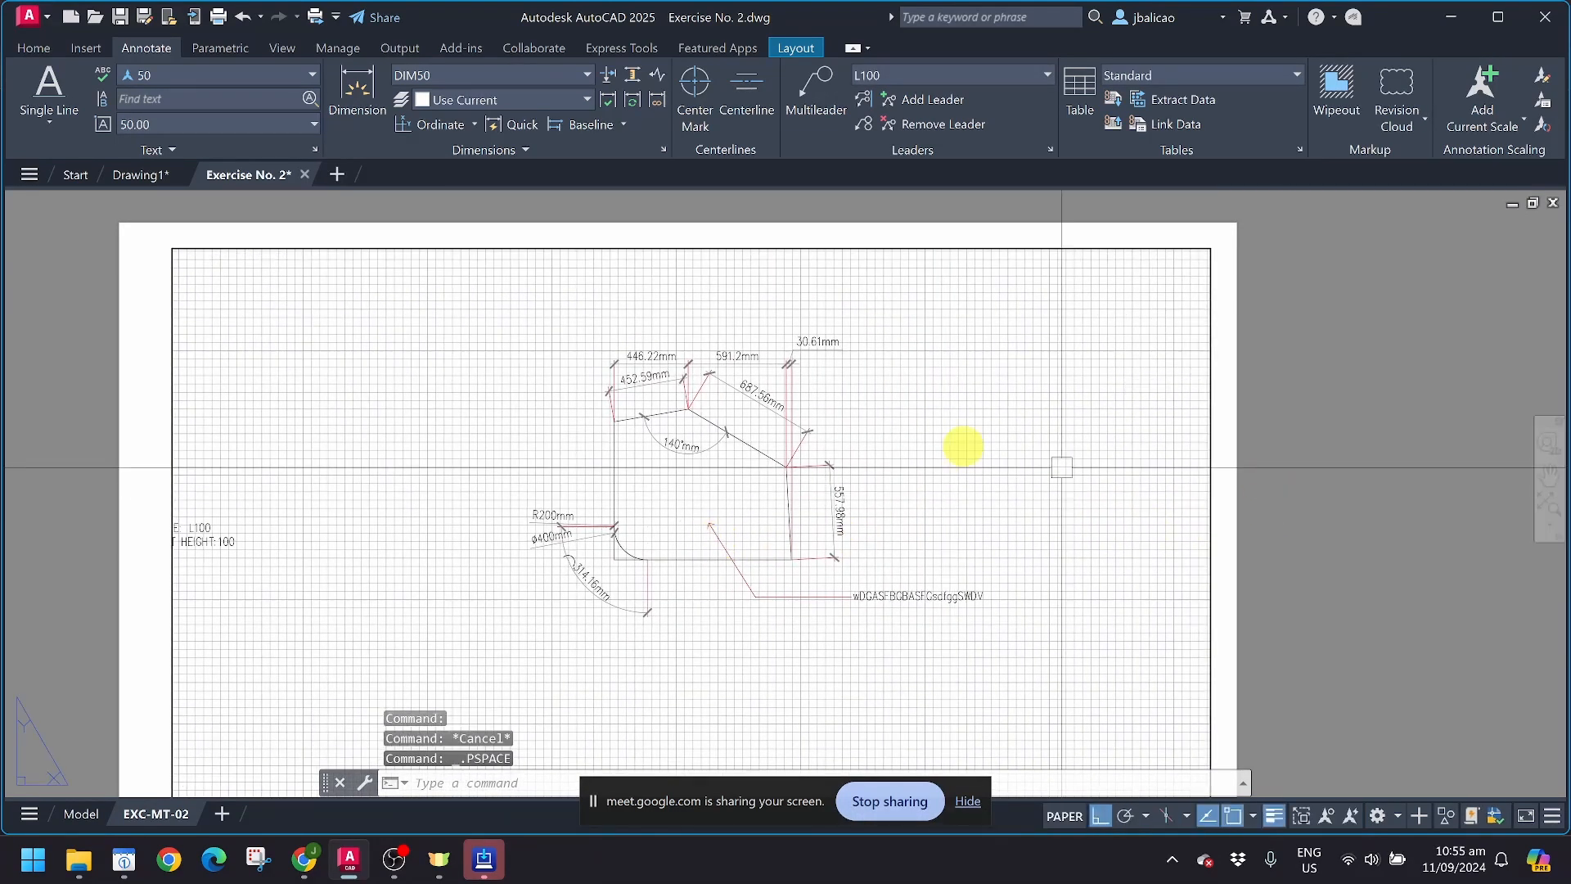
click(154, 175)
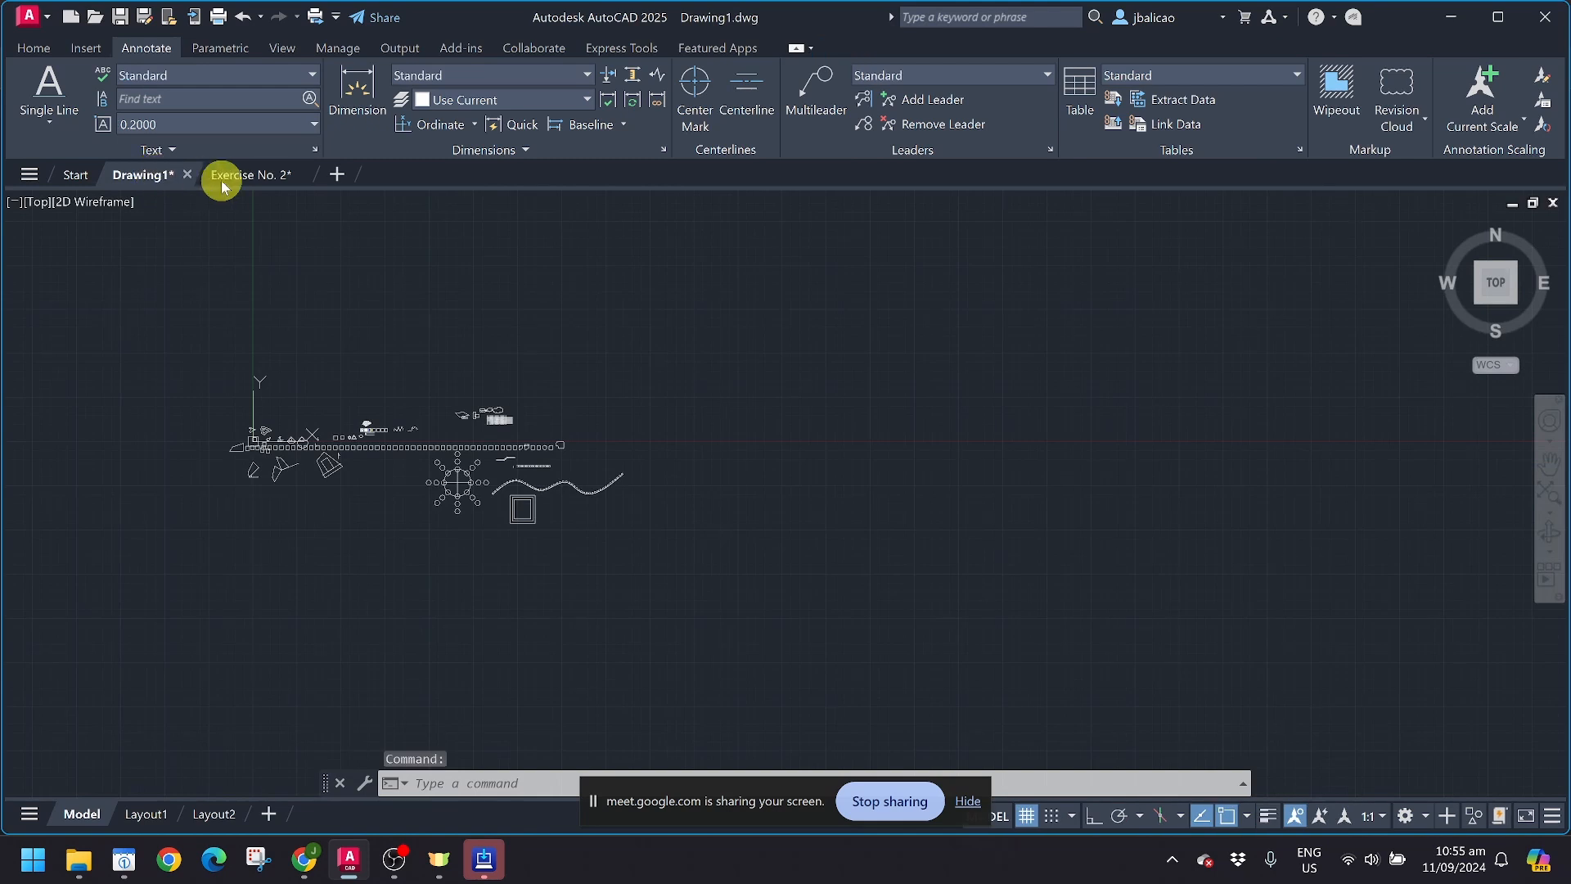
click(232, 182)
click(153, 177)
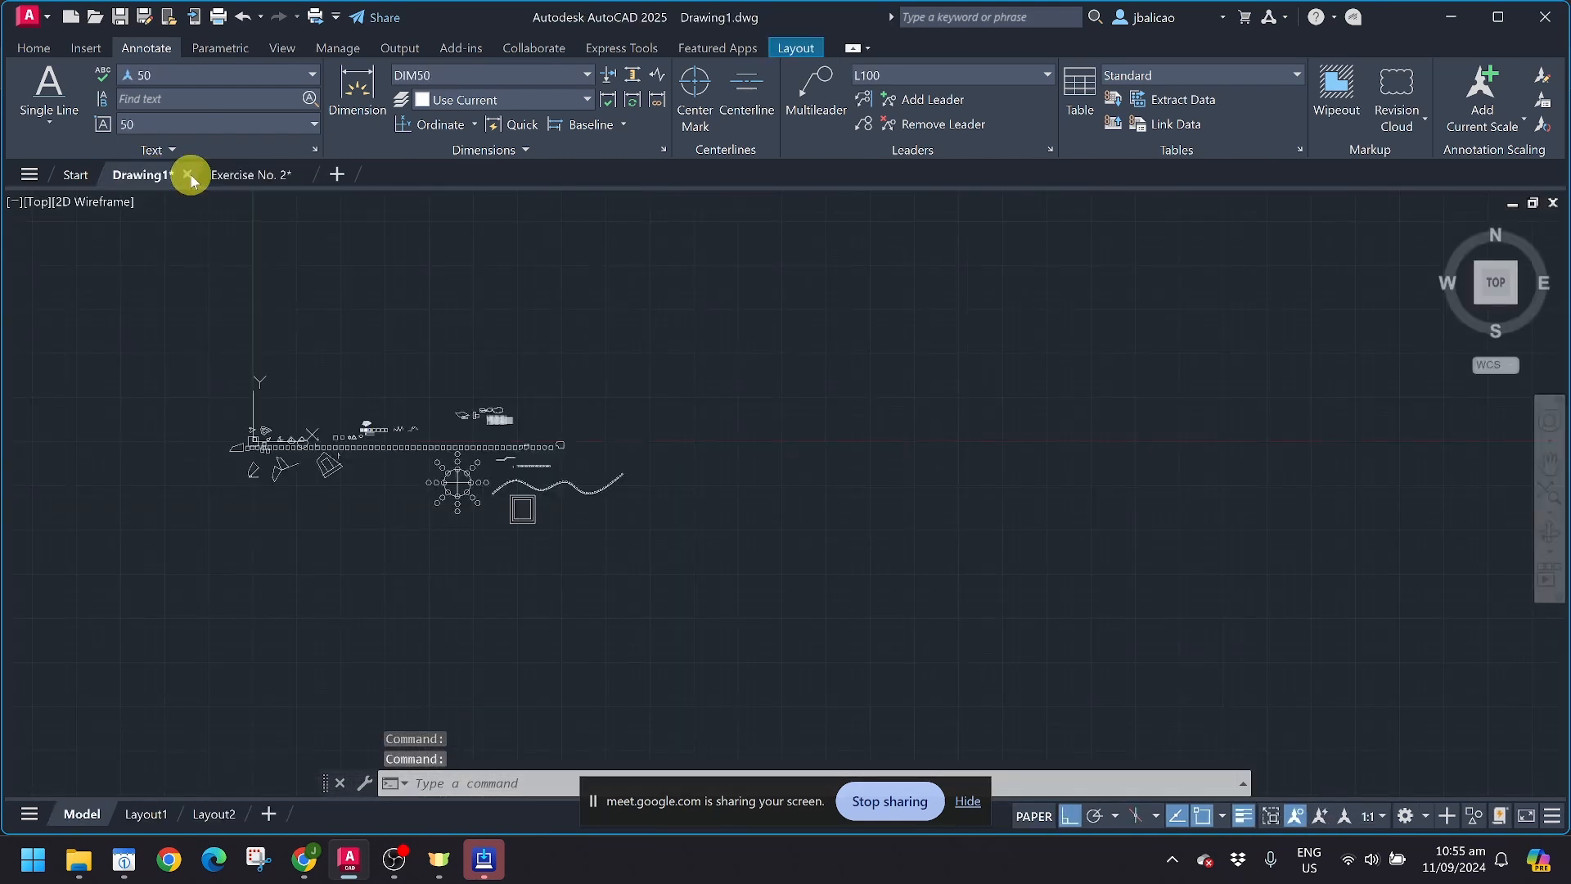
click(241, 176)
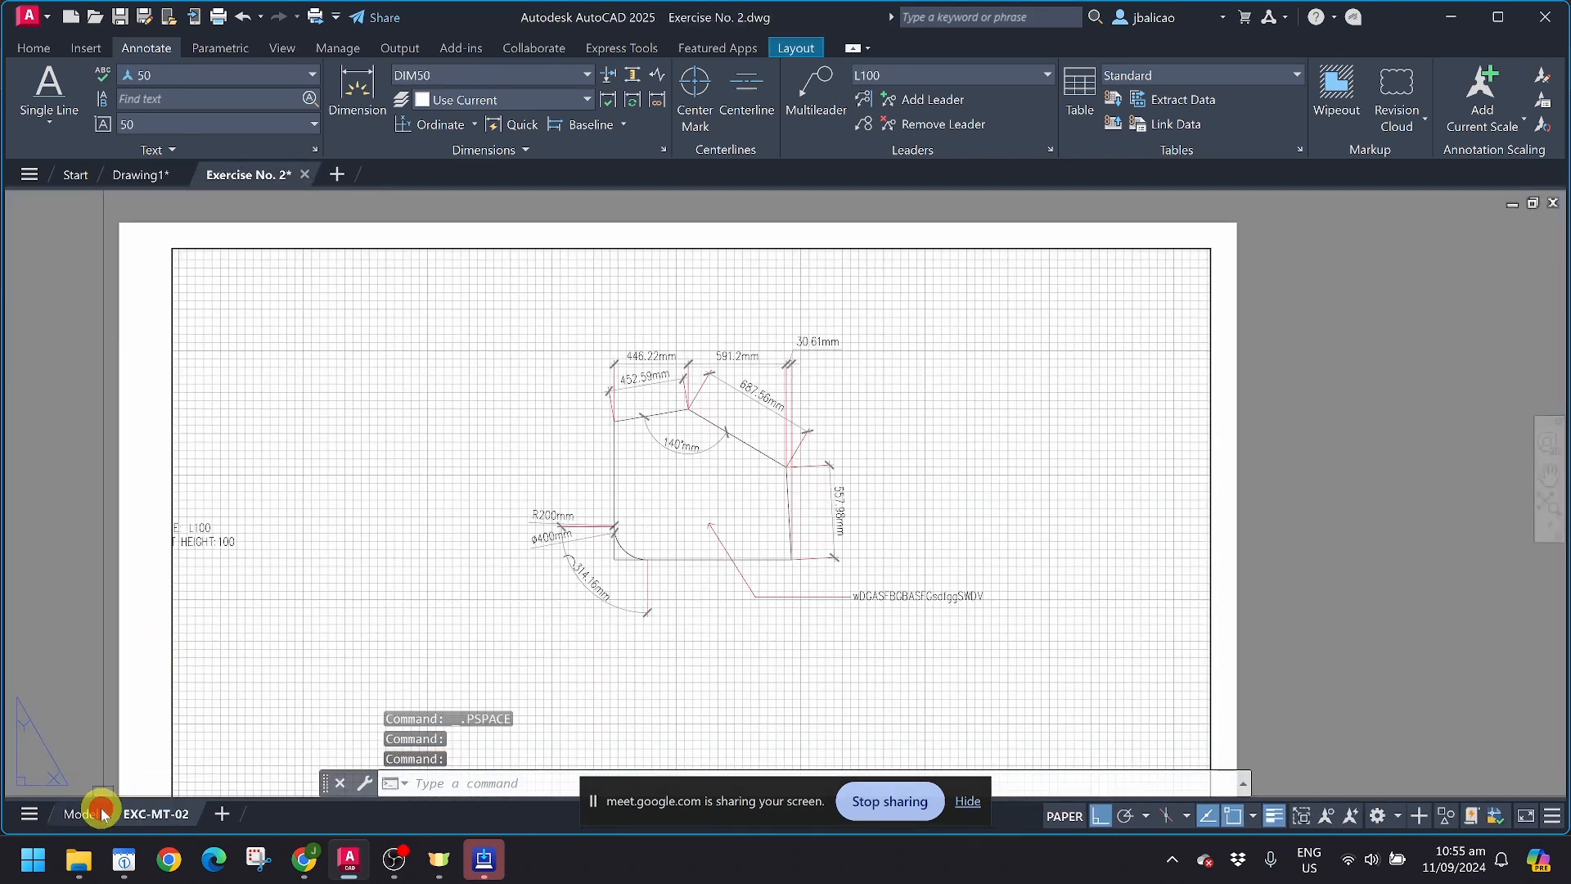
Step: Return to model space and check which layer a line of the right-hand wall belongs to
click(80, 814)
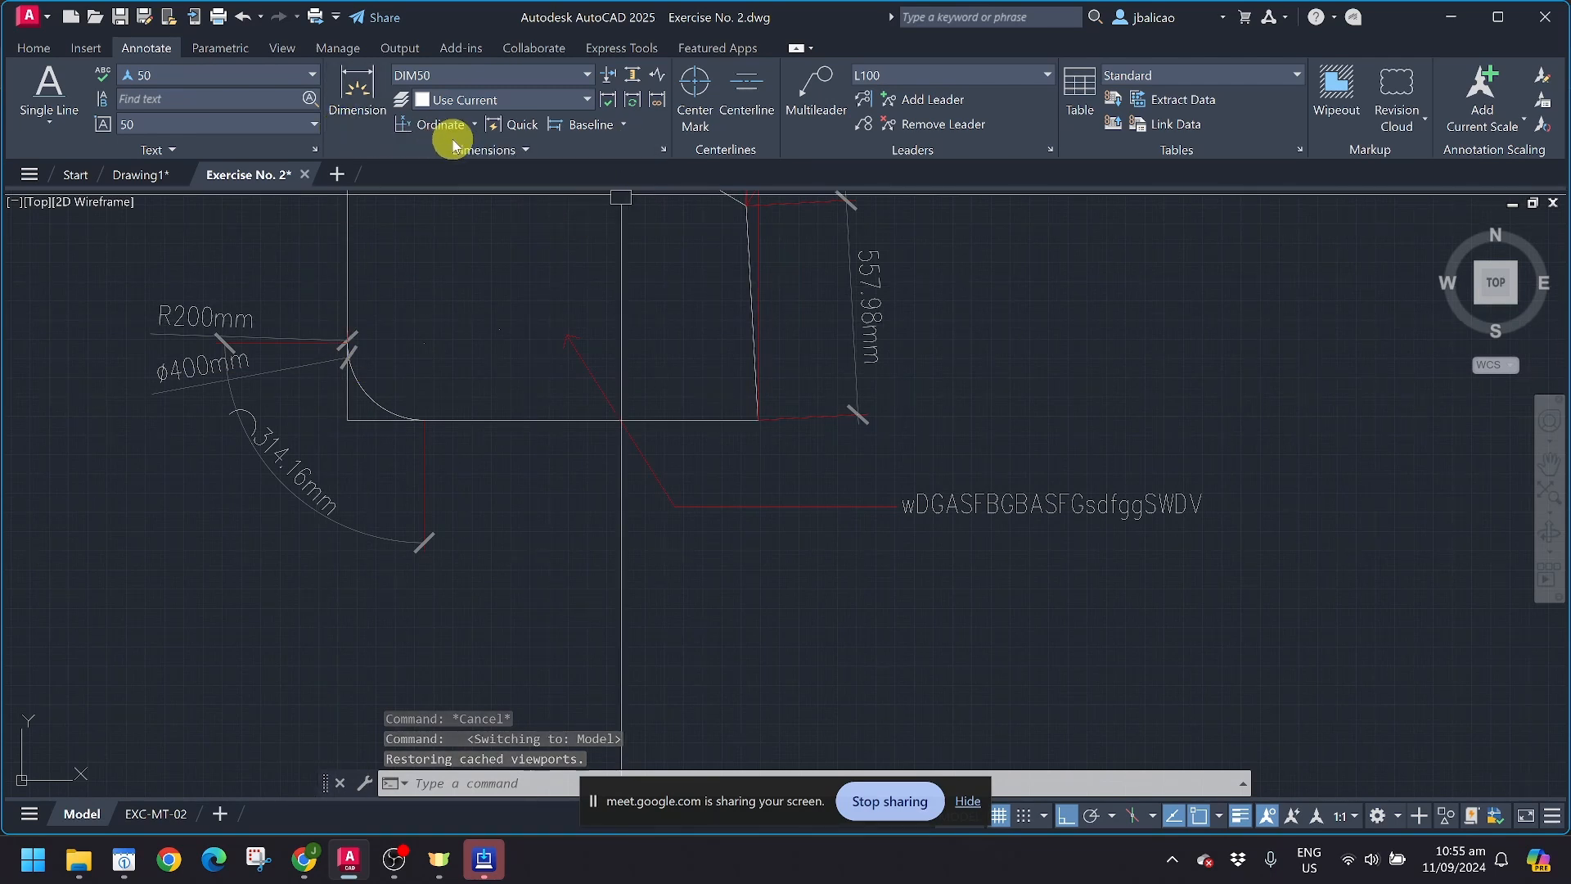
click(44, 53)
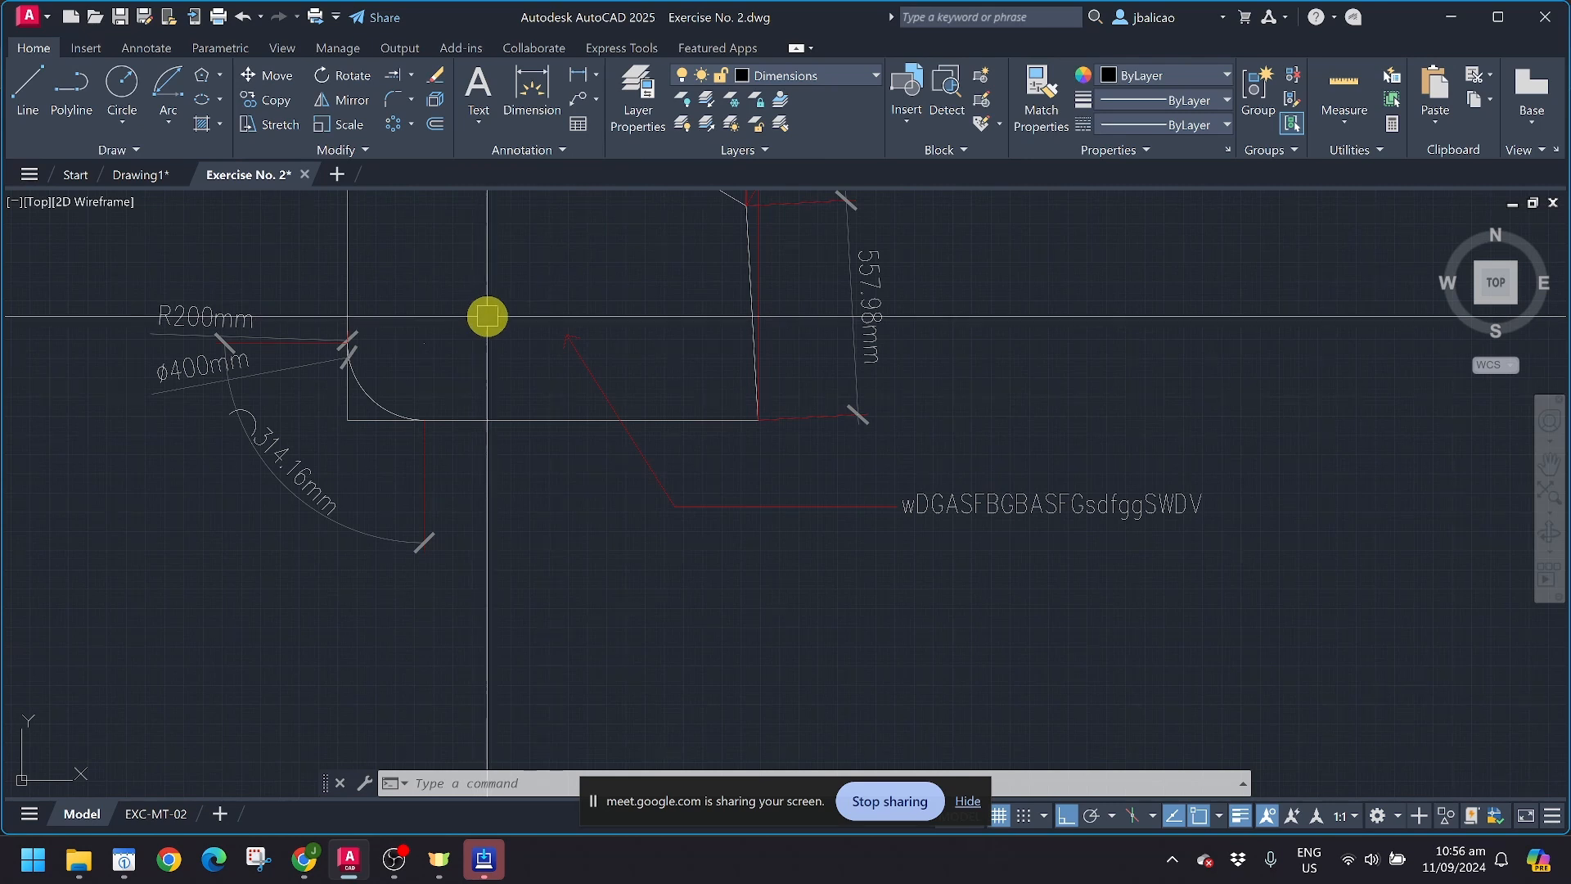
scroll(495, 398, down, 8)
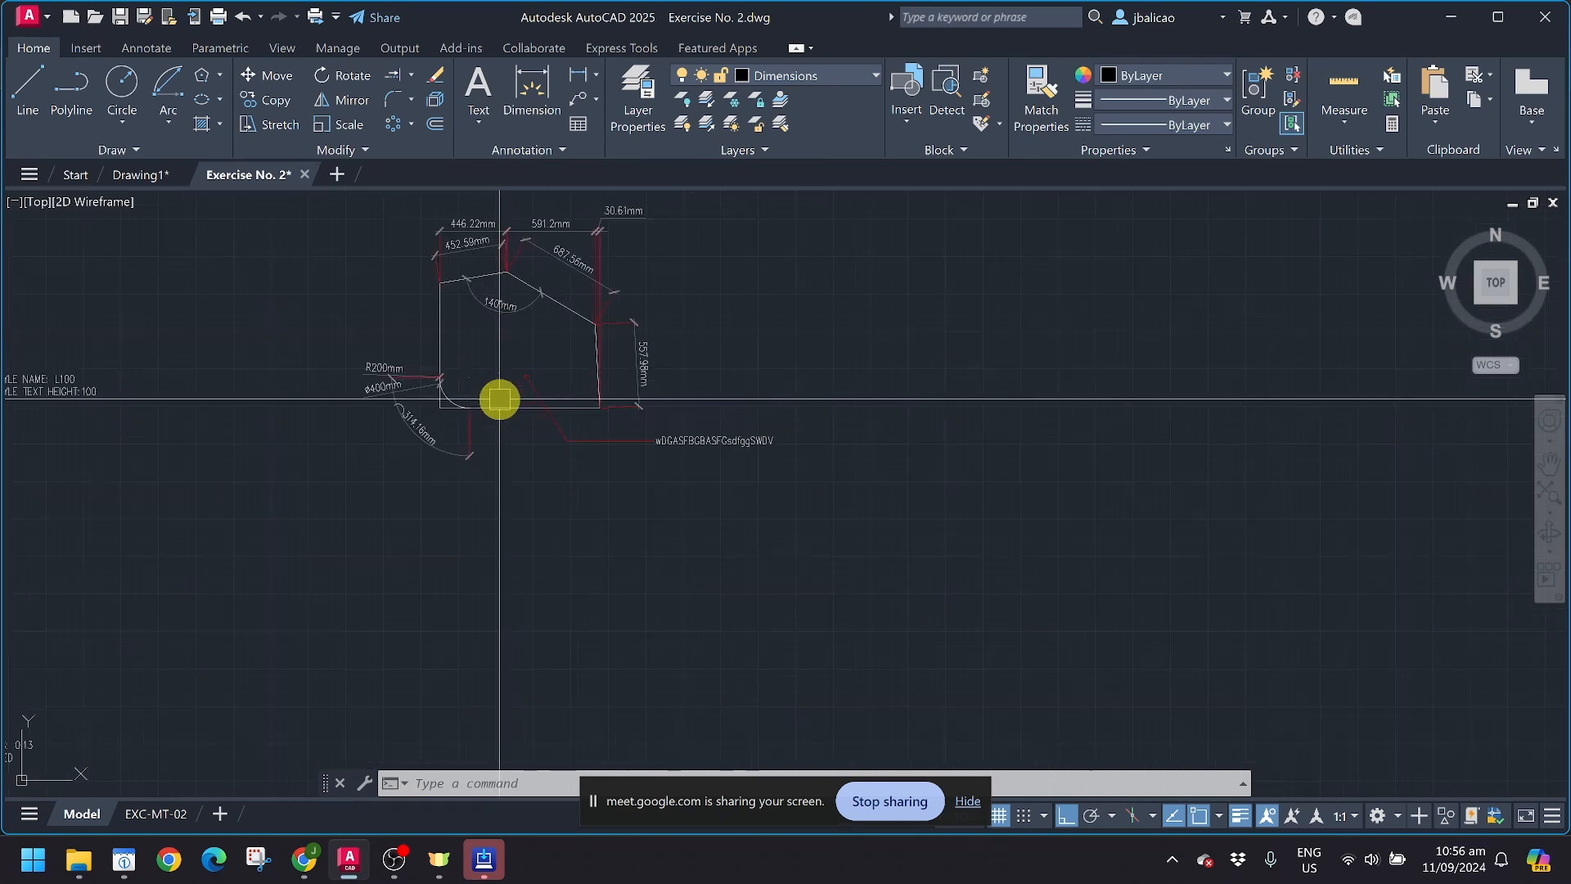
scroll(905, 340, up, 3)
scroll(452, 410, up, 4)
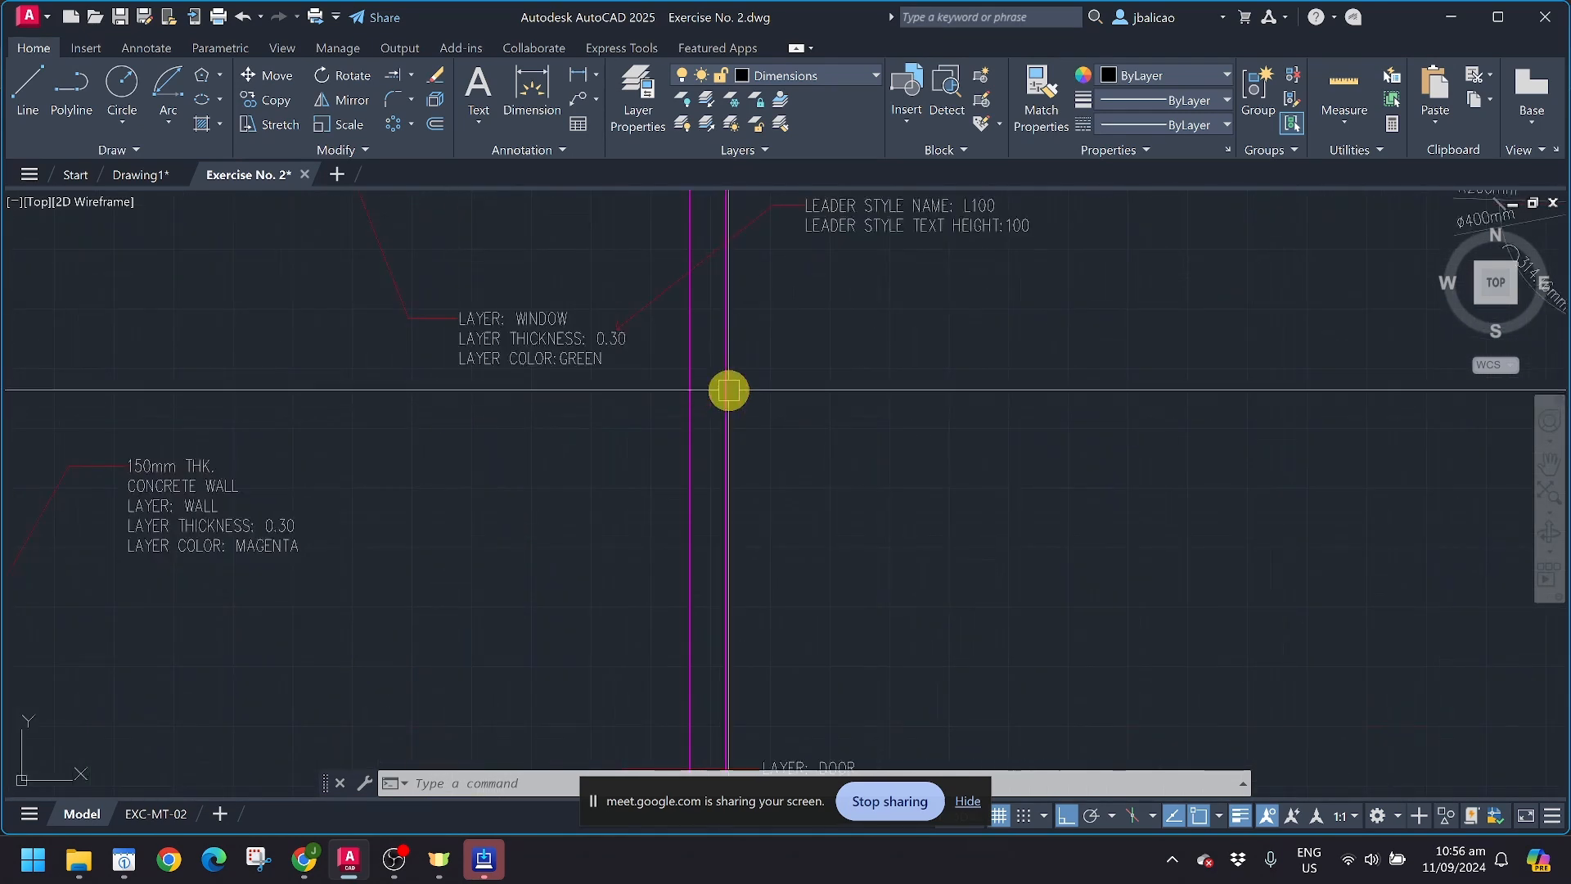
click(728, 390)
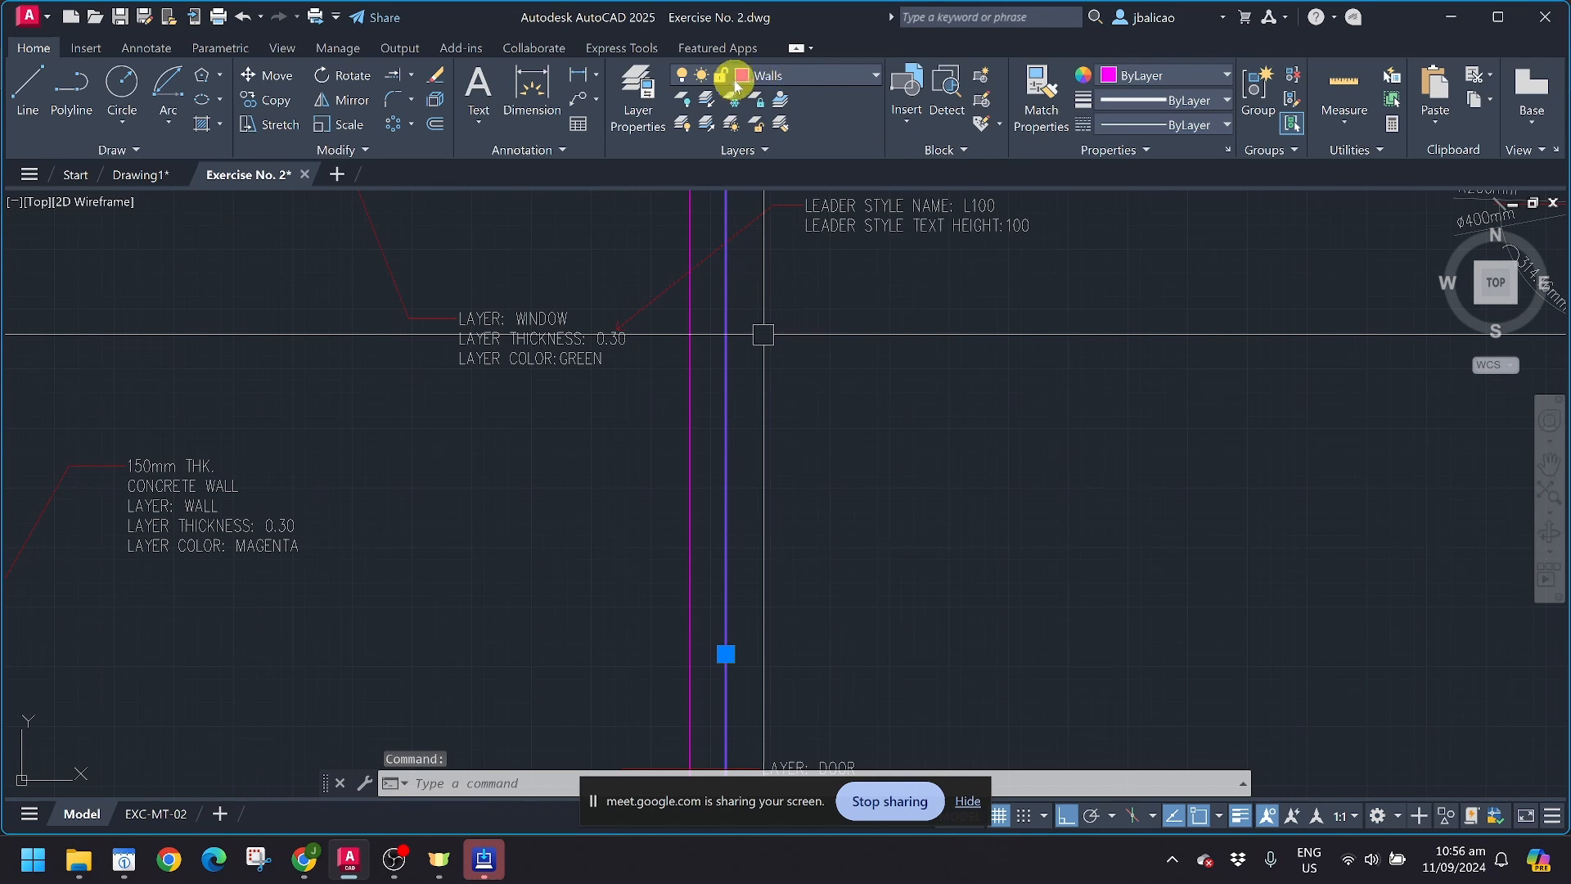
key(Escape)
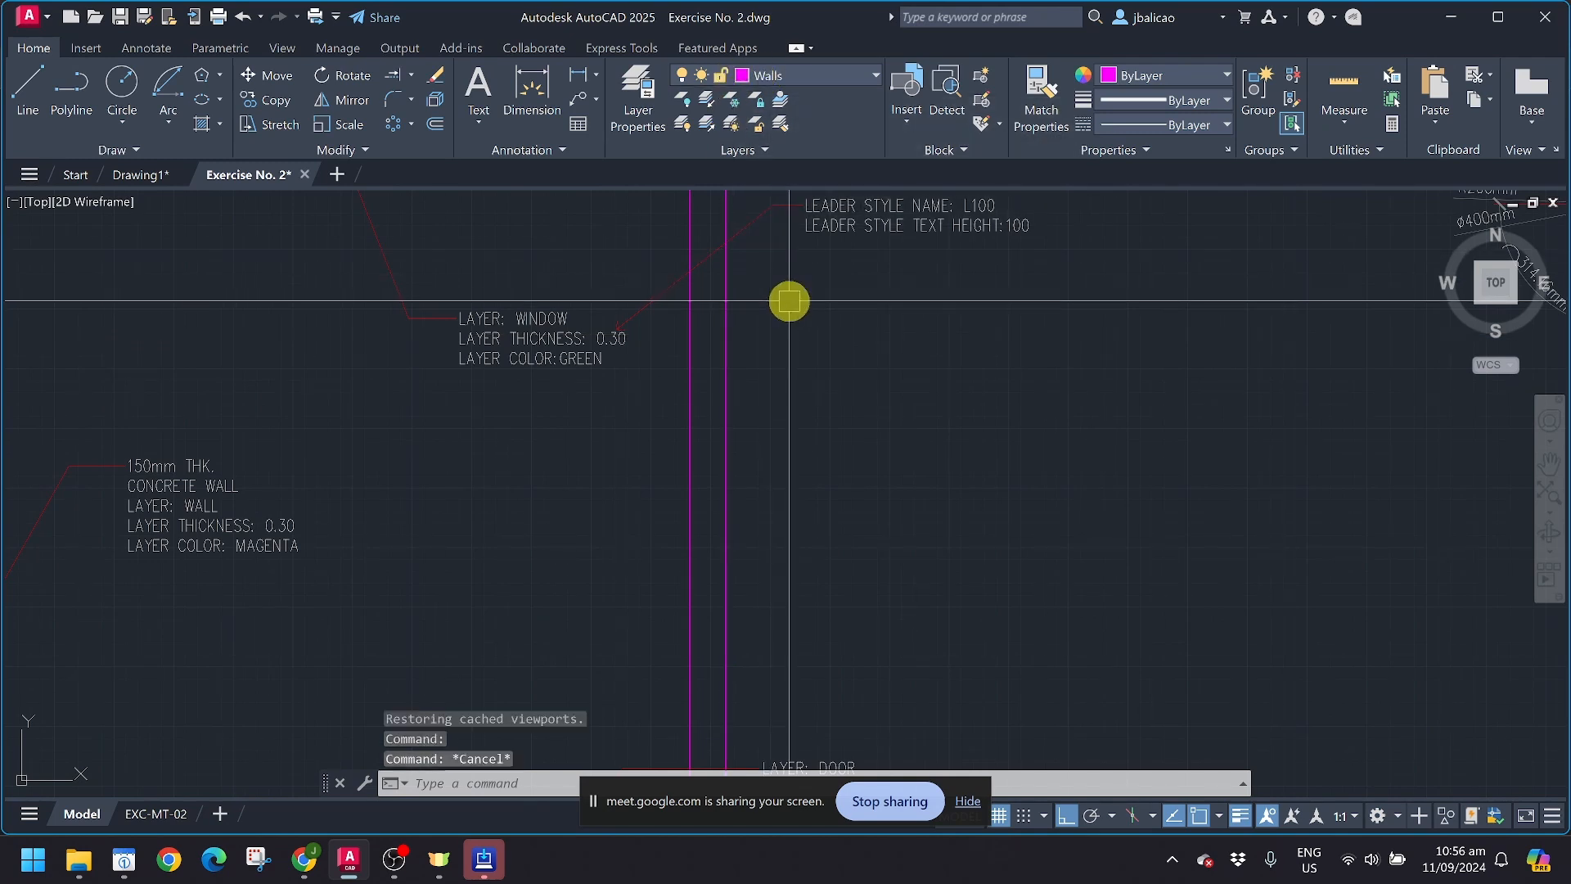
Step: Create a new layer named VPORT in the layer properties
click(648, 102)
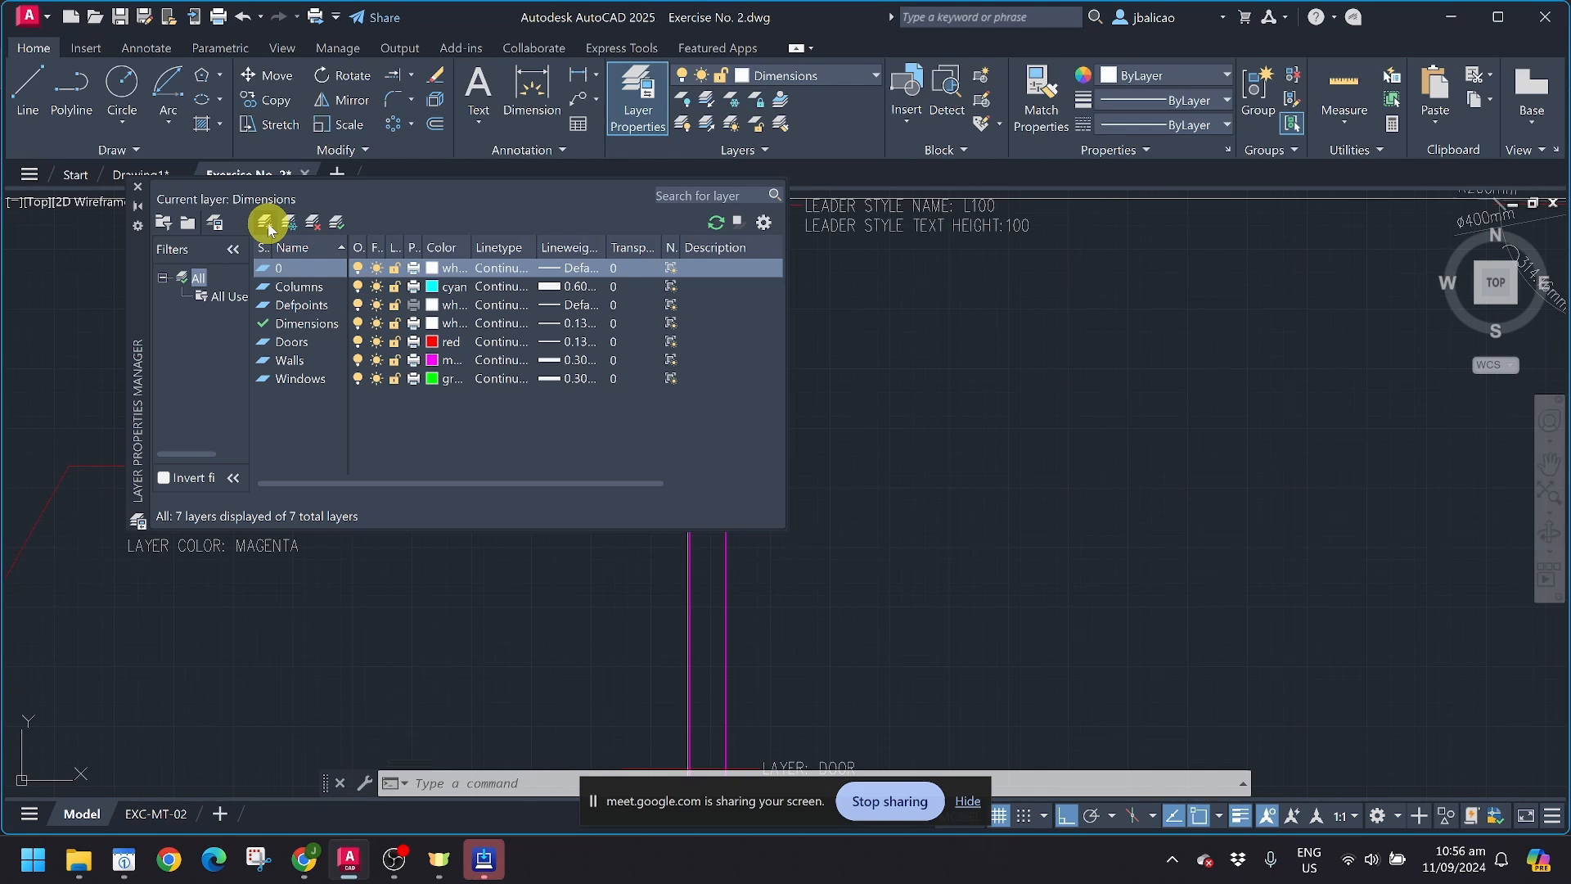
click(265, 223)
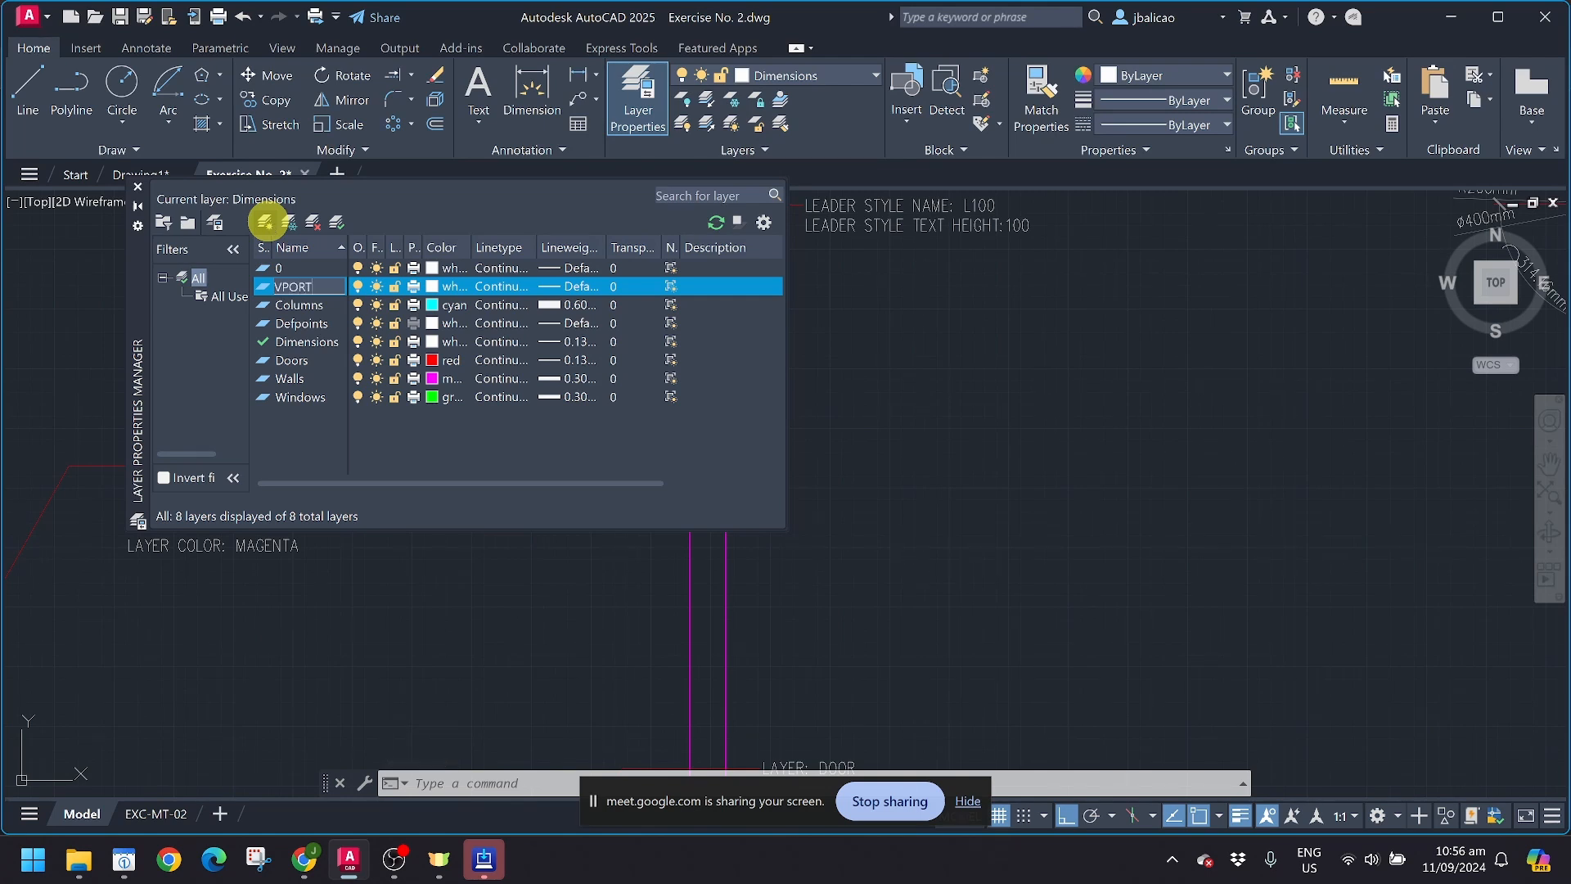
click(396, 425)
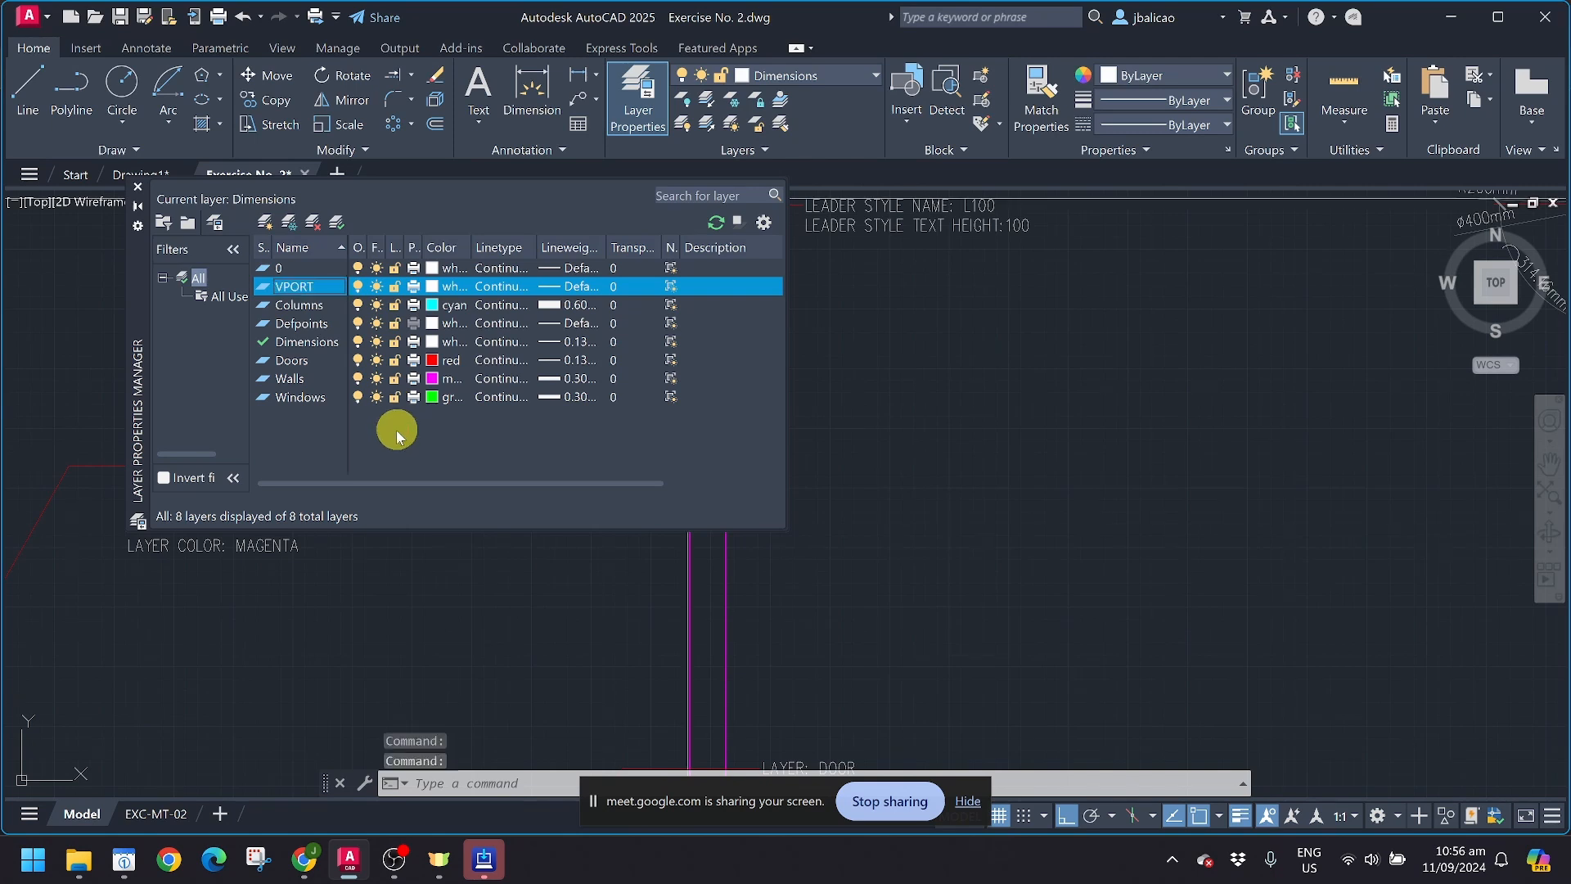
Step: Set the VPORT layer's colour to blue and its lineweight to 0.15 mm, and close the layer properties
click(437, 288)
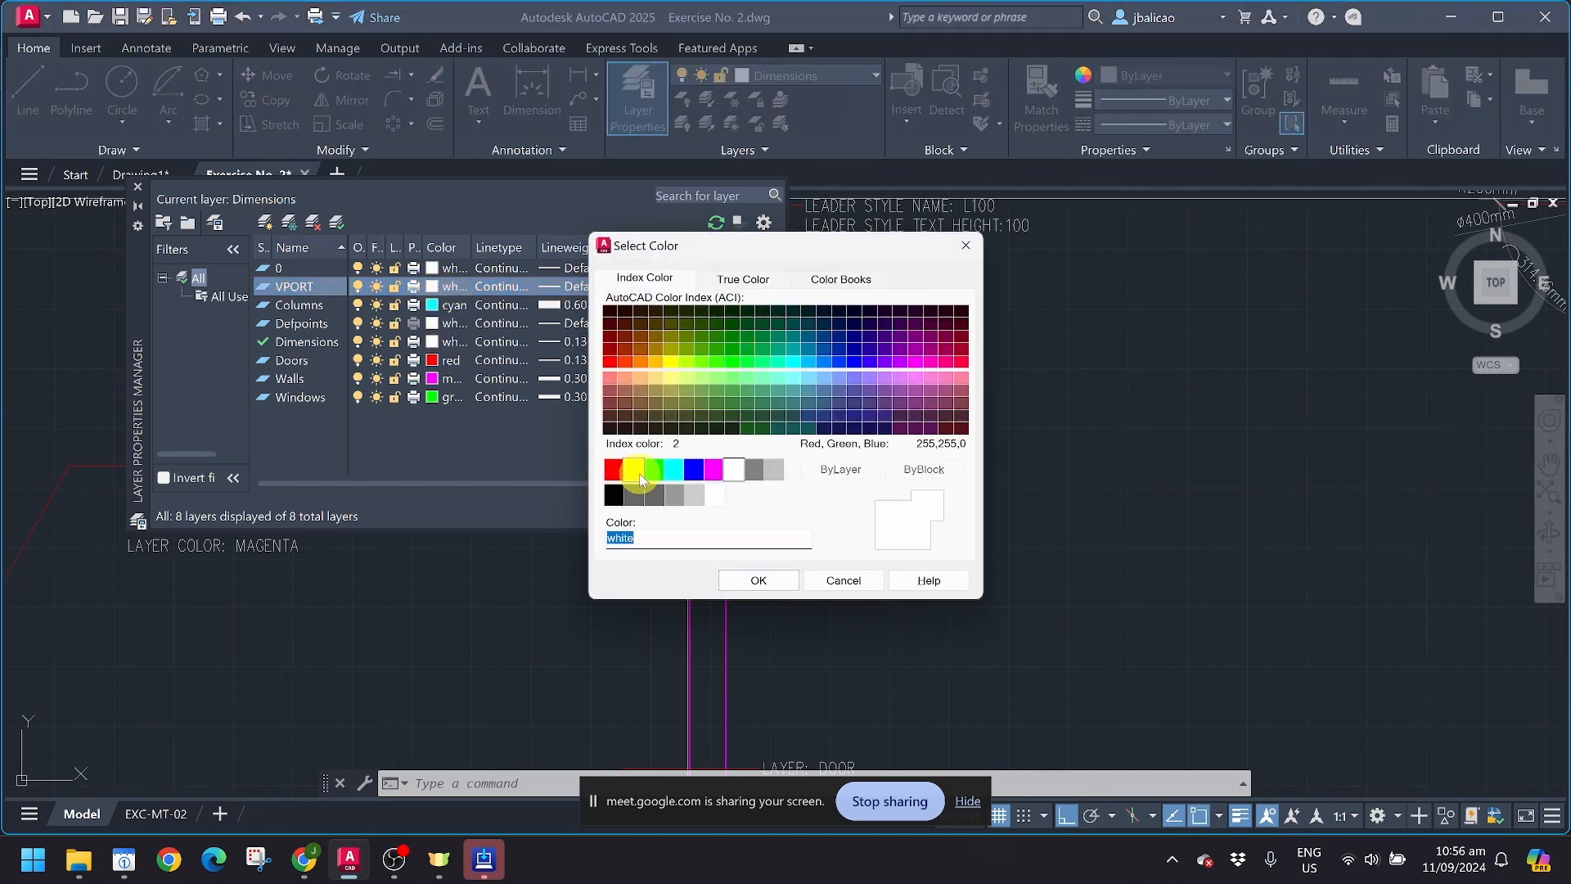
click(693, 468)
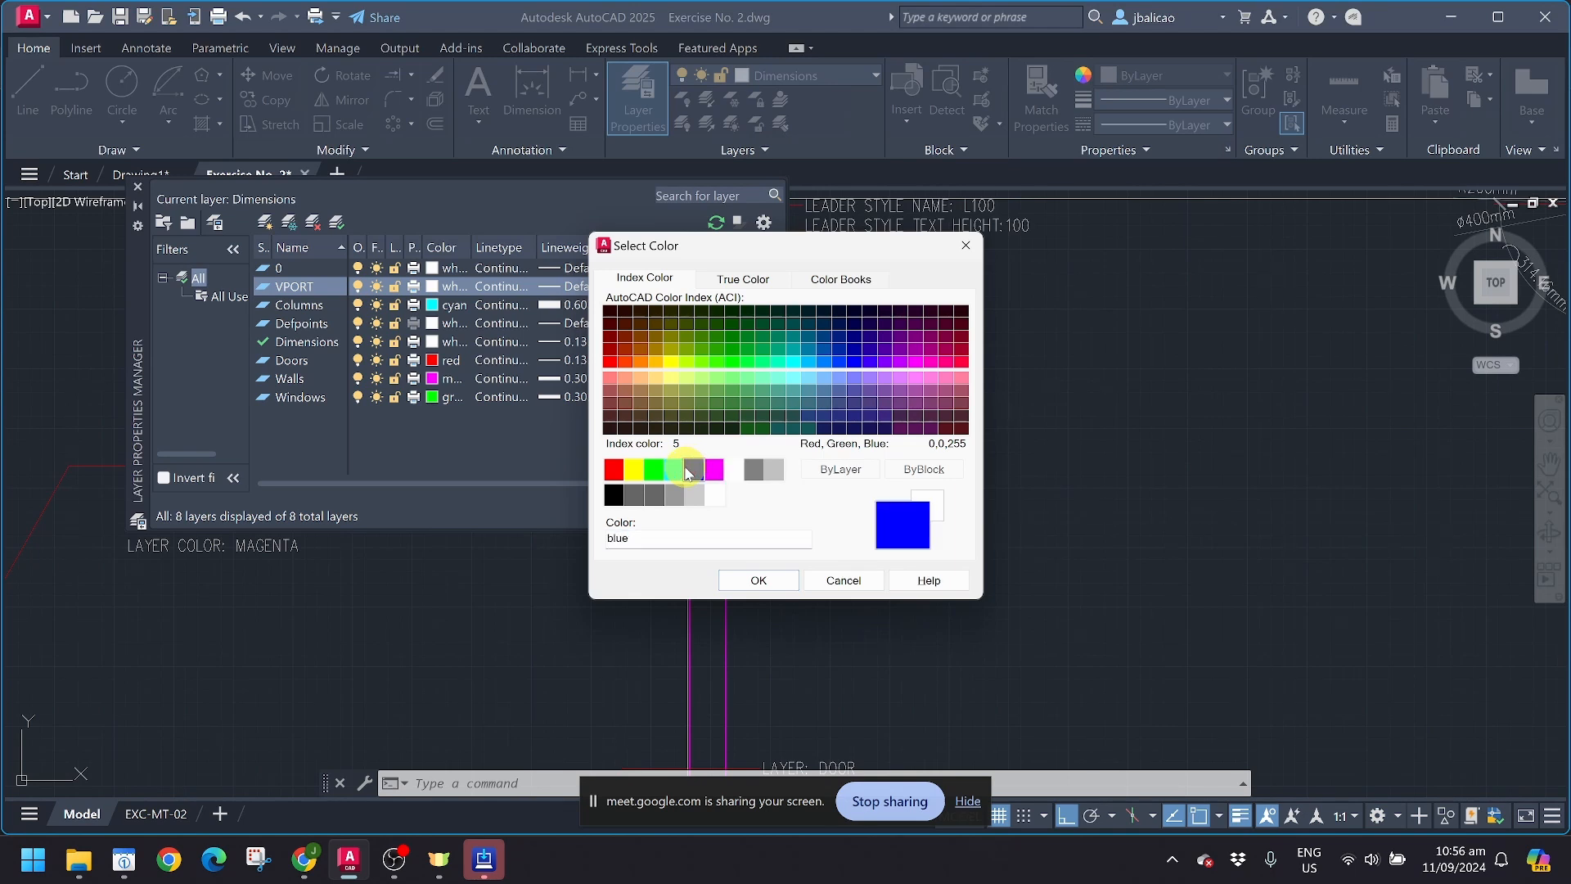
click(759, 581)
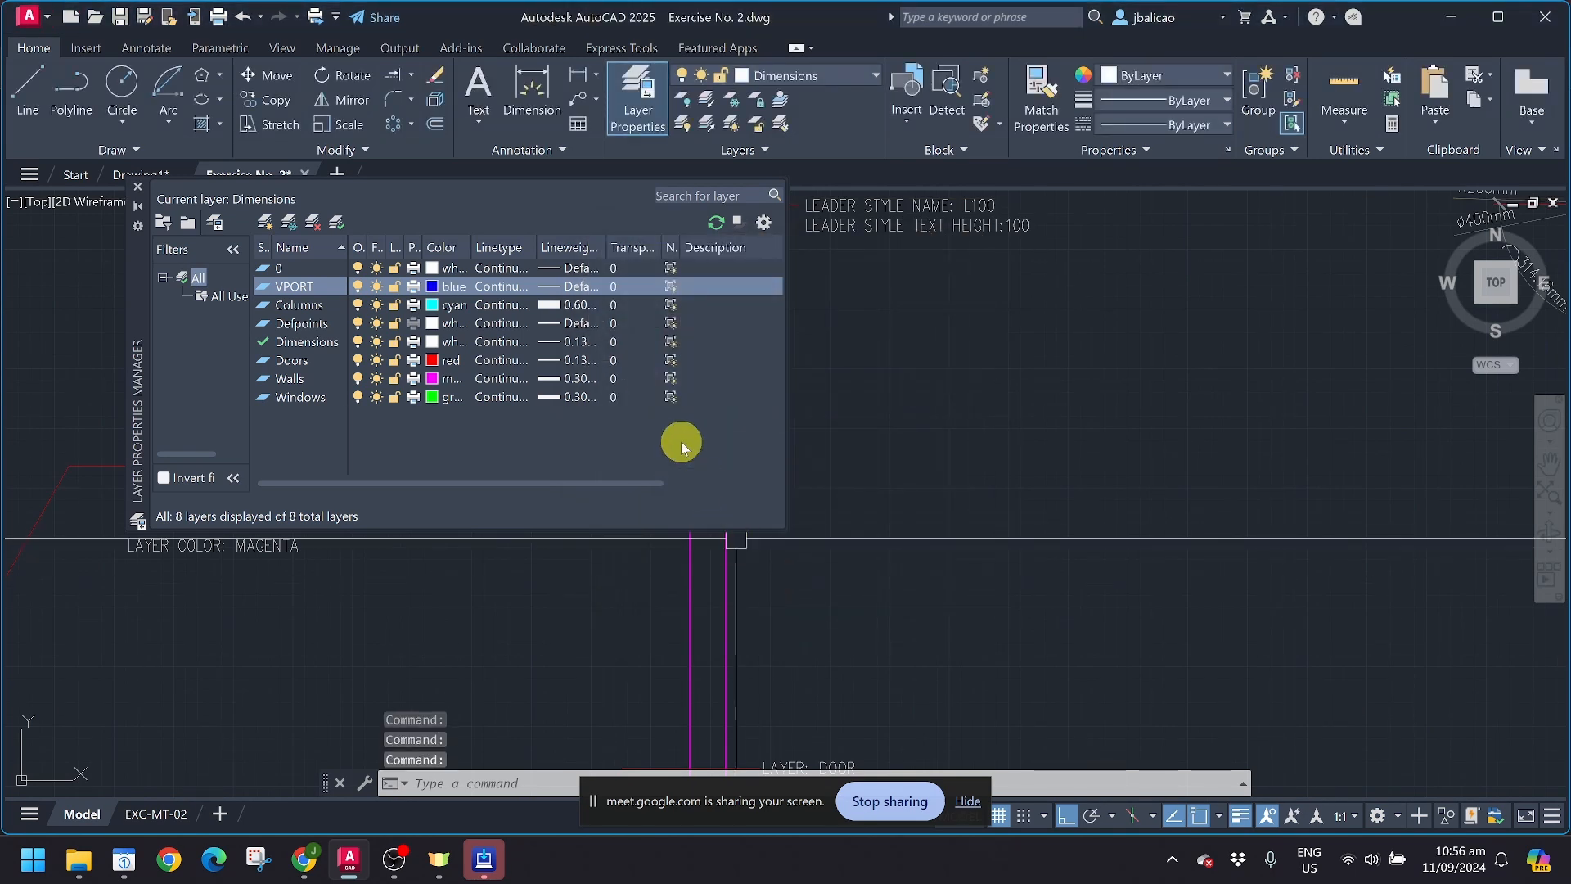
click(558, 288)
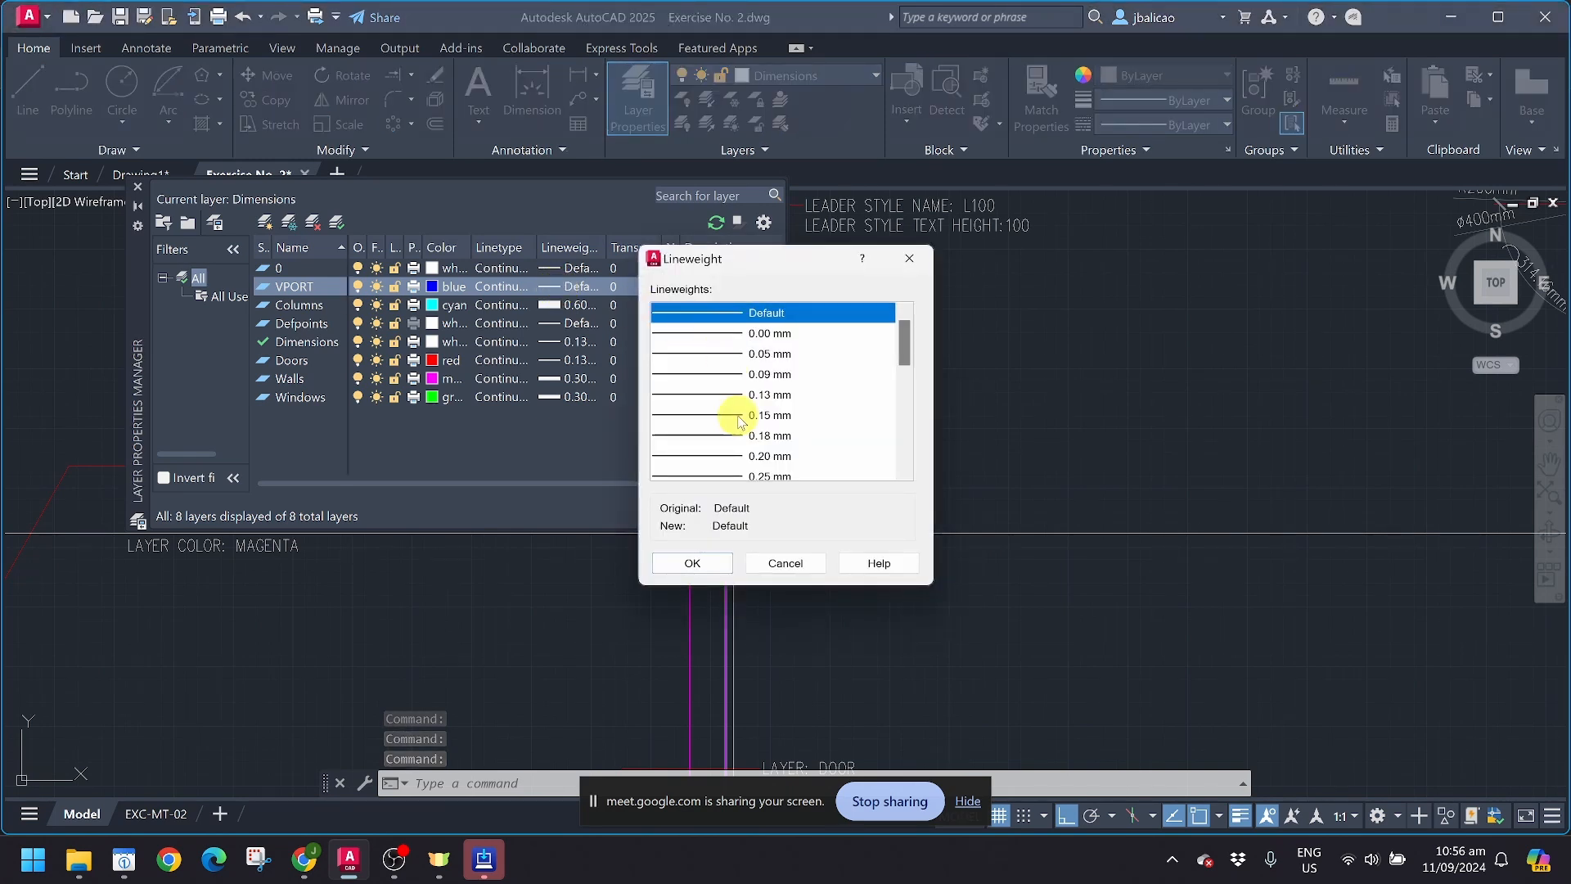
click(740, 417)
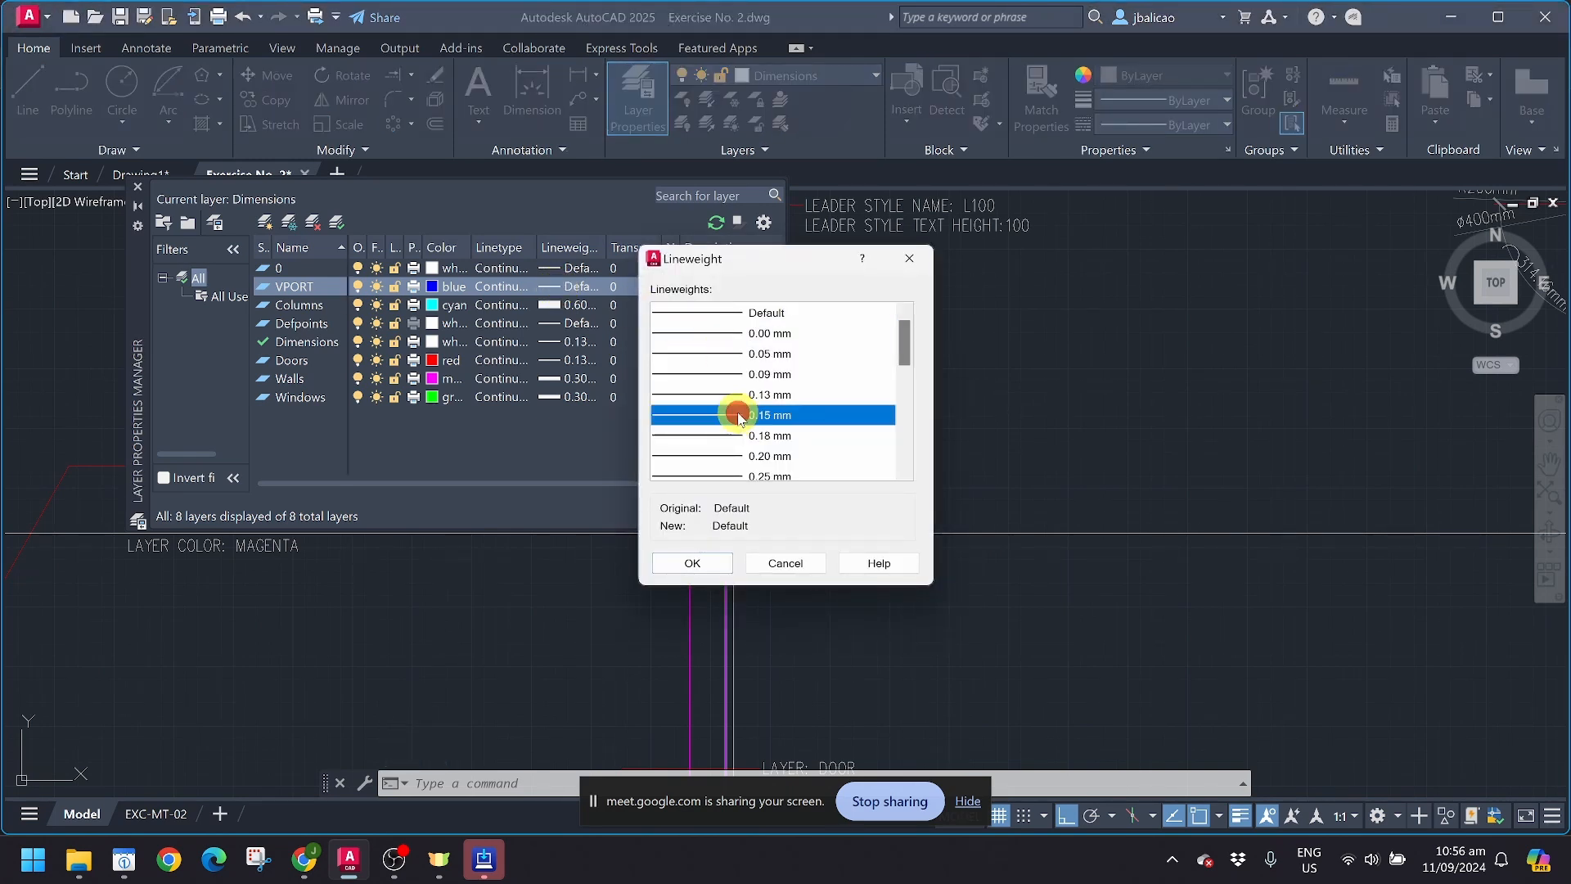
click(694, 563)
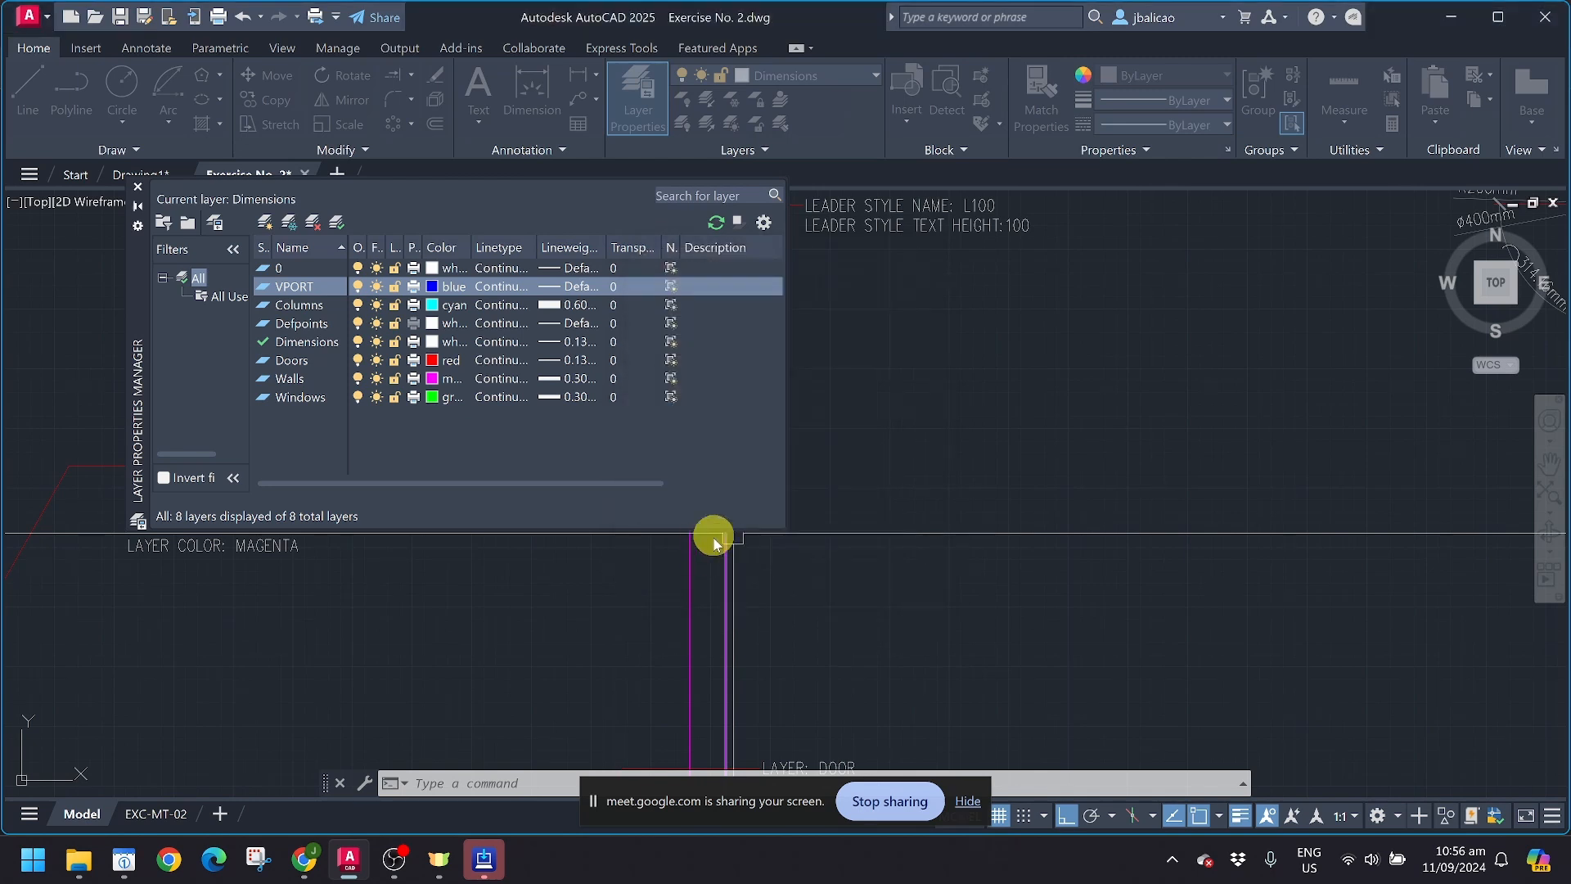
click(617, 286)
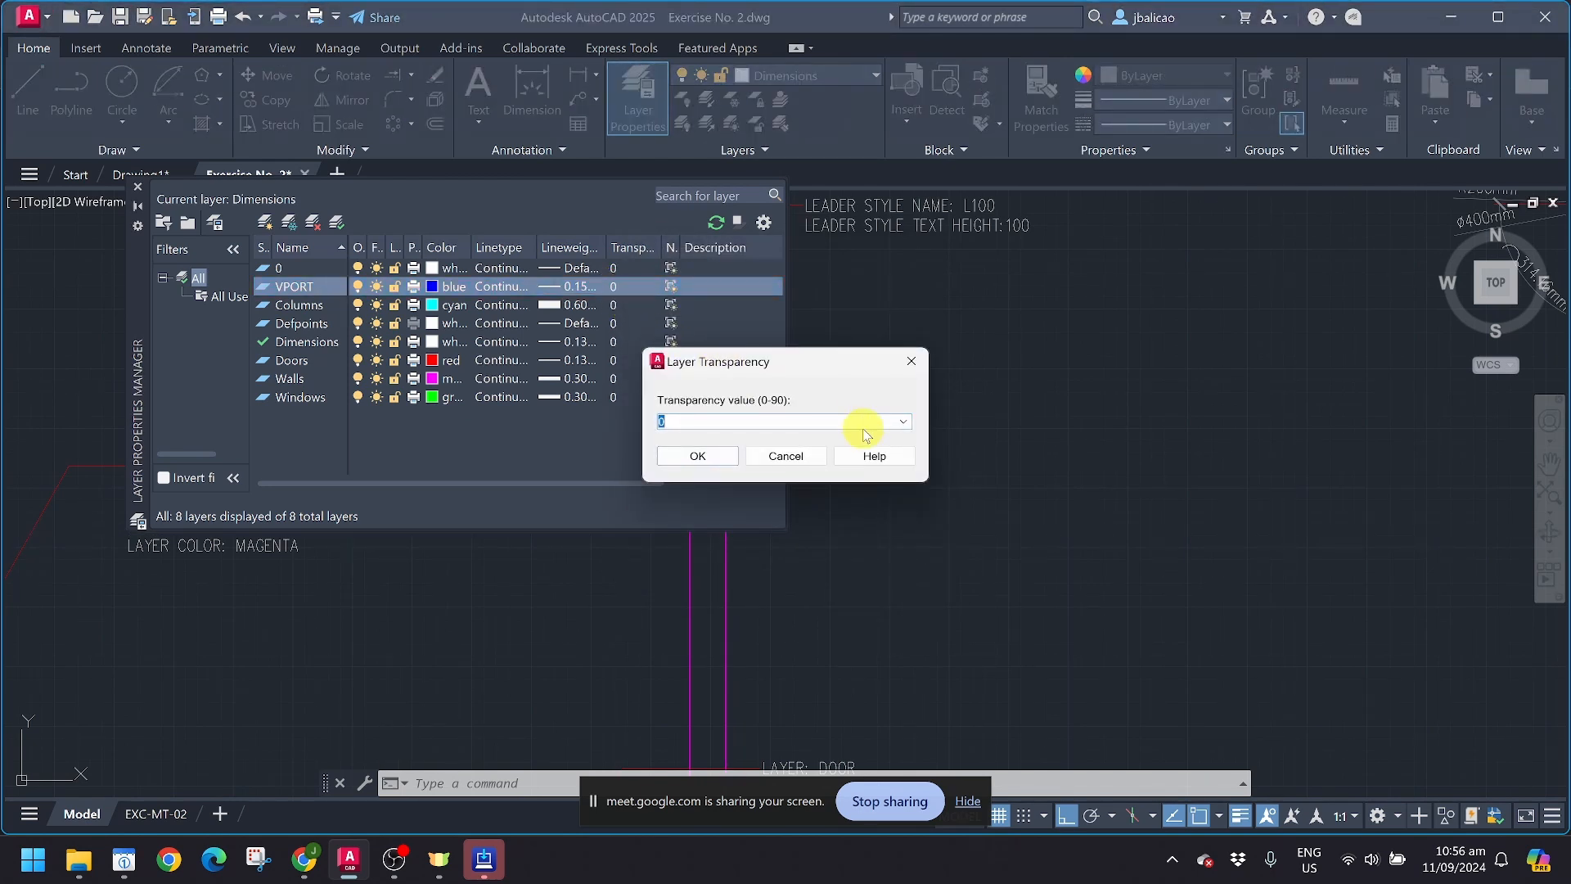
click(788, 457)
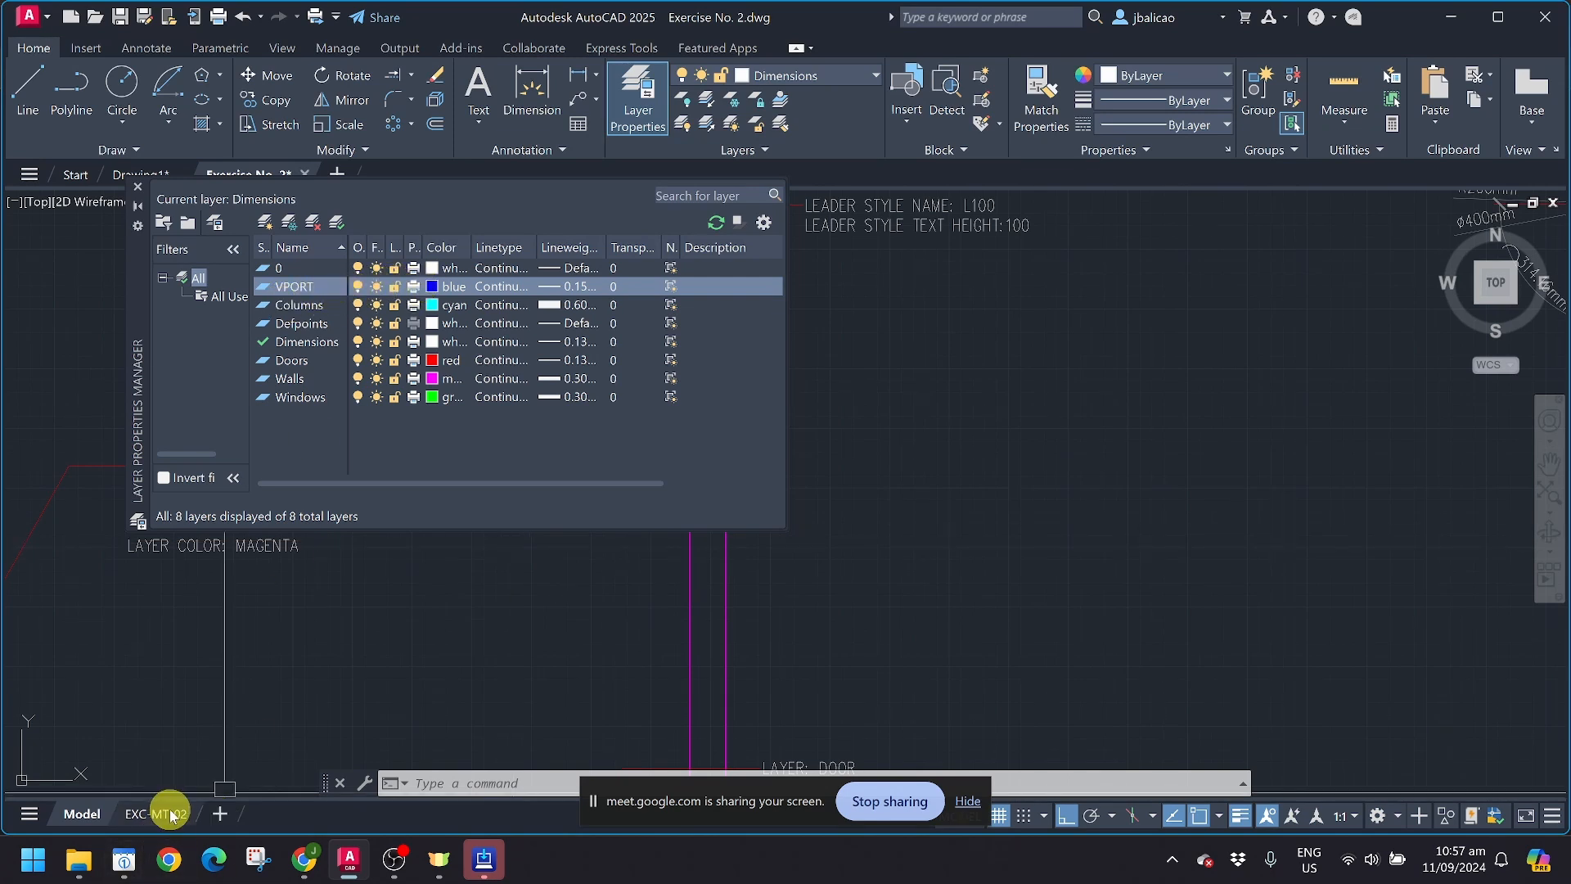
mouse_move(171, 815)
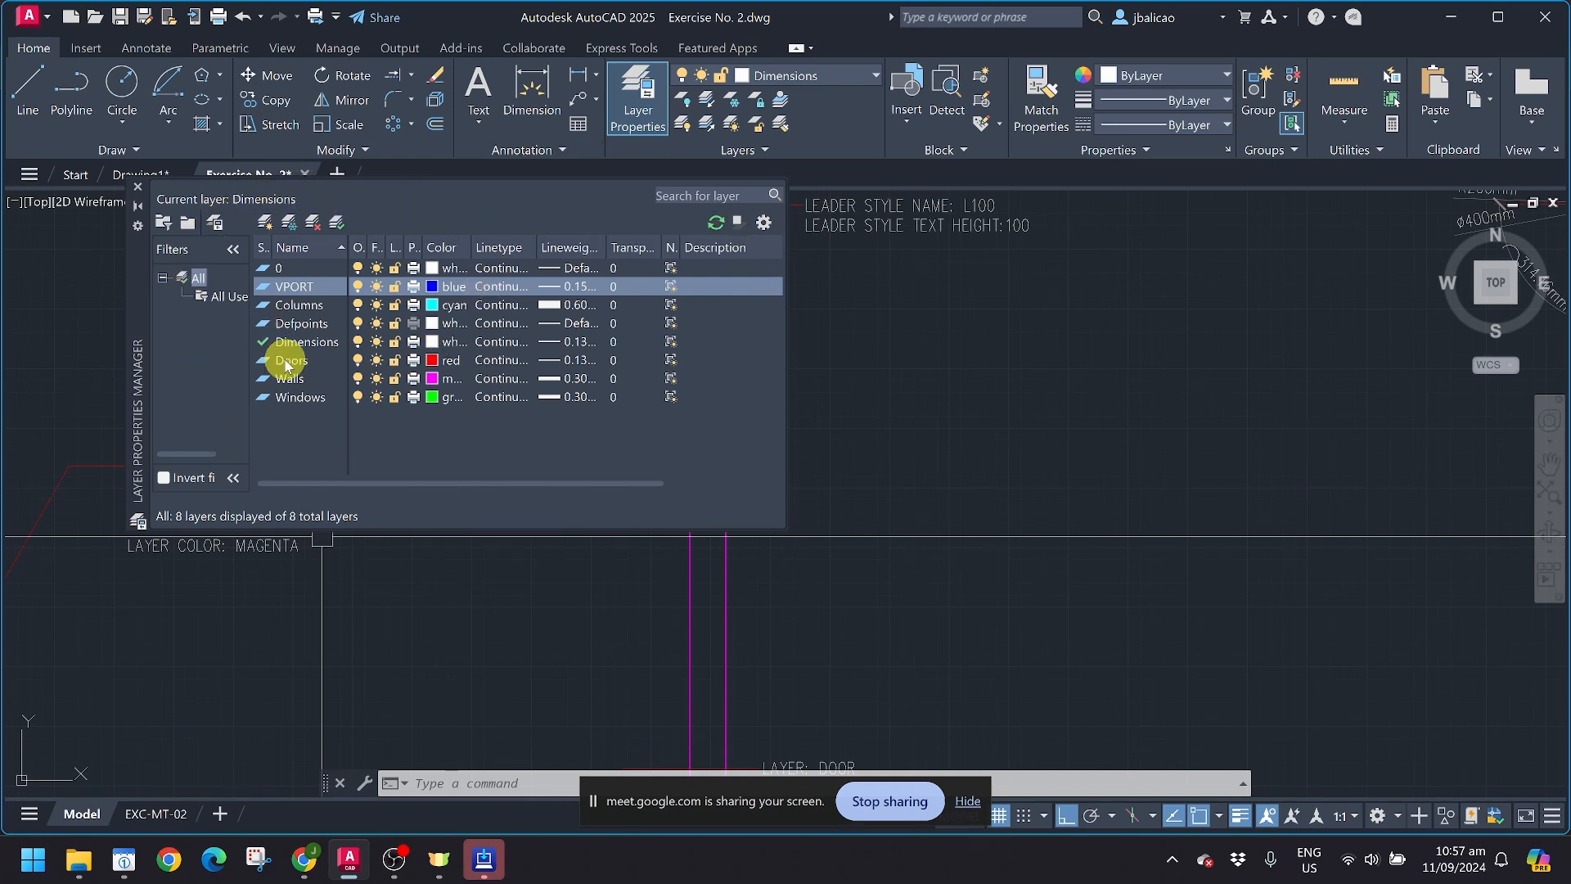
click(145, 190)
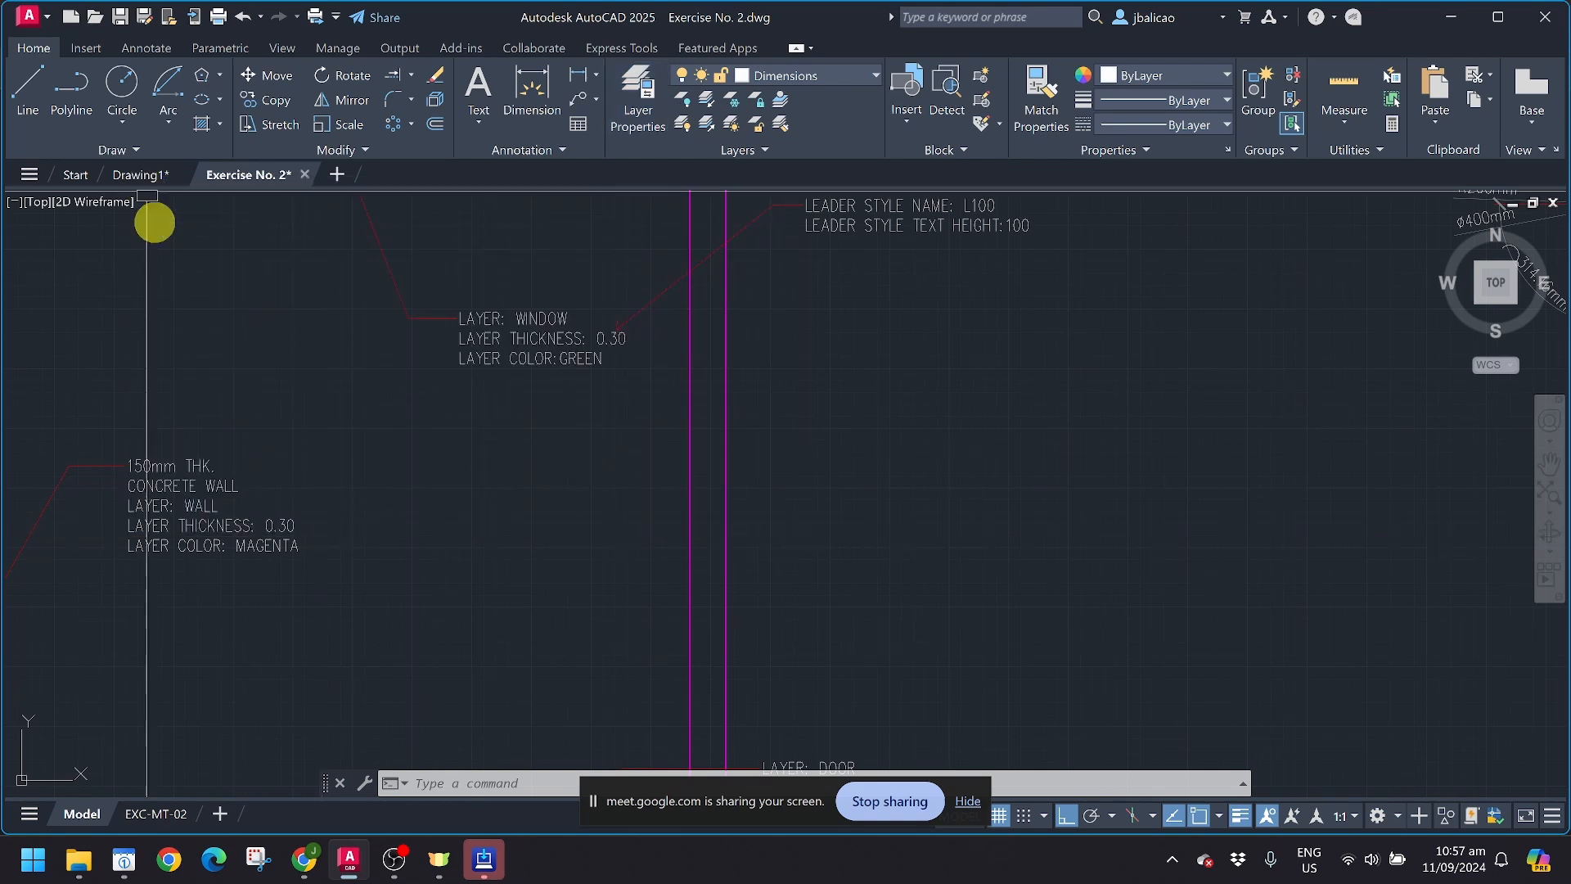
Step: Open layout EXC-MT-02 and delete the existing viewport that fills the sheet frame above the title block
click(159, 814)
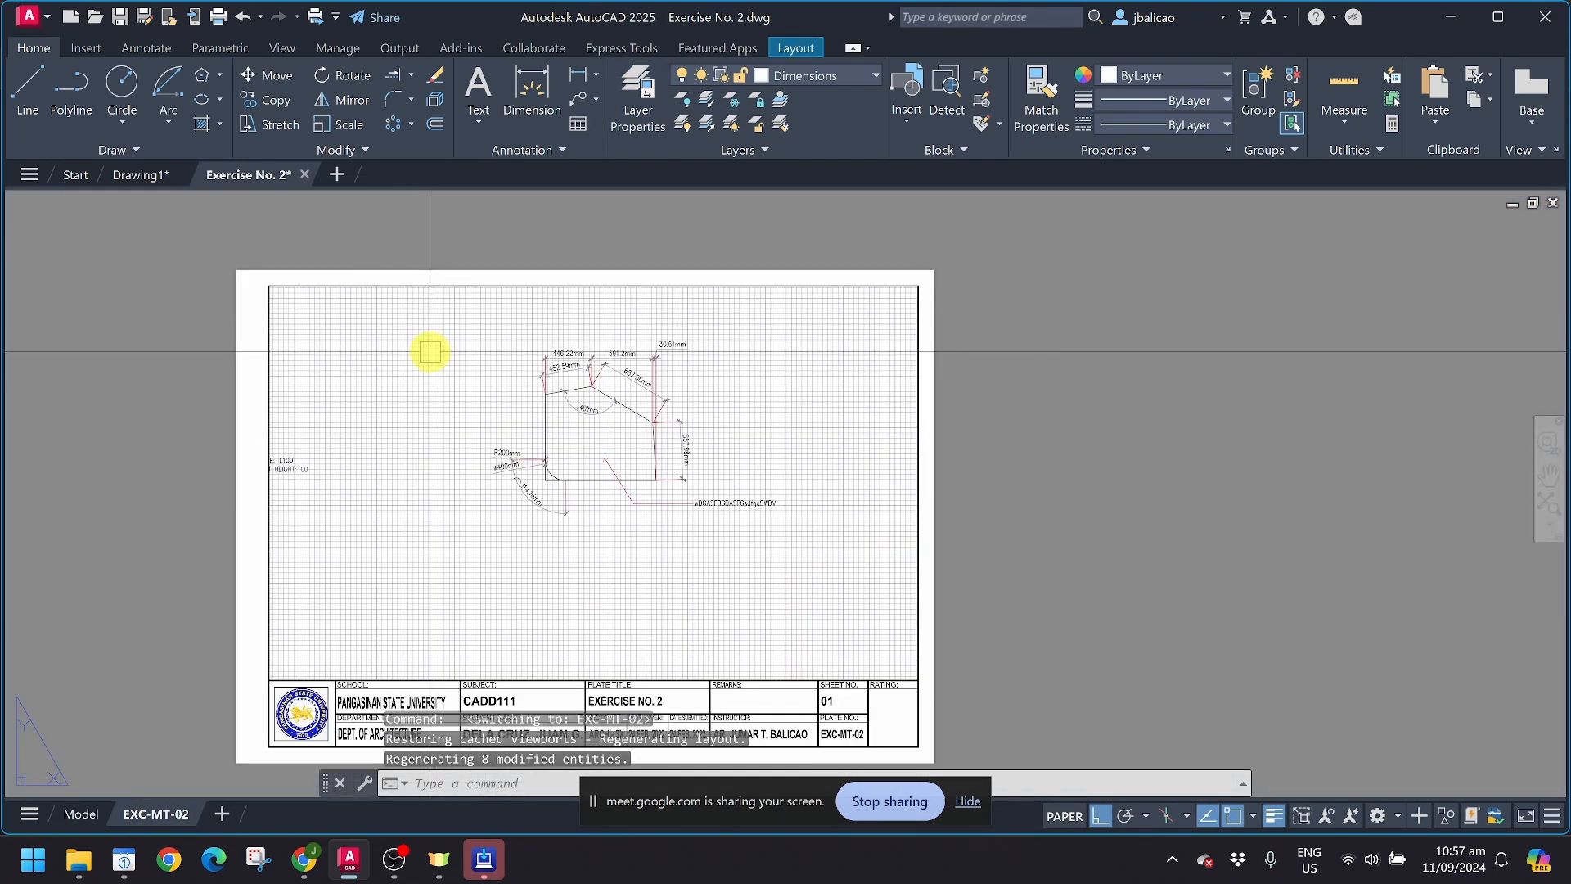
click(455, 287)
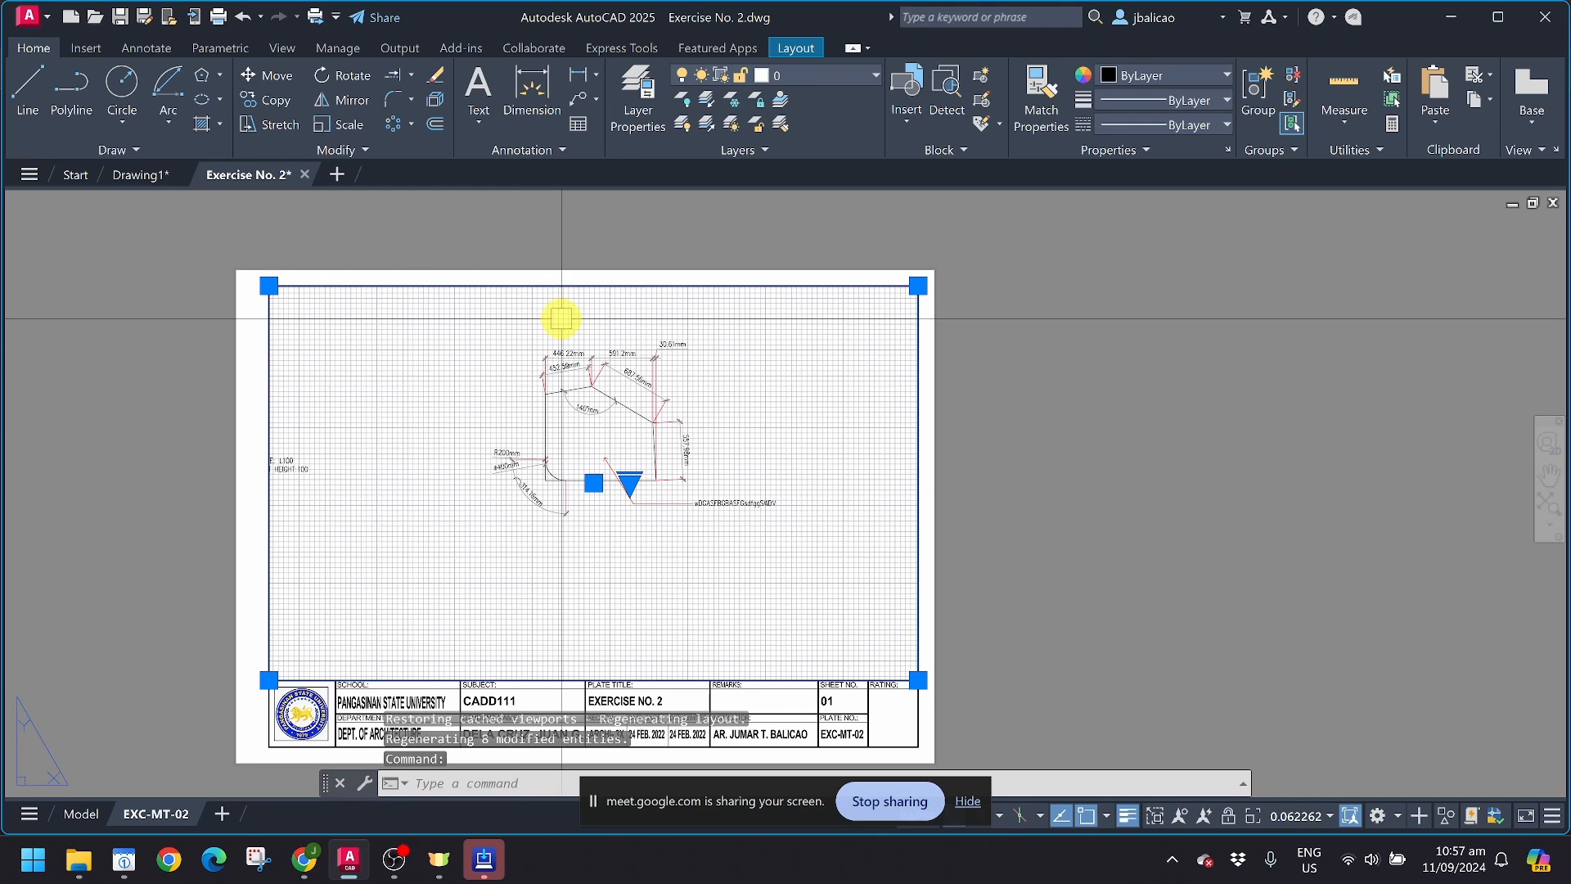
key(Delete)
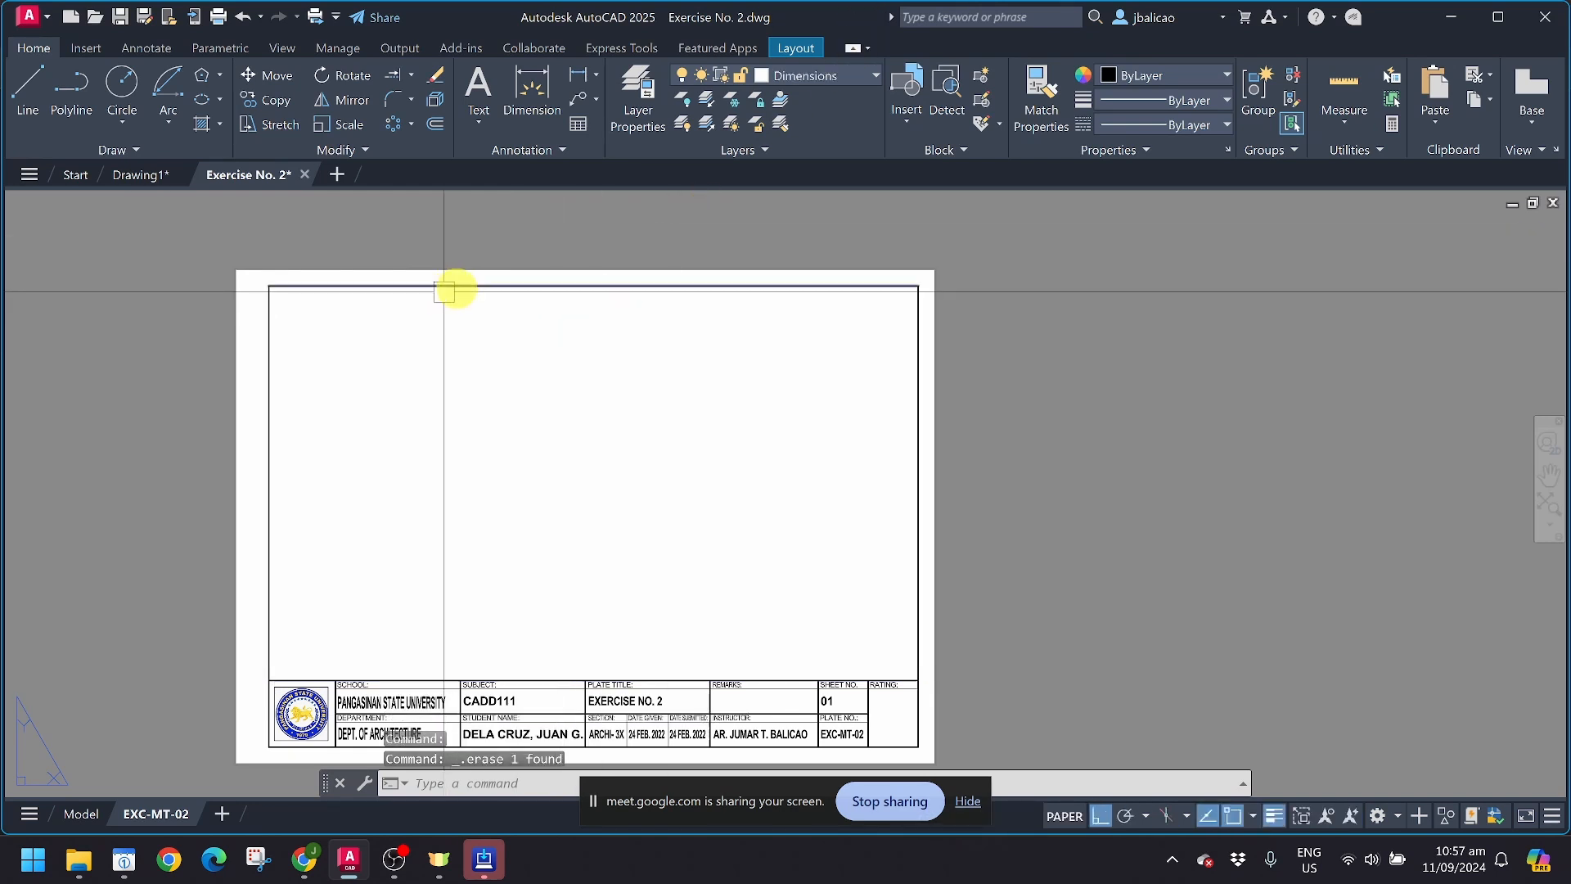
Step: Create a rectangular viewport over the left half of the sheet frame, from its upper-left corner down to the title block
click(797, 51)
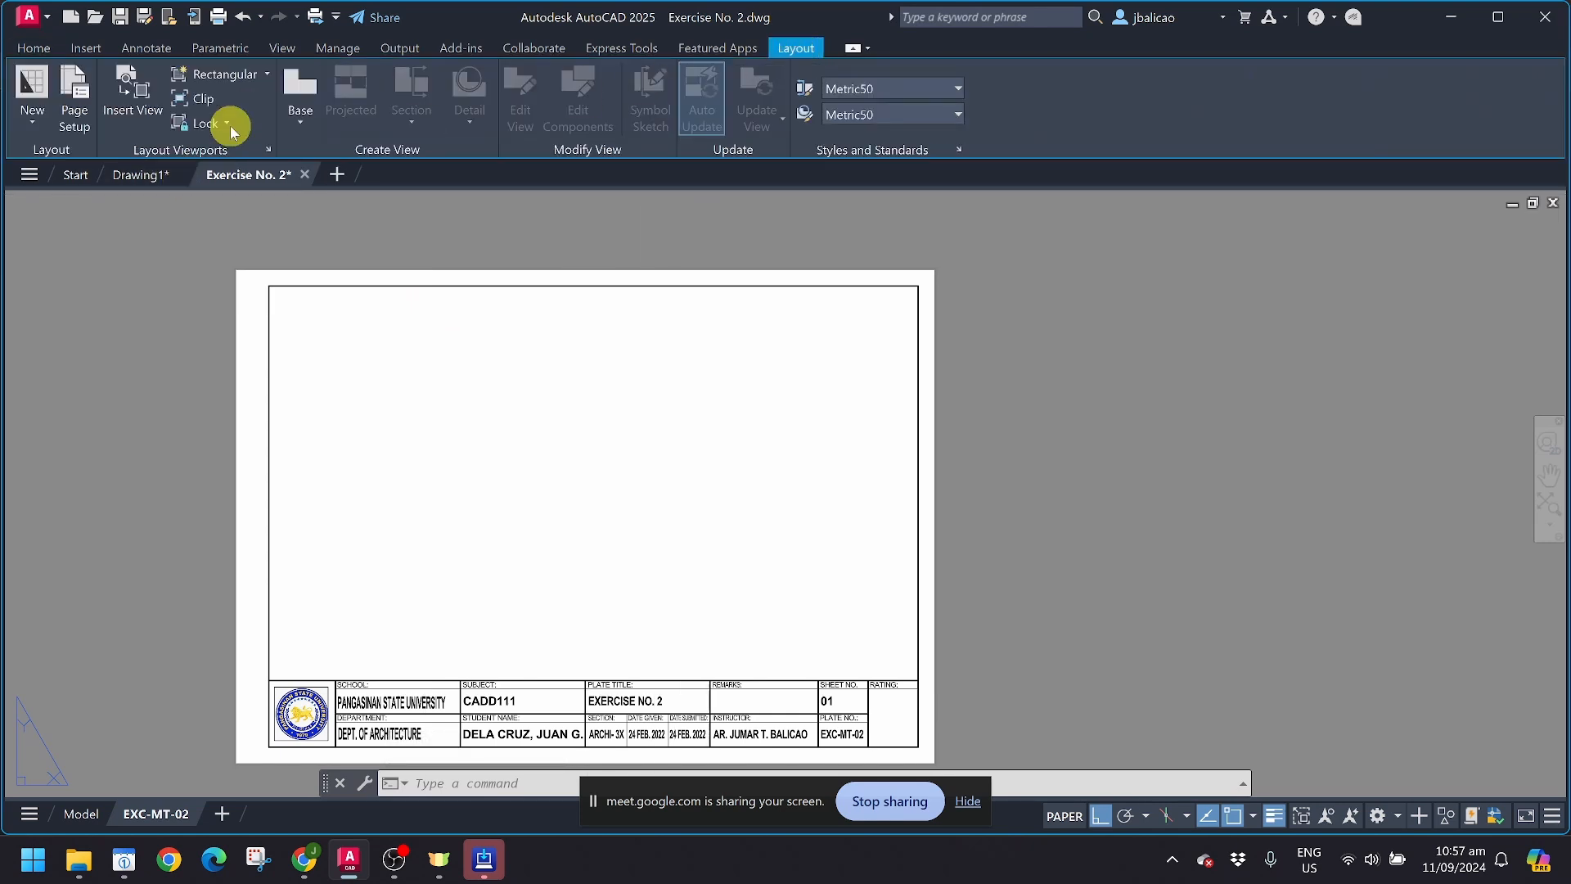
click(243, 78)
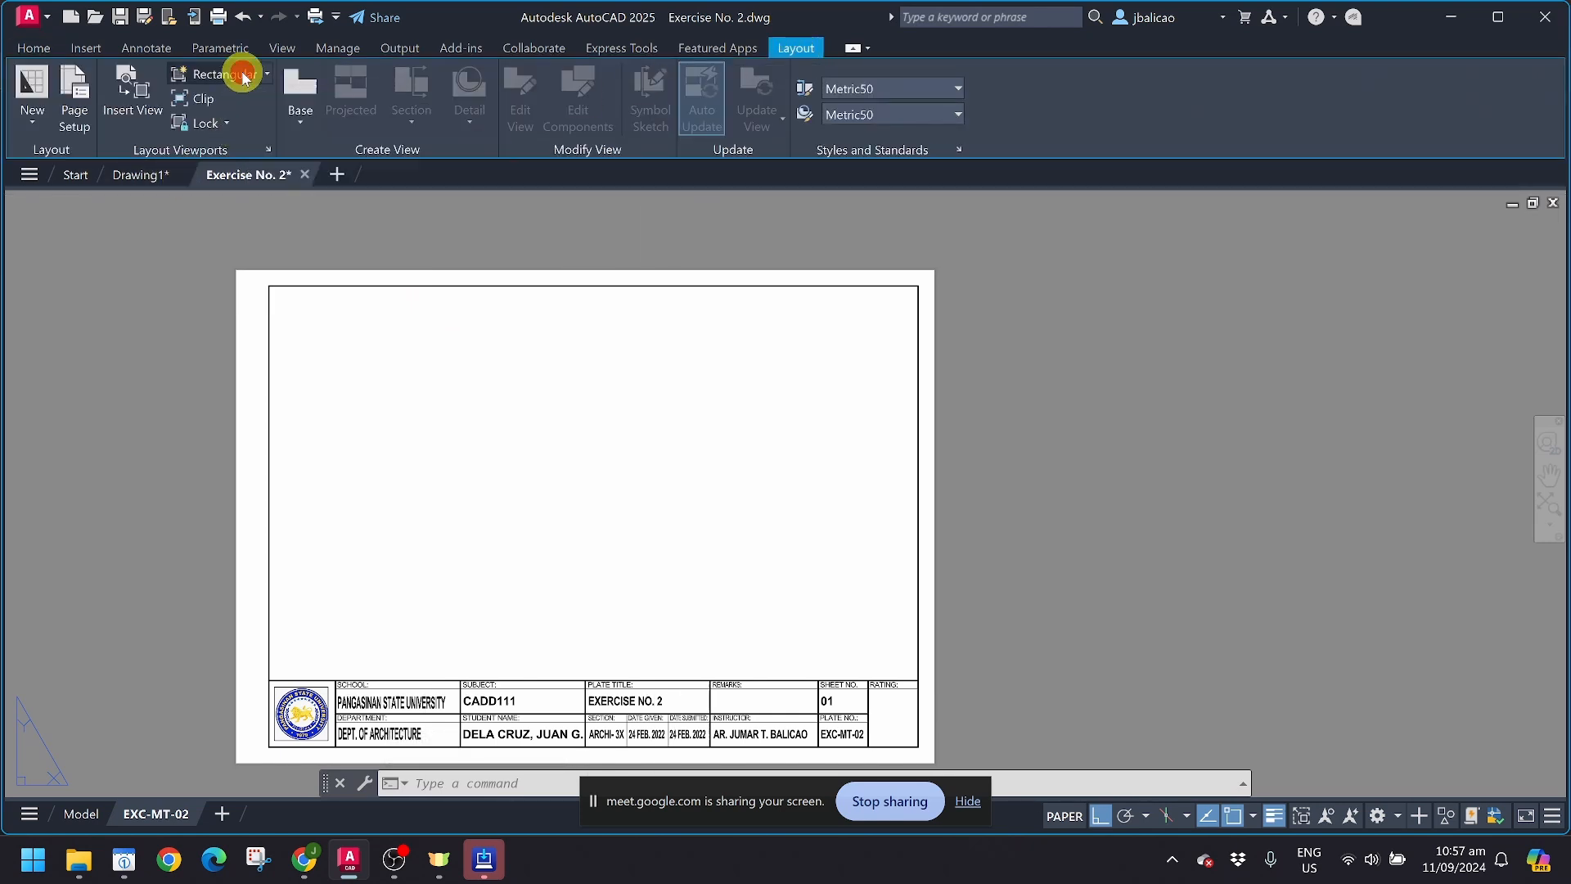
click(265, 285)
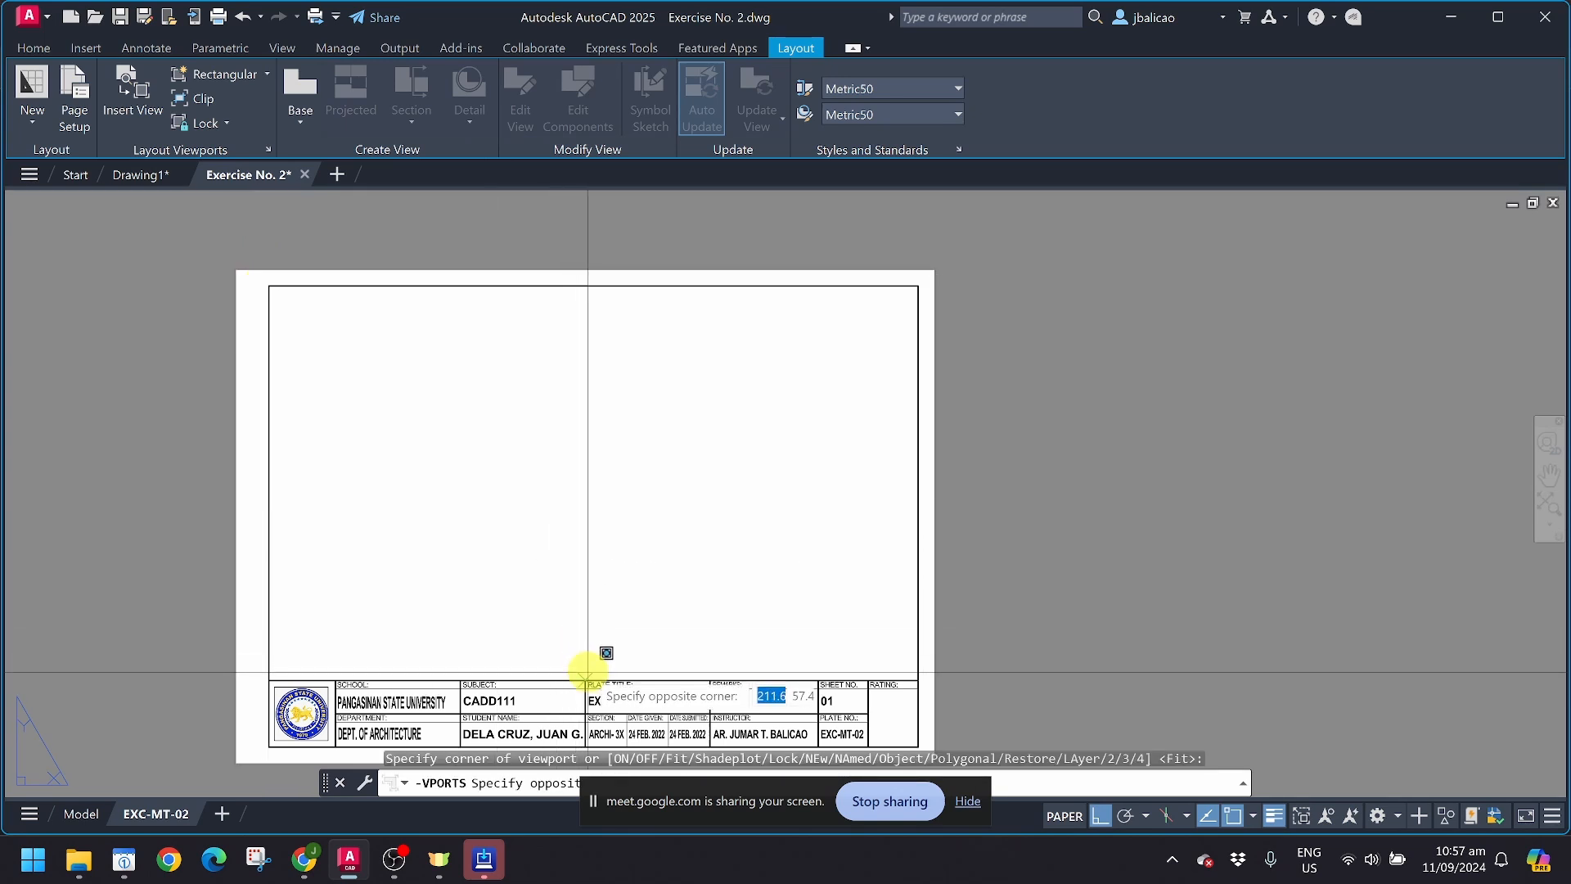
click(597, 623)
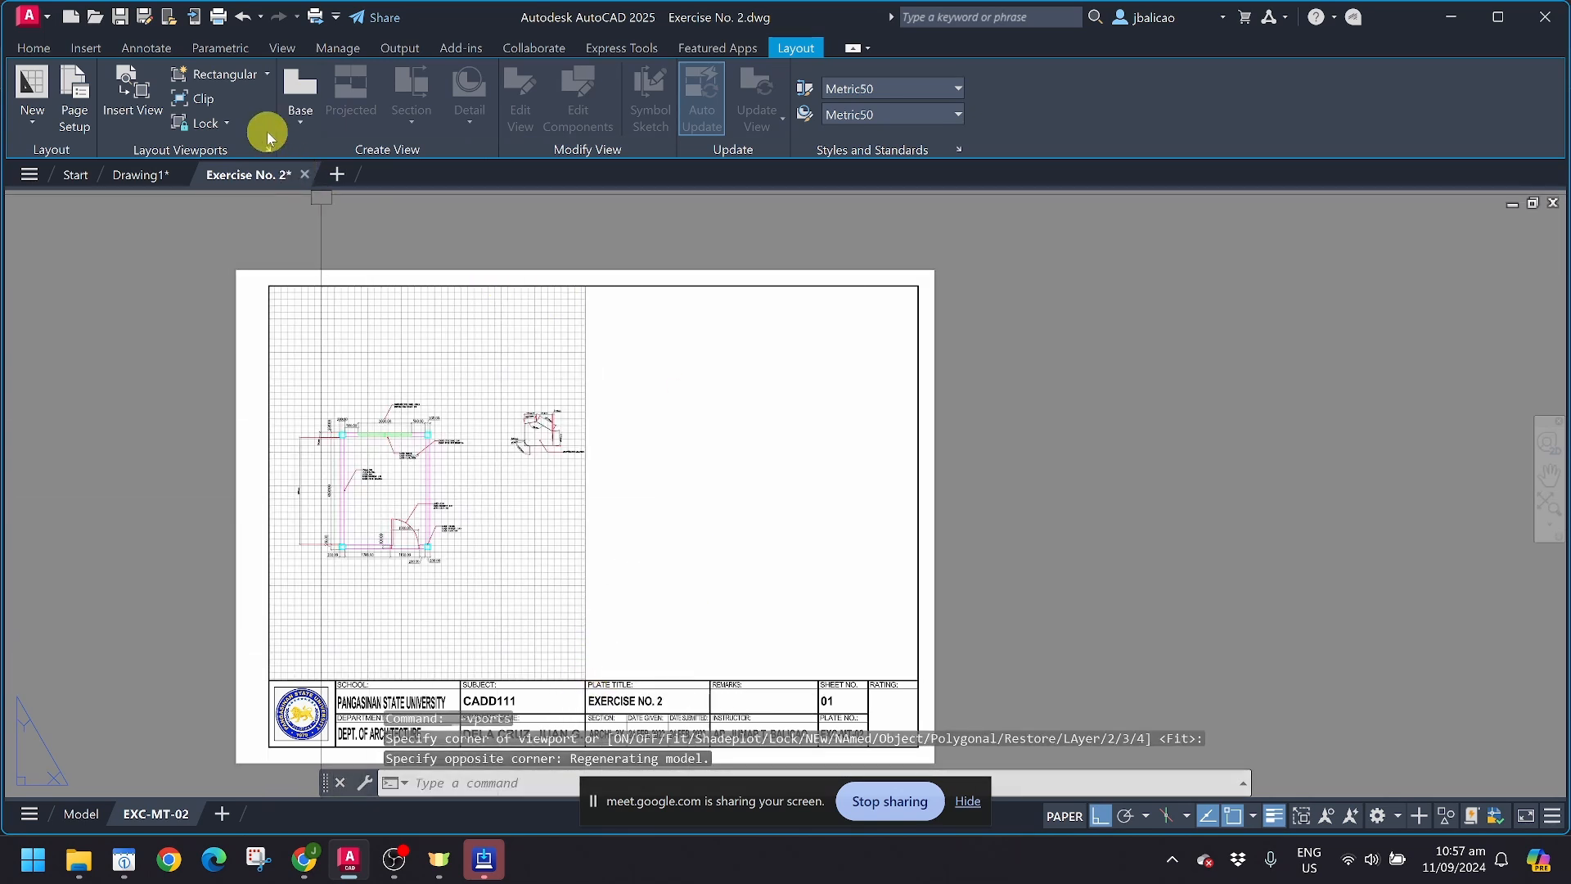
Step: Create a second rectangular viewport over the right half of the sheet frame, adjoining the first one and ending at the title block
click(225, 75)
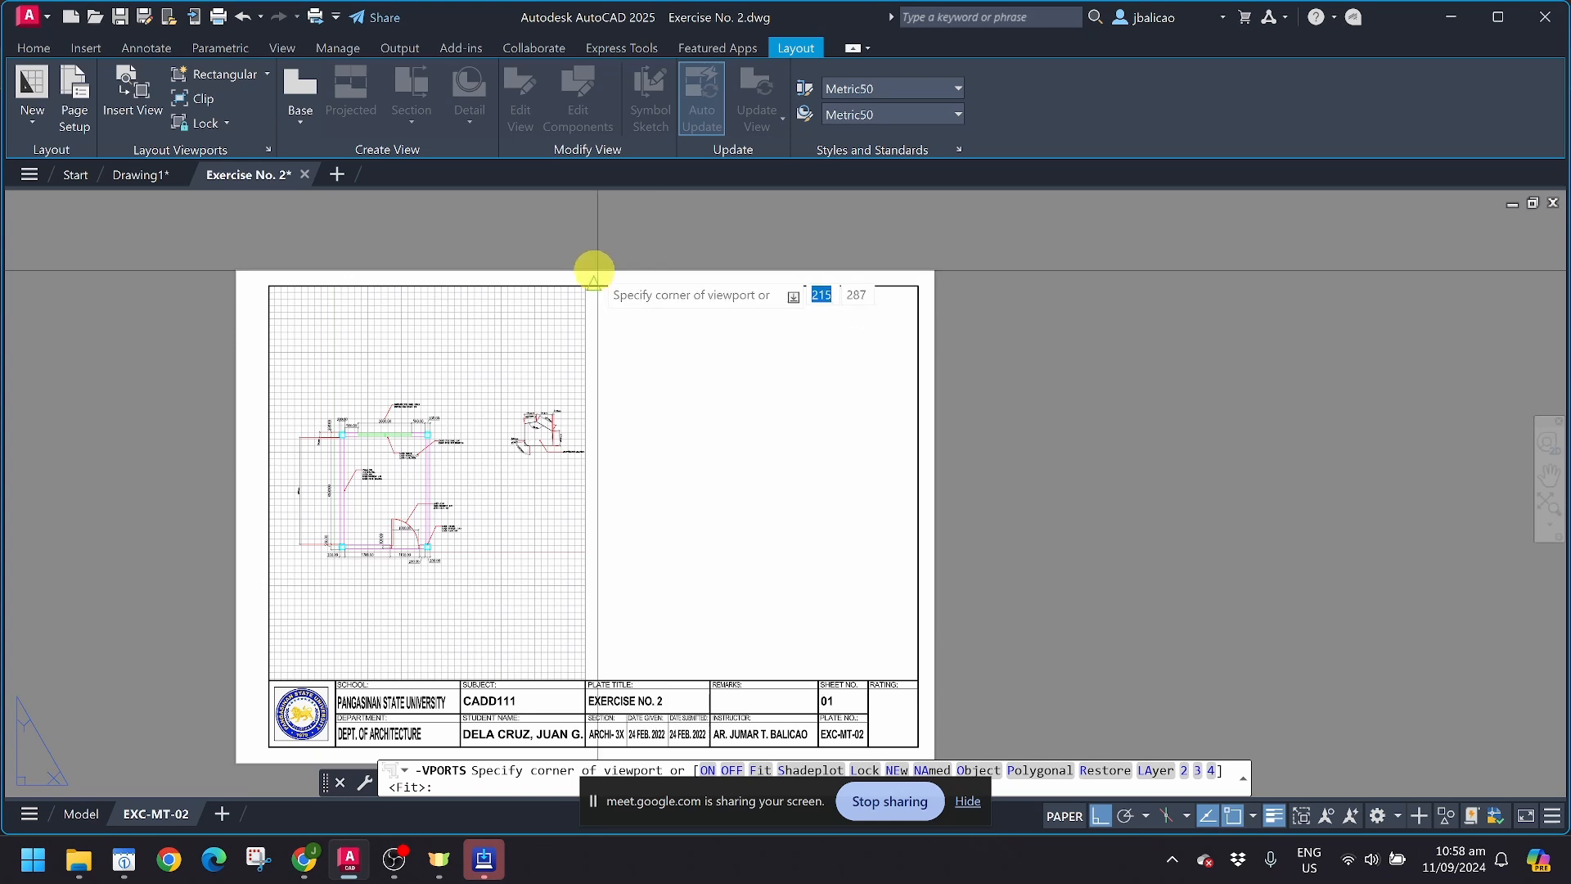
click(584, 271)
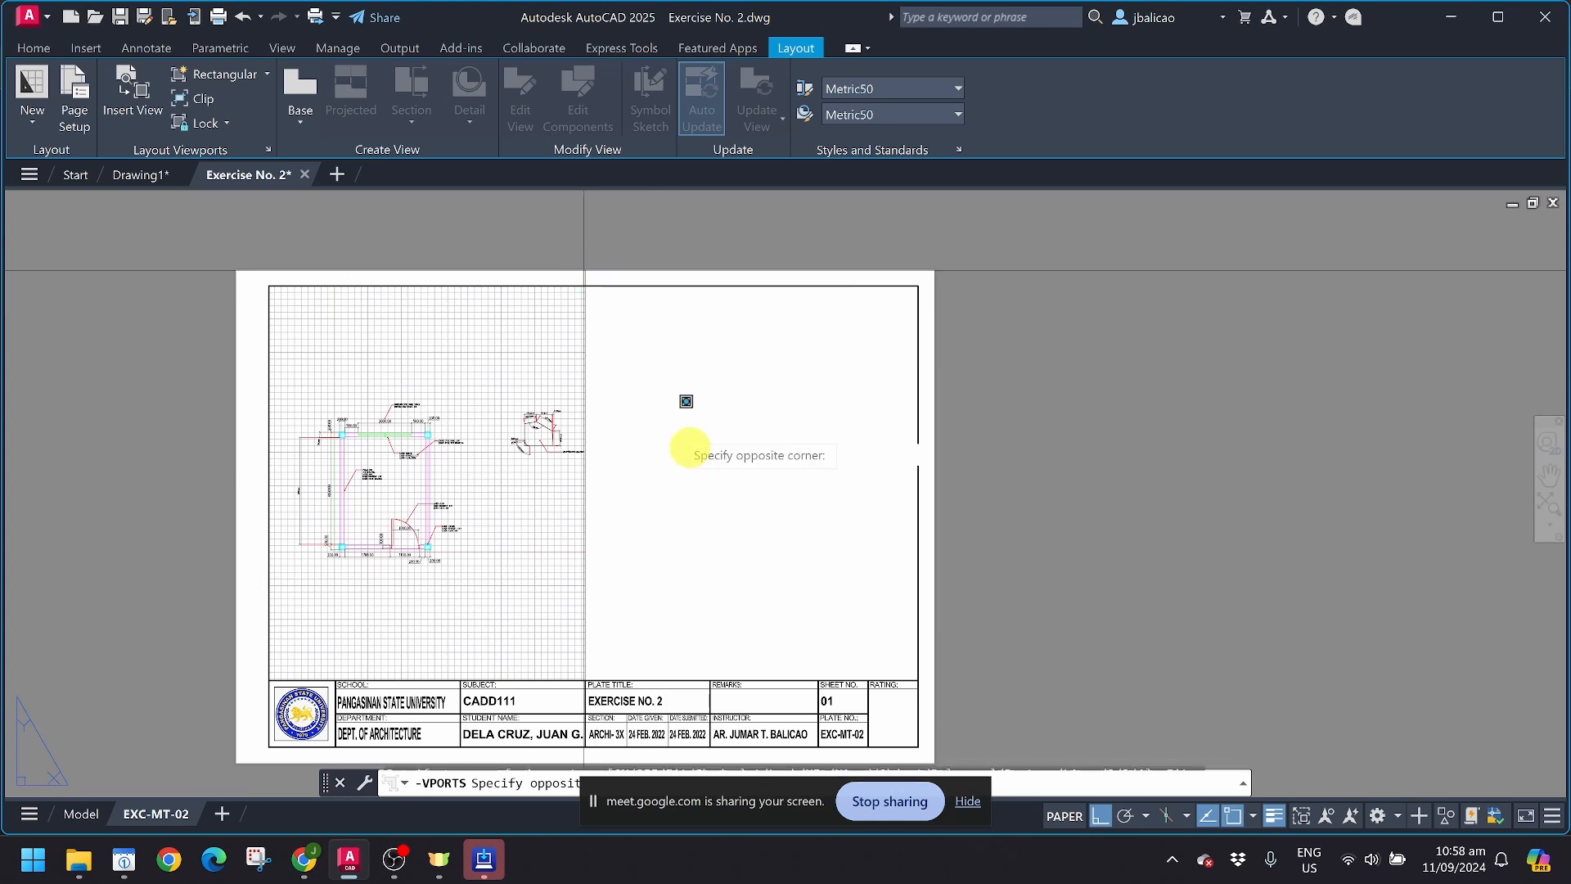
click(917, 689)
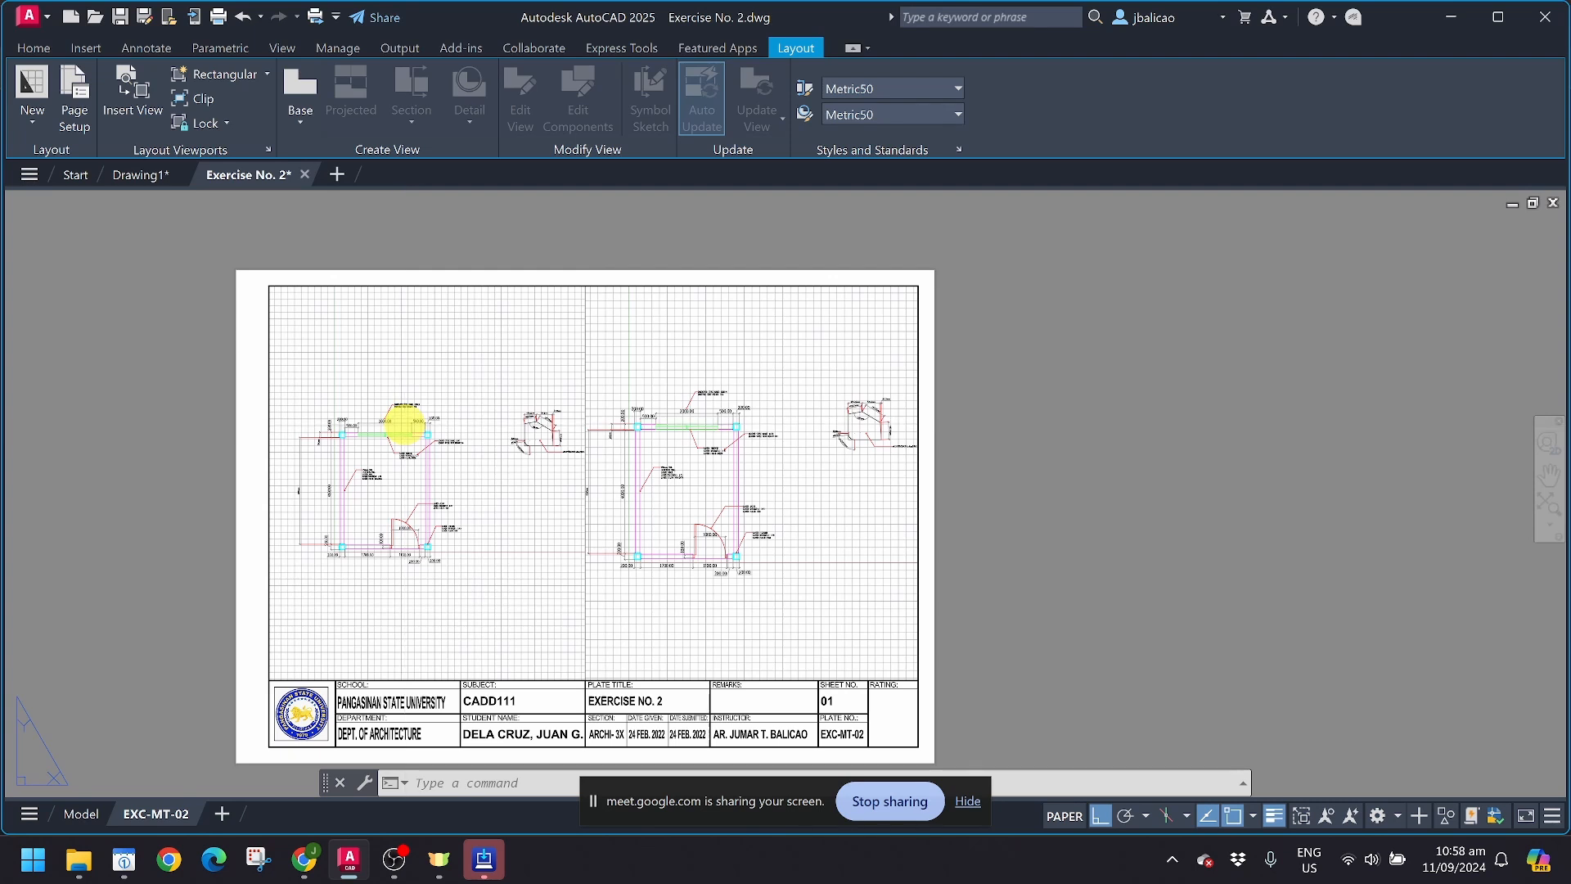
Step: Start a plot of layout EXC-MT-02 and add a new page setup named with the instructor's first name
double_click(407, 429)
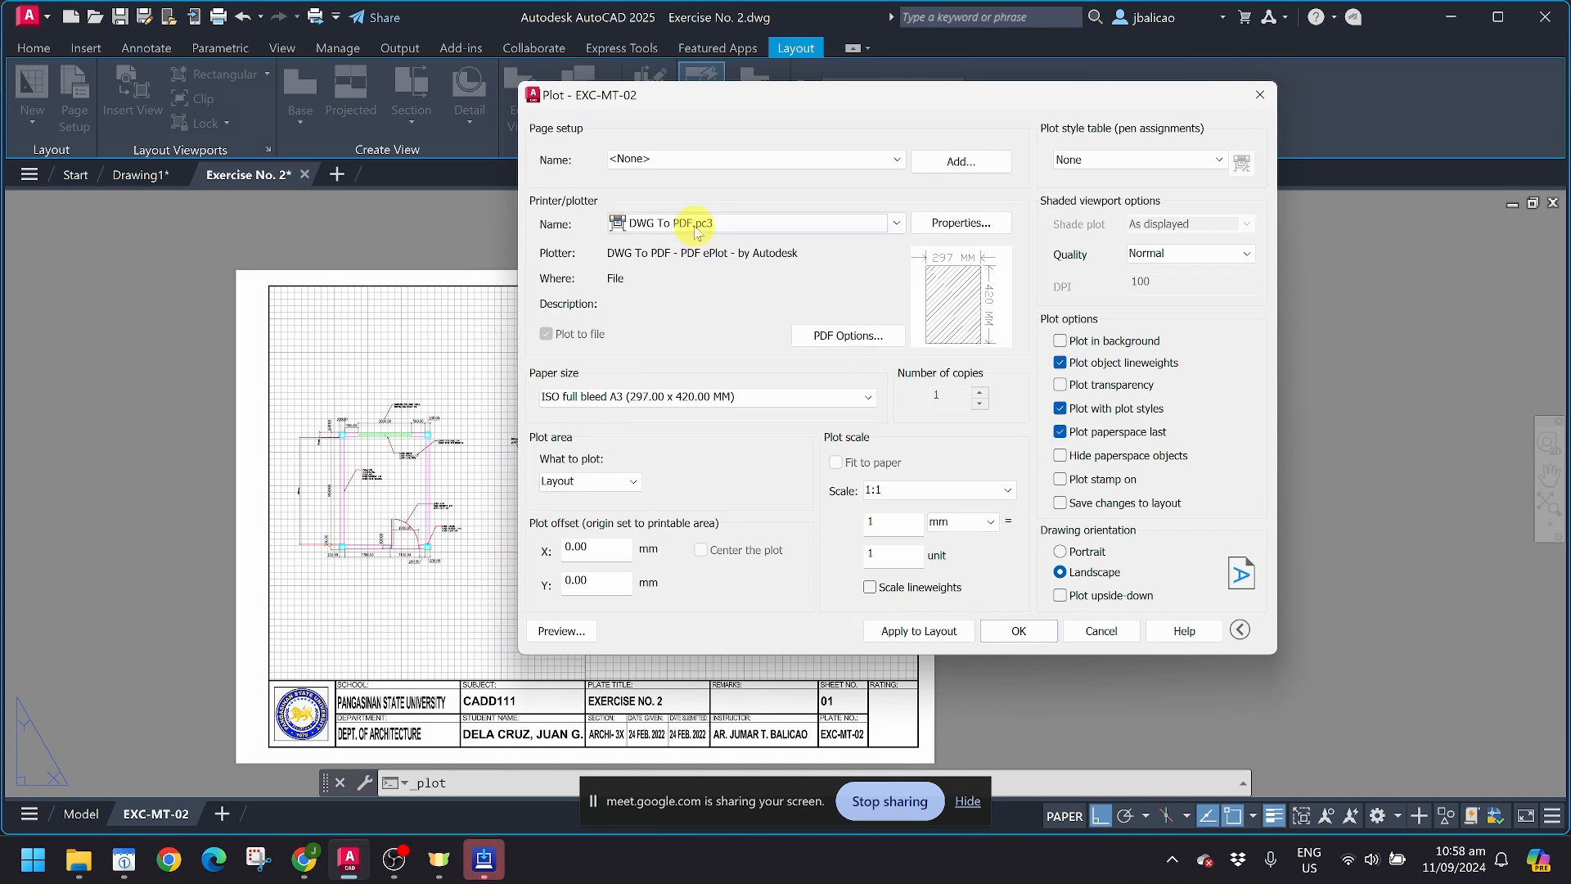
click(702, 158)
click(709, 158)
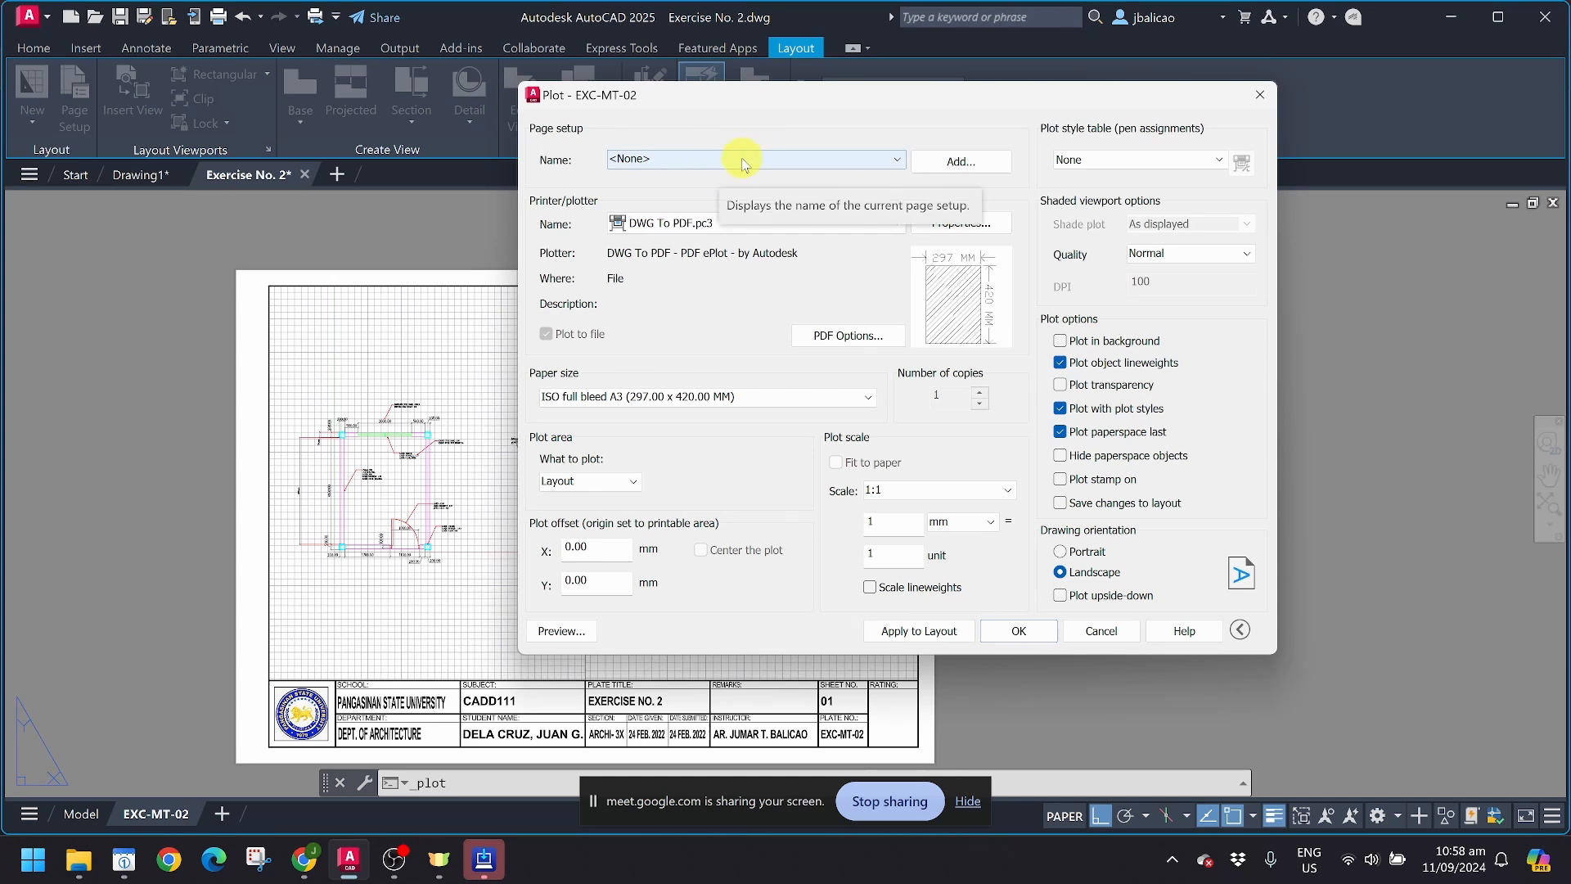
click(949, 162)
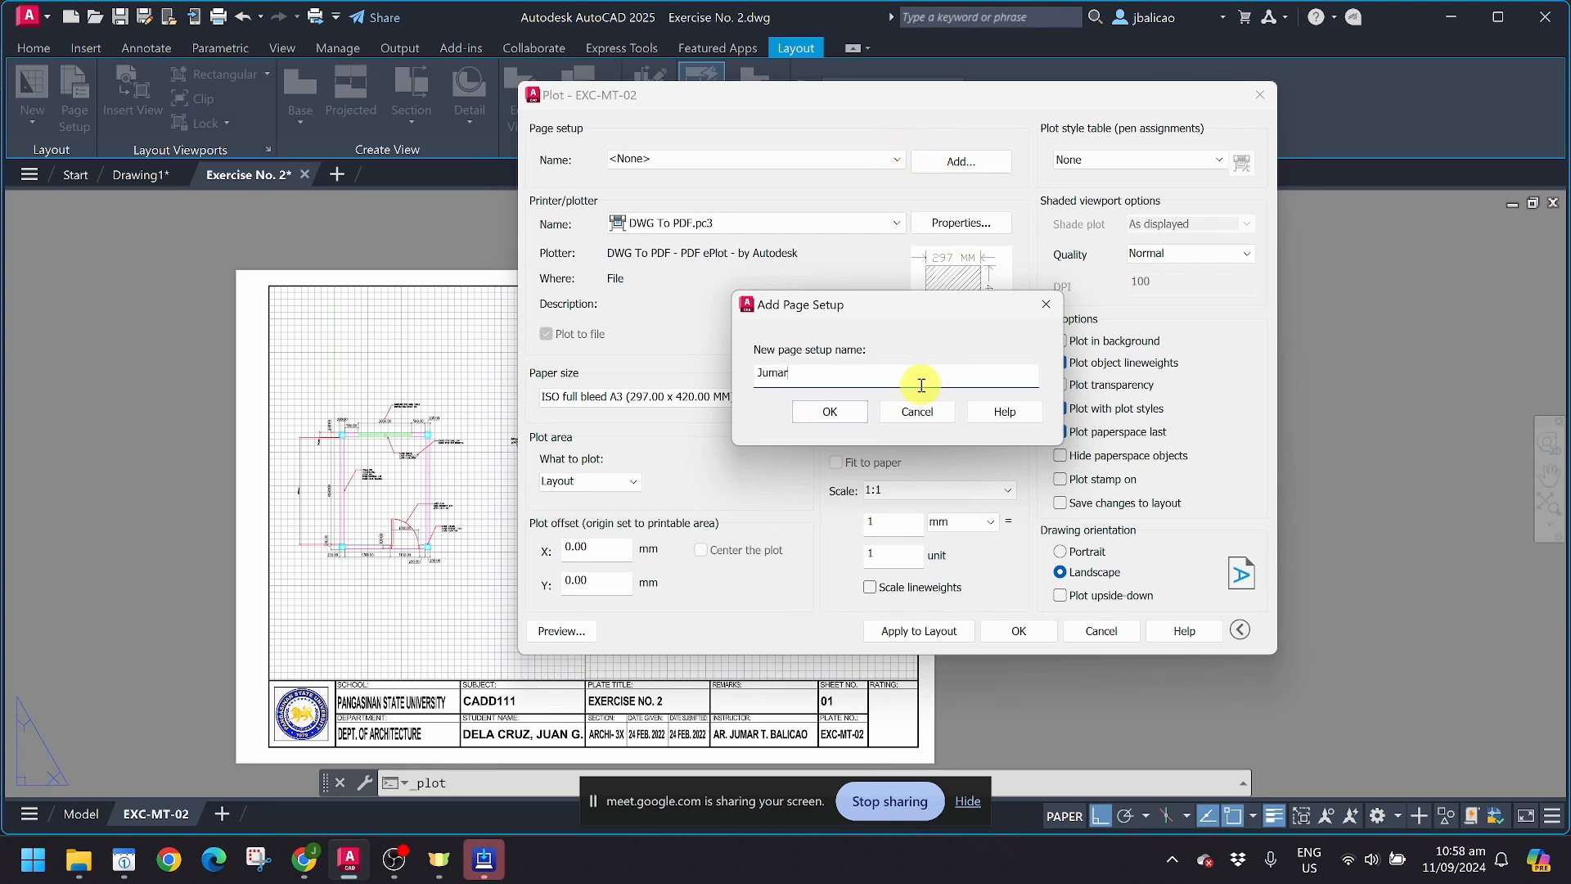
click(828, 411)
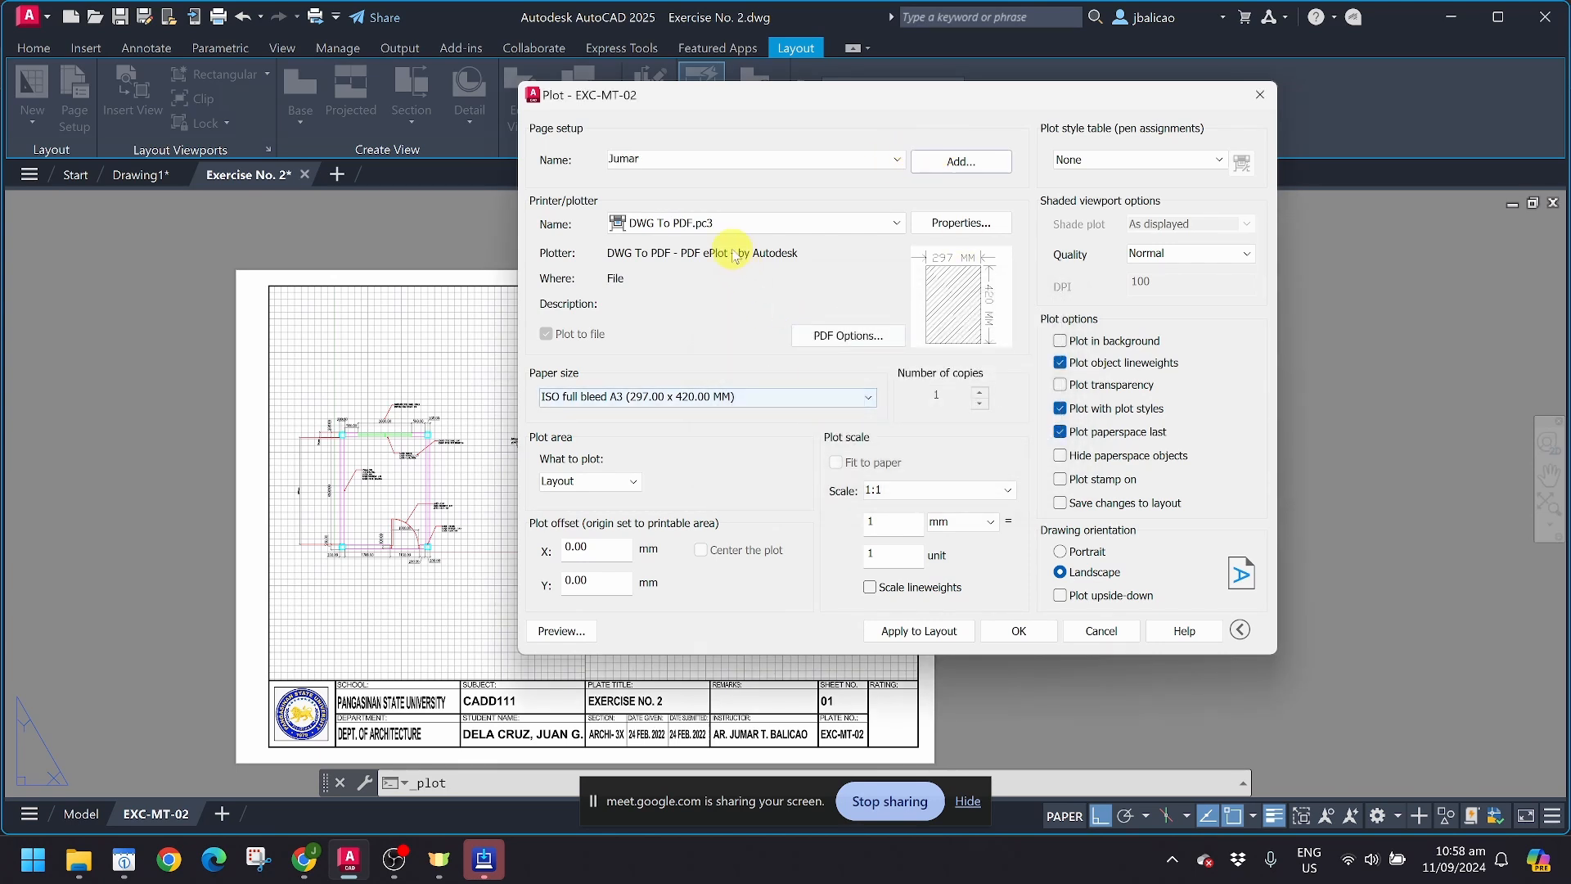
Step: Set the plotter to DWG To PDF.pc3 and the paper size to A3 (420.00 x 297.00 MM)
click(712, 222)
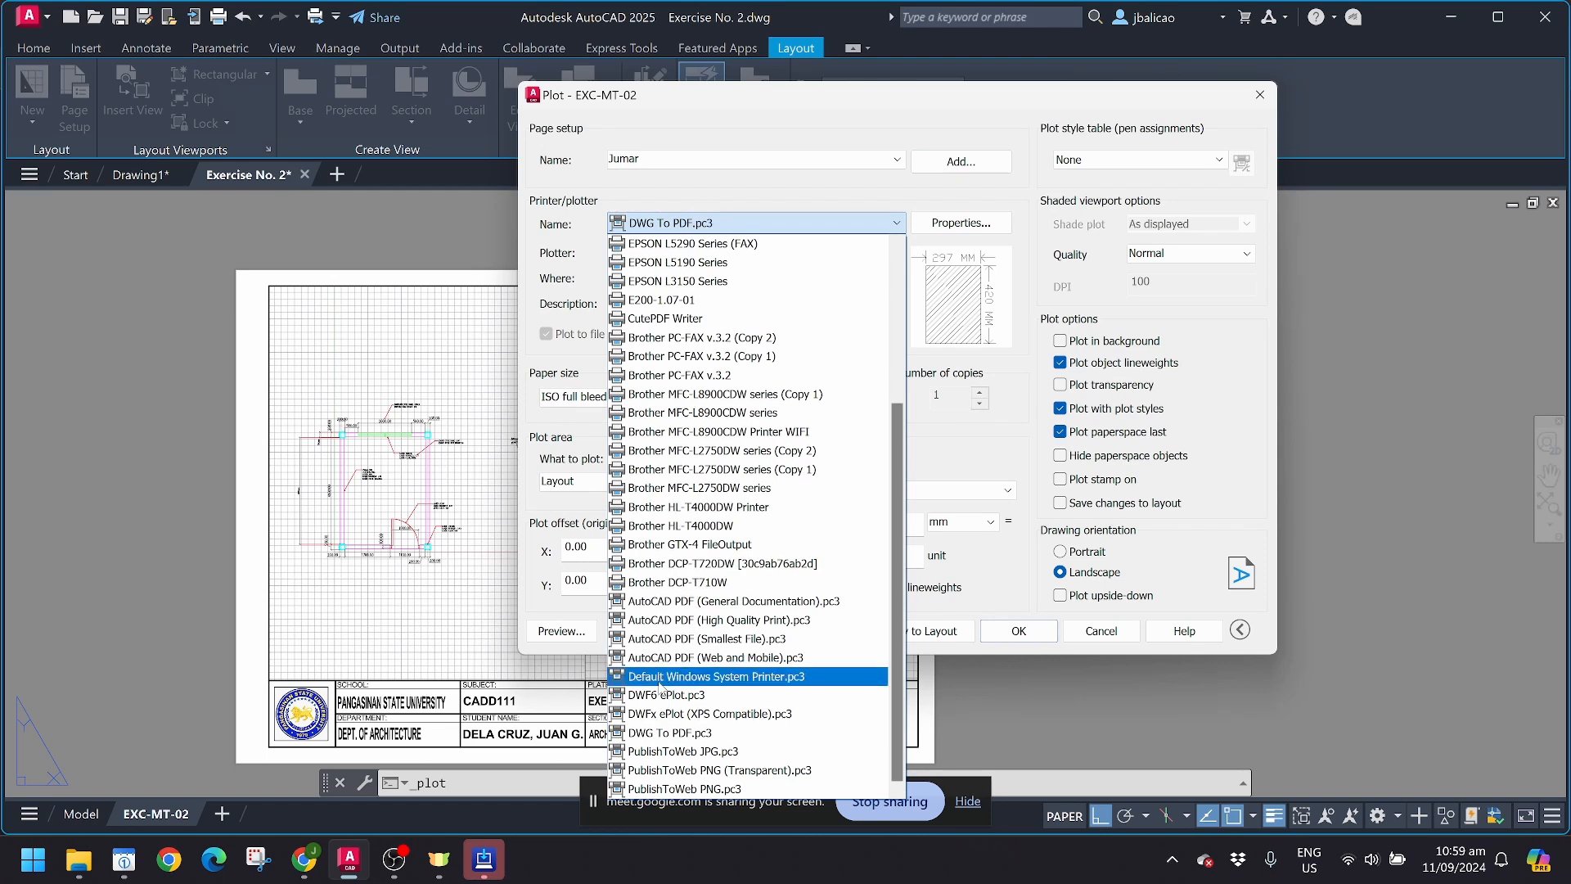
click(662, 732)
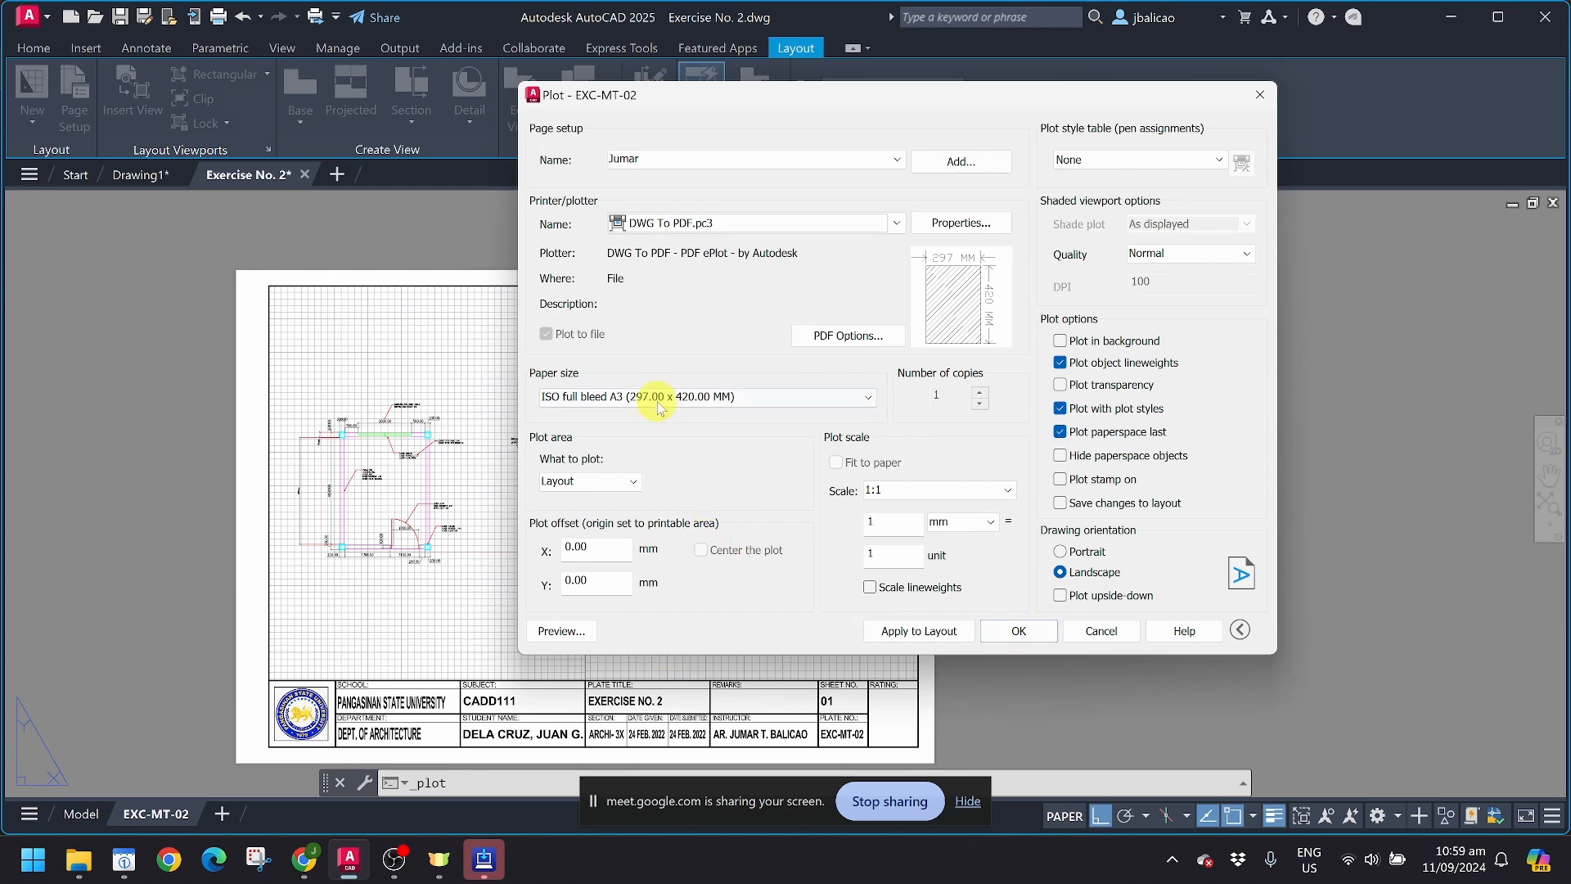
click(622, 397)
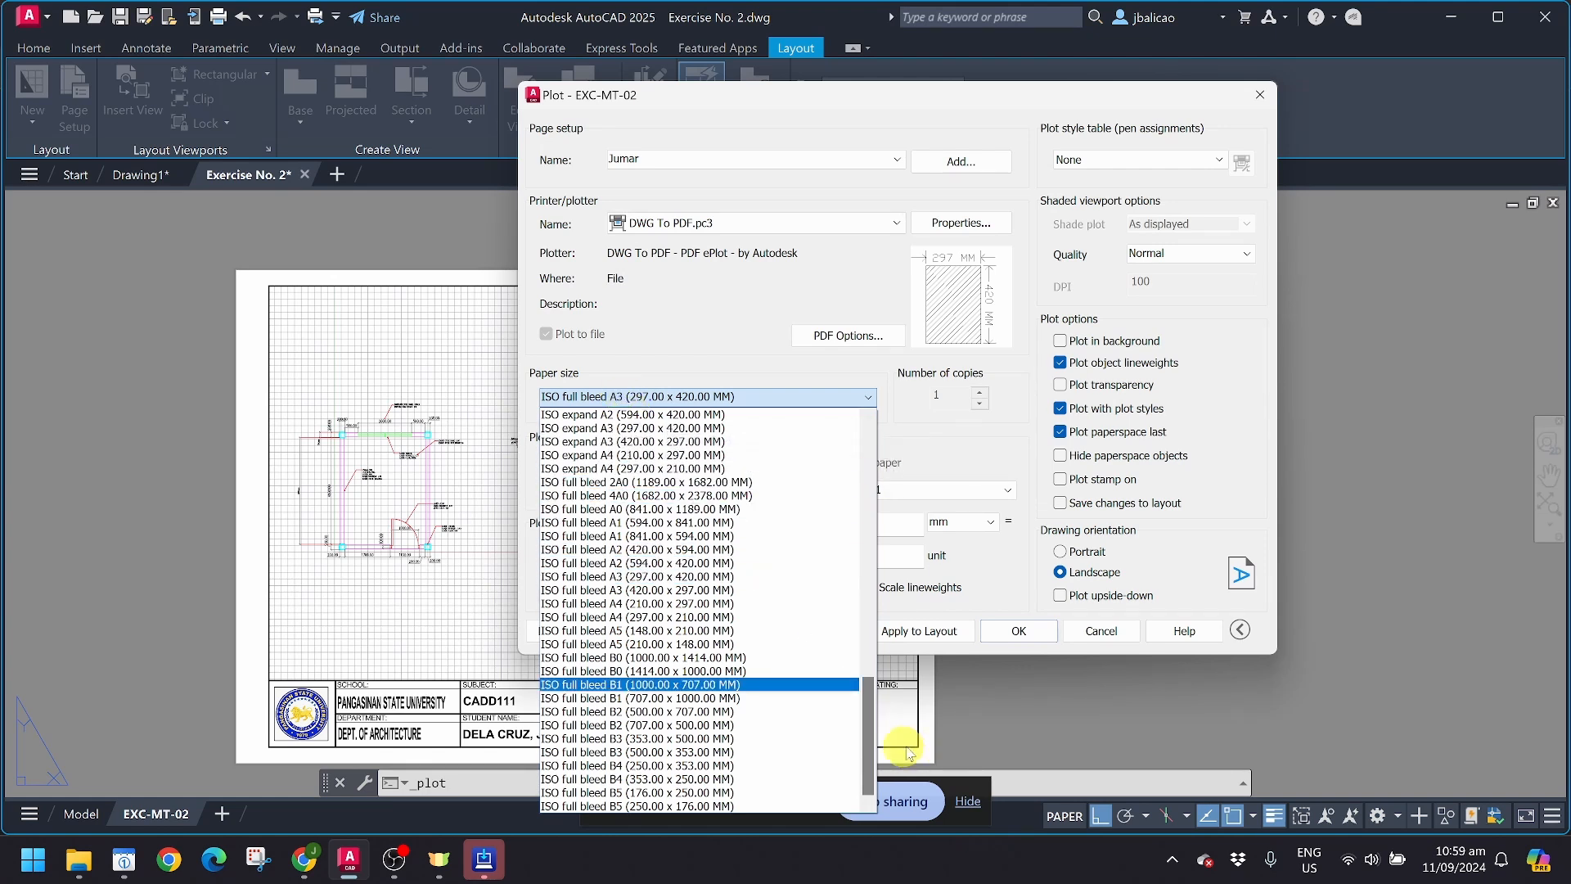
drag(869, 774, 879, 442)
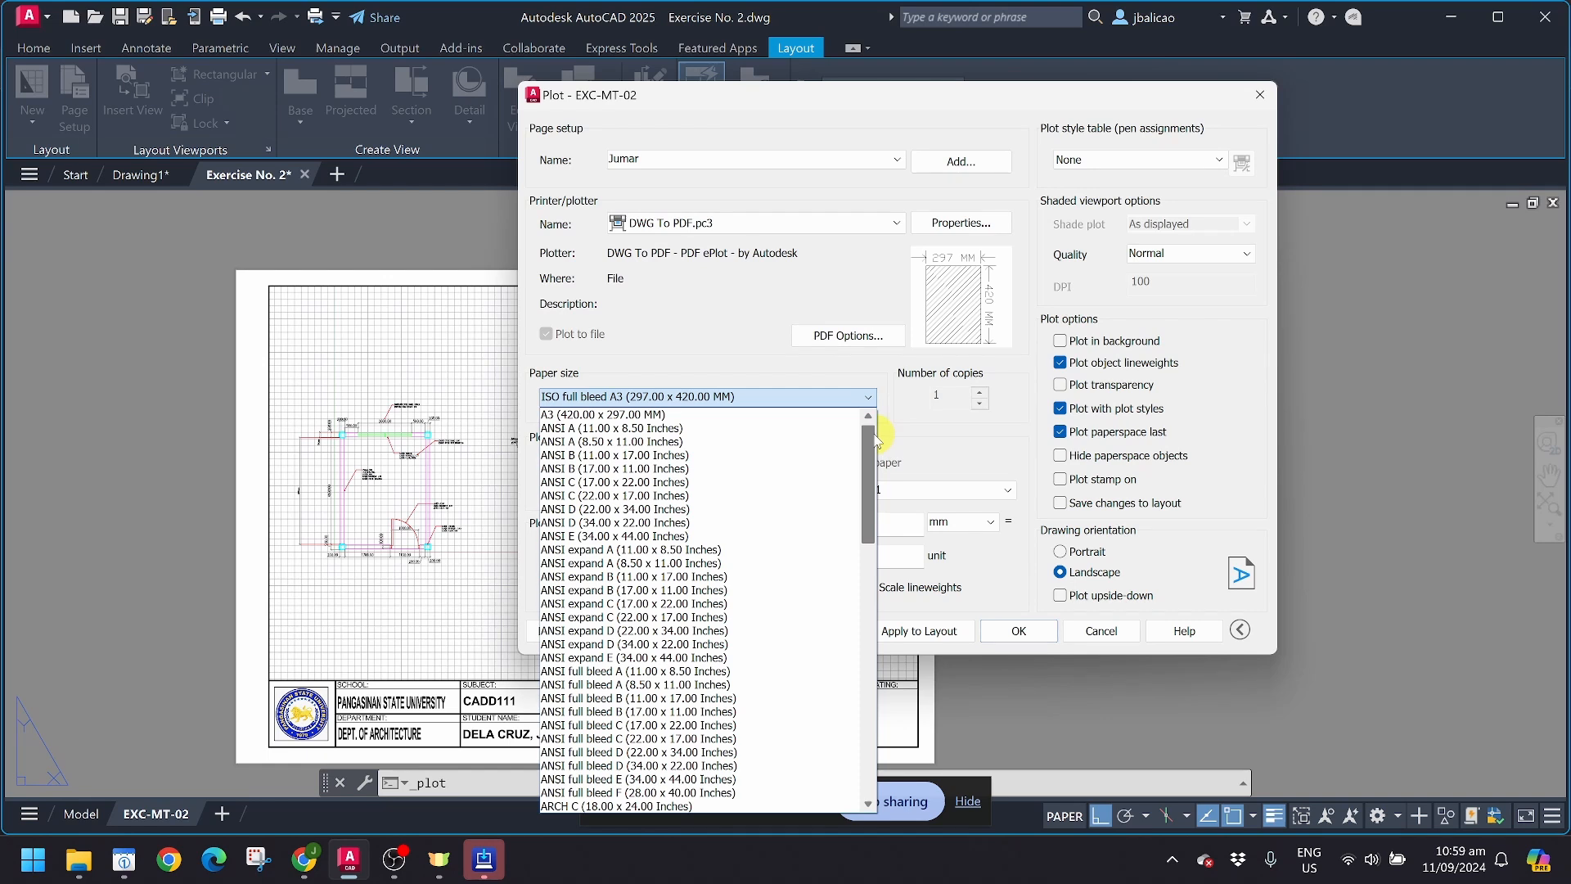
click(654, 415)
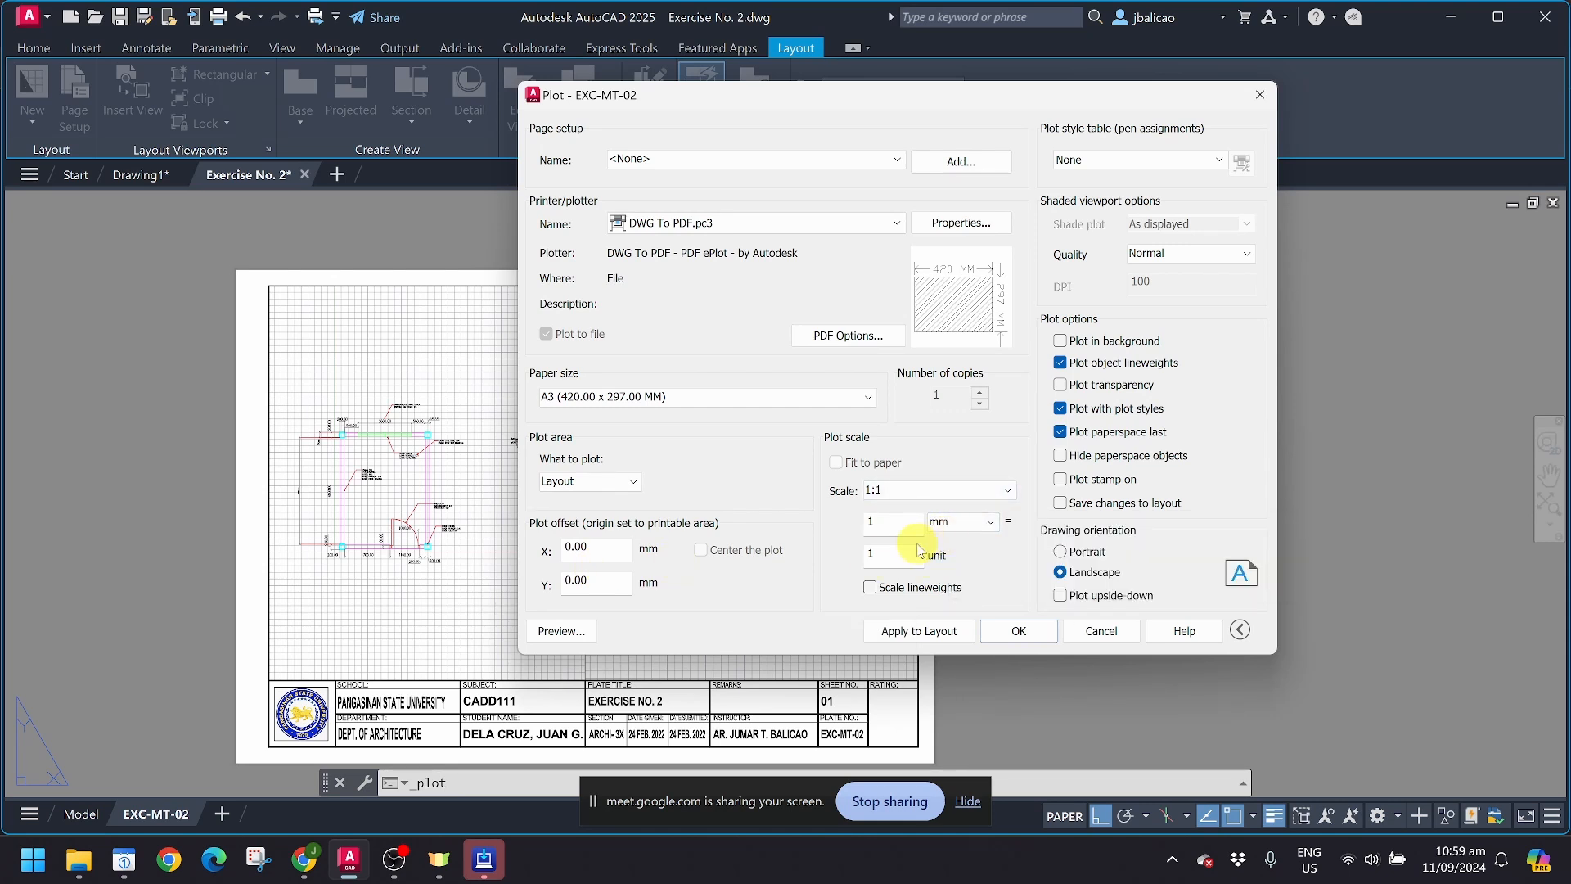
Step: Apply the acad.ctb plot style table to the layout and preview the plotted sheet
click(1090, 167)
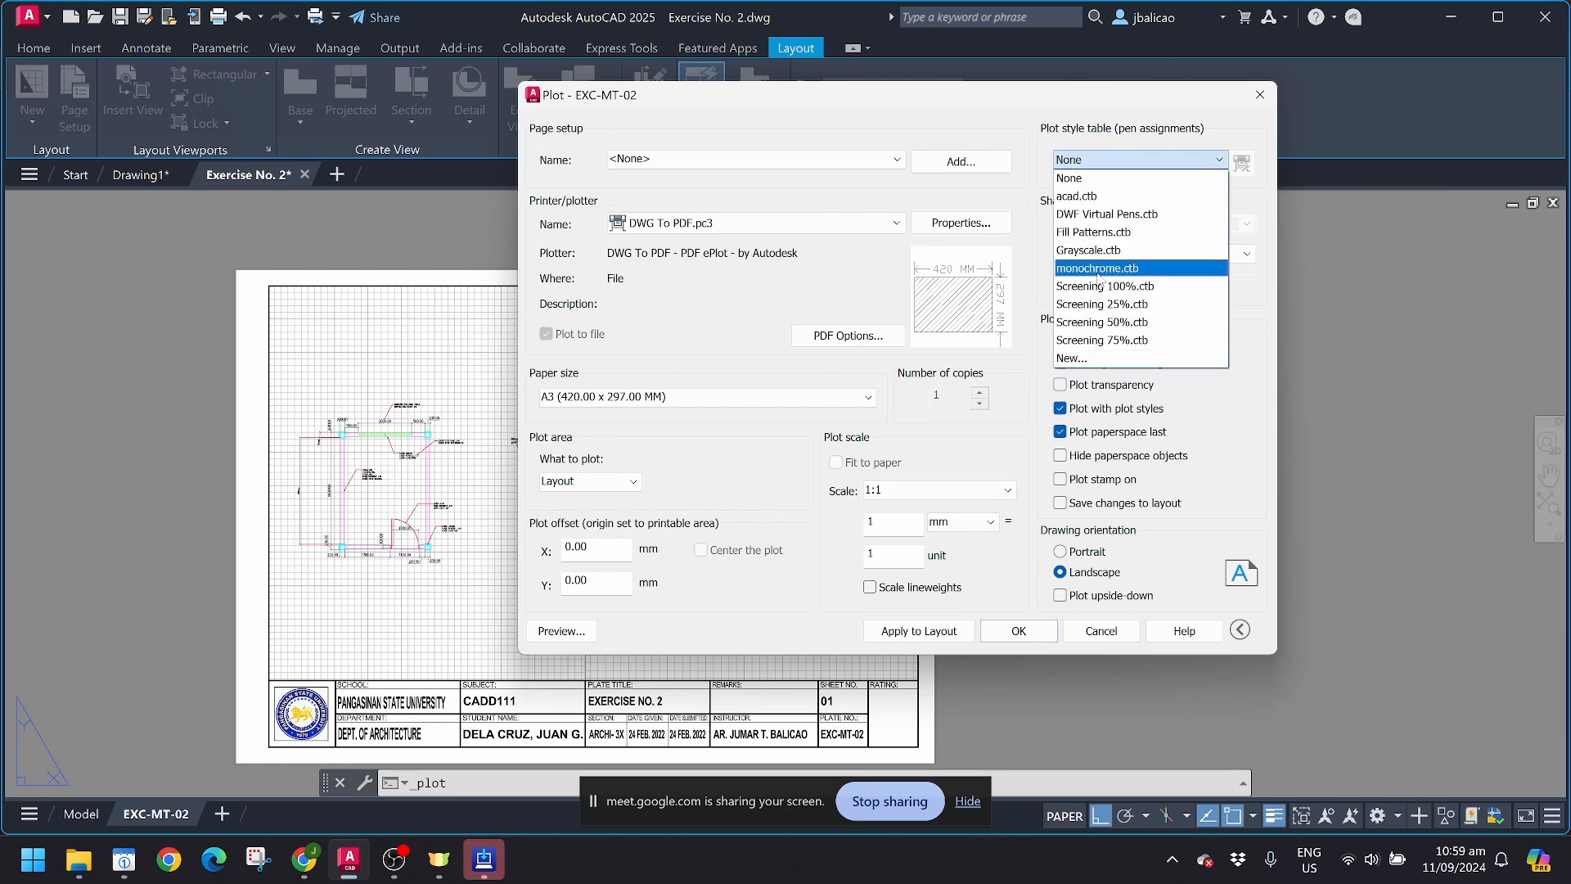
click(1097, 198)
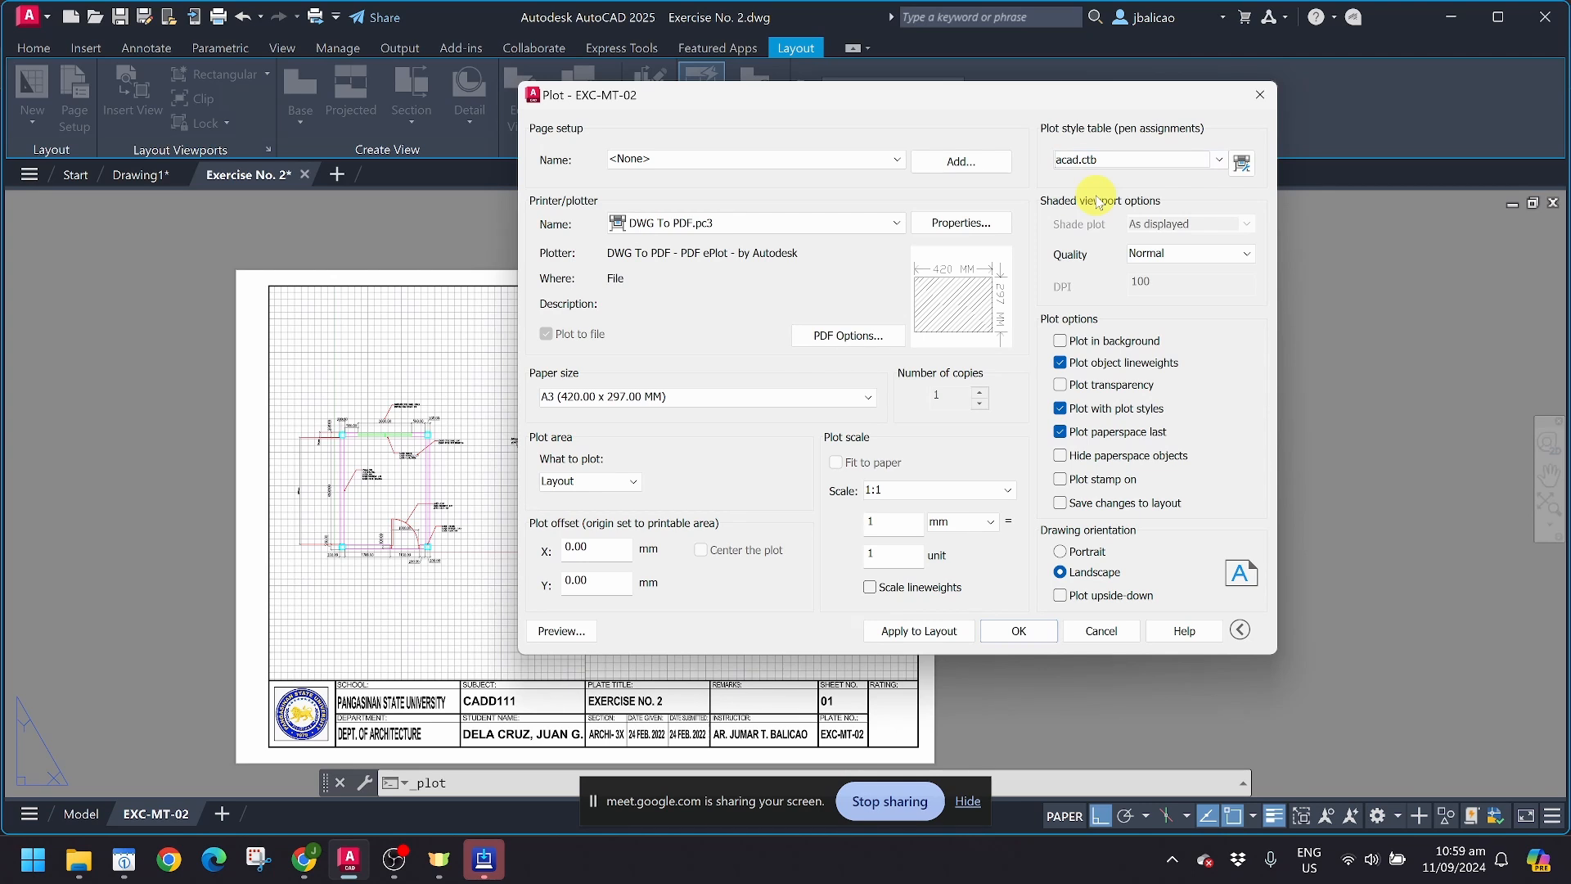
click(939, 634)
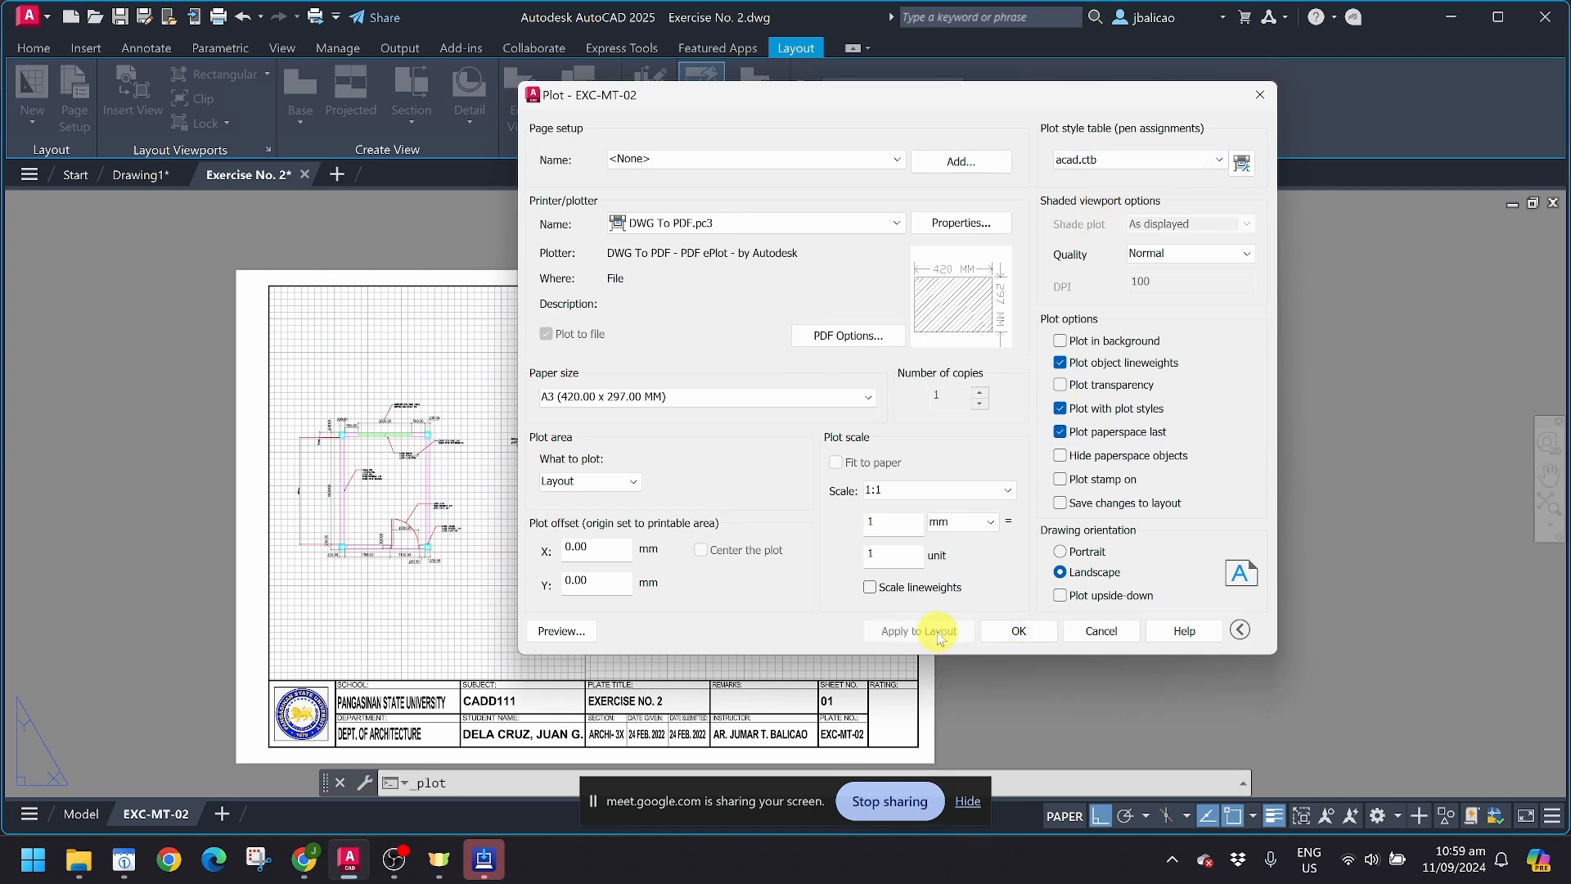
click(573, 631)
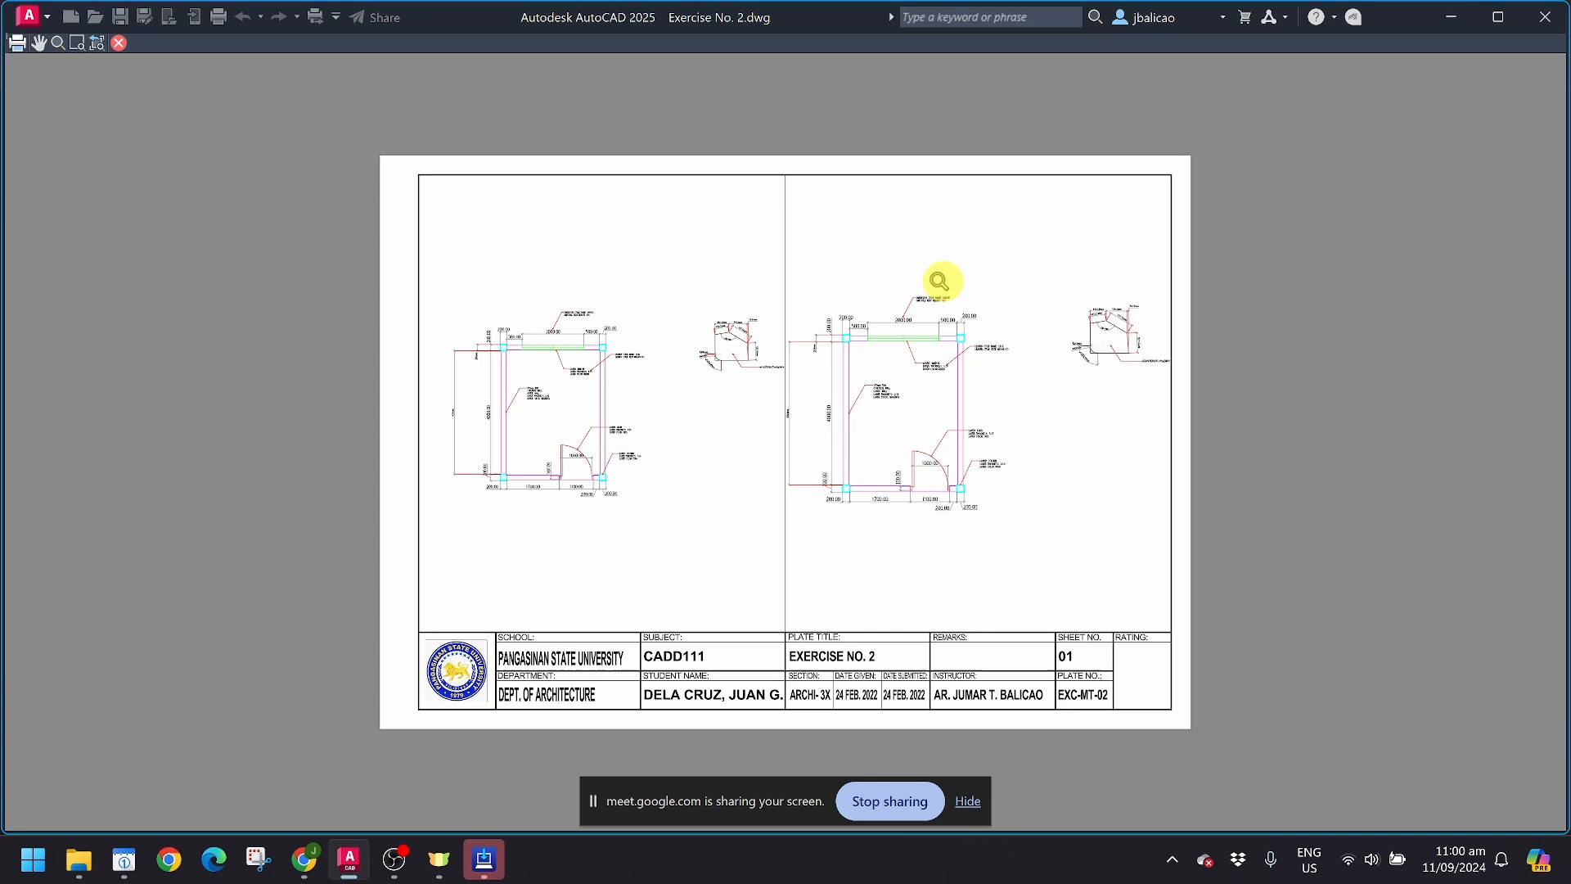
key(Escape)
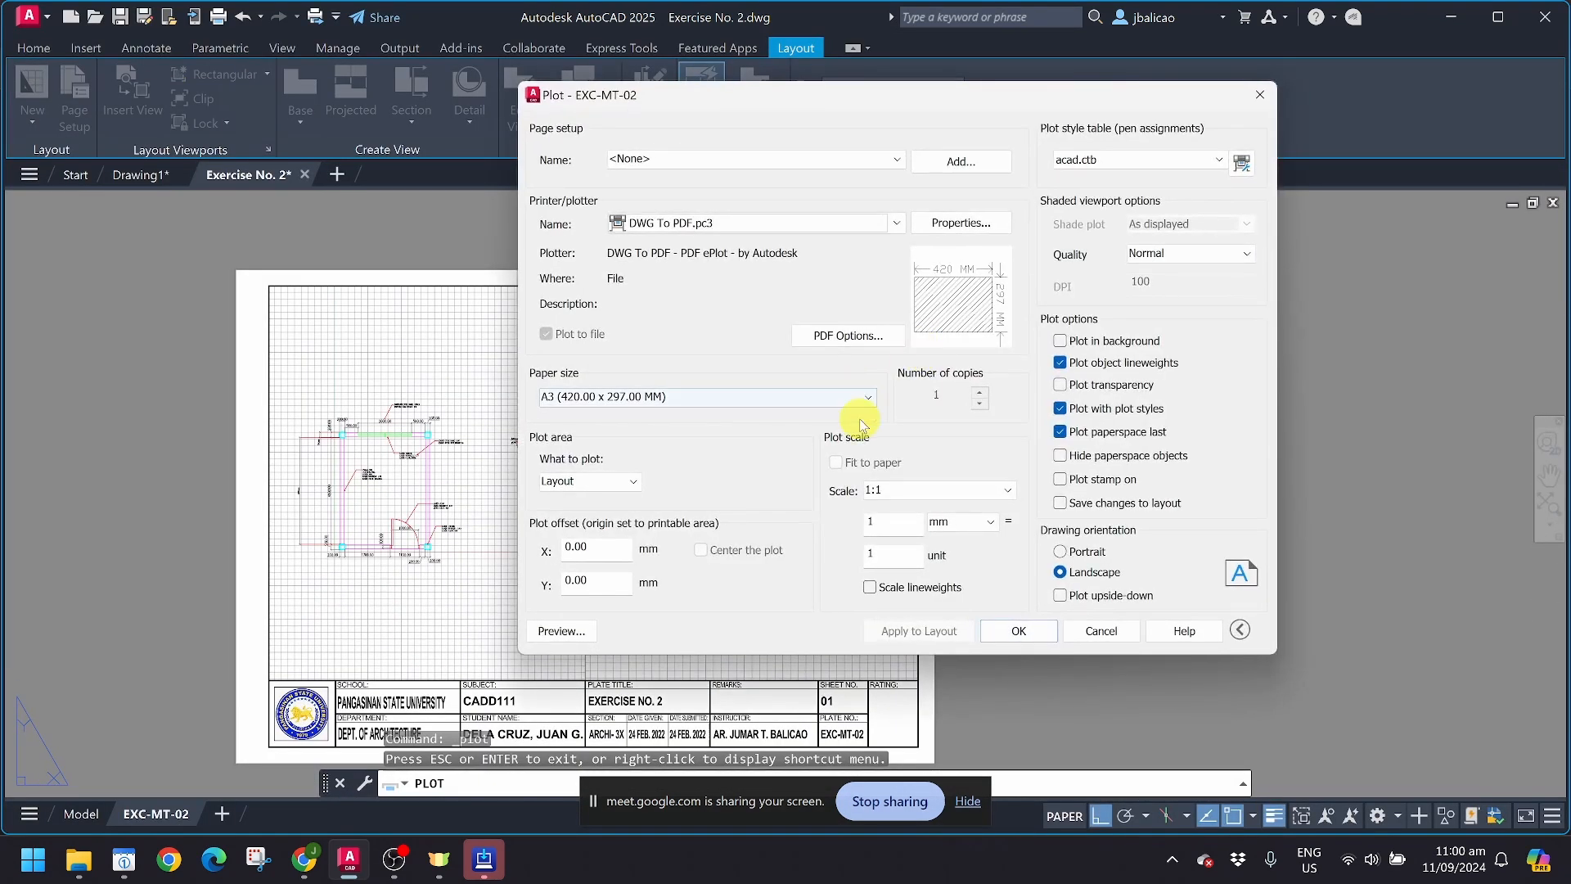
Step: Assign the Grayscale.ctb plot style table and preview the plotted sheet
click(1102, 161)
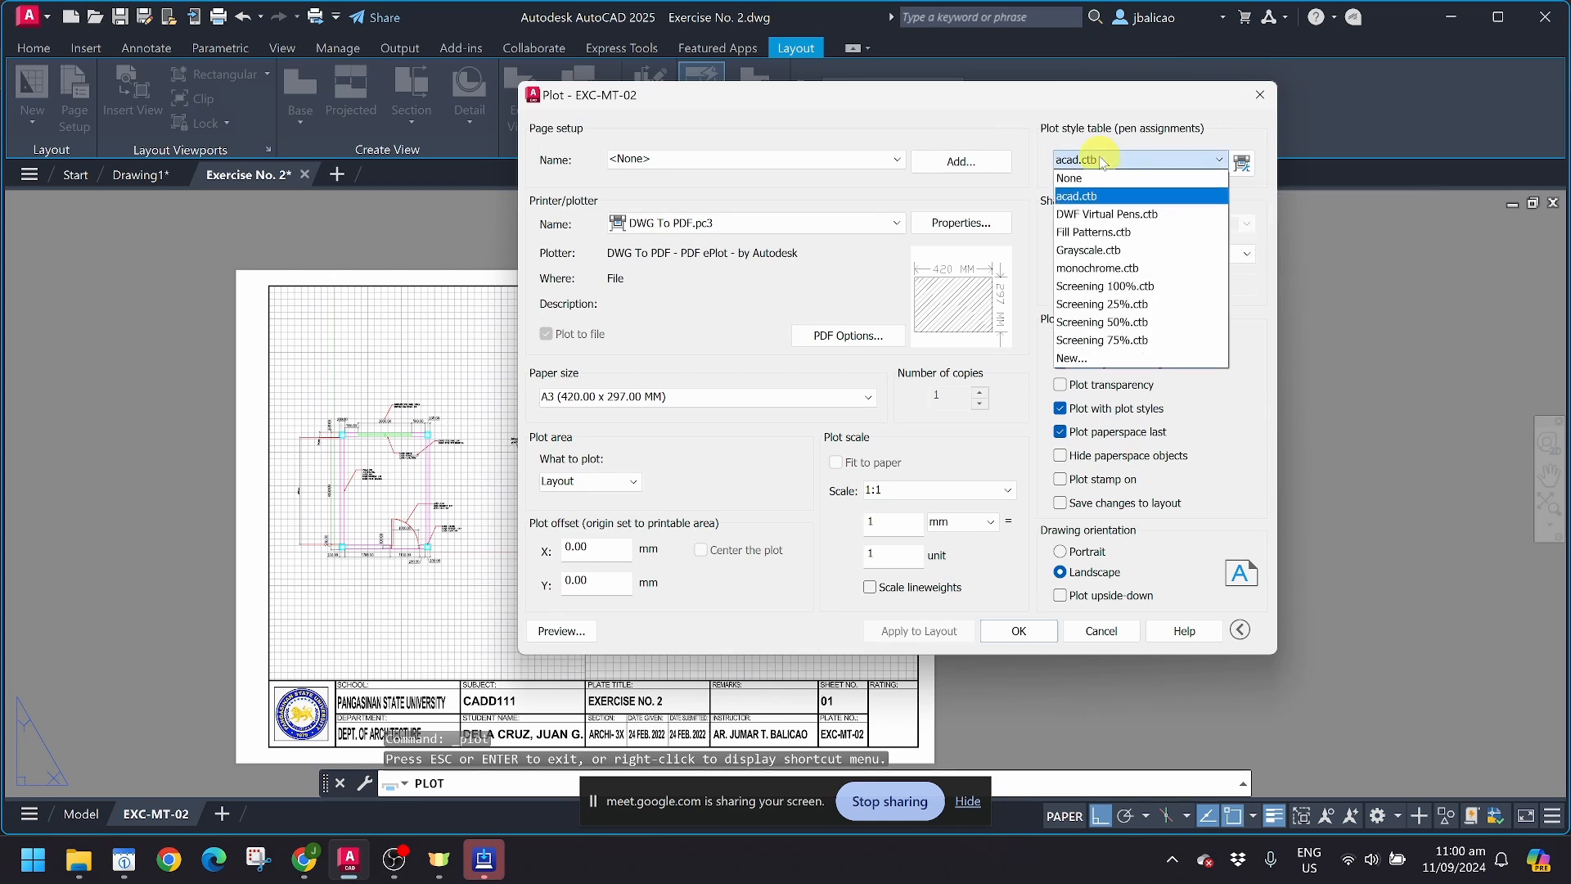
click(1084, 250)
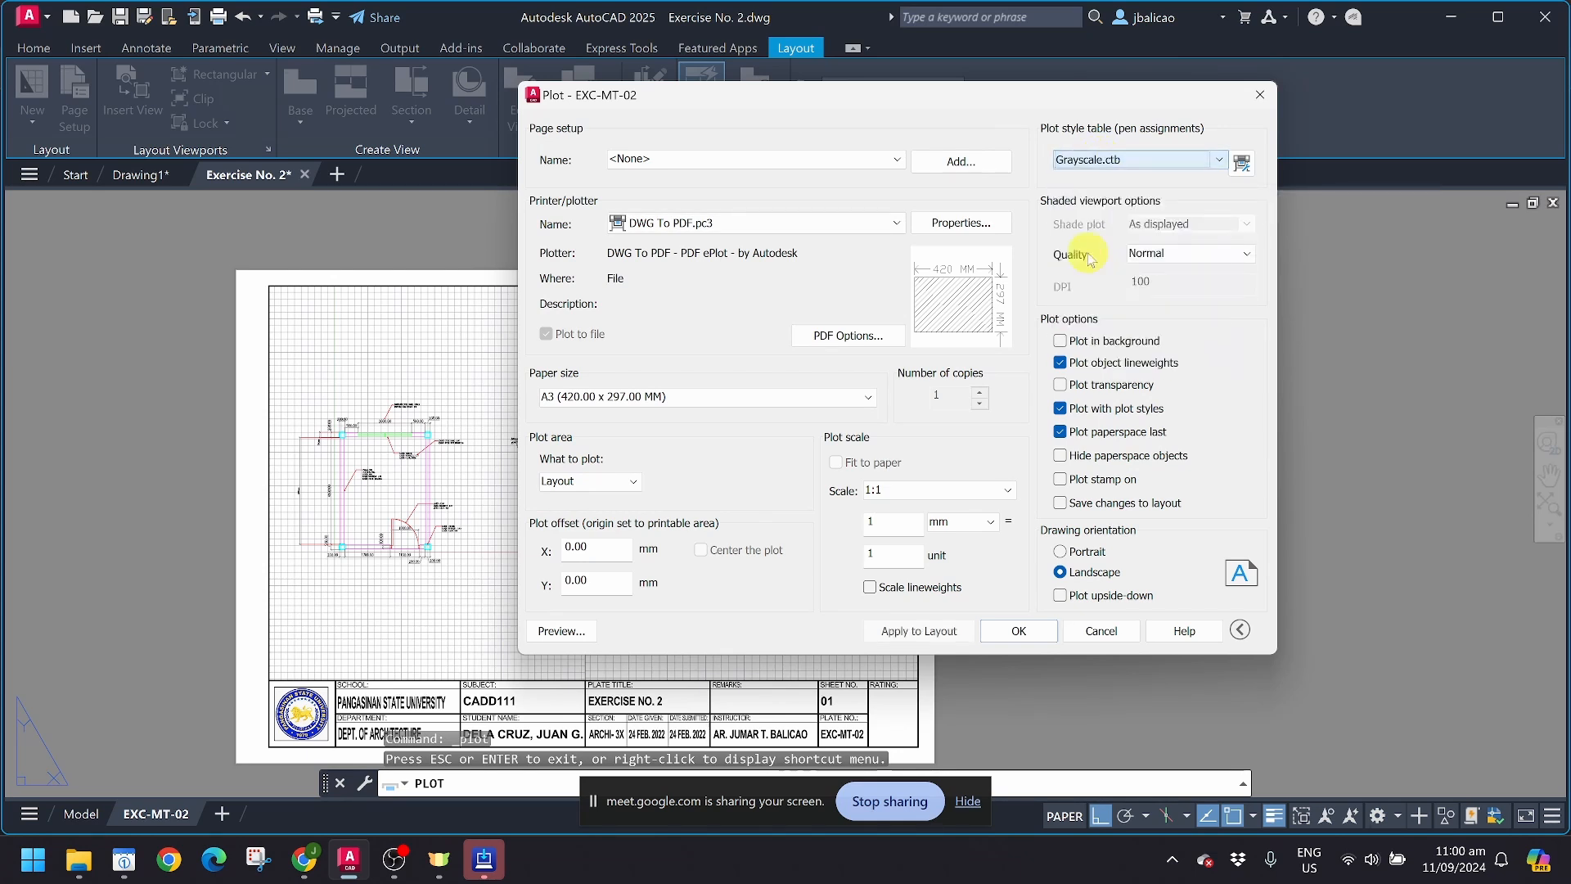
click(575, 632)
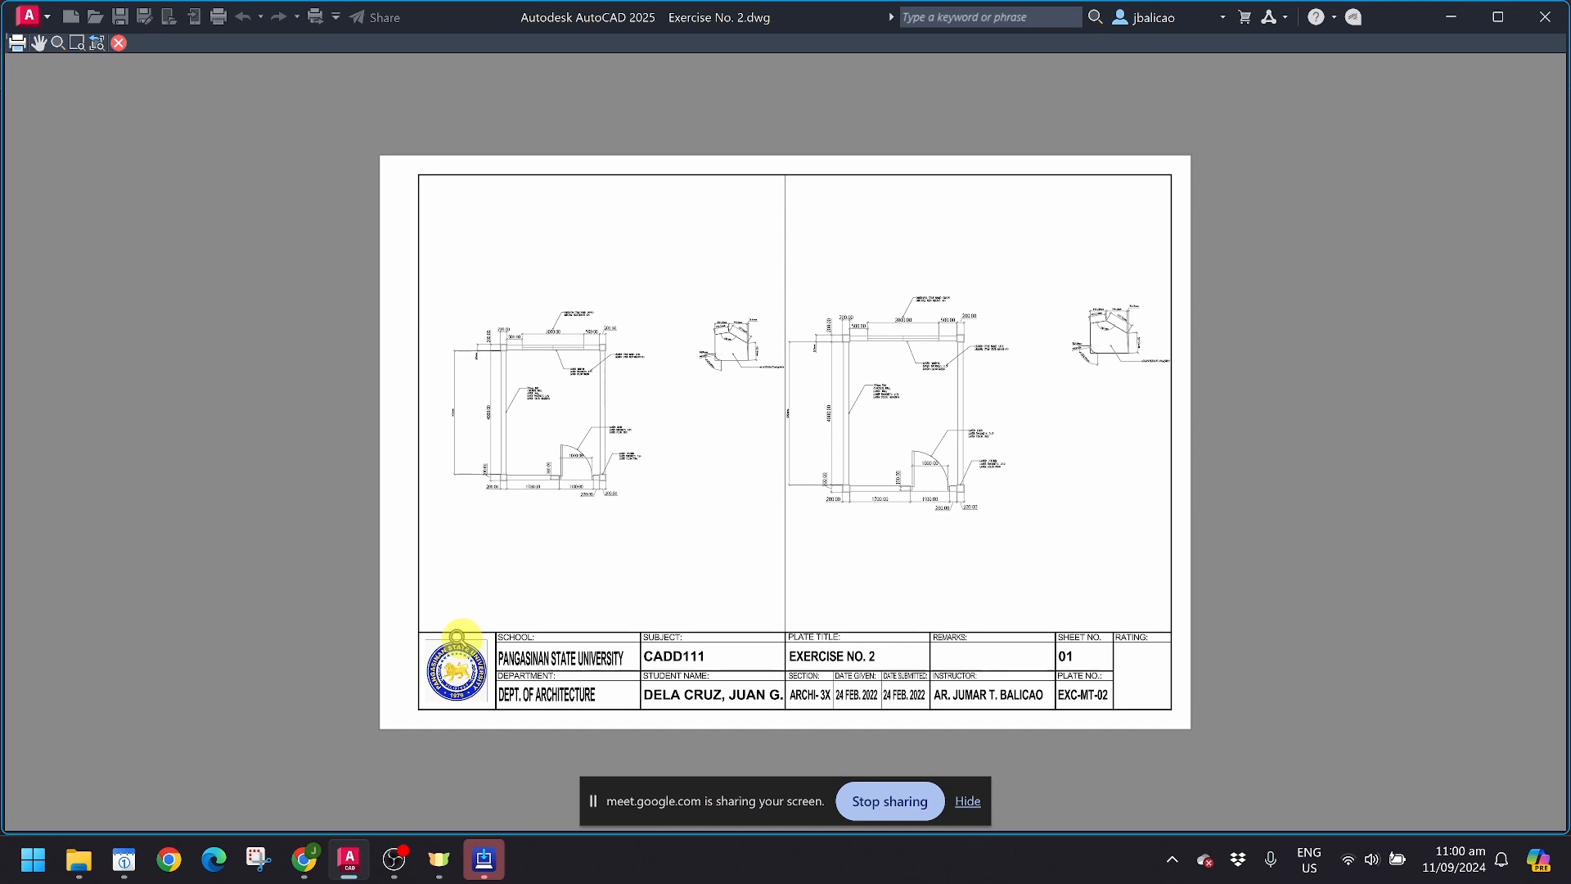
key(Escape)
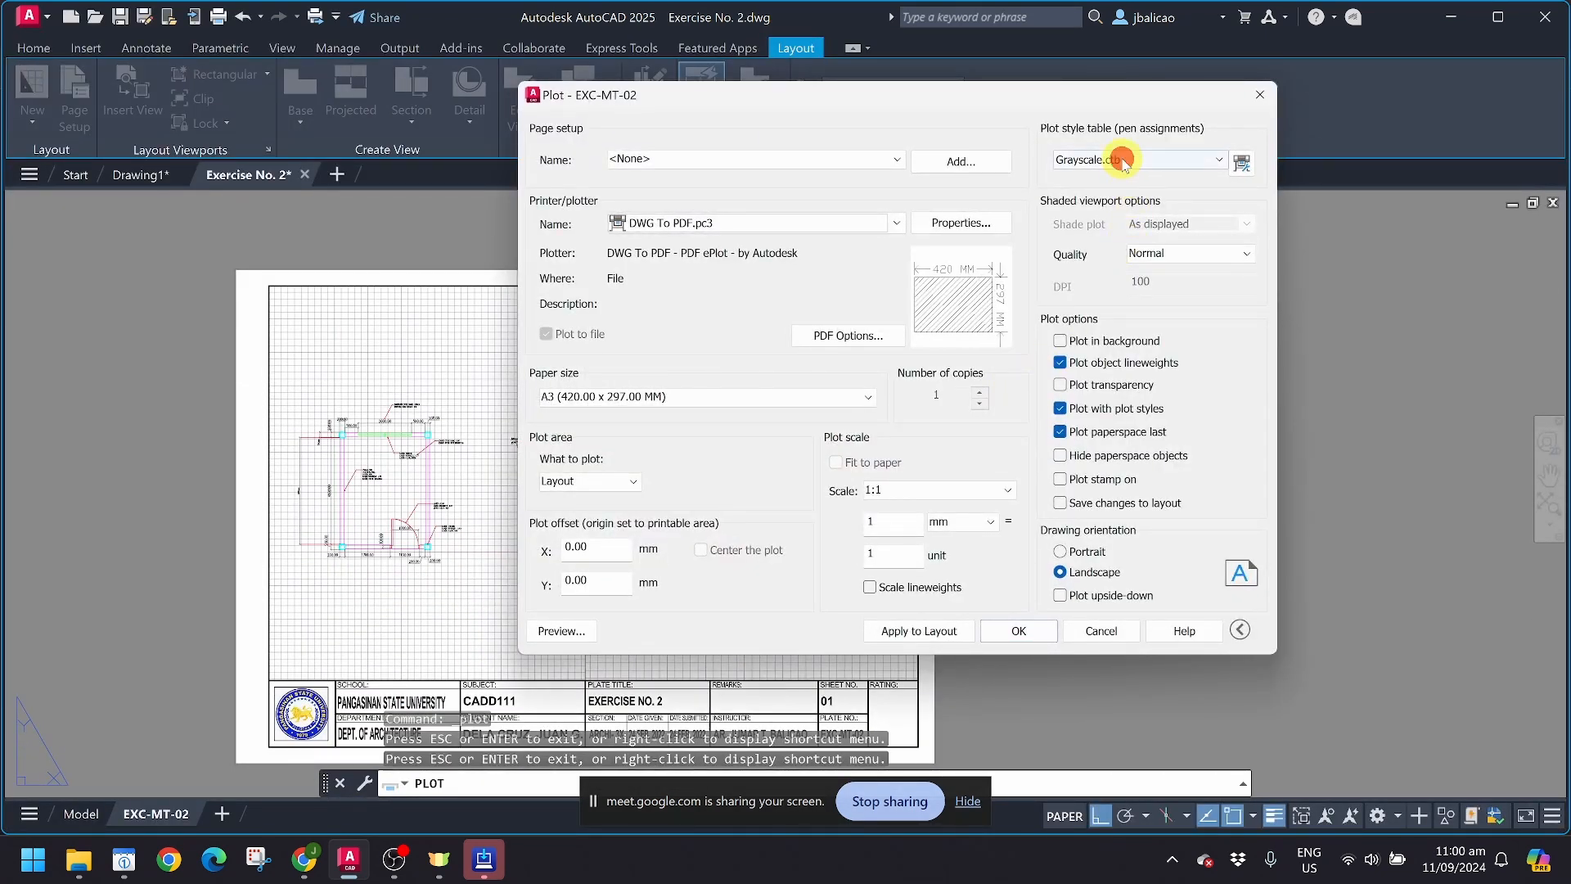
Step: Switch the plot style table to monochrome.ctb and preview the sheet again
click(1122, 162)
click(1092, 251)
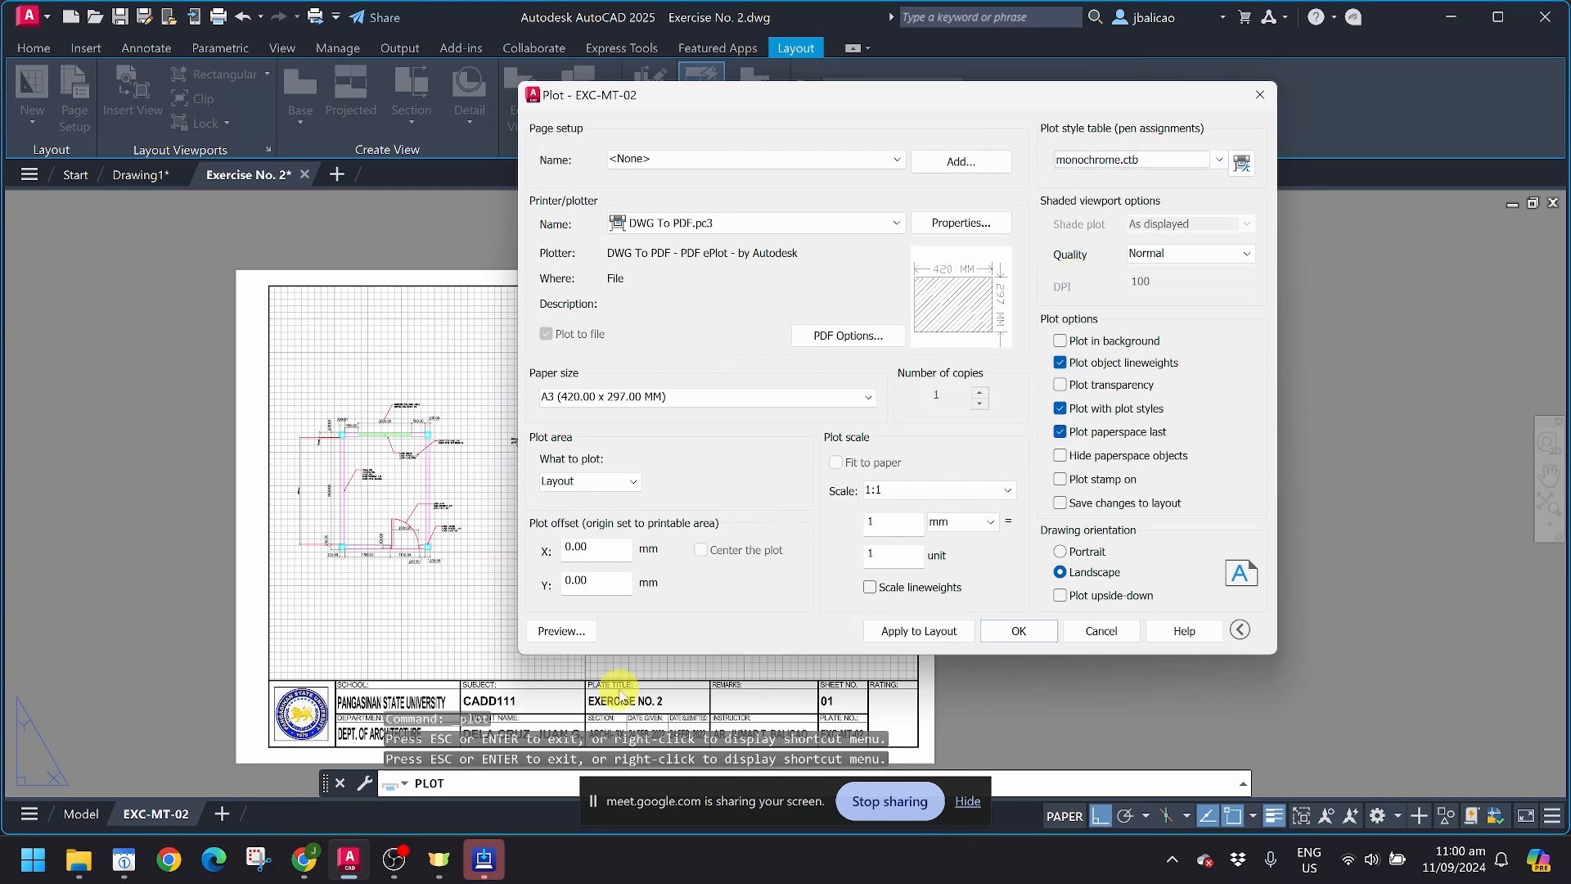
click(561, 630)
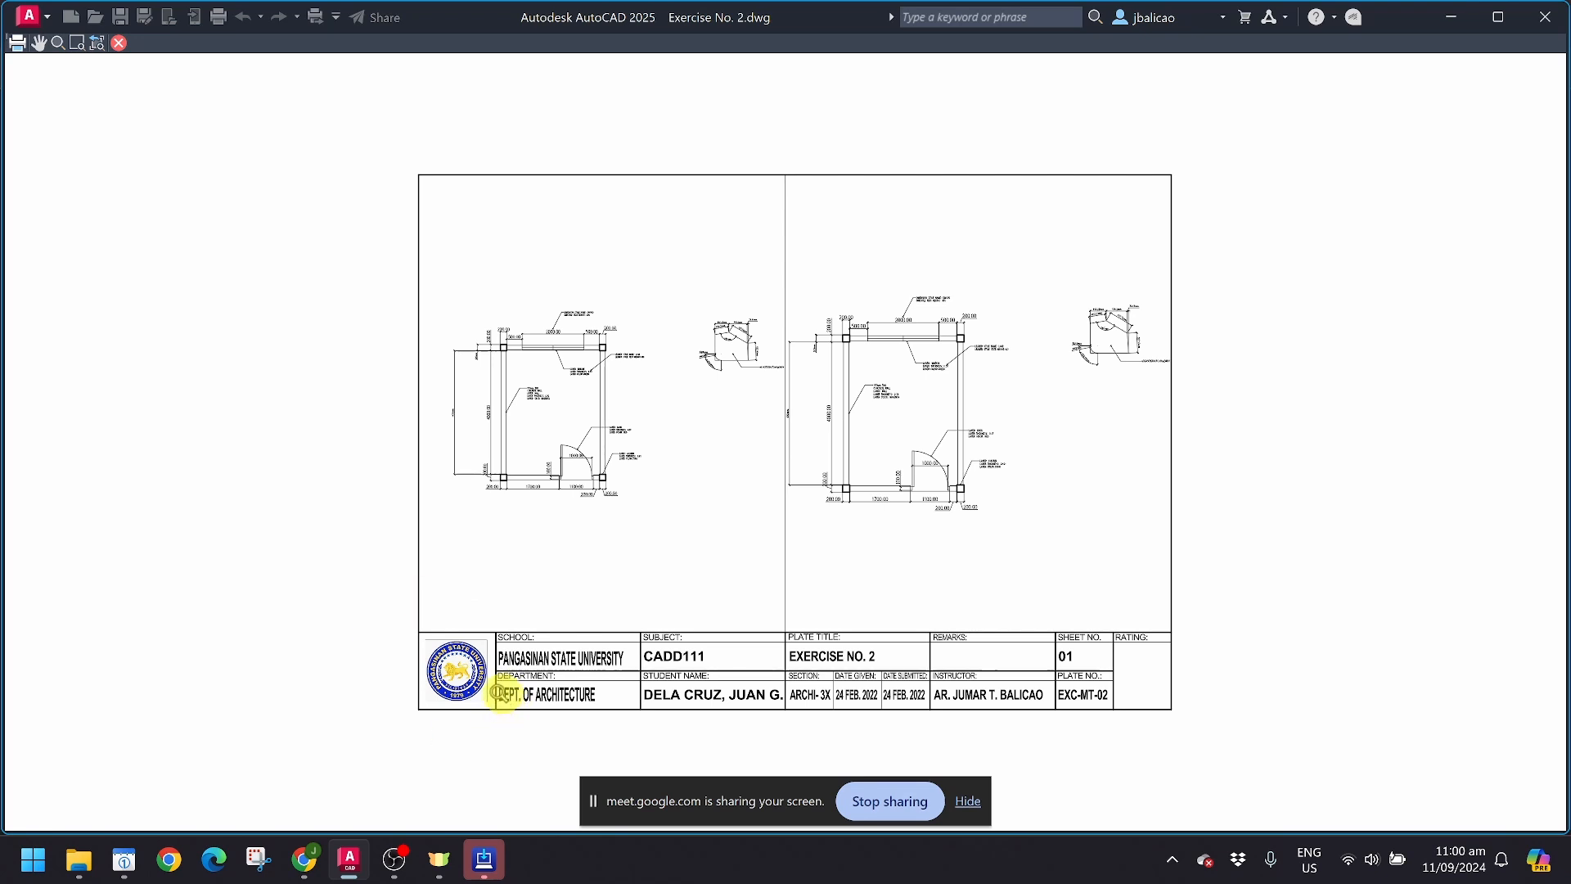
key(Escape)
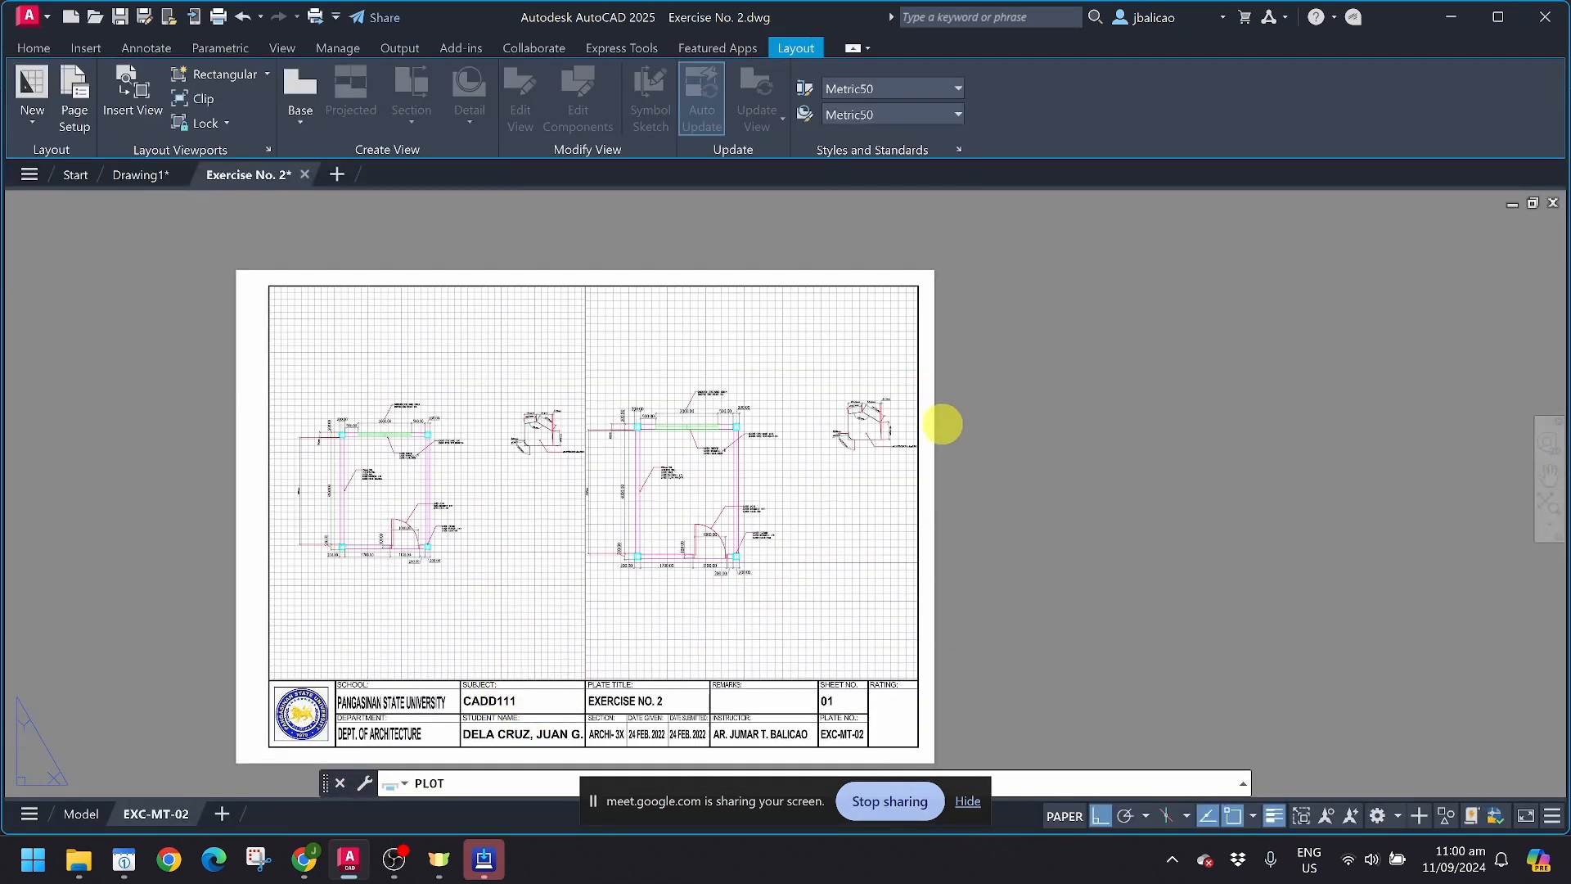
Step: Set the plot style table back to acad.ctb, apply it to the layout and leave the plot setup without plotting
click(1118, 159)
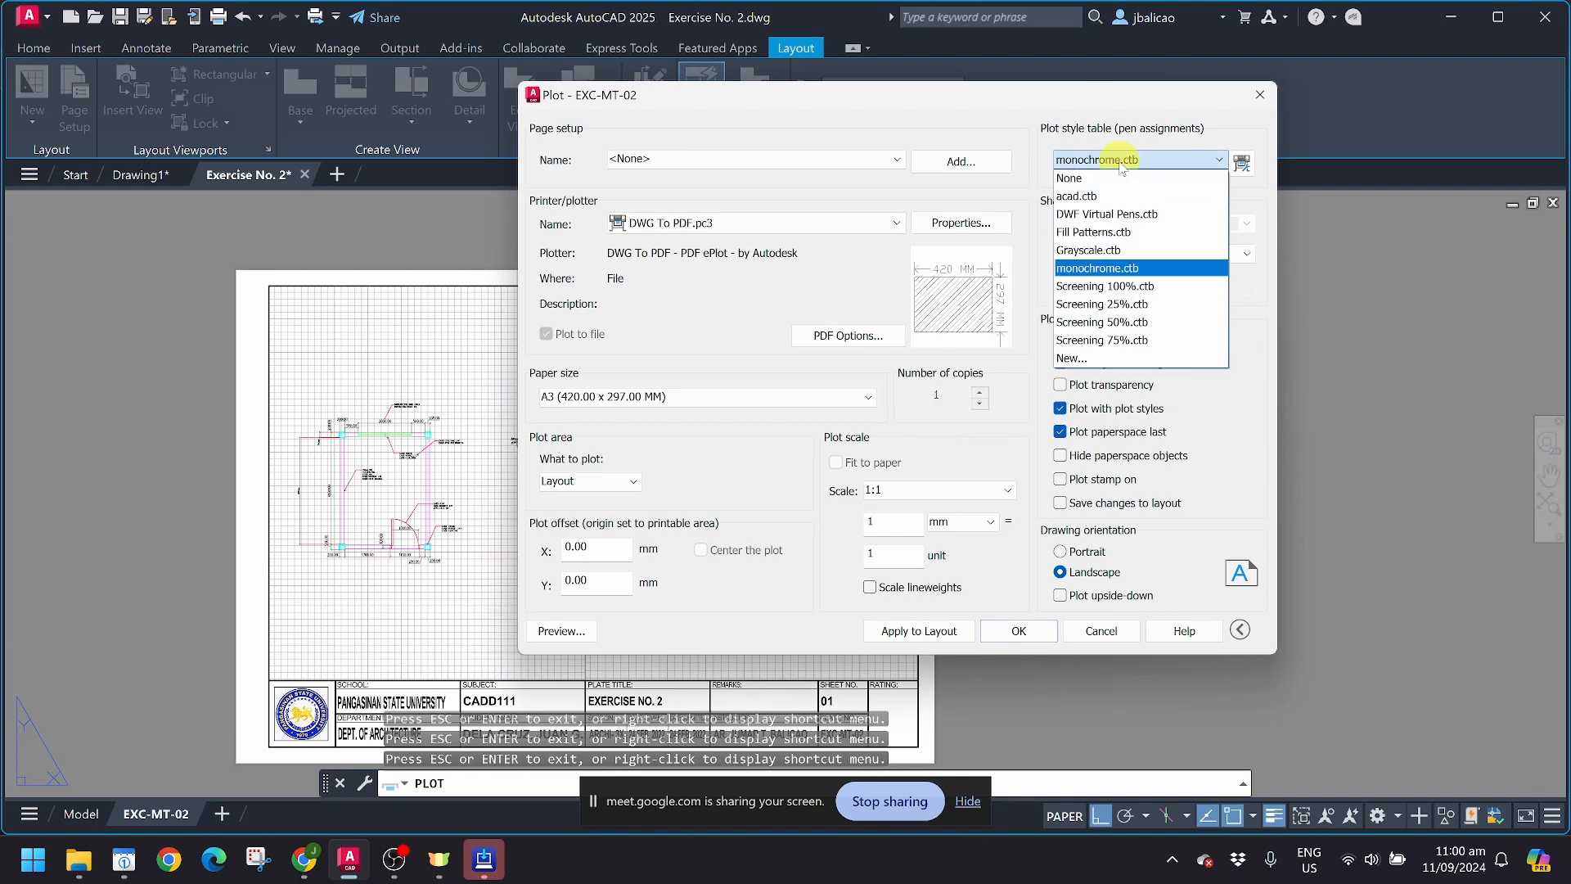
click(1089, 196)
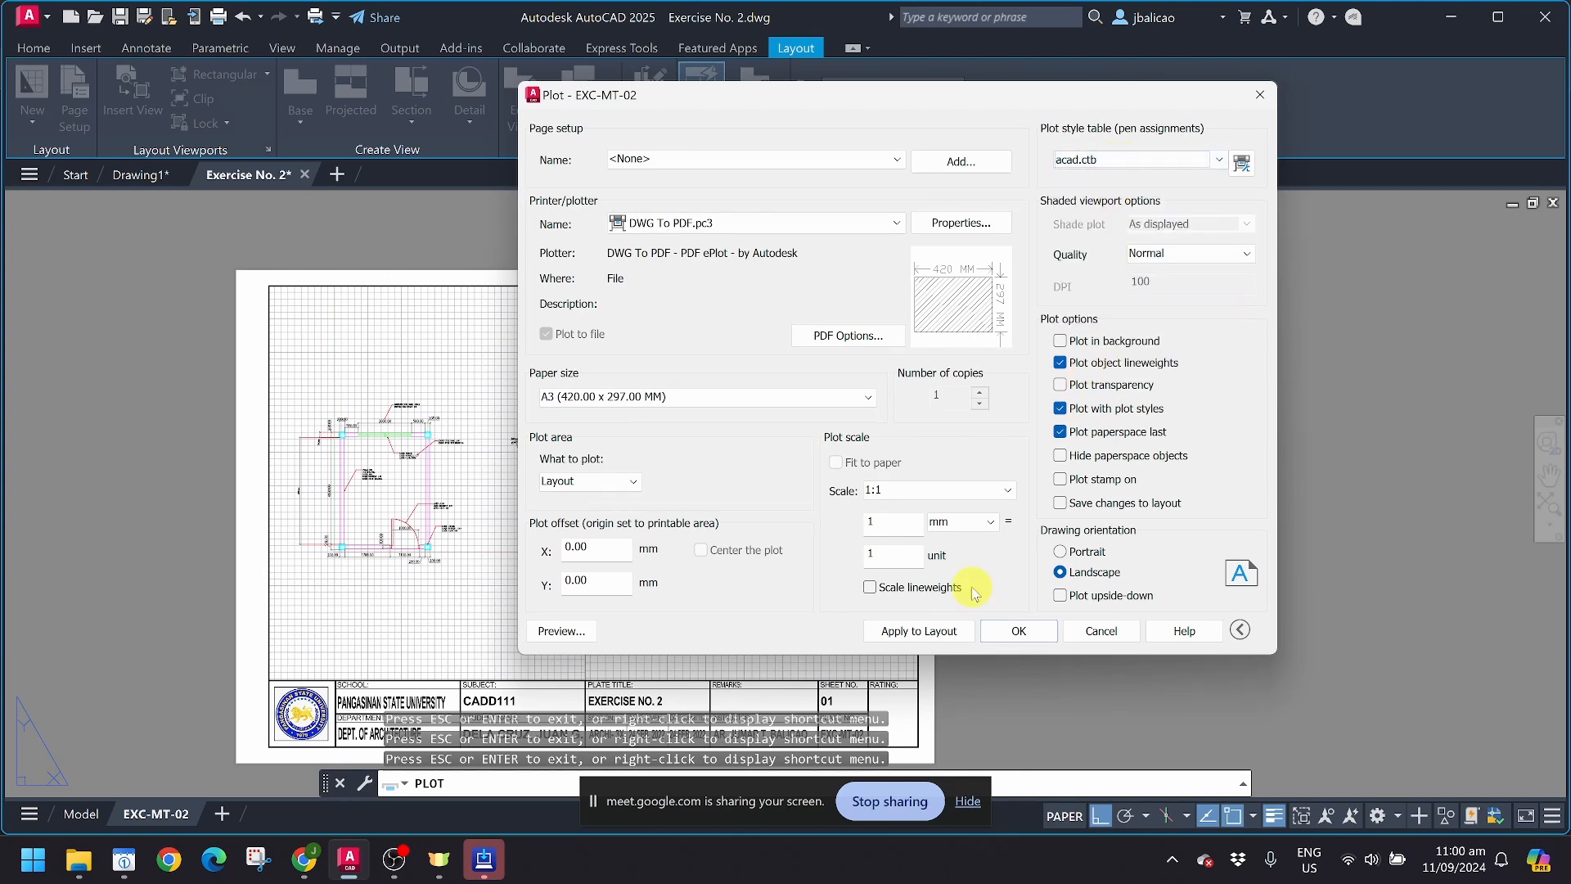
click(908, 630)
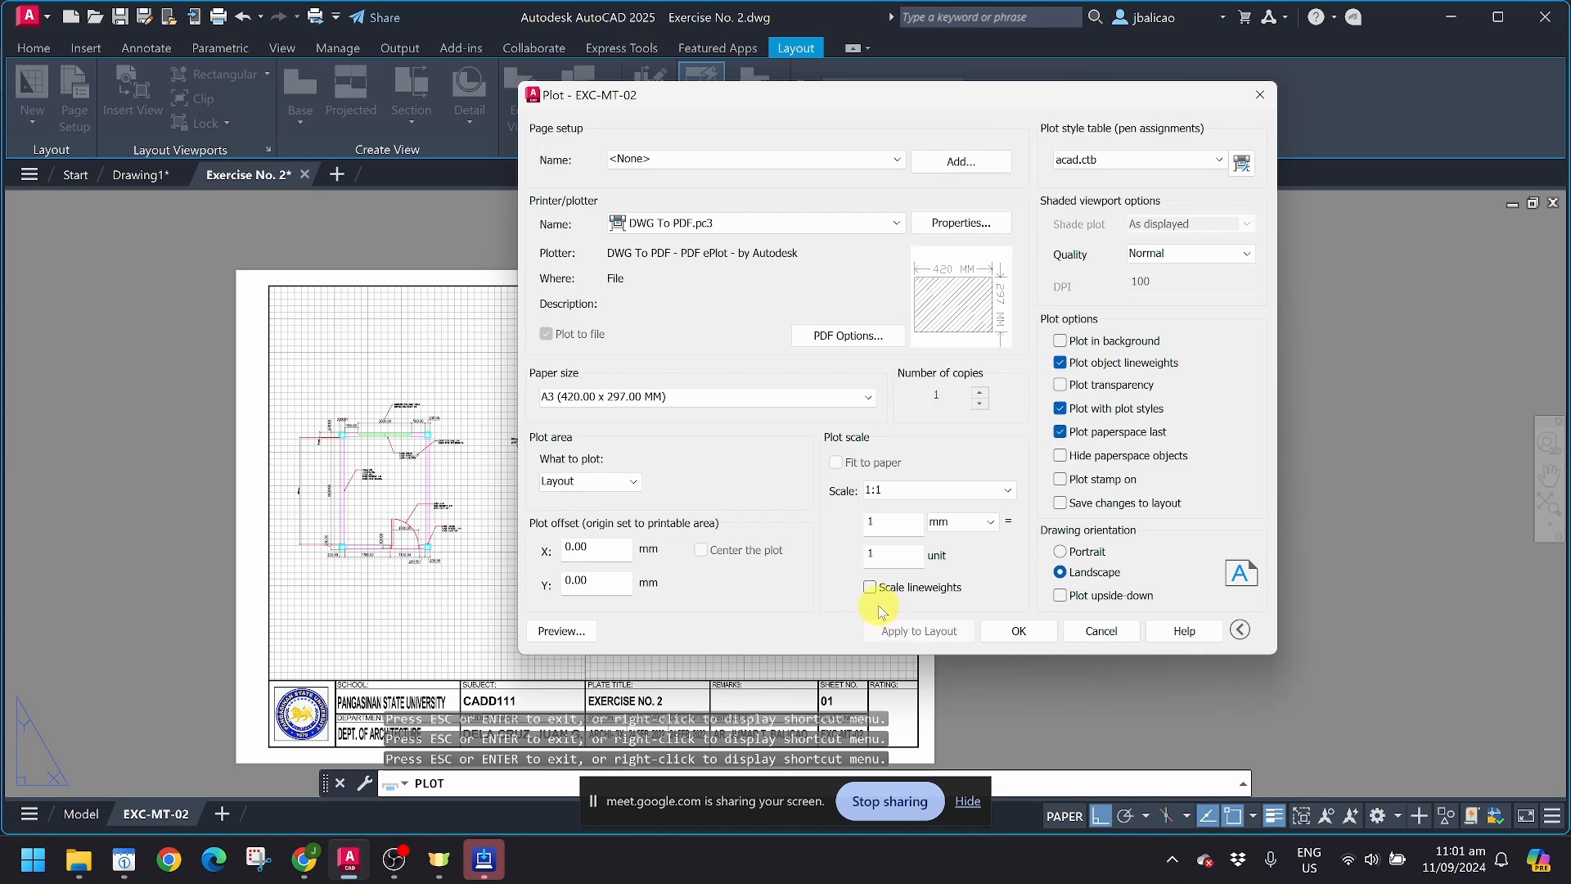
click(1082, 632)
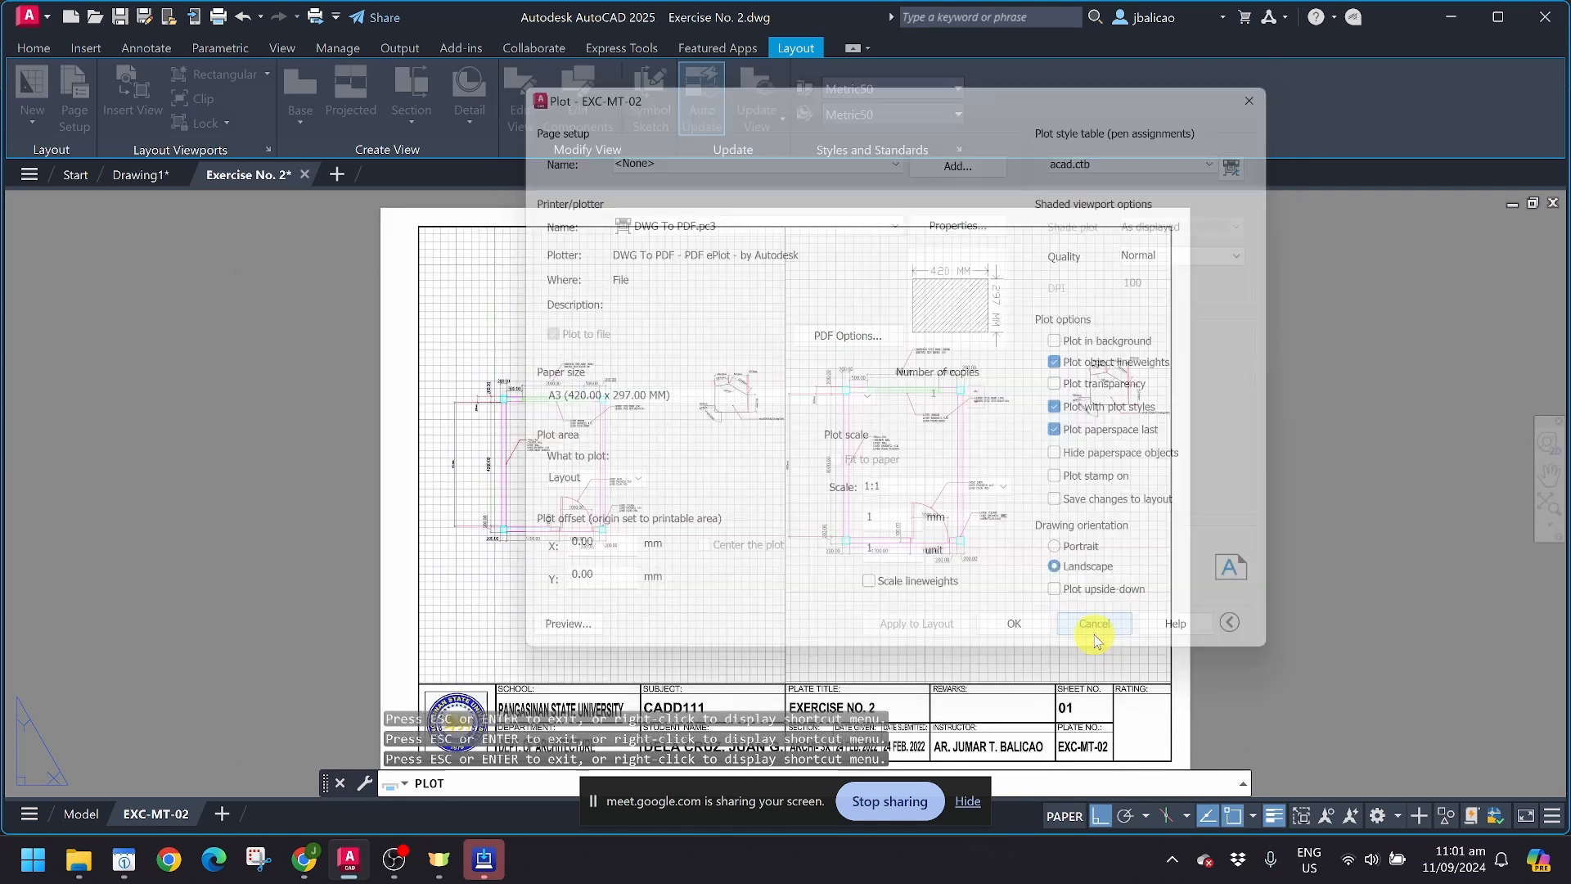
Step: Turn off plotting for the VPORT layer in the layer properties, widening the layer list and its Plot column
click(787, 589)
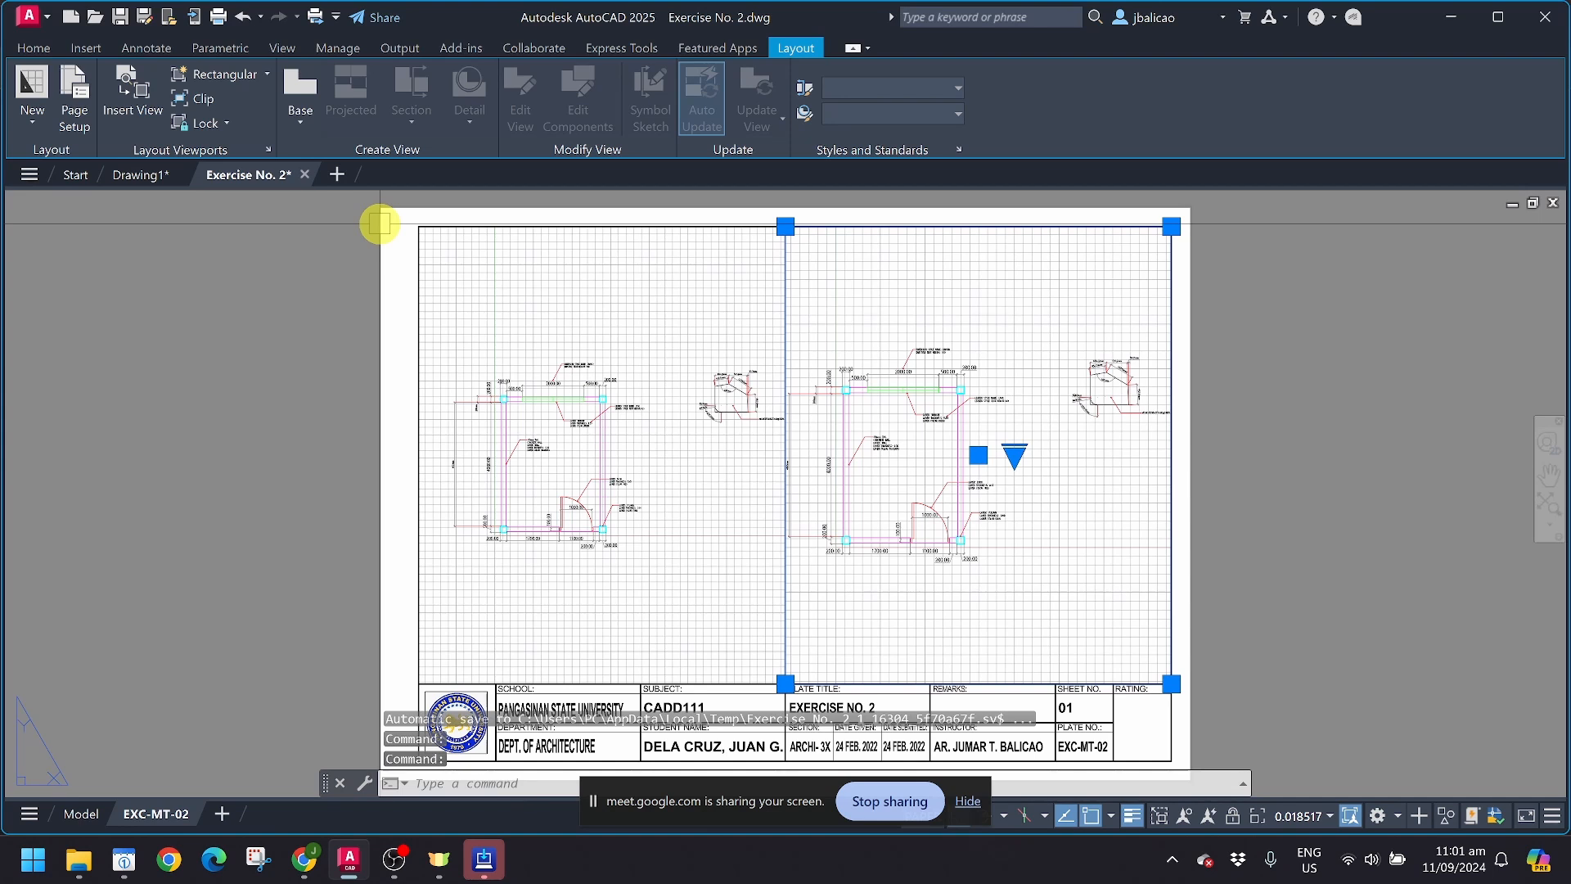
key(Escape)
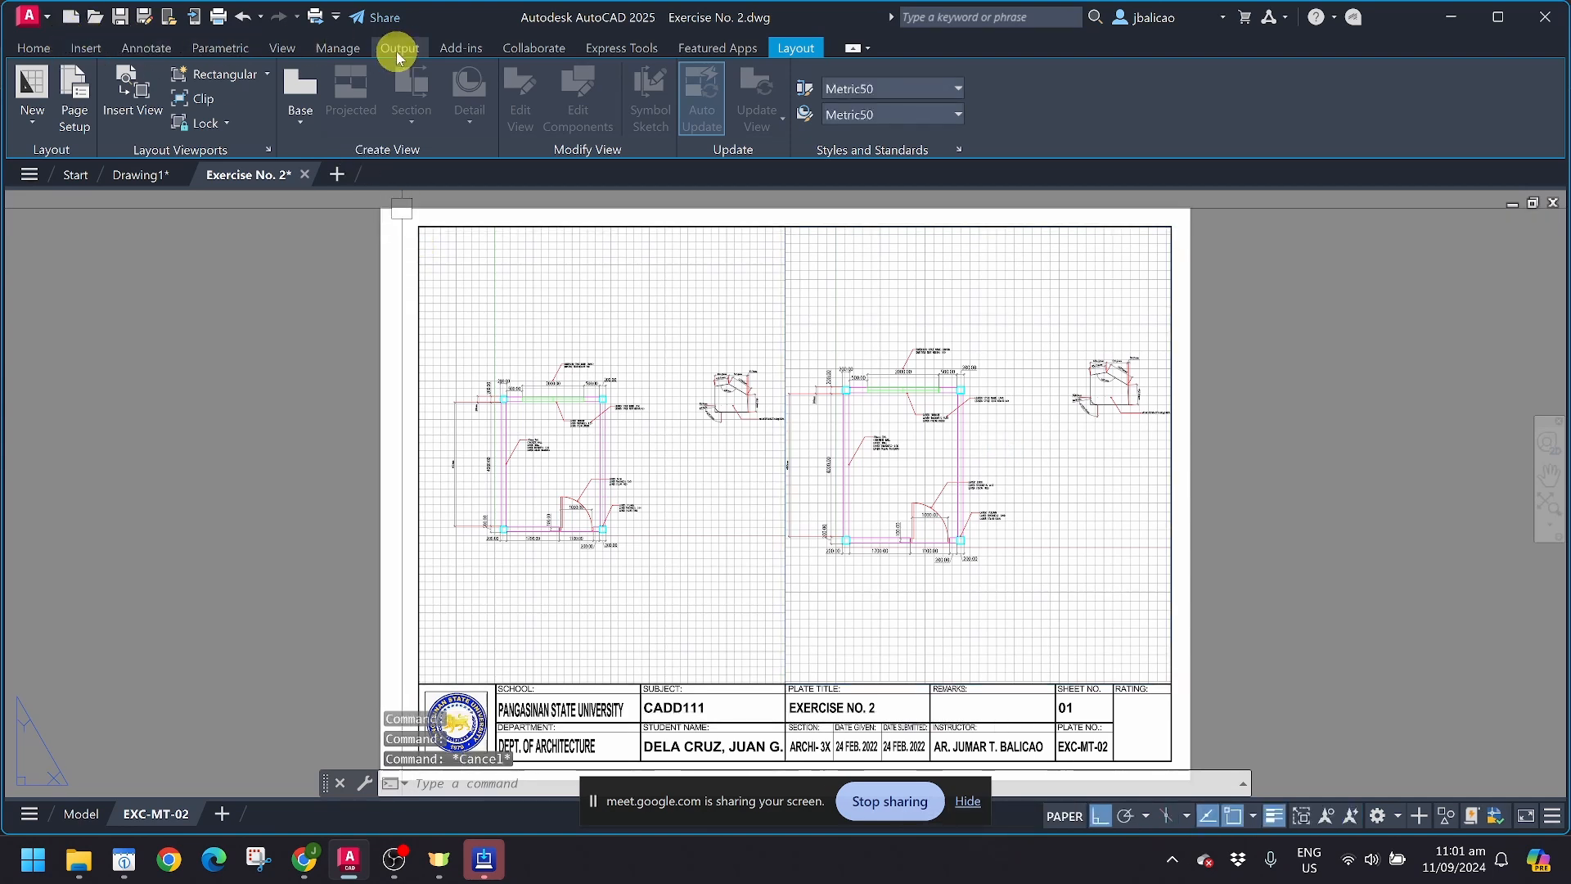
click(39, 49)
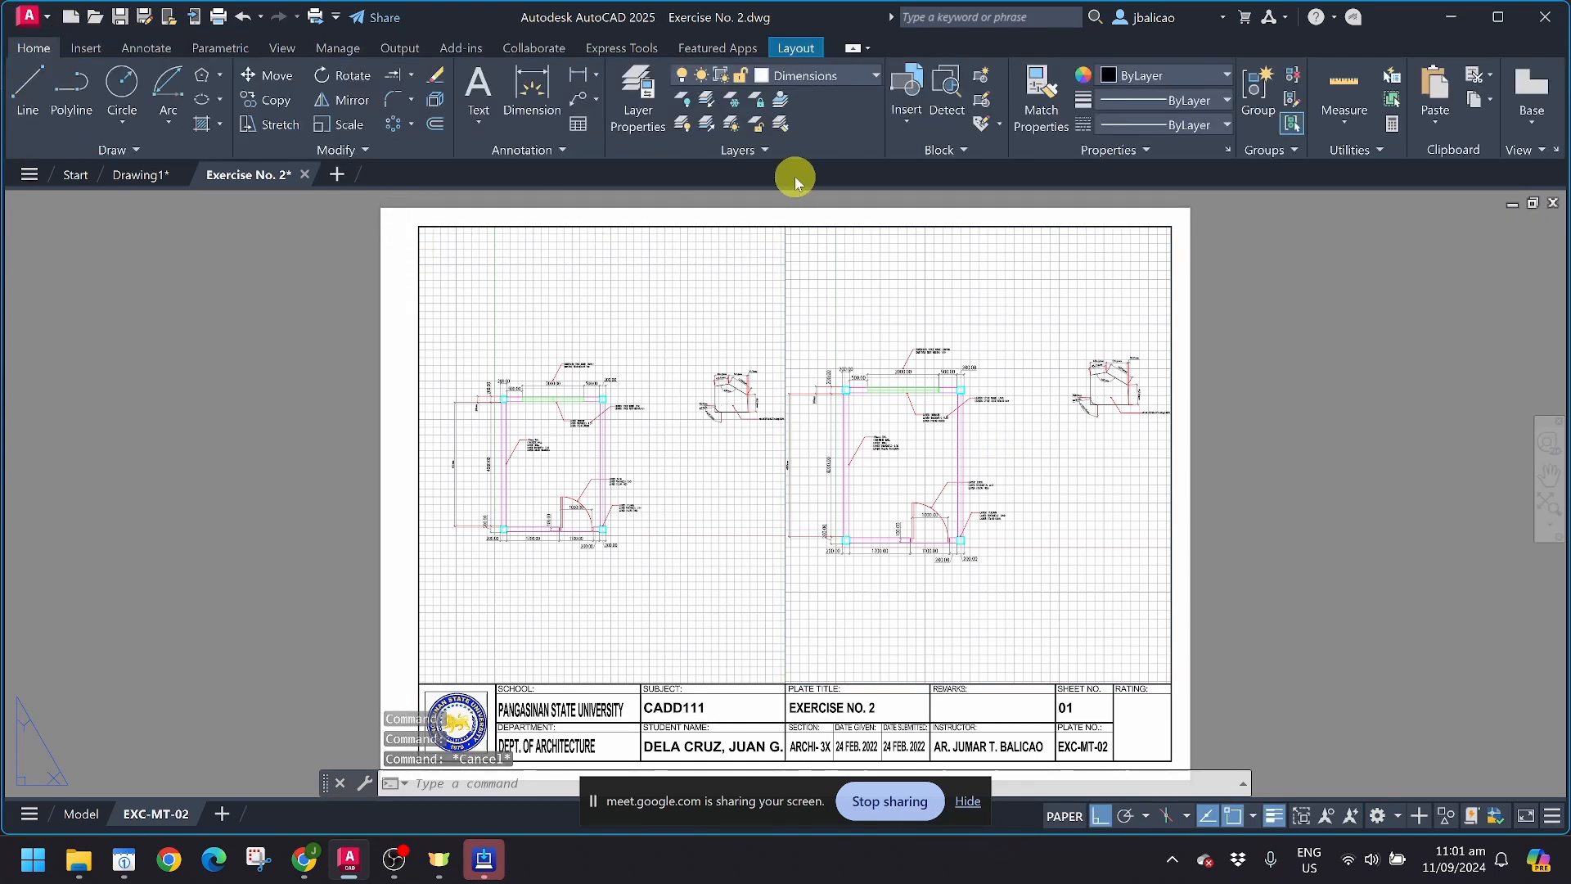
click(636, 106)
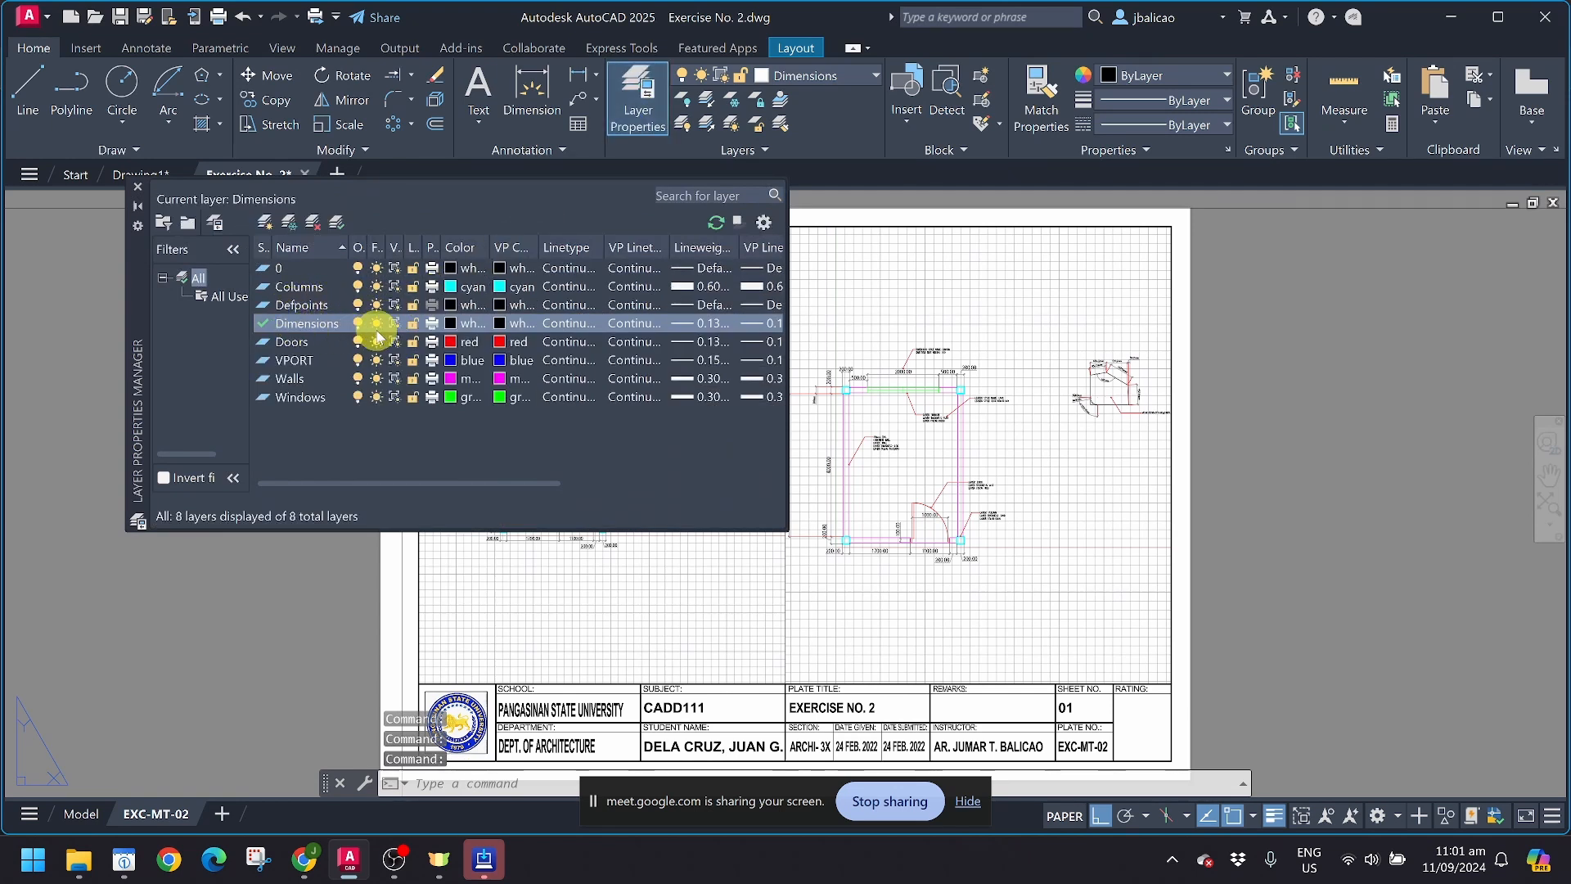
click(305, 362)
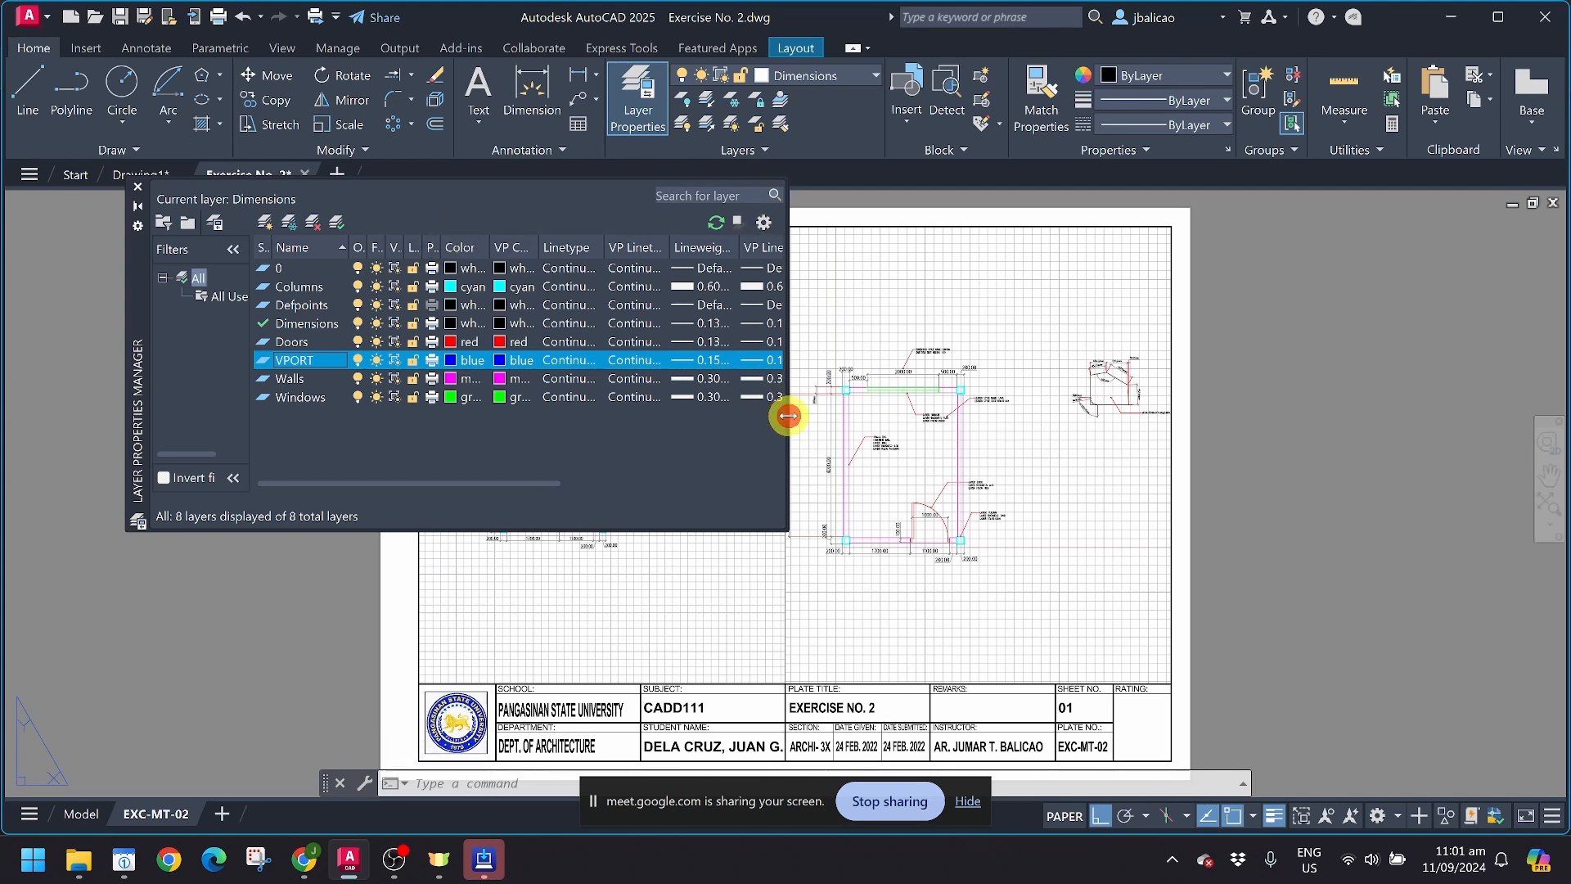
drag(788, 416, 1467, 409)
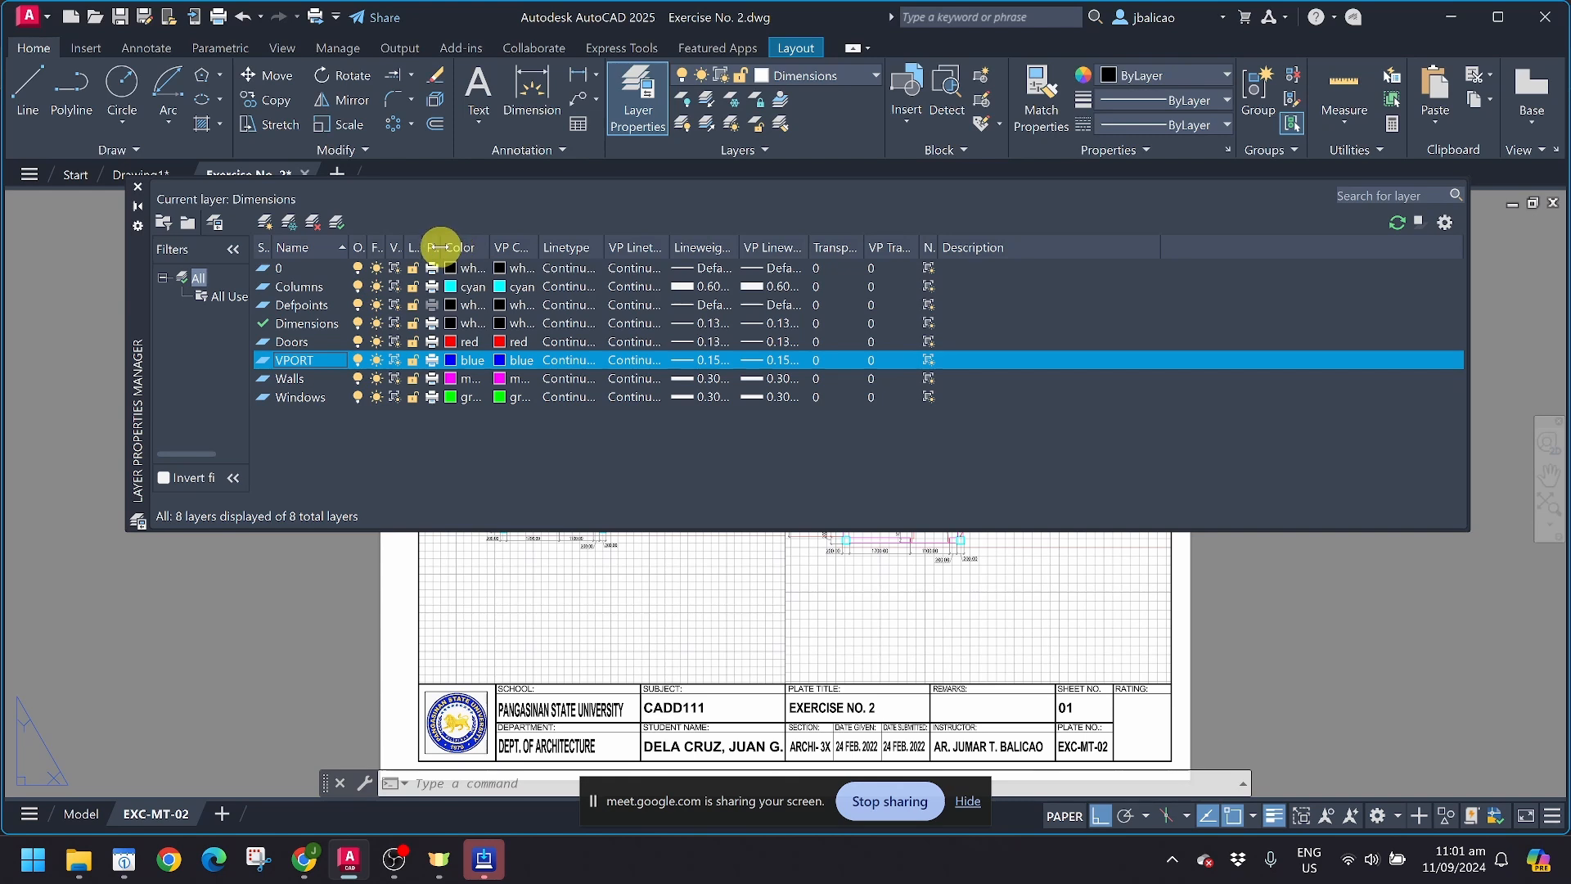
drag(443, 247, 557, 247)
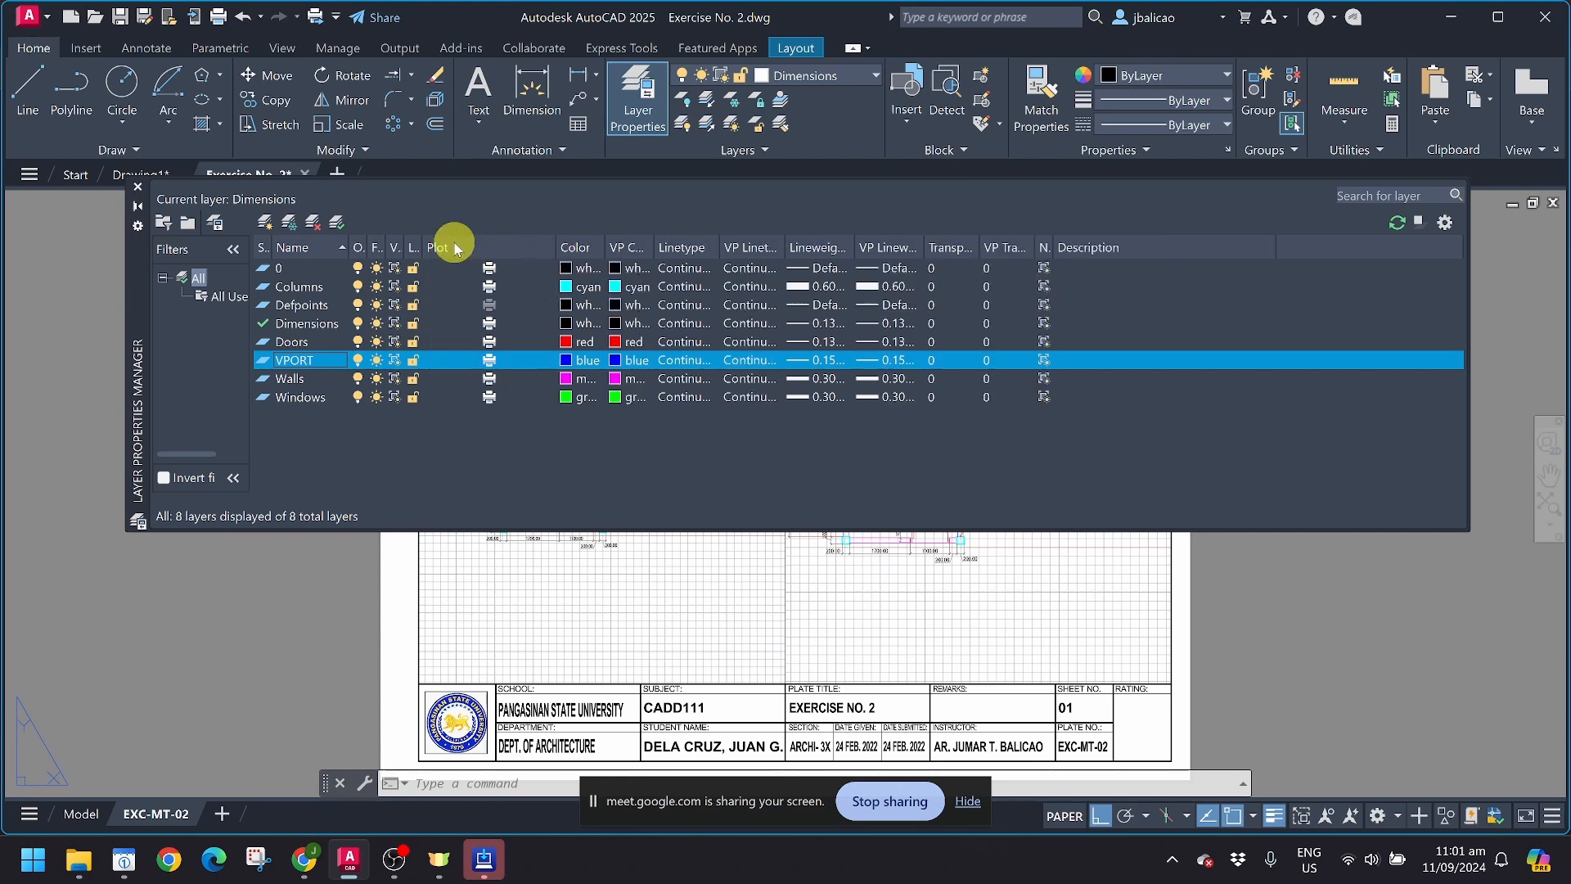
click(489, 360)
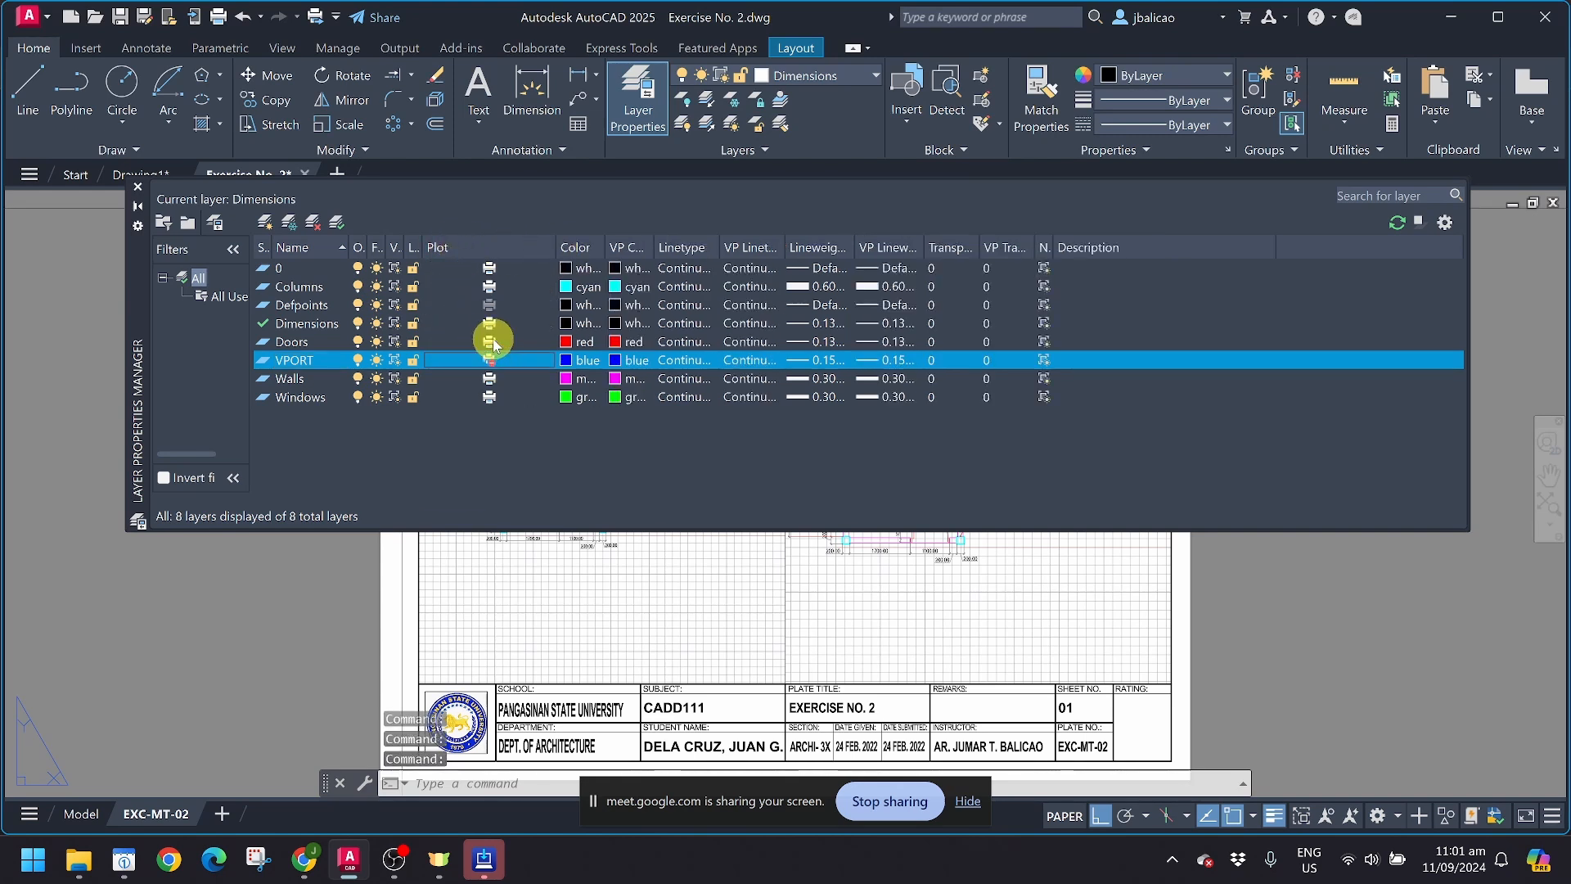
click(137, 190)
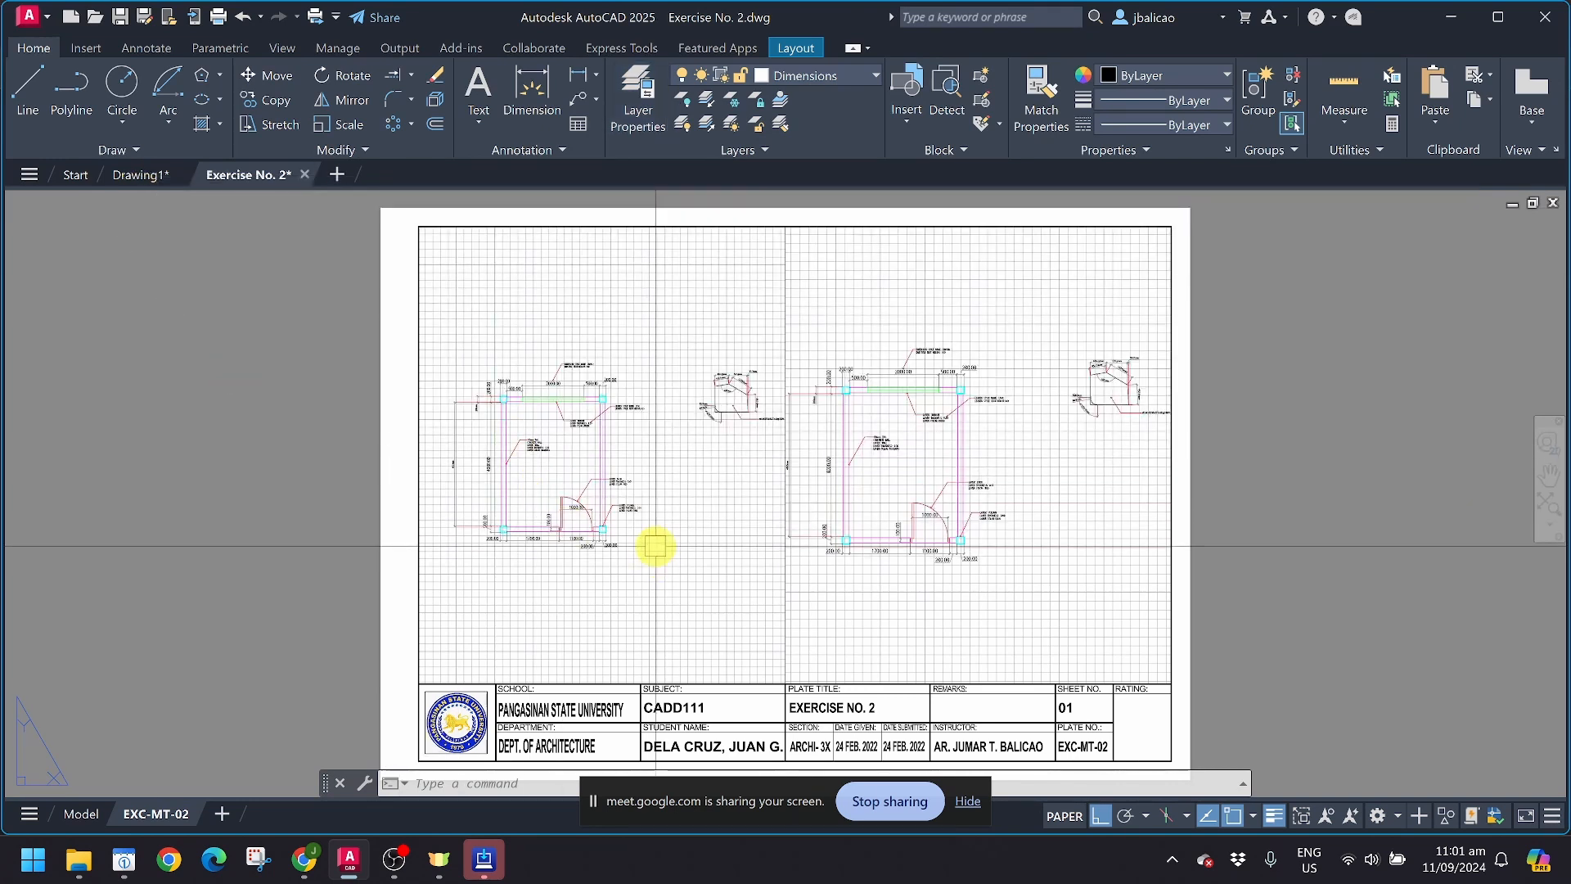
Step: Preview the EXC-MT-02 plot to check the line dividing the two viewports, and exit without plotting
key(ctrl+p)
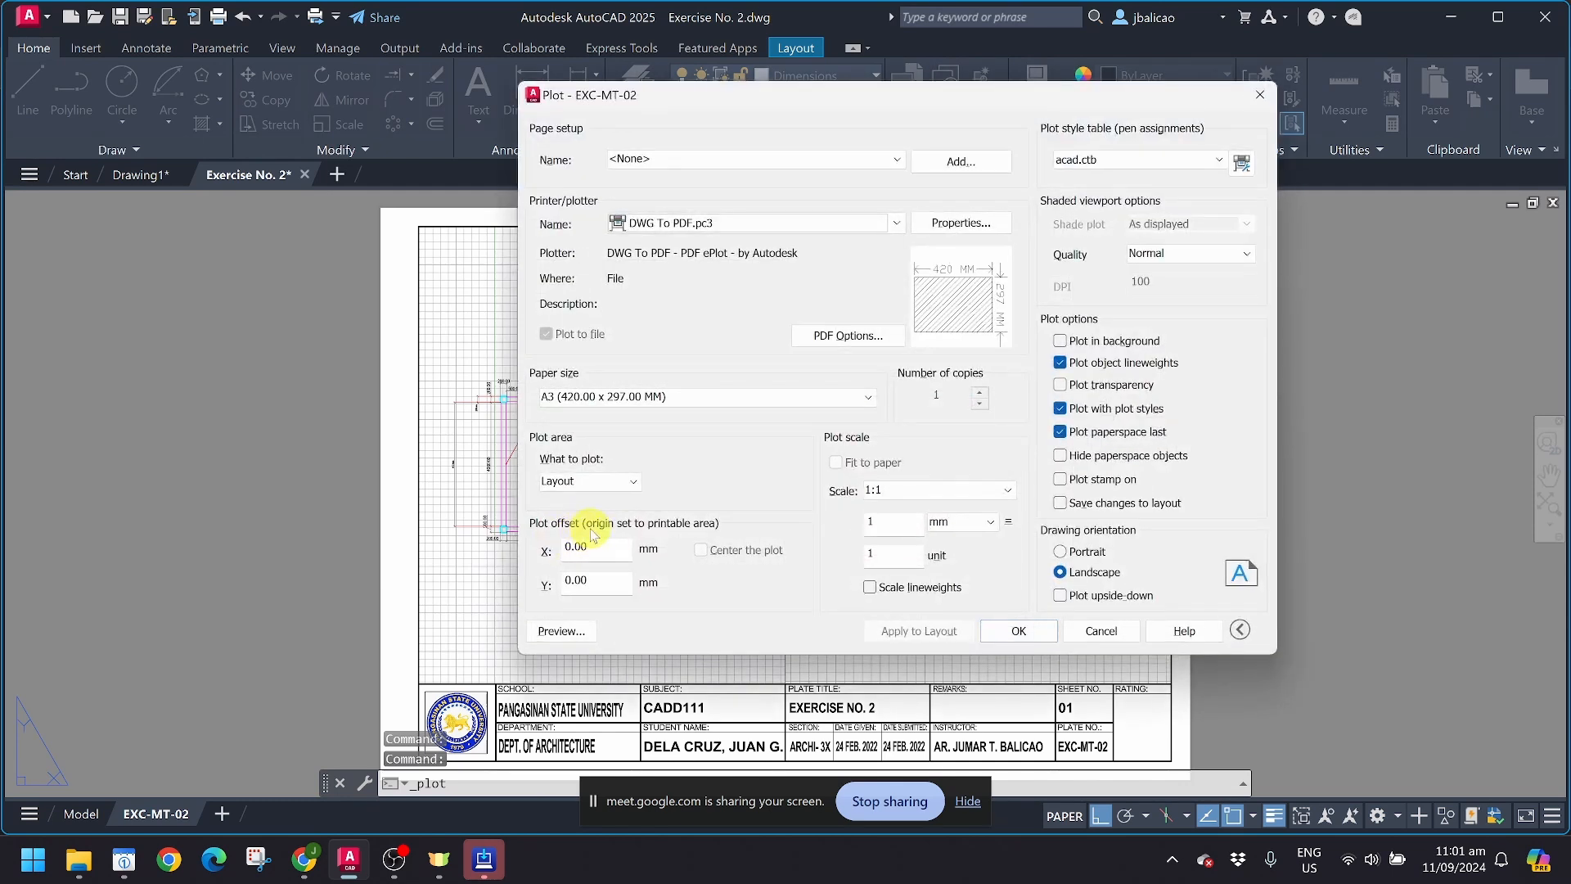
click(562, 631)
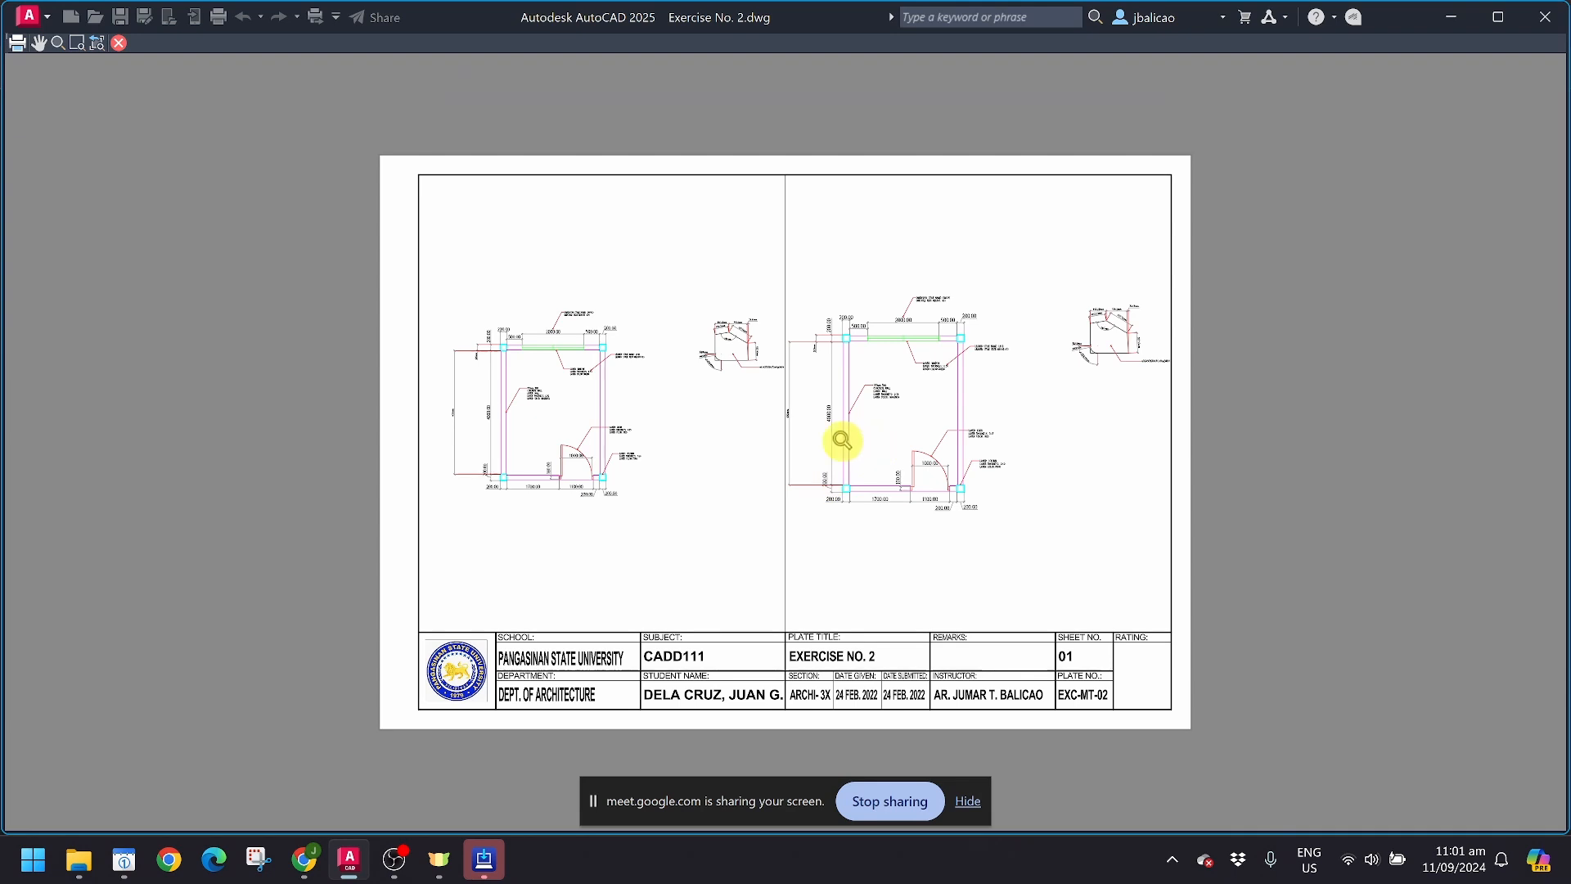
scroll(810, 446, up, 6)
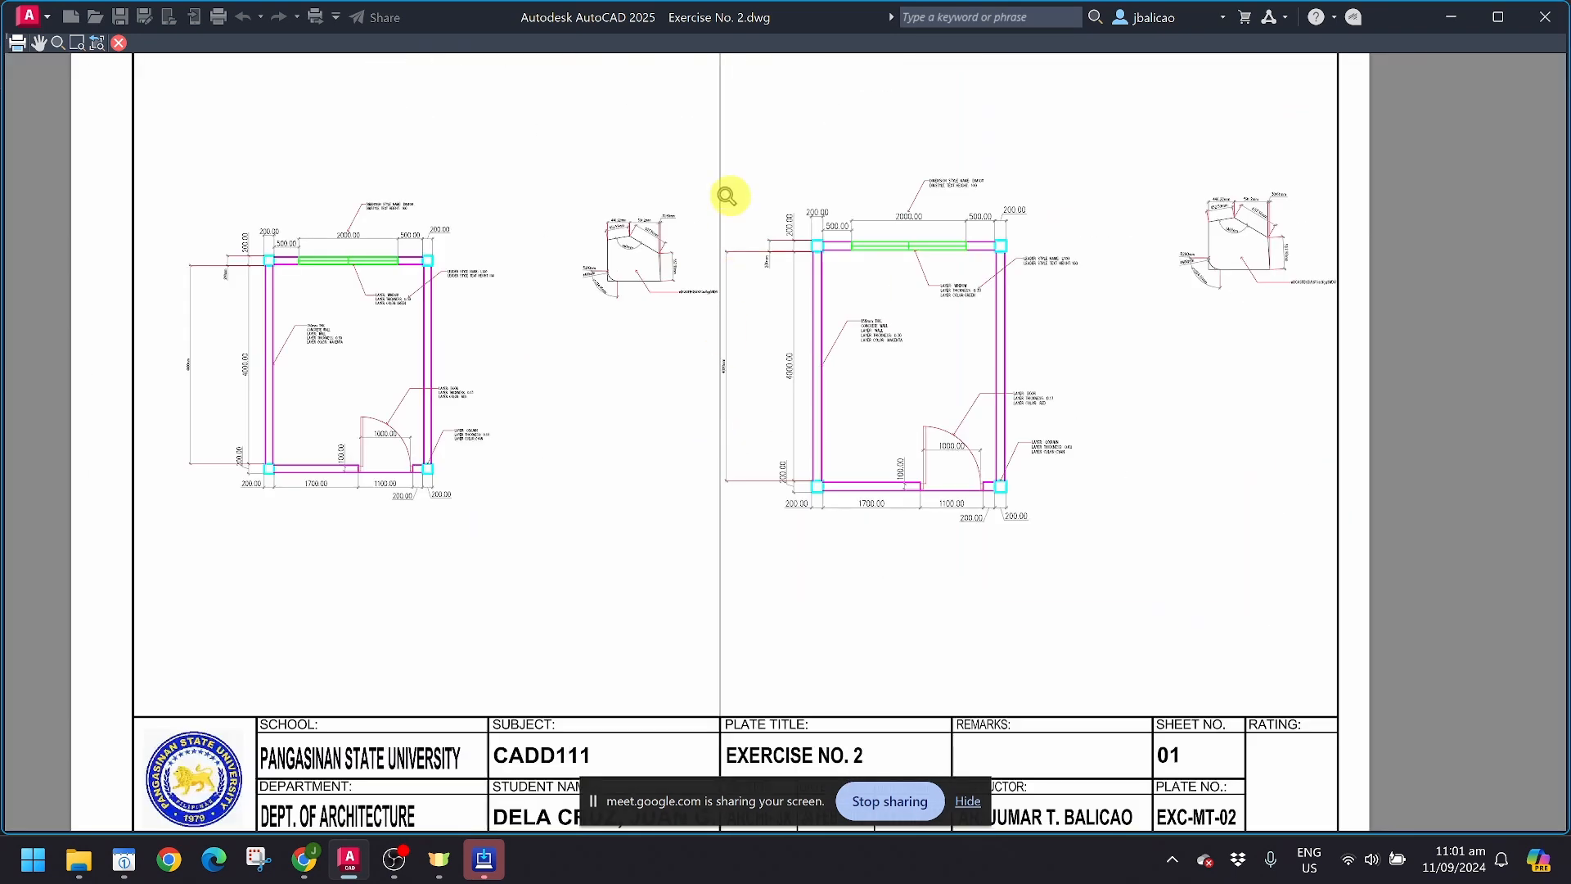
scroll(727, 197, down, 2)
key(Escape)
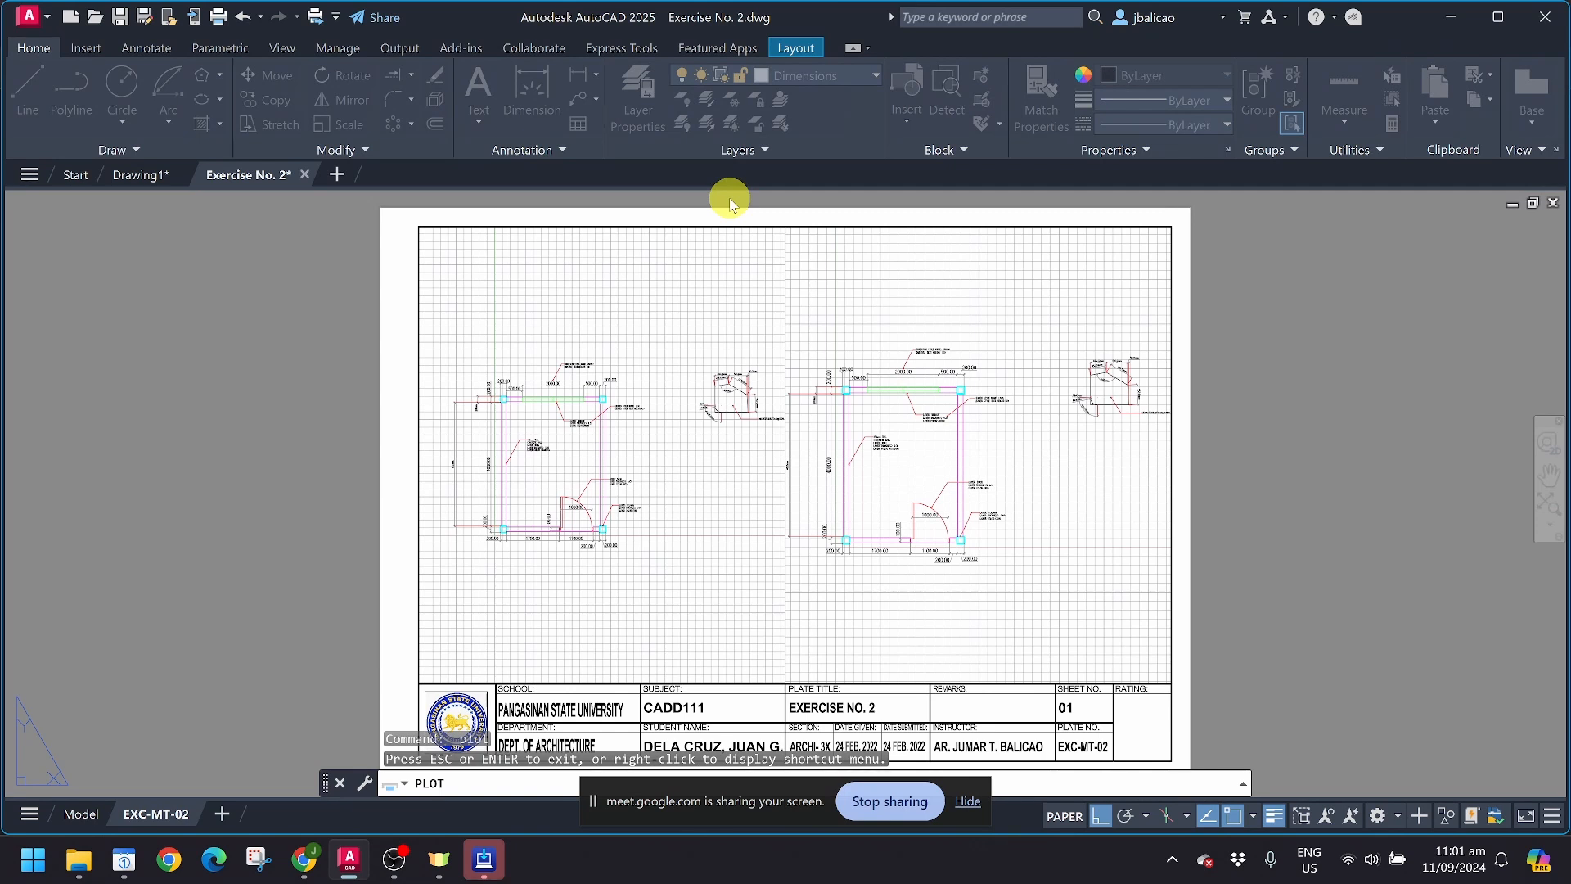
click(1082, 630)
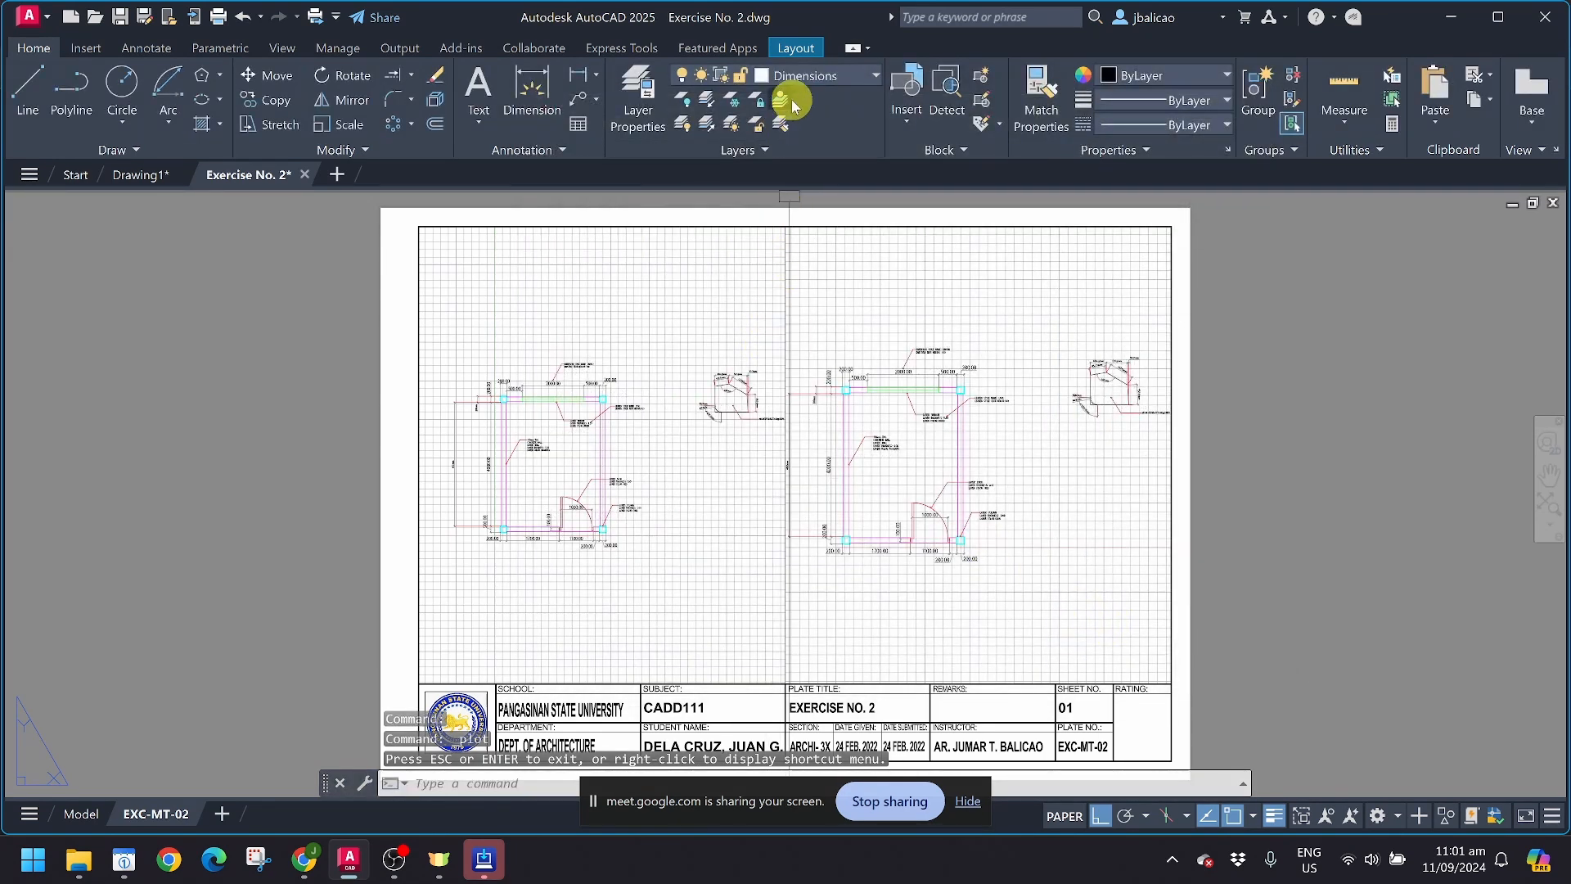
Step: Move the right and left viewport frames of the sheet onto the VPORT layer
click(784, 279)
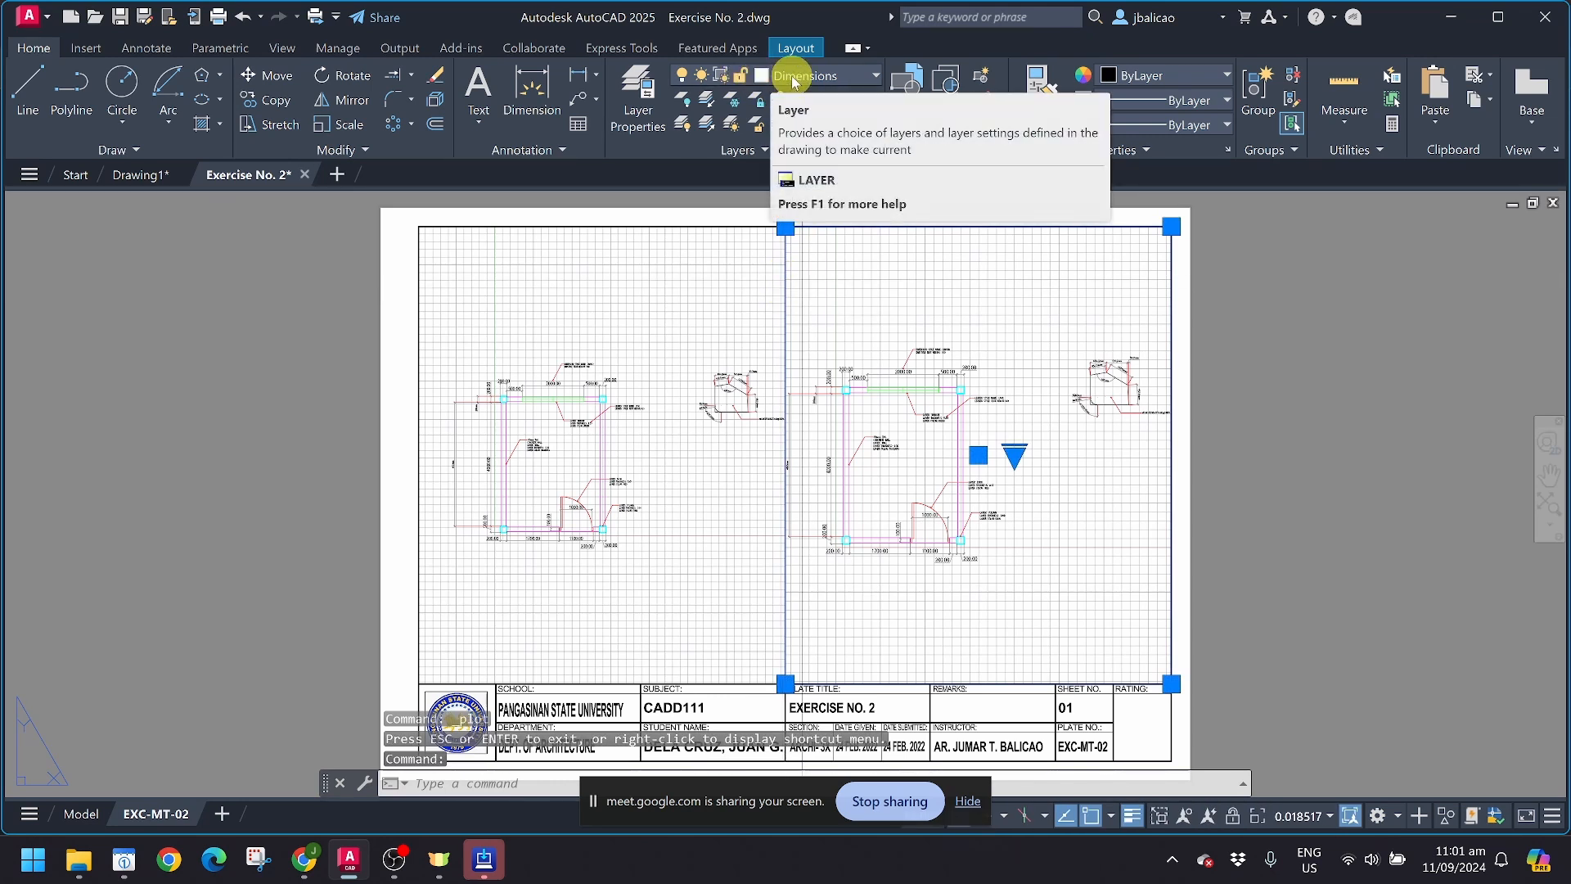
click(845, 79)
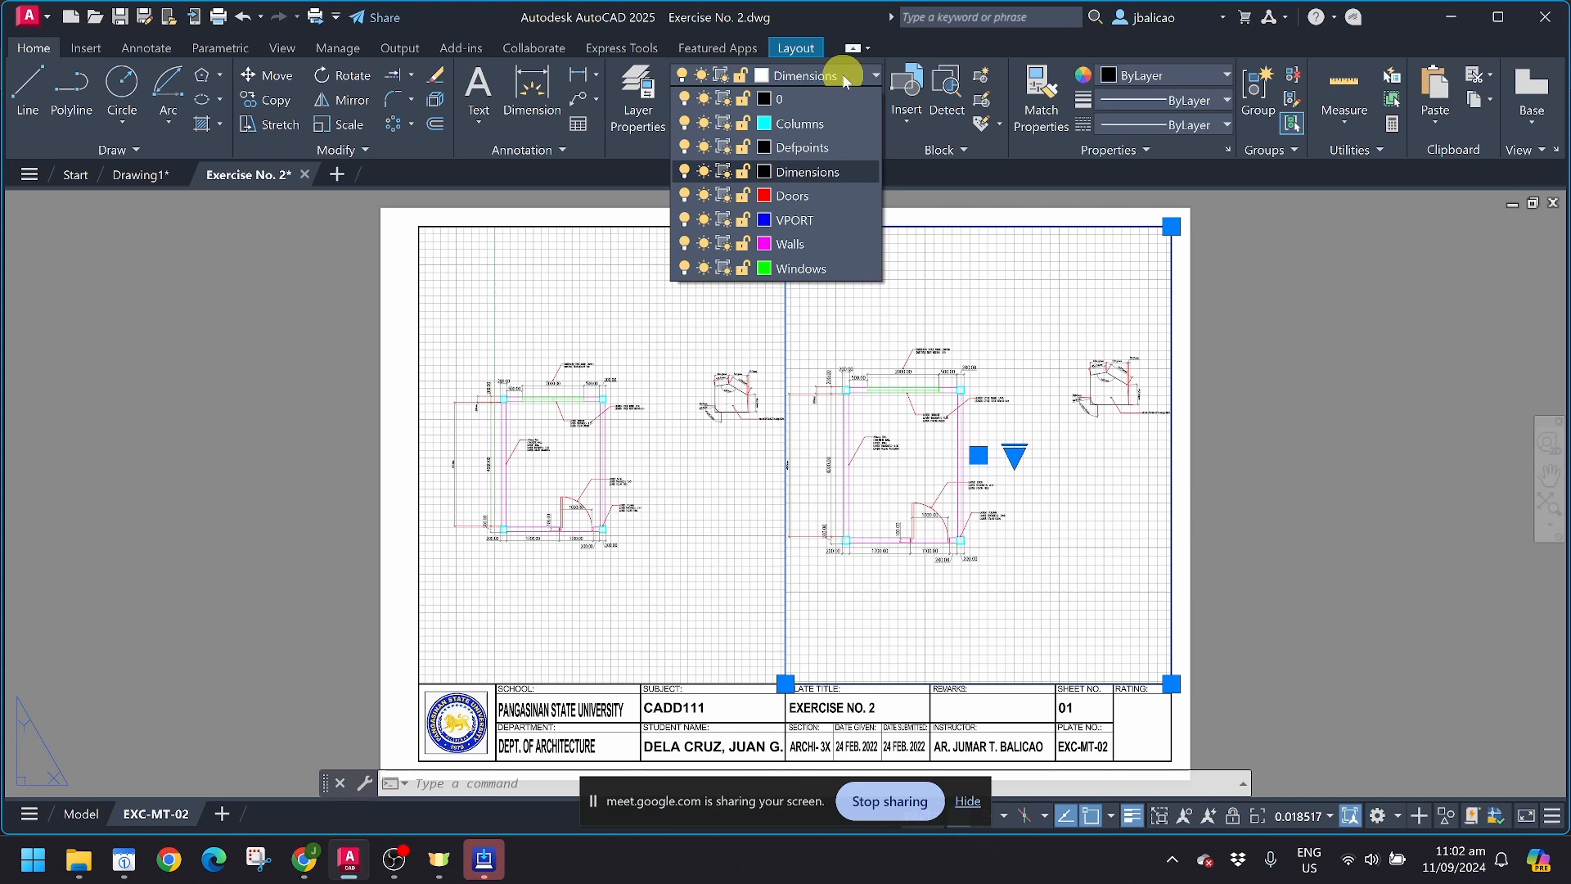
click(793, 220)
click(419, 551)
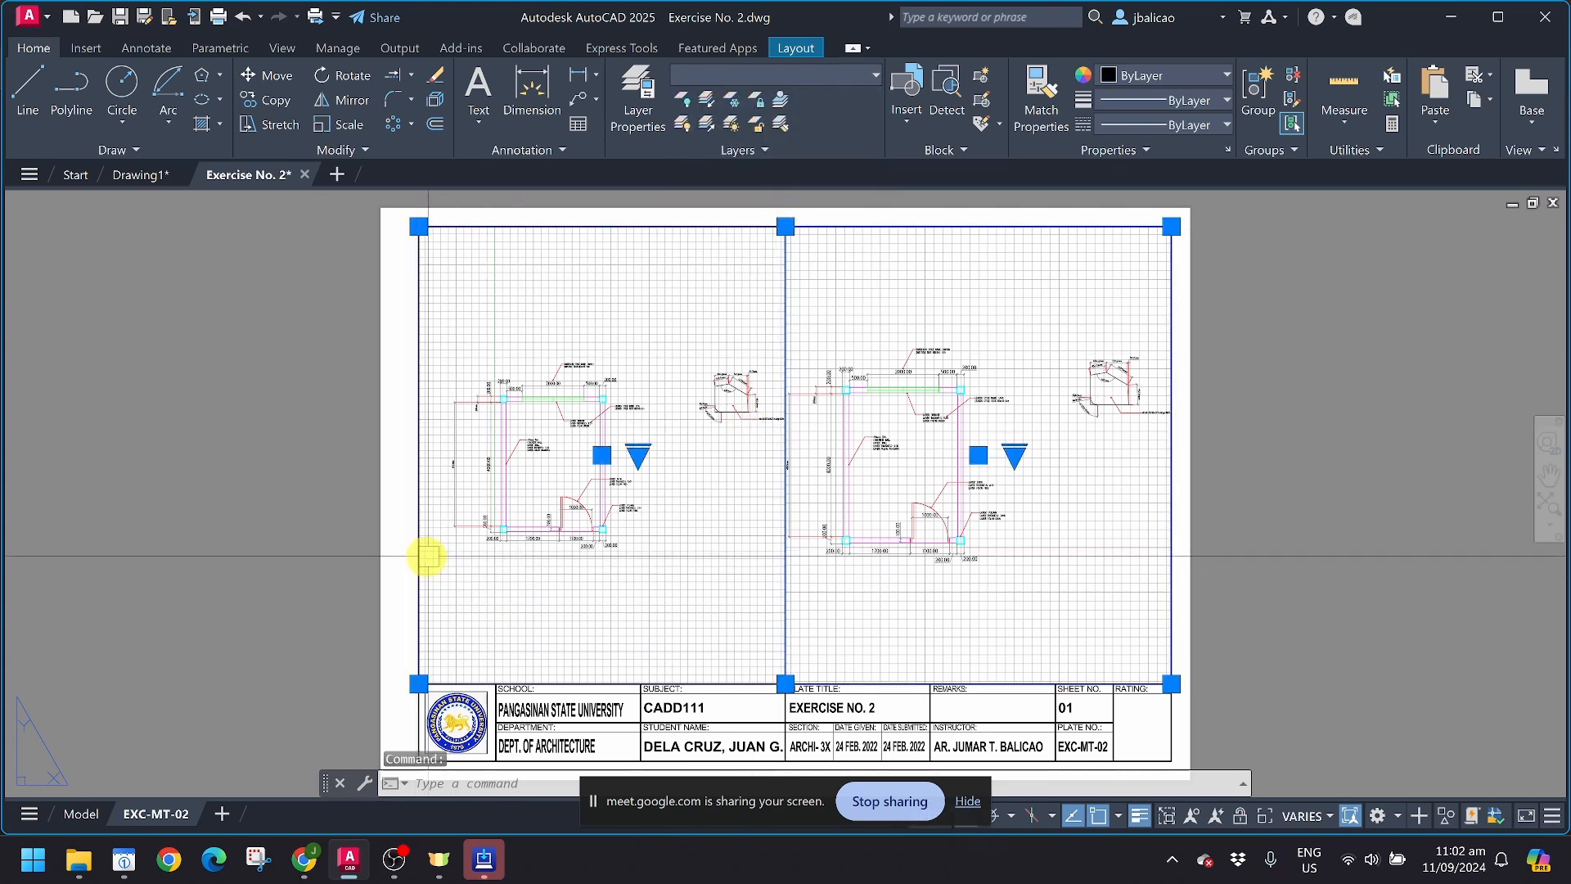
click(806, 75)
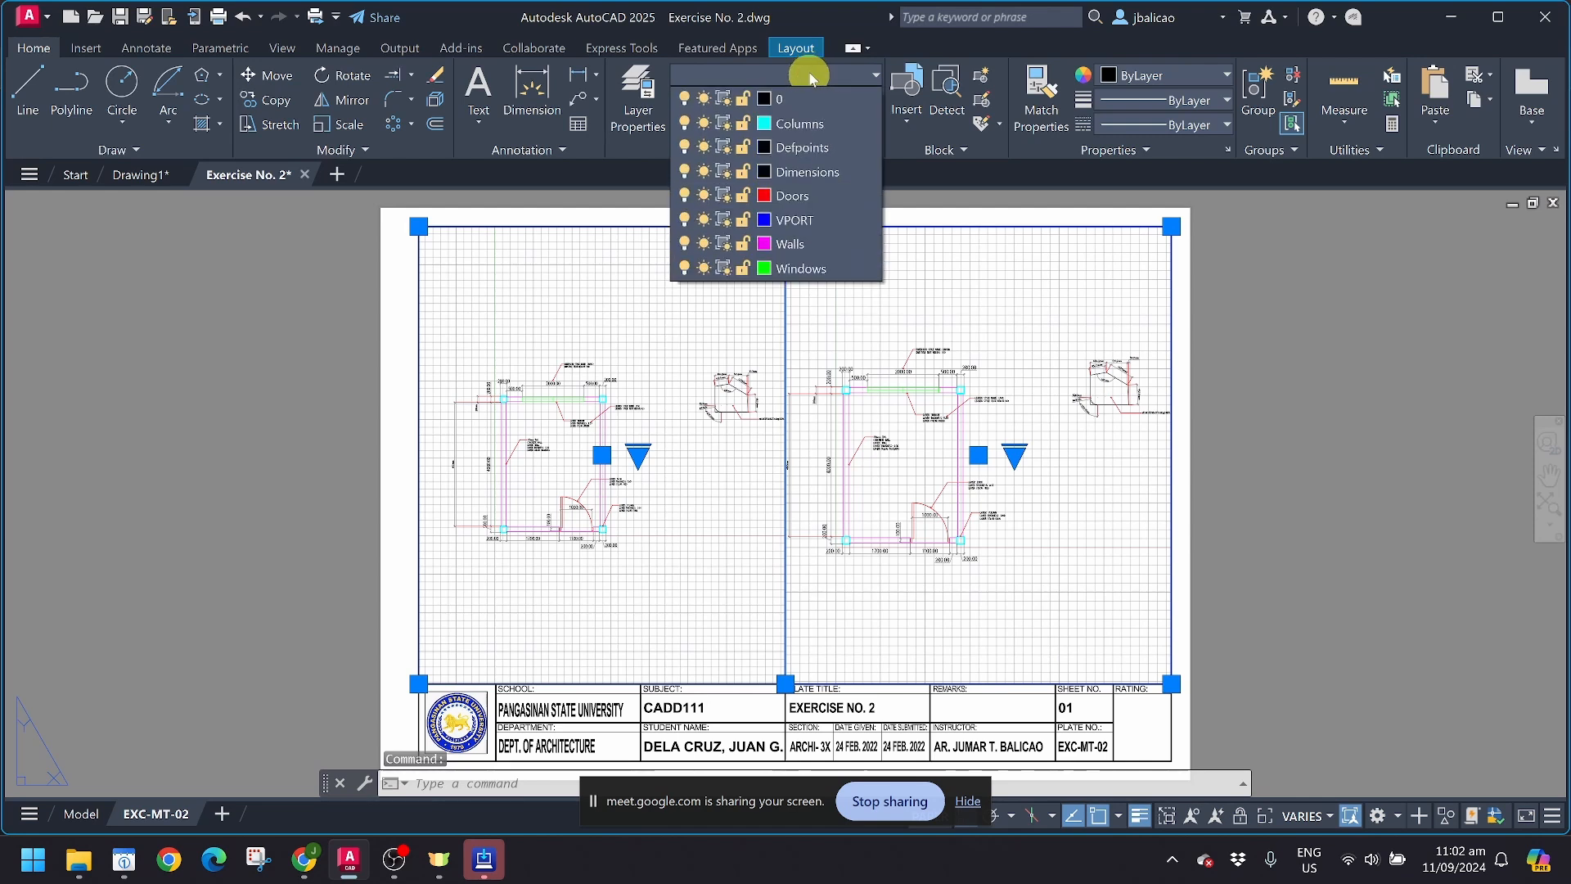
click(790, 218)
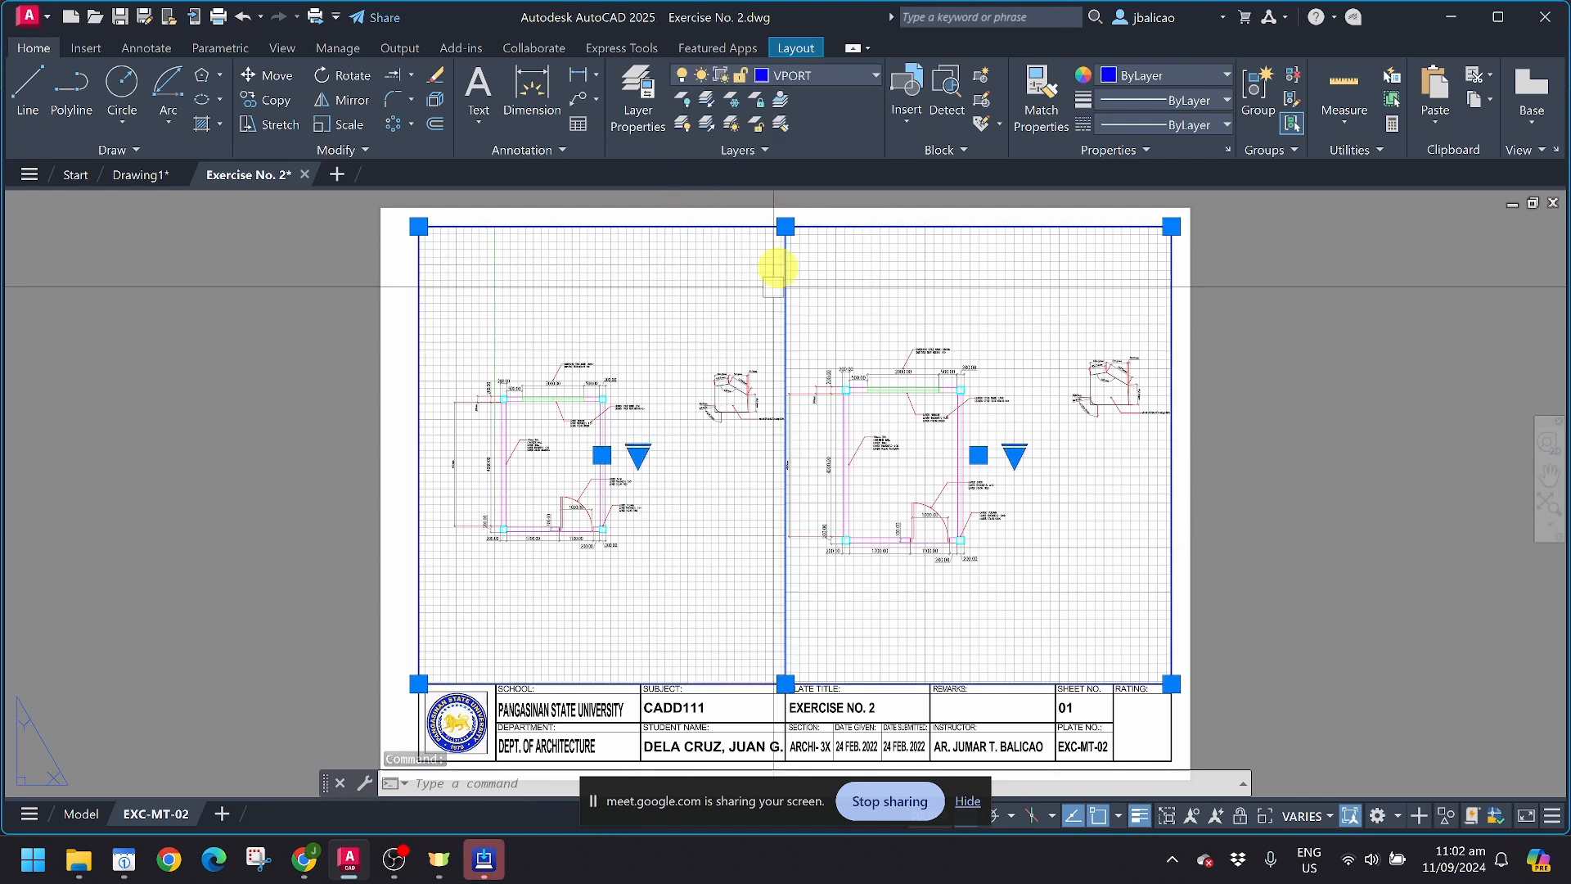
Step: Preview the plot with both viewport frames on the non-plotting VPORT layer, and exit without plotting
key(ctrl+p)
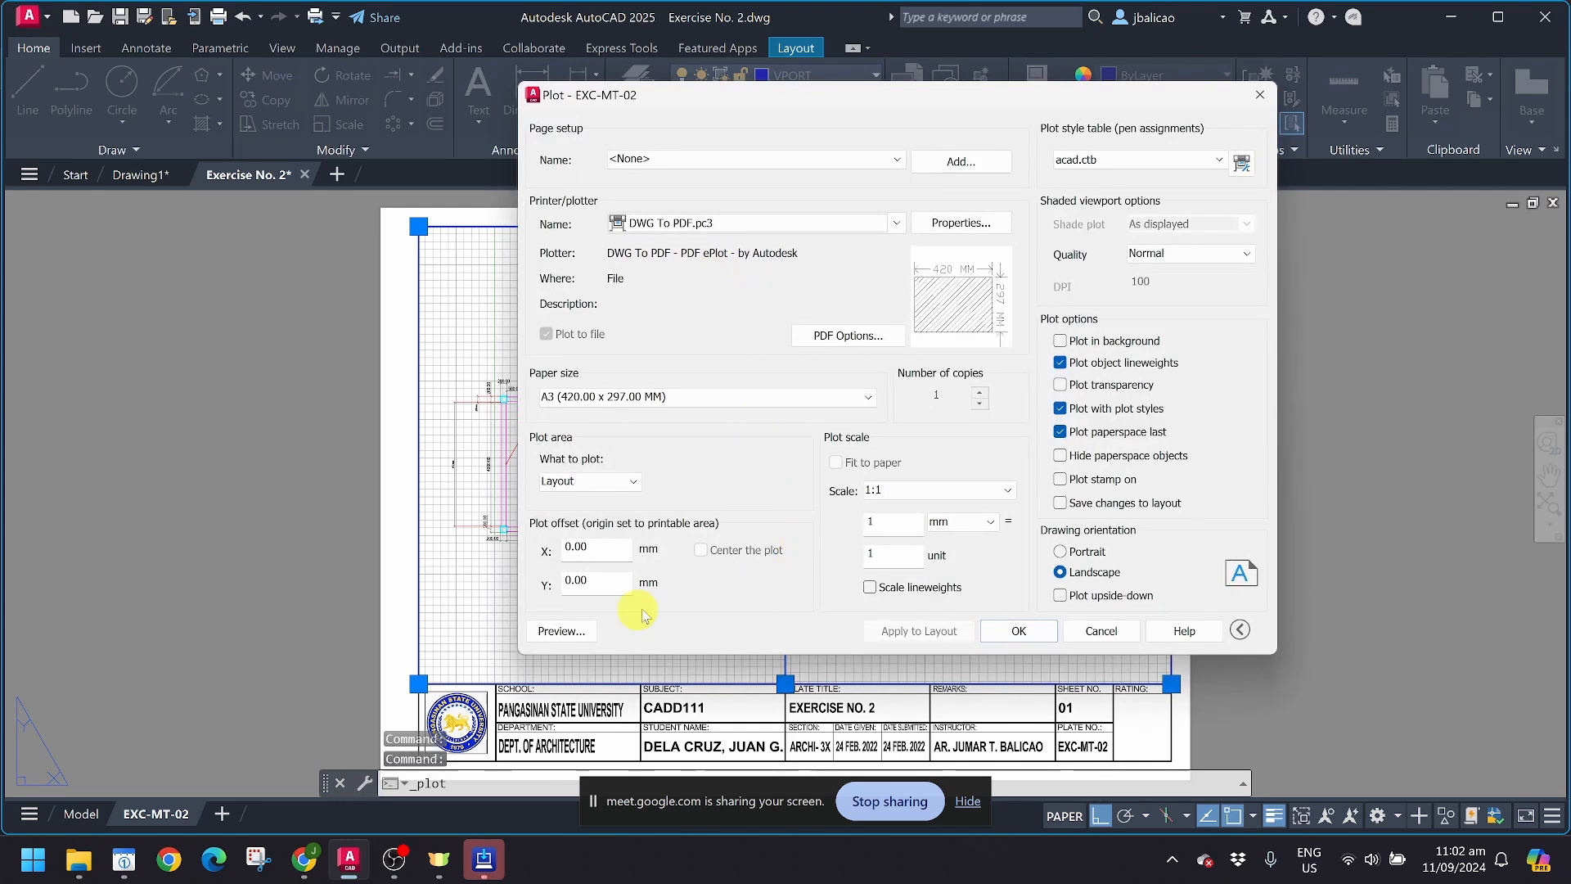
click(549, 632)
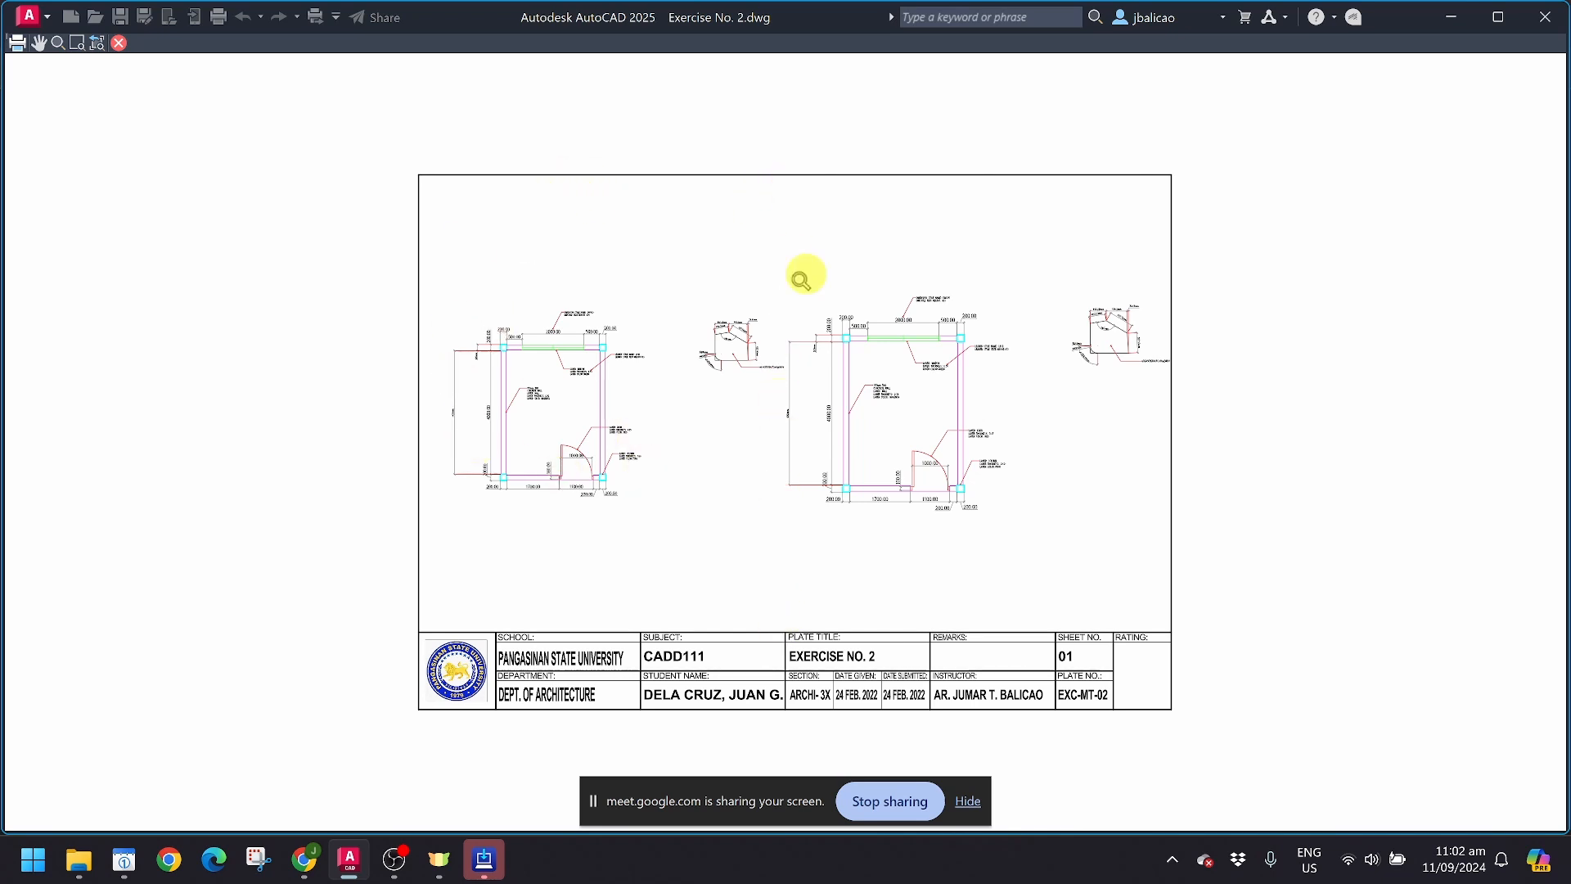
key(Escape)
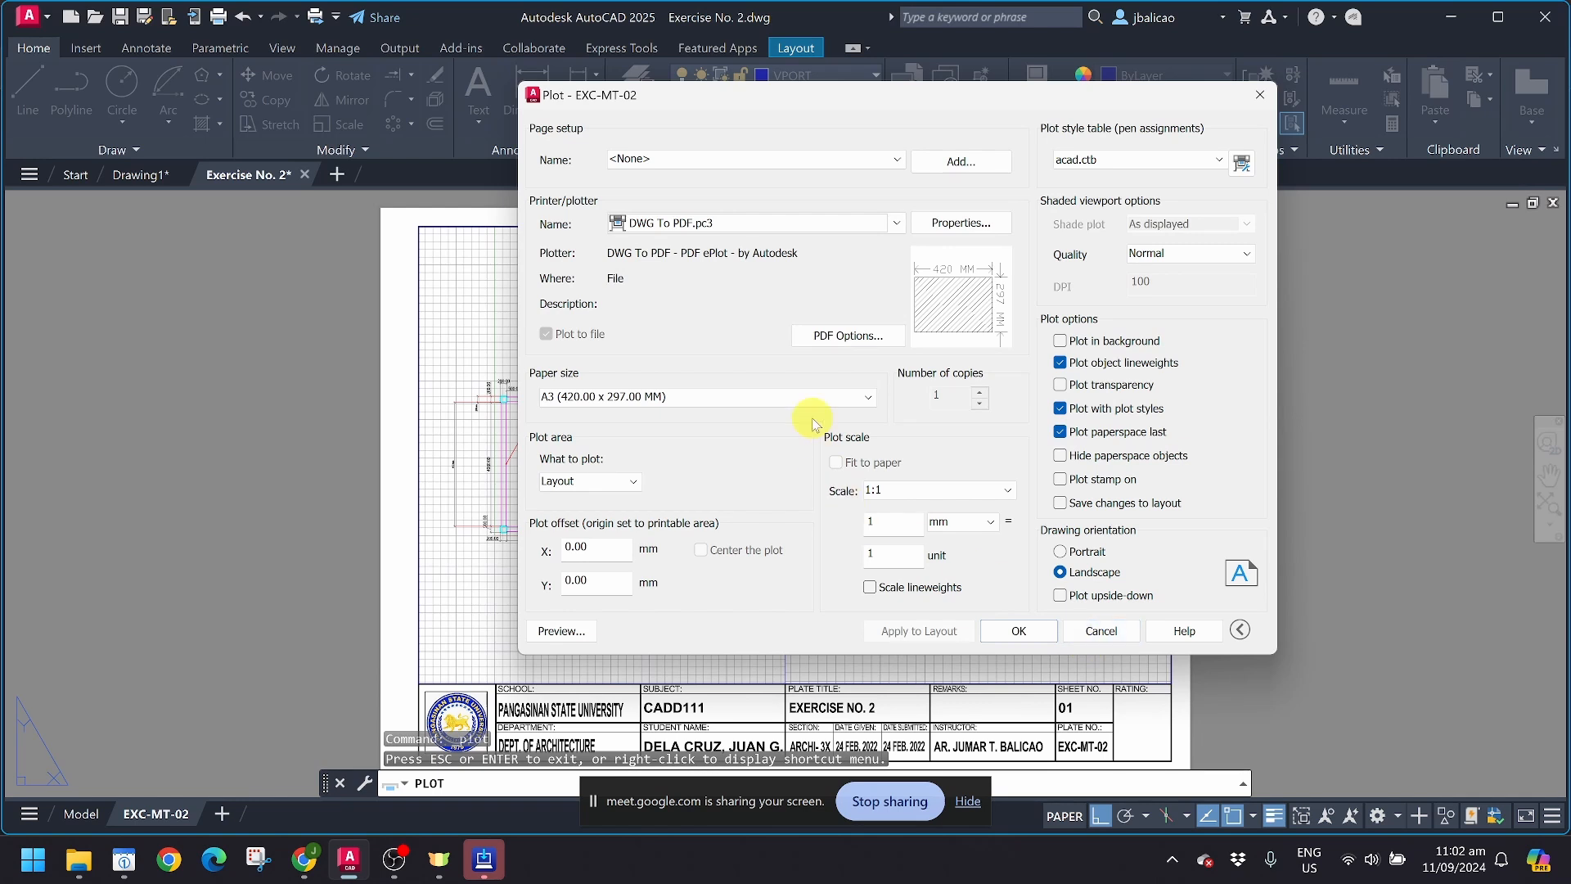
click(1115, 632)
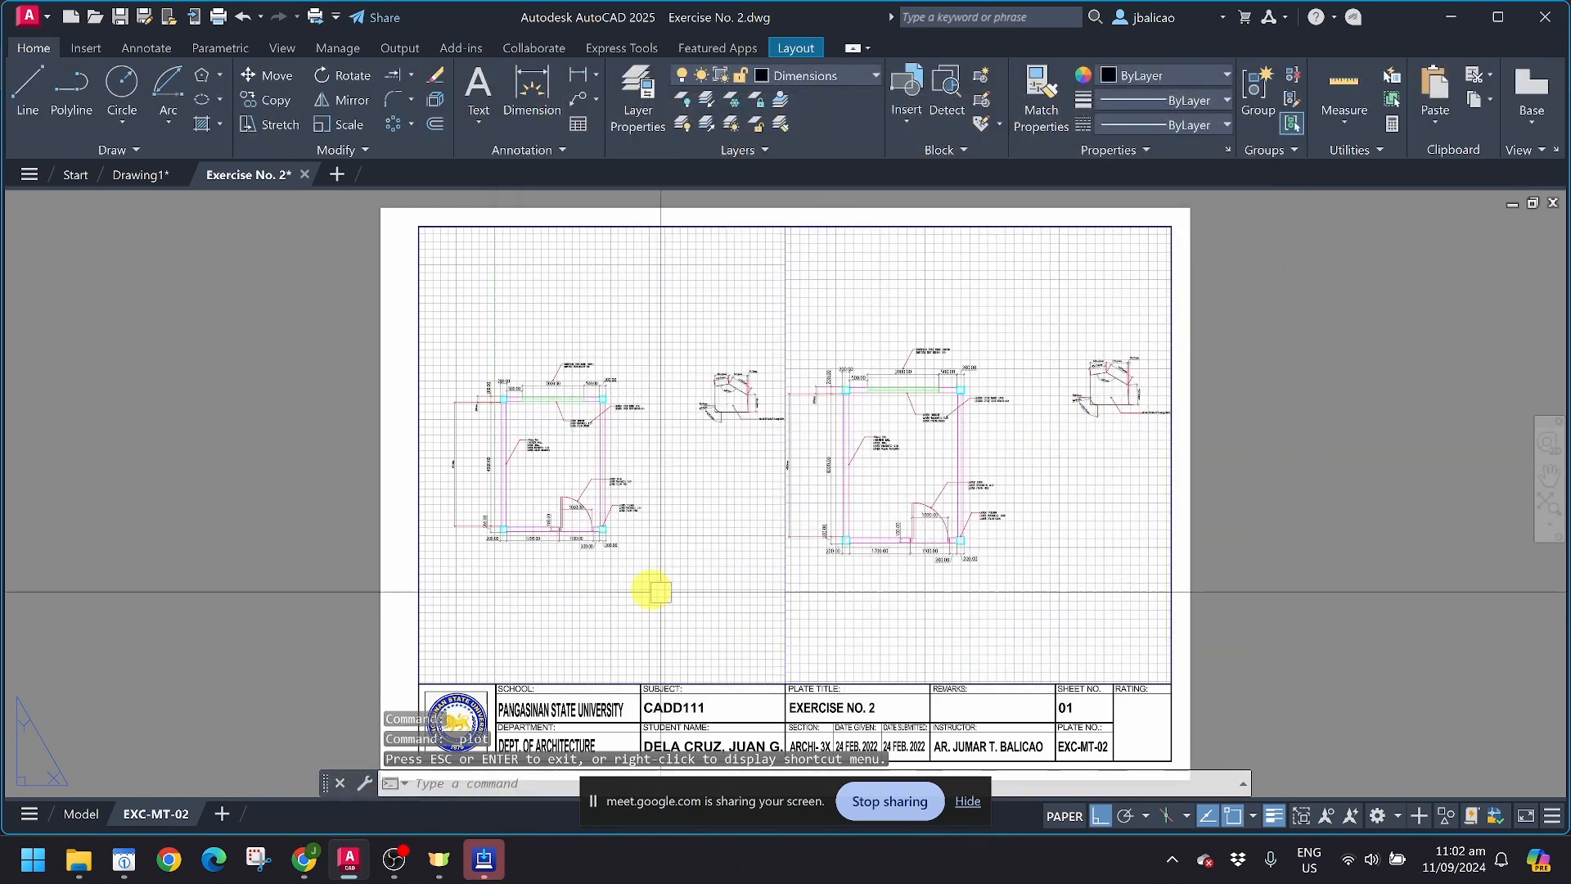
Step: Fill the sheet's left viewport with the rectangular floor plan by zooming to a window around it inside the viewport
double_click(614, 496)
middle_drag(610, 501, 670, 450)
text(Z)
key(Return)
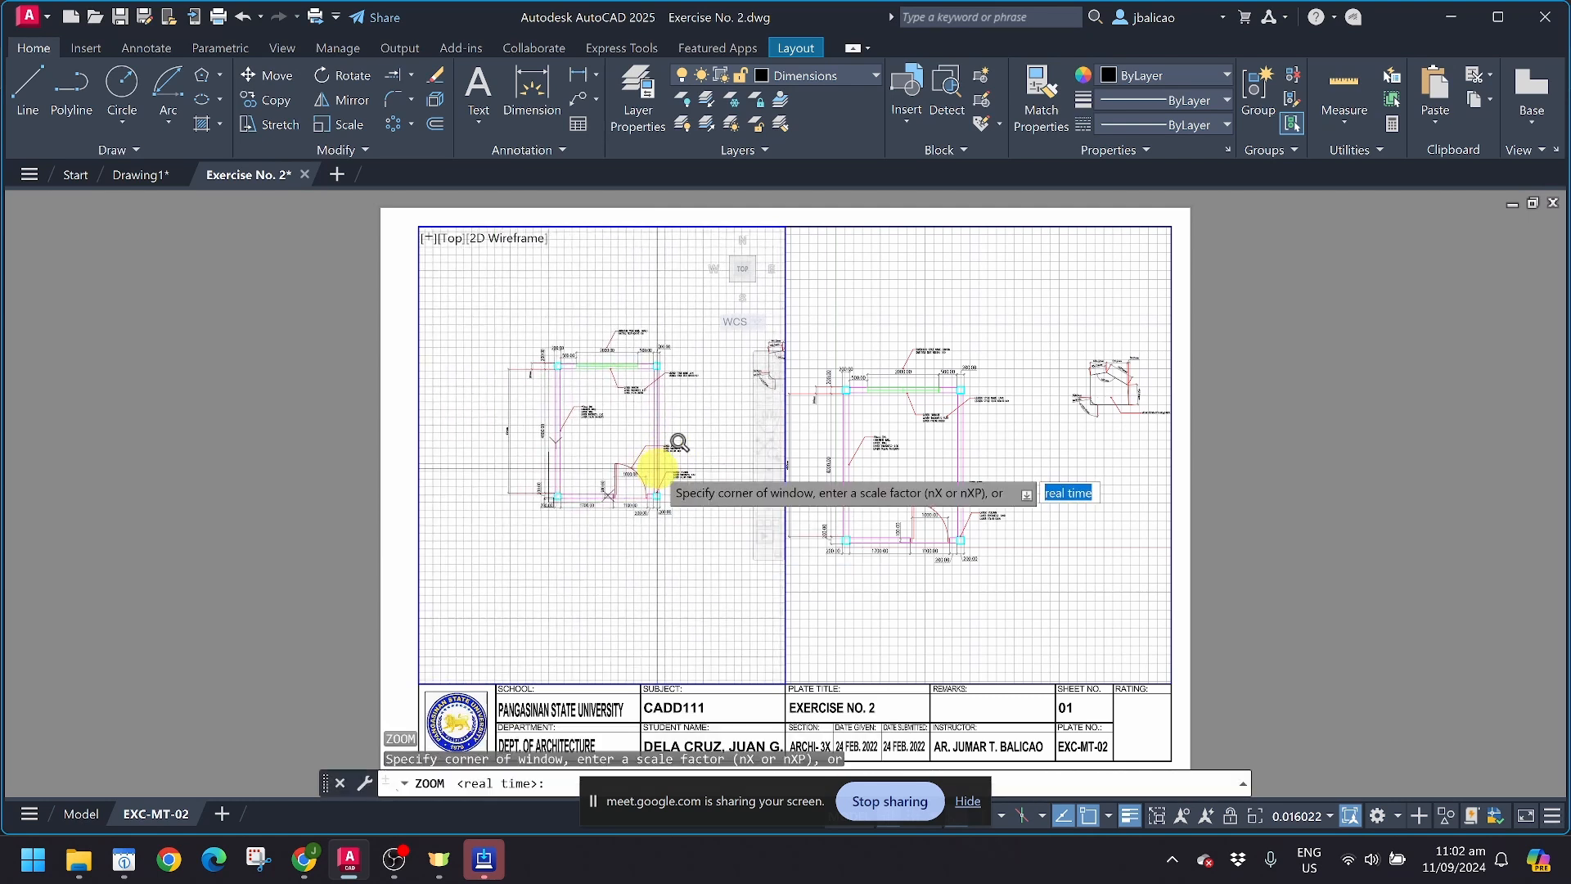
click(491, 317)
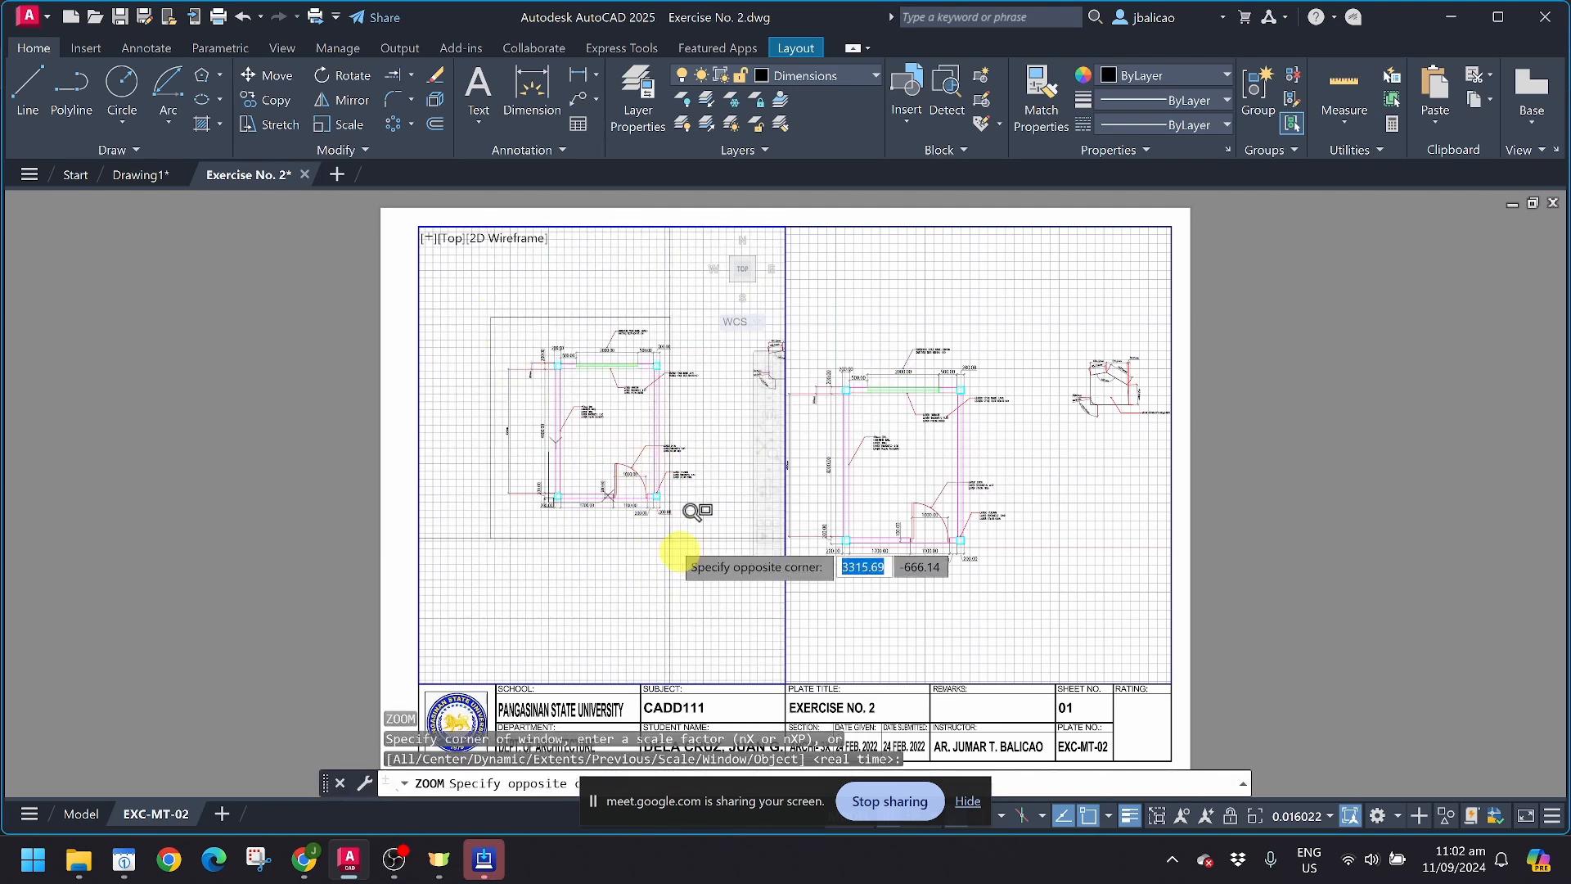
click(709, 541)
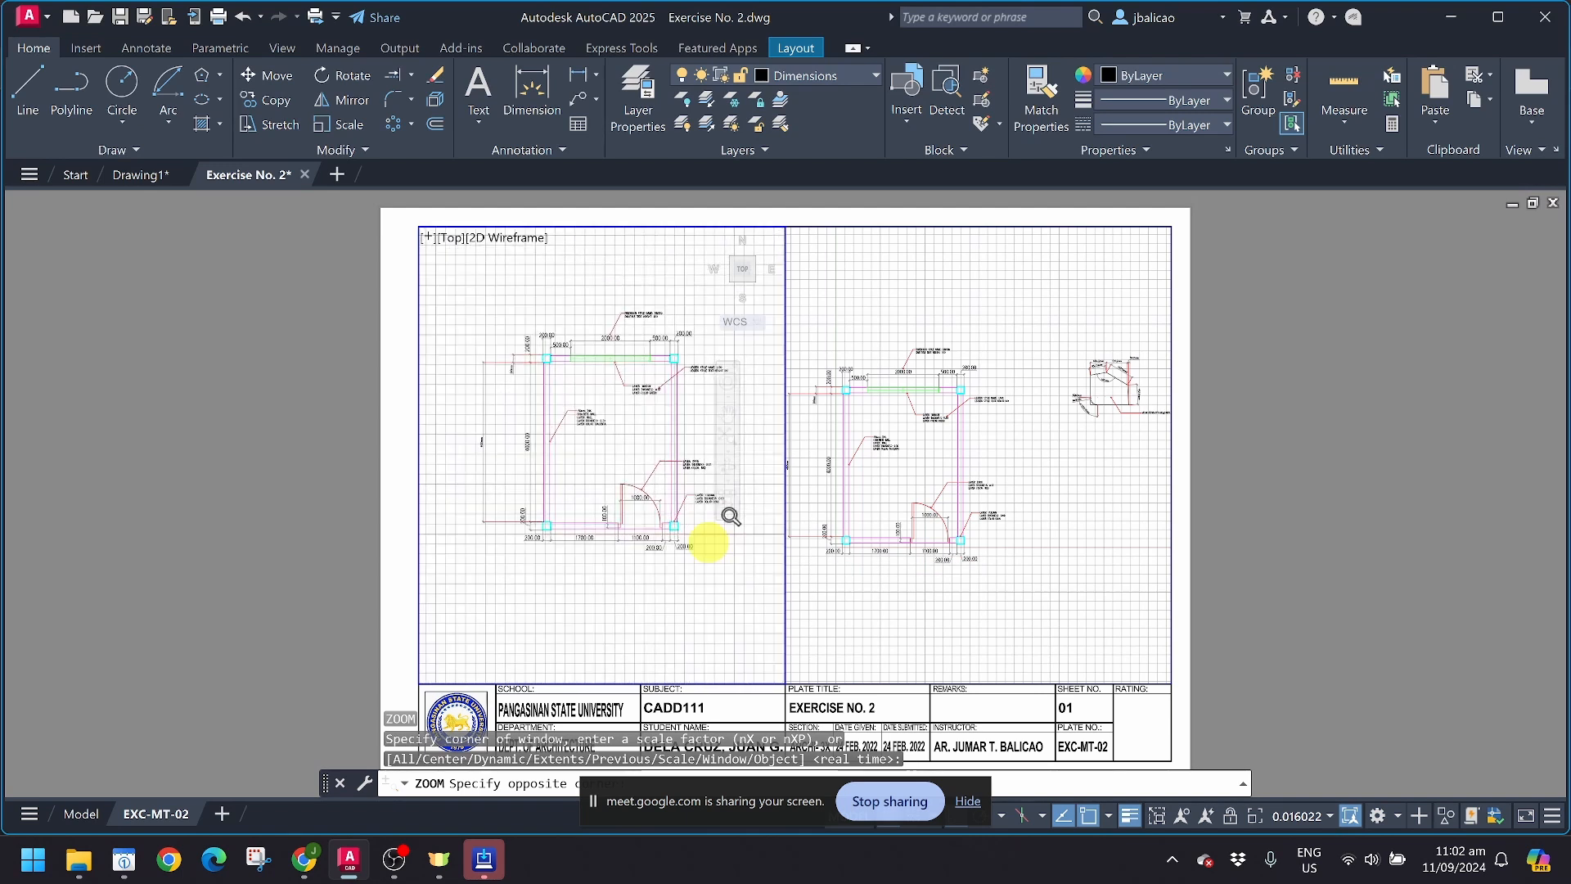
Step: Fill the sheet's right viewport with the small dimensioned polygon using a zoom window, return to paper space and check both drawings
click(1033, 499)
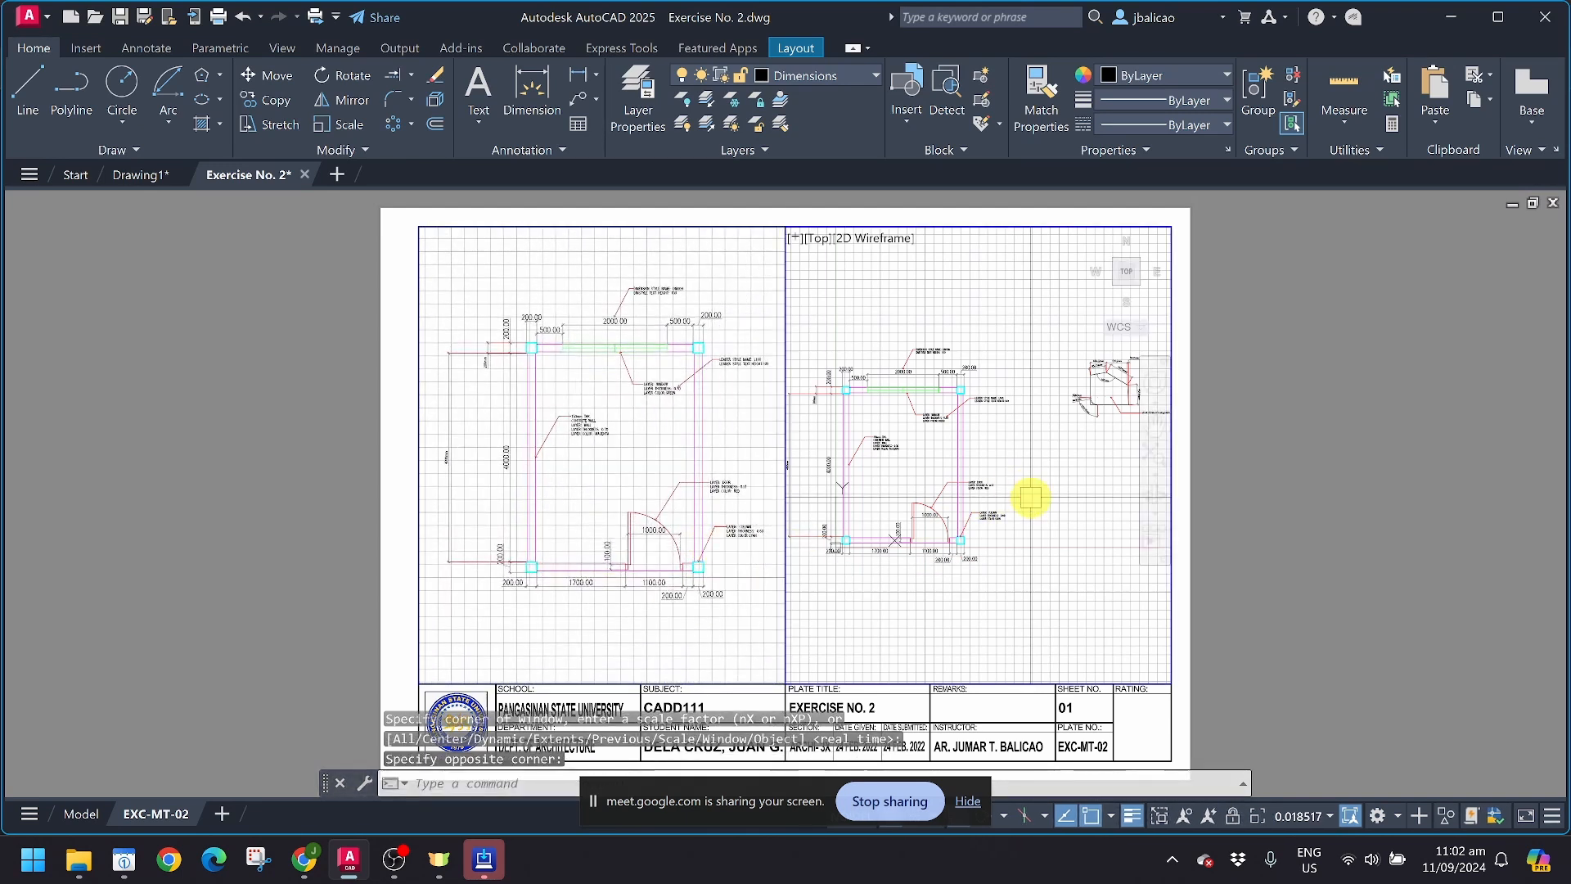
middle_drag(1098, 445, 991, 475)
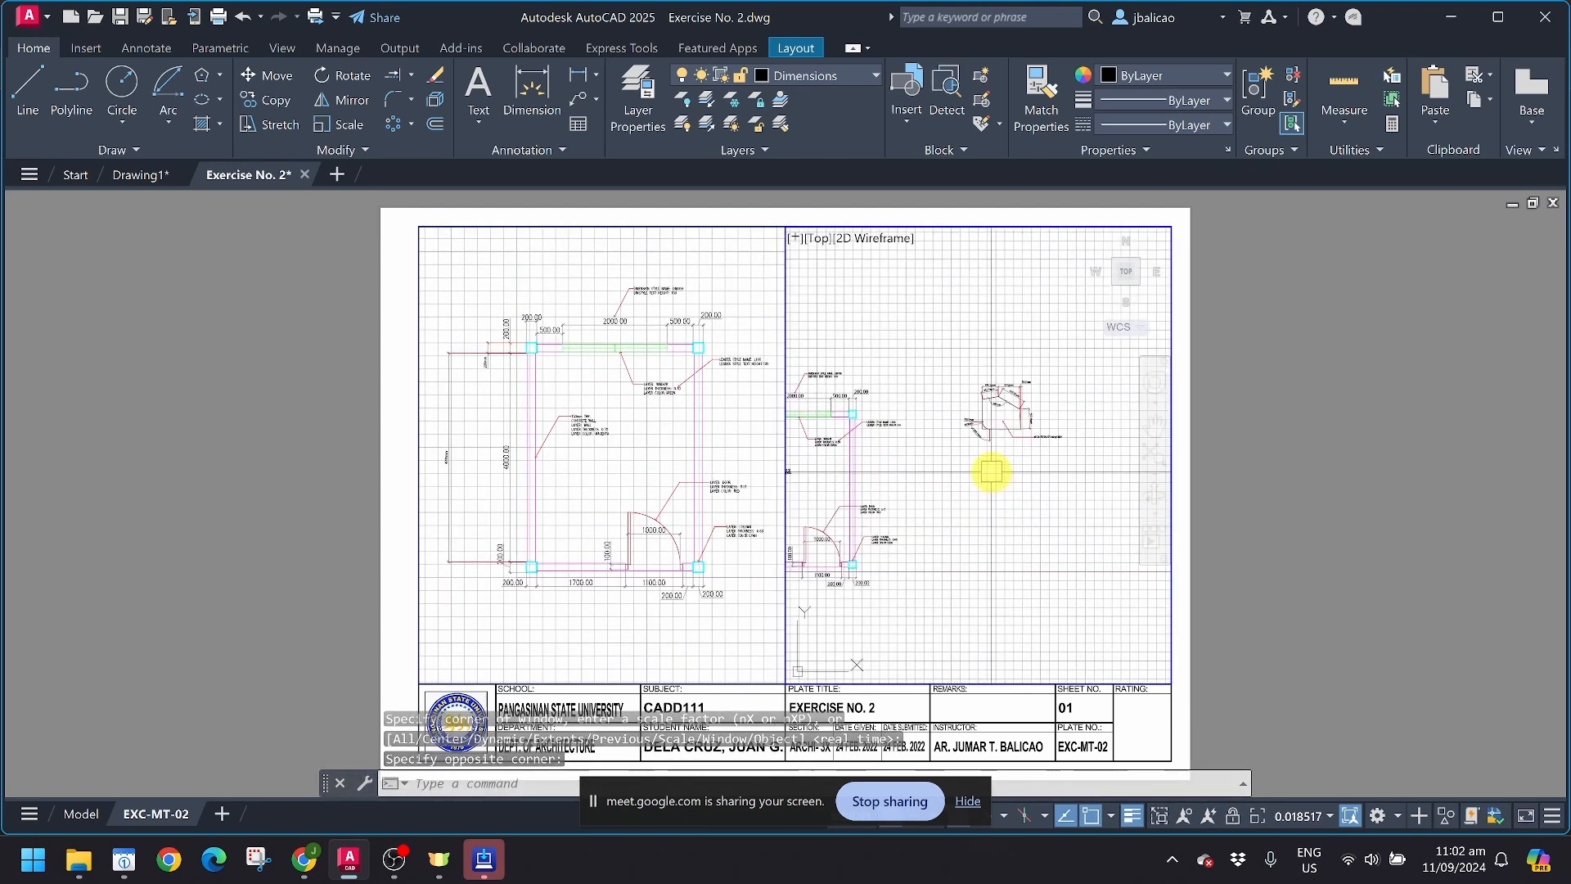
text(z)
key(space)
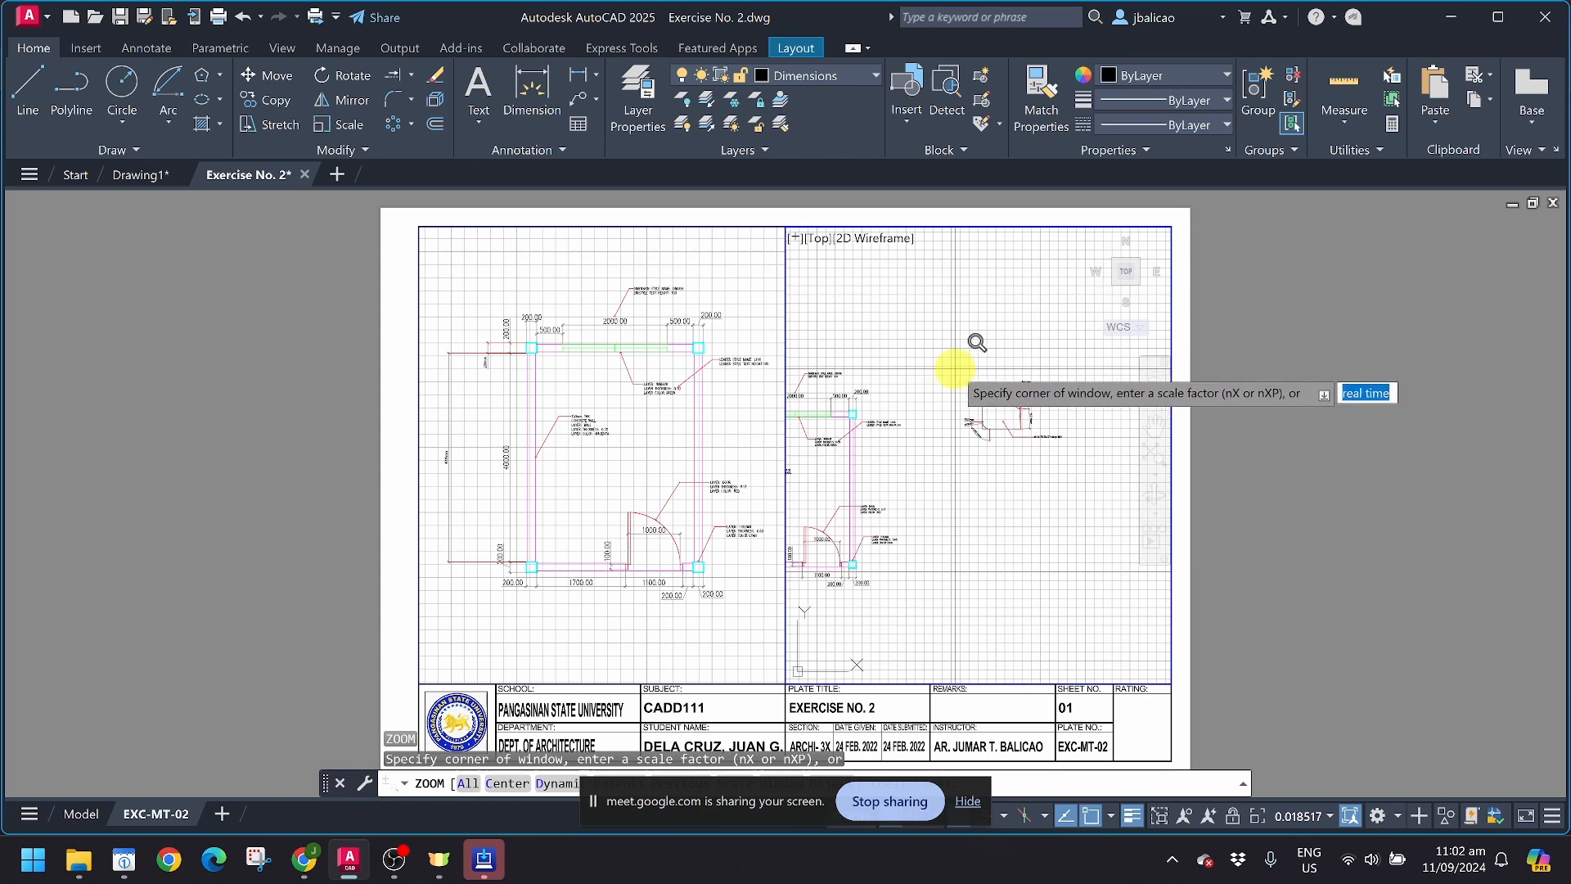
click(955, 369)
click(1067, 455)
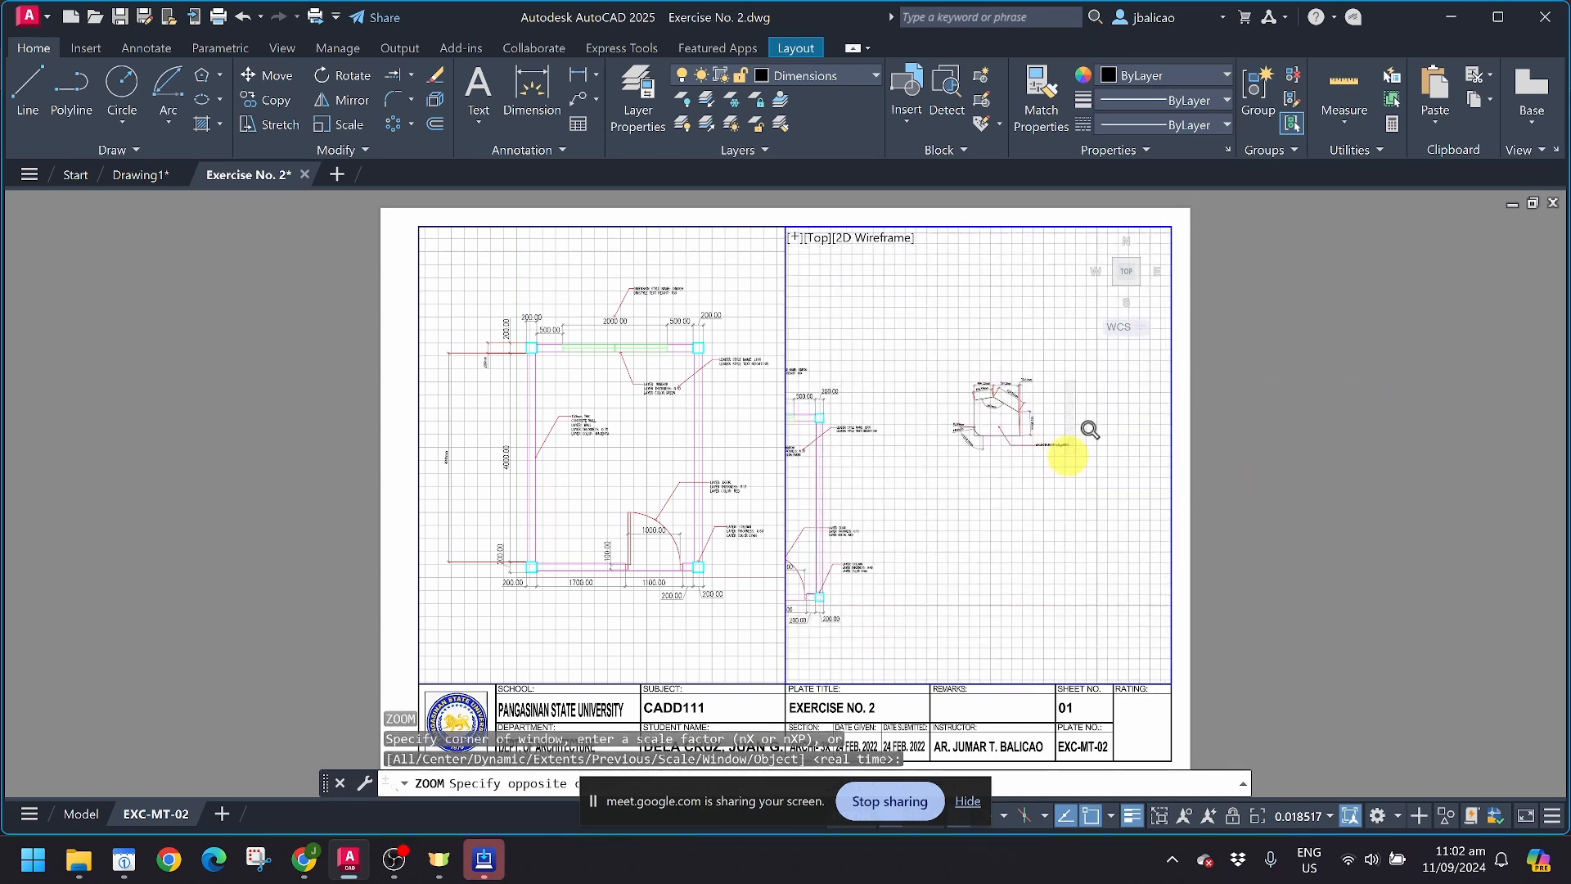
double_click(1272, 472)
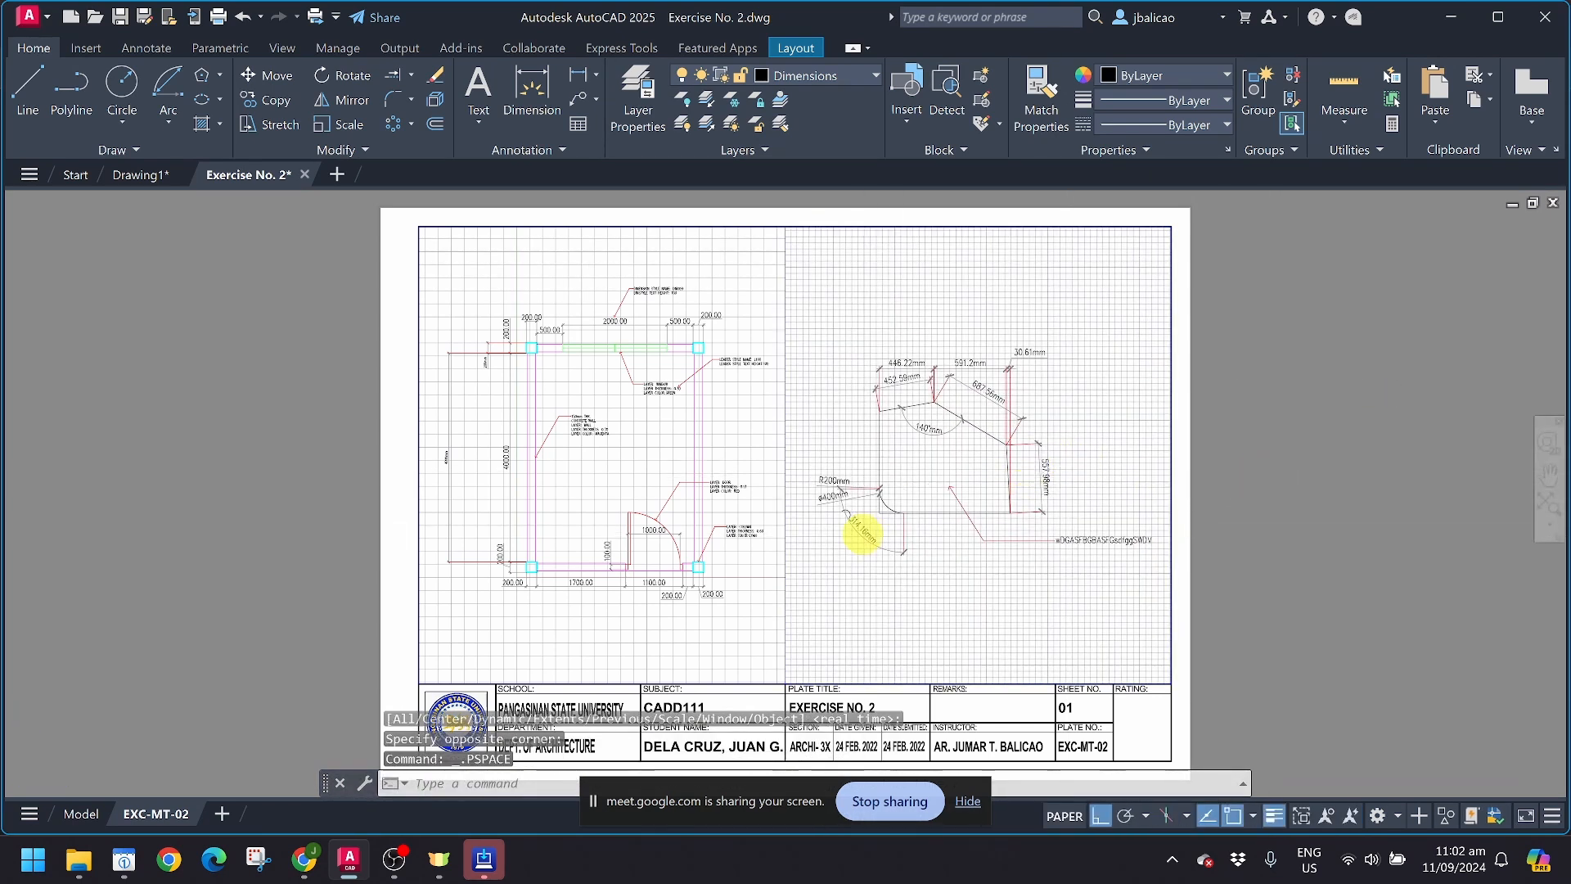
scroll(852, 533, up, 3)
scroll(859, 532, down, 3)
scroll(859, 533, up, 2)
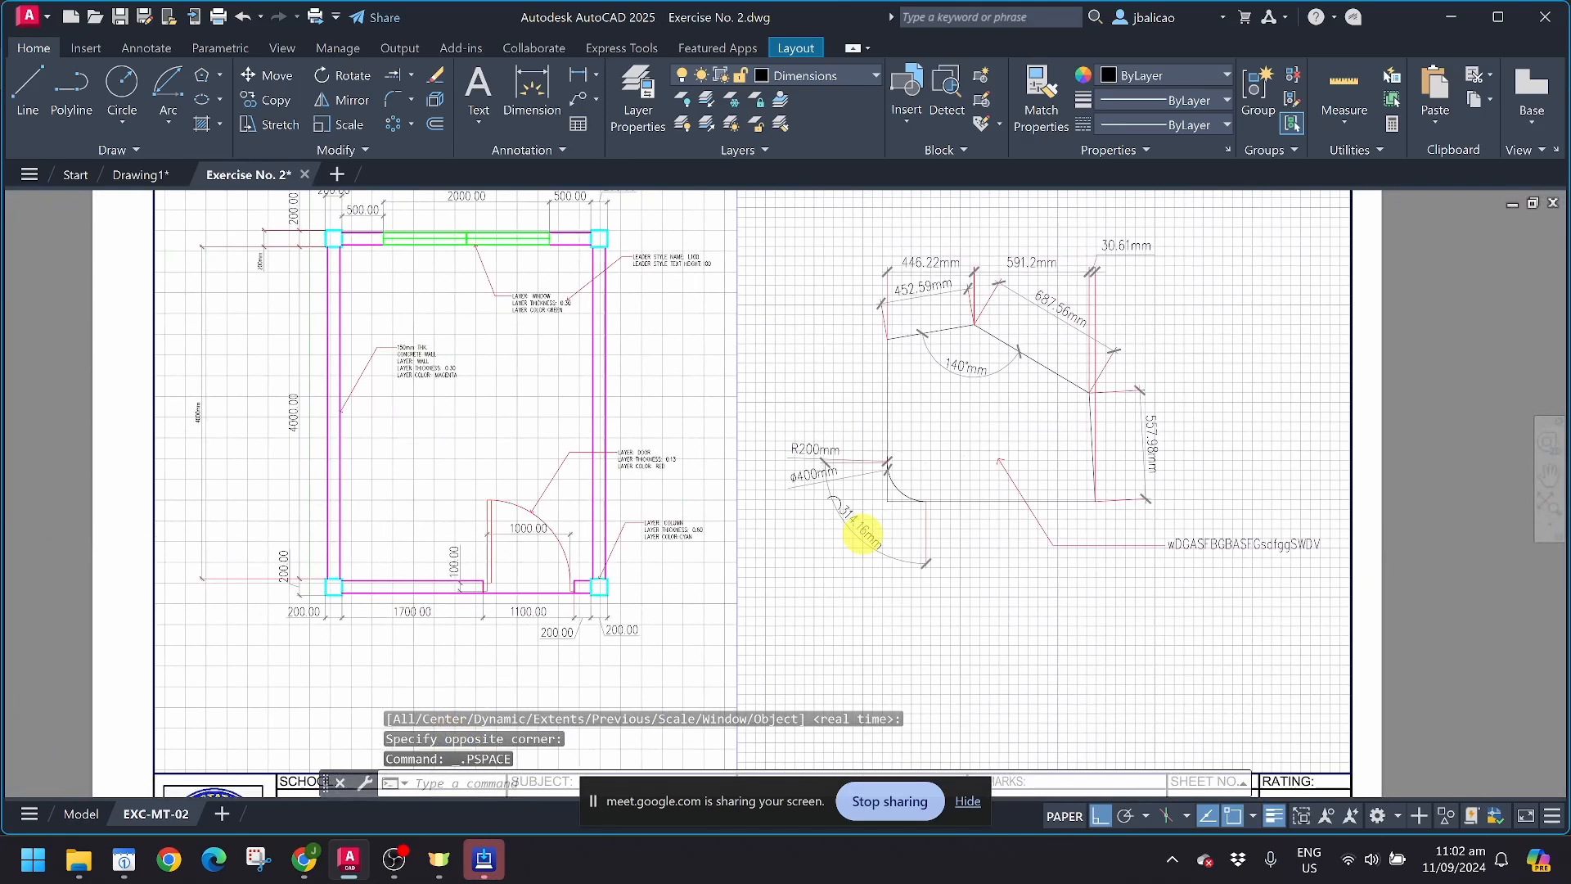
scroll(855, 533, down, 2)
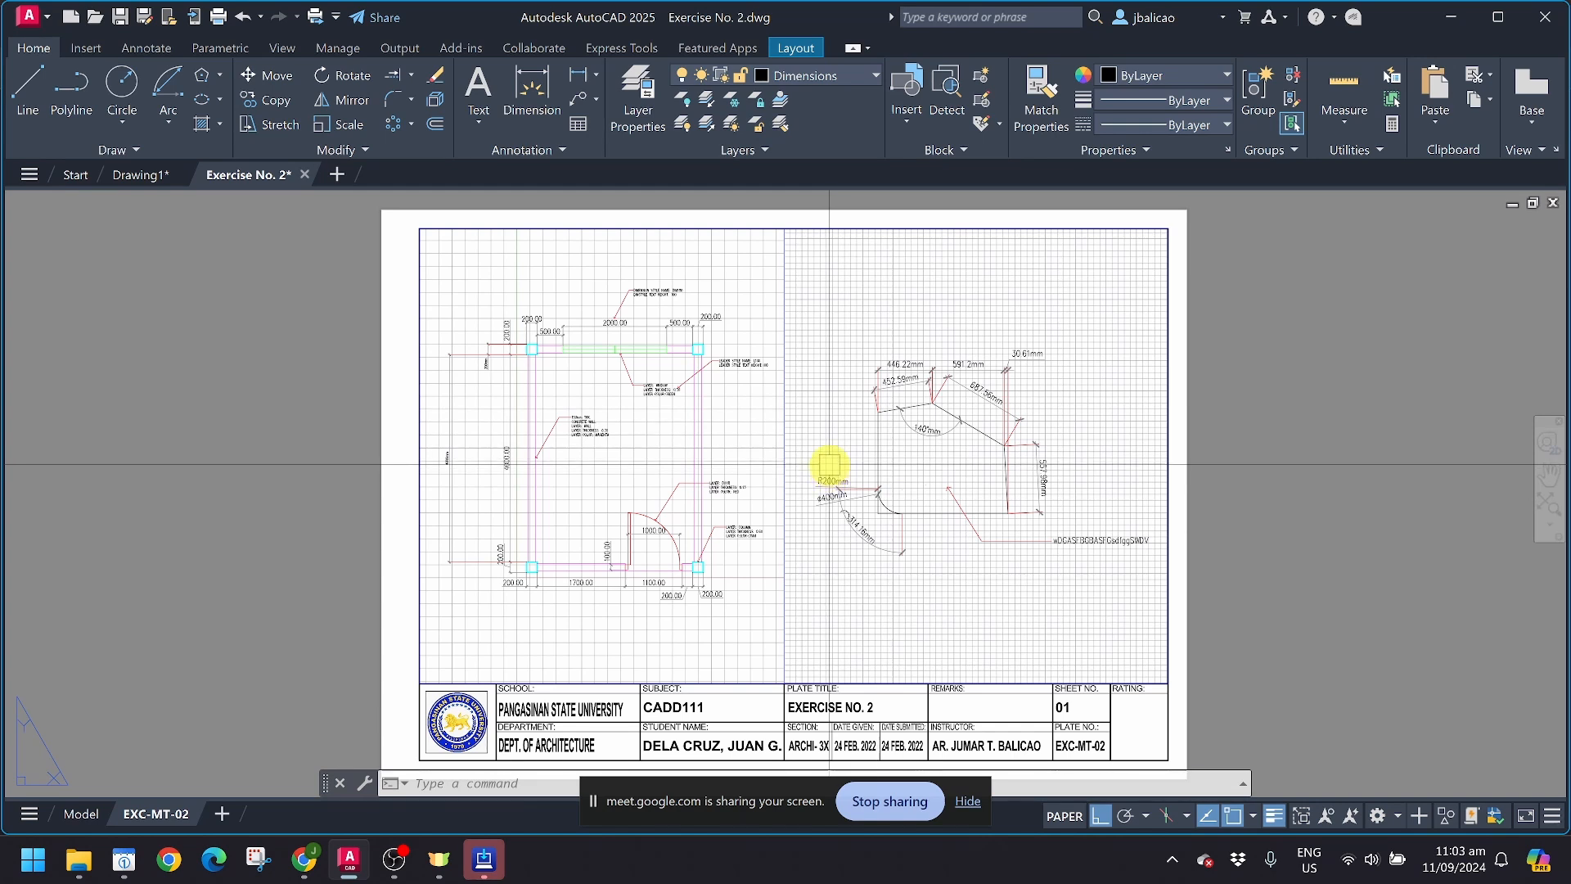
Step: Preview the EXC-MT-02 plot to inspect both enlarged drawings and the title block, and close the preview
key(ctrl+p)
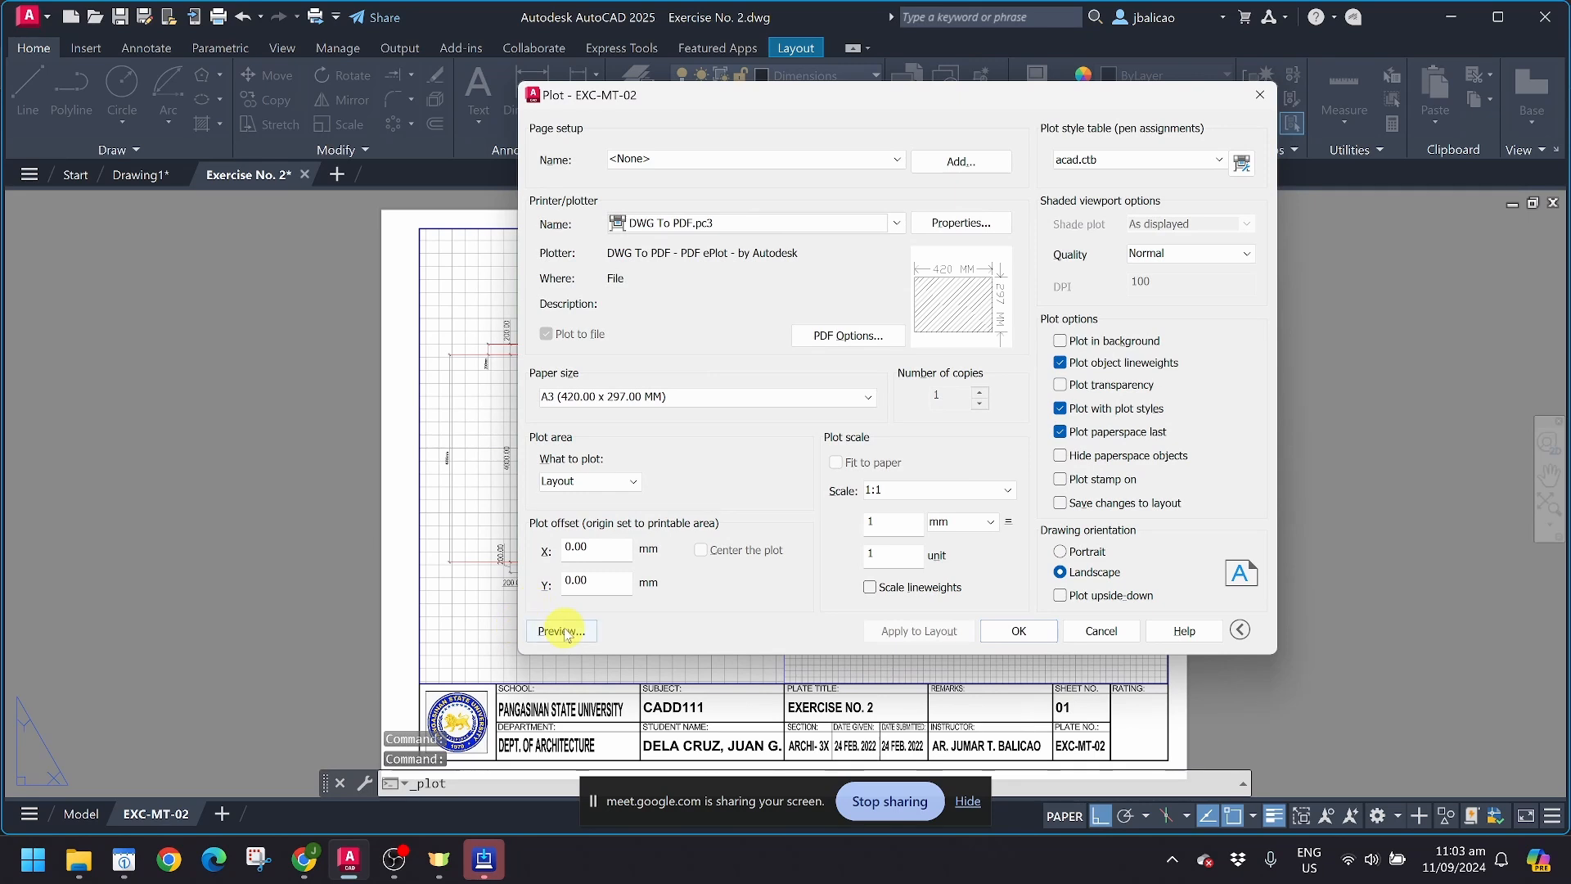
click(563, 631)
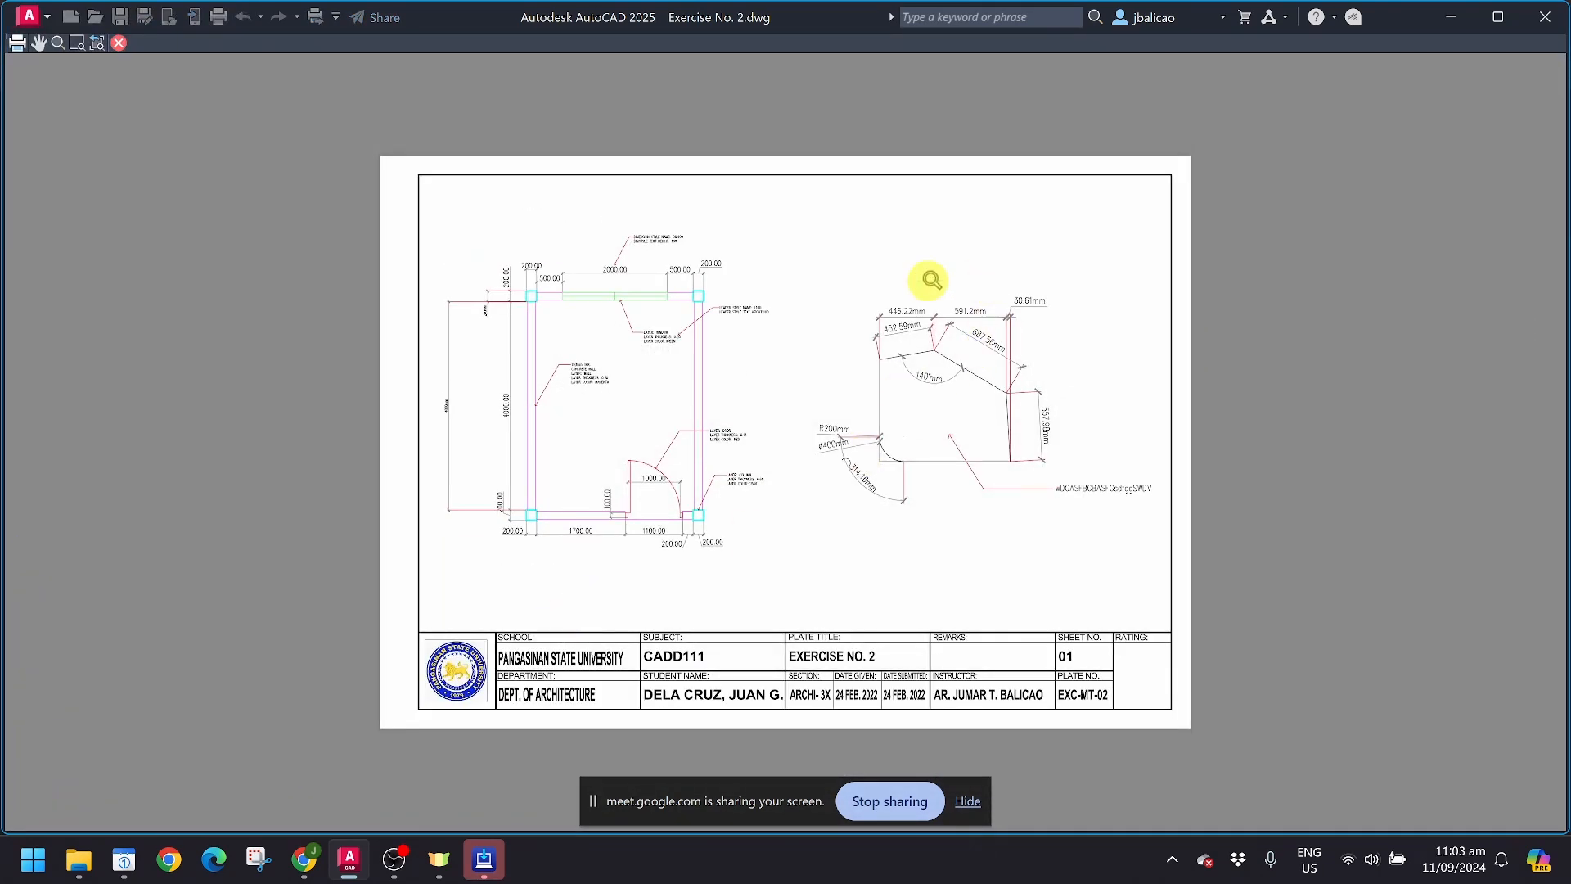
scroll(799, 374, up, 4)
scroll(799, 375, down, 2)
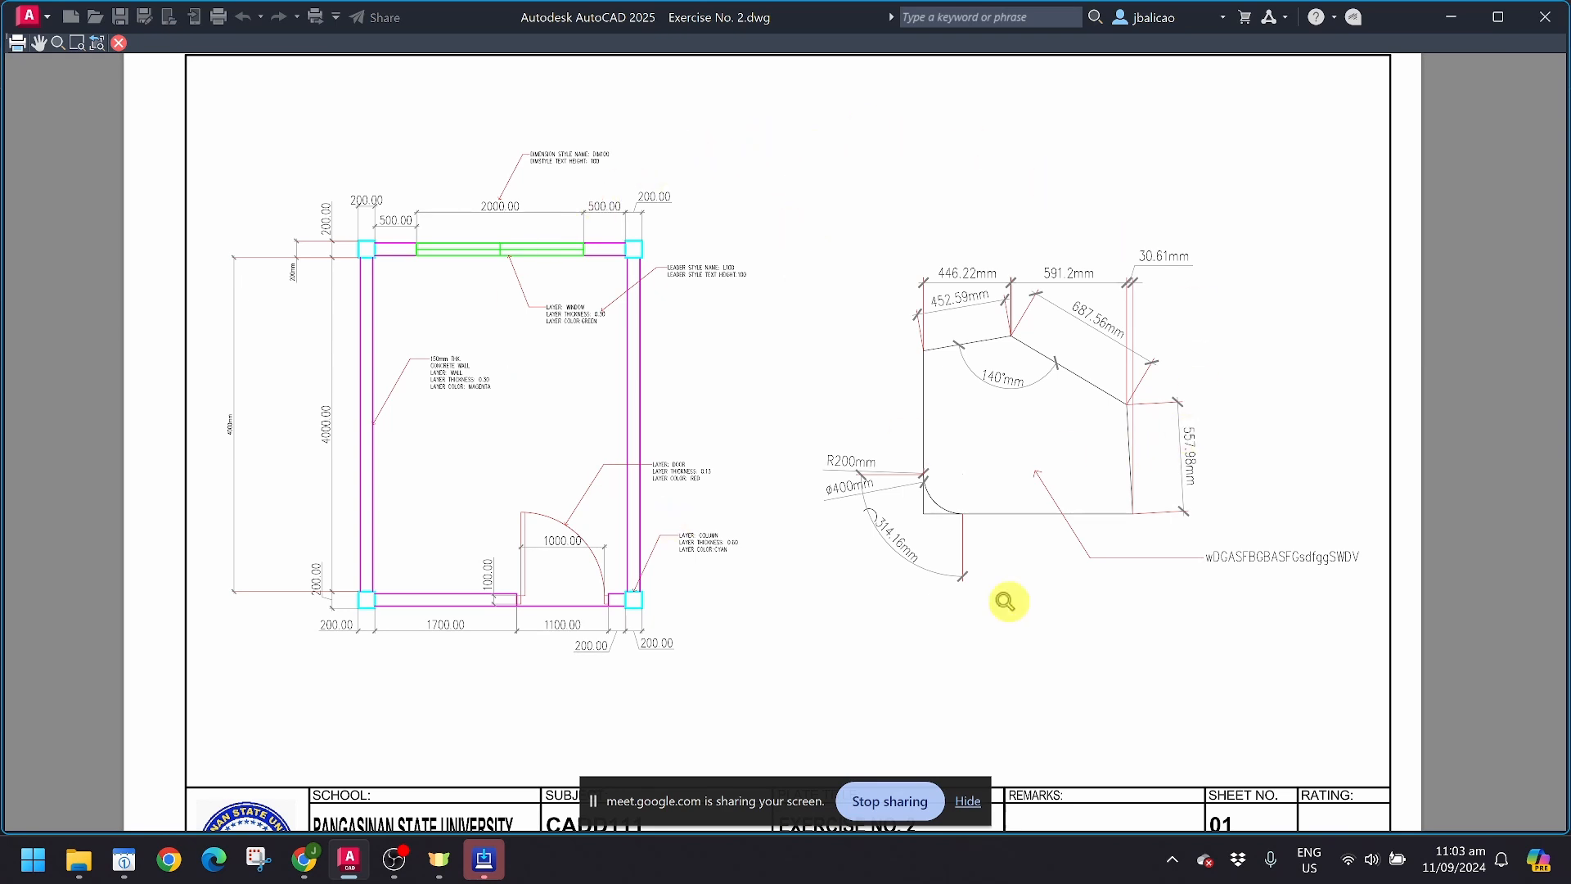
scroll(1013, 612, down, 5)
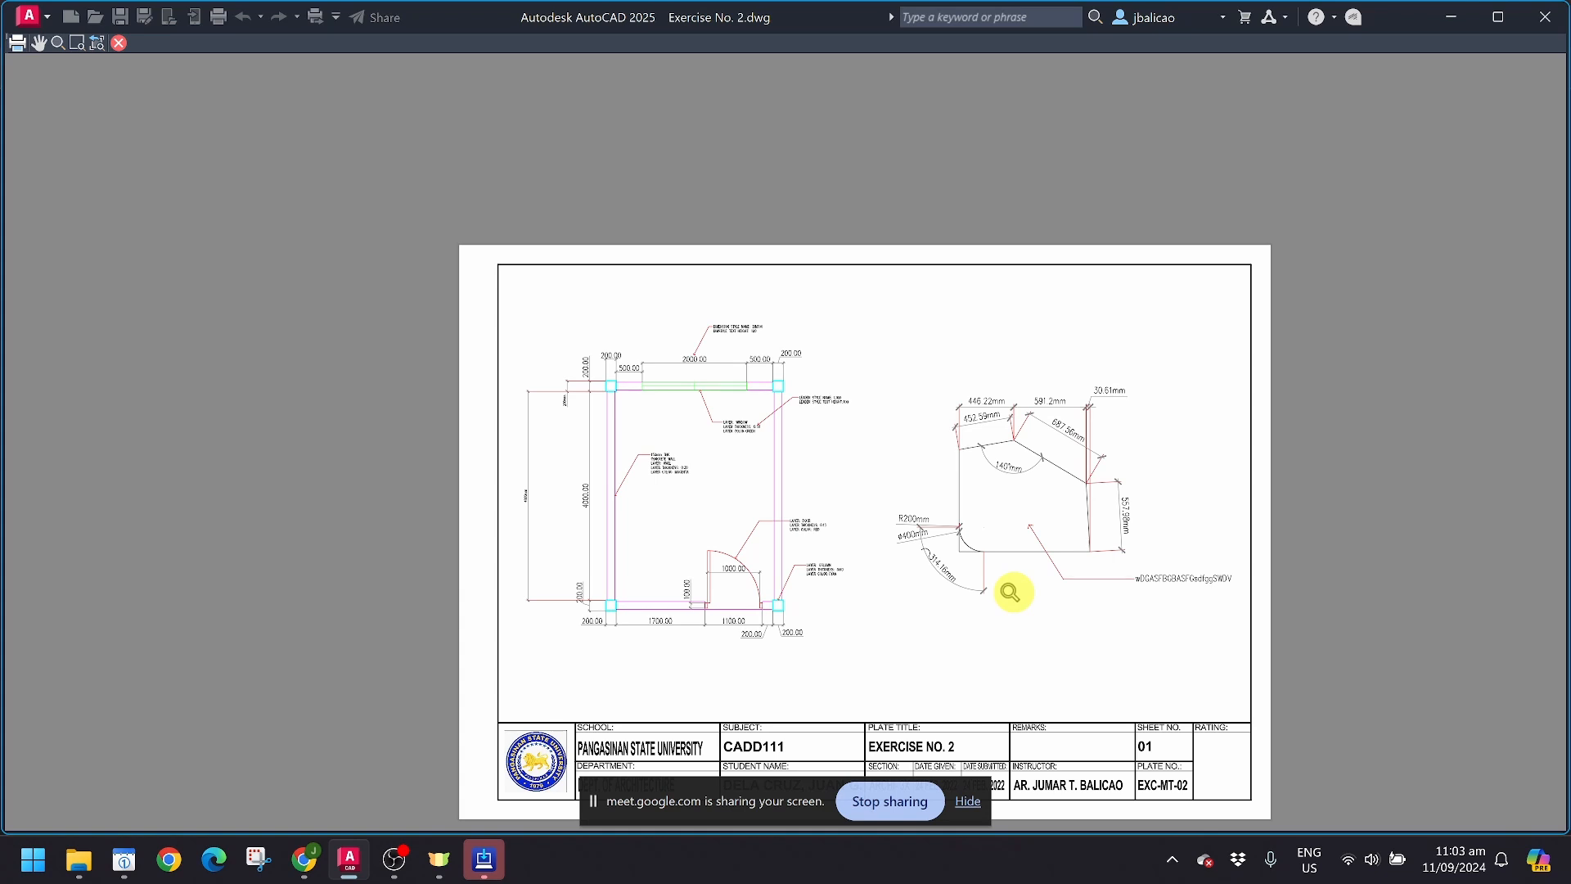
scroll(1013, 592, down, 3)
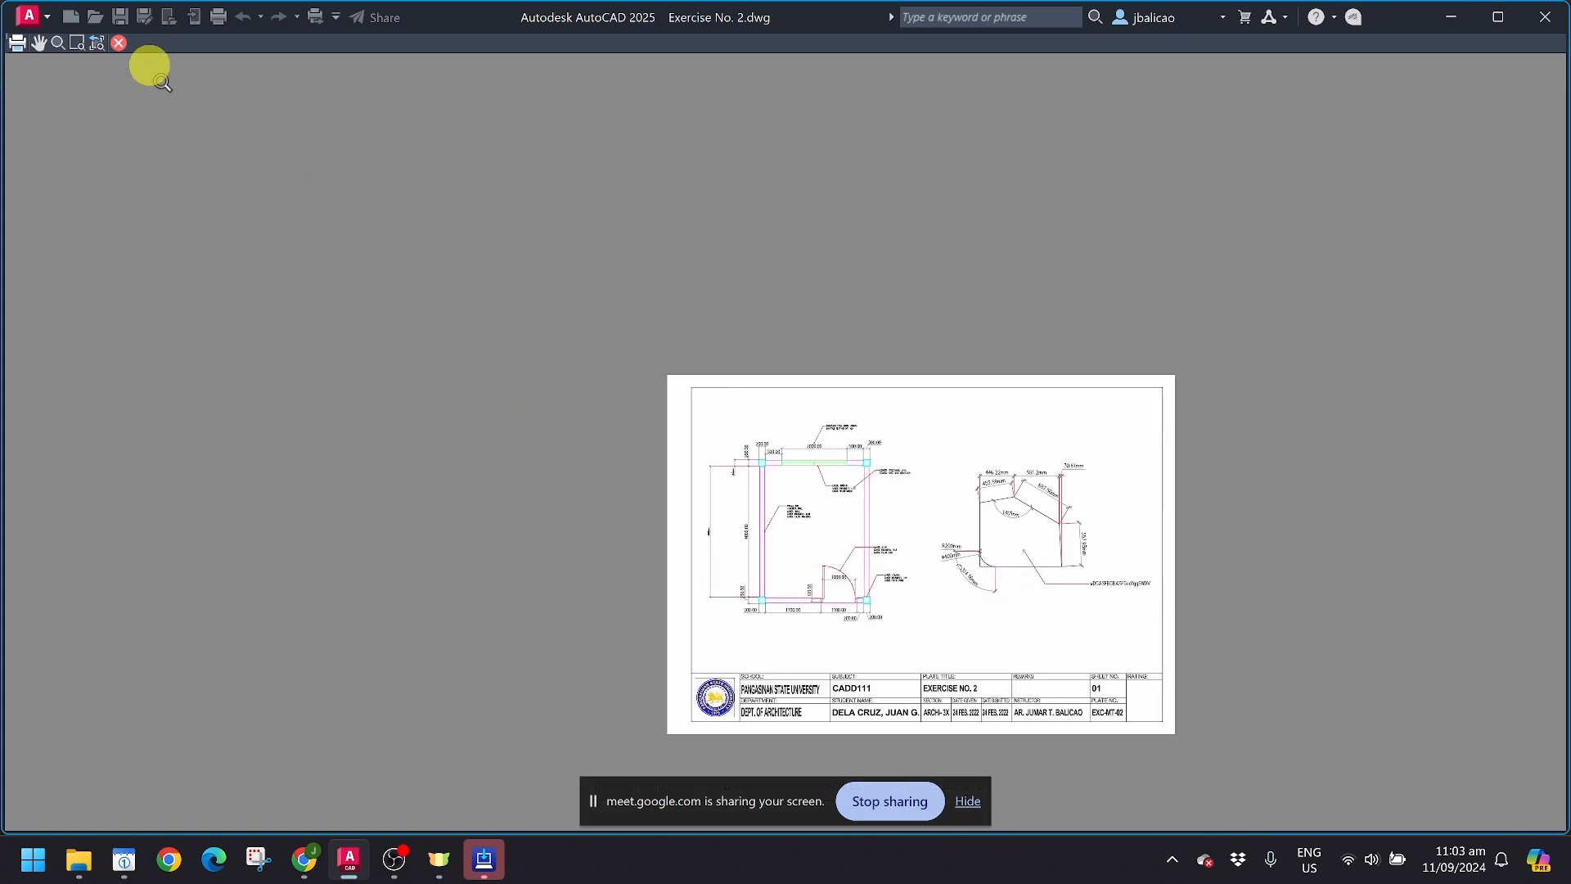
click(119, 44)
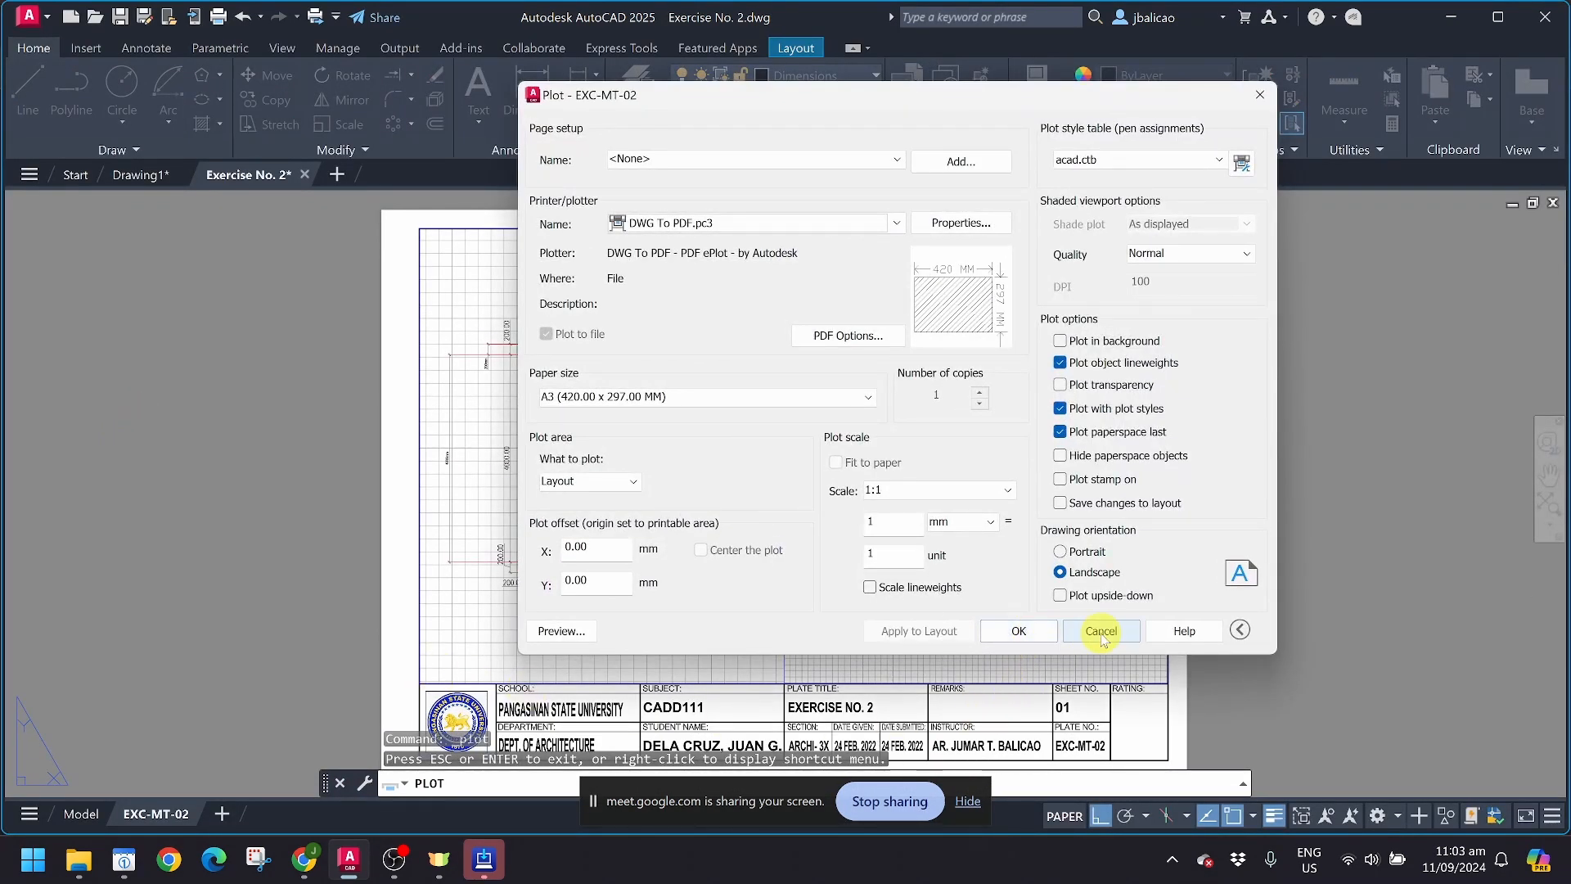
Step: Plot the layout to PDF, saving it on the Desktop as Exercise No. 2-EXC-MT-02.pdf
click(1010, 637)
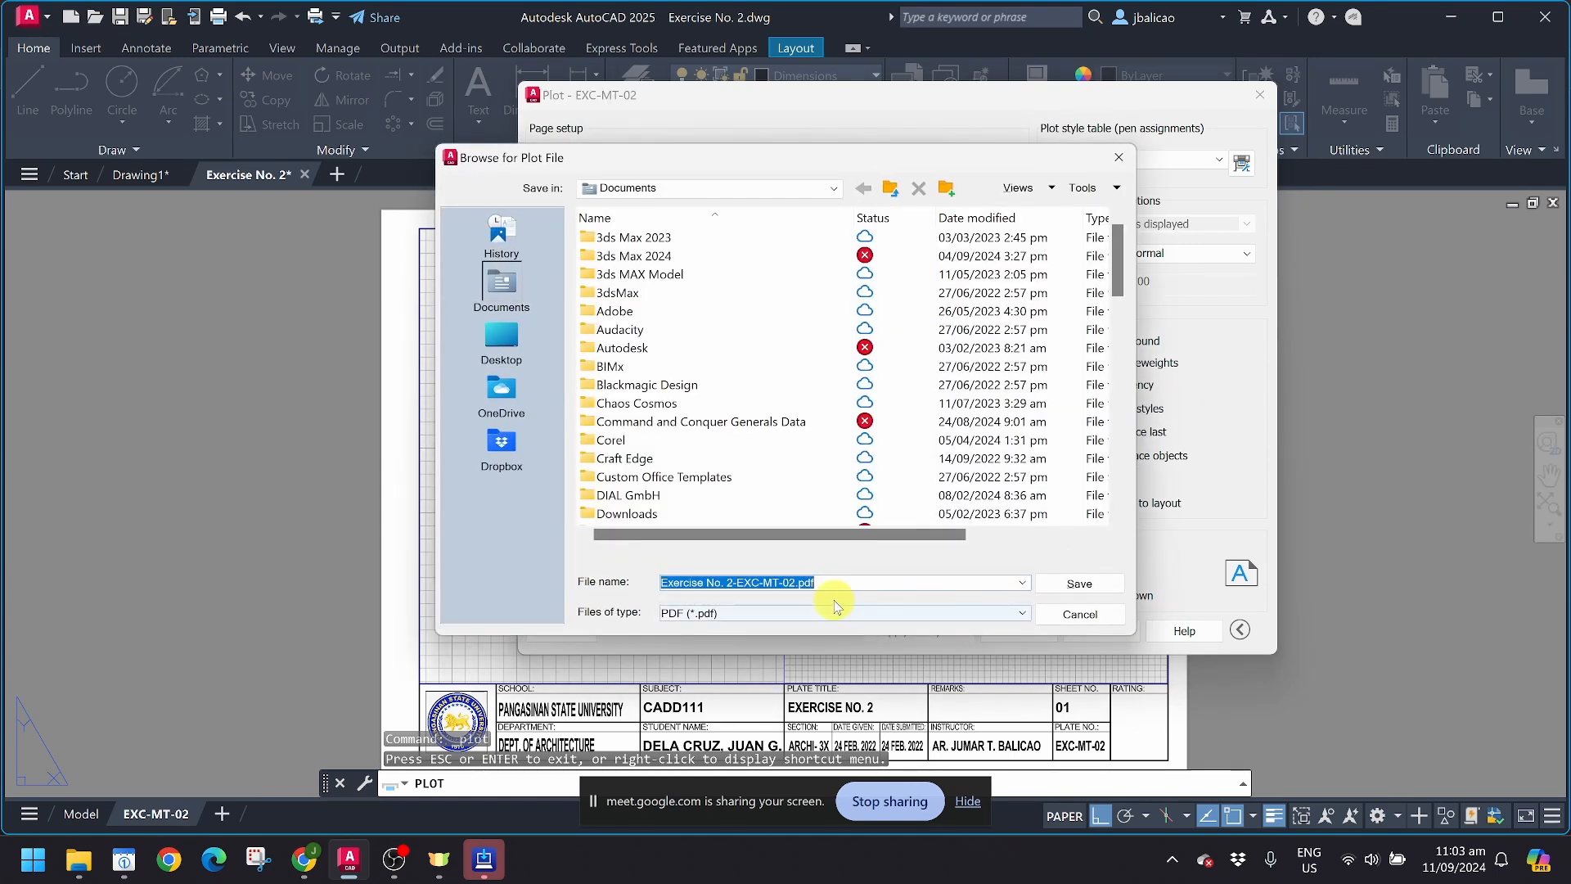
click(513, 344)
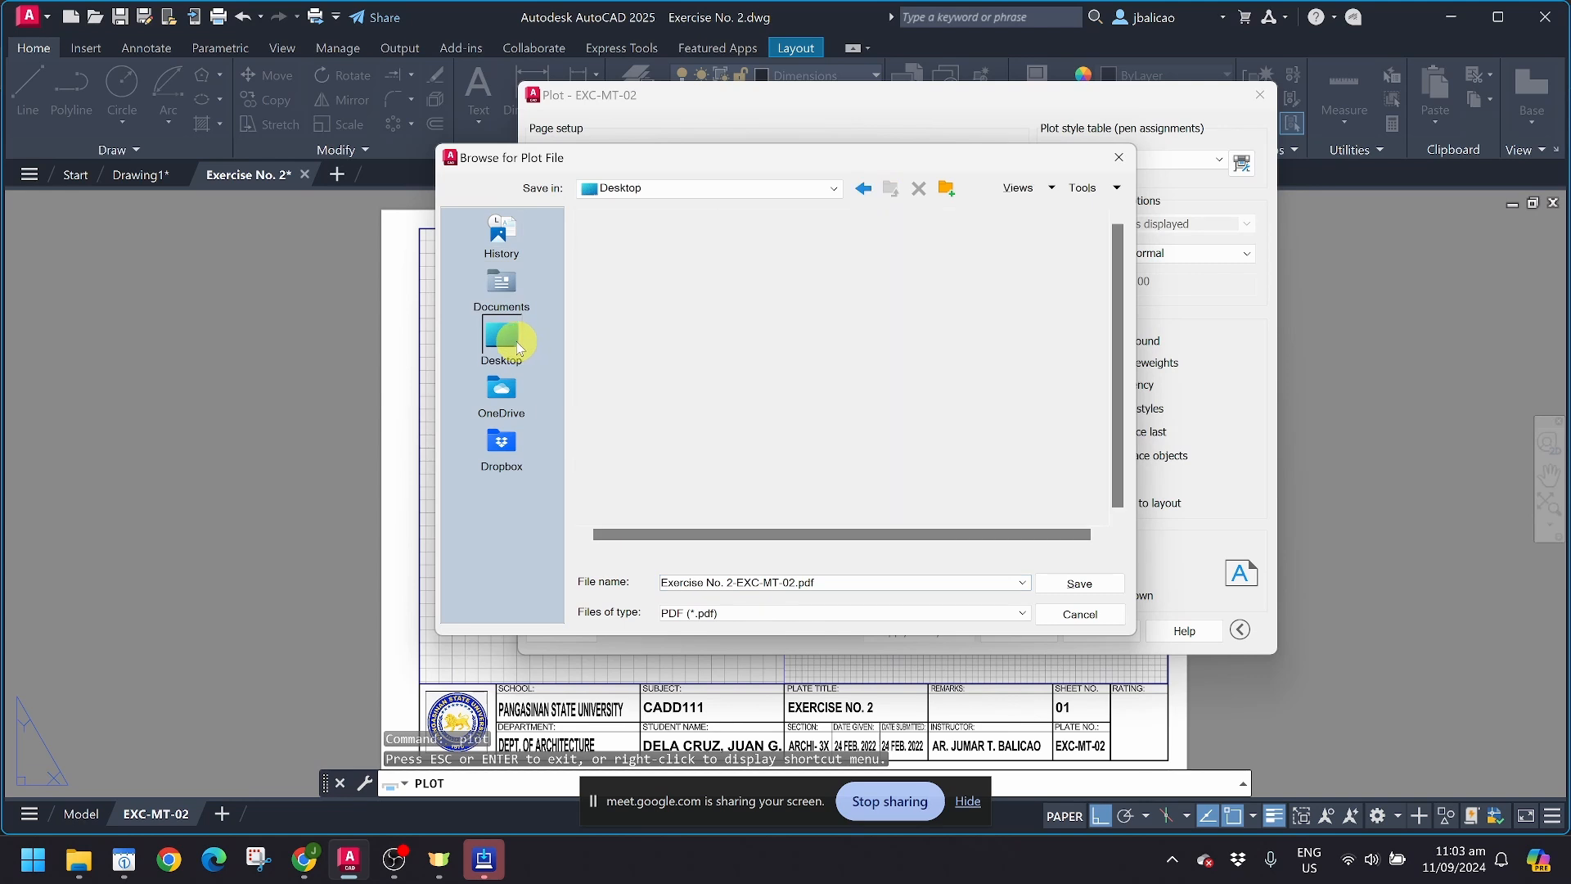
click(1089, 583)
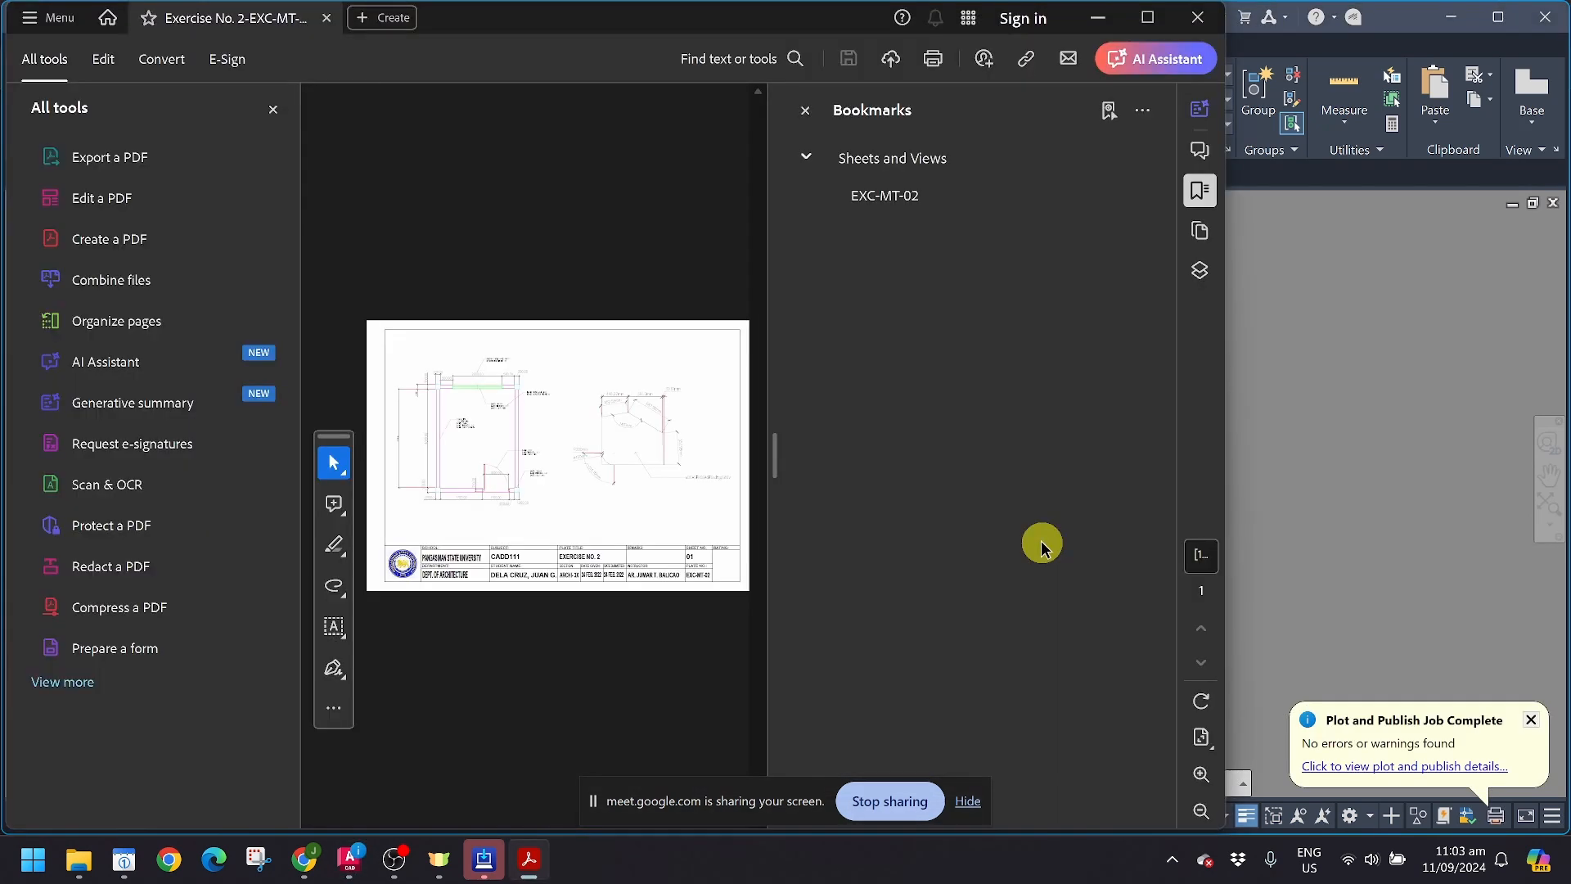
Step: Dismiss the Epson registration notice and close the Comments and All tools panes around the plotted PDF in Adobe Acrobat
key(super+d)
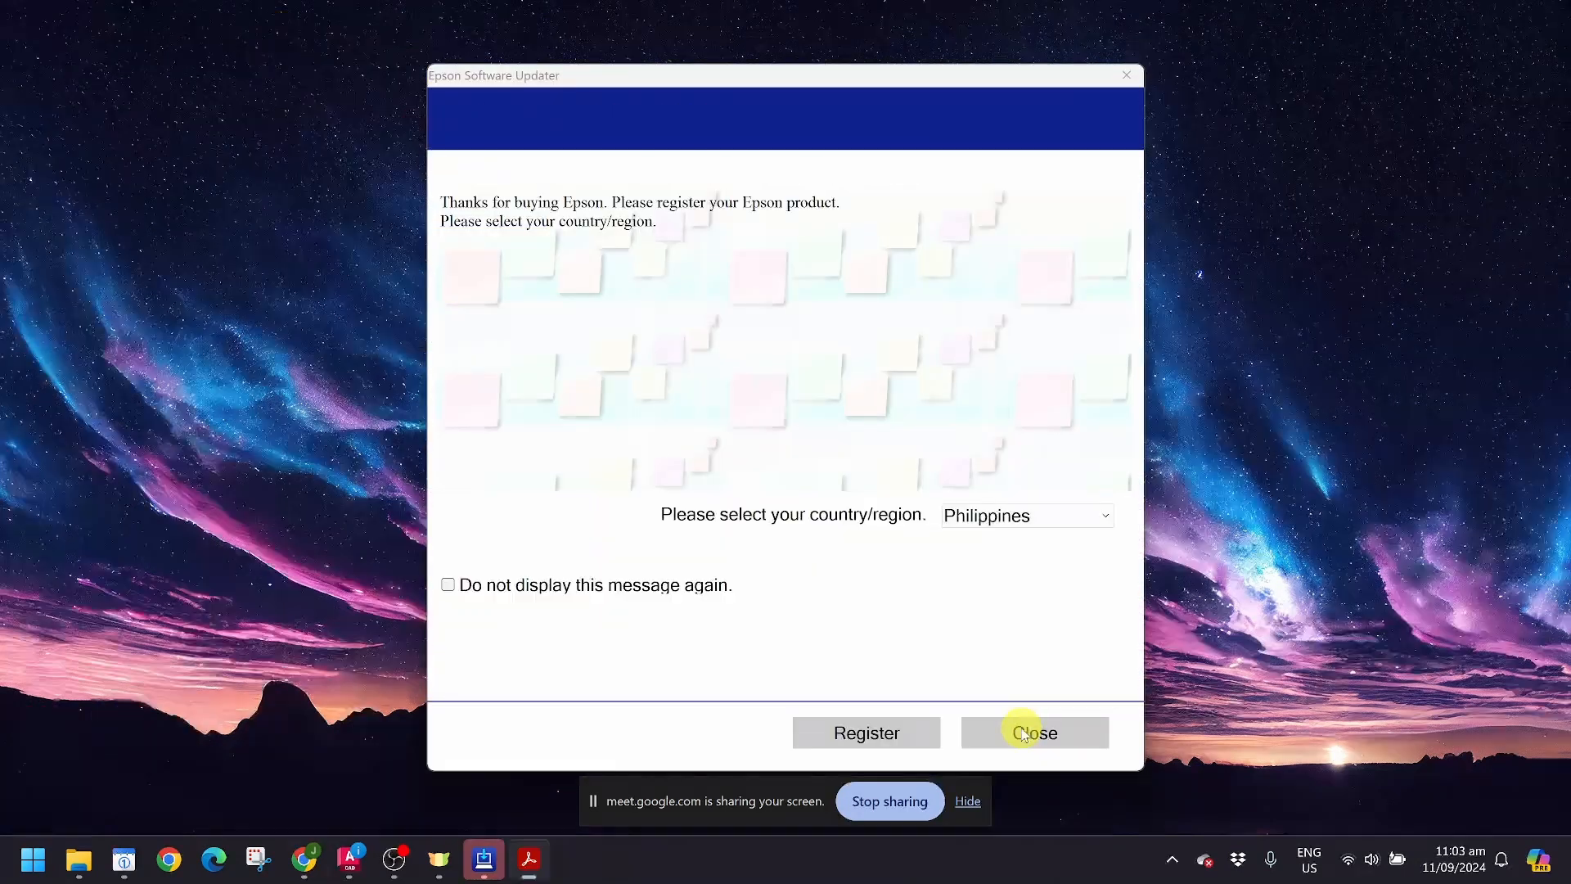
click(1023, 734)
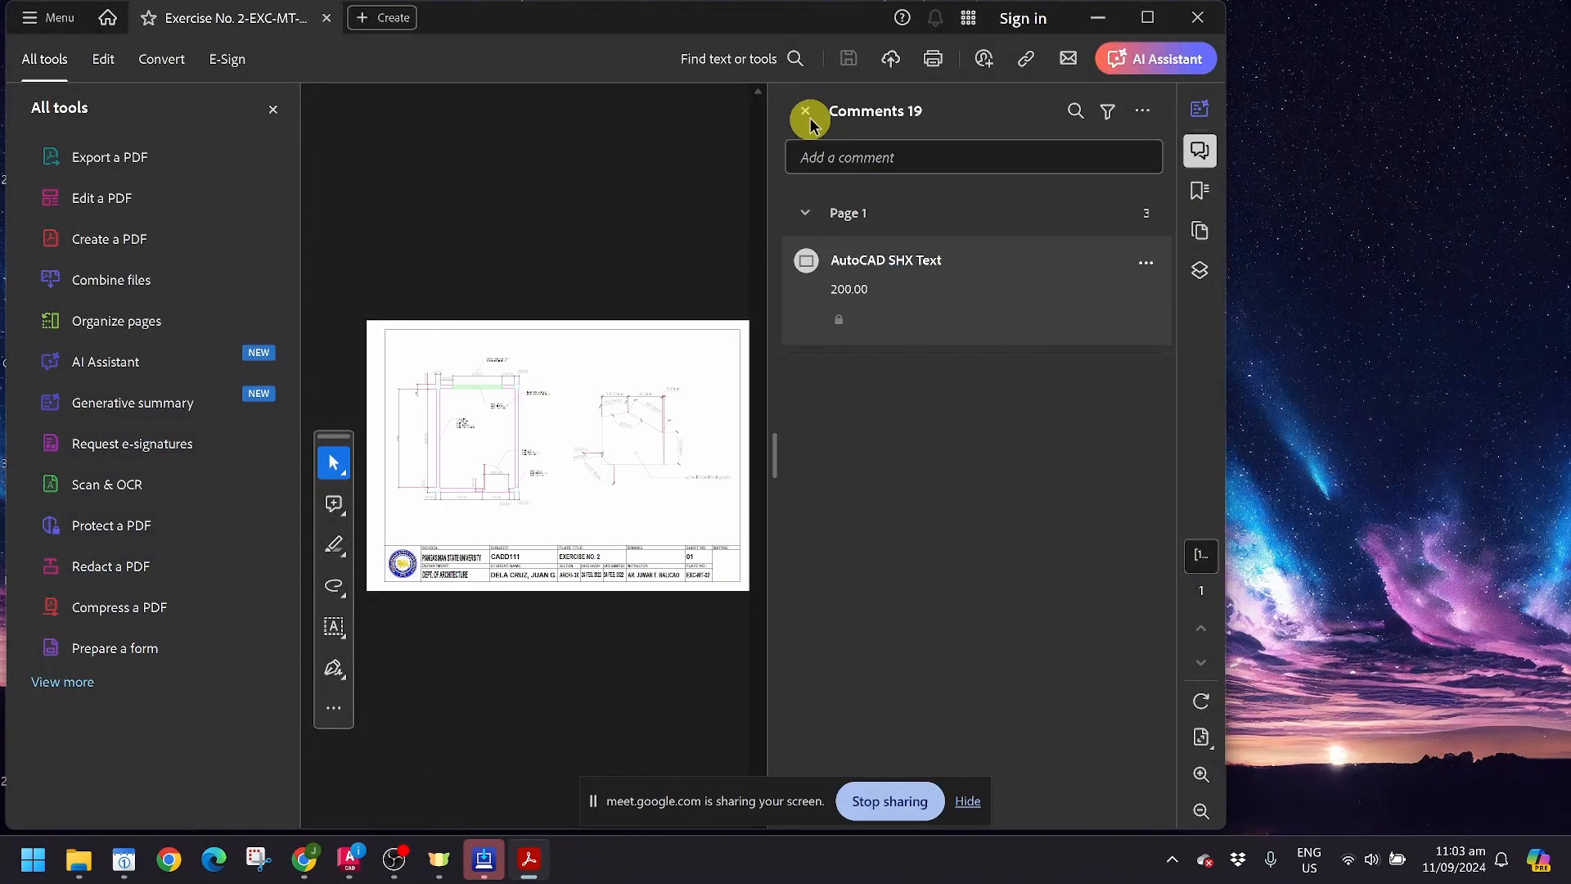
click(806, 111)
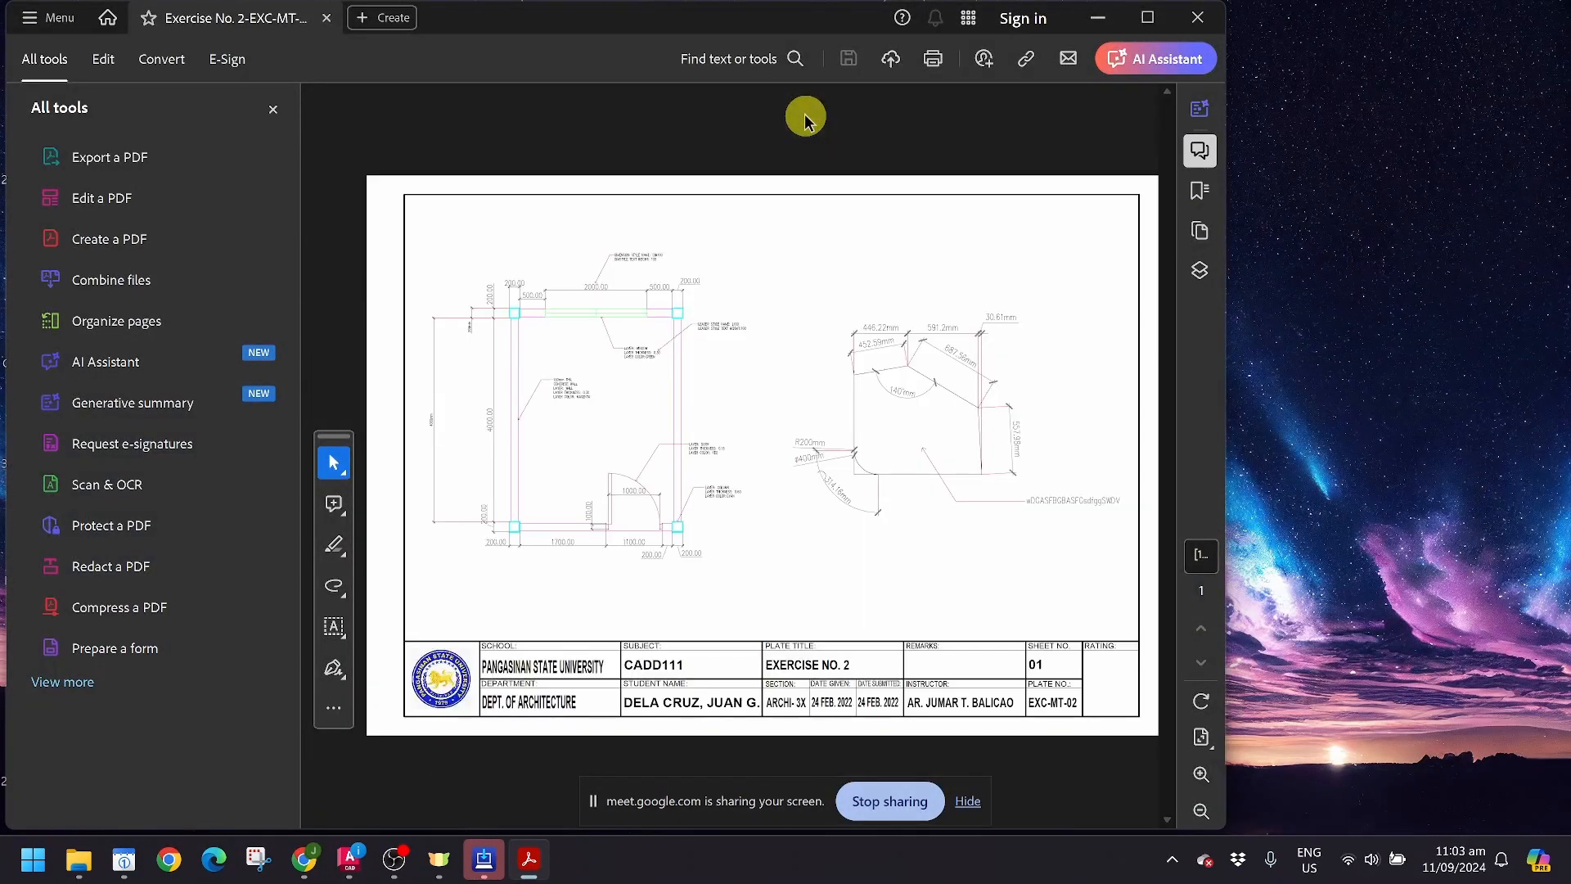
click(274, 111)
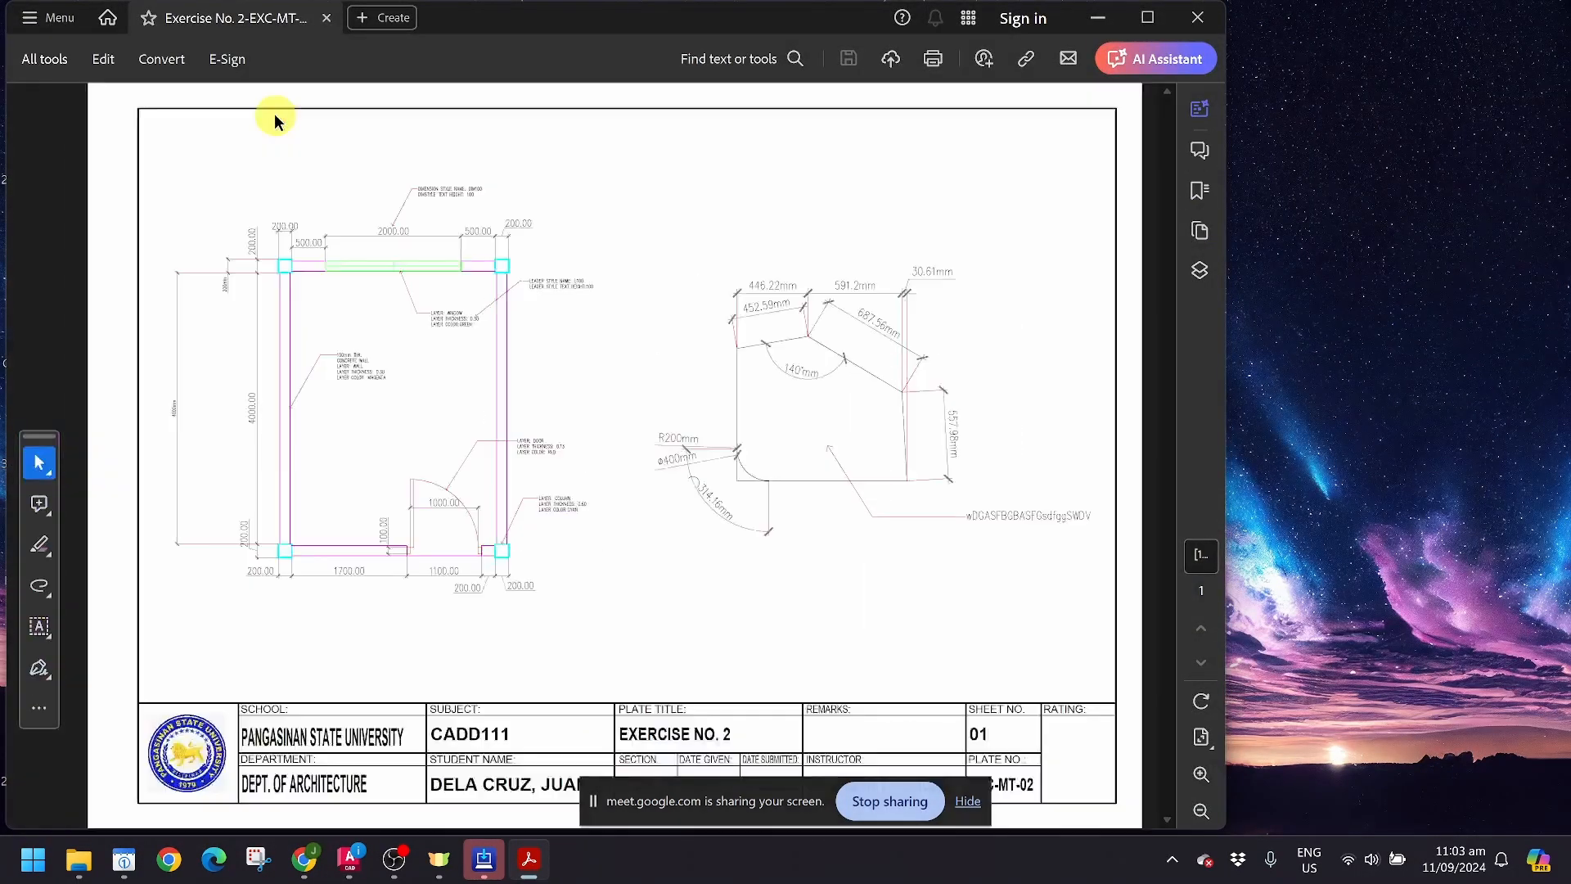
Step: Look through the PDF's generative summary, page thumbnails and layer list, closing each one to return to the full sheet
click(1200, 108)
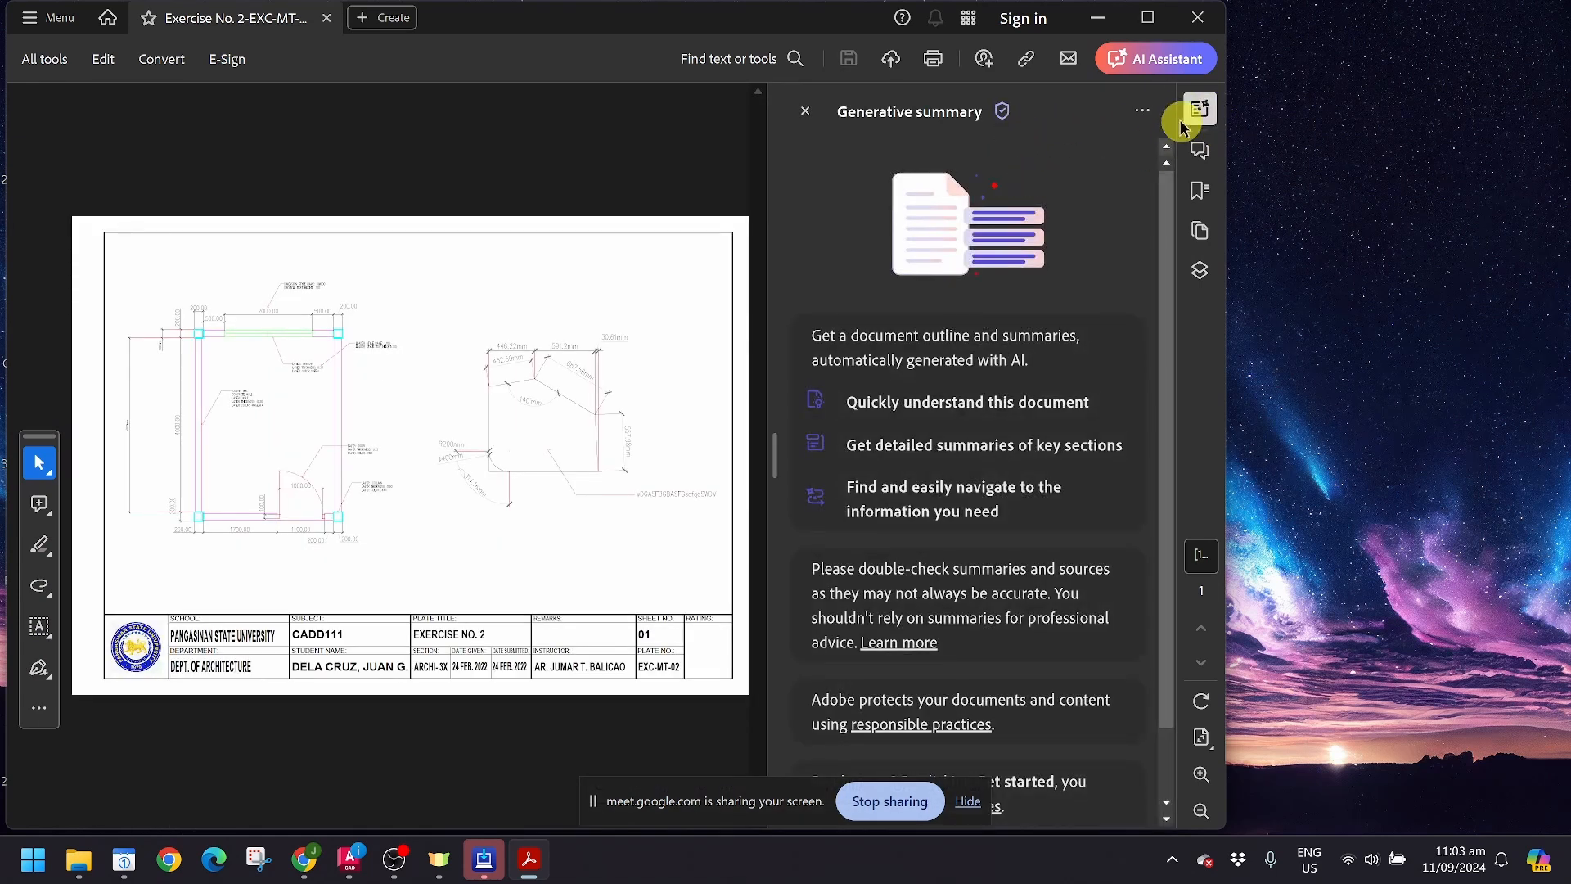
click(803, 111)
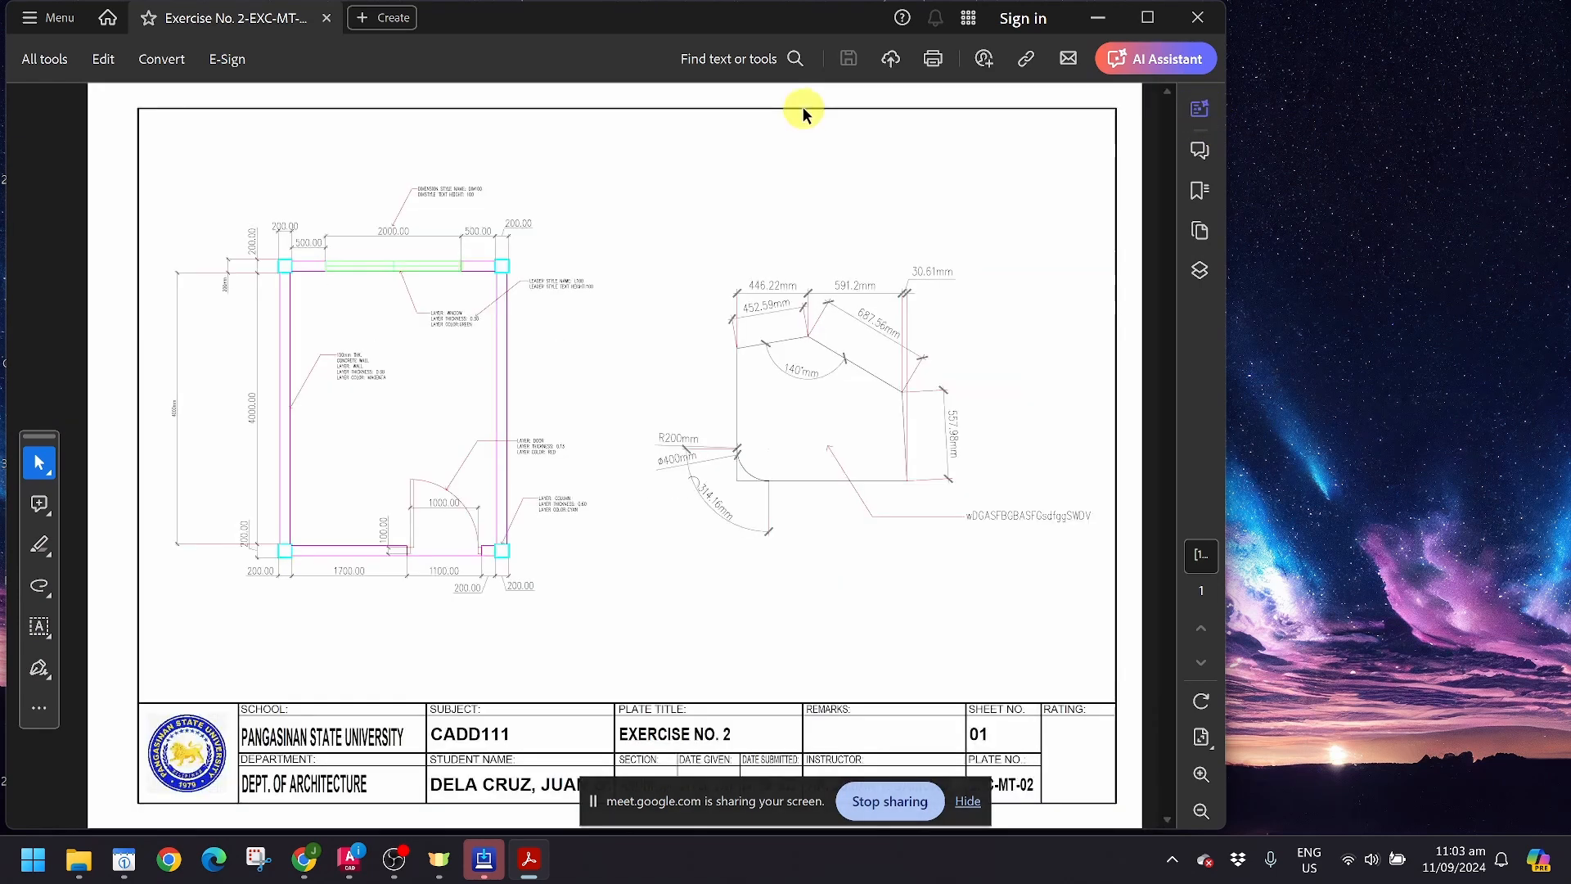
click(1200, 231)
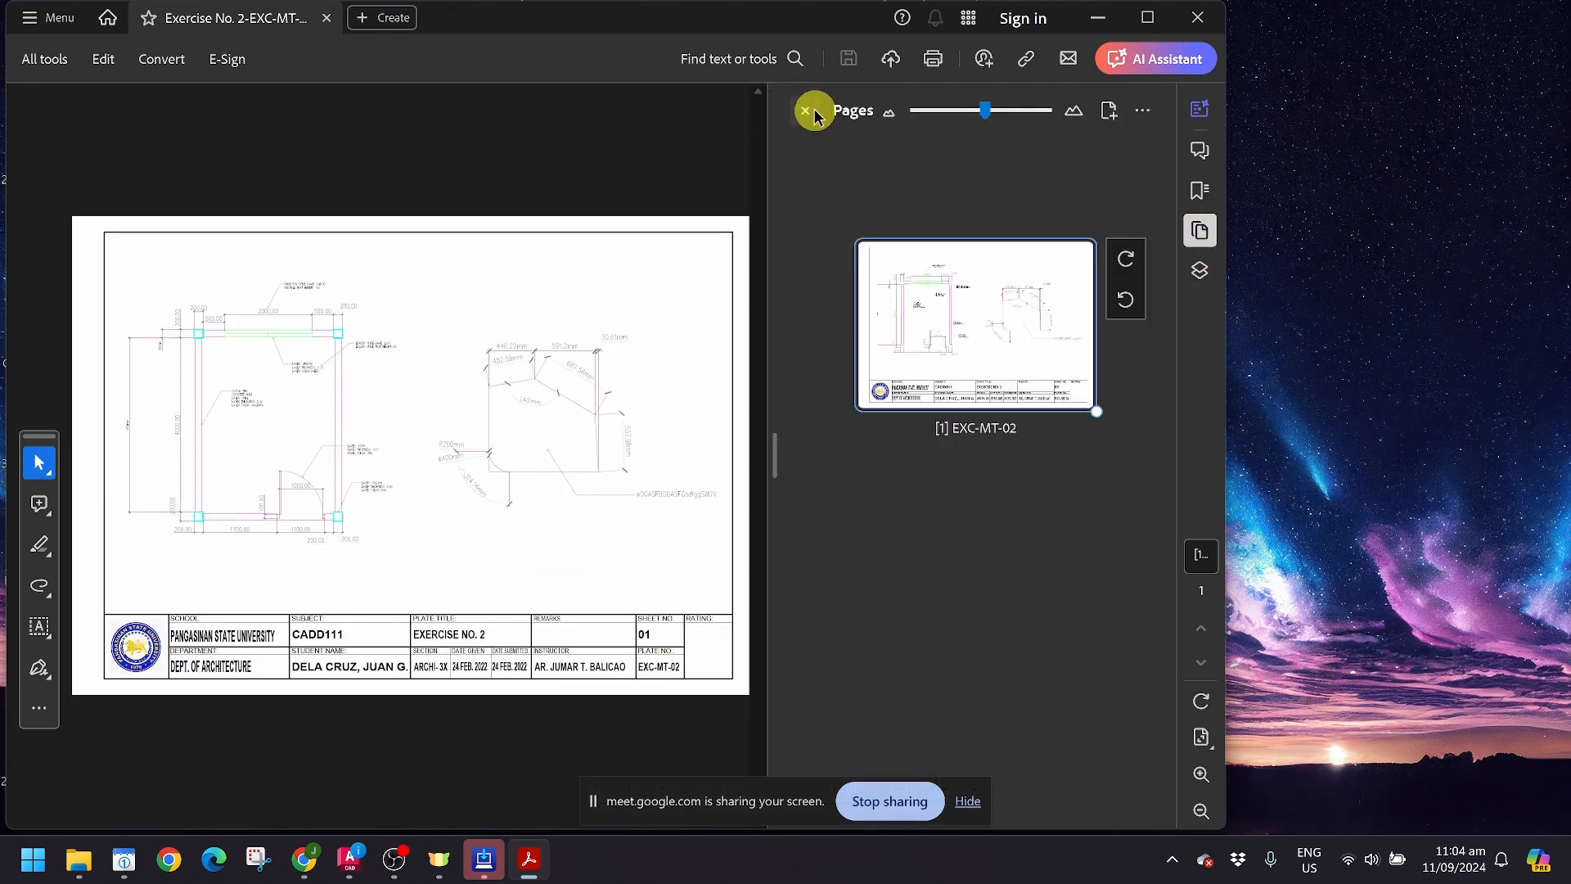
click(808, 113)
click(1199, 270)
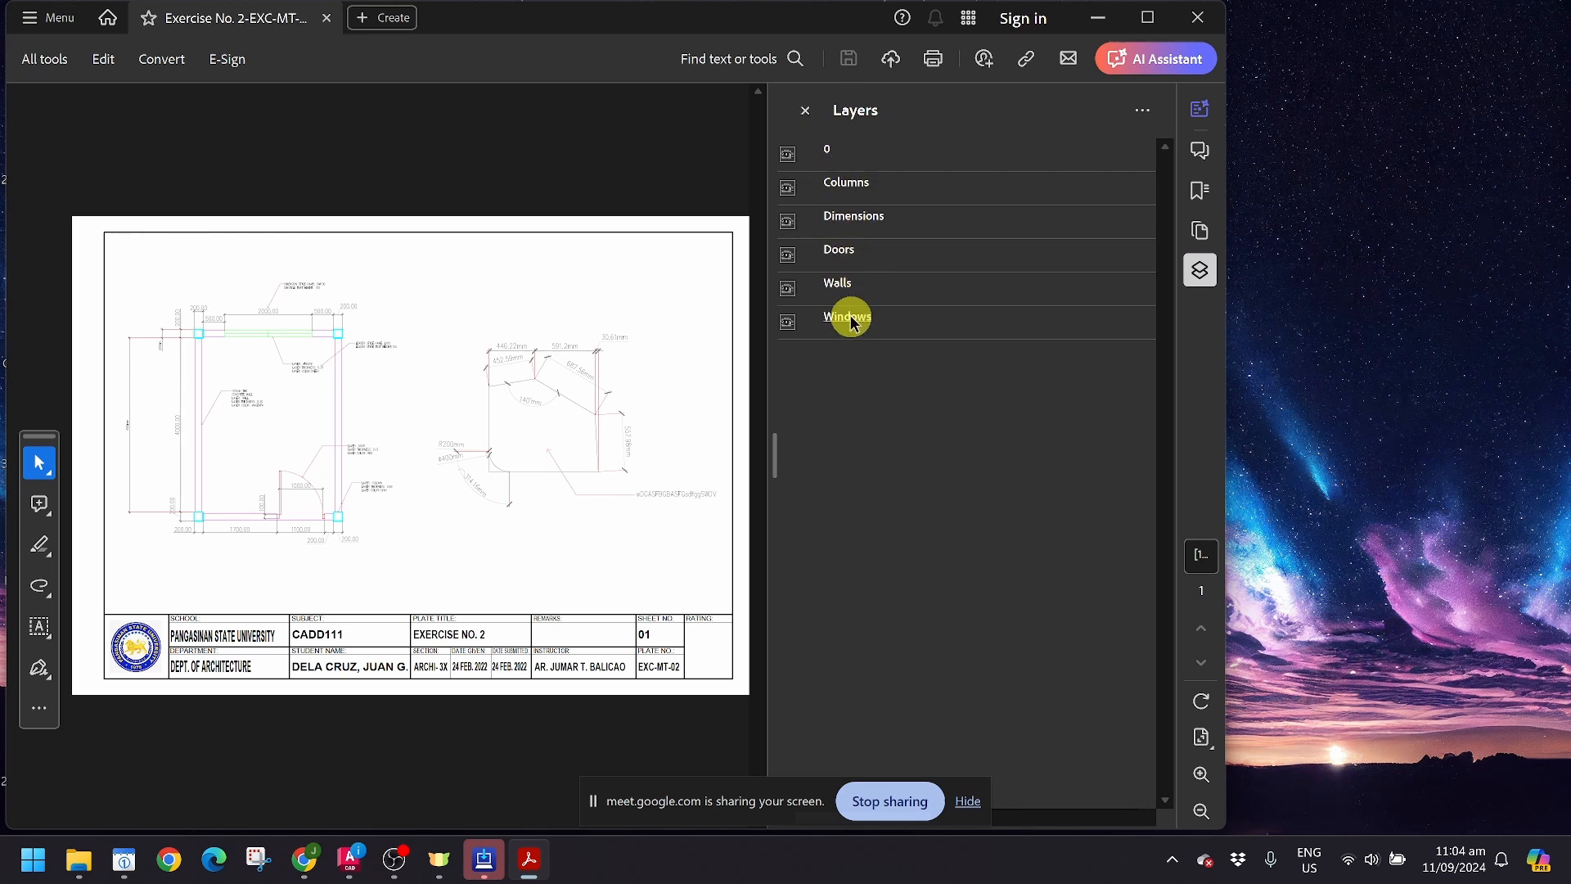
click(808, 112)
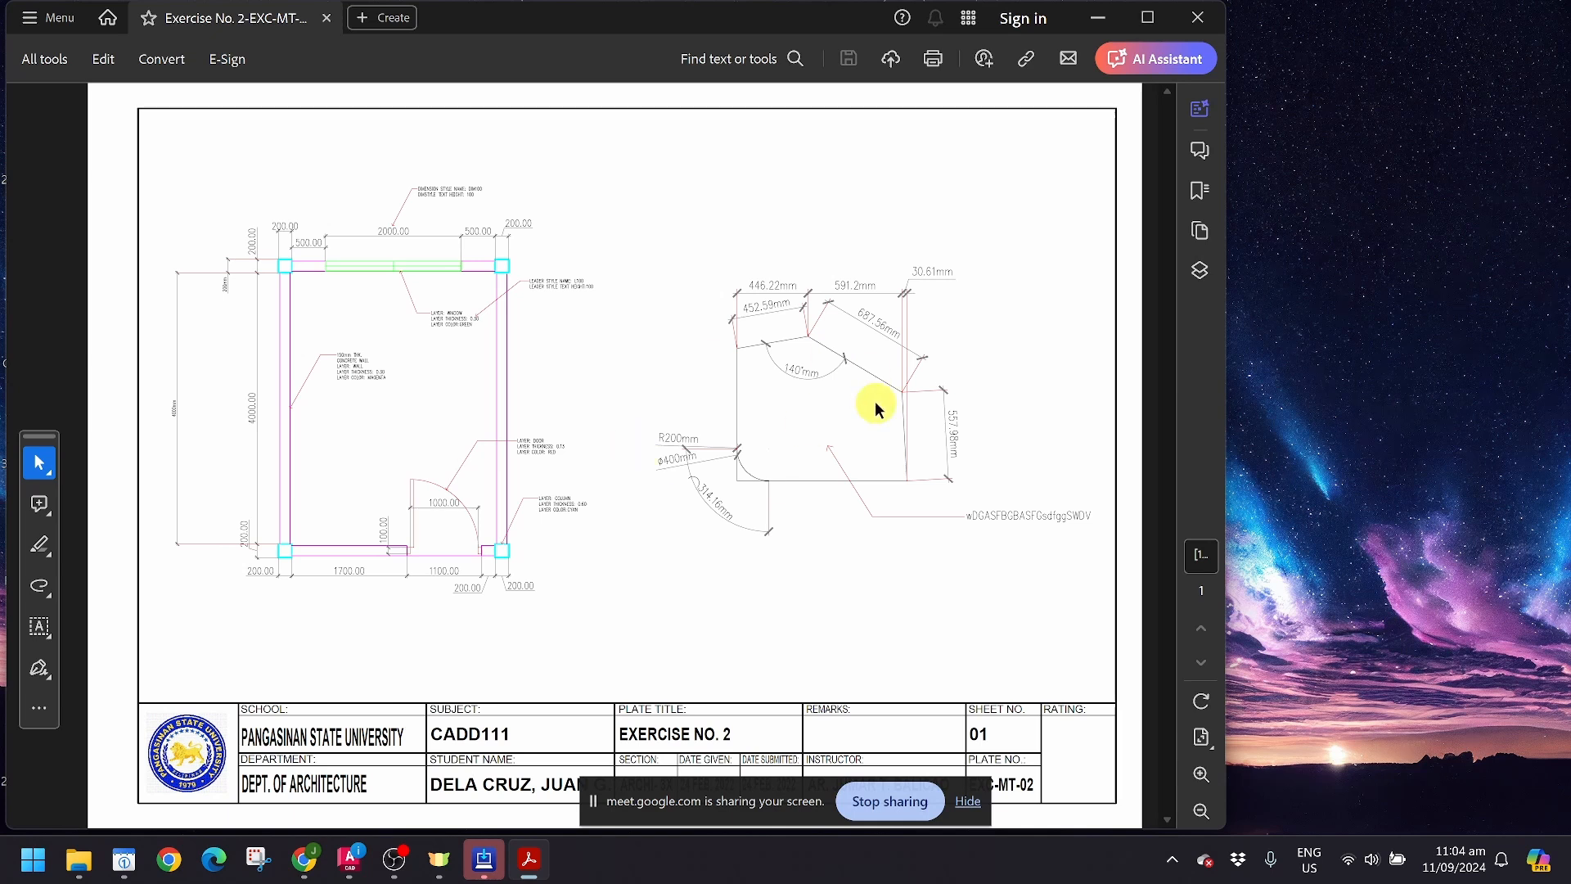